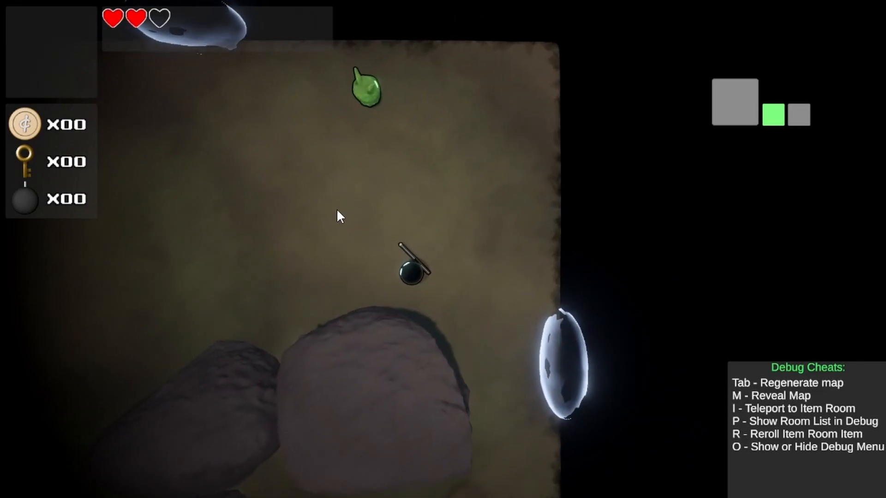
key(w)
key(d)
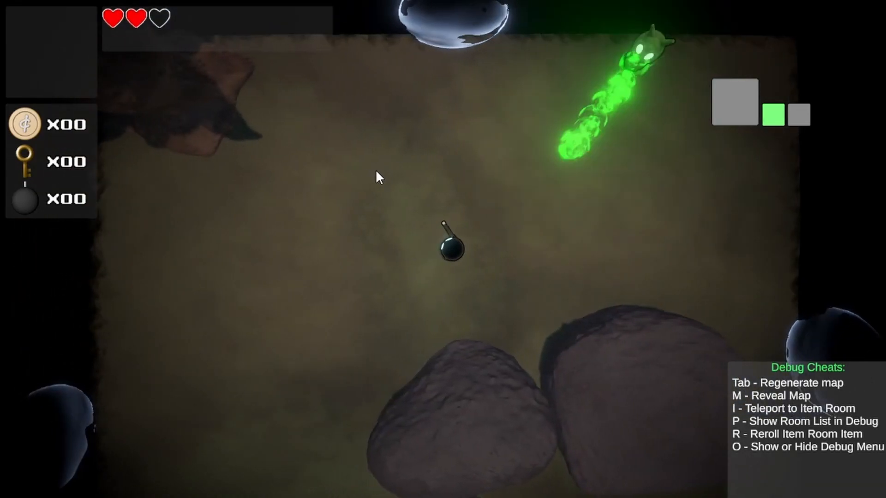
key(s)
key(a)
key(d)
key(w)
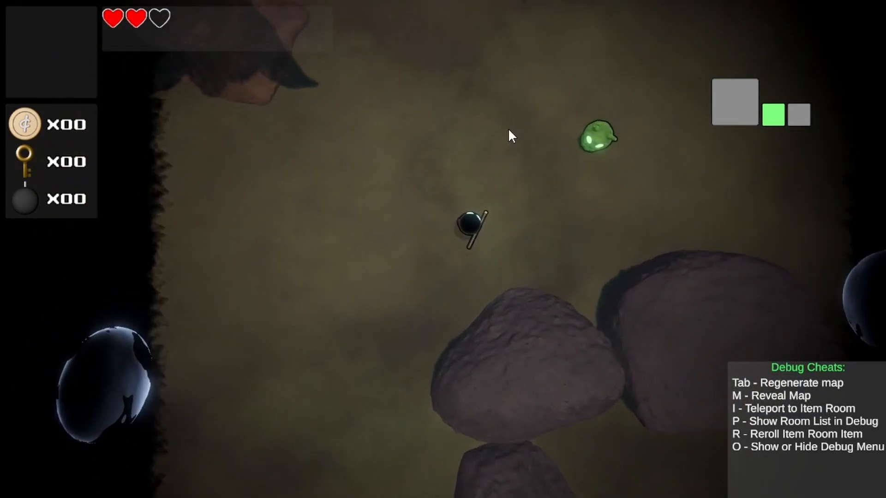
key(a)
key(s)
key(s)
key(s)
key(d)
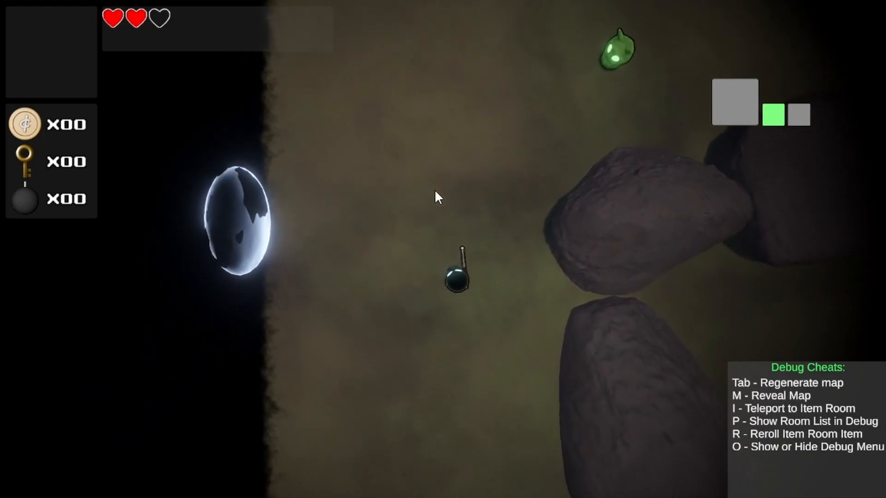
key(a)
key(w)
key(s)
key(d)
key(s)
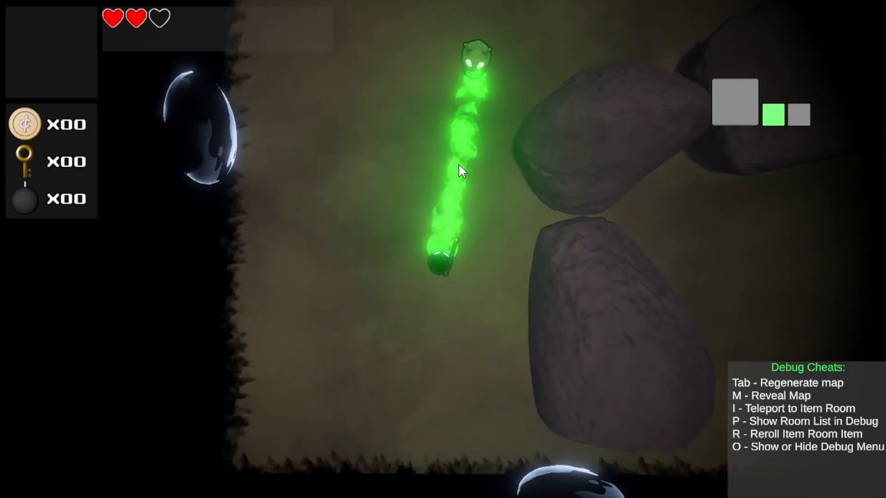
key(a)
key(w)
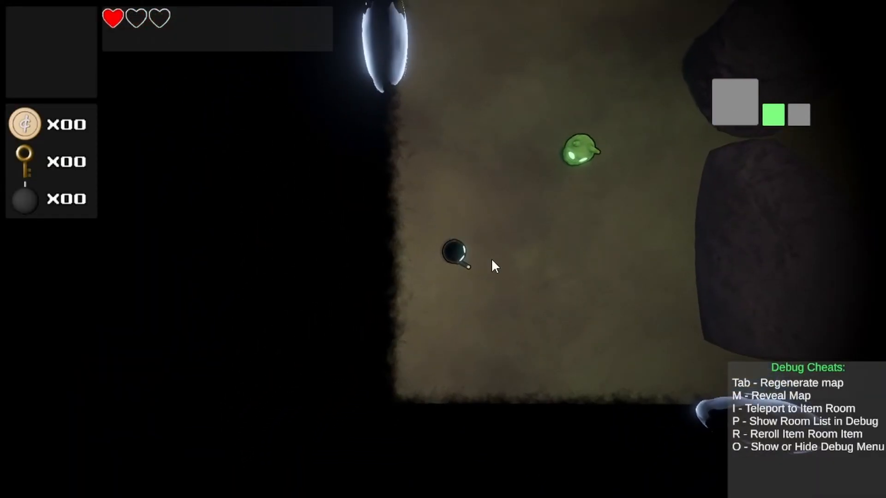
key(s)
key(d)
key(w)
key(w)
key(a)
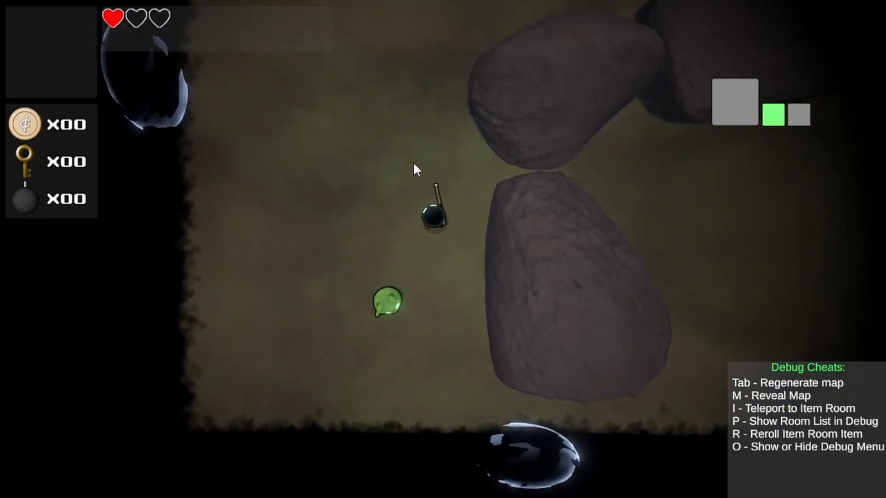
key(s)
key(w)
key(a)
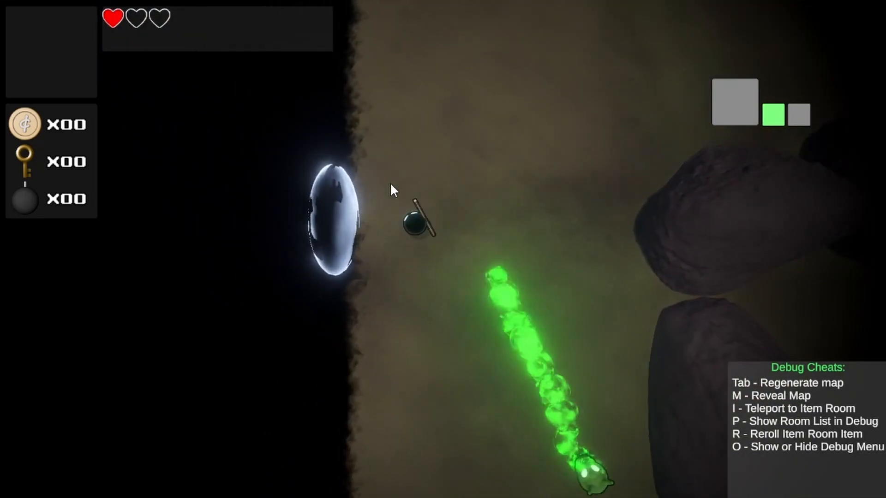
key(d)
key(s)
key(w)
click(418, 351)
click(406, 368)
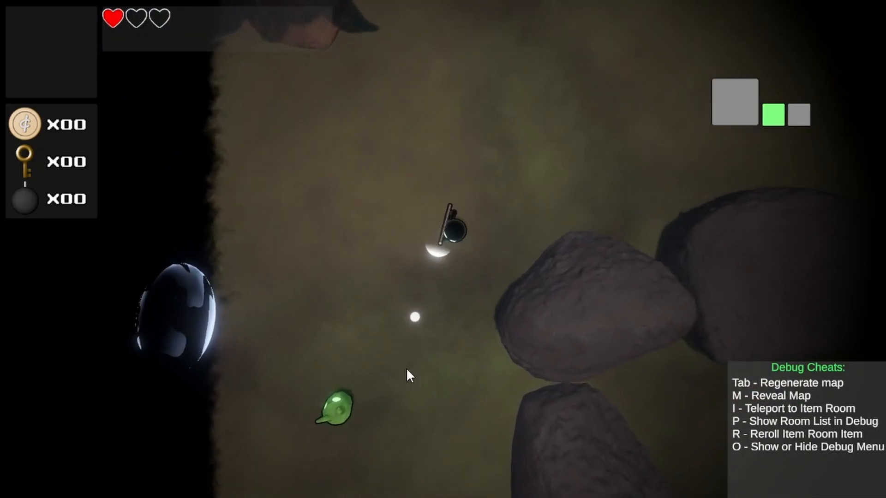
key(a)
key(d)
click(372, 364)
click(361, 363)
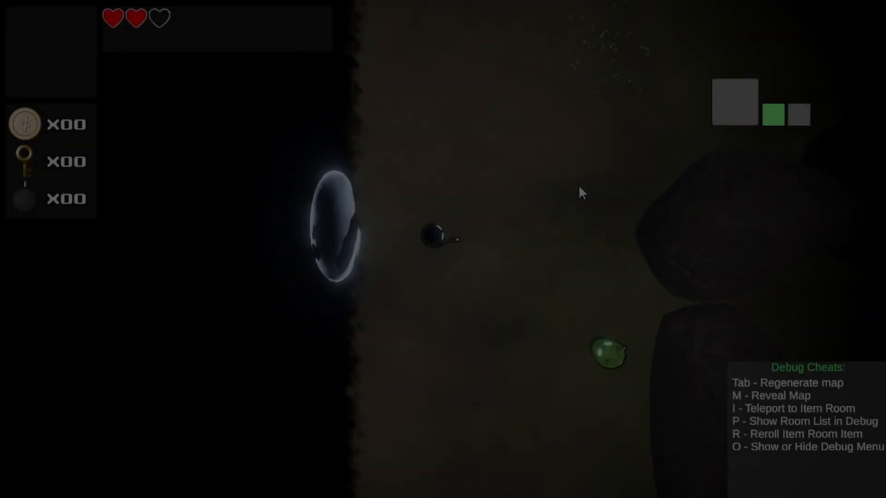
key(w)
key(d)
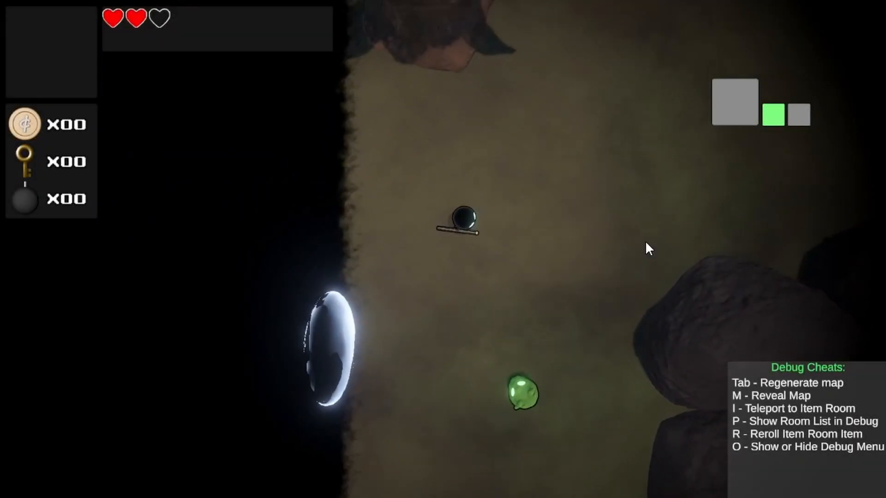
key(s)
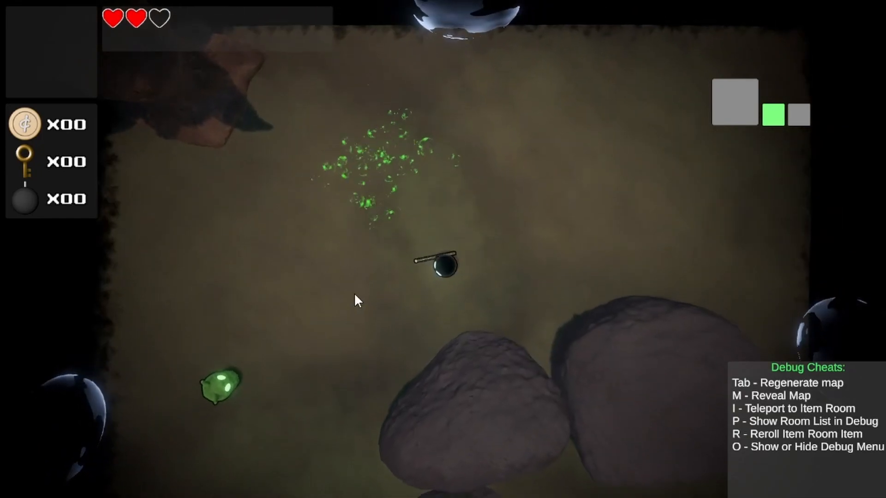
key(d)
key(w)
key(d)
key(d)
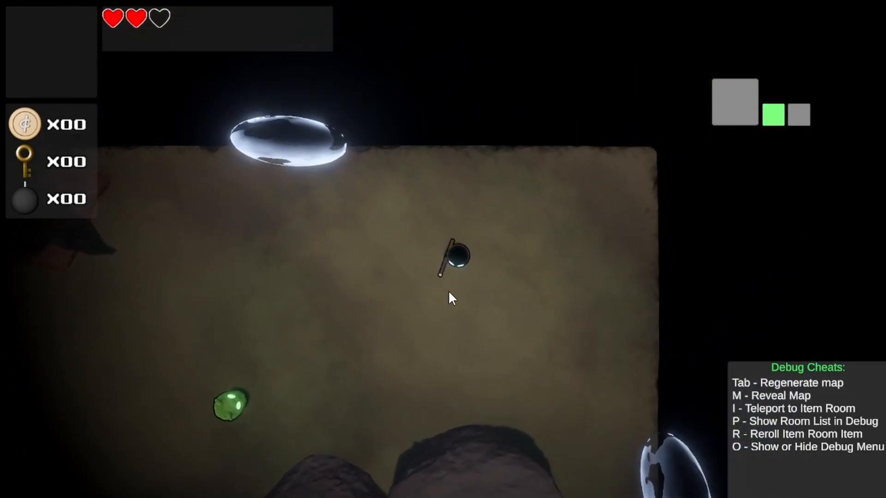
key(s)
key(w)
key(a)
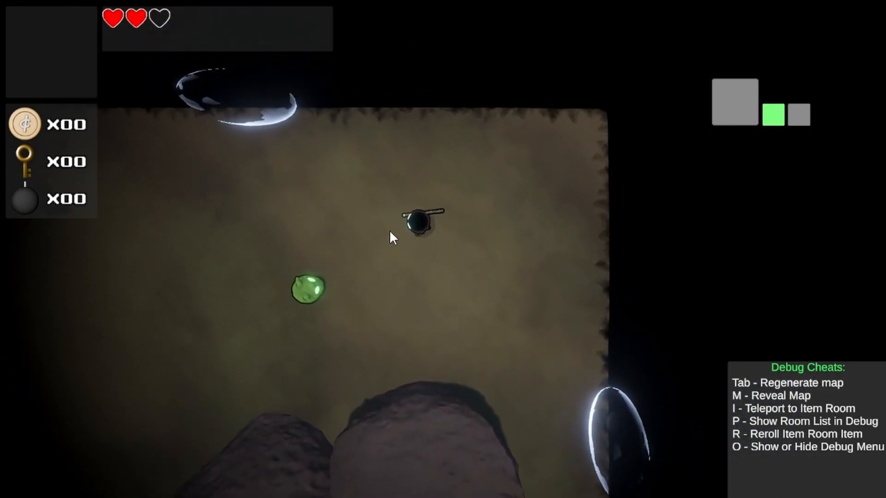
key(d)
key(s)
key(a)
key(a)
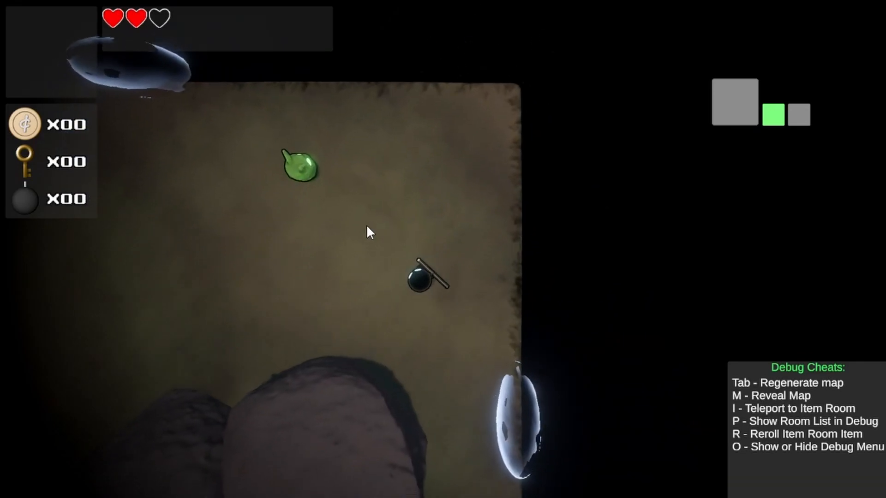
key(w)
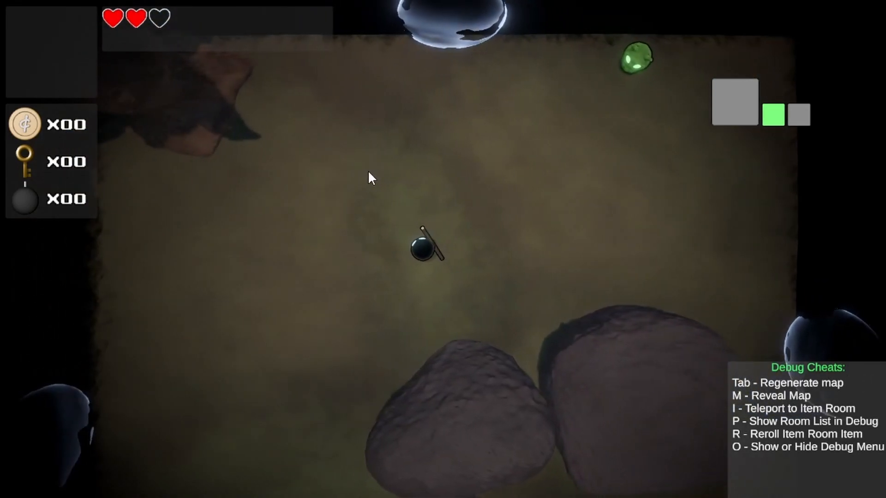
key(d)
key(s)
key(a)
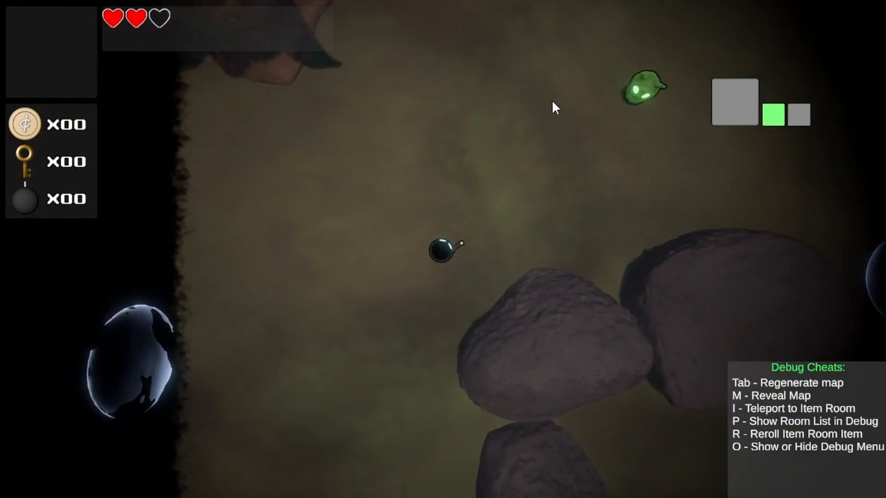
key(d)
key(w)
key(a)
key(s)
key(a)
key(s)
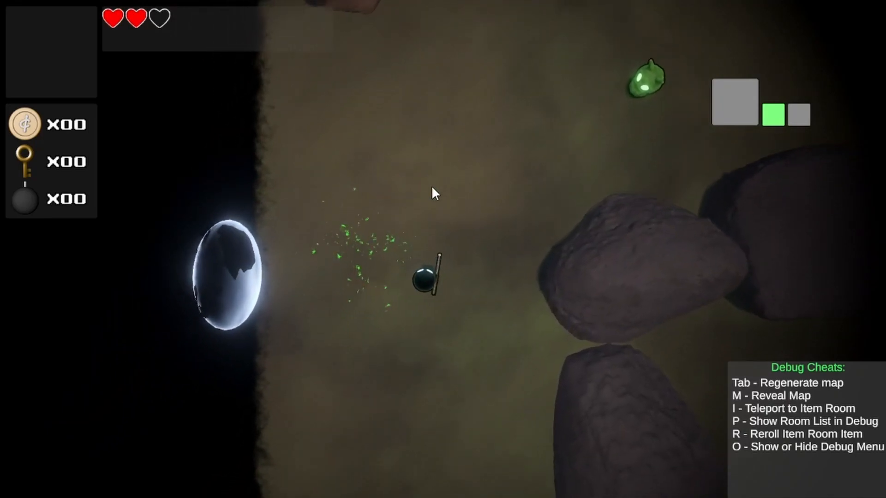
key(d)
key(w)
key(a)
key(s)
key(s)
key(d)
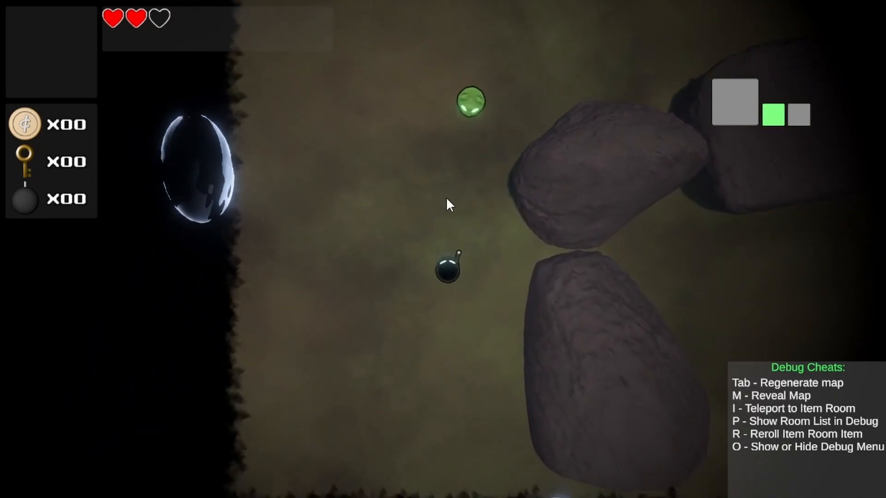
key(a)
key(w)
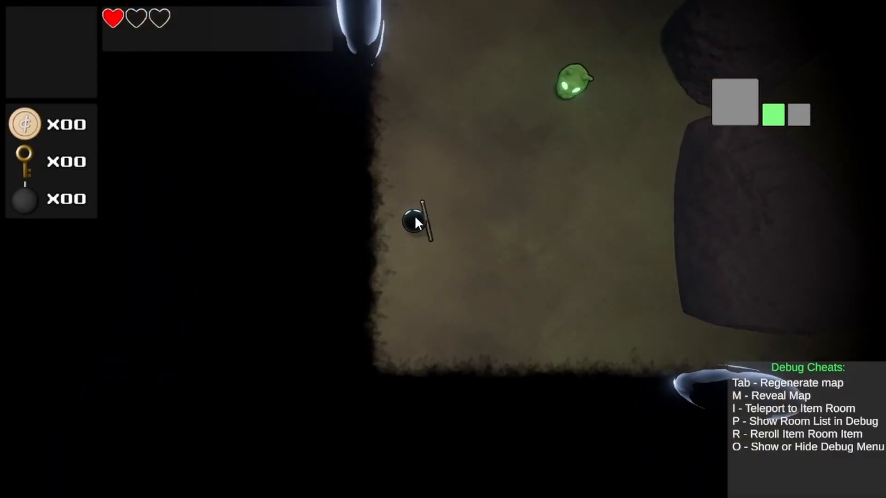
key(d)
key(s)
key(w)
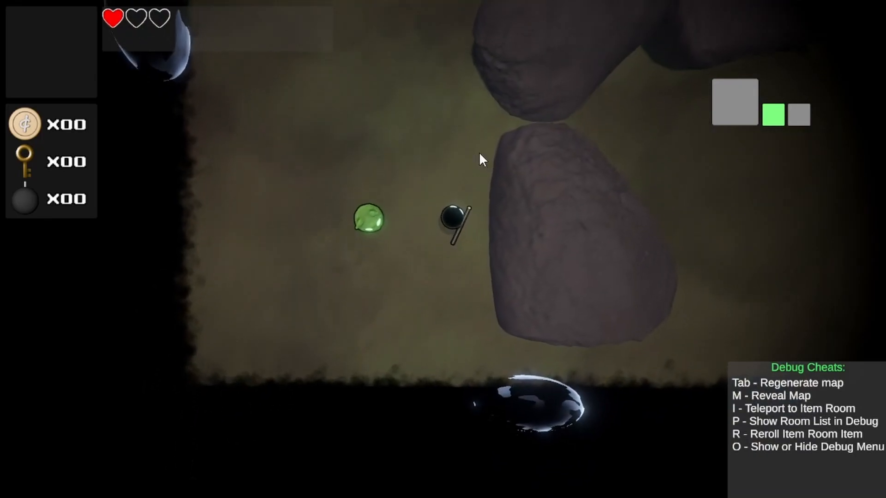
key(a)
key(s)
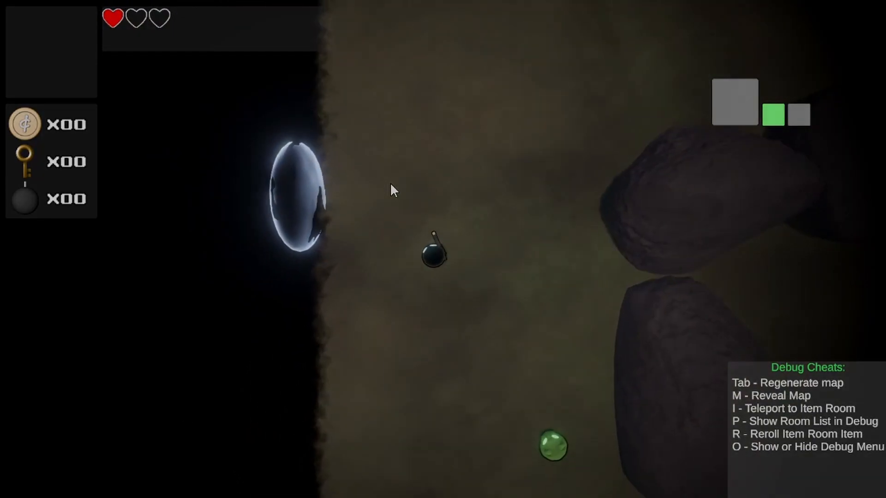
key(a)
key(w)
key(d)
key(s)
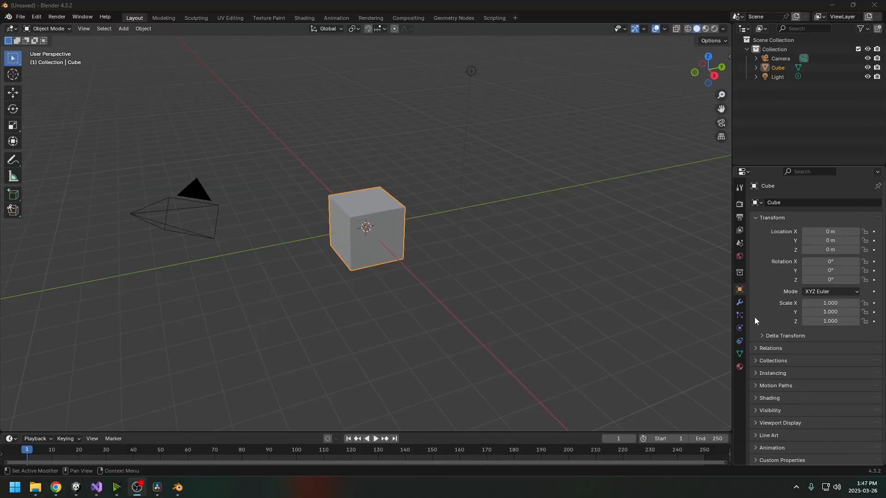
Switch to Blender and start a new file from the Sculpting template.
middle_drag(486, 237, 460, 234)
click(25, 17)
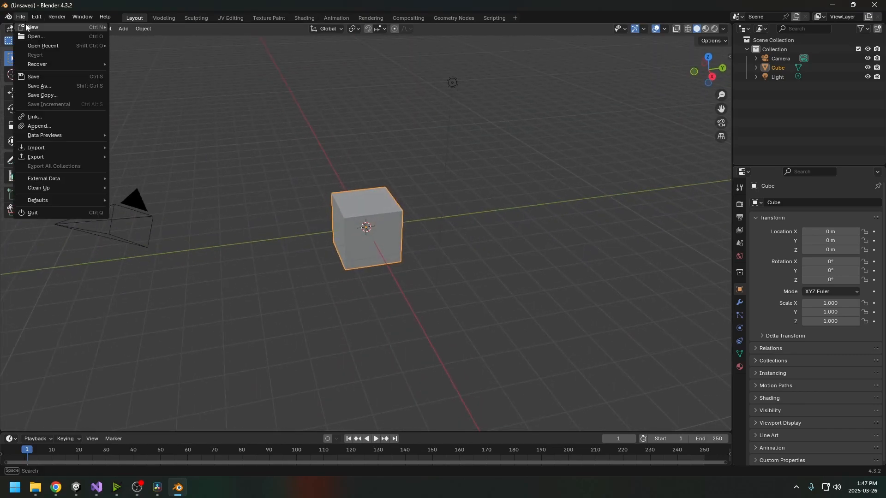
mouse_move(38, 28)
click(150, 45)
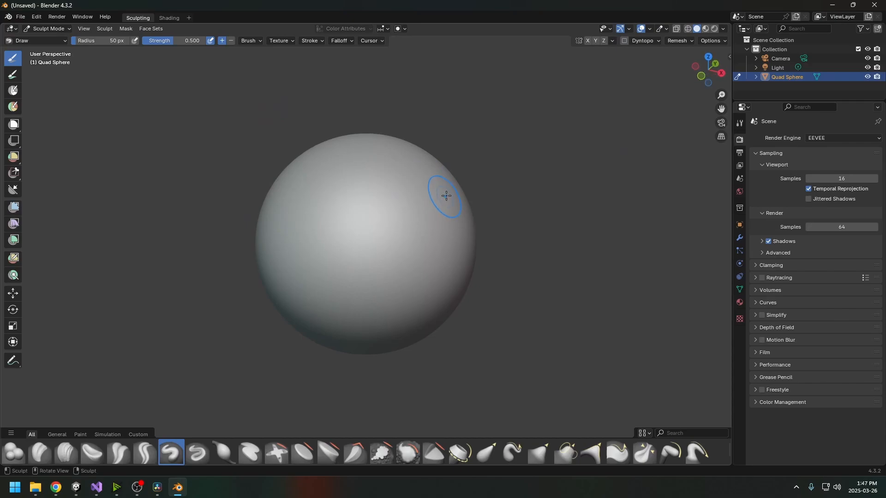
Examine the vertex density of the Quad Sphere in Edit Mode, and return to Sculpt Mode.
key(Tab)
mouse_move(431, 186)
middle_down()
mouse_move(500, 189)
mouse_move(501, 228)
mouse_move(414, 188)
middle_up()
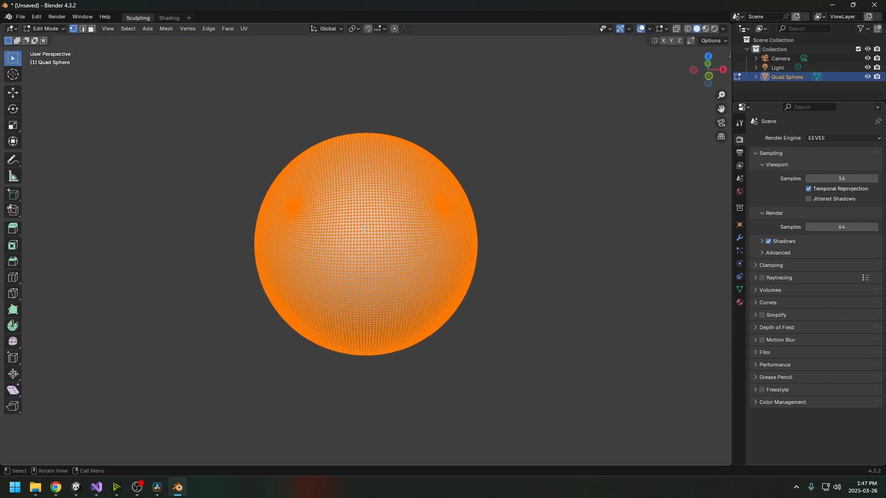
middle_drag(471, 205, 477, 211)
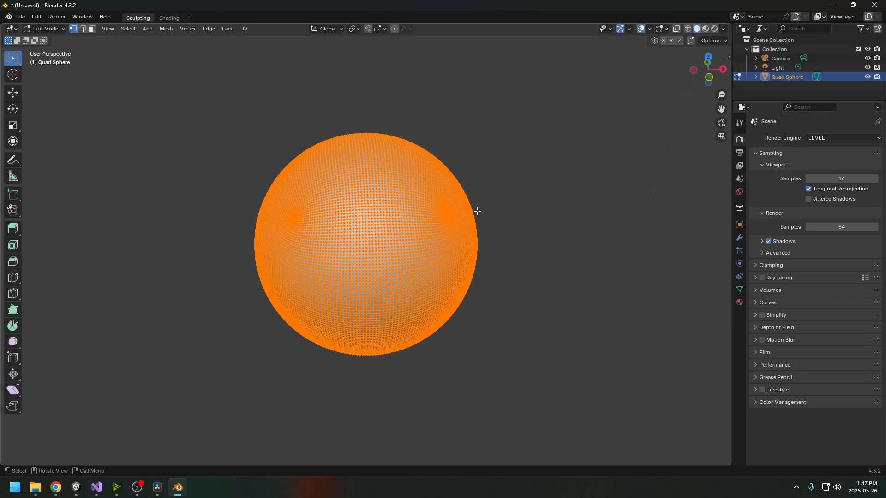
mouse_move(435, 166)
middle_down()
mouse_move(450, 198)
mouse_move(424, 173)
middle_up()
scroll(398, 206, down, 1)
middle_drag(384, 237, 387, 207)
key(Tab)
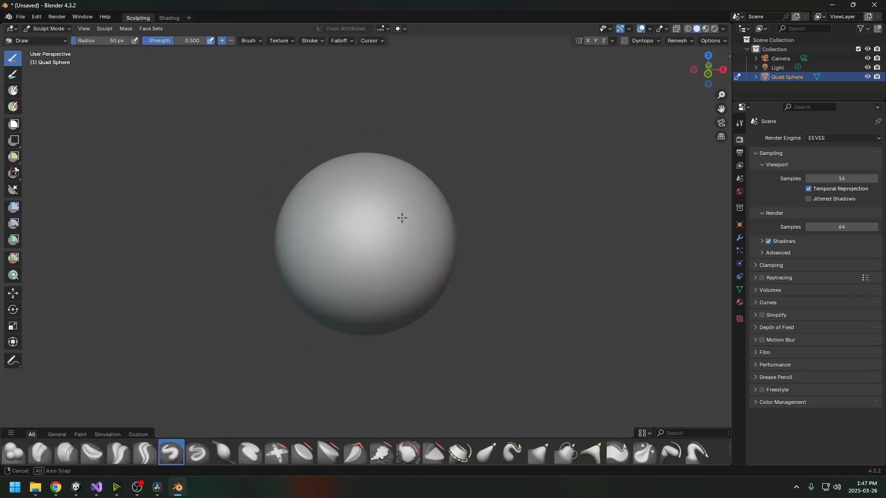
Sculpt a test bump on the sphere with the Draw brush and examine its displaced vertices in Edit Mode.
mouse_move(402, 218)
mouse_down()
mouse_move(378, 194)
mouse_move(385, 219)
mouse_move(406, 238)
mouse_move(367, 218)
mouse_move(390, 223)
mouse_up()
key(Tab)
mouse_move(390, 217)
middle_down()
mouse_move(383, 157)
mouse_move(374, 251)
middle_up()
scroll(380, 188, up, 1)
scroll(380, 189, up, 3)
middle_drag(384, 205, 387, 174)
scroll(387, 174, down, 1)
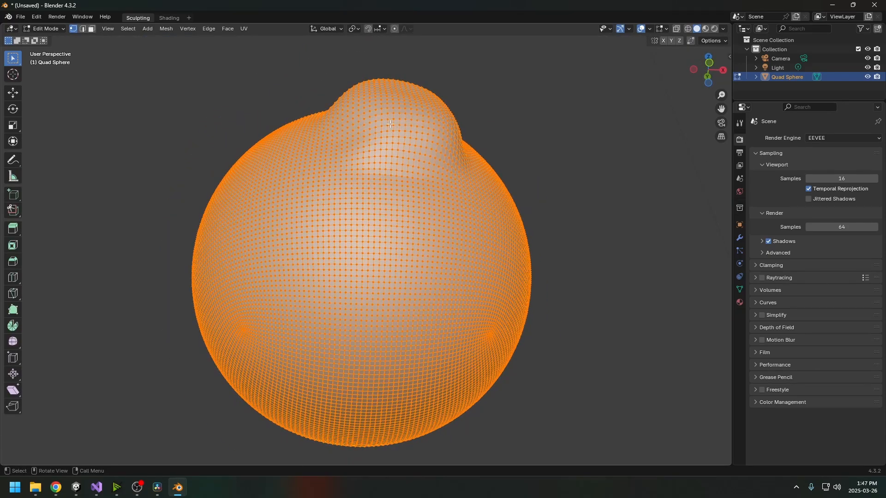
middle_drag(390, 124, 436, 180)
Undo the test bump on the sphere.
key(Tab)
key(ctrl+z)
key(ctrl+z)
key(ctrl+z)
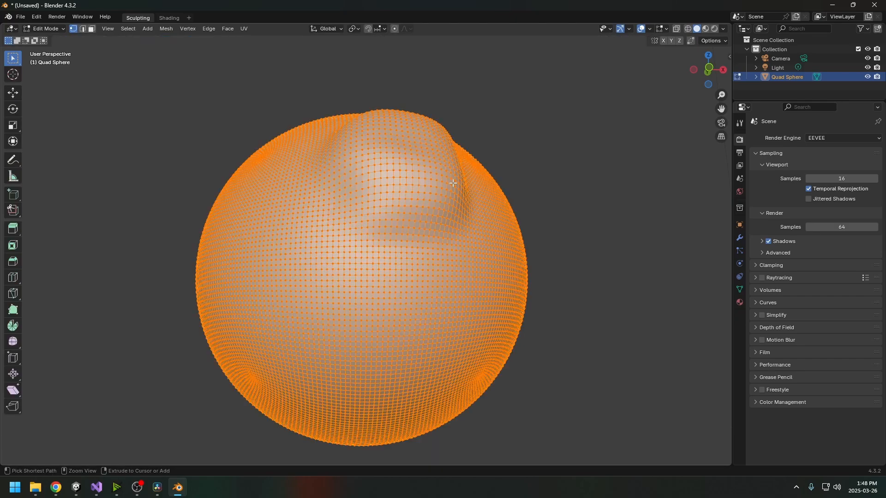
scroll(472, 207, down, 3)
key(Tab)
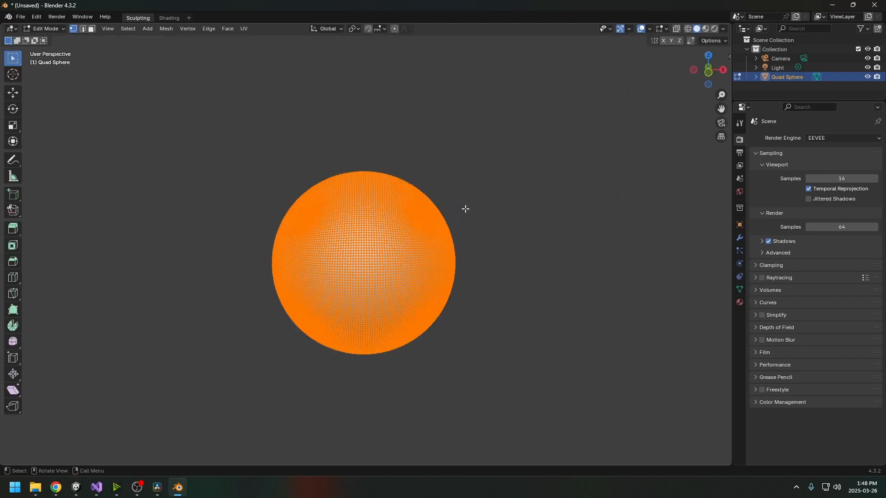
Duplicate the sphere's mesh in Edit Mode, moving the copy up about 1.4 m along Z and scaling it slightly larger.
mouse_move(430, 195)
middle_down()
mouse_move(447, 180)
mouse_move(434, 174)
middle_up()
key(Tab)
key(Tab)
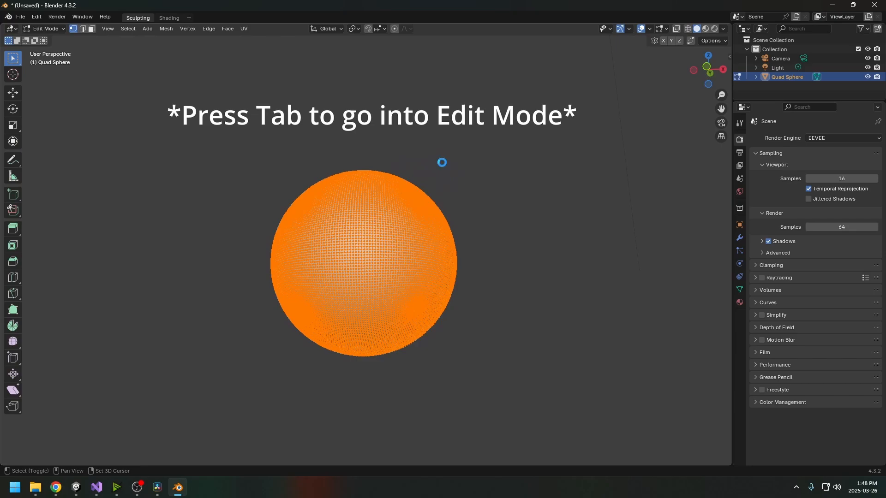
key(g)
key(z)
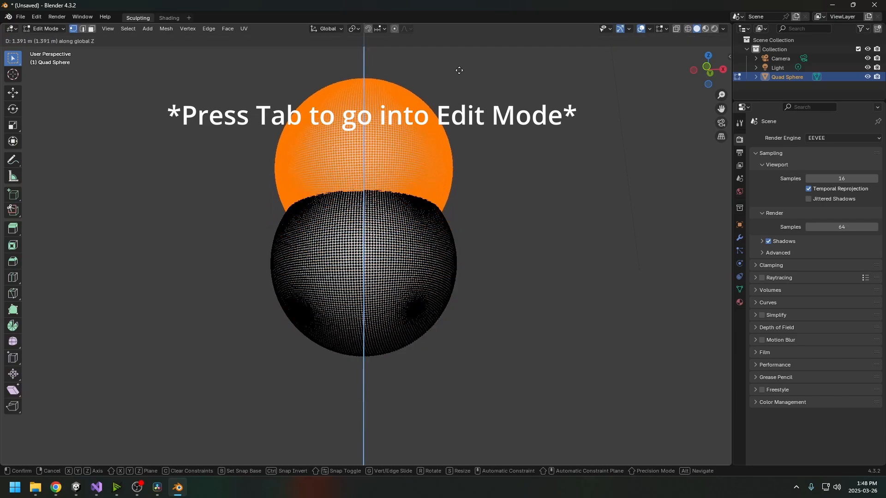
click(460, 67)
key(s)
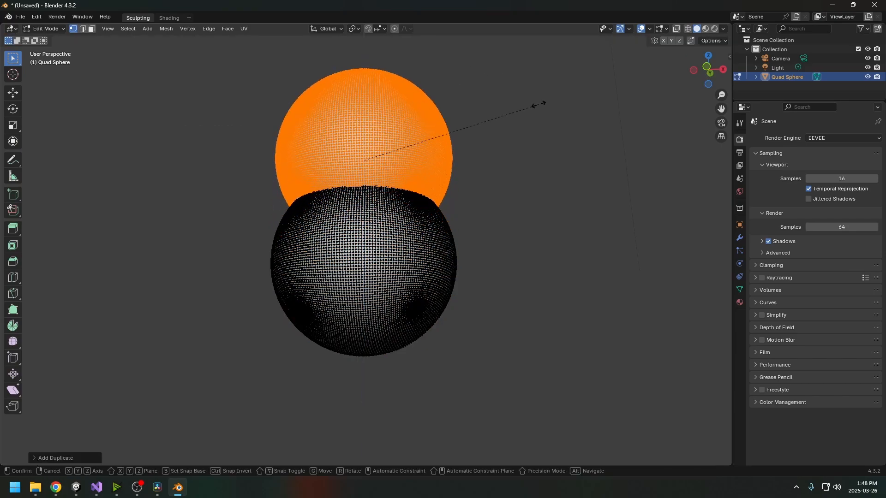
click(558, 108)
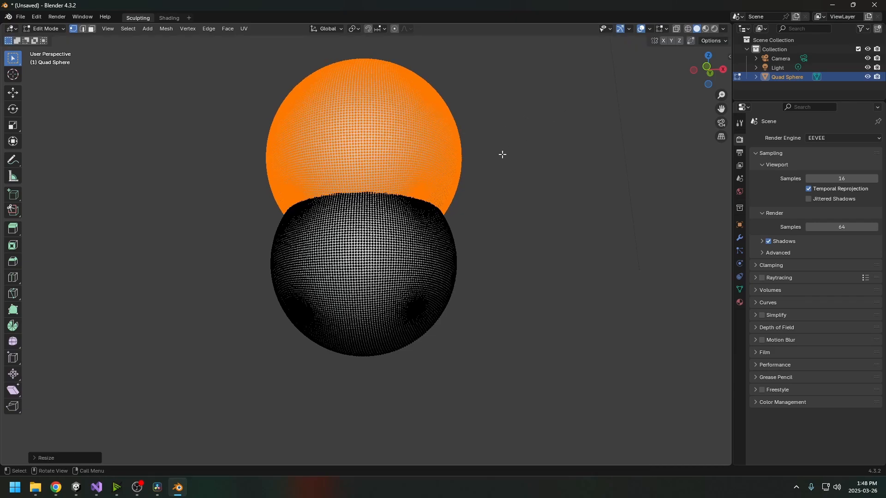
Add a Modeling workspace.
click(138, 18)
click(187, 17)
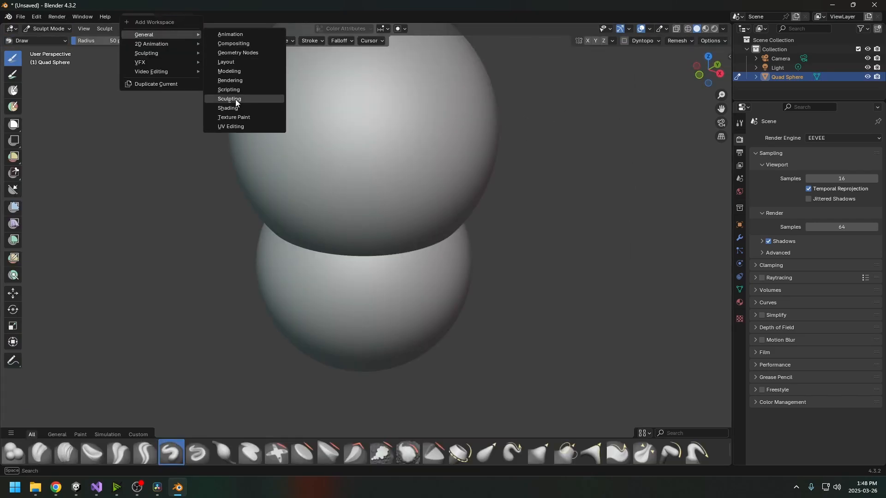
click(230, 72)
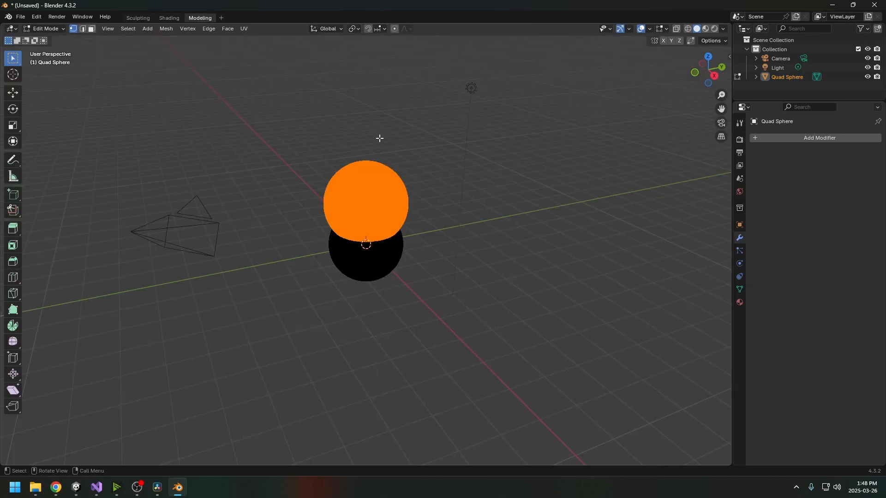
Separate the selected upper sphere from the Quad Sphere mesh by selection, and return to Object Mode.
middle_drag(377, 160, 420, 175)
key(Tab)
key(p)
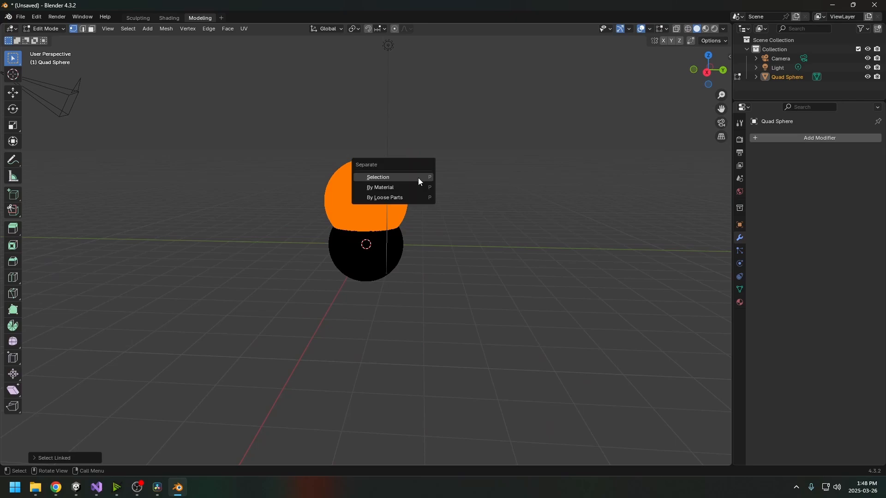
click(399, 179)
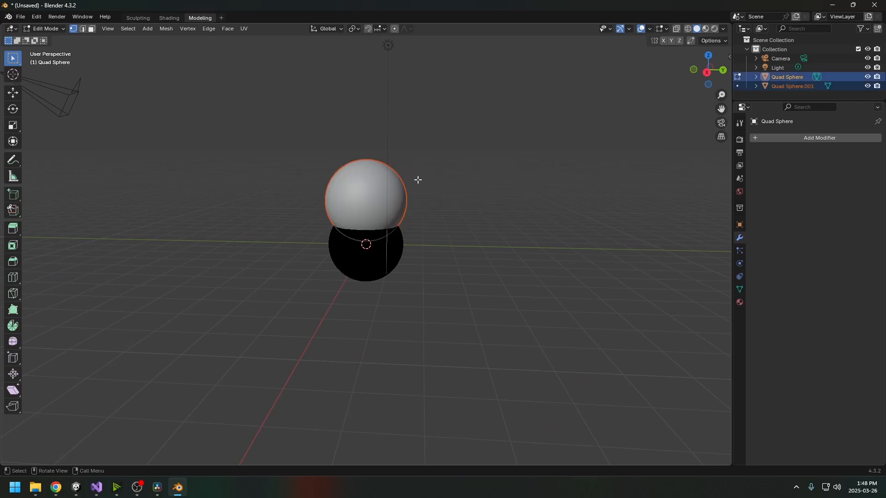
key(Tab)
middle_drag(427, 180, 422, 156)
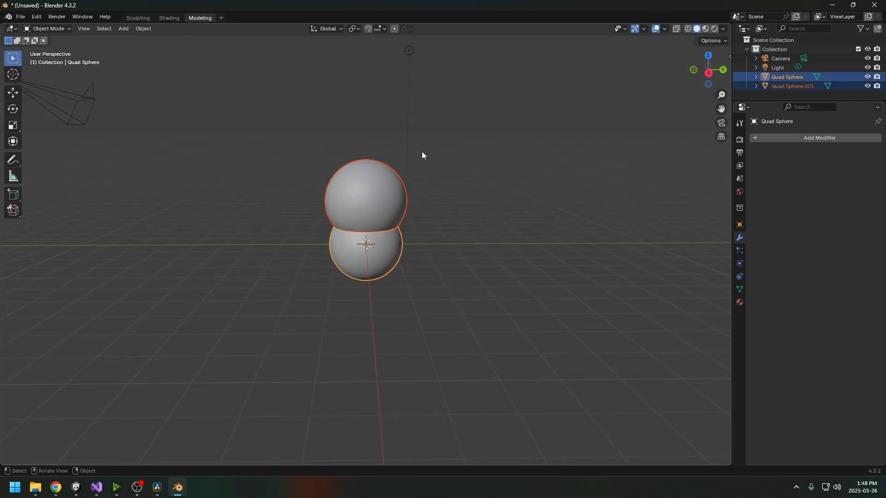
Examine the overlapping vertices inside both spheres with X-ray in Edit Mode, and return to Object Mode.
scroll(390, 226, up, 4)
key(Tab)
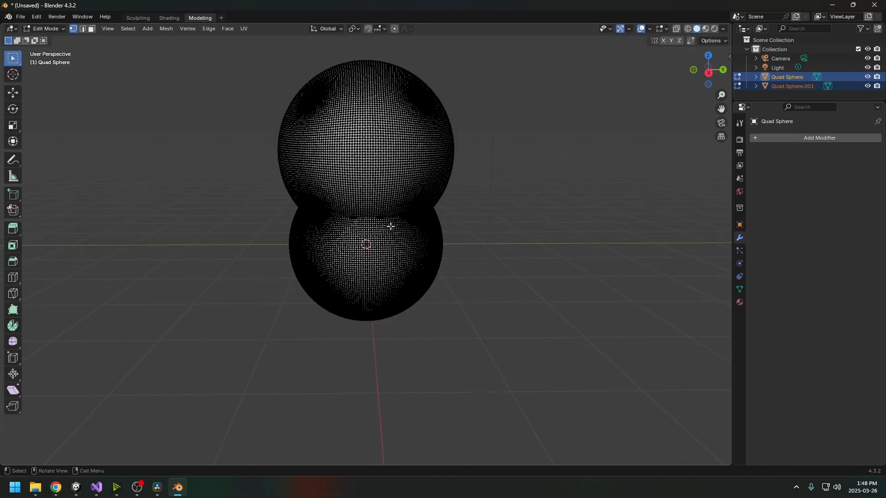
mouse_move(401, 216)
middle_down()
mouse_move(401, 199)
mouse_move(406, 217)
middle_up()
key(alt+z)
scroll(366, 198, up, 6)
shift+middle_drag(370, 176, 507, 170)
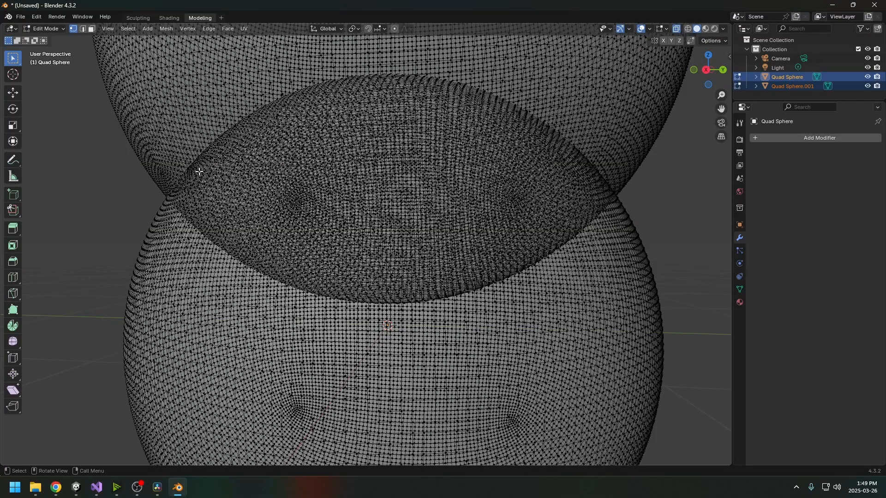
middle_drag(405, 141, 417, 192)
key(alt+z)
scroll(420, 150, down, 1)
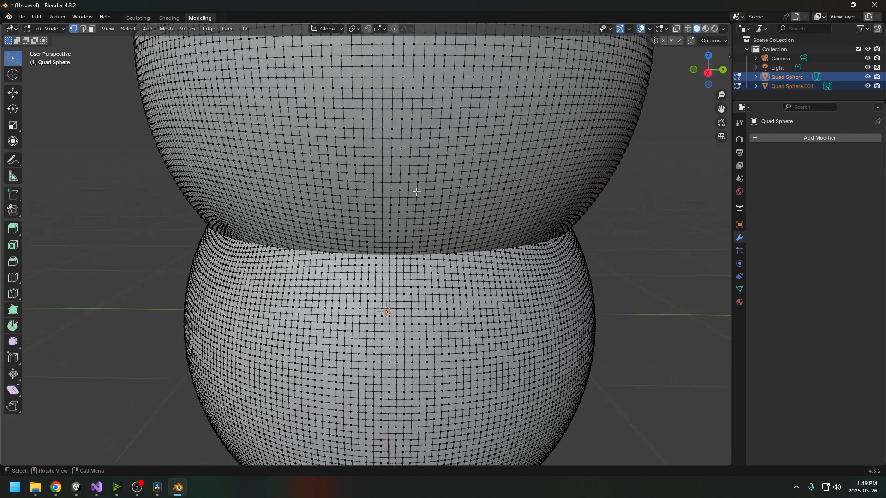
key(Tab)
Combine the upper sphere with the lower Quad Sphere using a Brush Boolean Union.
click(397, 183)
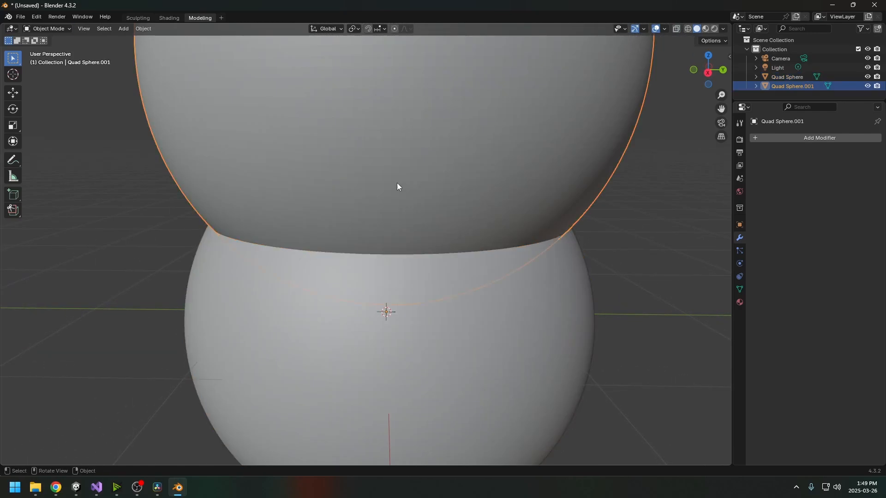
scroll(469, 295, down, 2)
shift+click(460, 299)
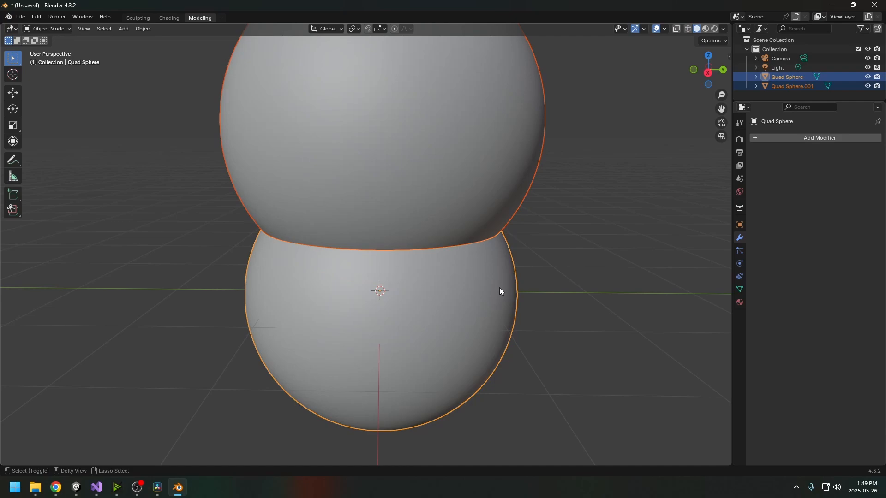
key(shift+ctrl+b)
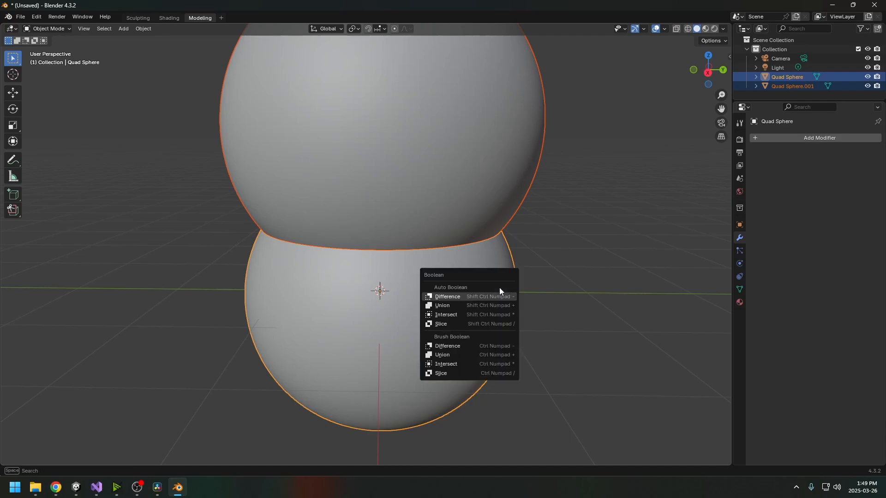
click(461, 354)
click(589, 293)
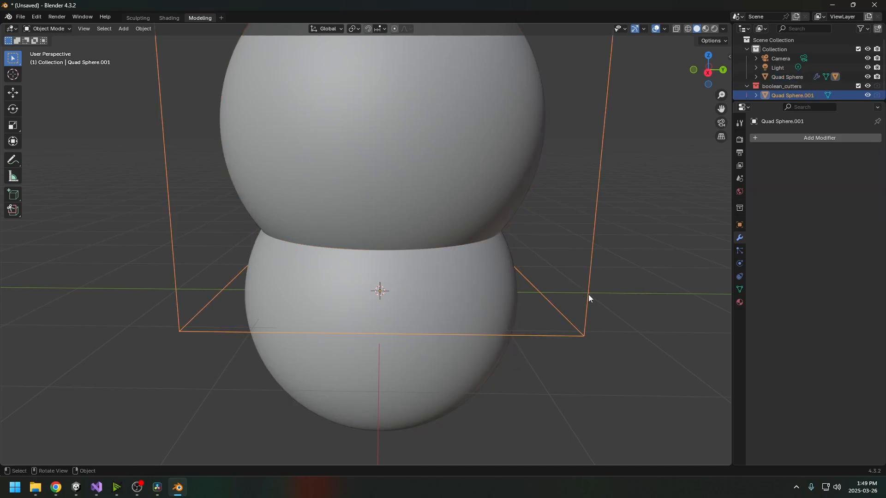
key(Delete)
key(ctrl+z)
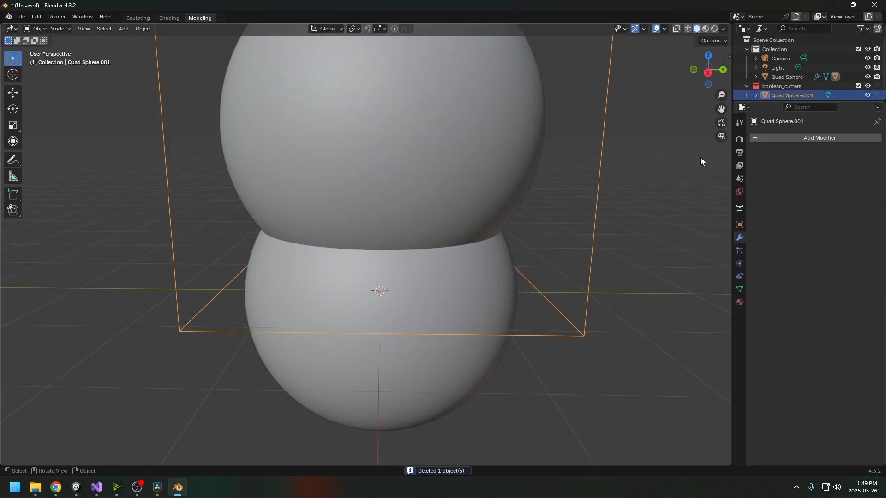
Apply the union modifier on the lower sphere, and delete the leftover cutter sphere together with the boolean_cutters collection.
click(457, 322)
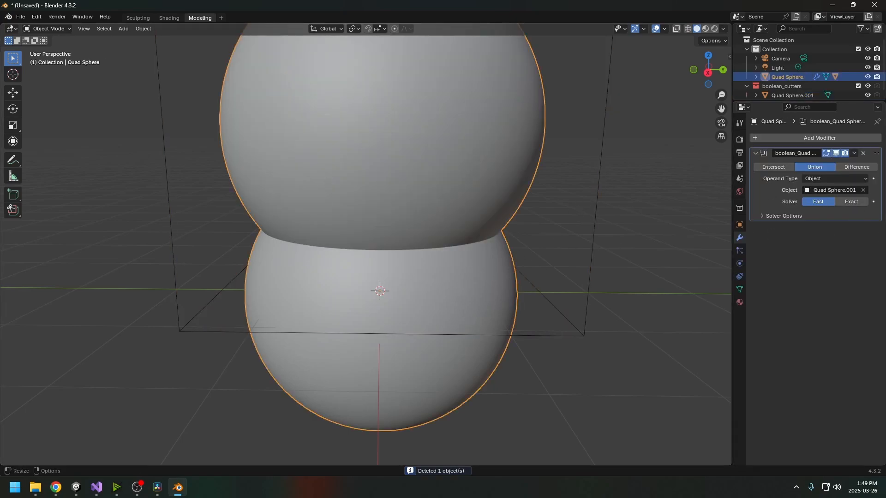
key(ctrl+a)
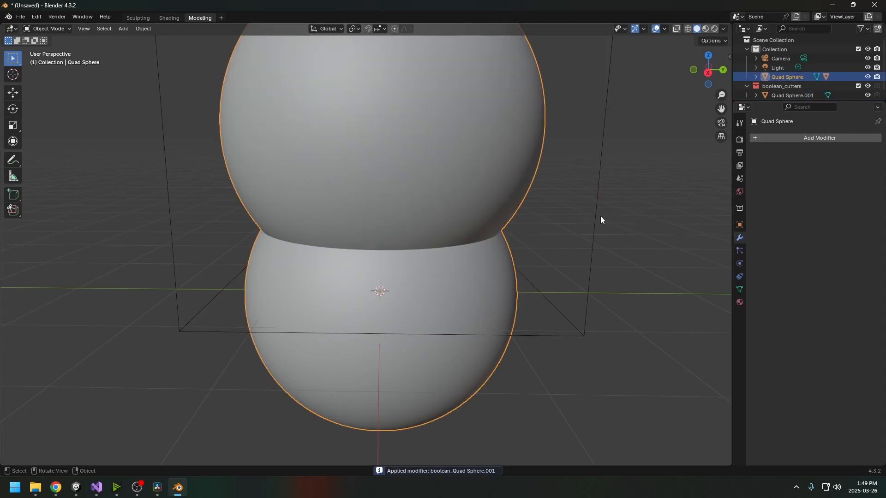
click(600, 243)
key(Delete)
click(782, 86)
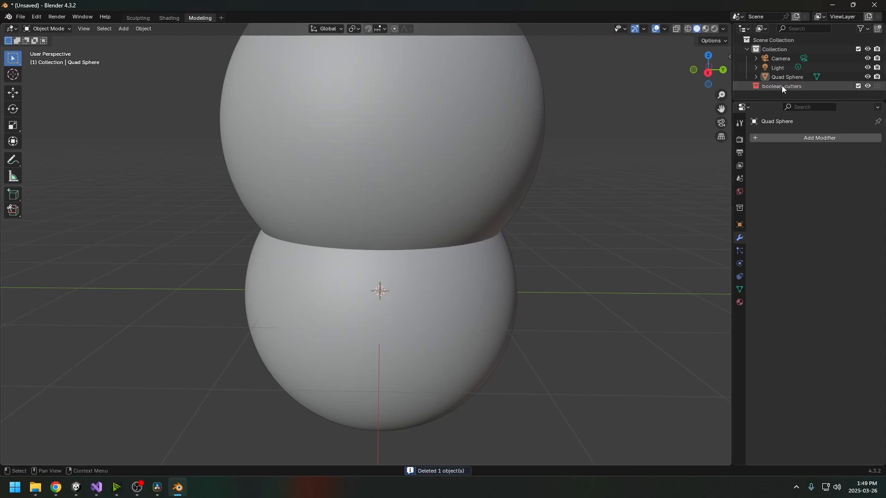
key(Delete)
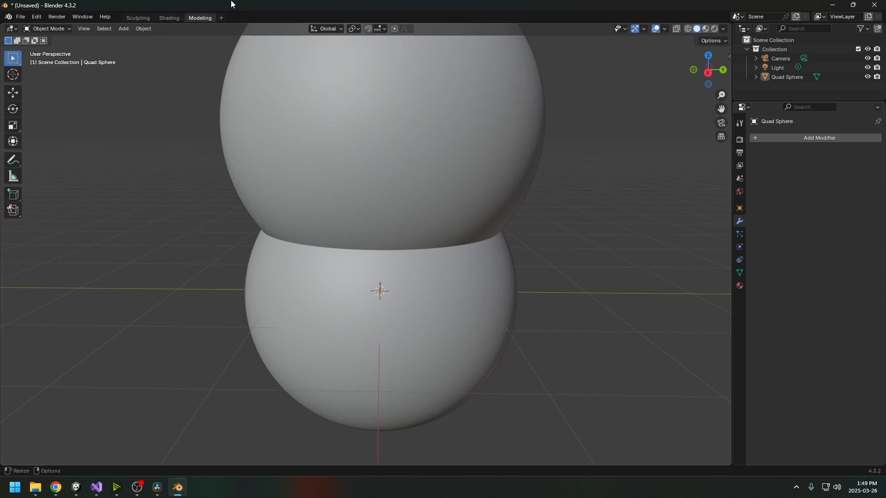
Search the extensions in Preferences for "bool" to check the Bool Tool add-on, and close Preferences.
click(21, 17)
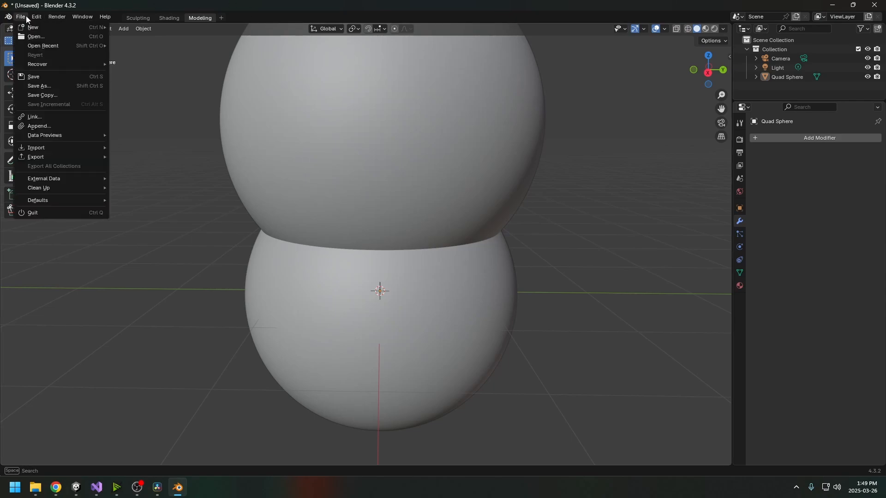
mouse_move(37, 16)
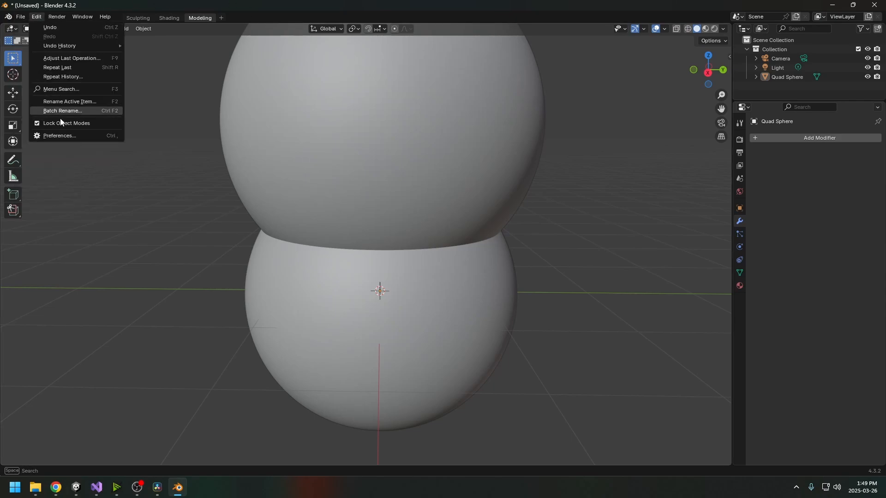
click(23, 18)
click(25, 18)
click(38, 17)
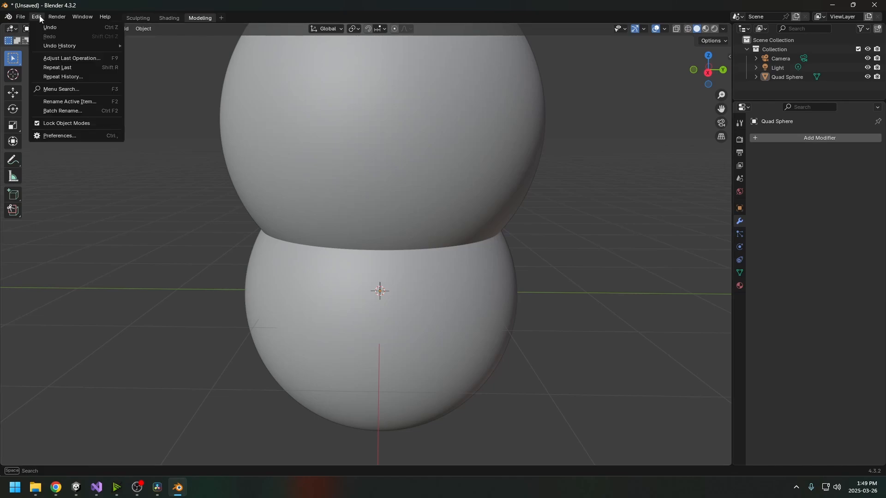
click(61, 136)
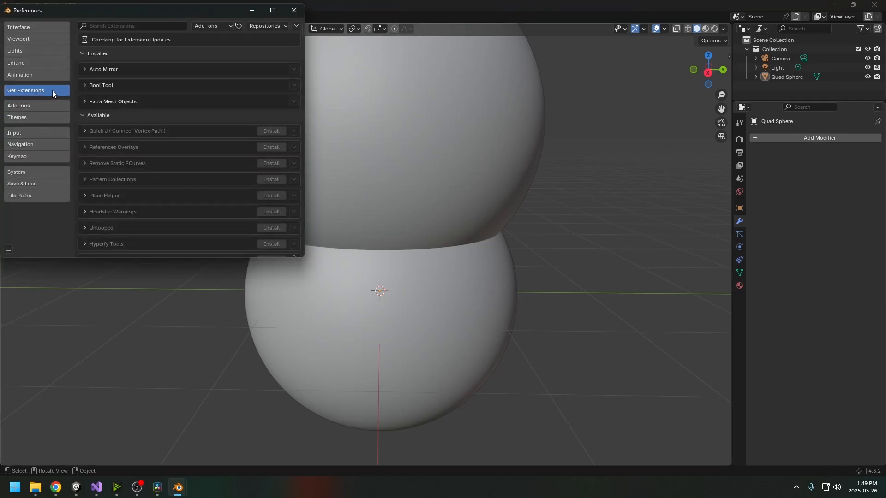
text(bool)
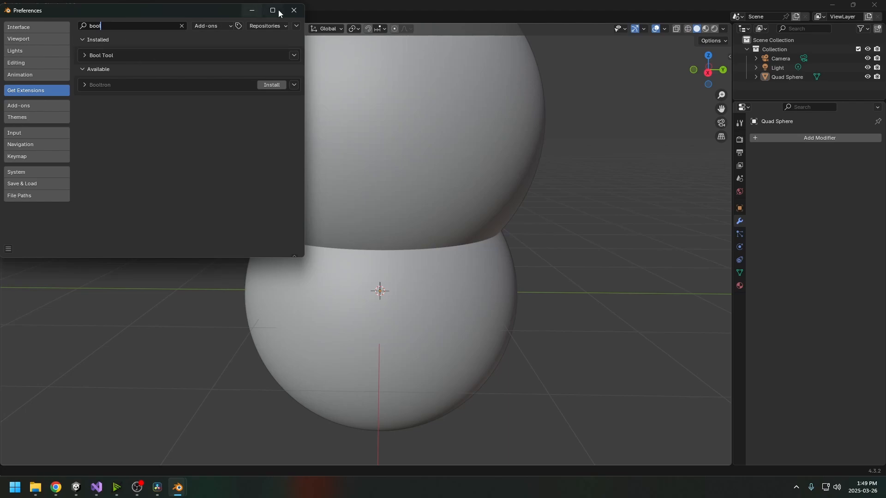
click(293, 11)
Select the merged Quad Sphere and examine its mesh in Edit Mode.
middle_drag(439, 184, 428, 159)
click(445, 182)
key(Tab)
key(Tab)
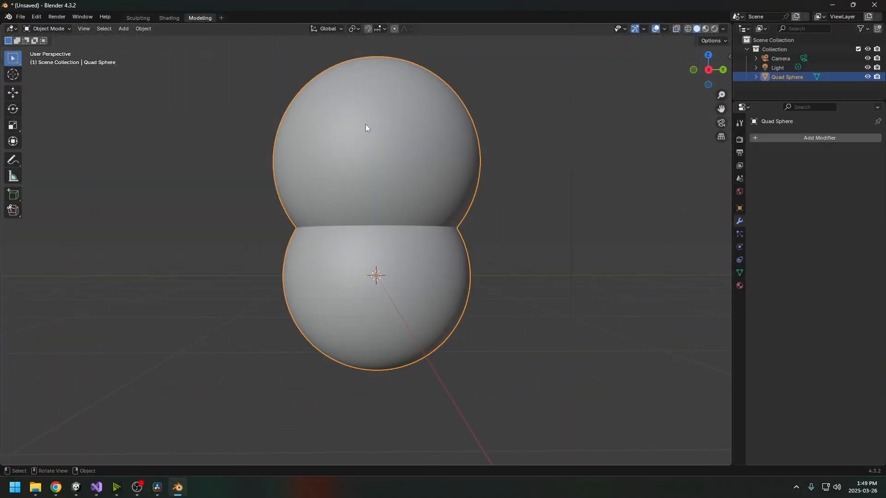
Switch to the Sculpting workspace with the whole merged body in view.
click(137, 17)
scroll(445, 138, down, 4)
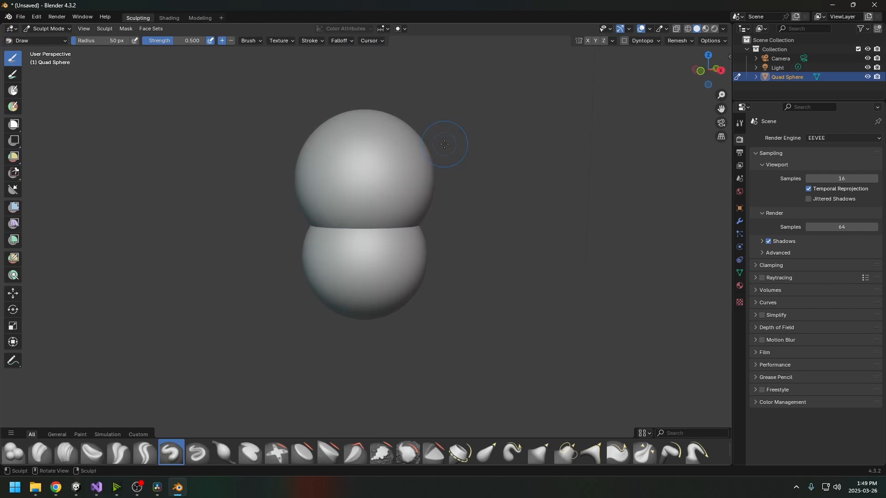
shift+middle_drag(444, 144, 437, 176)
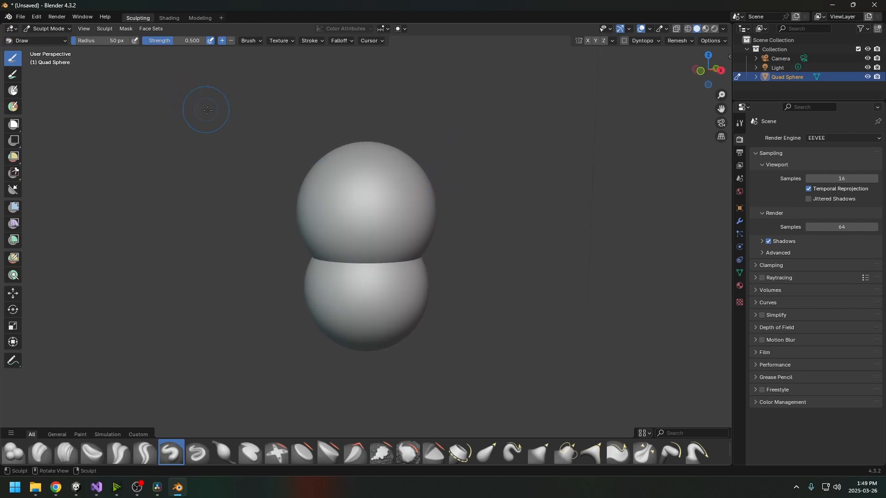
middle_drag(307, 315, 478, 273)
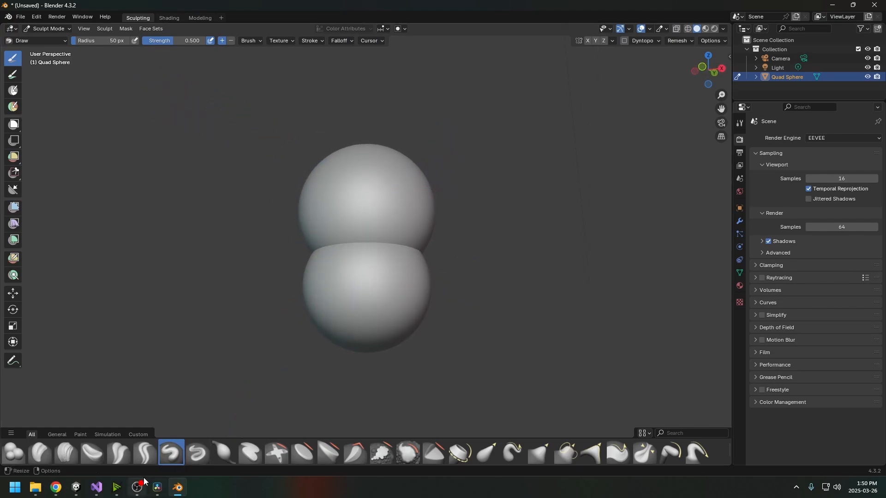
Switch to Unity to view the BugEnemy model as a shape reference, and return to Blender.
click(75, 488)
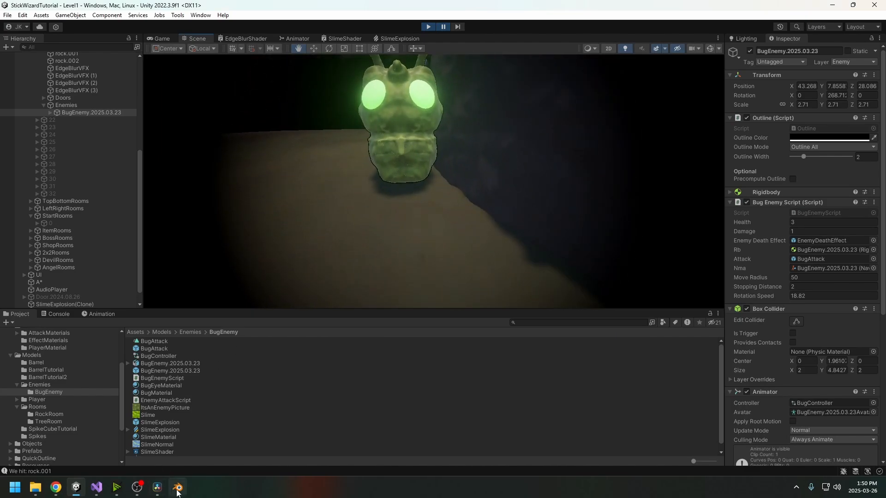
click(177, 492)
Enable sculpt symmetry on the X and Y axes, and carve mirrored hollows into the lower sphere with the Draw brush.
mouse_move(330, 312)
middle_down()
mouse_move(342, 240)
mouse_move(430, 283)
mouse_move(432, 227)
middle_up()
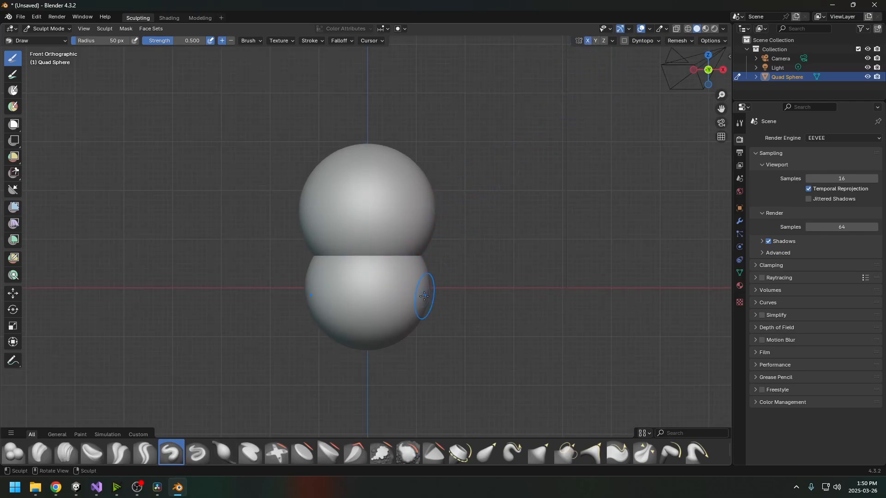
click(604, 41)
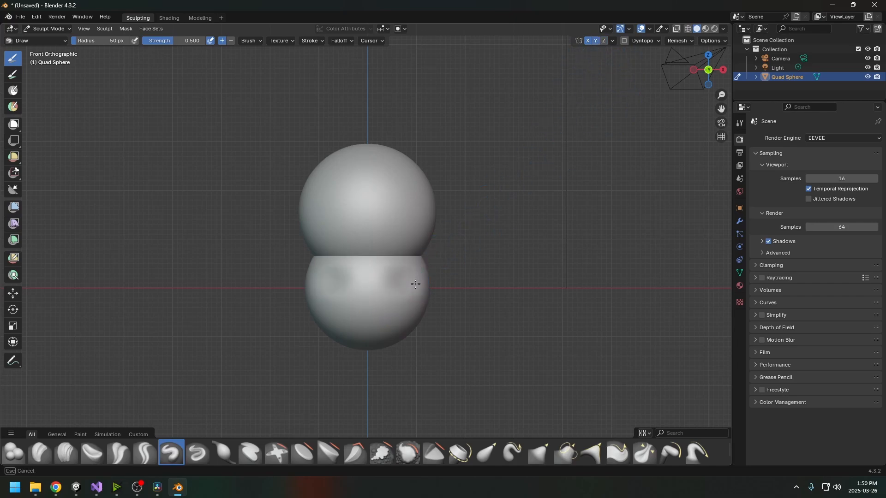
mouse_move(424, 283)
middle_down()
mouse_move(336, 285)
mouse_move(411, 291)
middle_up()
mouse_move(386, 321)
mouse_down()
mouse_move(413, 315)
mouse_move(404, 272)
mouse_up()
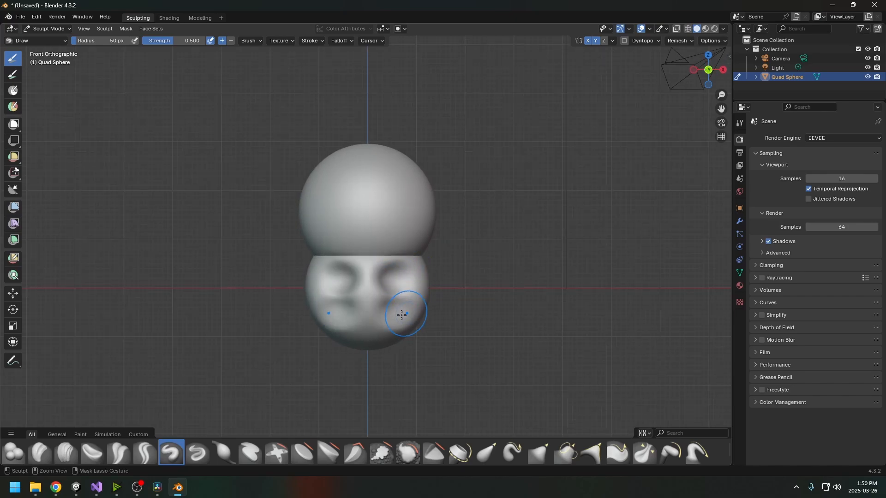
drag(401, 316, 405, 316)
middle_drag(405, 316, 391, 299)
Sculpt further uneven hollows and bumps all around the lower sphere with the Draw brush, and undo the last stroke.
mouse_move(422, 273)
middle_down()
mouse_move(382, 304)
mouse_move(328, 314)
mouse_move(367, 331)
middle_up()
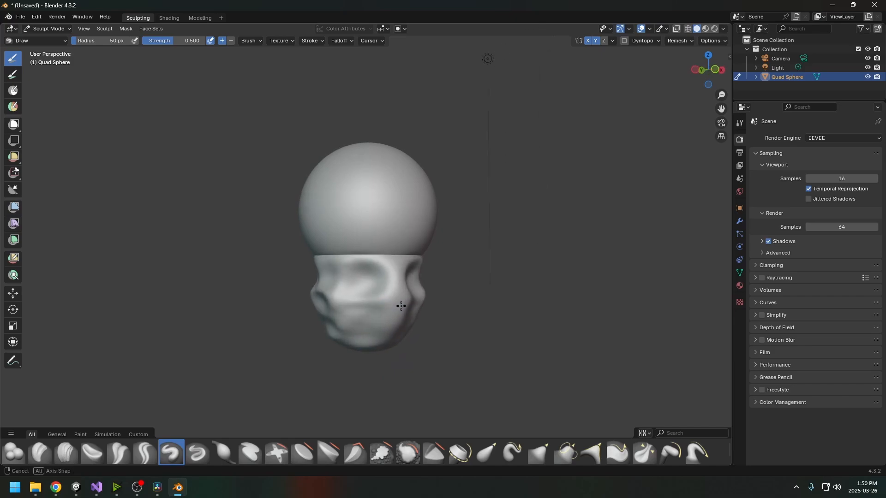
alt+middle_drag(401, 306, 398, 305)
drag(389, 282, 397, 307)
drag(389, 277, 390, 284)
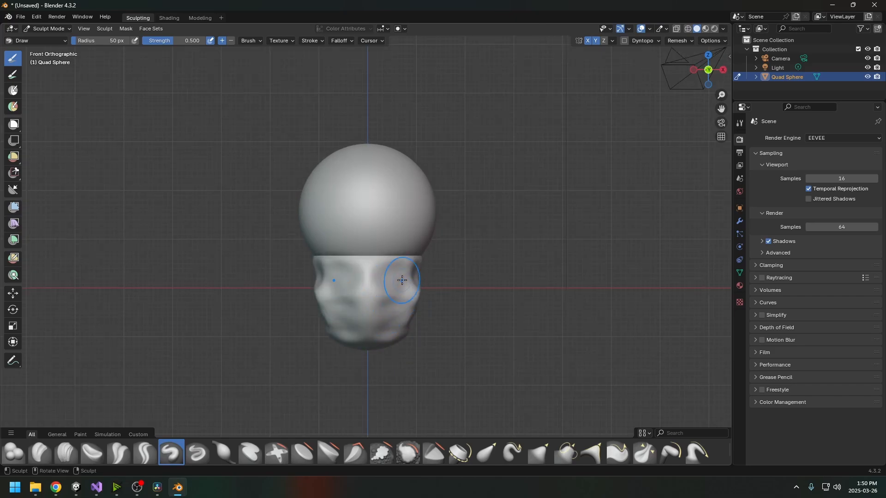
middle_drag(394, 291, 366, 307)
mouse_move(378, 323)
mouse_down()
mouse_move(386, 339)
mouse_move(379, 330)
mouse_move(392, 332)
mouse_up()
middle_drag(400, 332, 432, 317)
mouse_move(382, 264)
mouse_down()
mouse_move(395, 297)
mouse_move(392, 325)
mouse_move(394, 278)
mouse_up()
mouse_move(406, 298)
middle_down()
mouse_move(234, 309)
mouse_move(290, 310)
mouse_move(304, 340)
mouse_move(360, 309)
mouse_move(405, 304)
middle_up()
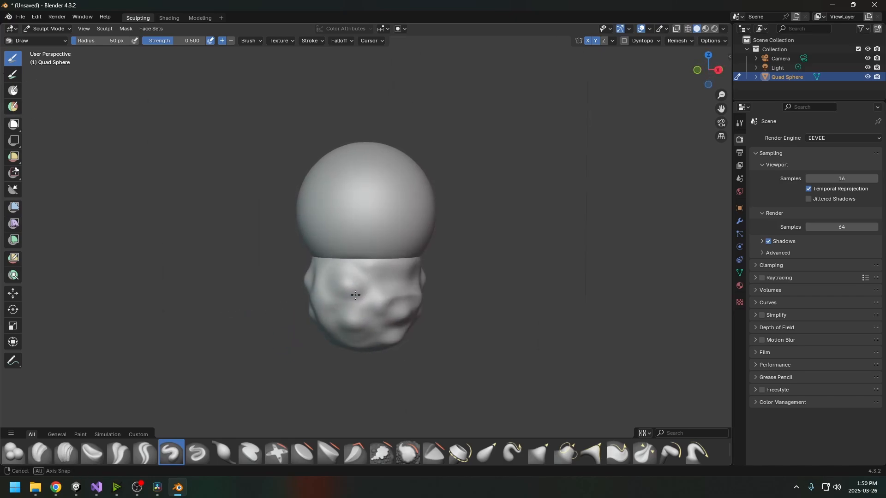
key(ctrl+z)
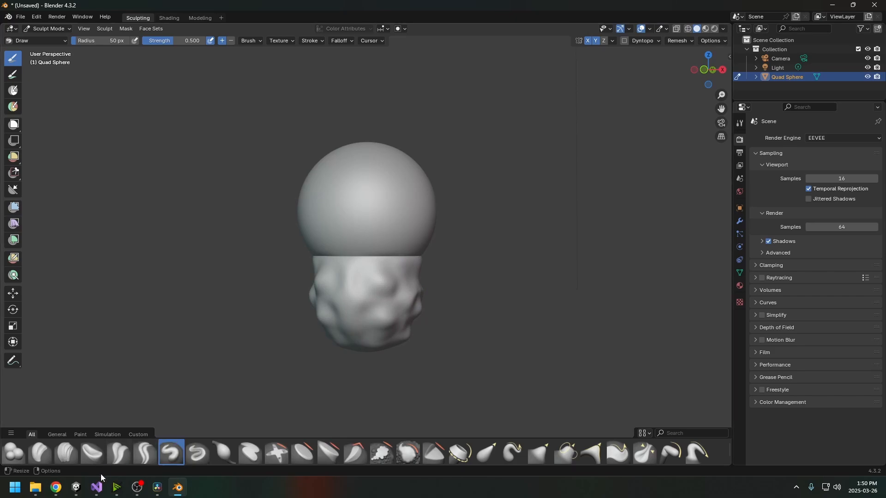
Choose the Clay Strips brush, try a stroke along the seam between the two spheres, and undo it.
click(66, 452)
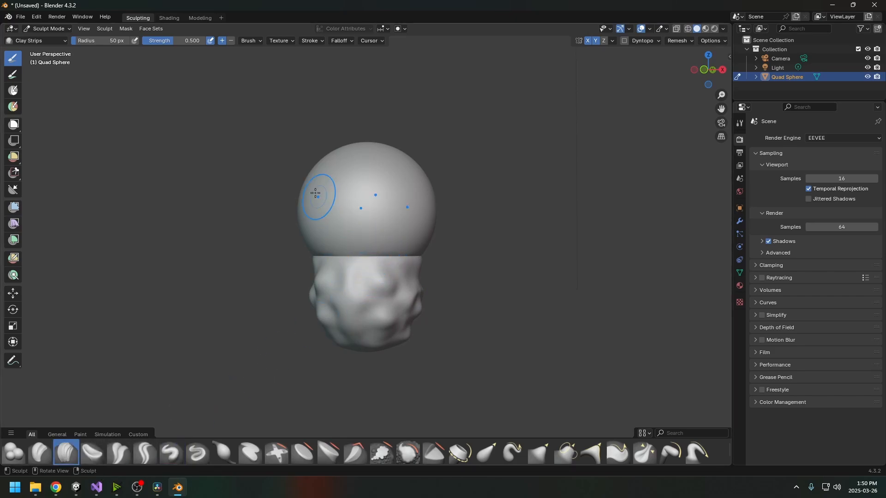
mouse_move(374, 257)
ctrl+mouse_down()
mouse_move(402, 253)
mouse_move(357, 251)
ctrl+mouse_up()
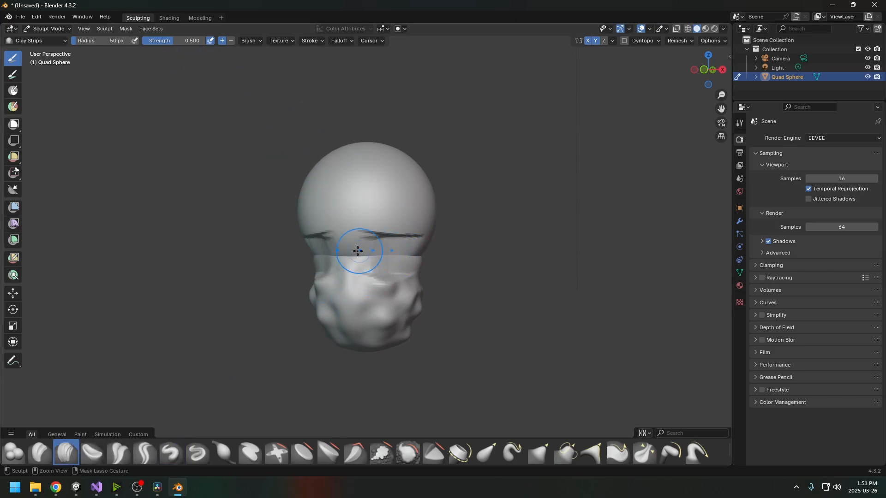
mouse_move(446, 259)
middle_down()
mouse_move(321, 275)
mouse_move(392, 264)
middle_up()
key(ctrl+z)
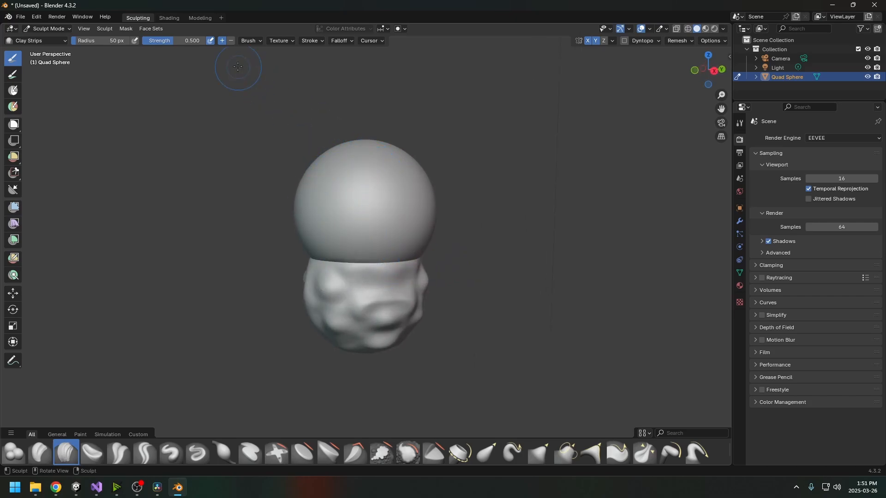
Set Clay Strips to a 19 px radius and 0.219 strength, and sculpt and smooth the seam between the spheres.
drag(126, 40, 168, 42)
middle_drag(351, 179, 398, 171)
mouse_move(366, 257)
mouse_down()
mouse_move(410, 258)
mouse_move(389, 258)
mouse_up()
middle_drag(388, 258, 354, 255)
drag(354, 255, 336, 255)
middle_drag(336, 255, 365, 257)
mouse_move(357, 257)
shift+mouse_down()
mouse_move(334, 254)
mouse_move(356, 259)
shift+mouse_up()
middle_drag(356, 259, 385, 261)
shift+drag(385, 261, 360, 258)
middle_drag(360, 258, 305, 263)
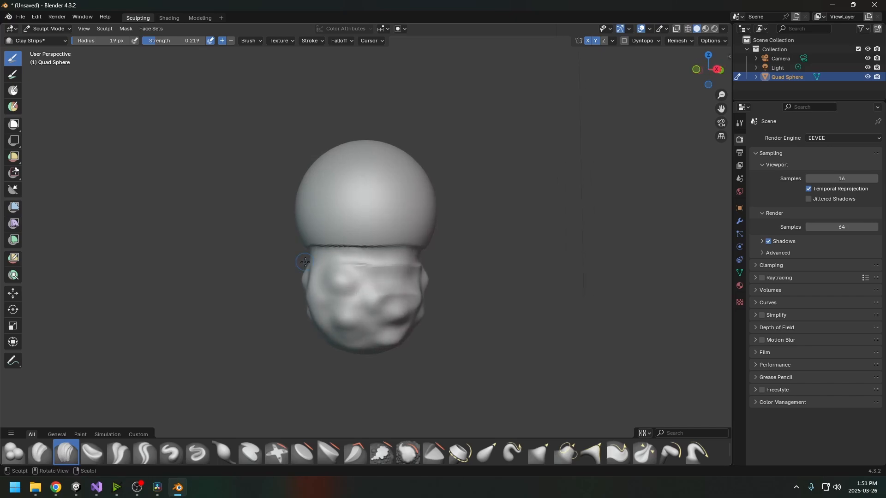
Carve the groove around the remaining sides of the neck seam and smooth its uneven parts.
mouse_move(391, 266)
middle_down()
mouse_move(344, 266)
mouse_move(393, 271)
mouse_move(384, 255)
middle_up()
drag(358, 248, 395, 247)
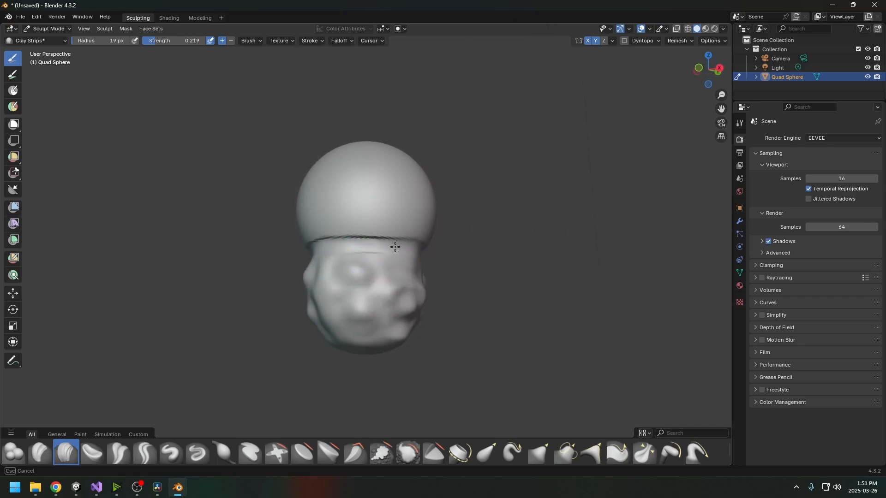
middle_drag(391, 251, 342, 247)
ctrl+drag(344, 238, 377, 244)
middle_drag(376, 244, 425, 250)
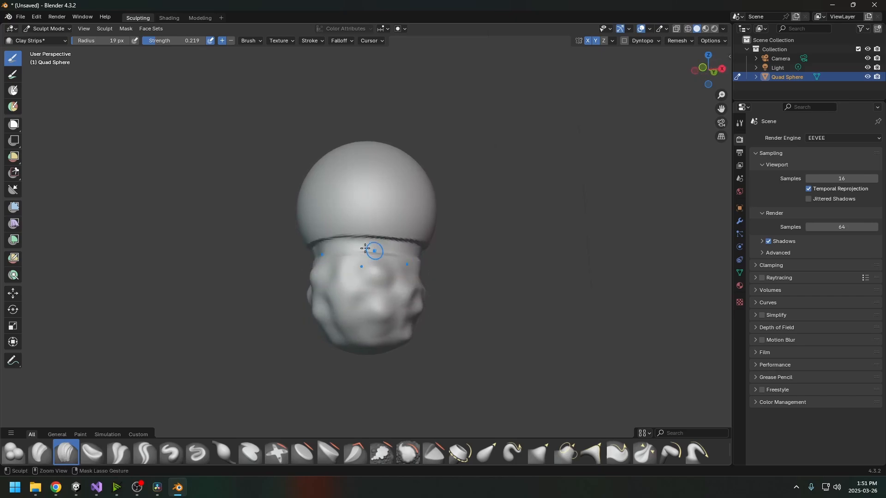
ctrl+drag(356, 234, 323, 239)
middle_drag(361, 248, 375, 252)
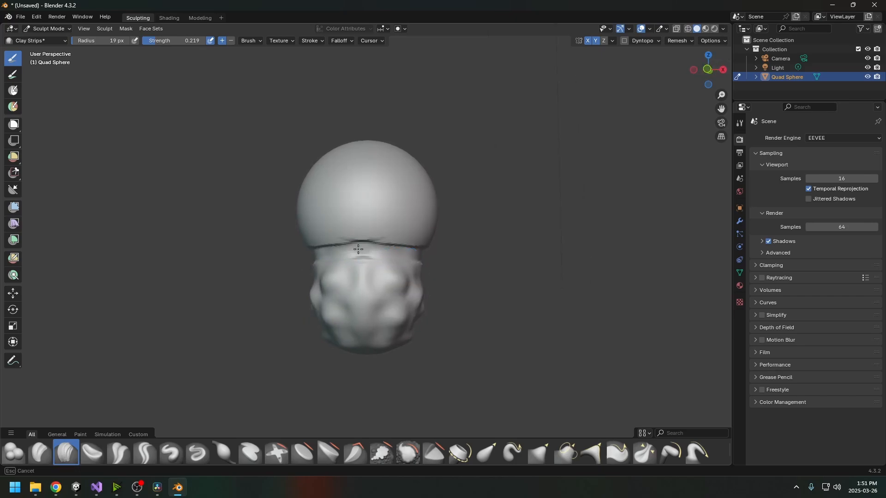
mouse_move(386, 247)
shift+mouse_down()
mouse_move(380, 259)
mouse_move(393, 259)
shift+mouse_up()
mouse_move(417, 262)
middle_down()
mouse_move(342, 266)
mouse_move(352, 257)
middle_up()
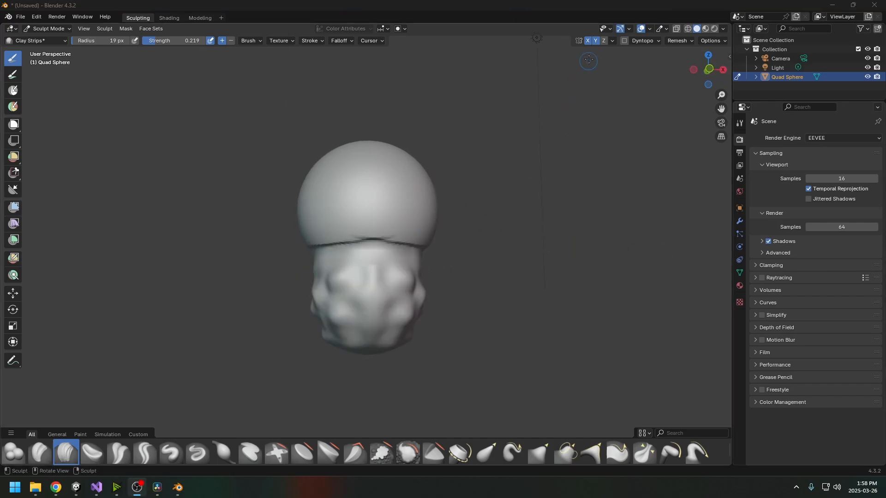
Turn off Y-axis symmetry, try carving mirrored eye hollows into the upper sphere, and undo the last stroke.
click(596, 40)
middle_drag(469, 257, 449, 261)
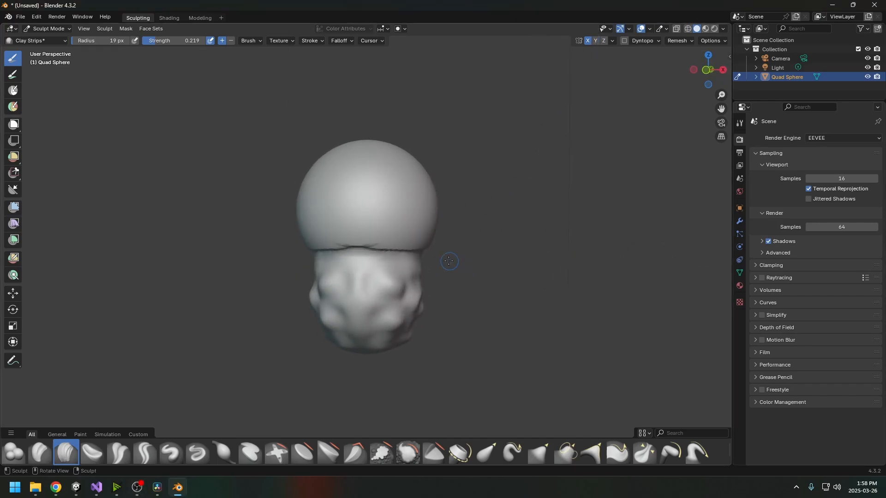
mouse_move(398, 189)
middle_down()
mouse_move(378, 192)
mouse_move(407, 180)
mouse_move(368, 203)
mouse_move(390, 197)
middle_up()
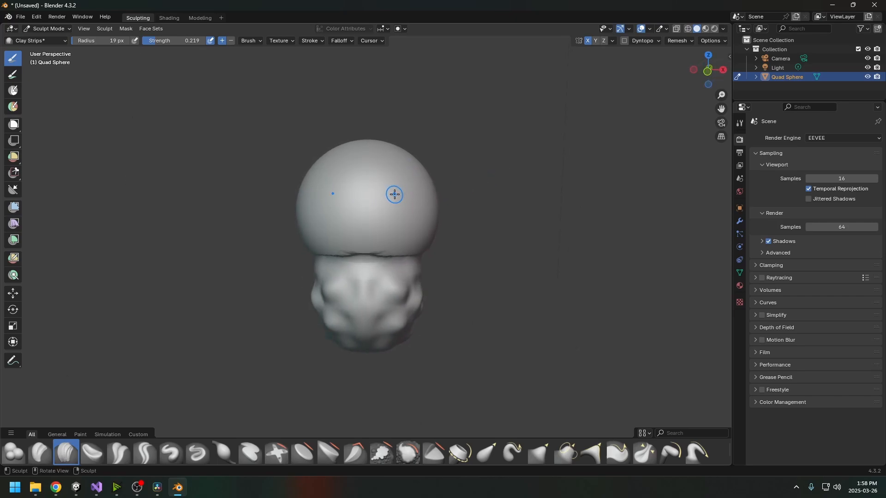
mouse_move(394, 193)
ctrl+mouse_down()
mouse_move(387, 206)
mouse_move(356, 132)
ctrl+mouse_up()
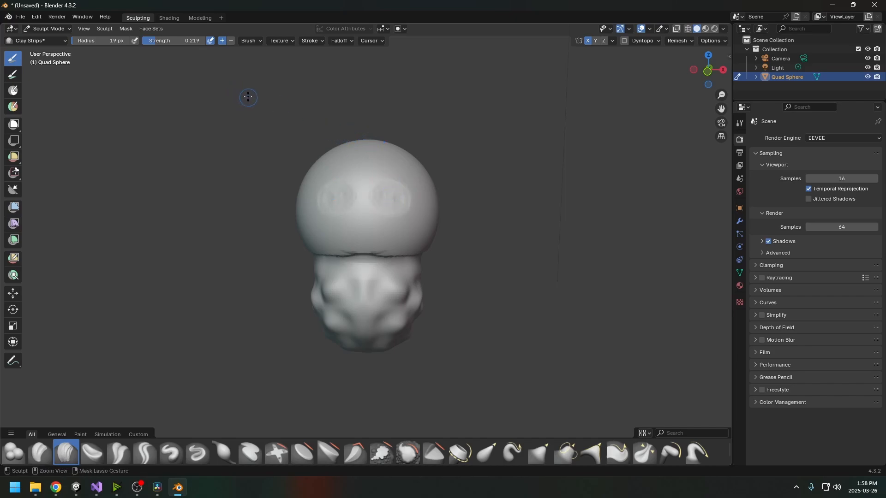
key(ctrl+z)
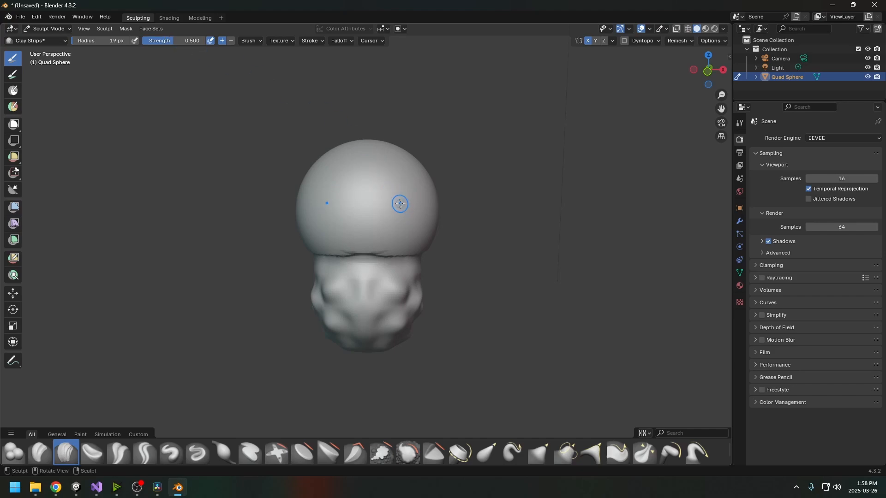
Switch to Unity to examine the BugEnemy's head and eyes up close, and return to Blender.
click(77, 488)
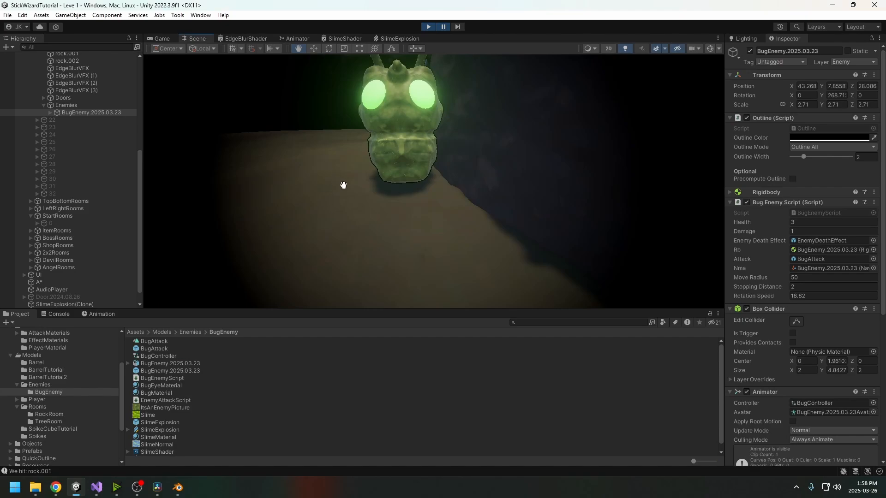
middle_drag(428, 126, 451, 143)
scroll(397, 139, up, 4)
alt+drag(398, 164, 356, 150)
middle_drag(356, 151, 438, 172)
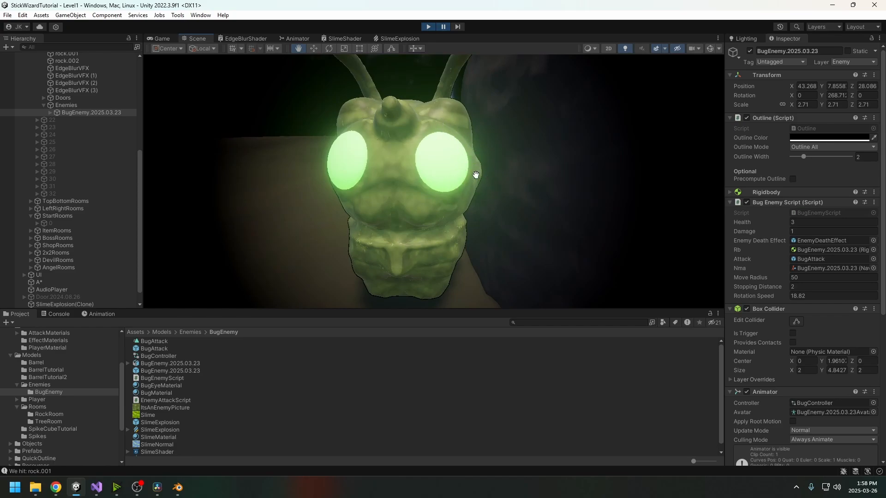
click(177, 488)
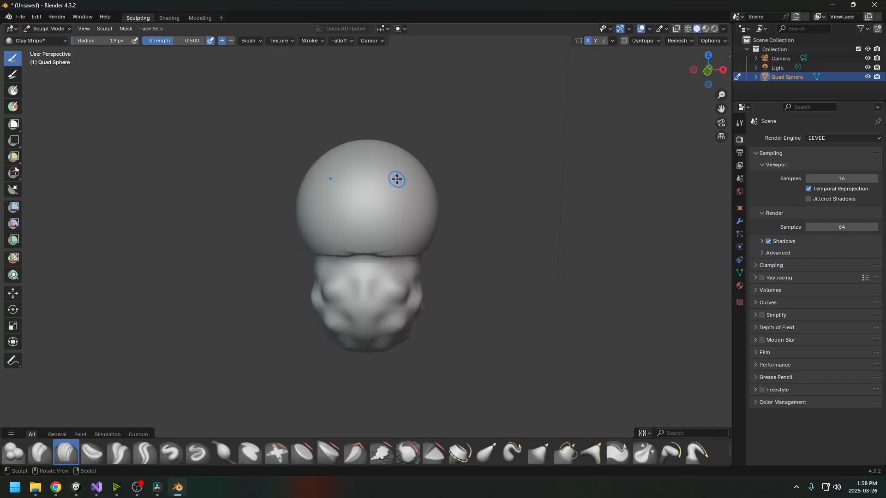
Carve two deep mirrored eye sockets into the front of the head with Clay Strips at 0.500 strength.
mouse_move(397, 198)
mouse_down()
mouse_move(406, 210)
mouse_move(408, 196)
mouse_up()
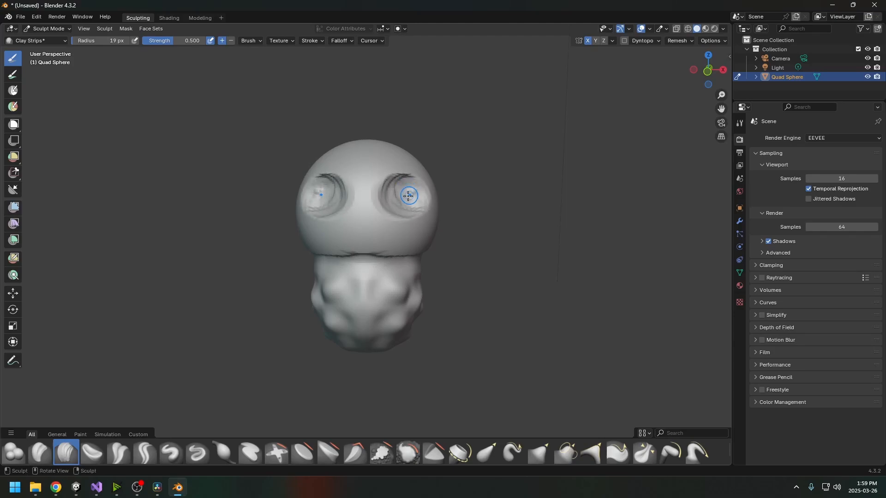
mouse_move(404, 217)
middle_down()
mouse_move(404, 225)
mouse_move(406, 207)
middle_up()
mouse_move(409, 172)
mouse_down()
mouse_move(396, 167)
mouse_move(408, 217)
mouse_move(424, 210)
mouse_move(397, 220)
mouse_up()
middle_drag(393, 228, 356, 231)
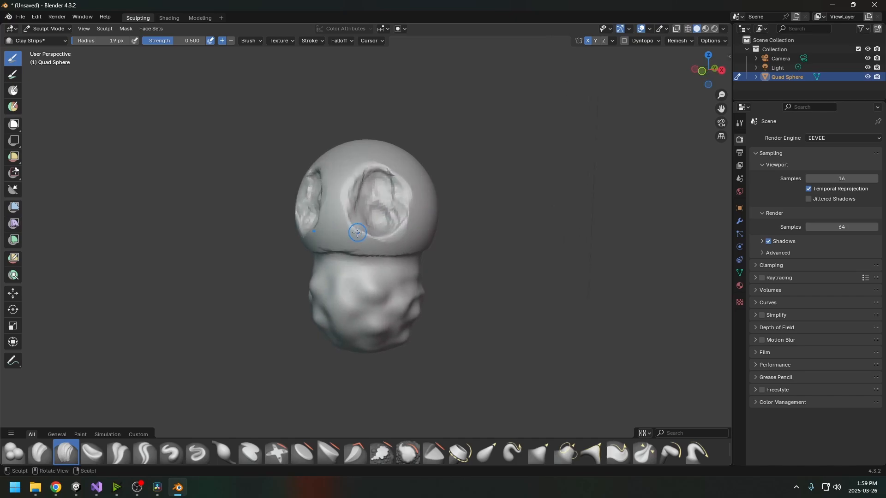
mouse_move(378, 193)
mouse_down()
mouse_move(376, 205)
mouse_move(380, 182)
mouse_move(372, 211)
mouse_up()
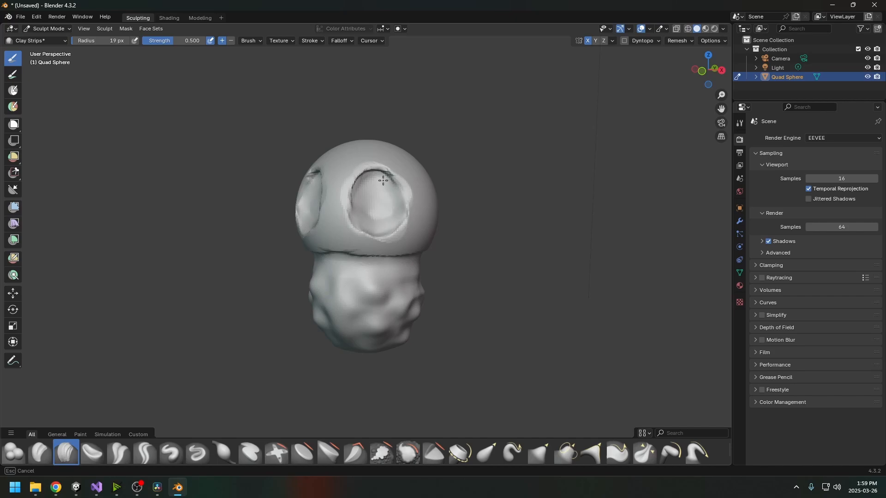
Smooth the rims and surroundings of both eye sockets, down to the lower edge of the head.
mouse_move(351, 186)
shift+mouse_down()
mouse_move(392, 174)
mouse_move(357, 230)
mouse_move(352, 210)
shift+mouse_up()
shift+drag(369, 233, 393, 237)
middle_drag(372, 246, 396, 248)
shift+drag(414, 223, 419, 229)
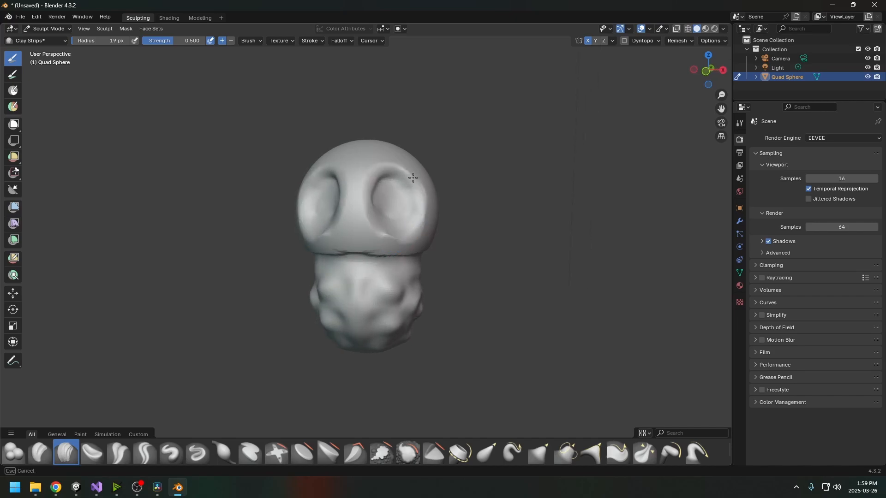
mouse_move(413, 178)
shift+mouse_down()
mouse_move(412, 236)
mouse_move(385, 233)
shift+mouse_up()
mouse_move(387, 234)
shift+mouse_down()
mouse_move(376, 235)
mouse_move(399, 242)
shift+mouse_up()
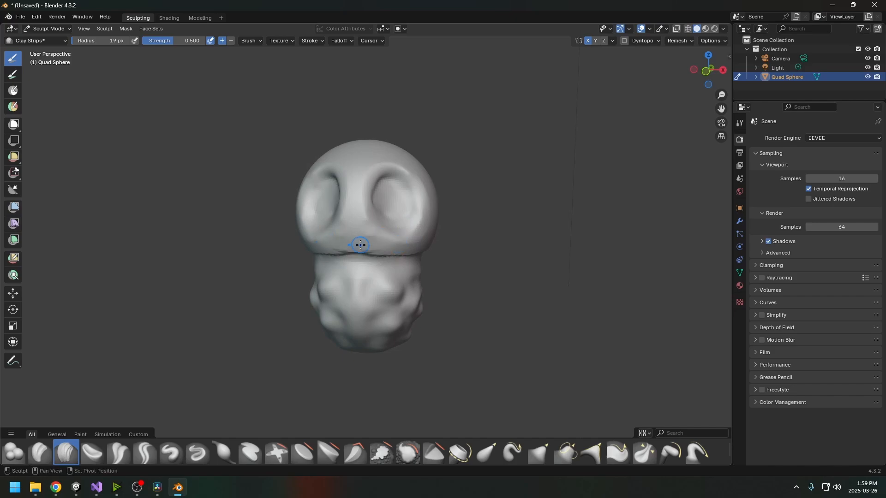
mouse_move(360, 245)
middle_down()
mouse_move(372, 275)
mouse_move(375, 245)
mouse_move(403, 257)
mouse_move(397, 235)
mouse_move(318, 247)
mouse_move(356, 247)
mouse_move(341, 236)
middle_up()
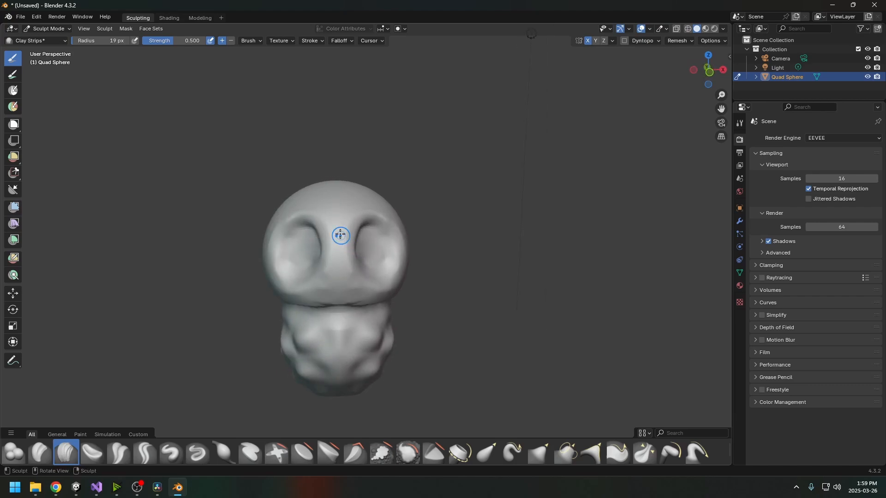
Switch to Unity to check the horn on the BugEnemy's forehead, and return to Blender.
click(85, 481)
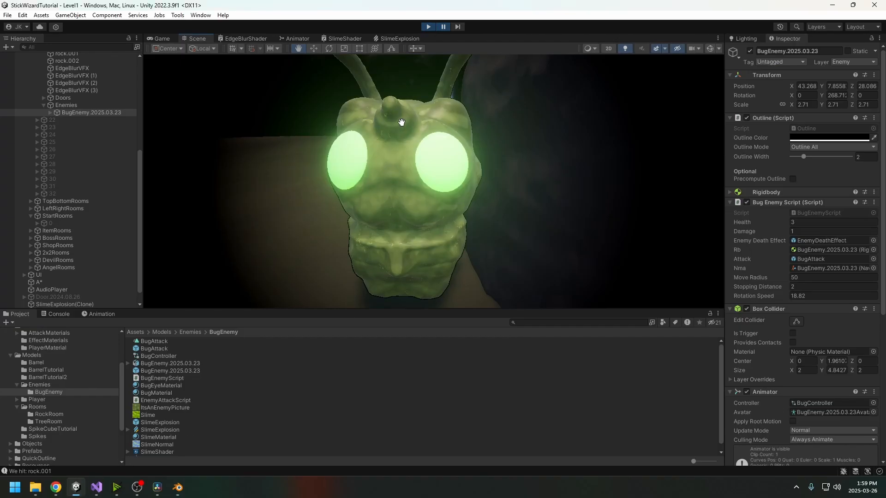
click(832, 5)
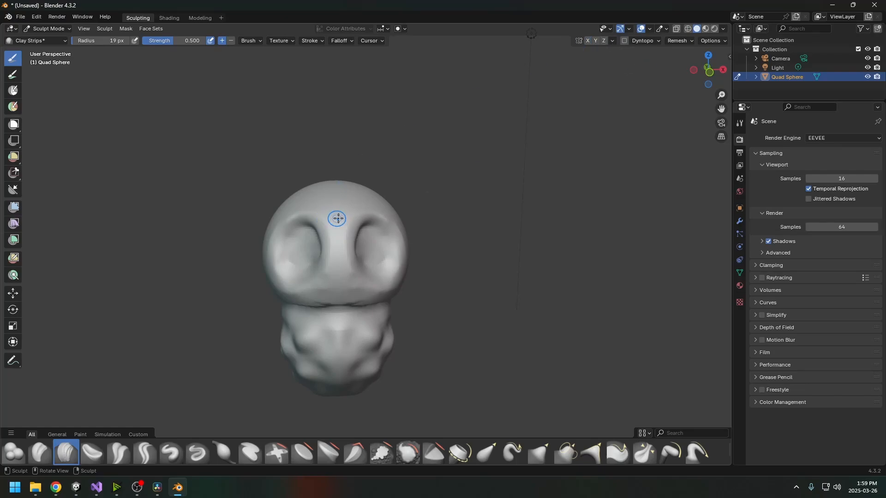
Try building up a small round bump above and between the eye sockets with Clay Strips, and undo the strokes.
drag(340, 207, 336, 206)
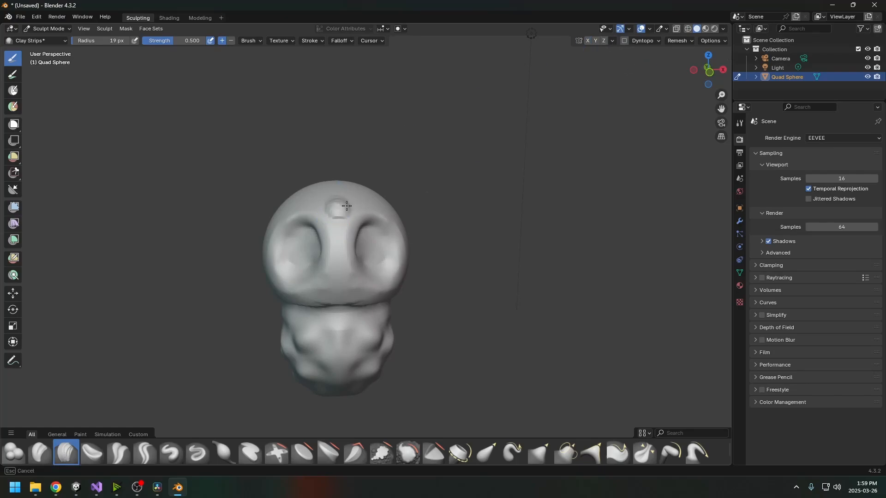
drag(338, 202, 339, 205)
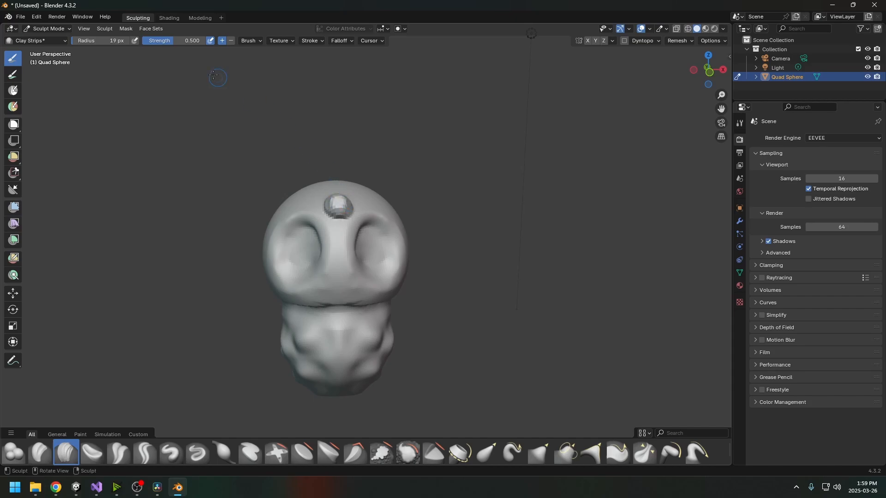
drag(101, 41, 95, 42)
drag(337, 203, 342, 201)
scroll(321, 226, up, 3)
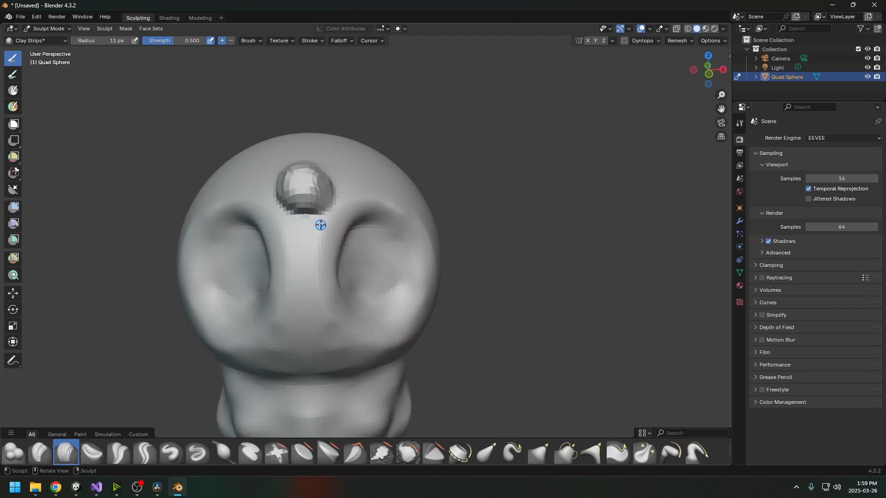
mouse_move(315, 226)
middle_down()
mouse_move(361, 233)
mouse_move(322, 231)
middle_up()
key(ctrl+z)
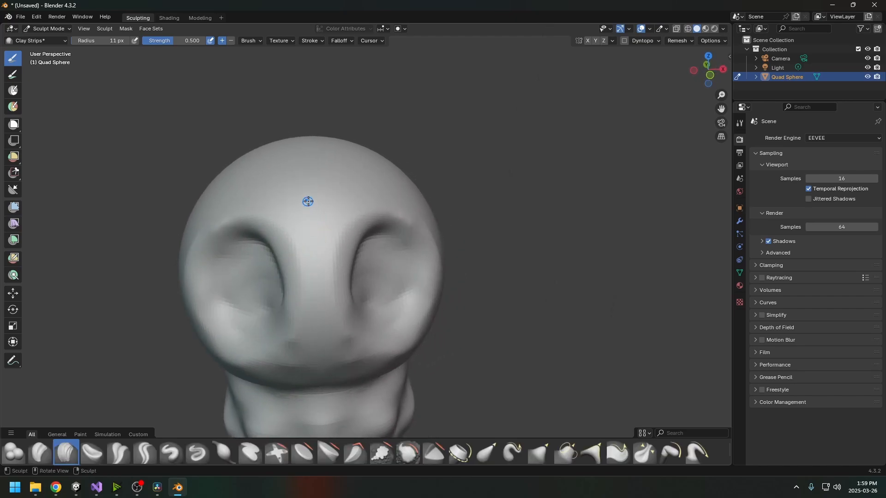
Try the forehead bump again with a different brush radius, and undo it.
drag(81, 43, 85, 43)
mouse_move(316, 200)
mouse_down()
mouse_move(317, 209)
mouse_move(311, 201)
mouse_move(320, 193)
mouse_move(318, 216)
mouse_move(300, 219)
mouse_move(313, 230)
mouse_move(300, 199)
mouse_move(308, 213)
mouse_up()
mouse_move(310, 217)
middle_down()
mouse_move(315, 249)
mouse_move(317, 234)
mouse_move(226, 173)
middle_up()
scroll(317, 234, up, 4)
scroll(302, 249, down, 4)
key(ctrl+z)
Set the Clay Strips radius to 42 px and build up a broad bump on the forehead.
drag(94, 43, 97, 42)
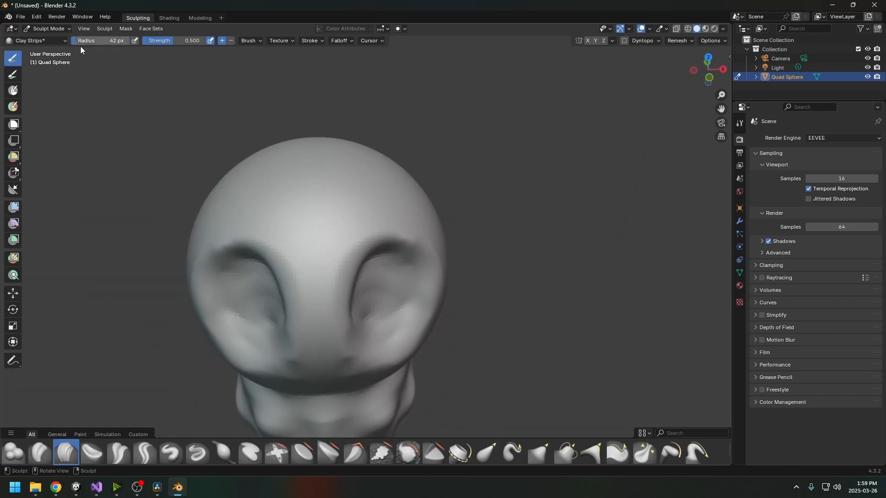
scroll(308, 225, down, 2)
mouse_move(333, 236)
middle_down()
mouse_move(333, 218)
mouse_move(369, 220)
middle_up()
Switch to the Modeling workspace and bring up the head's mesh and forehead bump in the right orthographic view.
click(162, 18)
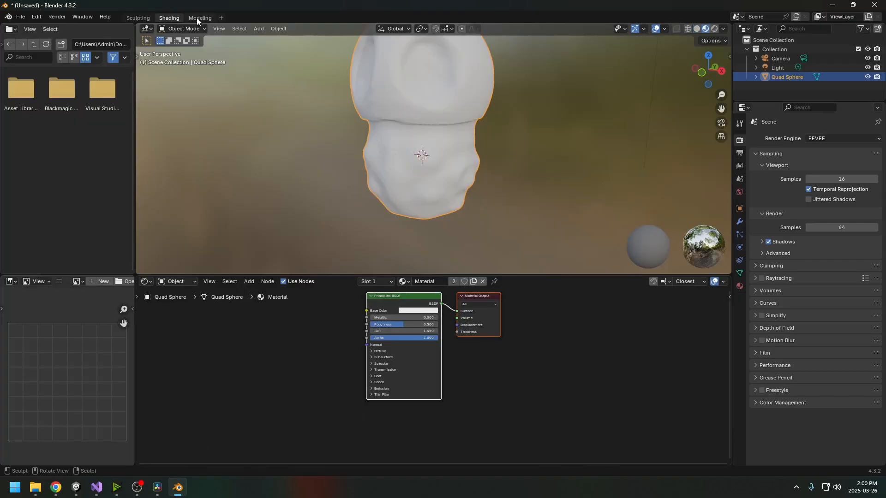
click(197, 19)
middle_drag(386, 118, 484, 157)
shift+middle_drag(364, 112, 538, 234)
scroll(386, 167, up, 5)
key(KP_3)
shift+middle_drag(407, 151, 467, 186)
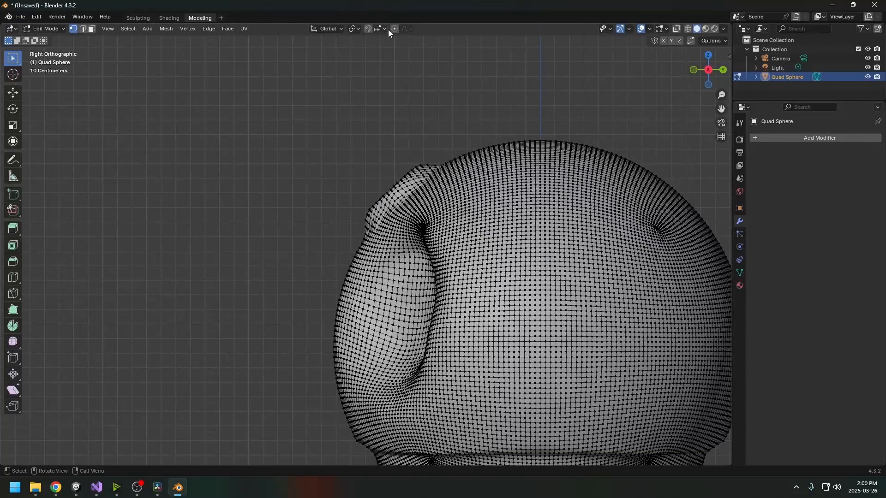
Move the forehead bump outward and up by about 0.074 m with smooth proportional editing of about 0.29 m, and leave Edit Mode.
key(g)
scroll(399, 143, up, 6)
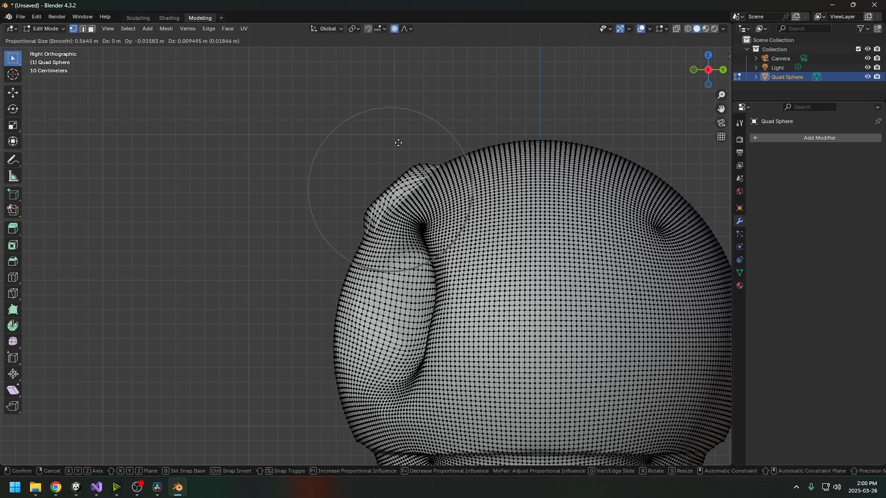
scroll(396, 142, up, 4)
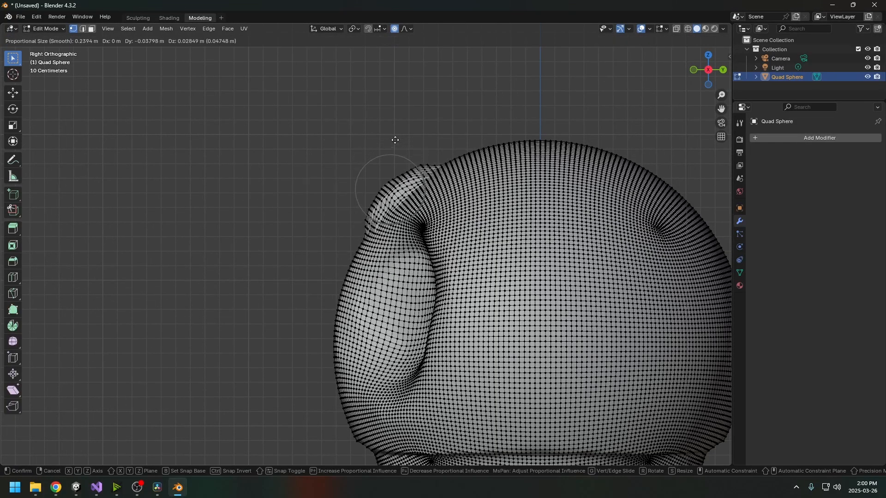
scroll(395, 139, down, 2)
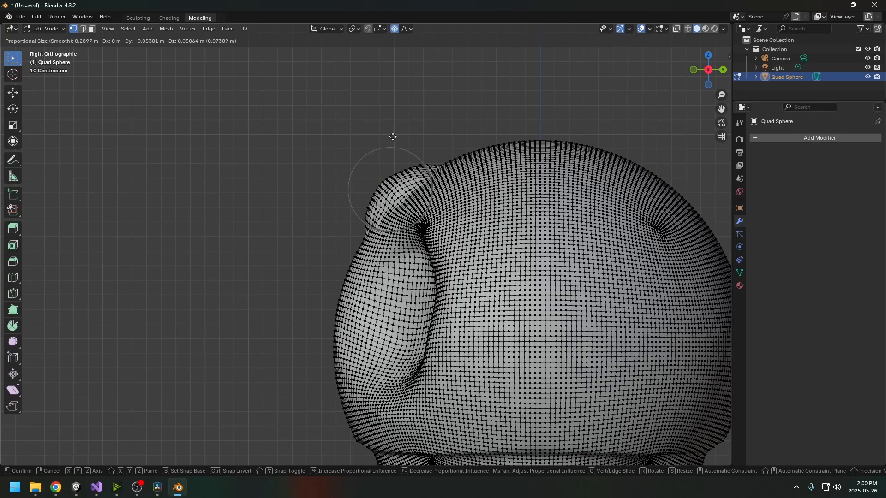
click(393, 137)
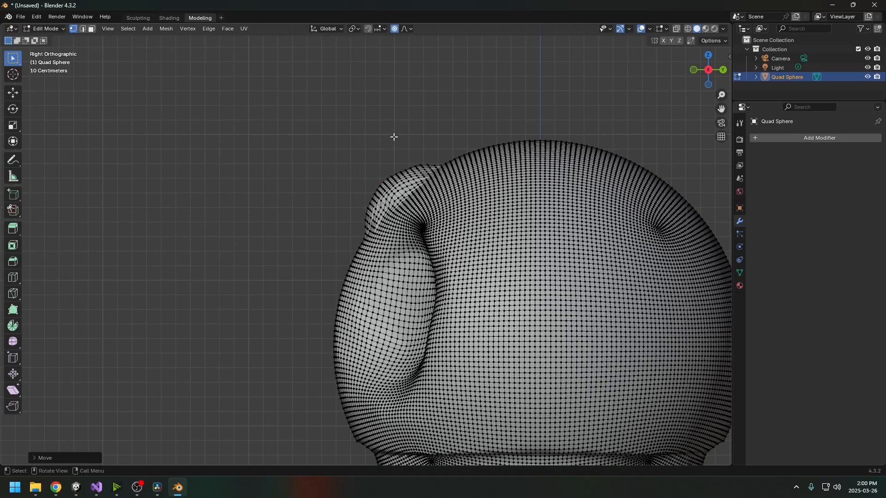
middle_drag(394, 137, 463, 180)
key(Tab)
Add a UV sphere for the eye and place it beside the character.
scroll(457, 189, down, 4)
scroll(448, 222, up, 1)
mouse_move(447, 244)
middle_down()
mouse_move(459, 217)
mouse_move(471, 247)
mouse_move(447, 227)
mouse_move(458, 273)
mouse_move(447, 233)
middle_up()
scroll(308, 196, up, 3)
middle_drag(306, 192, 472, 179)
key(shift+a)
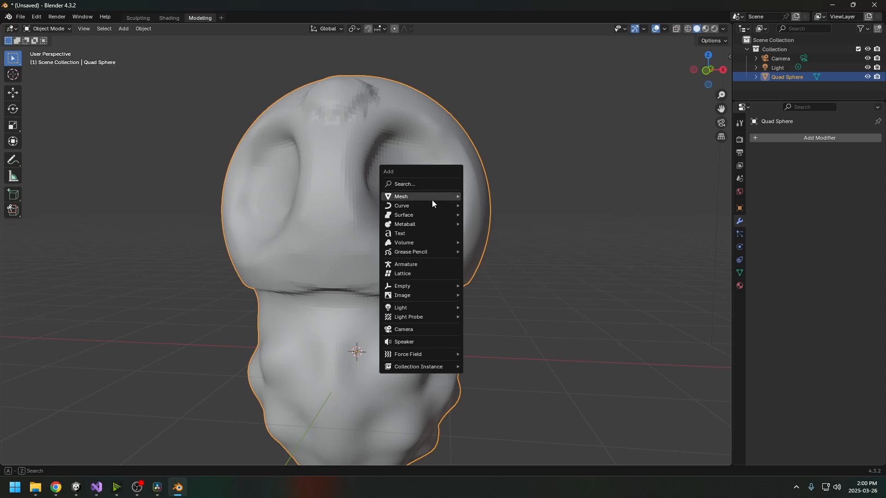
mouse_move(432, 199)
click(493, 224)
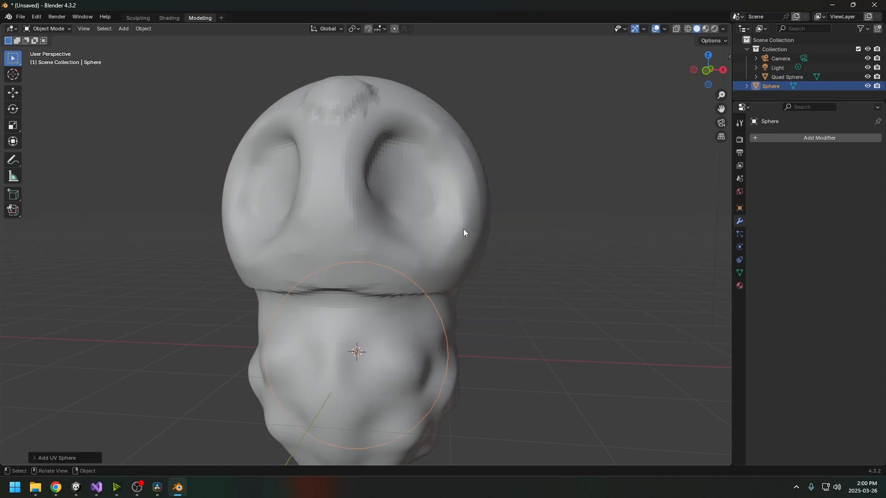
key(g)
click(687, 271)
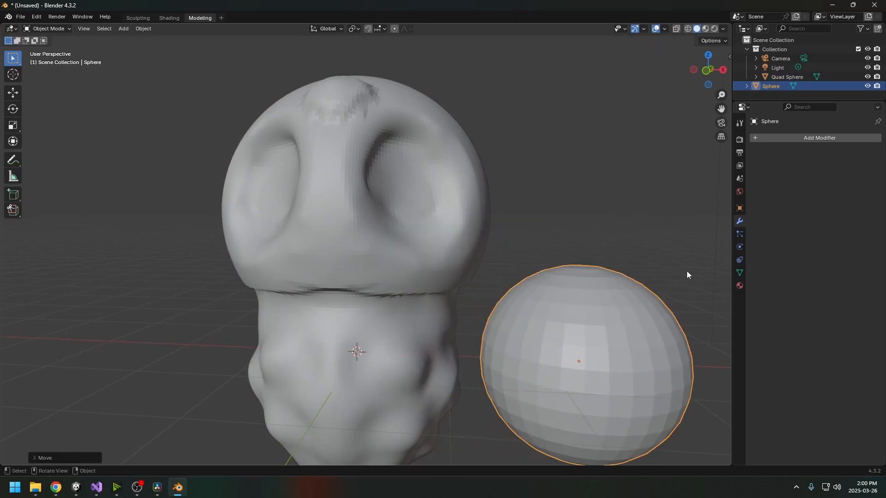
shift+middle_drag(686, 270, 483, 178)
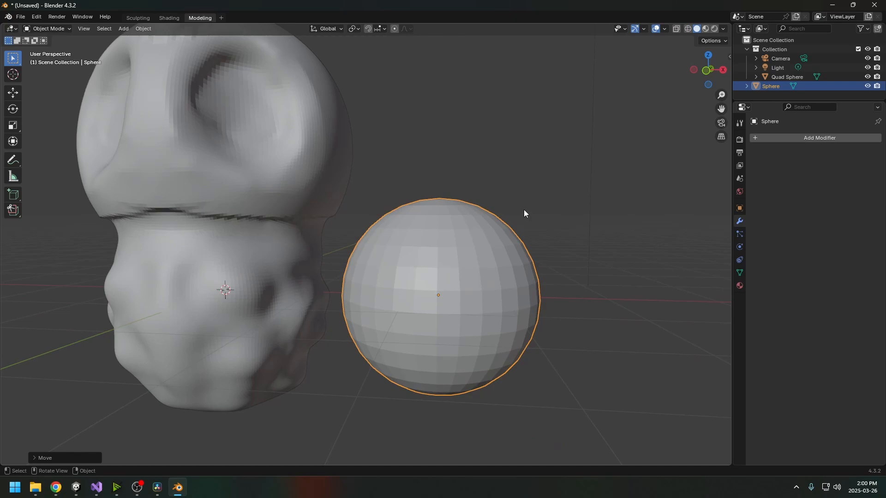
Rotate all of the sphere's geometry 90° about the X axis in Edit Mode.
key(Tab)
text(r)
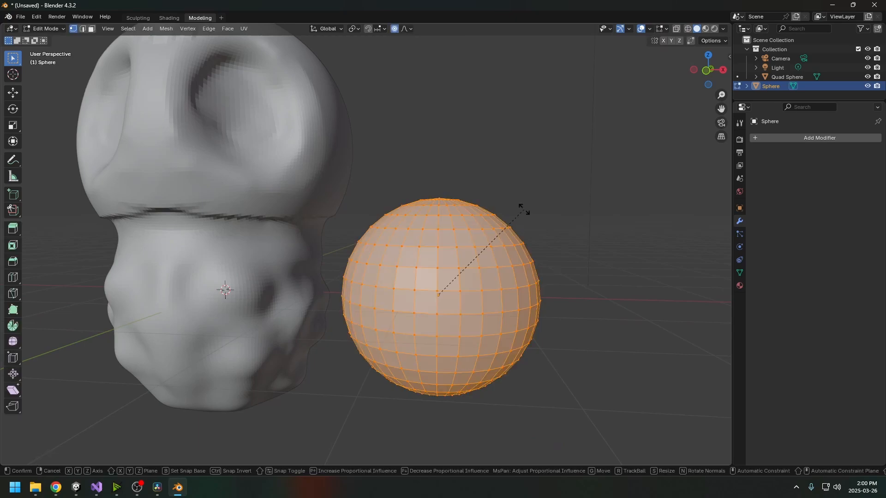
text(x90)
key(Return)
Flatten the sphere along Y and shrink it evenly in X and Z to form a small, thin eye disc.
middle_drag(527, 162, 503, 216)
key(s)
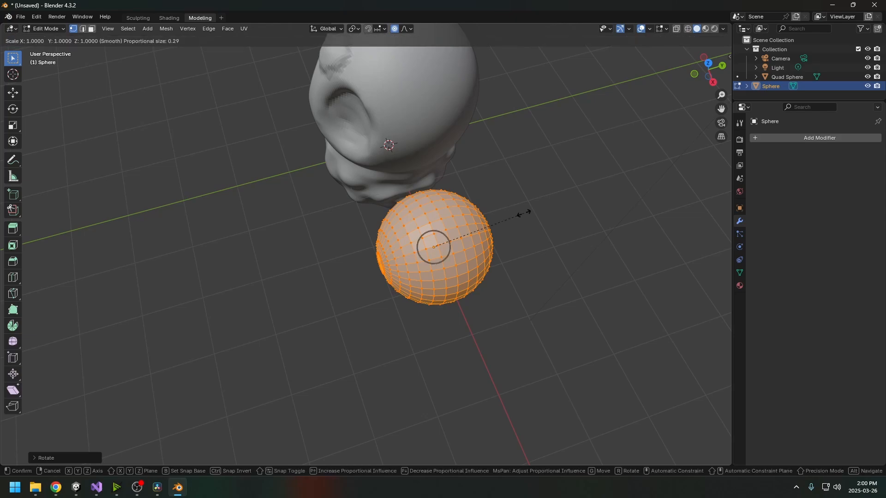
key(y)
click(464, 230)
middle_drag(464, 229, 553, 179)
key(s)
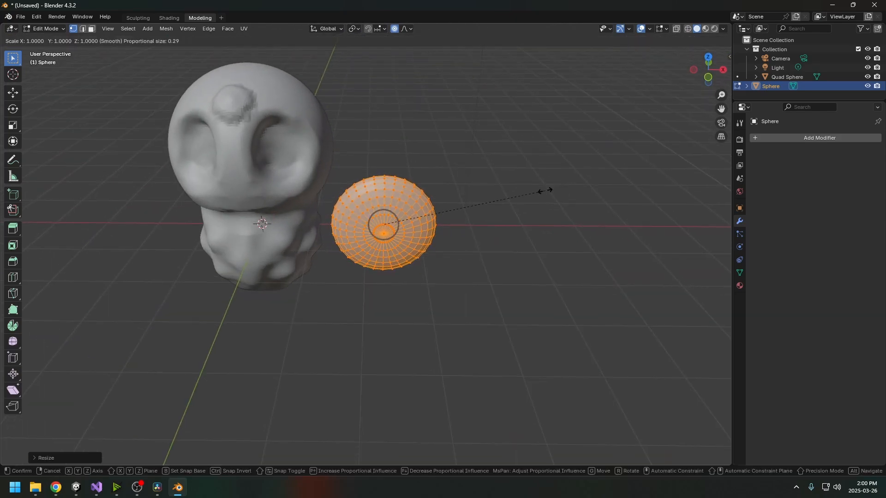
key(shift+y)
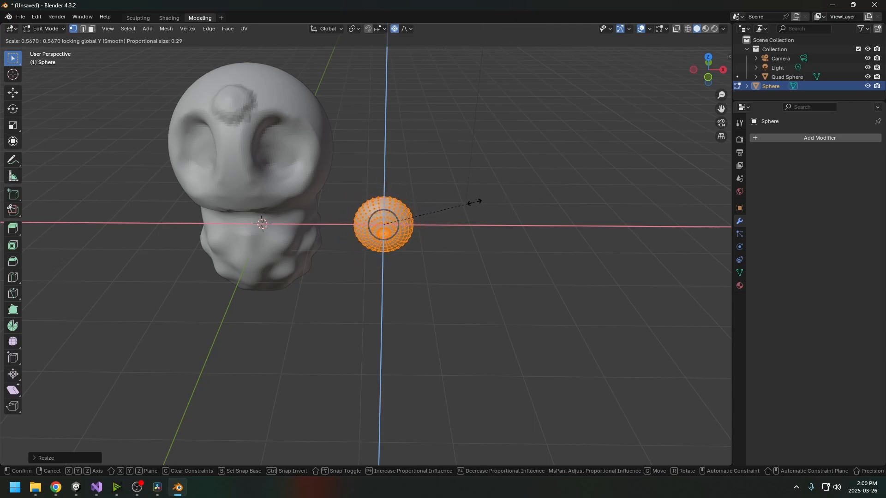
click(459, 208)
middle_drag(458, 208, 380, 242)
key(s)
key(y)
click(463, 233)
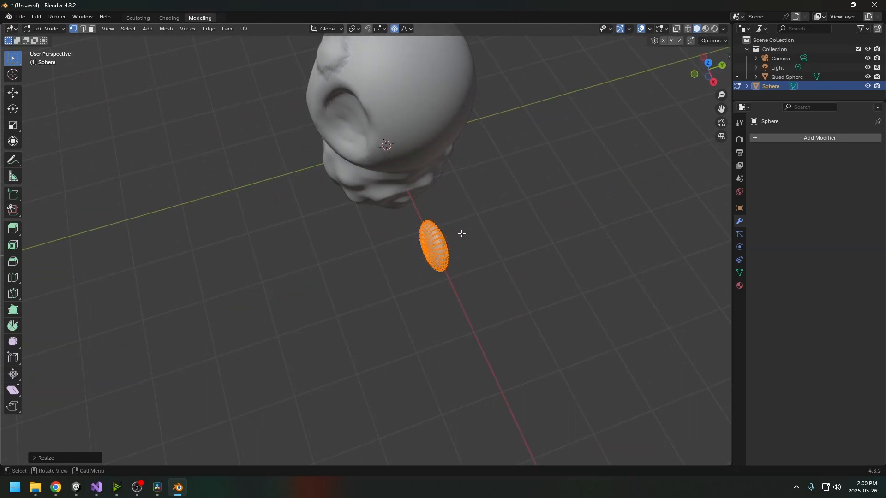
Move the eye disc up into the head's eye socket, turn it about Z to follow the face, and leave Edit Mode.
middle_drag(461, 234, 465, 175)
key(g)
key(z)
click(446, 76)
middle_drag(446, 76, 516, 173)
key(g)
key(r)
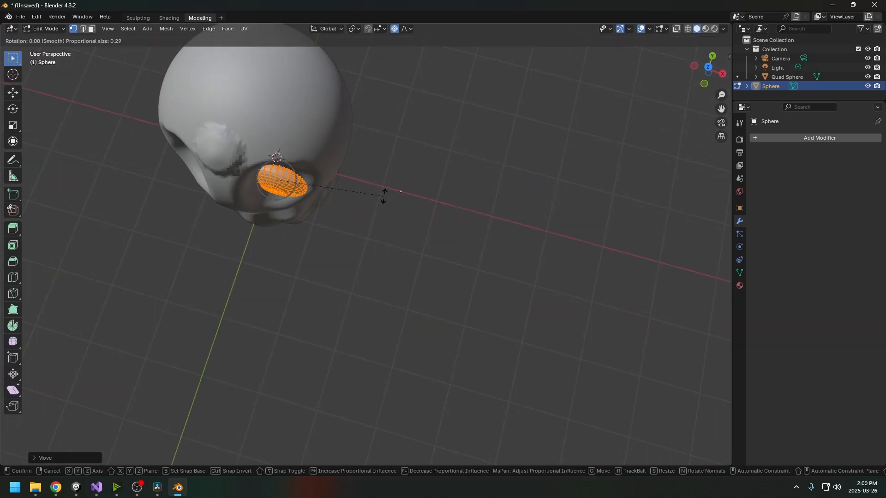
key(z)
click(405, 110)
middle_drag(405, 111, 397, 164)
key(g)
key(z)
click(349, 95)
key(Tab)
key(r)
key(x)
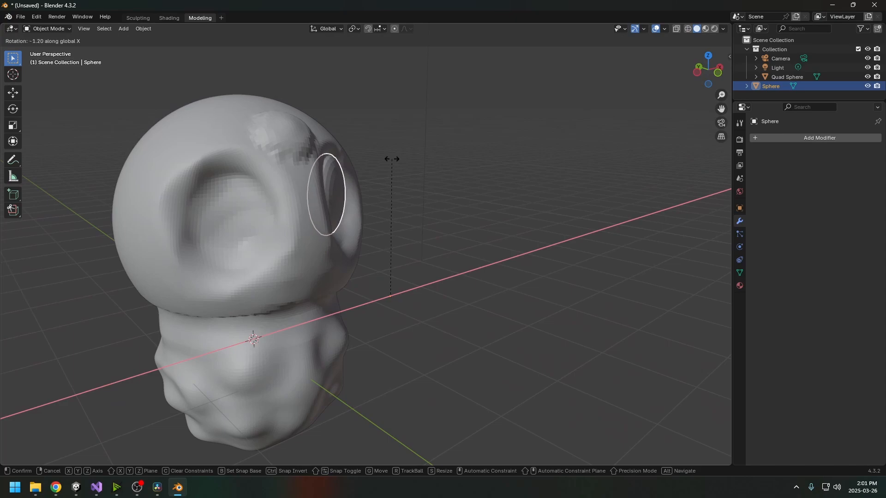
key(Escape)
Set the eye's origin to its geometry and rotate the eye slightly to fit the socket.
right_click(325, 187)
mouse_move(292, 226)
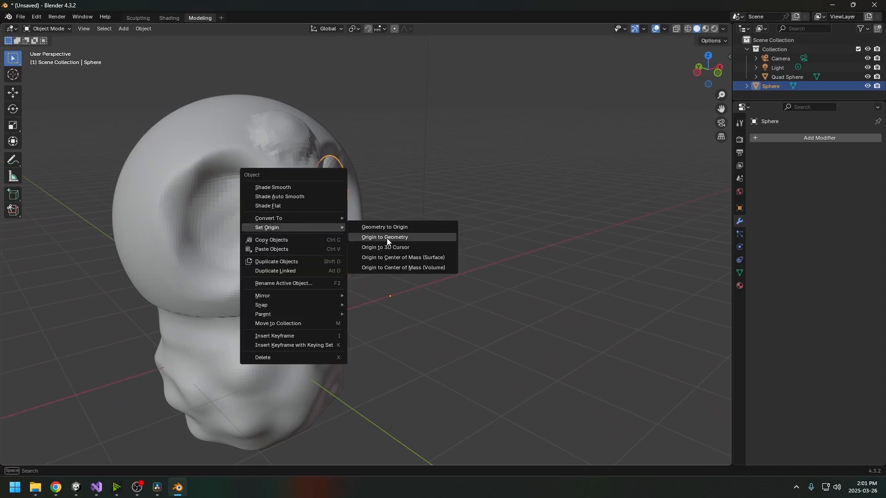
click(387, 237)
key(r)
click(433, 213)
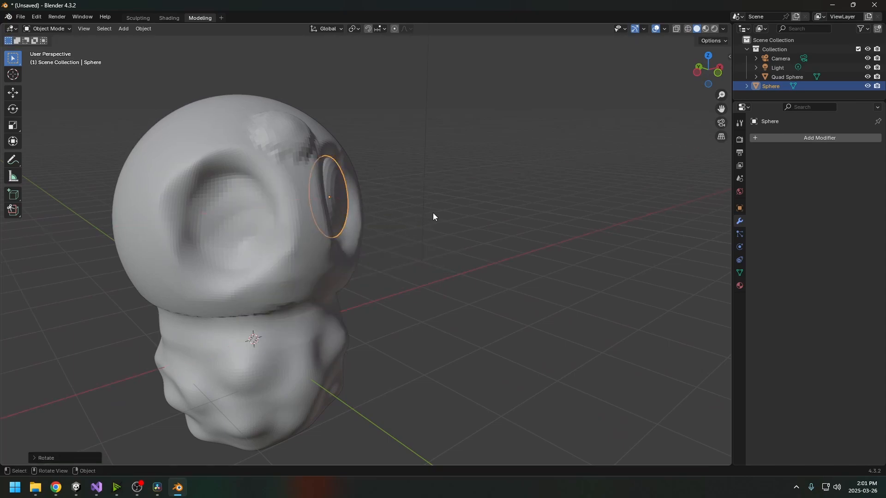
Apply Shade Smooth to the eye and deselect it.
middle_drag(433, 212, 375, 223)
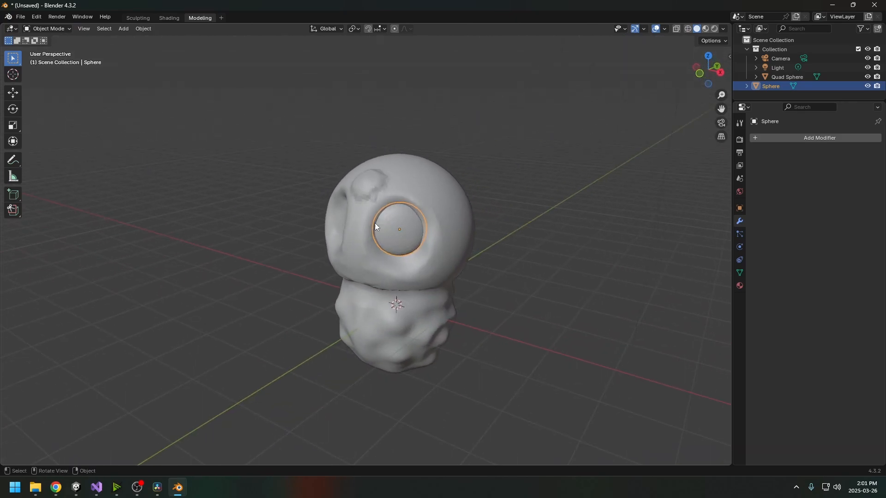
right_click(356, 221)
click(346, 188)
middle_drag(454, 207, 397, 209)
click(495, 234)
click(399, 215)
right_click(366, 210)
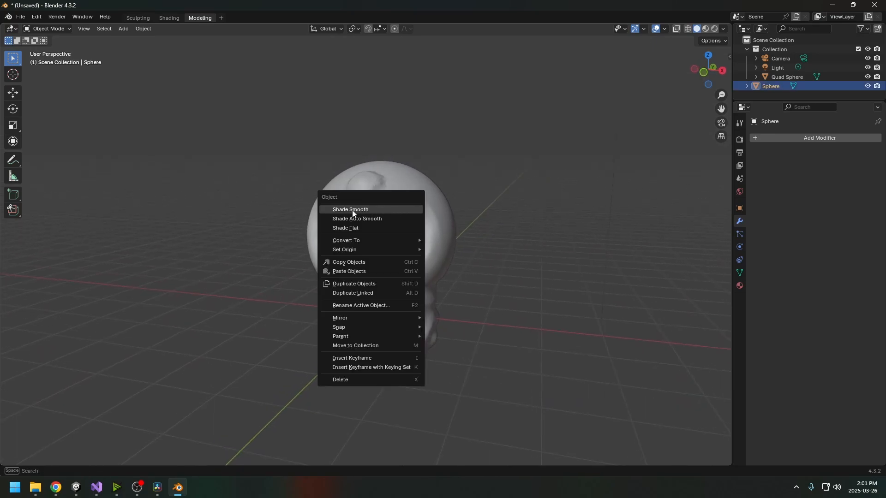
click(353, 210)
click(522, 210)
Select the eye and set its origin to the 3D cursor at the character's centre.
middle_drag(522, 211, 434, 225)
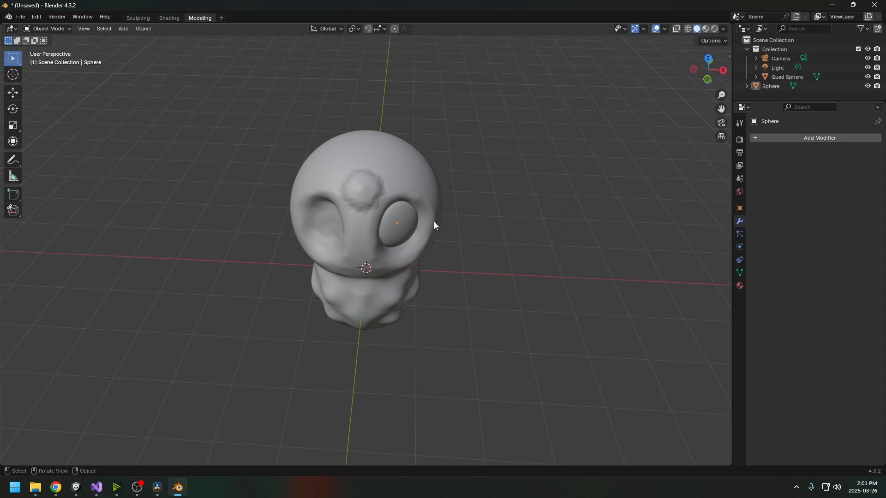
middle_drag(439, 251, 445, 236)
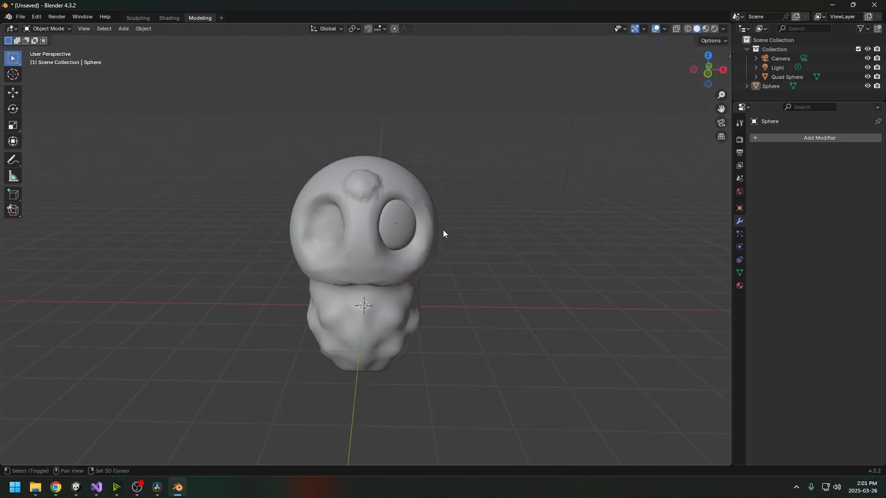
scroll(418, 277, up, 3)
shift+middle_drag(419, 281, 434, 218)
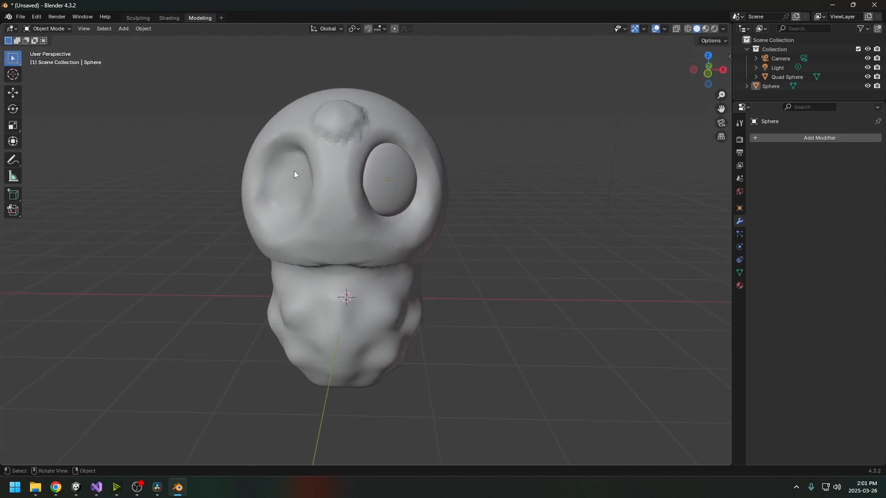
click(385, 168)
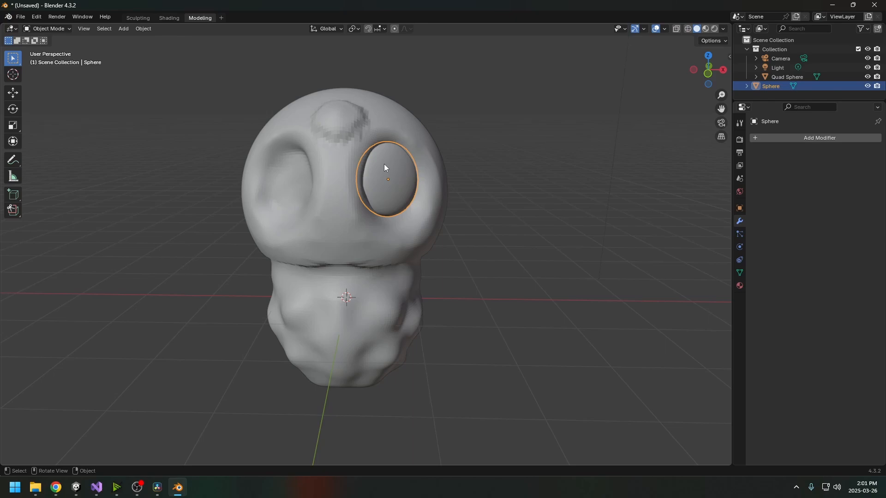
right_click(385, 165)
mouse_move(343, 204)
click(453, 224)
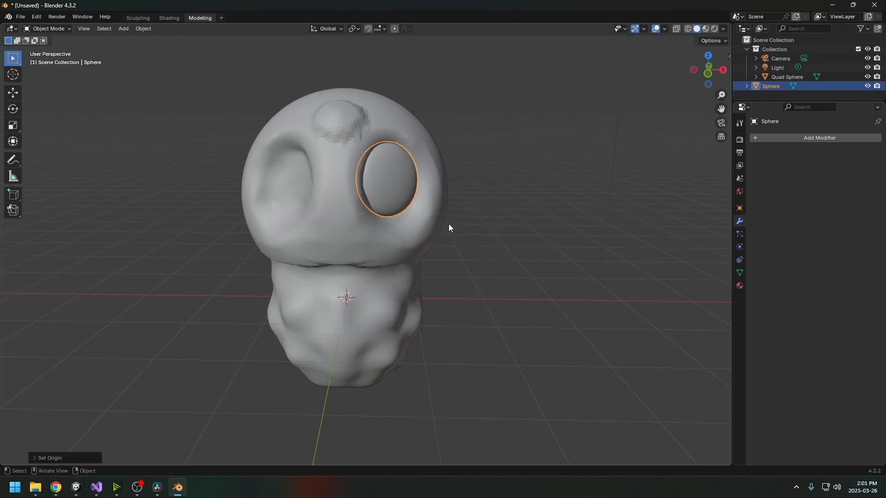
Add a Mirror modifier on the X axis to the eye to fill the opposite socket, and deselect the eyes.
middle_drag(451, 225, 531, 253)
click(817, 137)
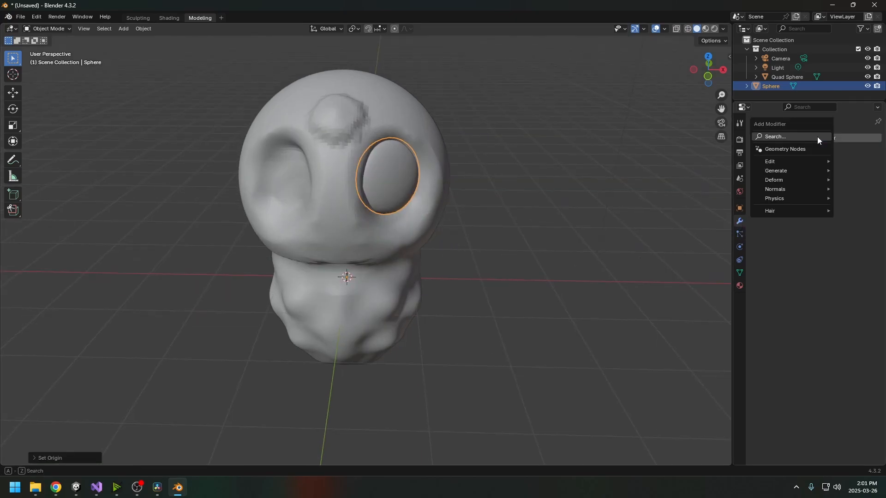
text(mir)
key(Return)
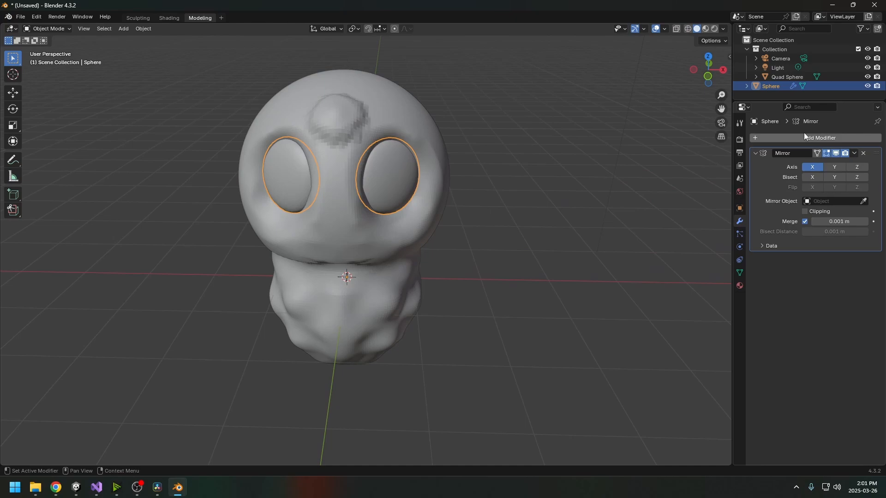
middle_drag(530, 254, 383, 217)
key(Tab)
key(Tab)
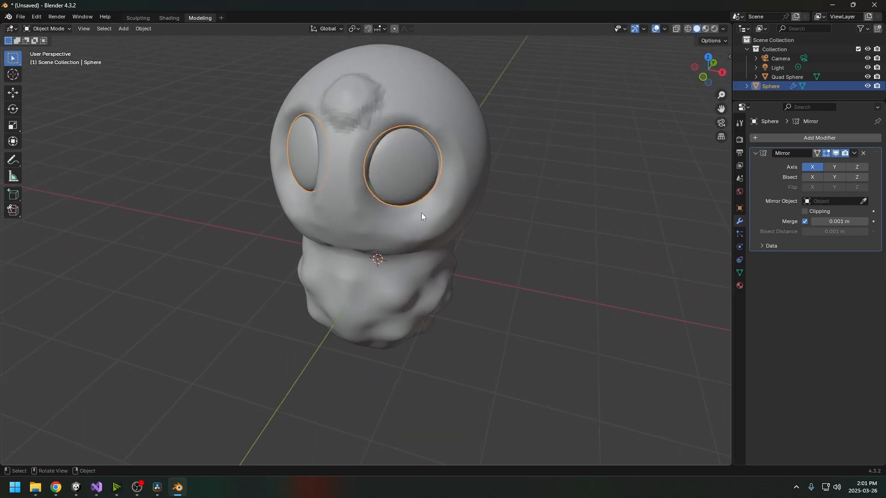
click(511, 262)
Switch to Unity to examine the BugEnemy reference's head and antennae, and return to Blender.
middle_drag(511, 263, 485, 221)
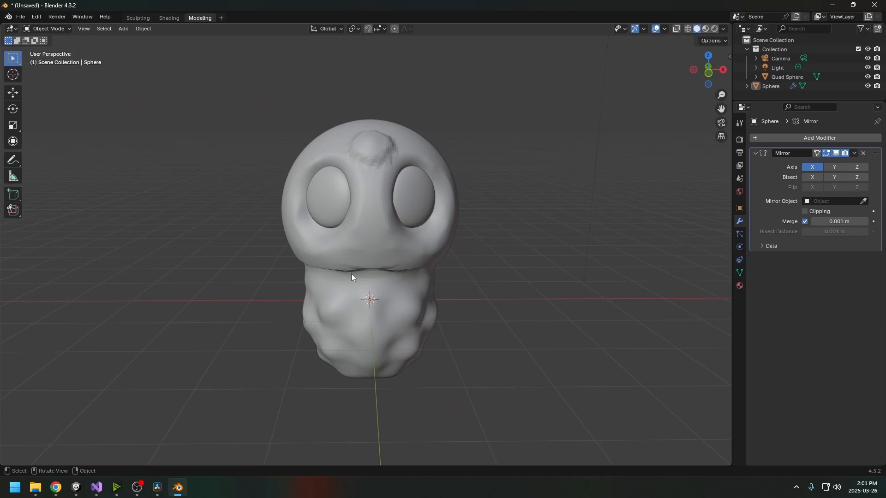
click(76, 488)
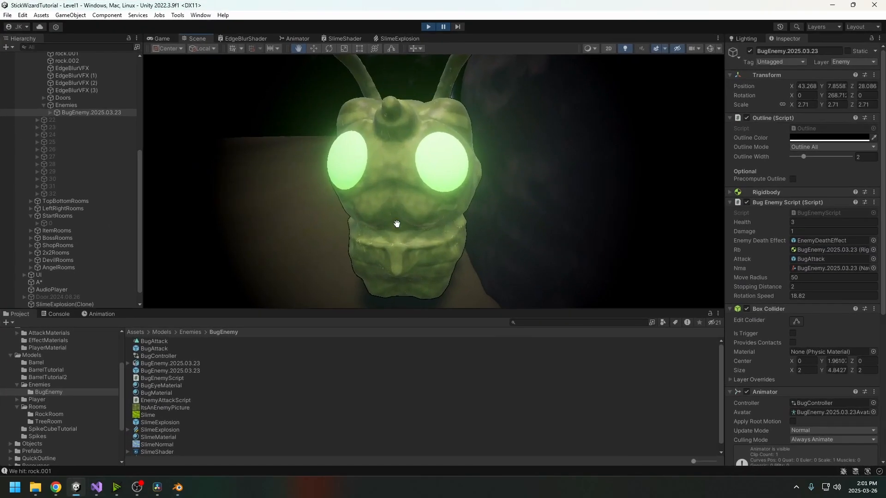
alt+drag(417, 146, 451, 177)
click(178, 489)
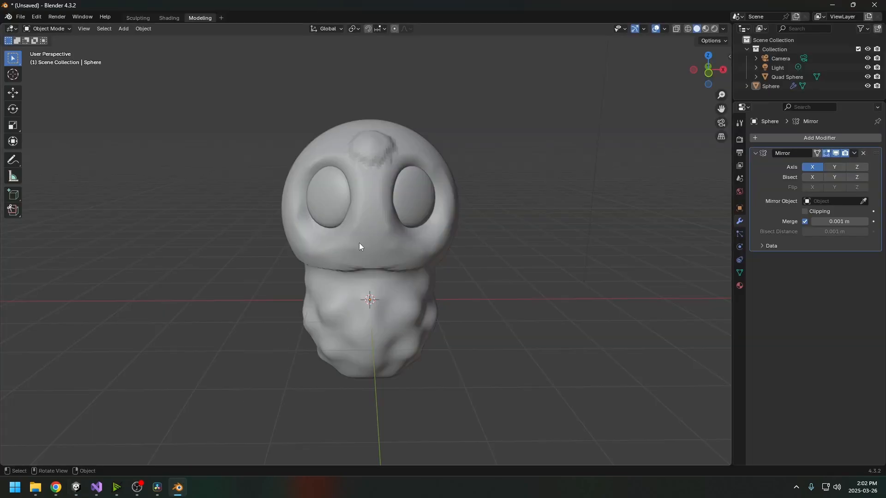
Sculpt a pair of long antennae out of the top of the head with 42 px Clay Strips and X symmetry.
mouse_move(359, 242)
middle_down()
mouse_move(397, 240)
mouse_move(397, 256)
middle_up()
click(423, 111)
click(138, 17)
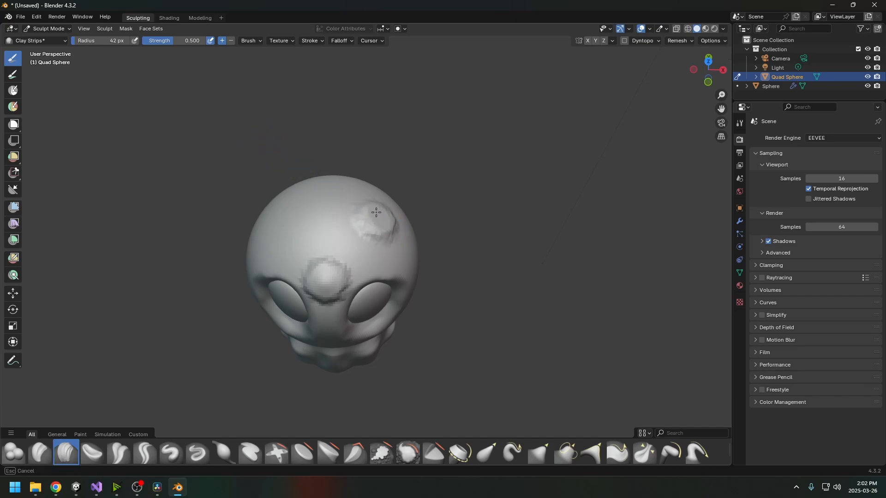
key(ctrl+z)
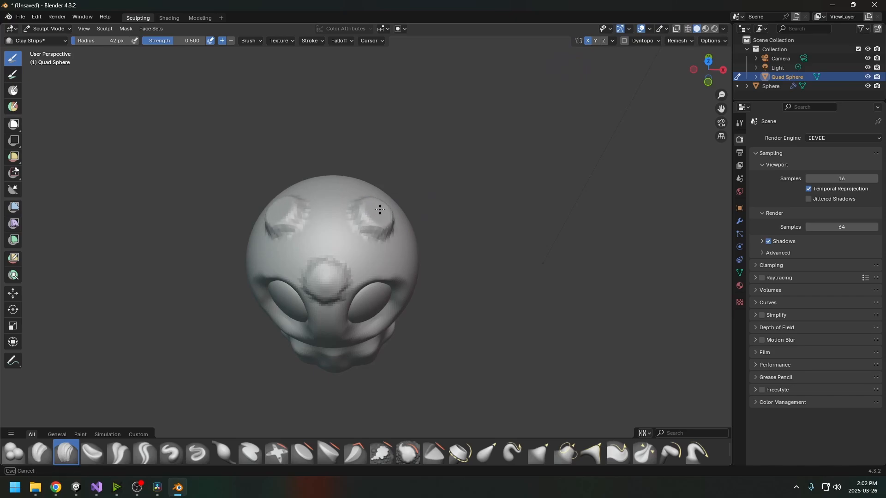
drag(380, 210, 388, 206)
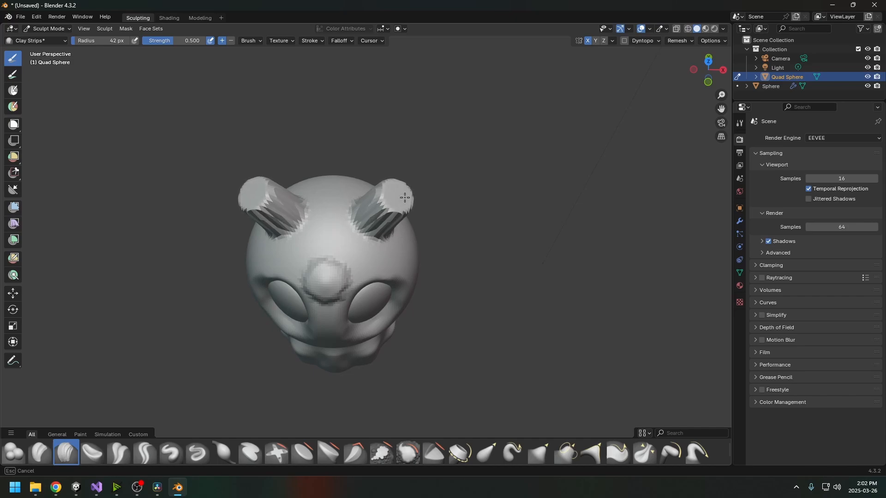
mouse_move(403, 183)
mouse_down()
mouse_move(423, 189)
mouse_move(450, 228)
mouse_up()
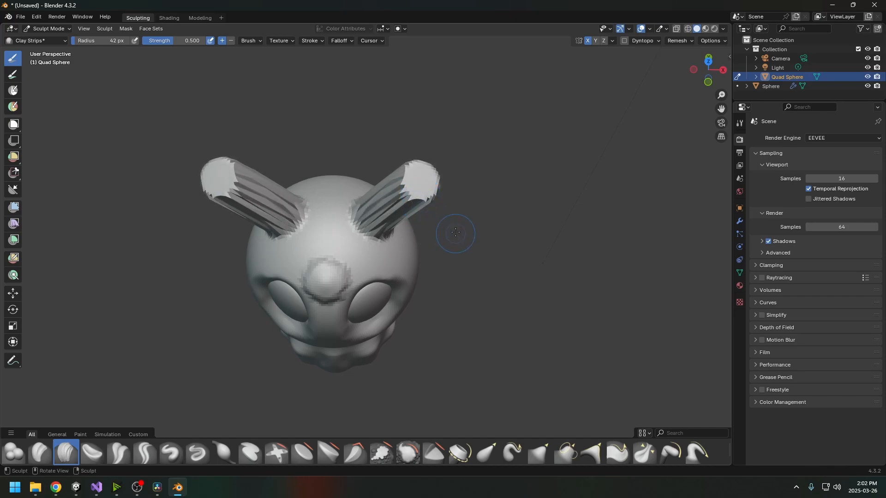
Check the stretched topology of the antennae in Edit Mode, return to Sculpt Mode, and remesh the body with a 0.035 m voxel size.
mouse_move(451, 228)
middle_down()
mouse_move(469, 175)
mouse_move(398, 187)
mouse_move(392, 203)
middle_up()
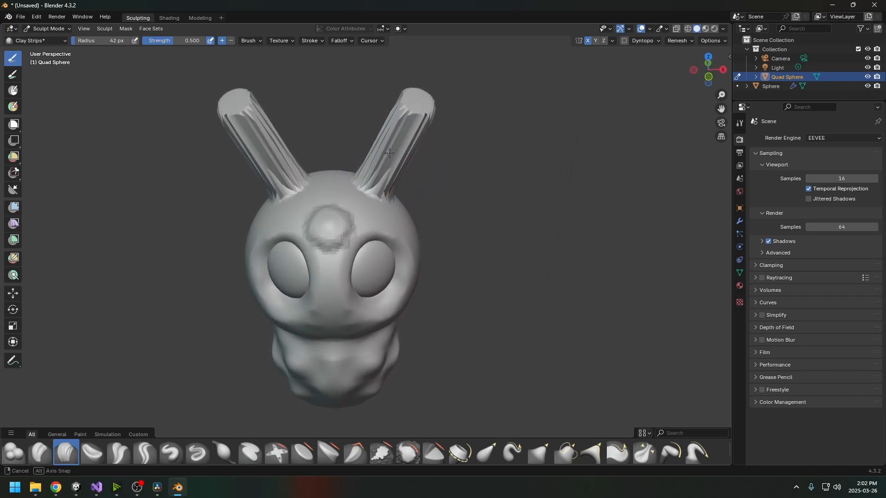
mouse_move(386, 141)
shift+middle_down()
mouse_move(391, 194)
mouse_move(334, 240)
mouse_move(366, 198)
mouse_move(389, 187)
shift+middle_up()
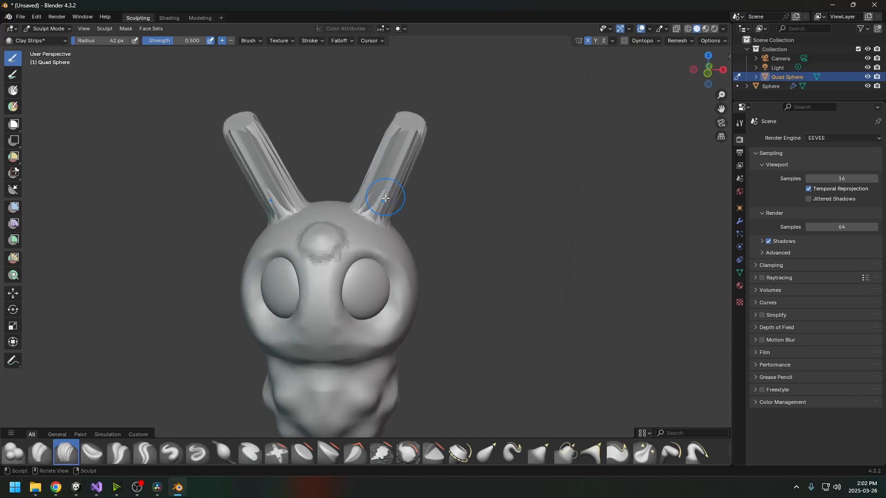
key(Tab)
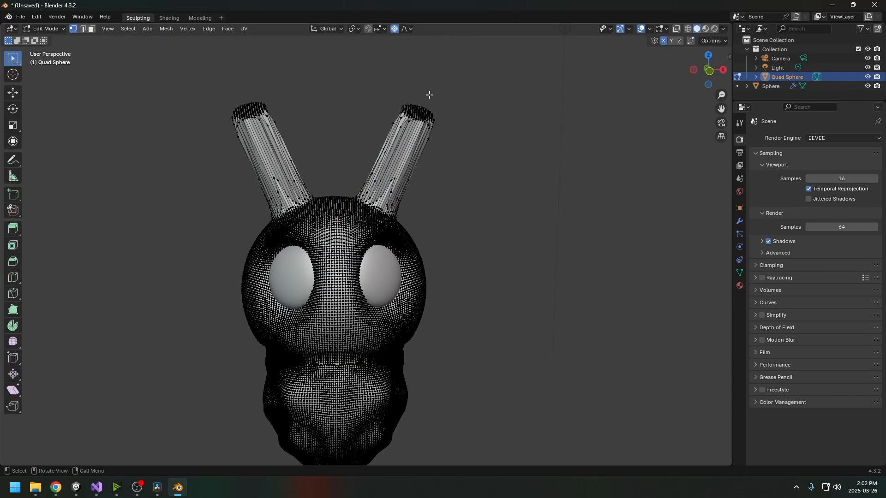
mouse_move(417, 125)
middle_down()
mouse_move(388, 162)
mouse_move(414, 175)
middle_up()
key(Tab)
scroll(610, 74, down, 3)
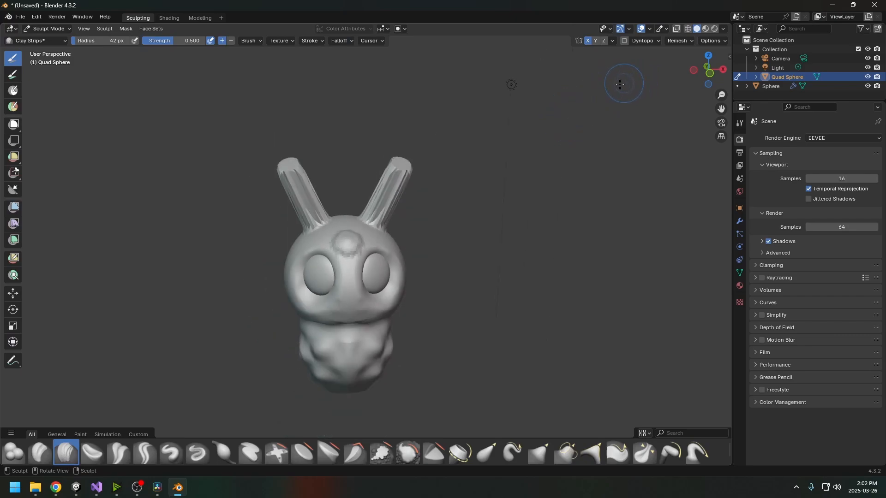
click(675, 41)
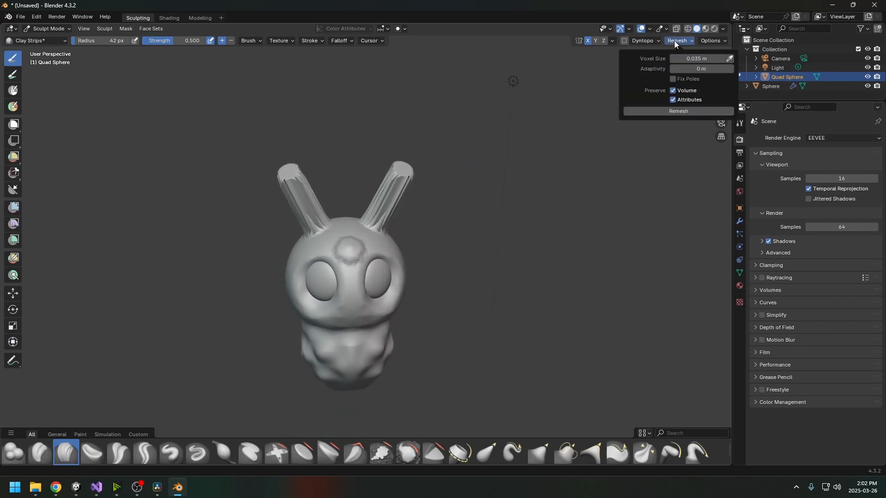
click(680, 114)
Smooth the remeshed antennae all around, including where they join the head.
mouse_move(384, 203)
middle_down()
mouse_move(372, 230)
mouse_move(405, 163)
mouse_move(365, 164)
middle_up()
scroll(371, 231, up, 1)
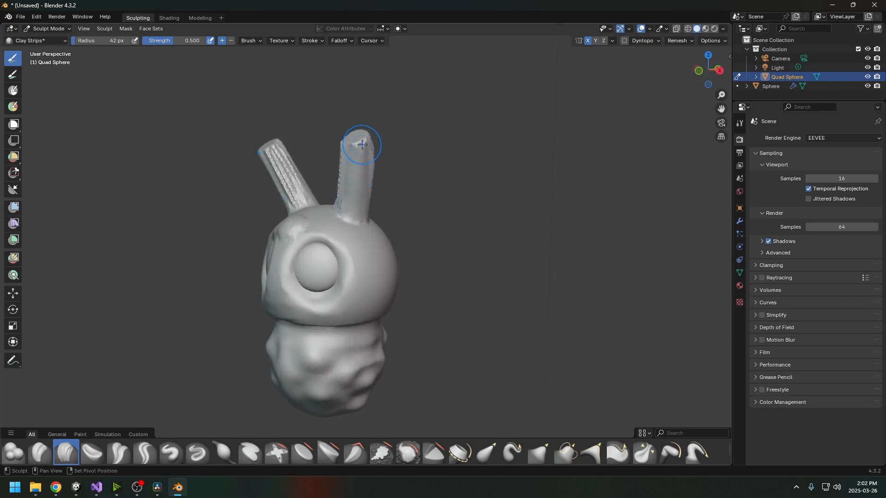
mouse_move(369, 199)
middle_down()
mouse_move(400, 144)
mouse_move(298, 183)
mouse_move(273, 232)
middle_up()
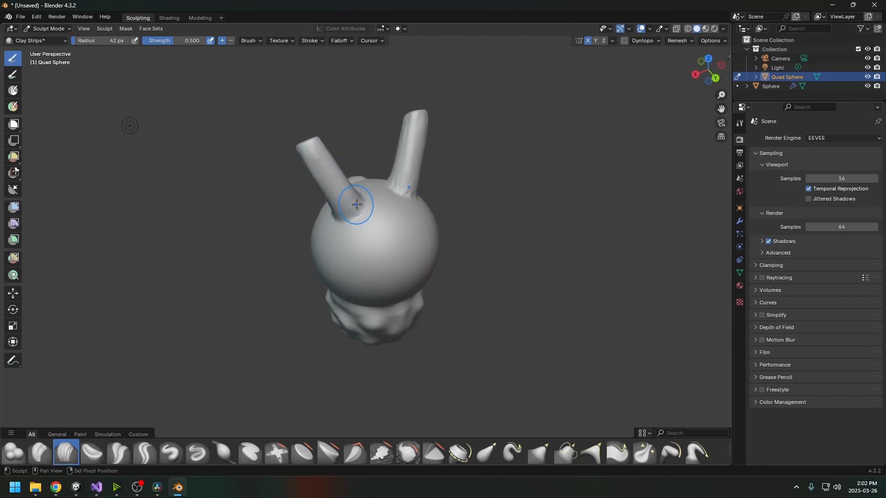
middle_drag(339, 224, 352, 165)
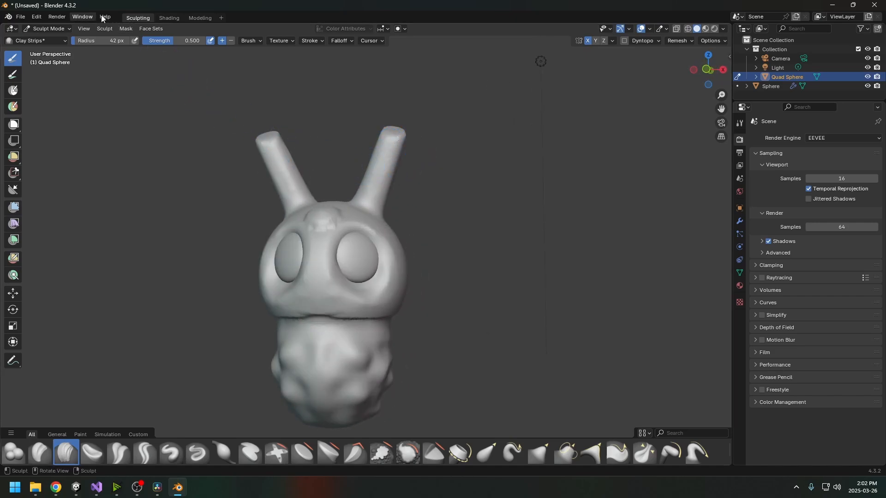
In the Modeling workspace, scale down one antenna's tip with smooth proportional editing so the antenna tapers.
click(206, 18)
middle_drag(448, 152, 469, 155)
middle_drag(392, 46, 419, 56)
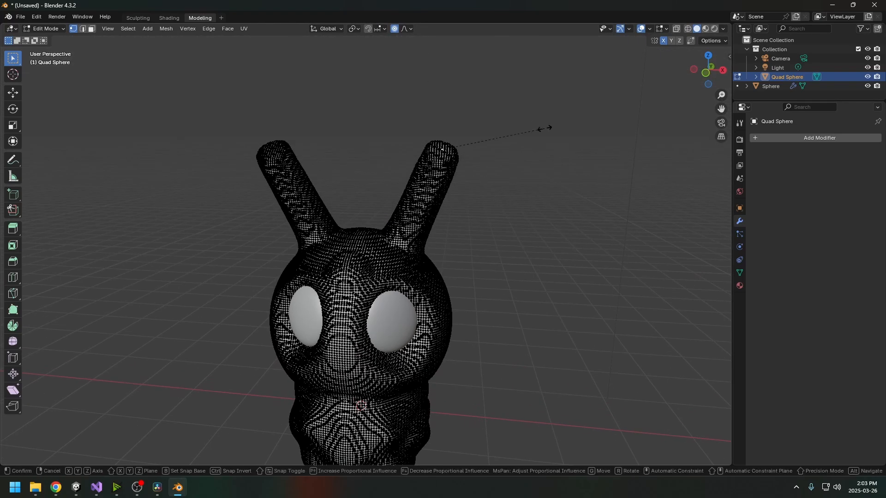
key(s)
scroll(535, 131, down, 15)
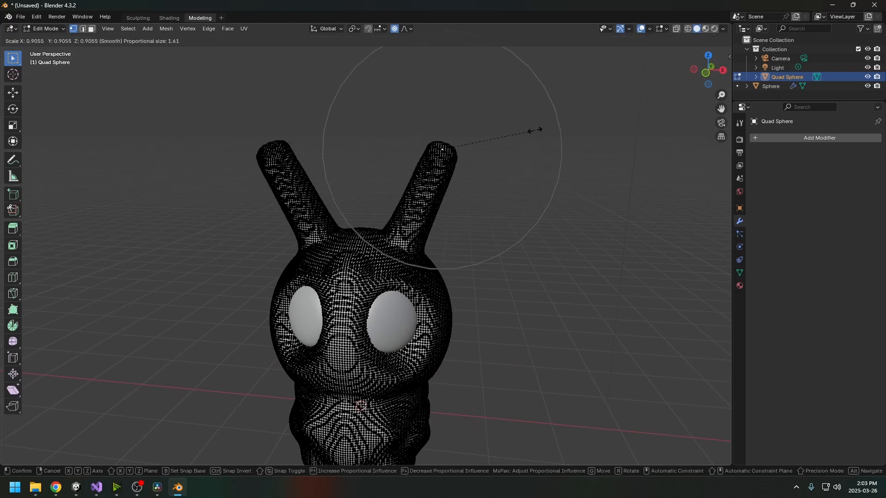
click(495, 136)
Scale the other antenna's tip to about 0.45 with a proportional size of 1.77 to taper it as well.
middle_drag(494, 136, 491, 187)
middle_drag(290, 153, 248, 178)
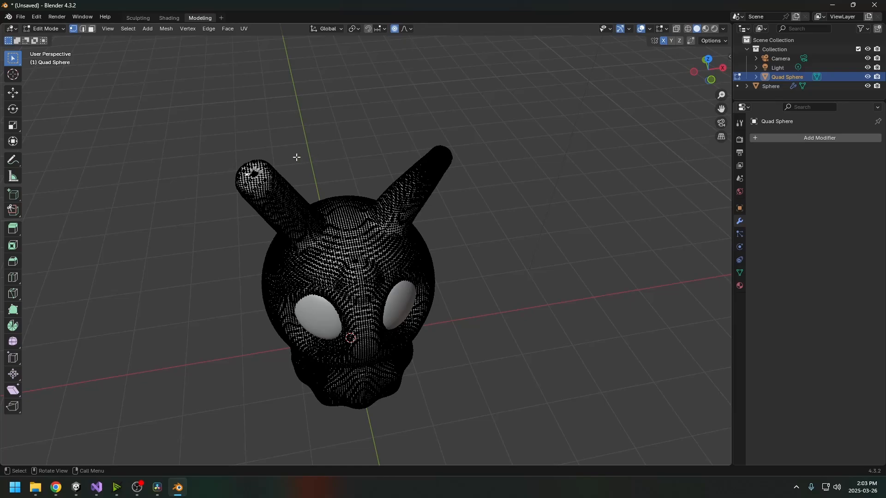
key(s)
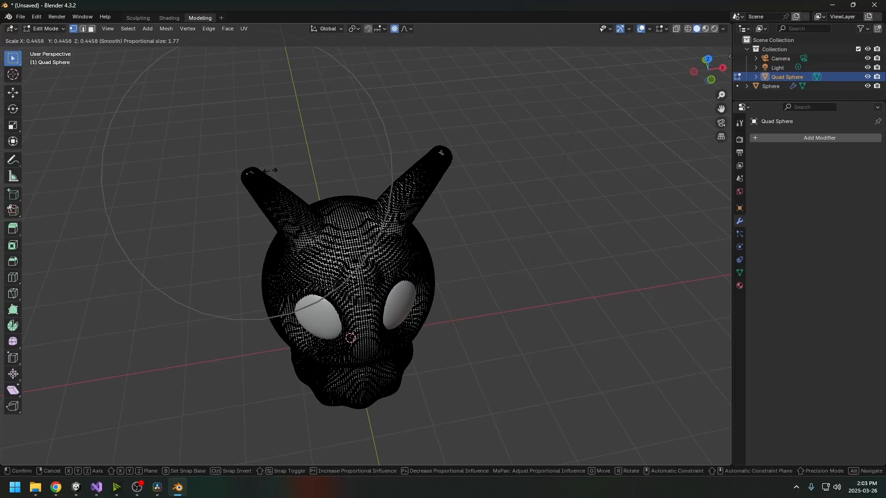
click(270, 171)
Leave Edit Mode and examine the tapered antennae and head from several sides, returning to the Modeling workspace in Object Mode.
middle_drag(400, 202, 388, 158)
key(Tab)
mouse_move(425, 185)
middle_down()
mouse_move(356, 237)
mouse_move(417, 245)
mouse_move(419, 279)
mouse_move(405, 231)
mouse_move(411, 313)
mouse_move(357, 297)
mouse_move(384, 324)
mouse_move(351, 284)
mouse_move(296, 270)
mouse_move(379, 271)
mouse_move(326, 271)
mouse_move(360, 261)
mouse_move(327, 233)
mouse_move(260, 269)
mouse_move(336, 197)
middle_up()
key(Tab)
key(Tab)
click(170, 18)
click(138, 18)
scroll(411, 312, up, 5)
scroll(379, 271, down, 4)
key(ctrl+Page_Up)
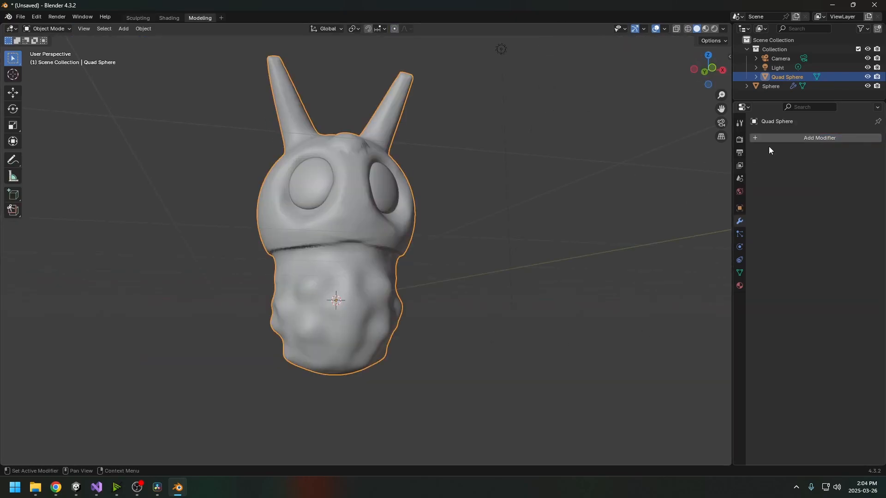
Turn on the Statistics overlay and view the character from several angles.
click(665, 29)
click(615, 103)
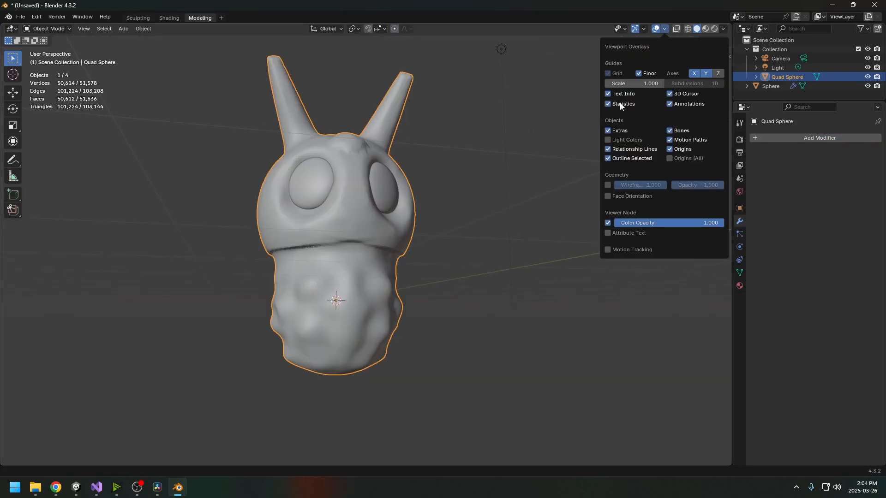
middle_drag(577, 133, 172, 129)
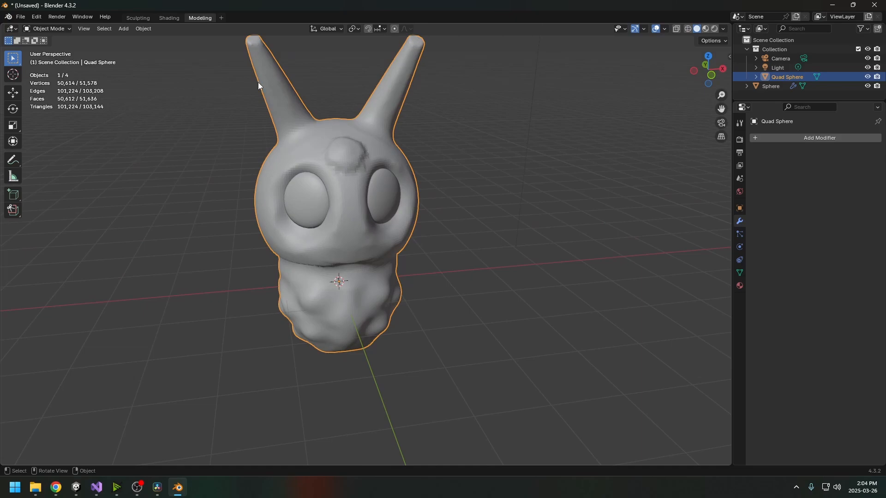
middle_drag(258, 82, 466, 139)
Add a Decimate modifier to the body and set its collapse ratio to 0.05.
click(798, 138)
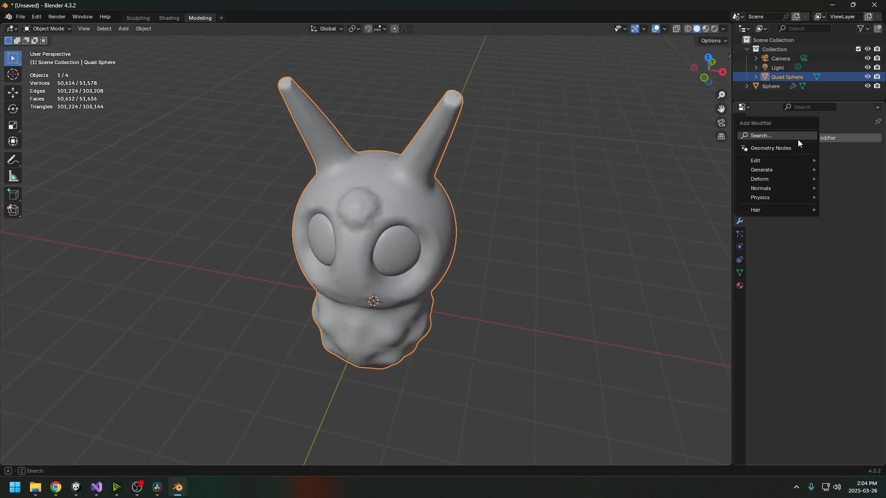
text(dec)
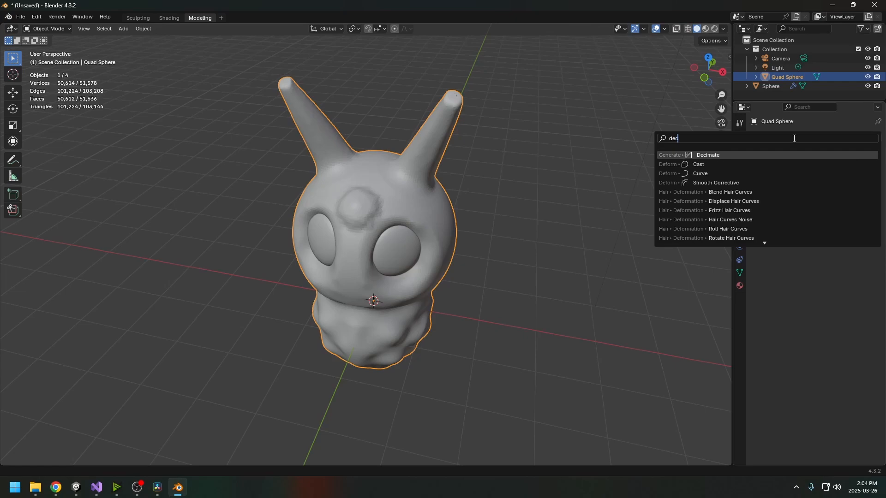
key(Return)
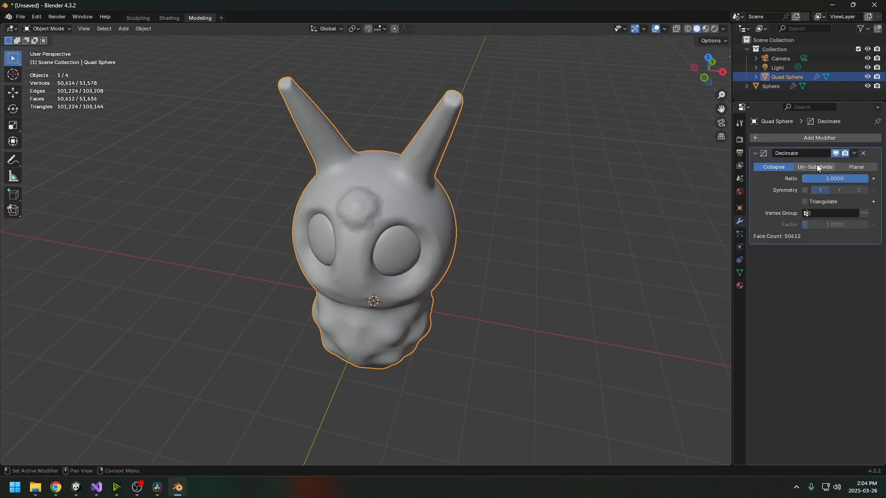
click(825, 179)
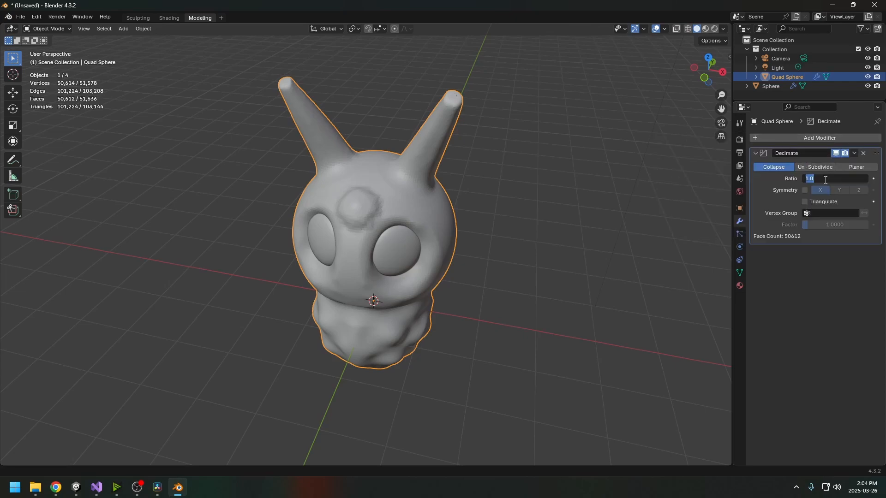
text(.05)
key(Return)
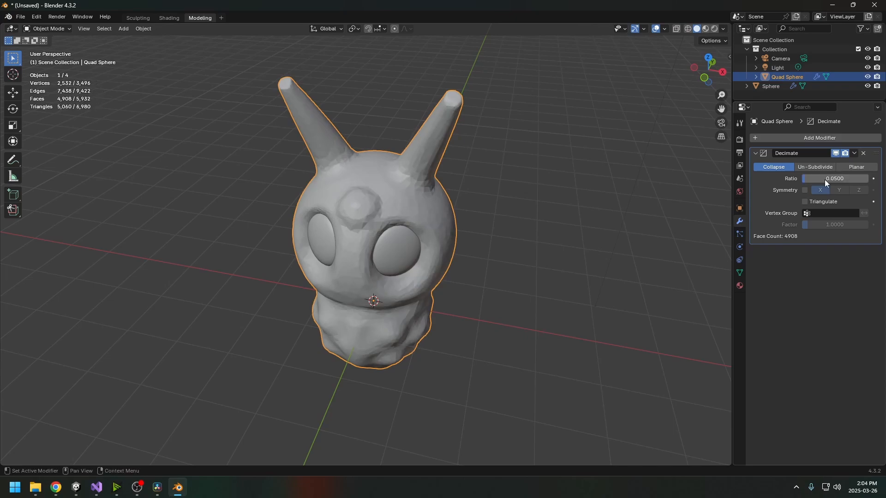
Inspect the decimated body and apply the Decimate modifier.
middle_drag(439, 170, 468, 212)
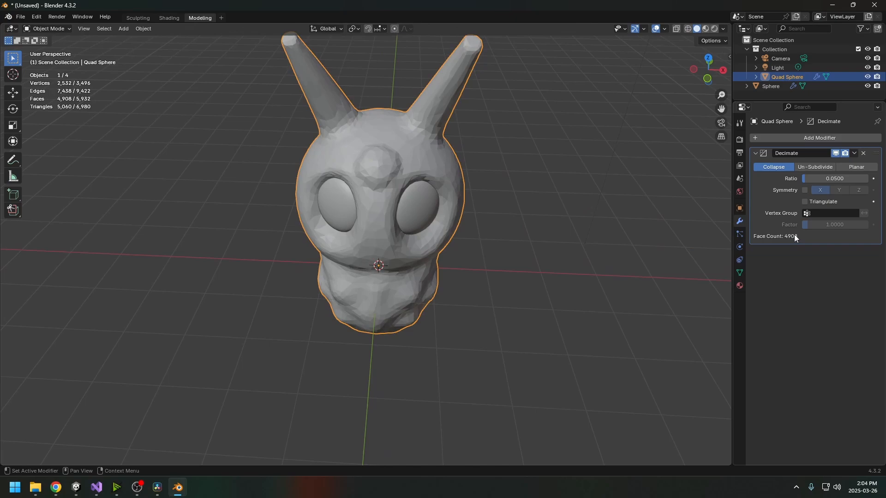
key(ctrl+a)
middle_drag(478, 198, 457, 171)
scroll(457, 124, down, 3)
middle_drag(458, 172, 480, 170)
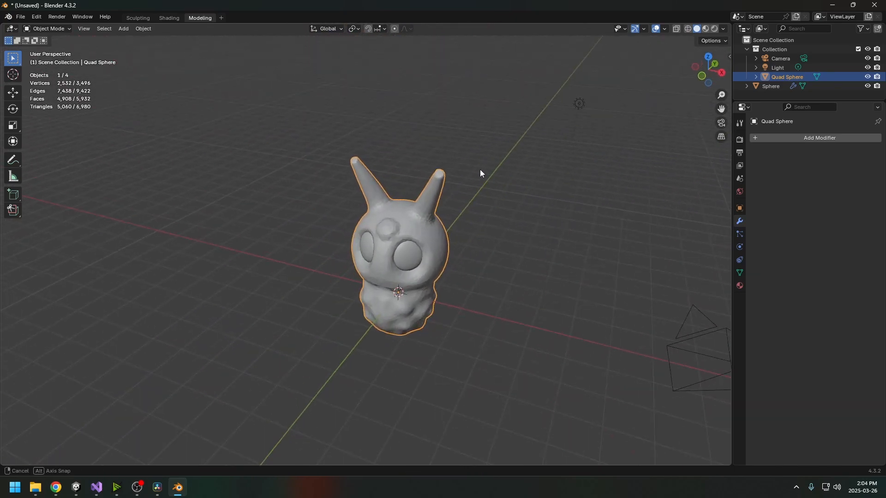
Try Shade Auto Smooth on the body, compare the neck crease with and without it, and undo it.
right_click(409, 226)
click(369, 194)
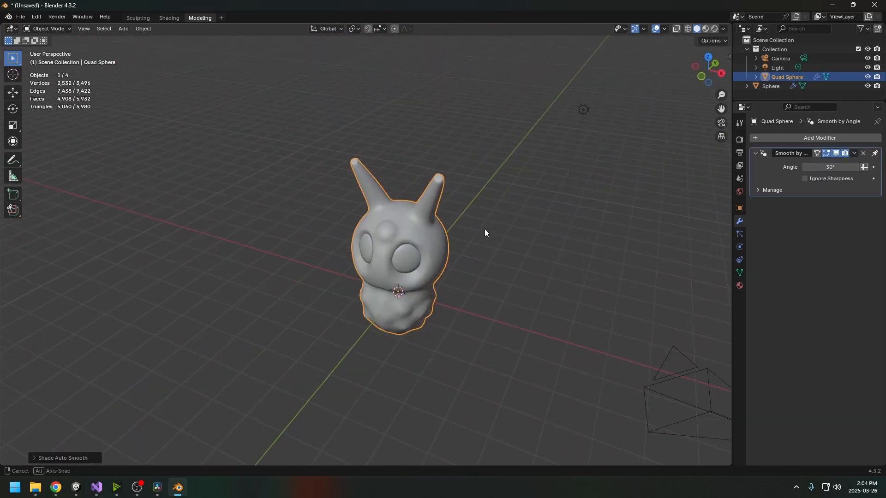
middle_drag(485, 229, 515, 185)
middle_drag(445, 261, 323, 257)
scroll(323, 257, up, 5)
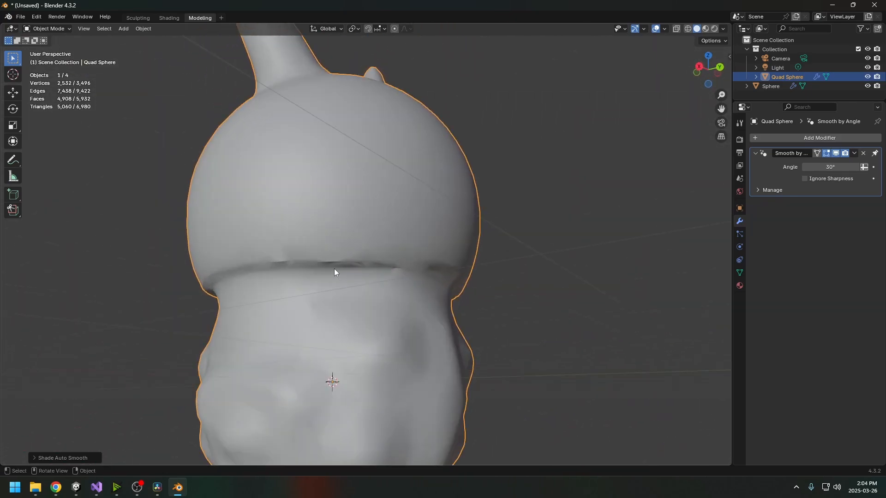
key(ctrl+z)
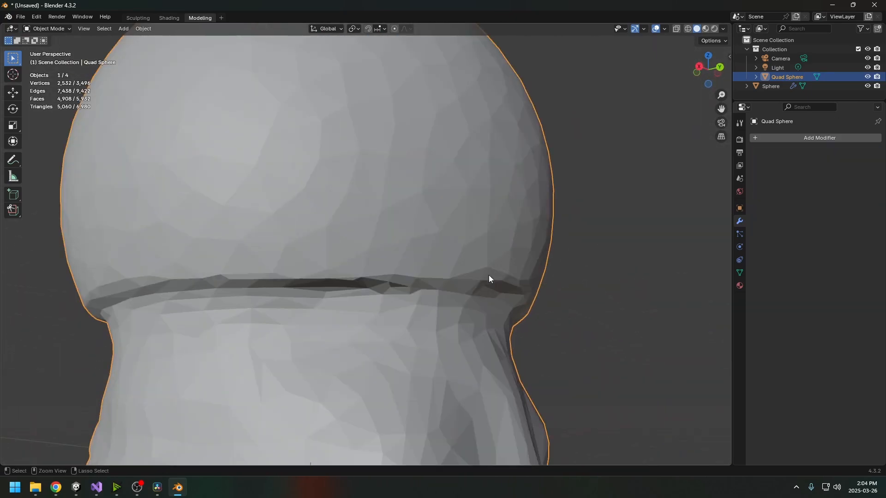
key(ctrl+shift+z)
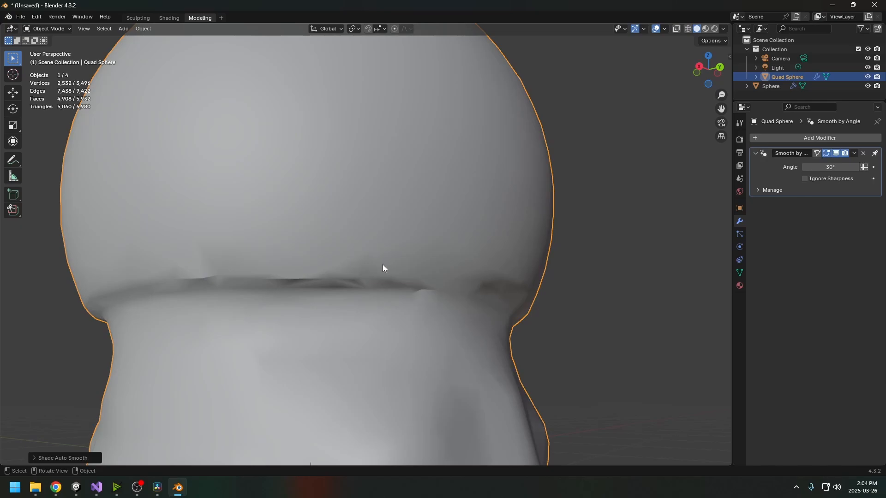
scroll(383, 264, down, 5)
key(ctrl+z)
Apply Shade Smooth to the decimated body.
right_click(395, 258)
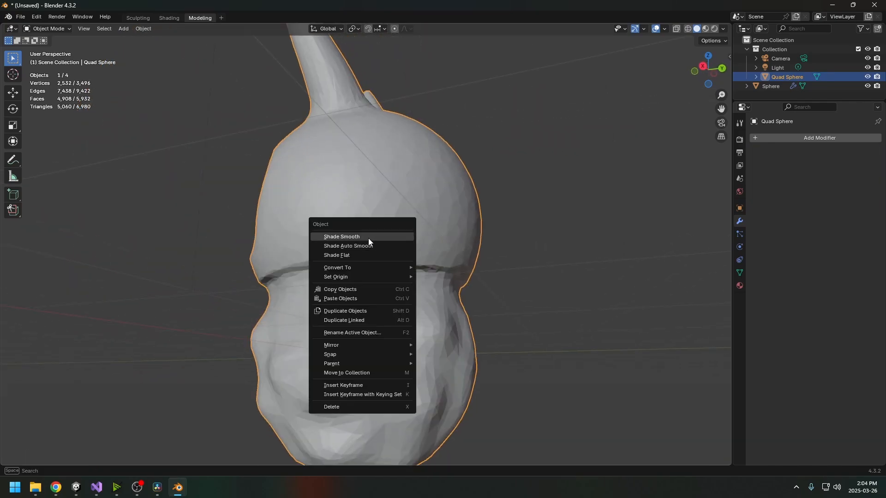
click(368, 237)
middle_drag(392, 260, 371, 236)
Examine the triangulated mesh around the neck crease in Edit Mode, and return to Object Mode.
key(Tab)
scroll(366, 276, up, 3)
scroll(372, 259, up, 3)
scroll(383, 199, down, 3)
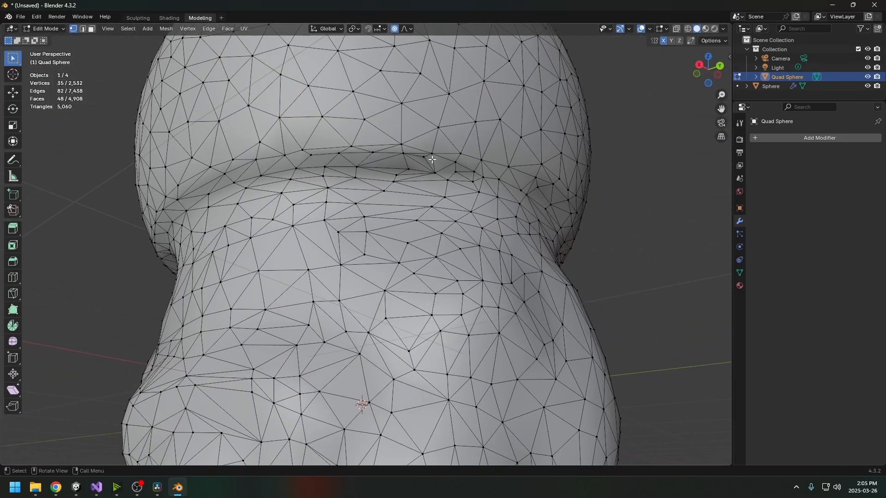
middle_drag(412, 186, 530, 262)
key(Tab)
scroll(466, 236, down, 5)
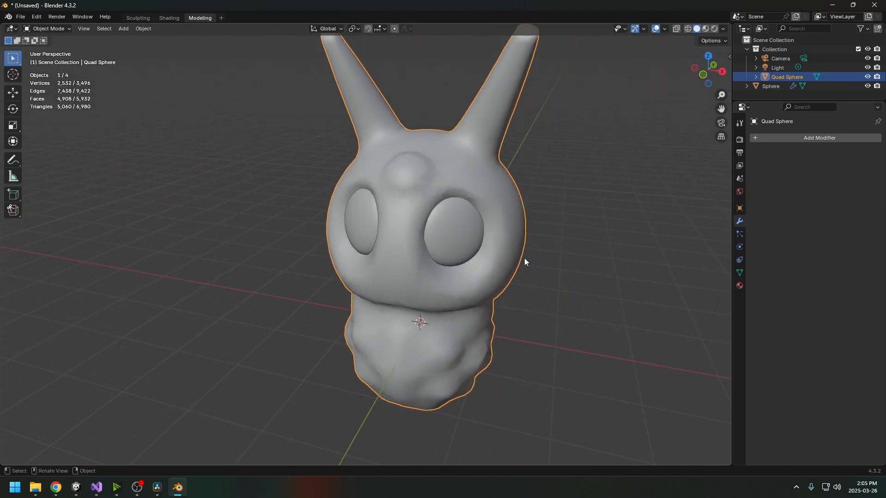
Select the scene's camera and light together and delete them, leaving only the character.
middle_drag(526, 261, 400, 257)
scroll(471, 258, down, 4)
scroll(476, 266, up, 4)
scroll(447, 275, down, 3)
scroll(433, 252, down, 5)
drag(537, 134, 425, 278)
key(Delete)
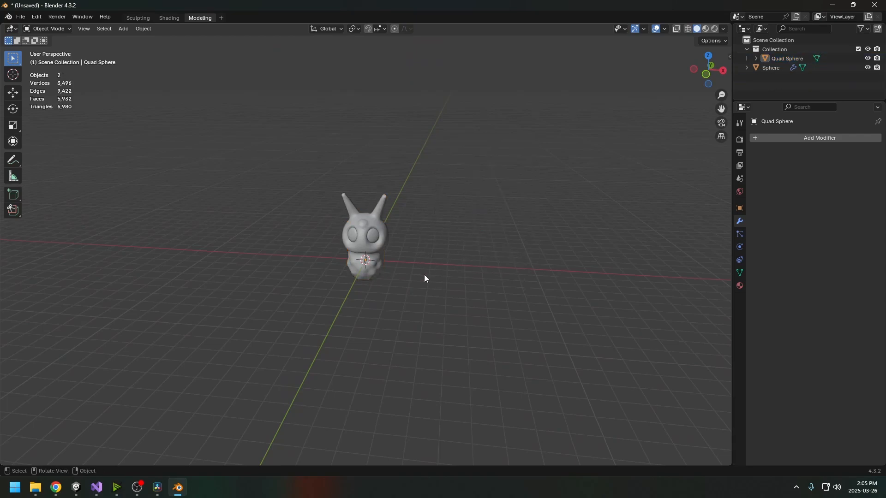
scroll(427, 272, up, 6)
shift+middle_drag(446, 274, 409, 285)
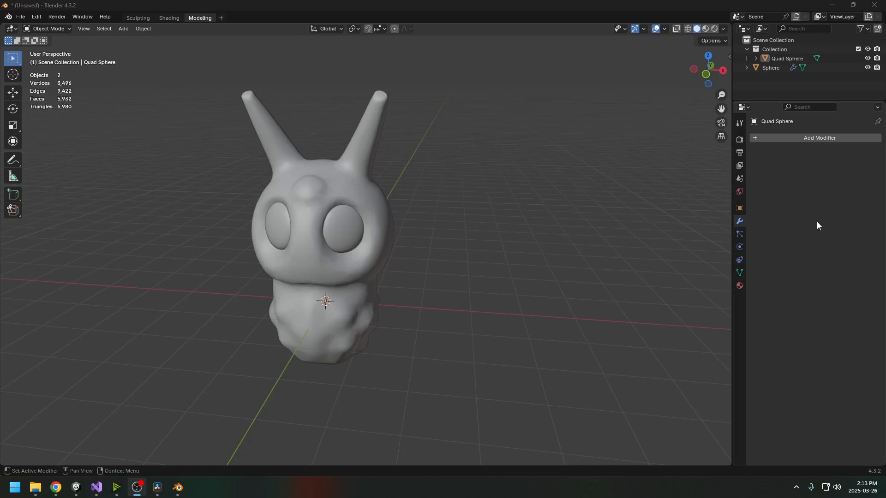
Select the eyes and apply their Mirror modifier.
click(335, 229)
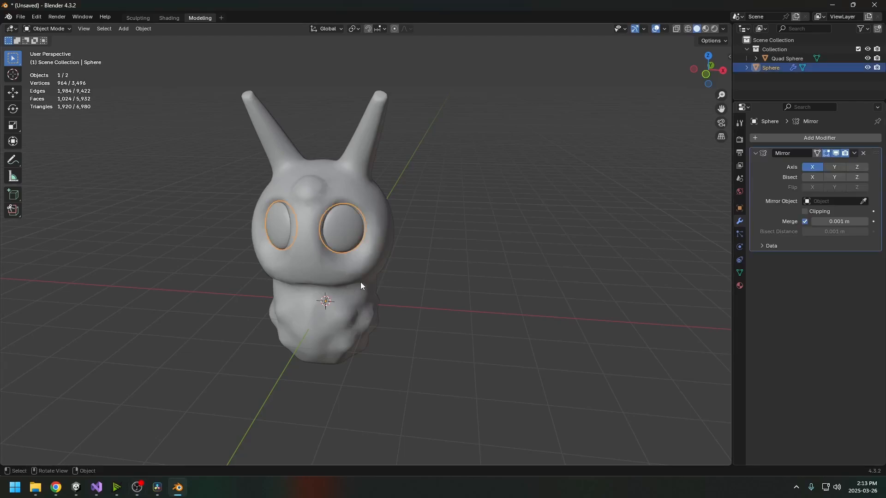
shift+middle_drag(404, 260, 482, 241)
key(ctrl+a)
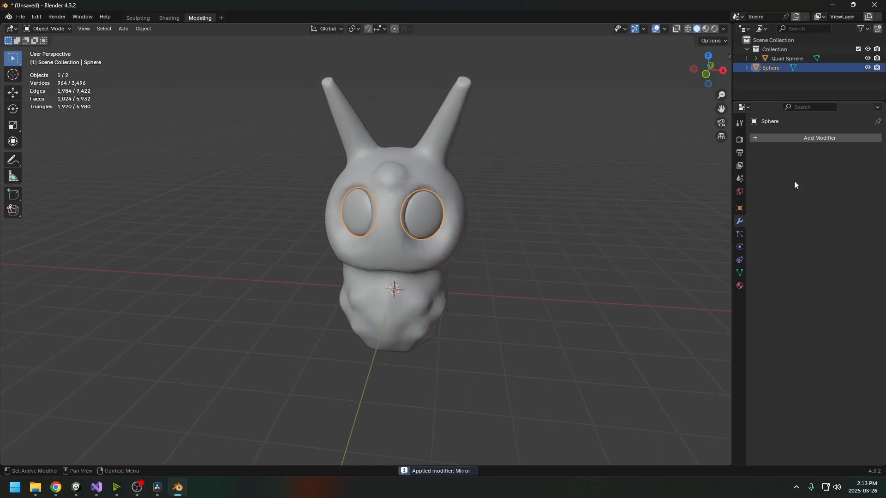
Create a new material on the eyes and name it EyeMaterial.
click(739, 286)
click(818, 176)
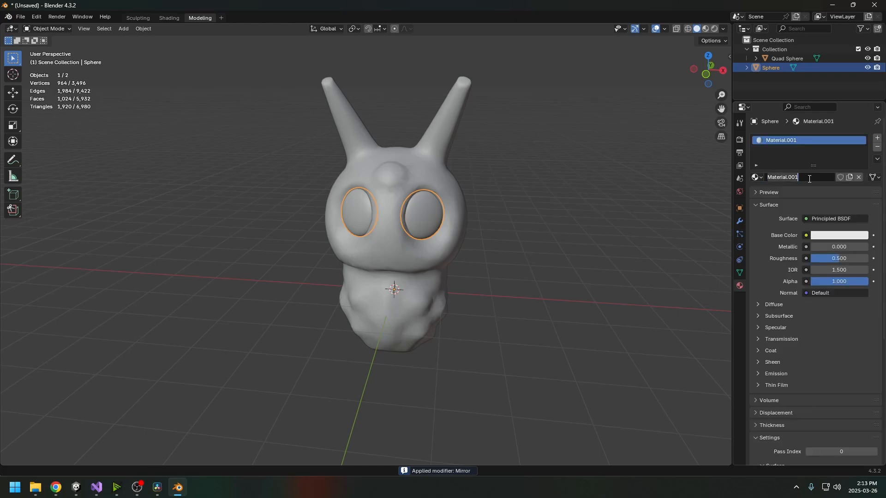
text(EyeMaterial)
key(Return)
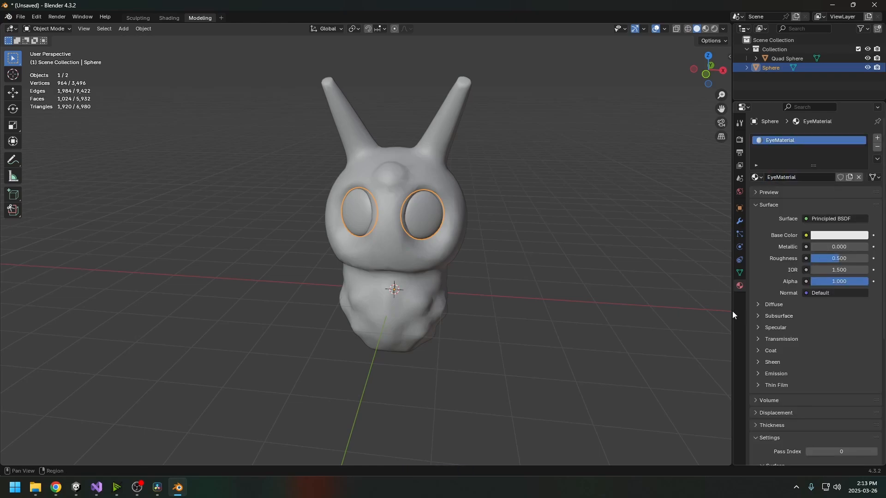
Switch the viewport shading to Material Preview to show the character's materials.
key(z)
click(535, 336)
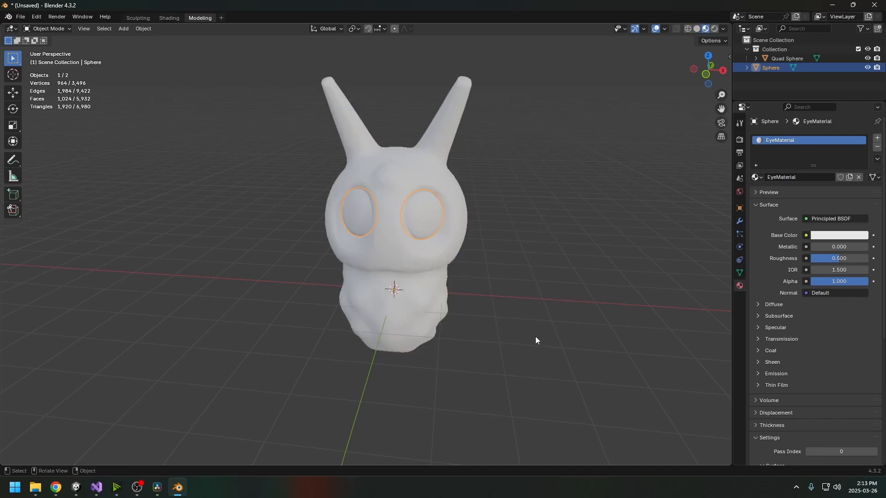
middle_drag(541, 323, 514, 324)
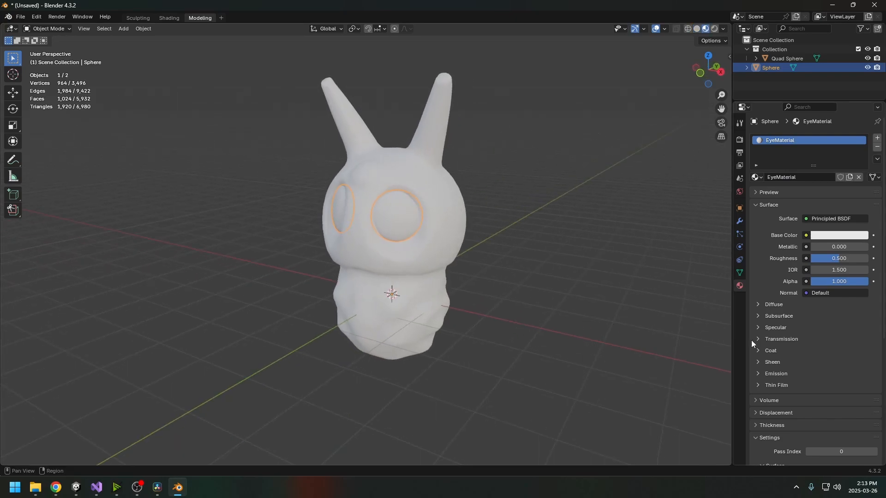
Give EyeMaterial a light green emission color with an emission strength of 5.1.
click(776, 374)
click(831, 386)
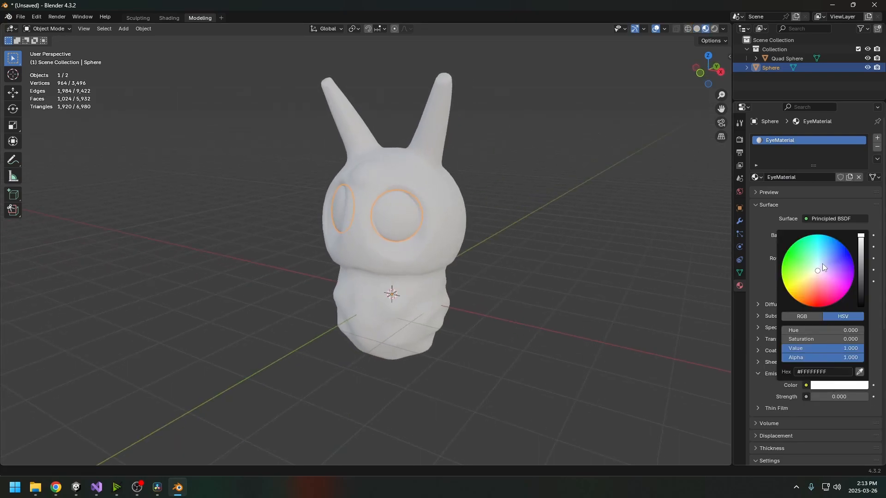
click(823, 264)
drag(839, 397, 881, 397)
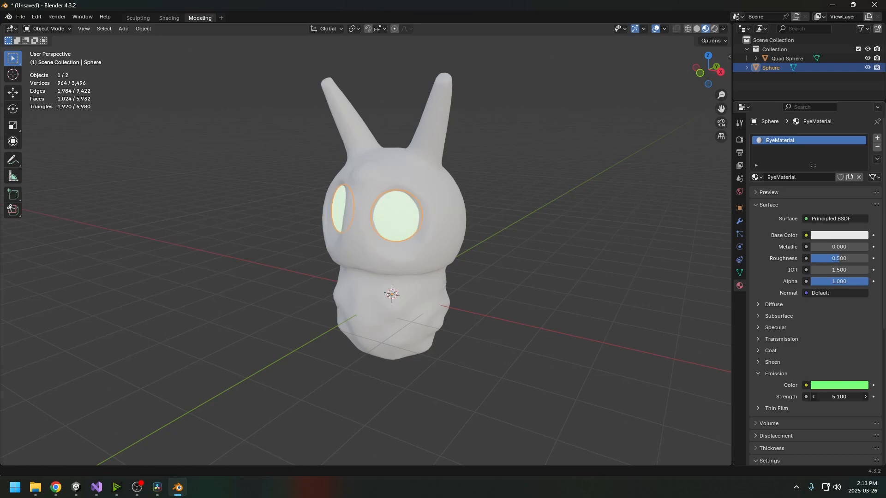
middle_drag(462, 310, 477, 310)
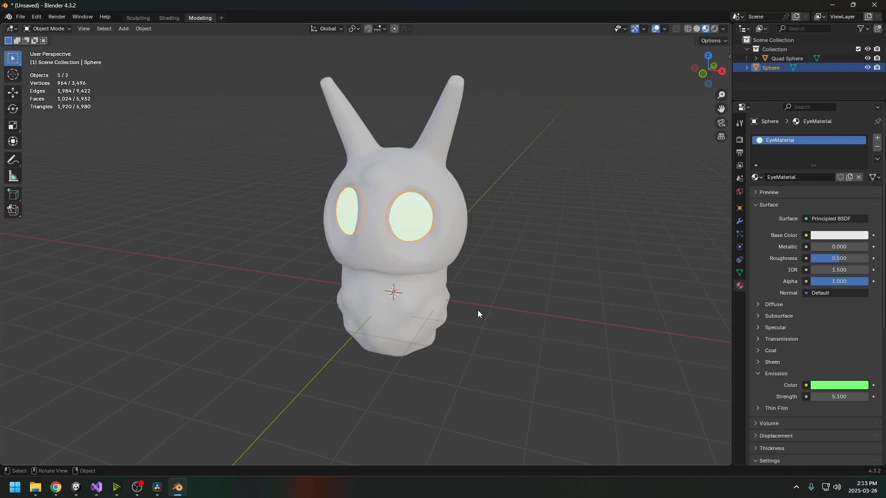
Select the bug's body and rename its material to BugMaterial.
middle_drag(441, 250, 483, 251)
click(510, 249)
click(417, 221)
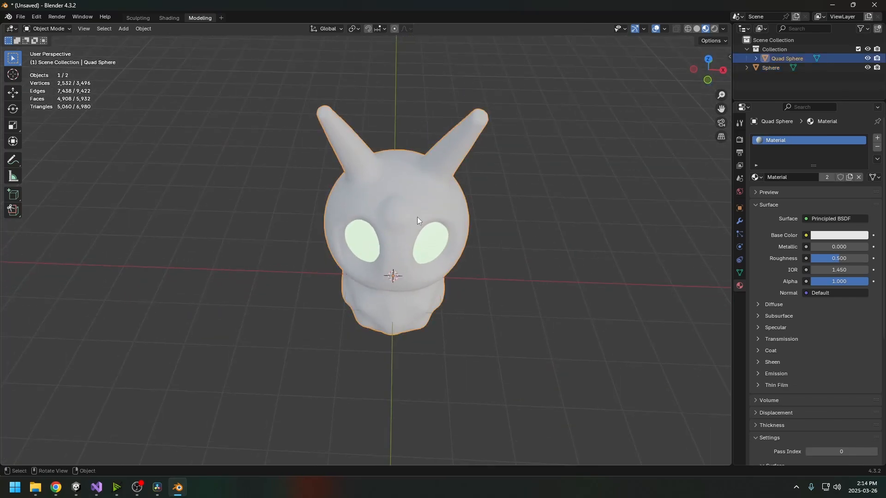
click(794, 178)
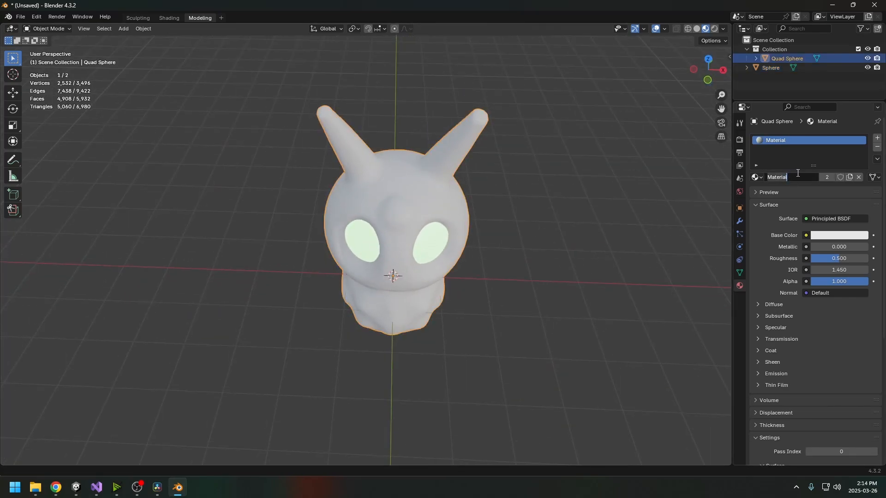
text(BugMaterial)
key(Return)
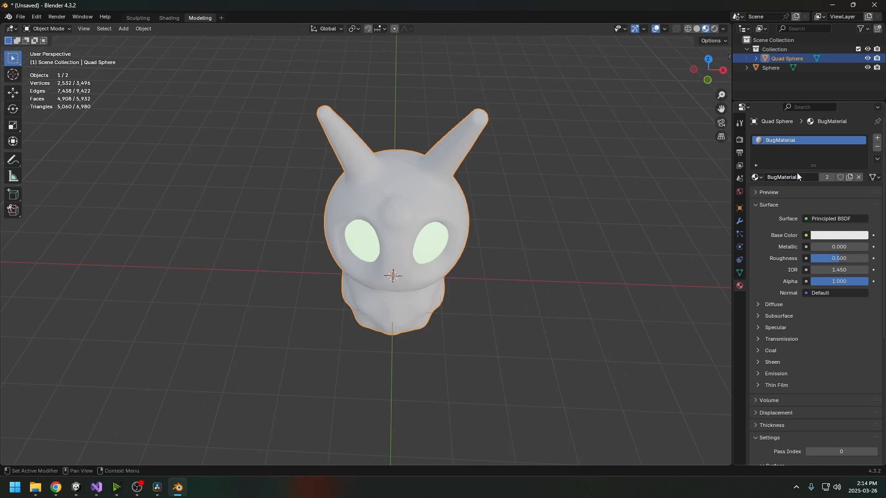
Split off a second area from the viewport, turn it into a Shader Editor and hide its sidebar.
drag(729, 29, 550, 29)
click(562, 30)
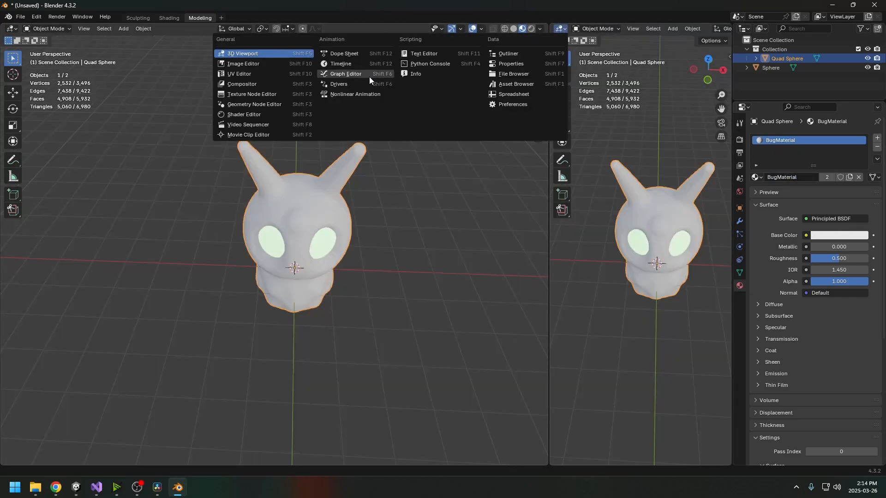
click(249, 114)
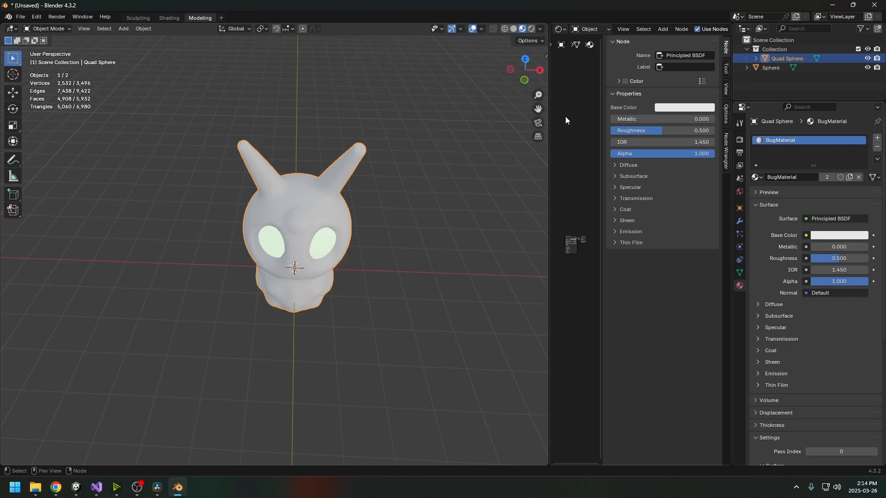
key(n)
scroll(610, 229, up, 3)
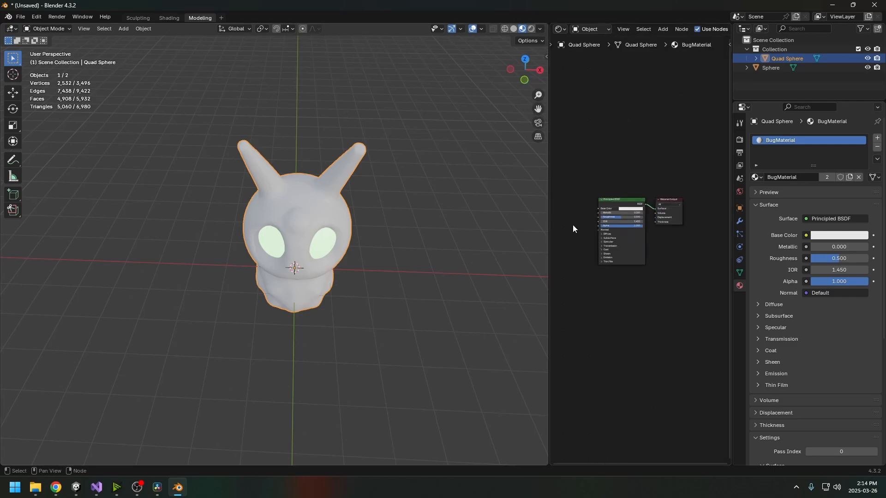
Add an Image Texture node in front of the Principled BSDF in BugMaterial's node tree.
right_click(572, 225)
mouse_move(602, 226)
key(Escape)
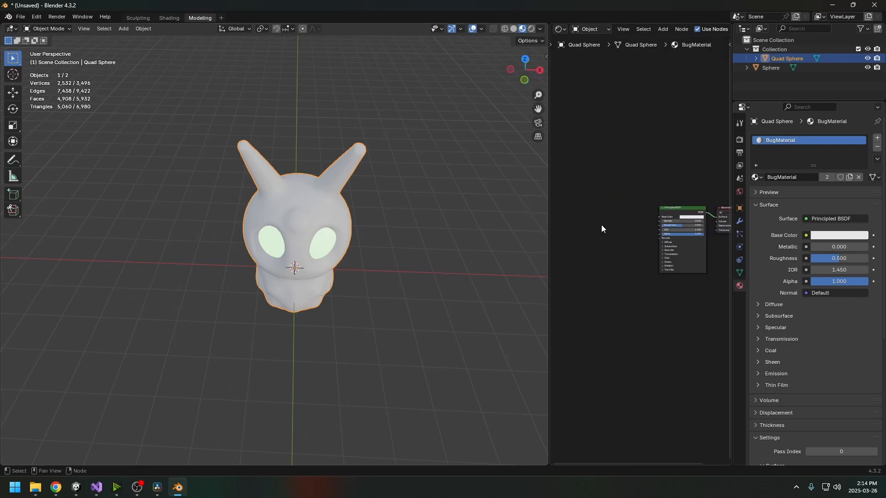
key(shift+a)
text(image)
key(Return)
click(600, 225)
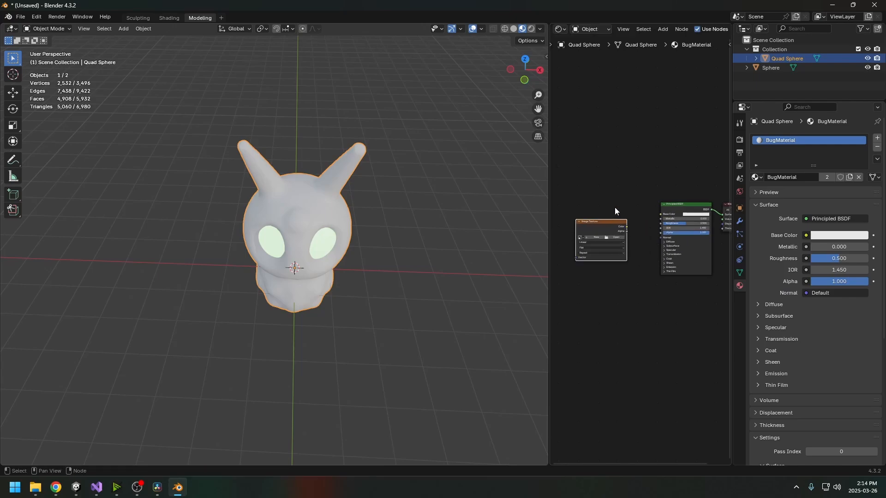
Create a blank 1024 × 1024 px image named BugImage with a medium green fill in the Image Texture node.
scroll(615, 207, up, 2)
click(591, 232)
text(BugImage)
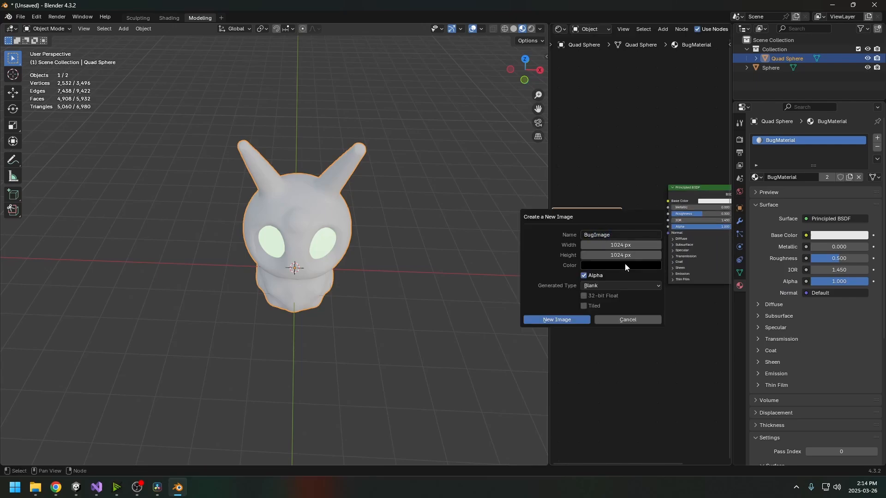
click(625, 264)
drag(666, 151, 665, 168)
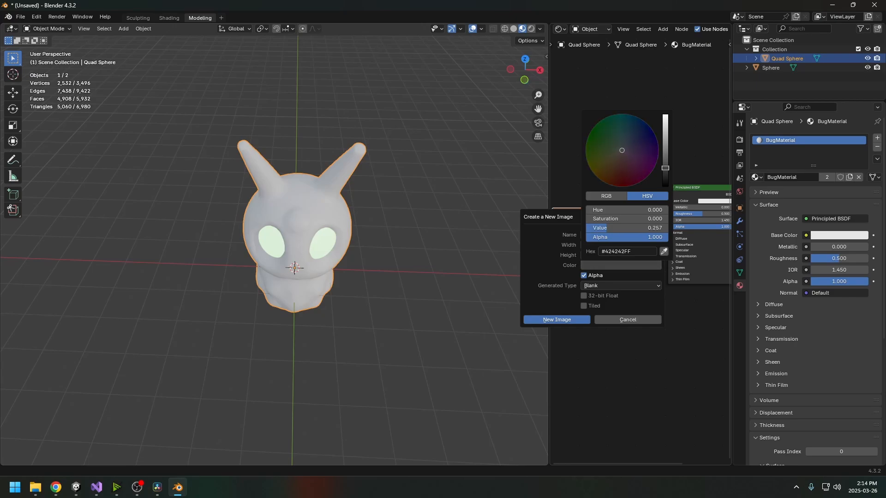
click(604, 155)
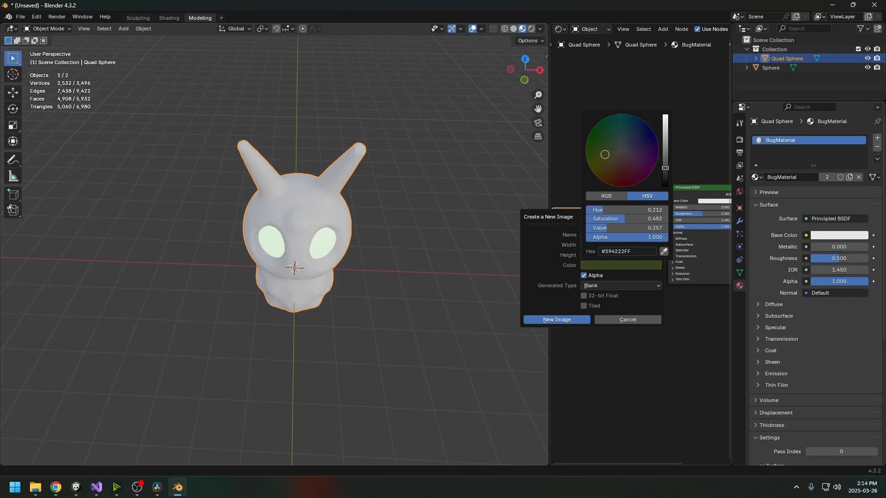
drag(605, 155, 609, 150)
drag(665, 149, 665, 142)
drag(611, 152, 601, 148)
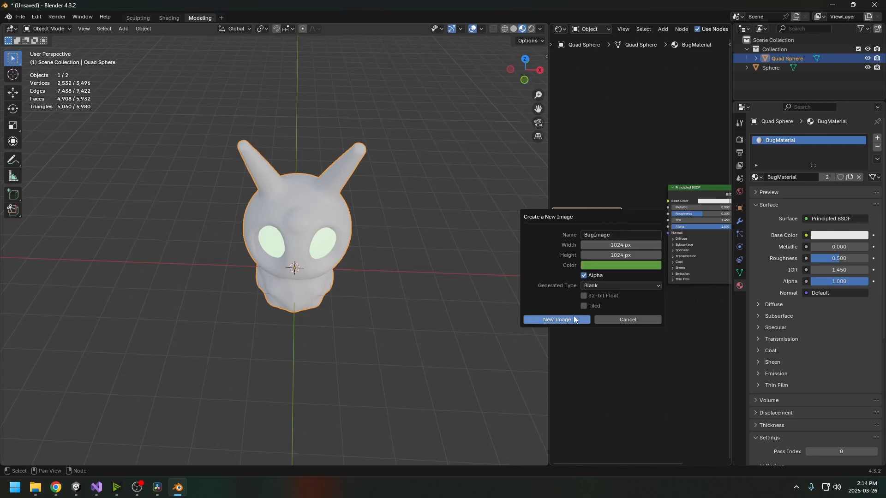
click(557, 320)
Connect the image's Color output to the Principled BSDF's Base Color and set the roughness to 0.905.
drag(622, 218, 668, 201)
middle_drag(631, 278, 586, 287)
drag(655, 223, 678, 223)
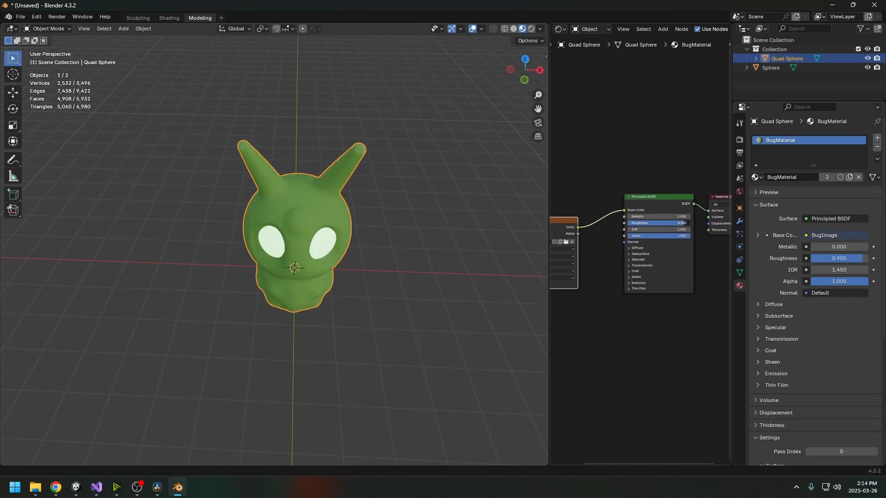
Examine the green body from several angles along with BugMaterial's connected shader nodes.
middle_drag(605, 320, 637, 277)
middle_drag(340, 286, 437, 260)
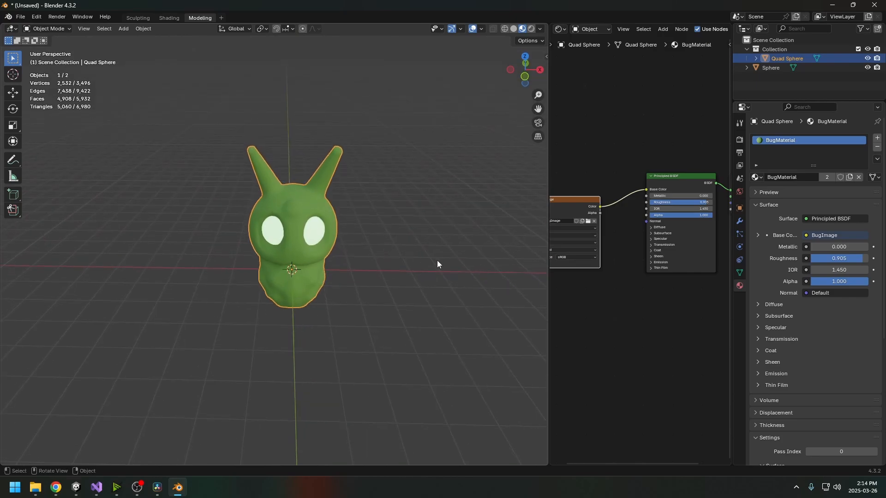
scroll(386, 242, up, 4)
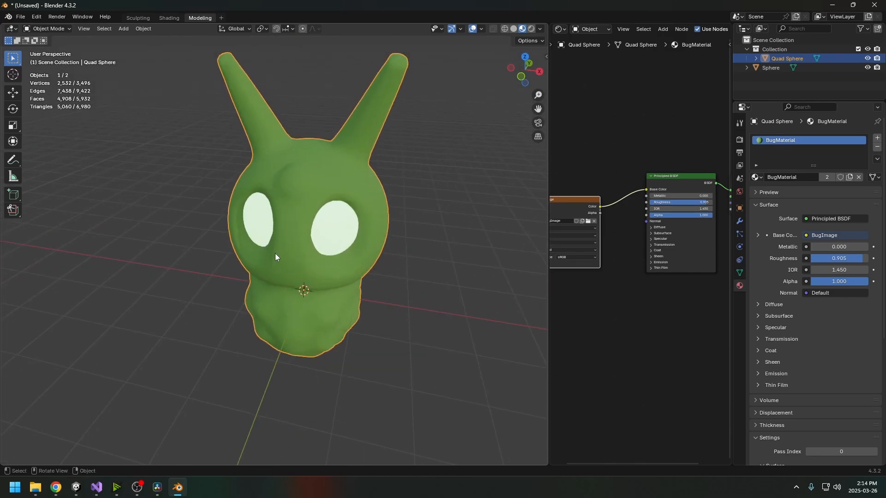
middle_drag(661, 303, 628, 282)
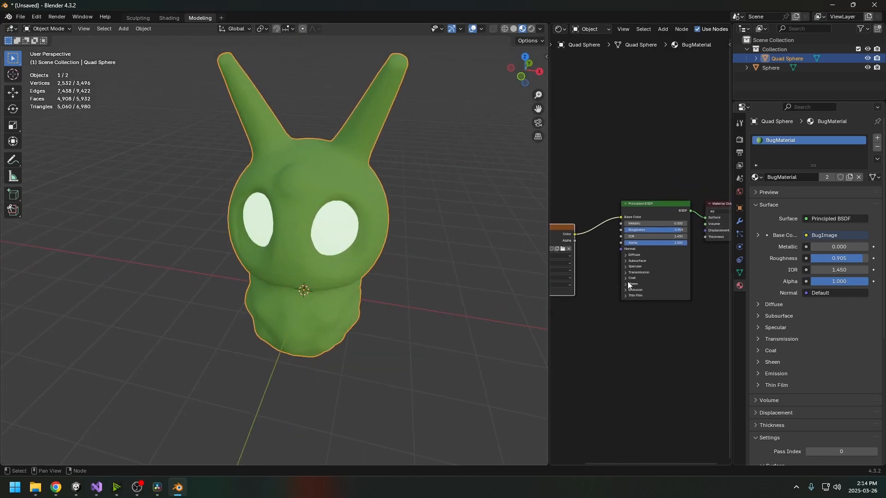
middle_drag(616, 335, 654, 343)
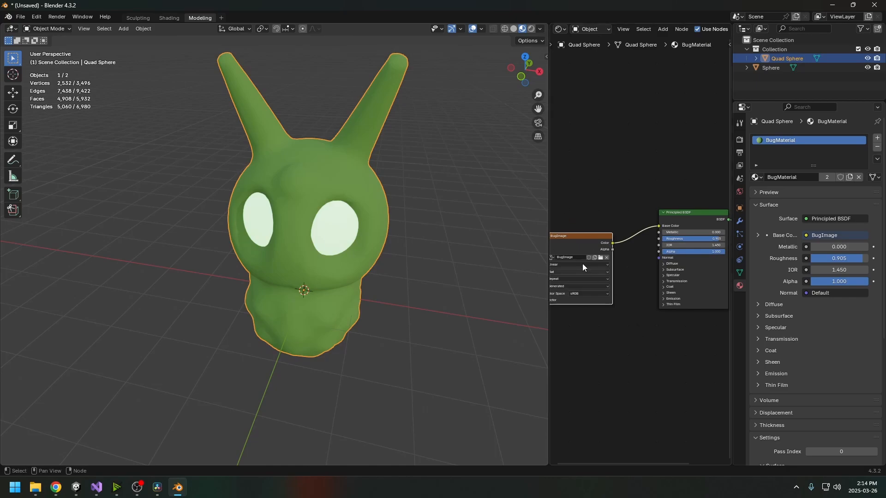
scroll(678, 245, up, 1)
middle_drag(687, 257, 642, 258)
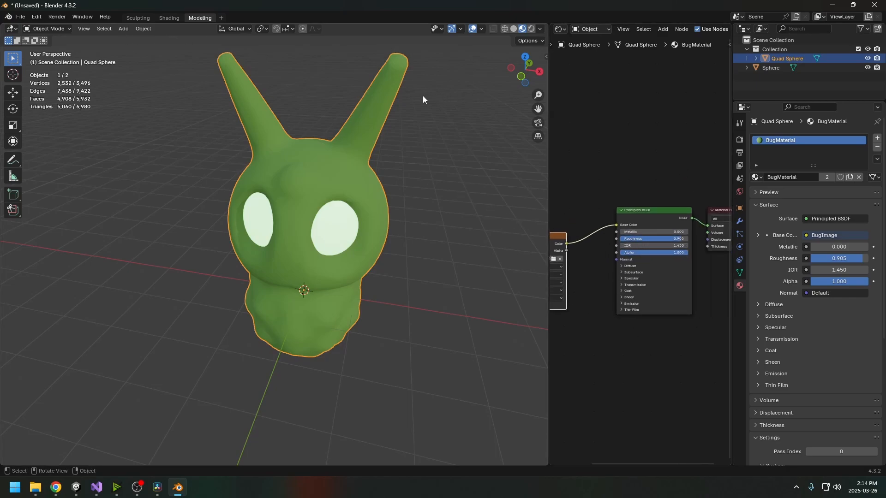
middle_drag(415, 163, 456, 125)
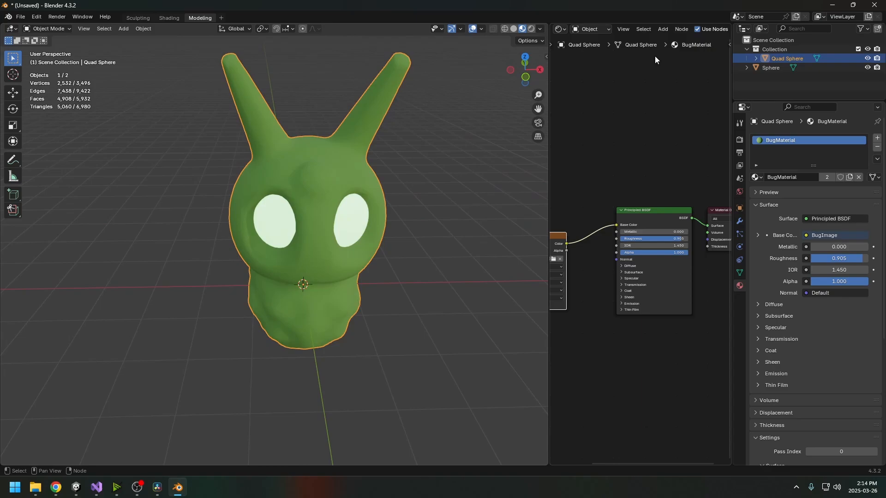
Close the Shader Editor area so the 3D viewport fills the full width again.
right_click(614, 29)
click(553, 111)
scroll(570, 196, down, 3)
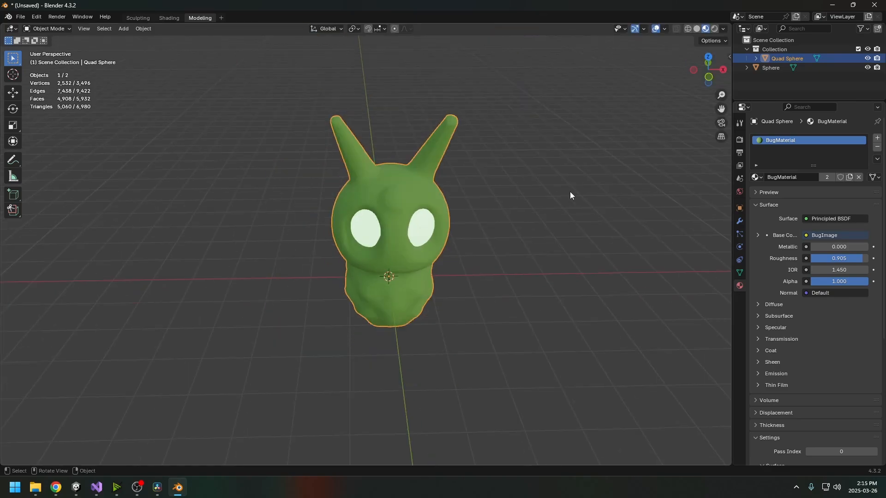
Unwrap the body's entire mesh in Edit Mode with Smart UV Project, using a 66° angle limit and zero island margin.
middle_drag(570, 195, 522, 187)
key(Tab)
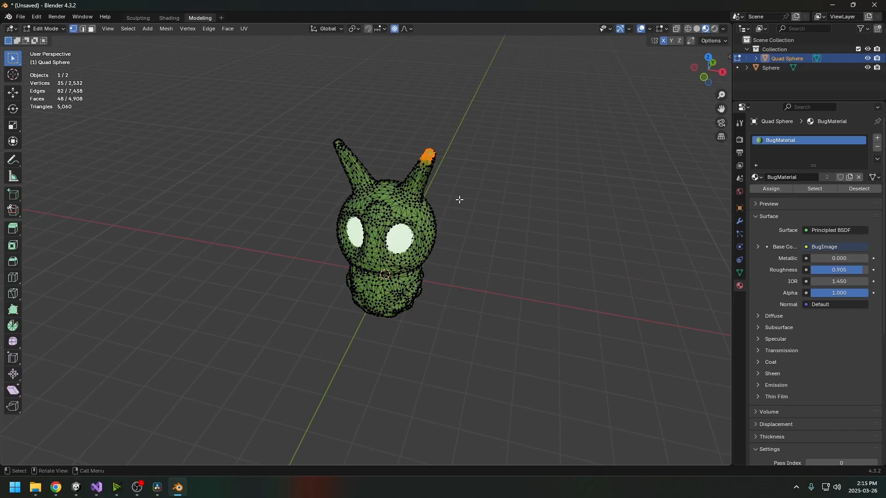
key(a)
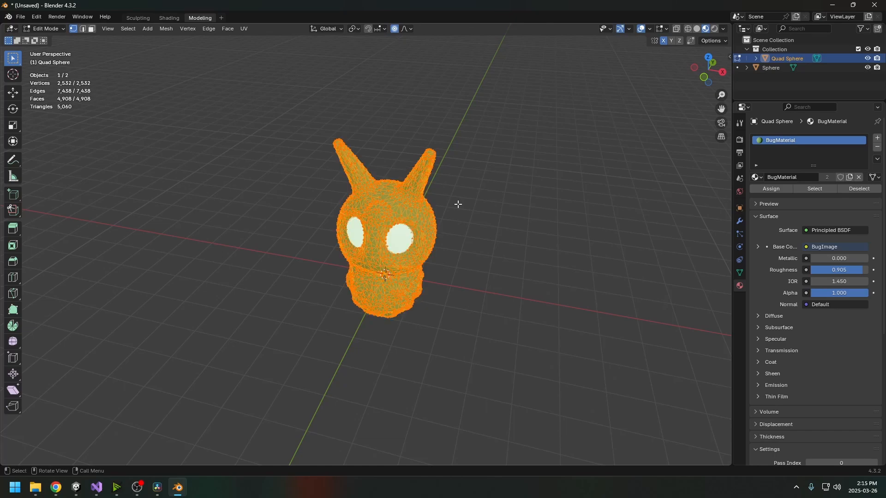
key(u)
mouse_move(458, 207)
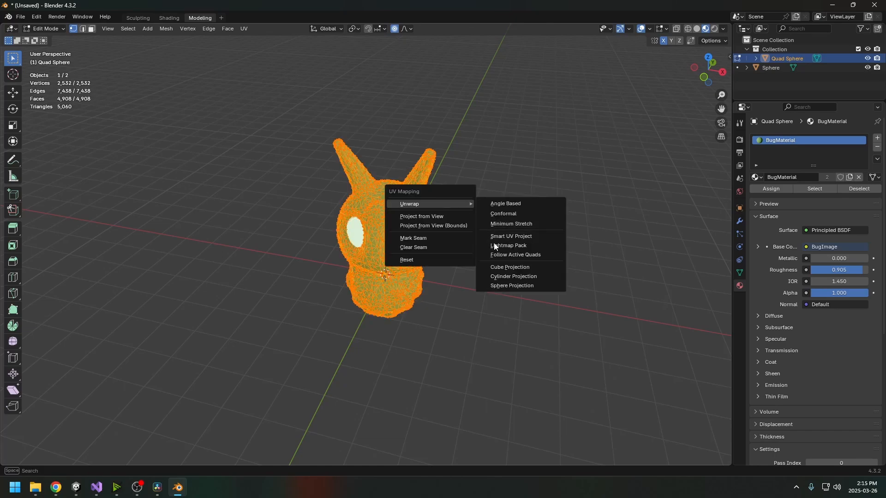
click(507, 237)
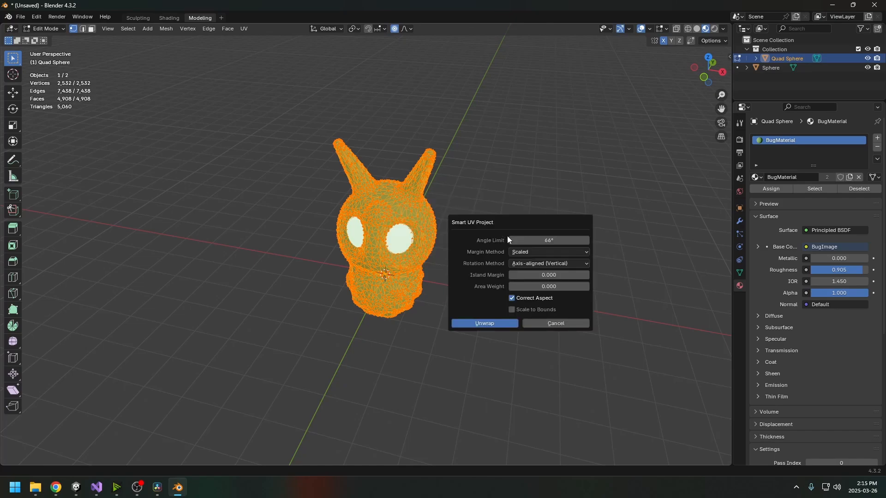
click(487, 324)
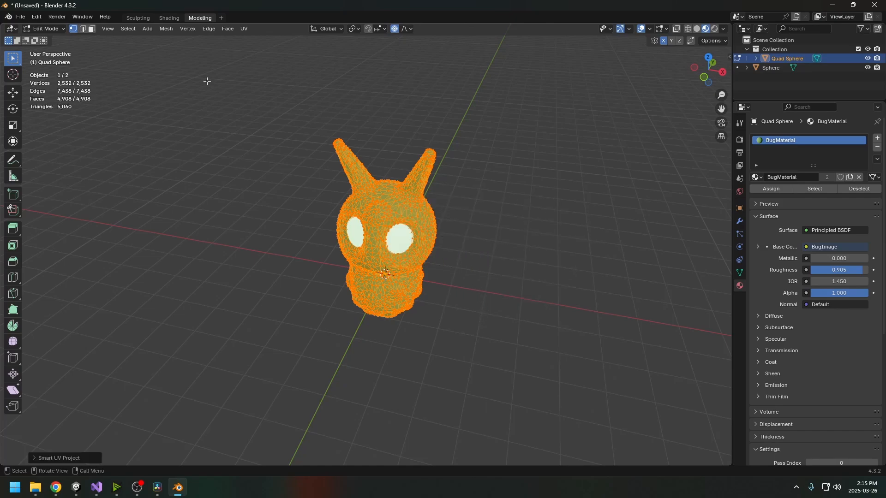
Add the general UV Editing workspace to view the body's unwrapped islands over BugImage.
click(222, 17)
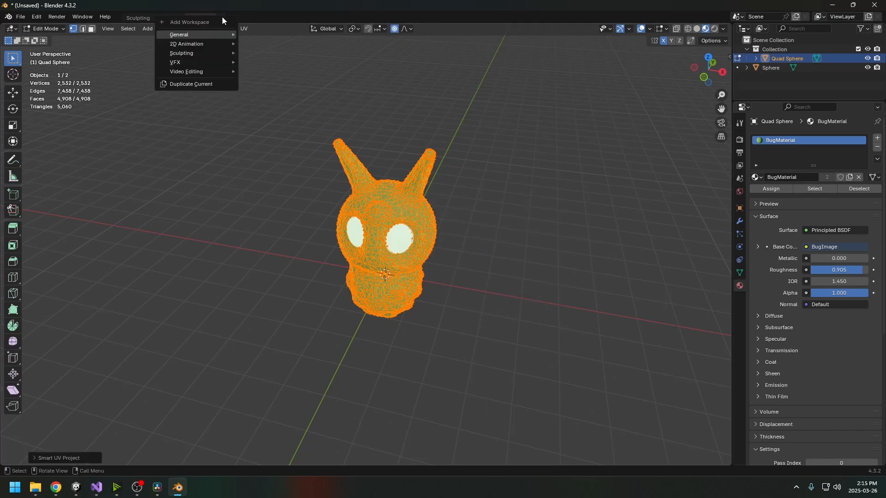
mouse_move(221, 35)
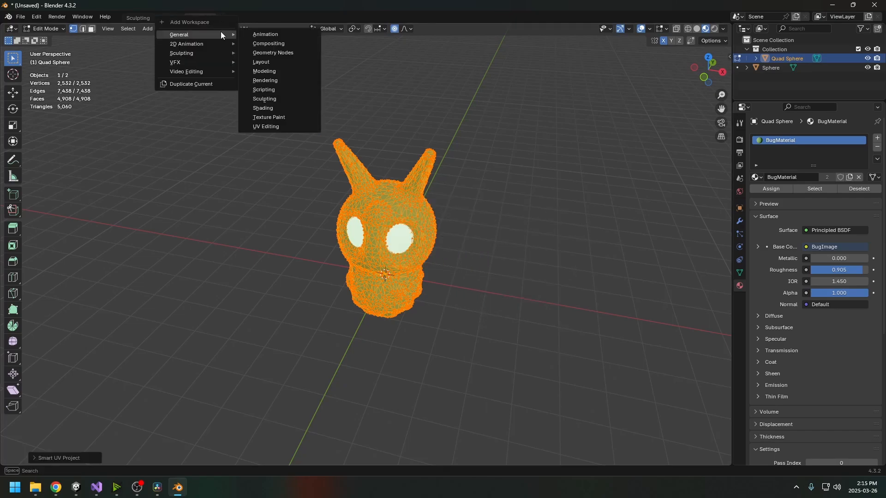
click(278, 130)
scroll(291, 132, up, 3)
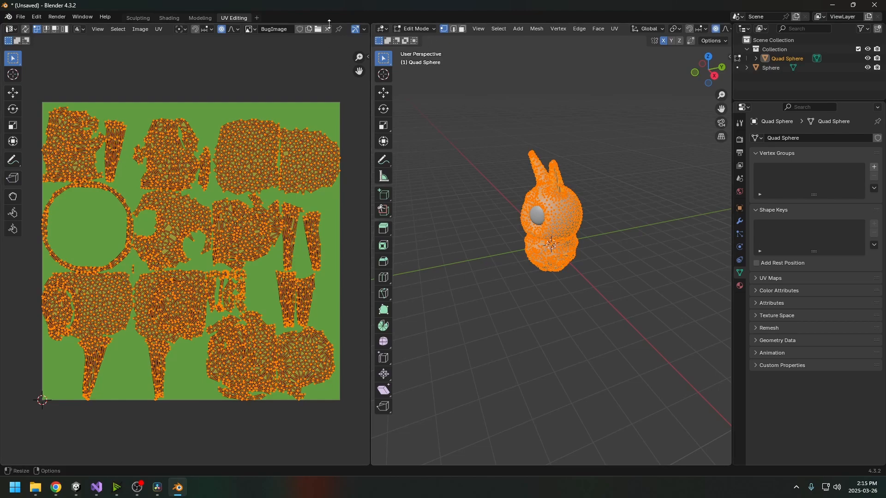
Add the general Texture Paint workspace to paint BugImage on the body.
click(257, 17)
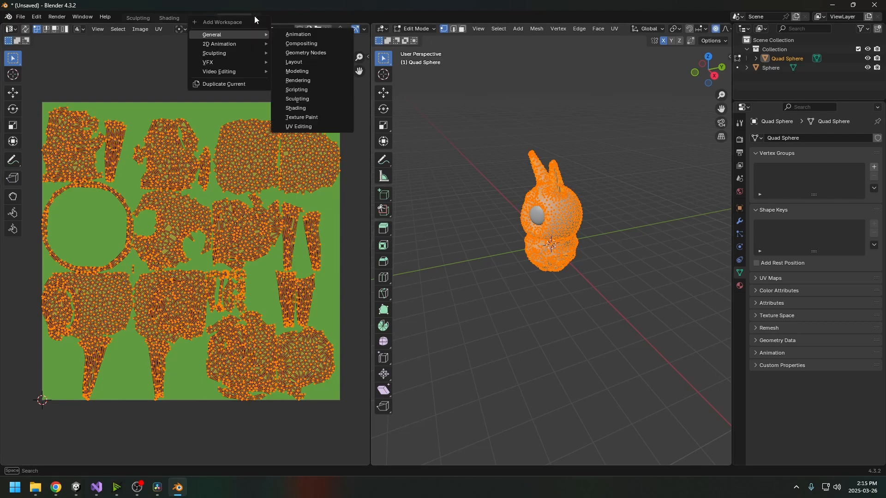
click(258, 17)
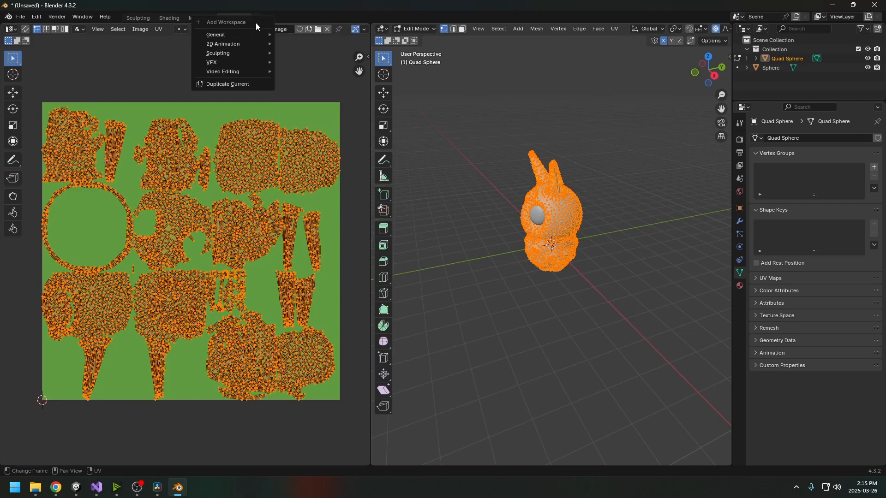
mouse_move(232, 34)
click(304, 118)
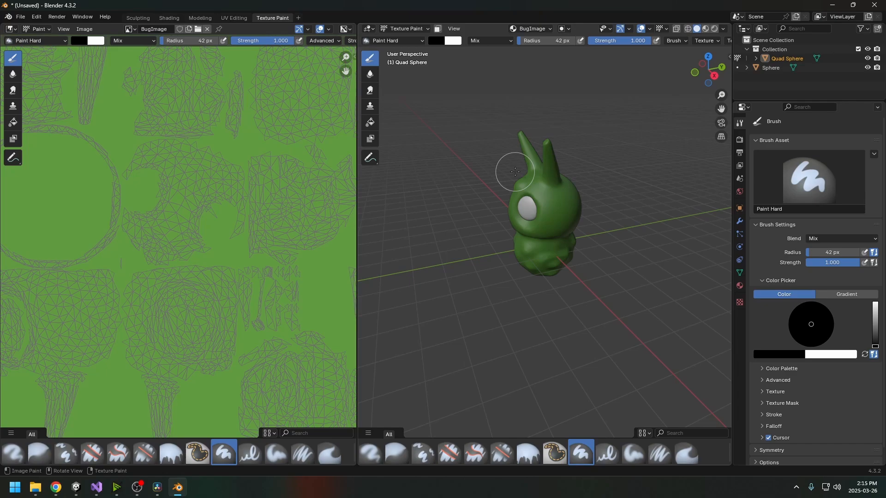
Show the bug in Material Preview shading in the 3D viewport and view it from the front.
mouse_move(516, 172)
middle_down()
mouse_move(595, 199)
mouse_move(561, 214)
mouse_move(560, 234)
middle_up()
key(z)
click(550, 290)
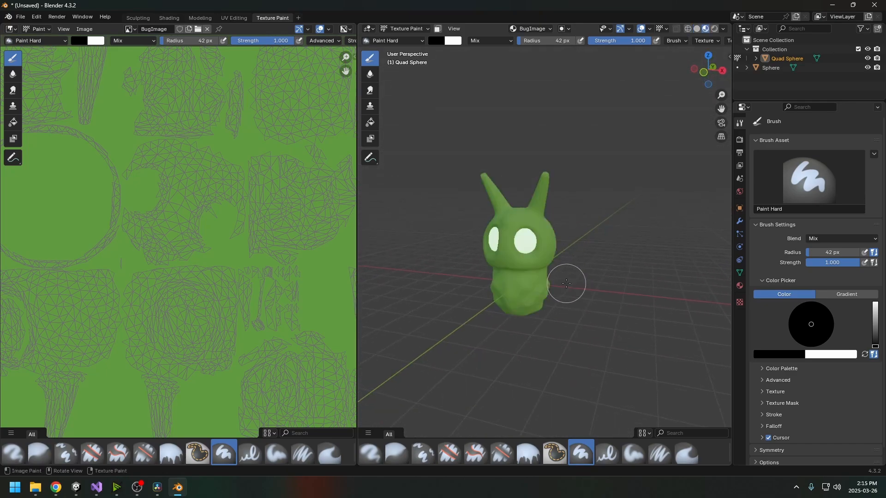
key(z)
click(525, 329)
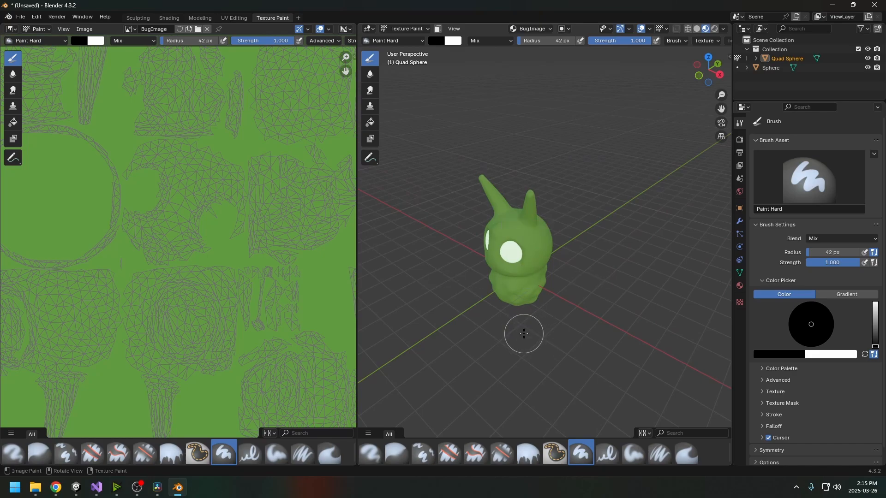
mouse_move(524, 330)
middle_down()
mouse_move(520, 277)
mouse_move(524, 291)
mouse_move(518, 286)
mouse_move(574, 283)
mouse_move(585, 259)
middle_up()
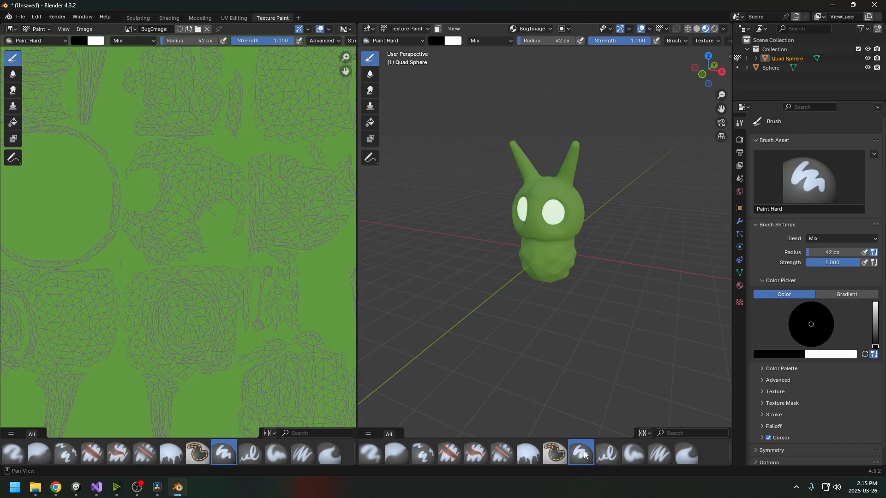
Create a new texture for the Paint Hard brush and show its image settings.
click(761, 392)
scroll(761, 392, down, 2)
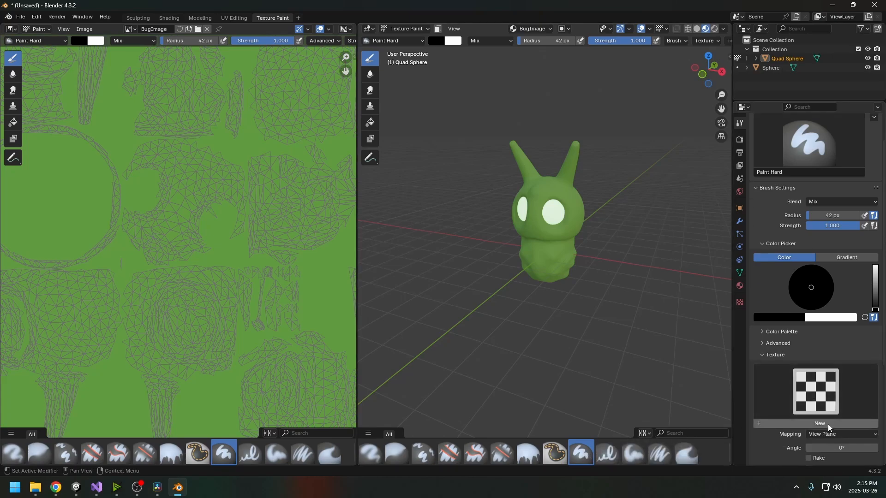
click(827, 423)
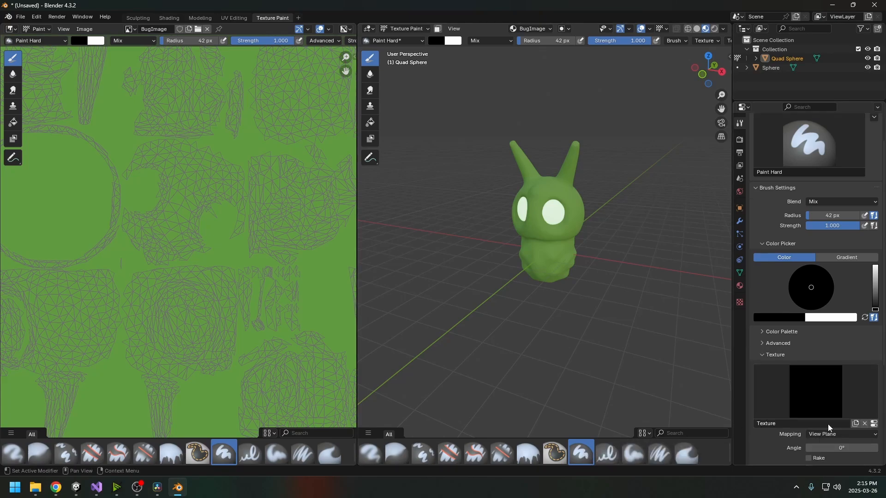
click(875, 424)
Load cobblestones.png from the textures folder of 24_Sculpting_Brushes in Downloads as the brush texture's image.
click(849, 300)
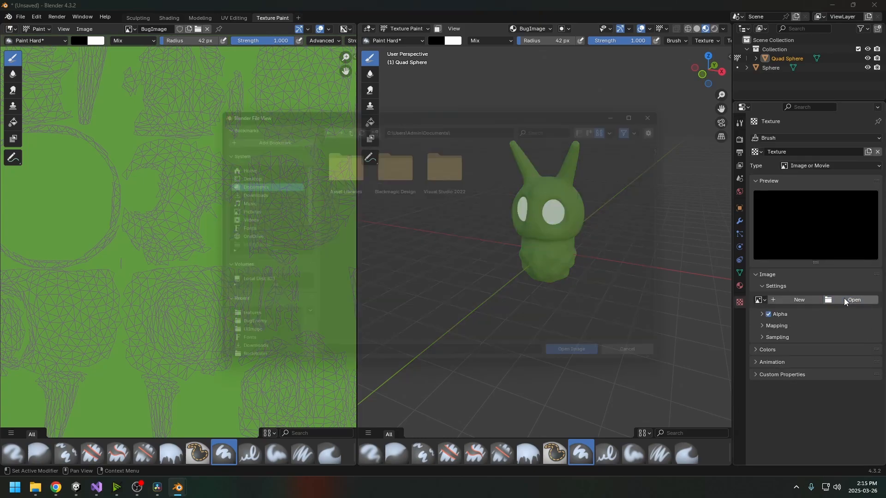
click(234, 174)
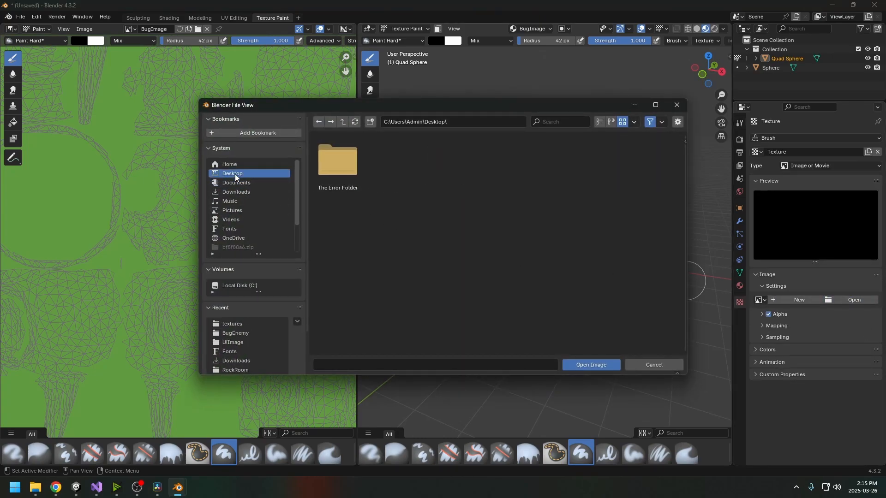
click(351, 166)
double_click(351, 166)
click(225, 174)
click(235, 189)
double_click(338, 160)
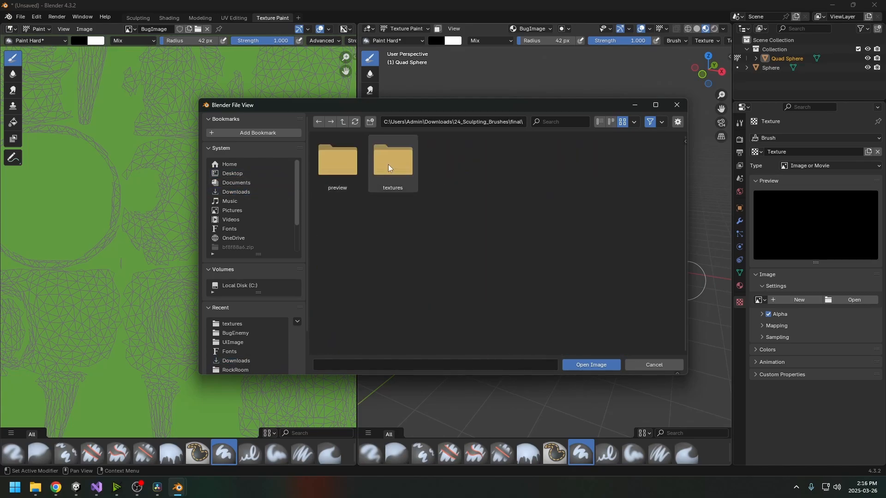
double_click(390, 162)
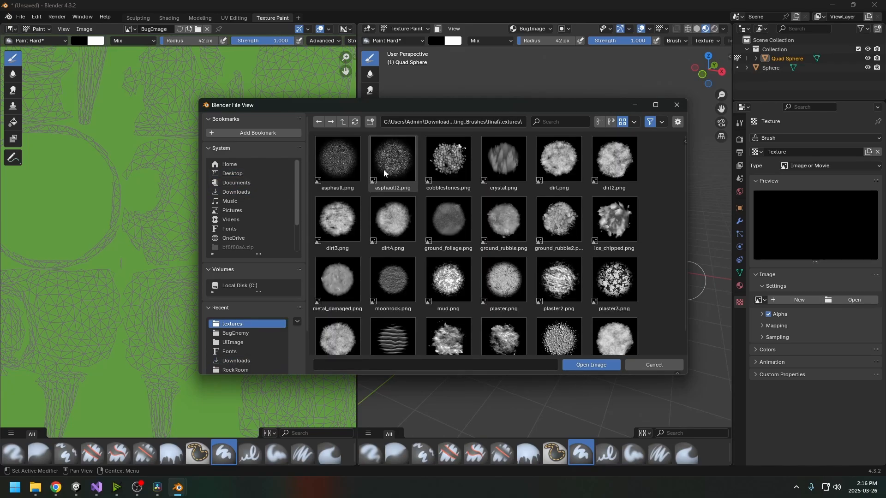
click(456, 164)
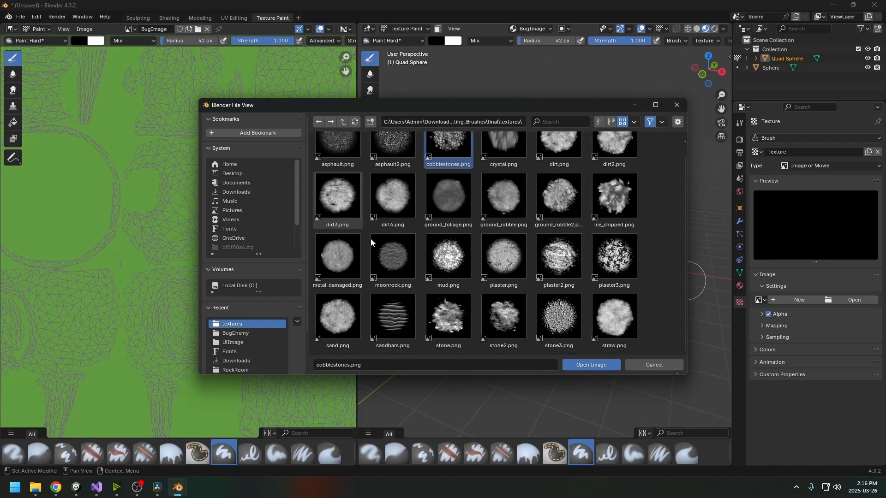
scroll(448, 259, up, 1)
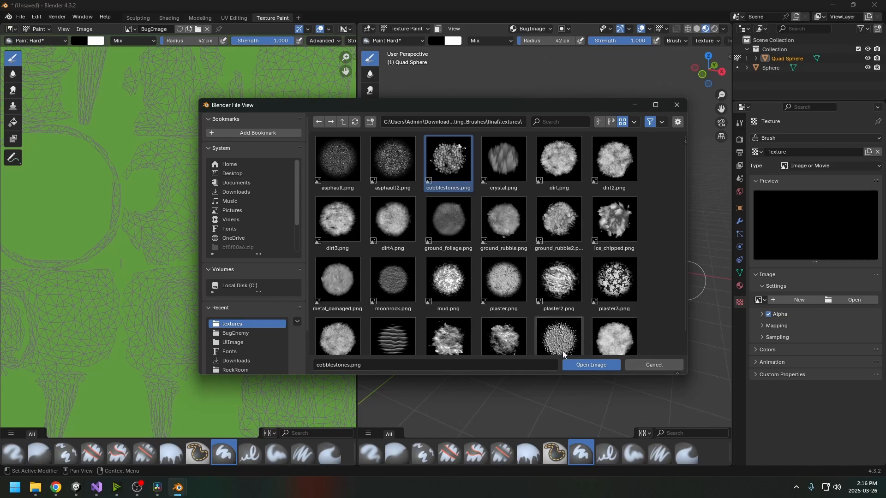
click(587, 365)
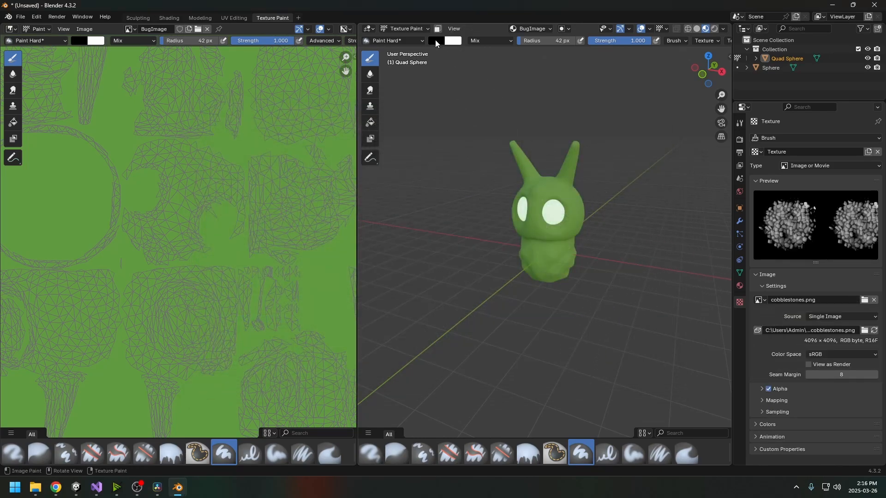
Test a black stroke on the body, undo it, and set the brush color to the green sampled from BugImage.
mouse_move(551, 228)
mouse_down()
mouse_move(530, 242)
mouse_move(558, 266)
mouse_move(569, 257)
mouse_move(573, 157)
mouse_move(562, 172)
mouse_up()
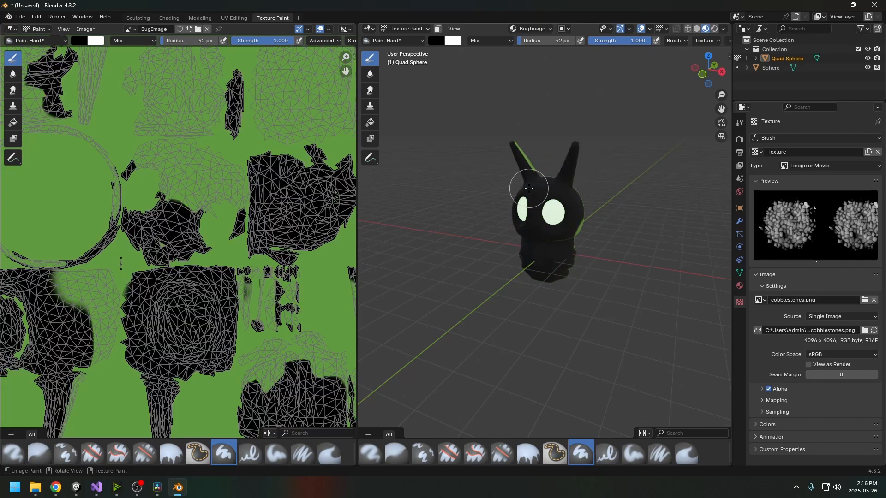
key(ctrl+z)
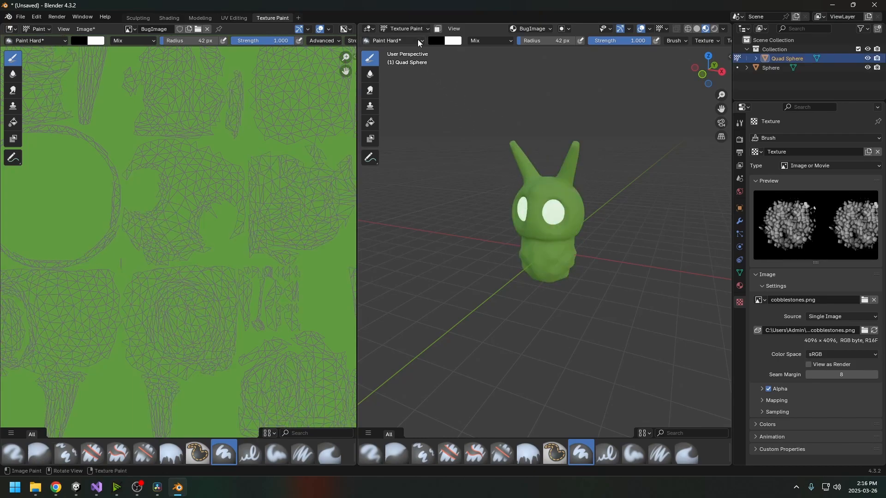
click(436, 41)
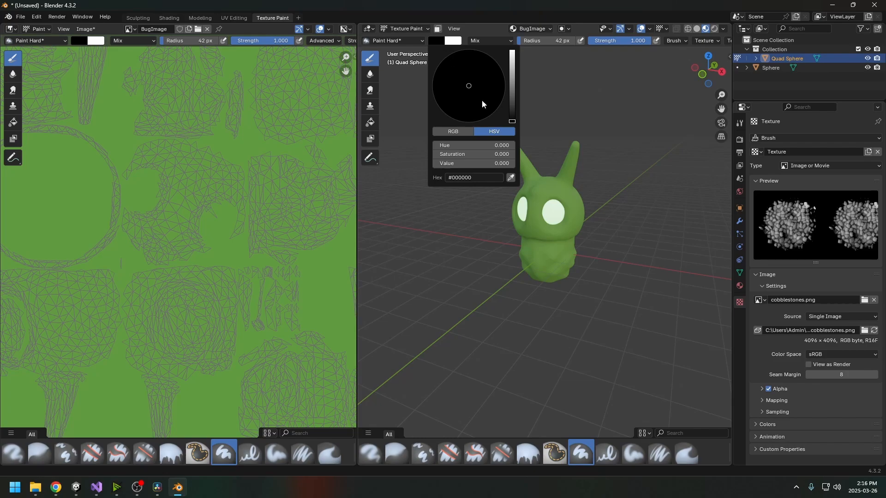
click(511, 178)
click(253, 142)
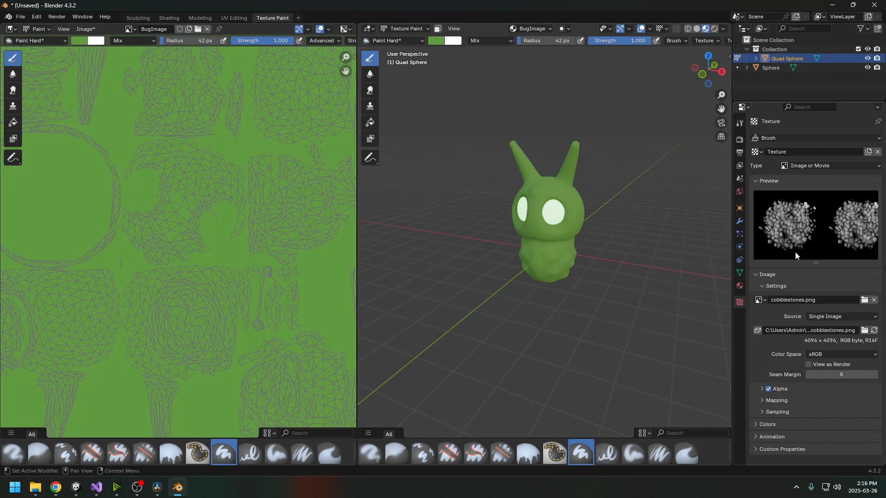
Set the Paint Hard brush's stroke method to Anchored.
click(740, 123)
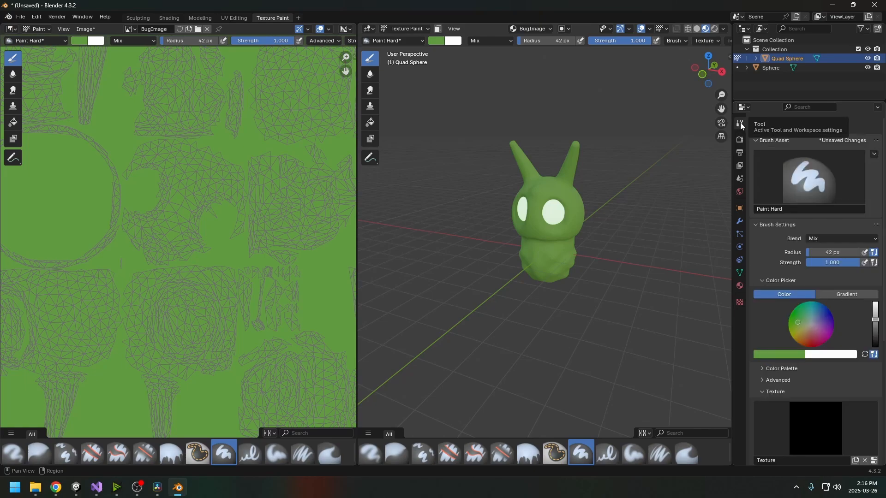
scroll(819, 267, down, 6)
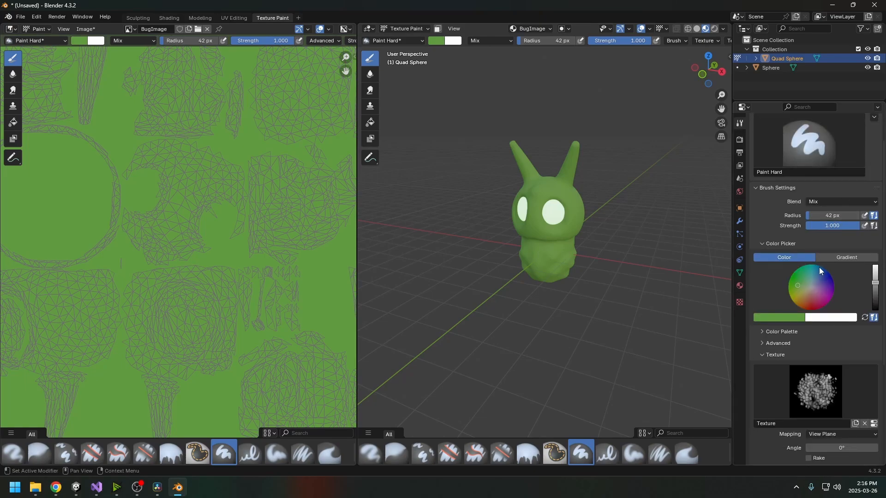
scroll(812, 293, down, 3)
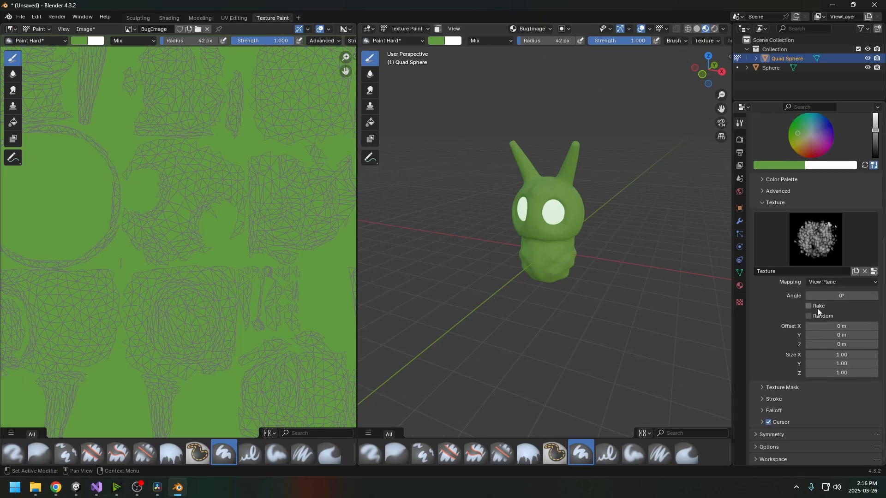
click(765, 399)
scroll(776, 408, down, 3)
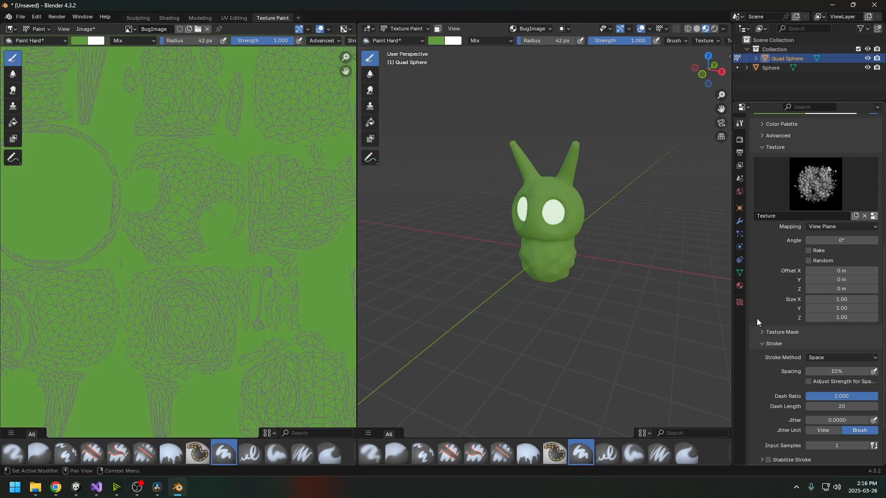
click(830, 356)
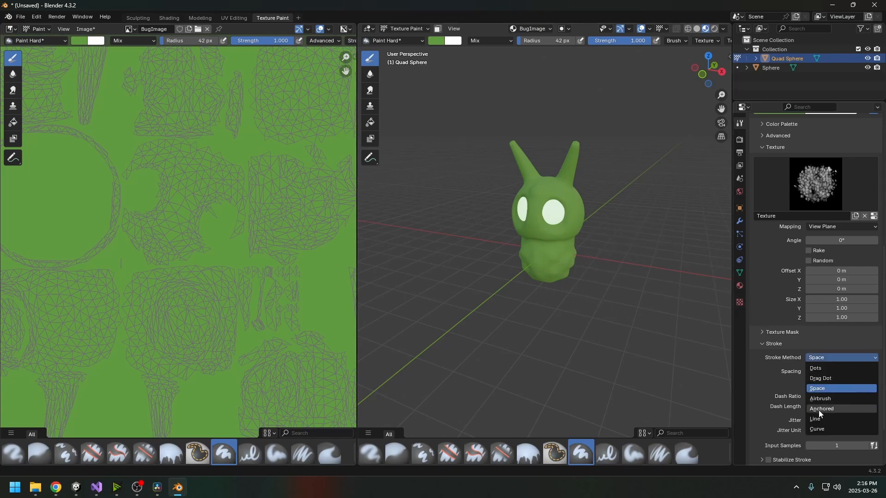
click(819, 410)
Try stamping the green cobblestone texture over the body from two sides, and undo both strokes.
drag(546, 241, 584, 326)
middle_drag(584, 325, 385, 322)
drag(556, 216, 593, 322)
mouse_move(594, 322)
middle_down()
mouse_move(387, 308)
mouse_move(375, 346)
middle_up()
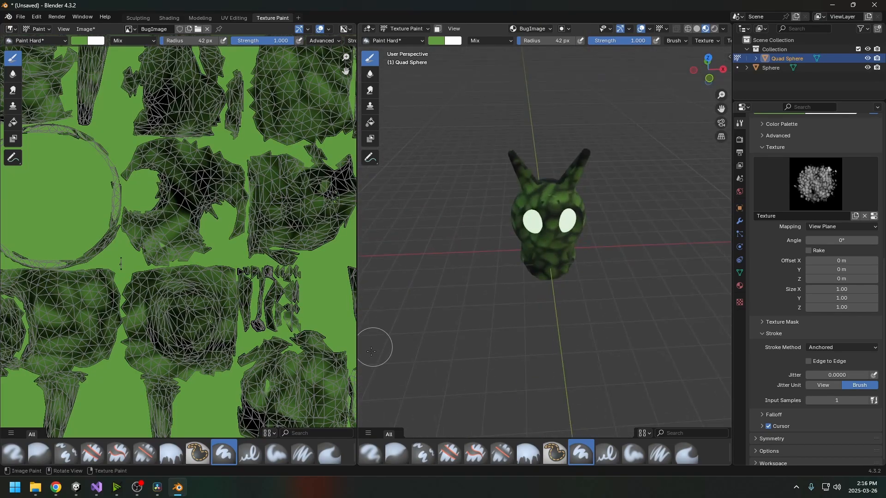
key(ctrl+z)
key(ctrl+z)
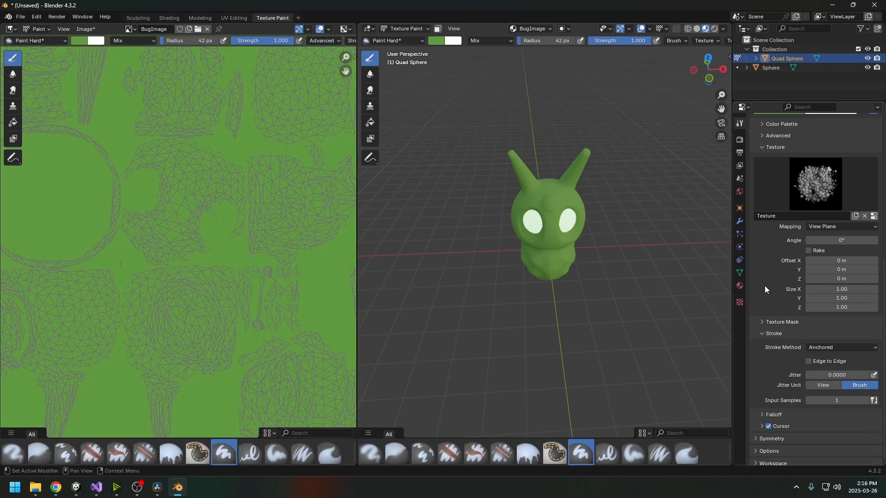
Try one more anchored cobblestone stamp over the bug's front with Mix blending, and undo it.
scroll(790, 234, up, 5)
scroll(791, 233, up, 8)
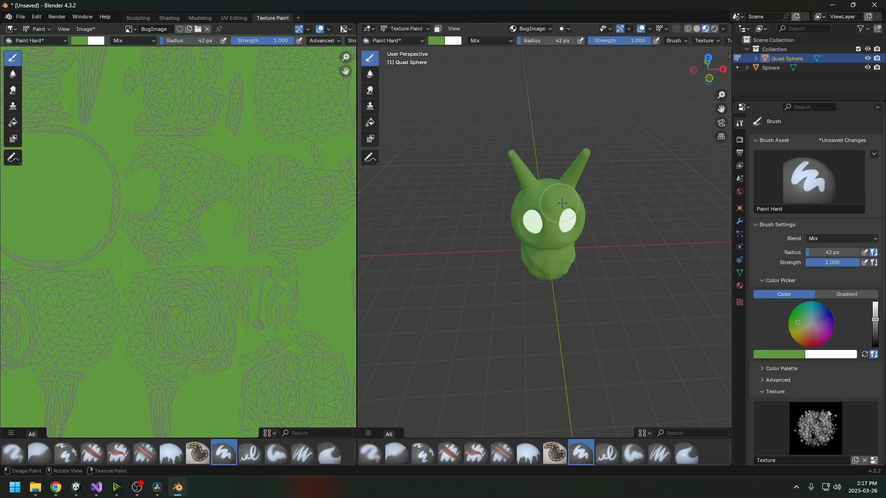
middle_drag(618, 217, 595, 206)
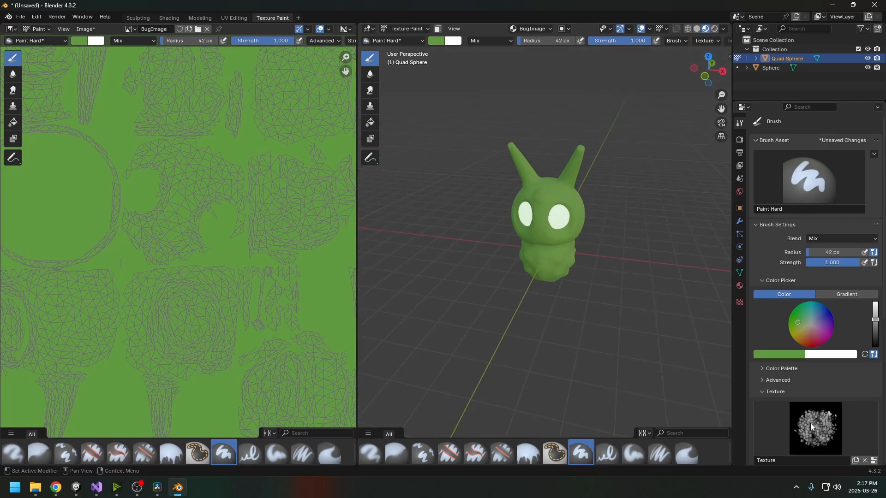
drag(546, 238, 609, 334)
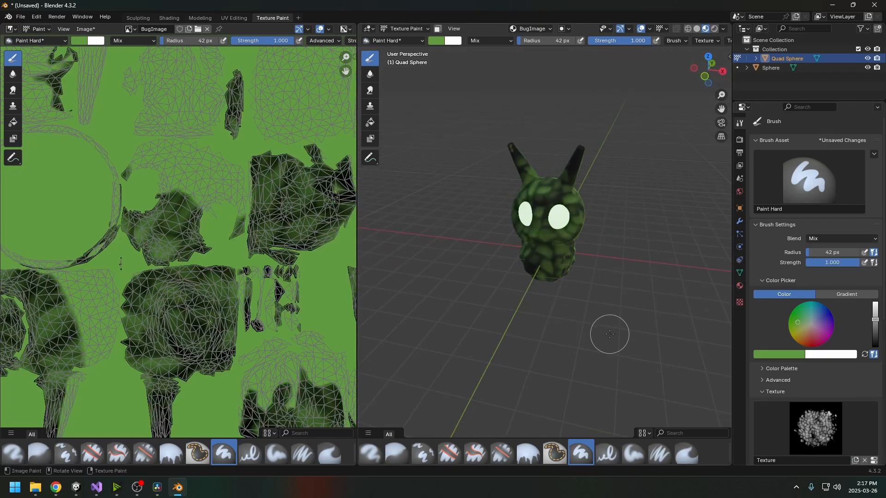
key(ctrl+z)
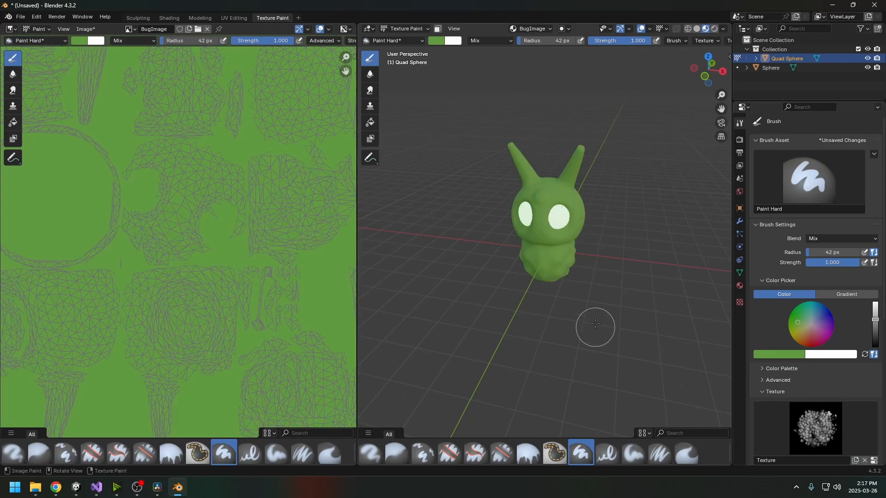
middle_drag(595, 336, 609, 293)
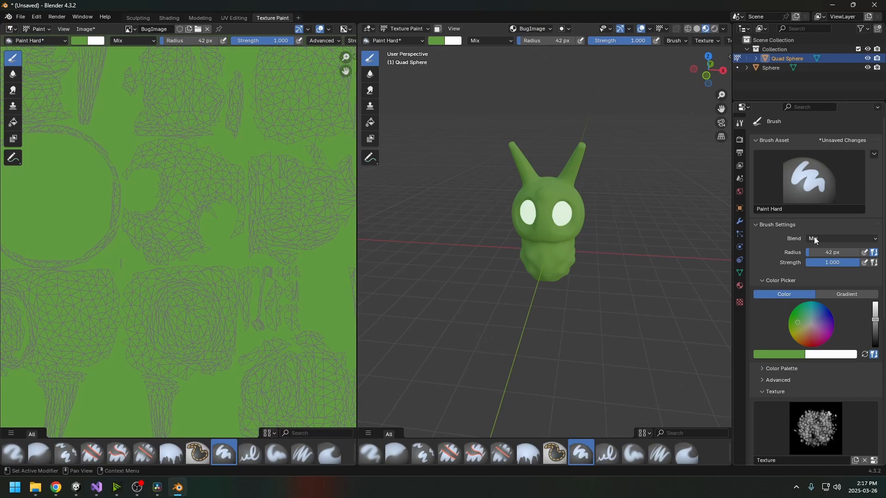
Set the brush's blend mode to Lighten and stamp the cobblestone texture over the bug's front.
click(815, 239)
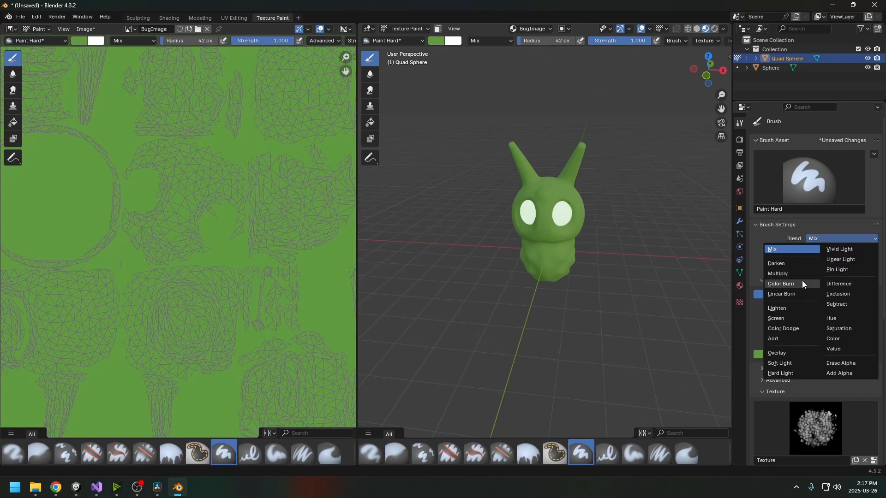
click(780, 309)
drag(543, 234, 660, 322)
middle_drag(655, 317, 556, 294)
mouse_move(570, 207)
middle_down()
mouse_move(543, 221)
mouse_move(558, 245)
mouse_move(572, 208)
middle_up()
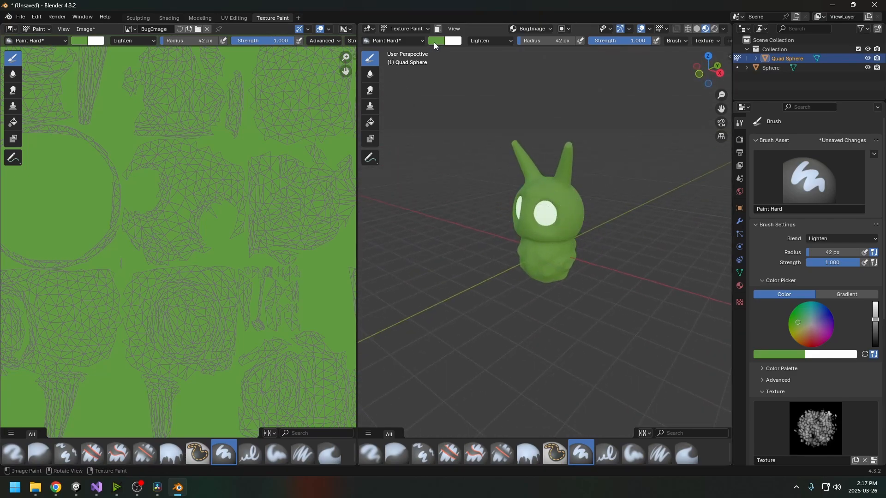
Raise the brush colour's value to 0.715 and try the cobblestone stamp again in Lighten mode.
scroll(271, 152, down, 2)
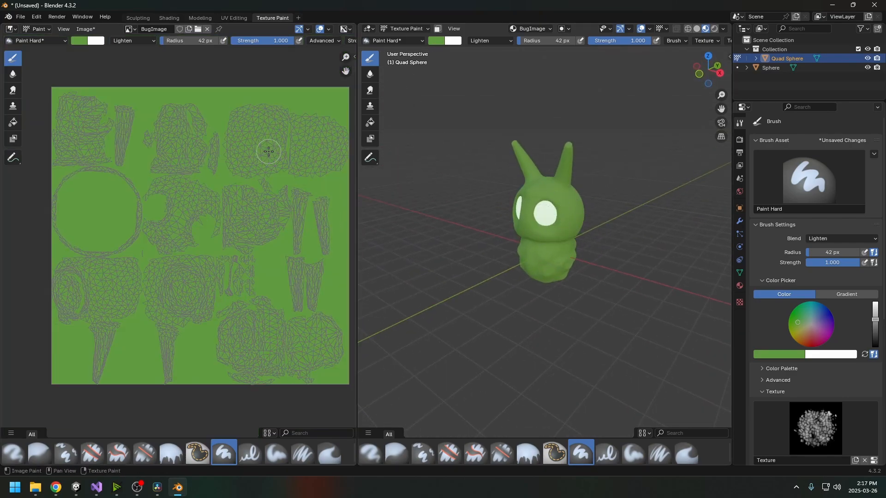
click(438, 42)
click(435, 42)
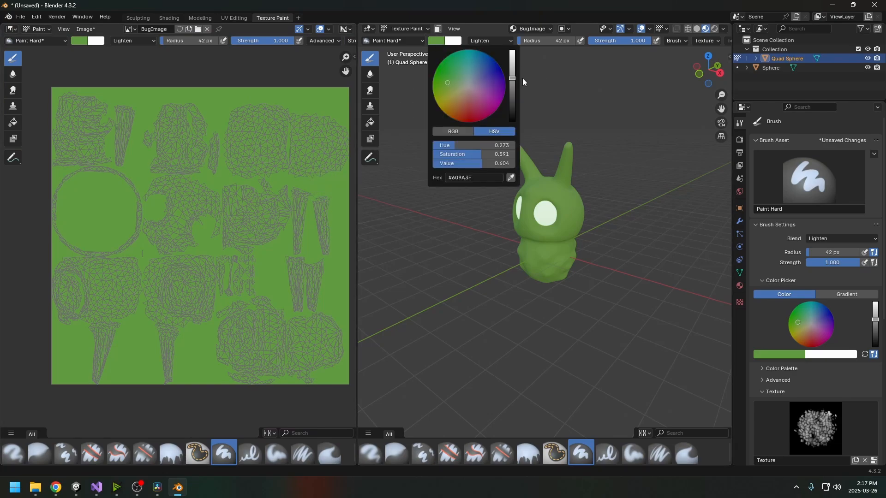
click(512, 74)
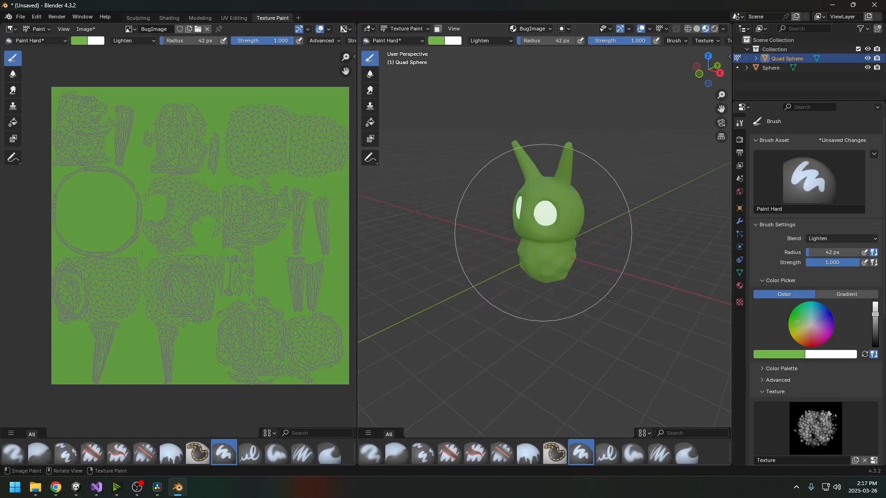
middle_drag(568, 270, 475, 287)
middle_drag(573, 266, 587, 273)
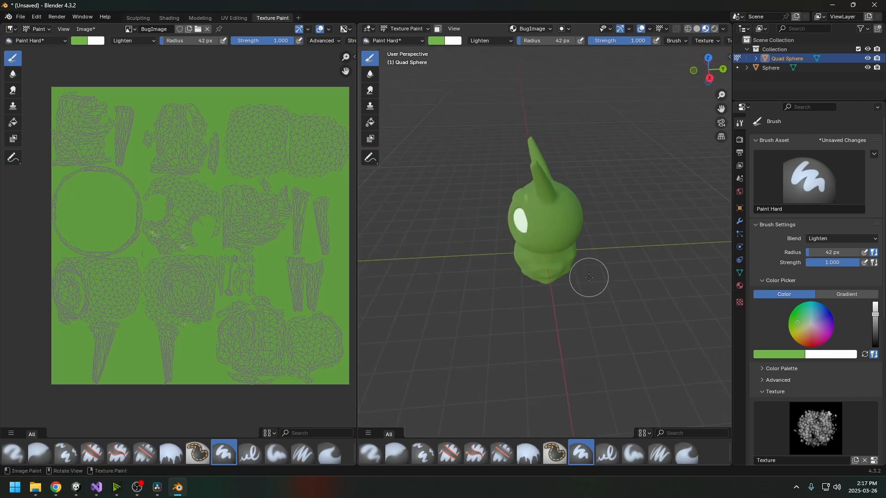
middle_drag(651, 271, 658, 230)
Try stamping the cobblestone texture over the bug with Overlay blending from two sides, and undo both stamps.
click(841, 239)
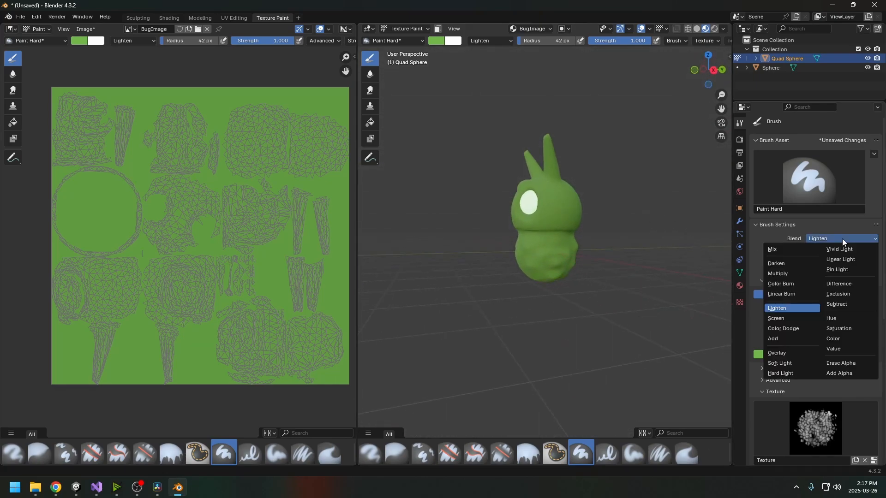
click(791, 353)
drag(542, 233, 491, 241)
middle_drag(490, 245, 599, 258)
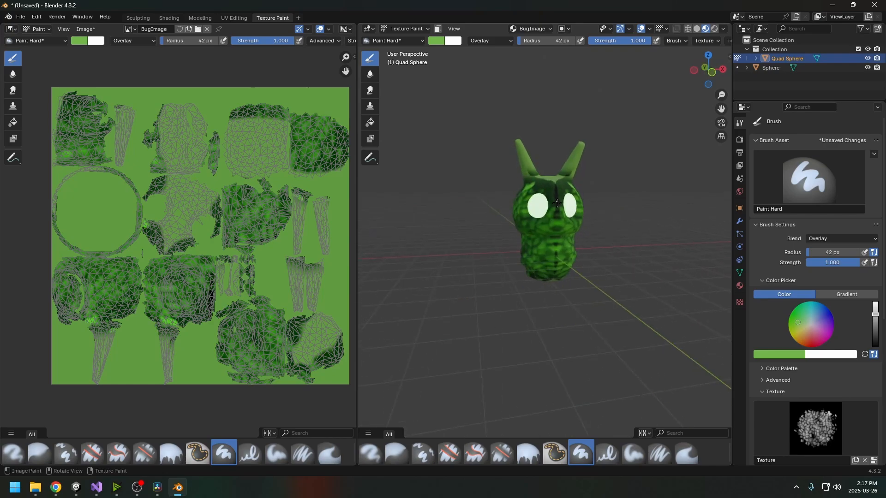
drag(557, 203, 609, 280)
middle_drag(655, 261, 631, 284)
key(ctrl+z)
key(ctrl+z)
Set the Paint Hard brush's blend mode to Add.
click(824, 239)
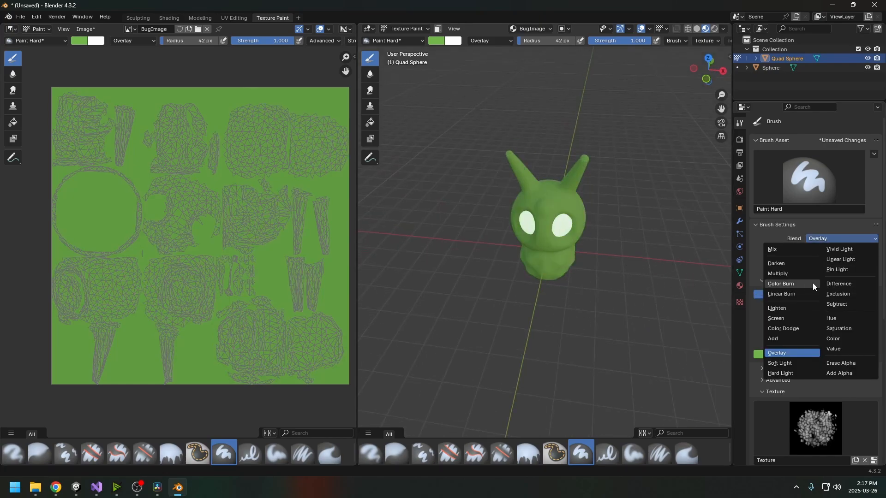
key(Escape)
click(820, 240)
click(782, 340)
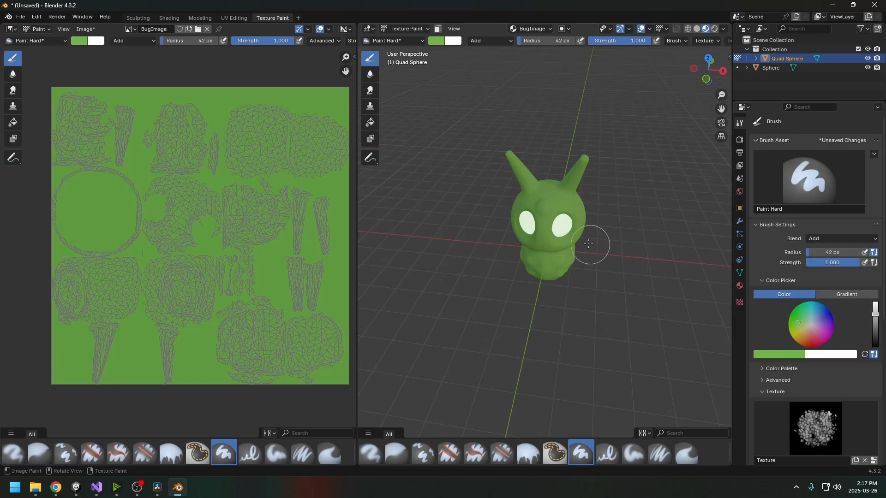
Try stamping the bright green cobblestone texture over the bug with Add blending, and undo the stamps.
key(f)
drag(646, 342, 648, 342)
middle_drag(648, 343, 561, 340)
drag(555, 225, 604, 338)
mouse_move(605, 338)
middle_down()
mouse_move(567, 337)
mouse_move(515, 179)
middle_up()
key(ctrl+z)
key(ctrl+z)
Darken the brush colour to a very dark green and stamp the cobblestone texture over the bug from all sides.
click(437, 41)
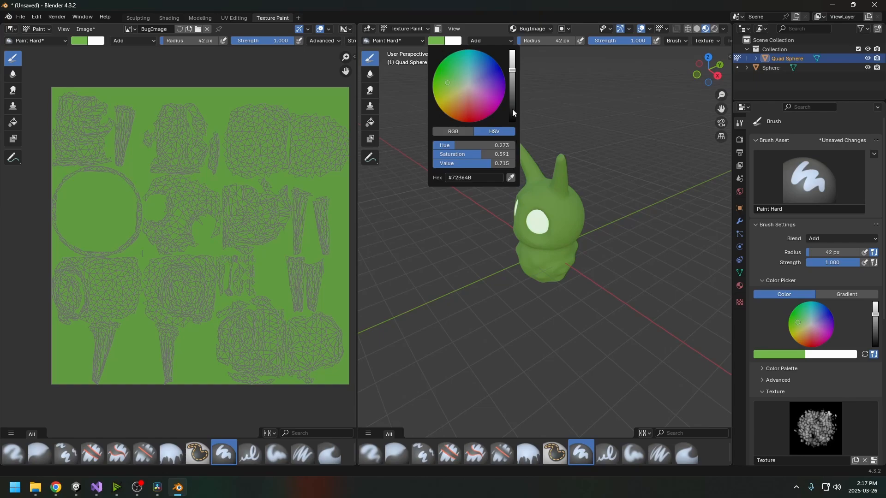
drag(513, 112, 514, 130)
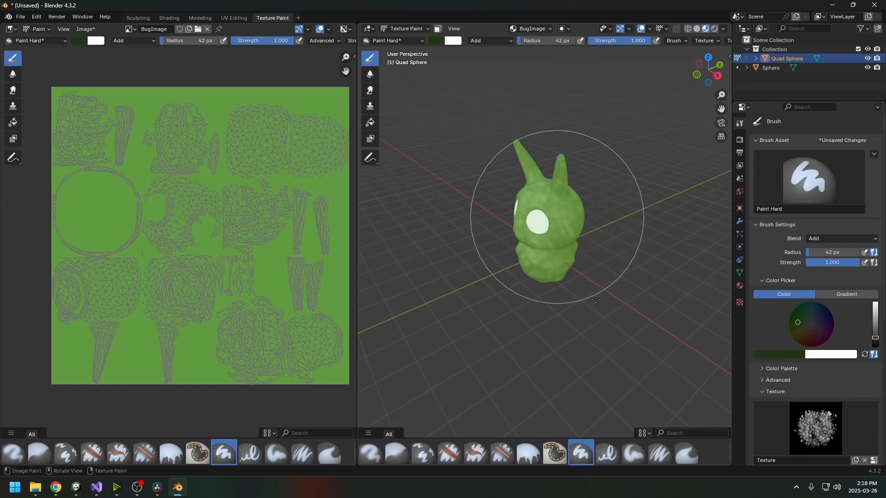
mouse_move(554, 245)
middle_down()
mouse_move(375, 287)
mouse_move(404, 249)
middle_up()
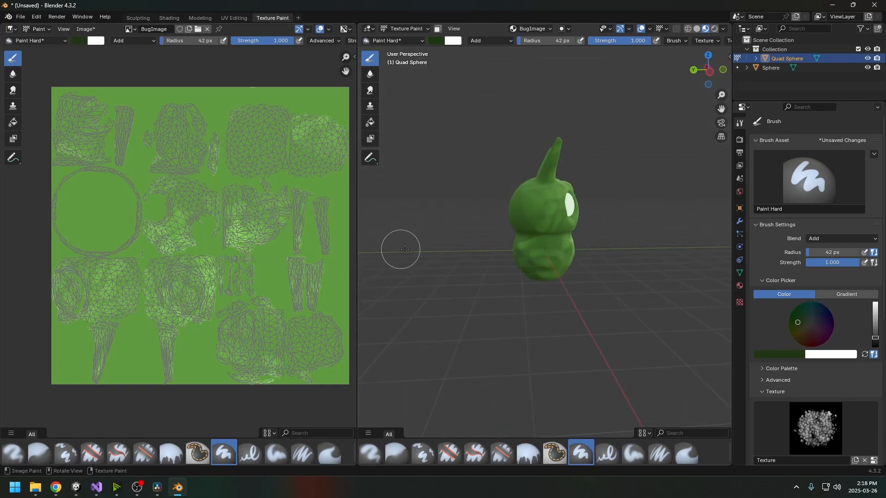
mouse_move(540, 251)
middle_down()
mouse_move(576, 325)
mouse_move(498, 297)
middle_up()
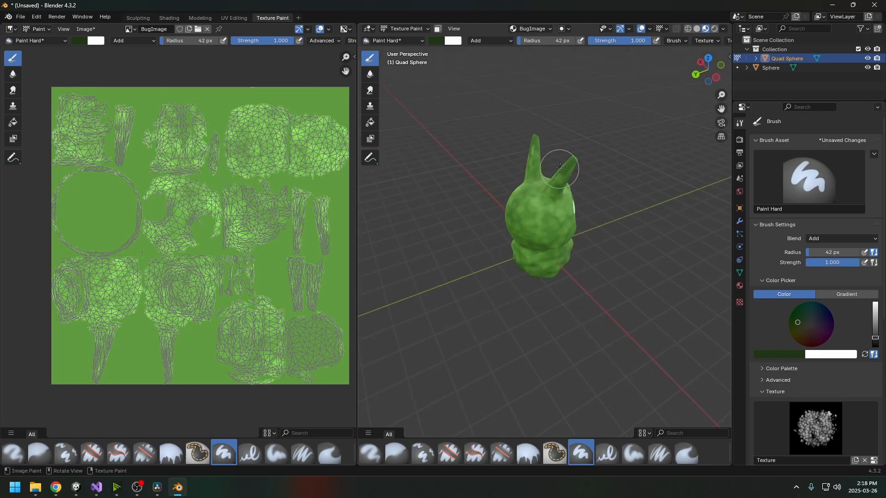
mouse_move(560, 167)
middle_down()
mouse_move(539, 180)
mouse_move(480, 287)
mouse_move(501, 262)
mouse_move(487, 286)
mouse_move(559, 263)
mouse_move(575, 277)
mouse_move(564, 293)
mouse_move(580, 323)
middle_up()
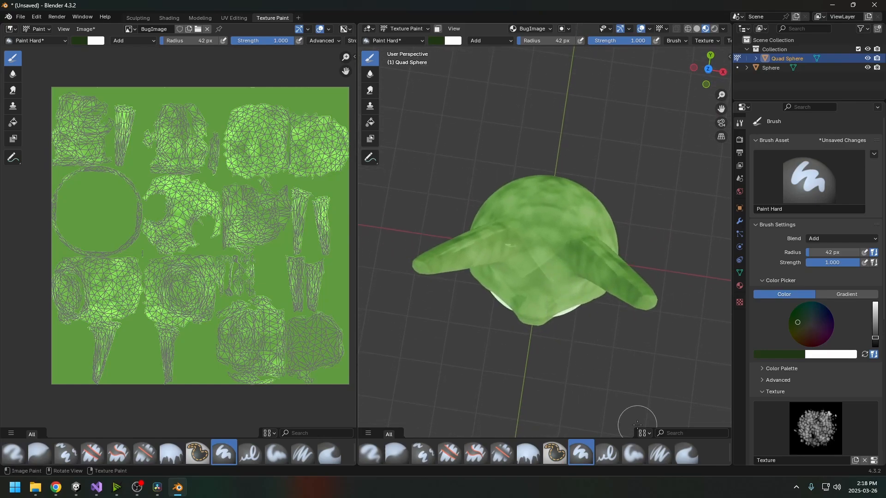
Select the Paint Soft brush for texture painting.
click(635, 453)
middle_drag(631, 436, 529, 191)
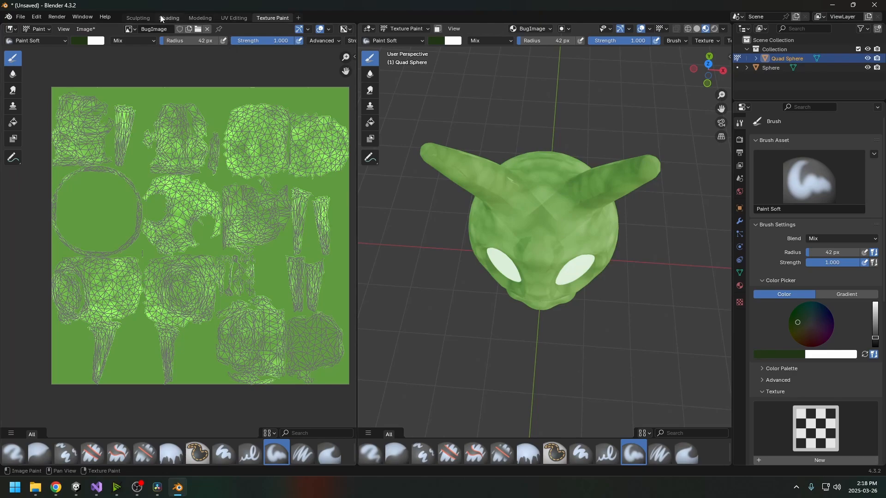
Switch to sculpting and build up the head around the horn bases with the Clay Strips brush.
click(138, 17)
mouse_move(323, 259)
middle_down()
mouse_move(375, 267)
mouse_move(380, 254)
middle_up()
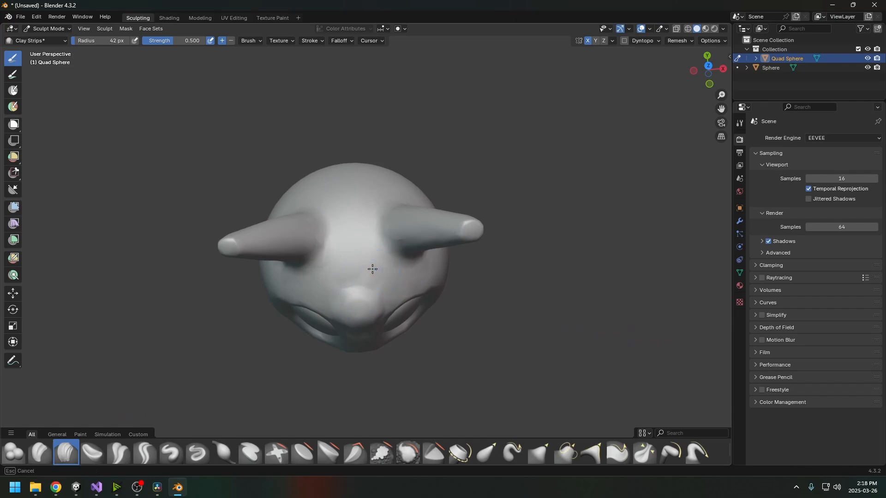
middle_drag(376, 263, 368, 241)
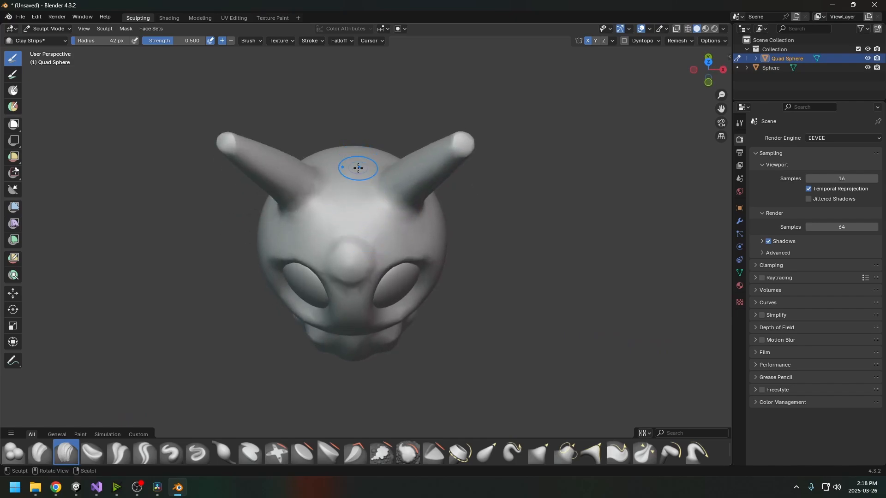
middle_drag(356, 168, 352, 224)
drag(392, 191, 386, 189)
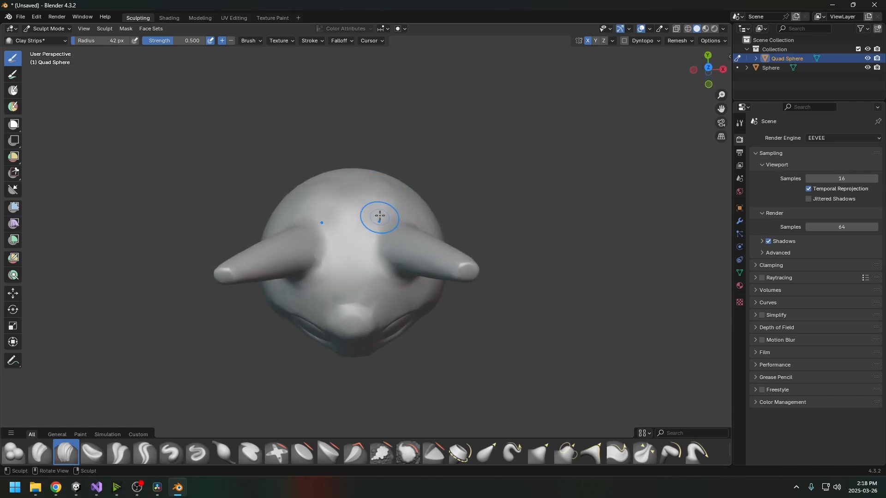
middle_drag(380, 216, 380, 190)
mouse_move(367, 204)
mouse_down()
mouse_move(374, 194)
mouse_move(359, 190)
mouse_move(372, 199)
mouse_up()
middle_drag(367, 212, 372, 168)
drag(385, 175, 401, 181)
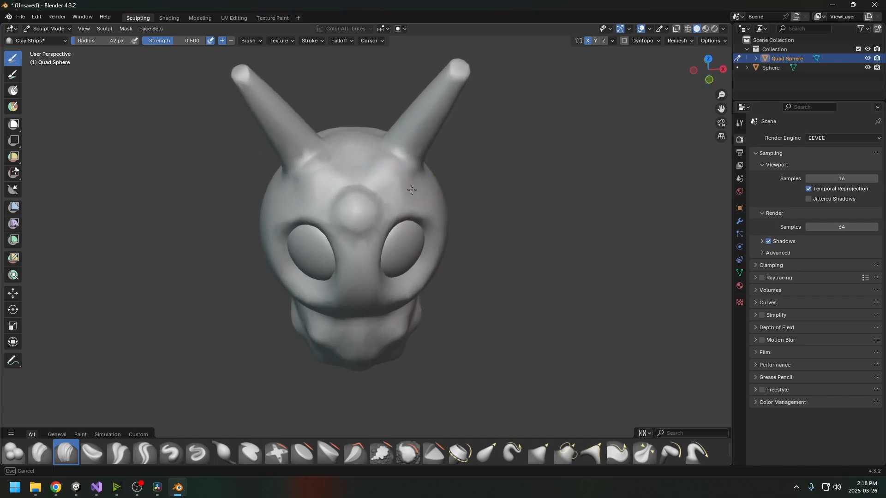
Add uneven Clay Strips bumps over the sides, back and top of the head.
mouse_move(422, 190)
middle_down()
mouse_move(362, 180)
mouse_move(367, 244)
mouse_move(365, 179)
mouse_move(436, 182)
mouse_move(348, 185)
mouse_move(257, 208)
mouse_move(348, 201)
middle_up()
middle_drag(295, 183, 401, 202)
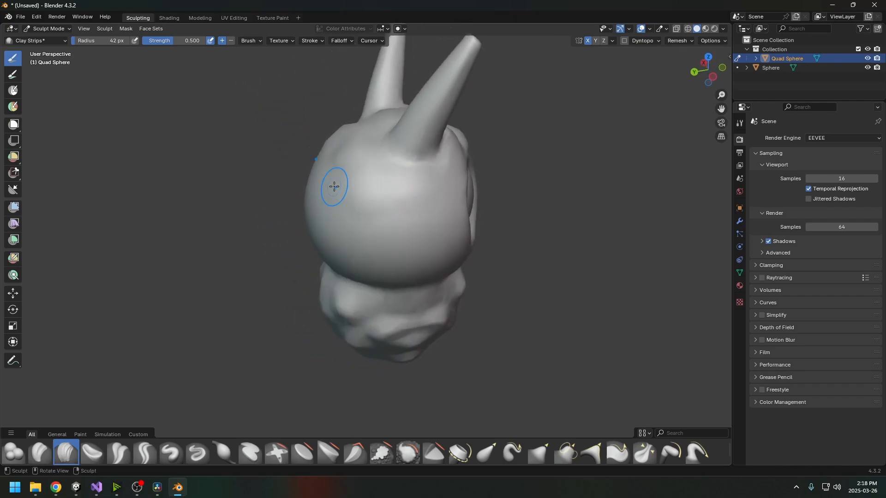
middle_drag(334, 187, 430, 201)
mouse_move(371, 213)
middle_down()
mouse_move(372, 196)
mouse_move(378, 226)
middle_up()
mouse_move(415, 200)
middle_down()
mouse_move(358, 224)
mouse_move(358, 245)
mouse_move(319, 255)
mouse_move(312, 207)
mouse_move(239, 194)
mouse_move(354, 217)
mouse_move(314, 210)
mouse_move(380, 234)
mouse_move(399, 188)
middle_up()
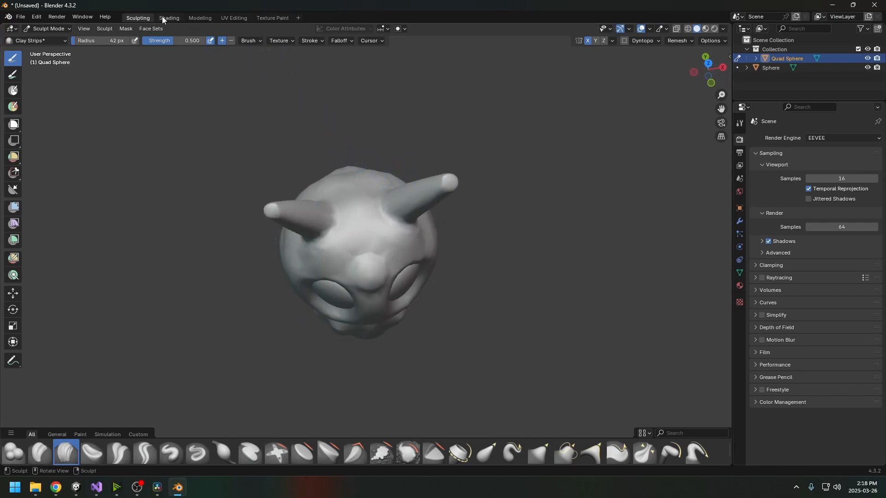
Return to texture painting and set the Paint Soft brush's strength to 0.173.
click(264, 18)
mouse_move(405, 143)
middle_down()
mouse_move(508, 185)
mouse_move(726, 244)
middle_up()
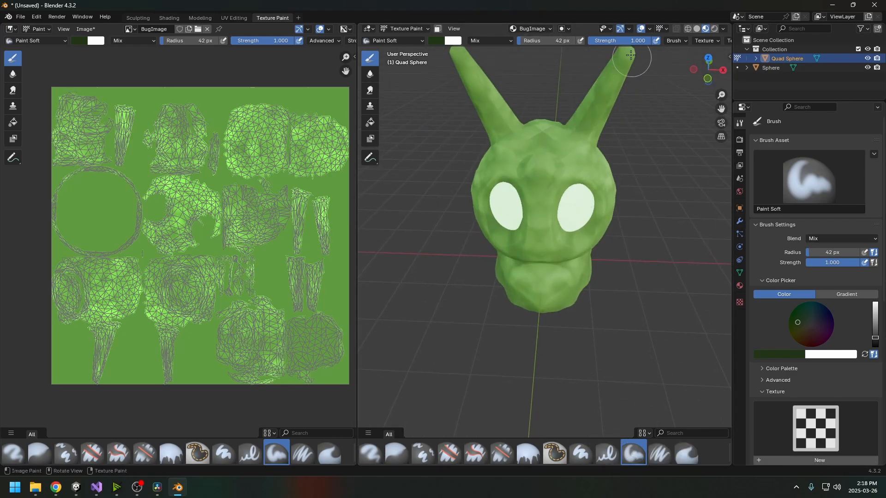
drag(637, 43, 594, 43)
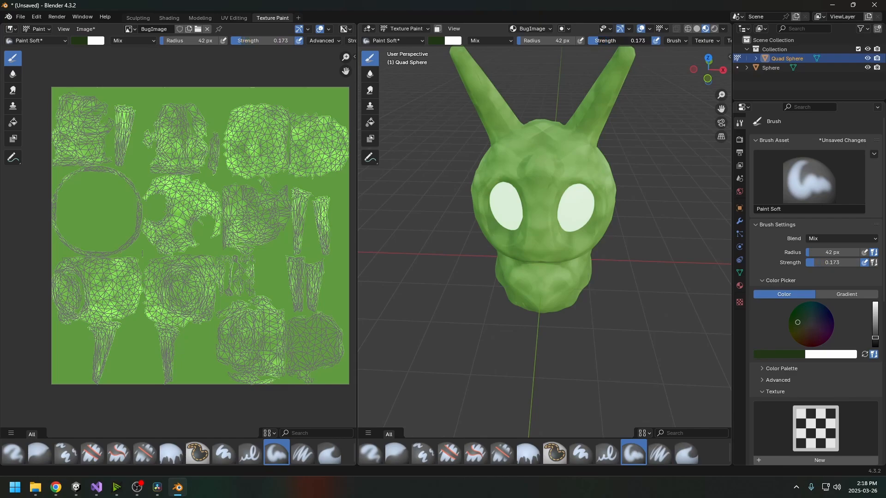
Paint soft dark green shading around the forehead bump and between the eyes.
middle_drag(666, 116, 601, 179)
middle_drag(568, 219, 542, 217)
drag(542, 216, 560, 204)
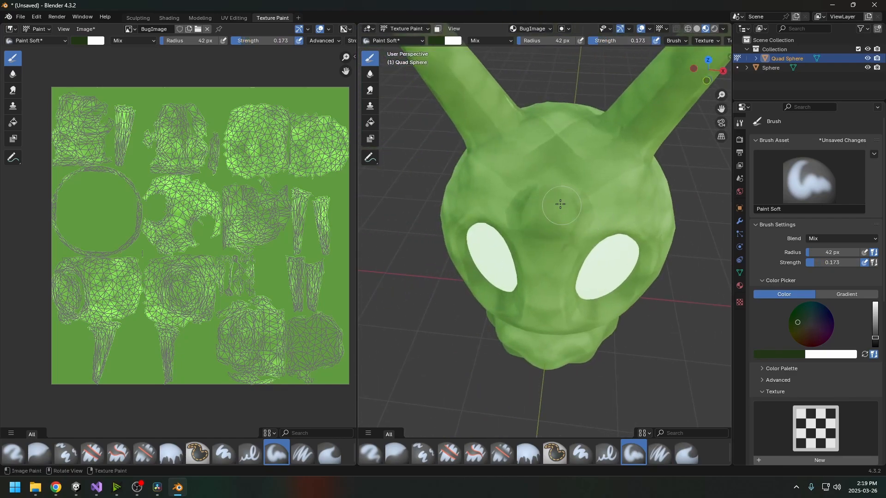
middle_drag(574, 217, 566, 165)
drag(554, 149, 560, 151)
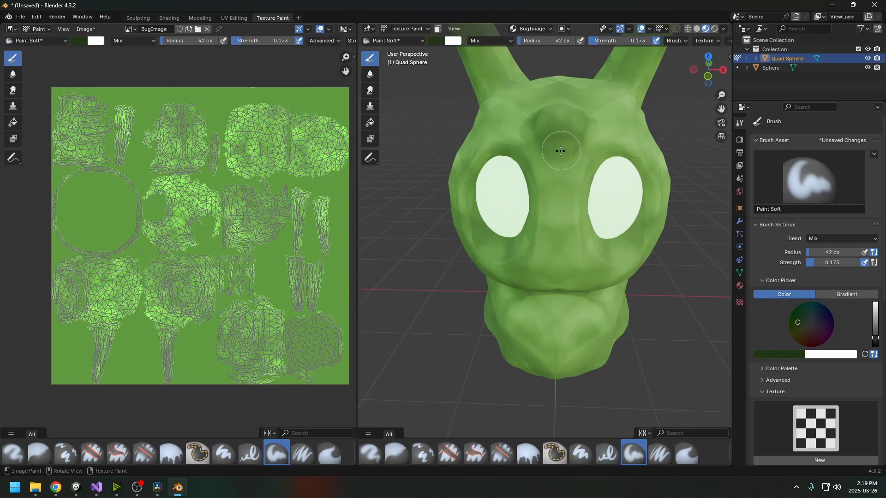
middle_drag(570, 160, 530, 174)
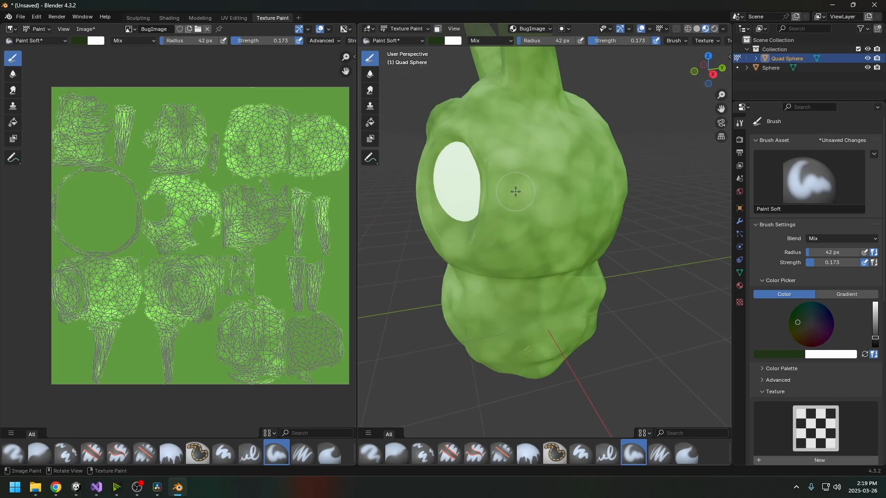
Switch the viewport to Solid shading, comparing the painted head with Material Preview.
key(z)
click(602, 189)
mouse_move(603, 189)
middle_down()
mouse_move(556, 184)
mouse_move(640, 232)
mouse_move(612, 206)
mouse_move(587, 158)
mouse_move(598, 184)
mouse_move(588, 265)
mouse_move(583, 197)
mouse_move(592, 195)
mouse_move(590, 187)
mouse_move(582, 216)
mouse_move(584, 185)
middle_up()
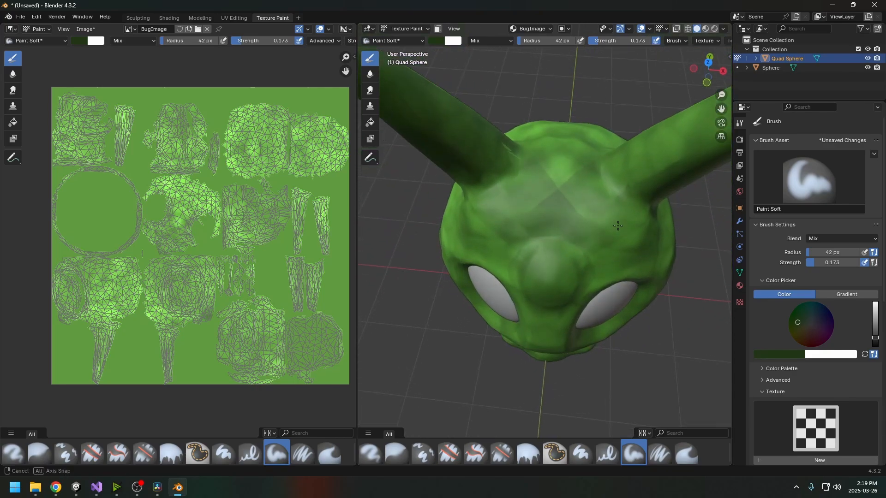
scroll(599, 217, down, 4)
key(z)
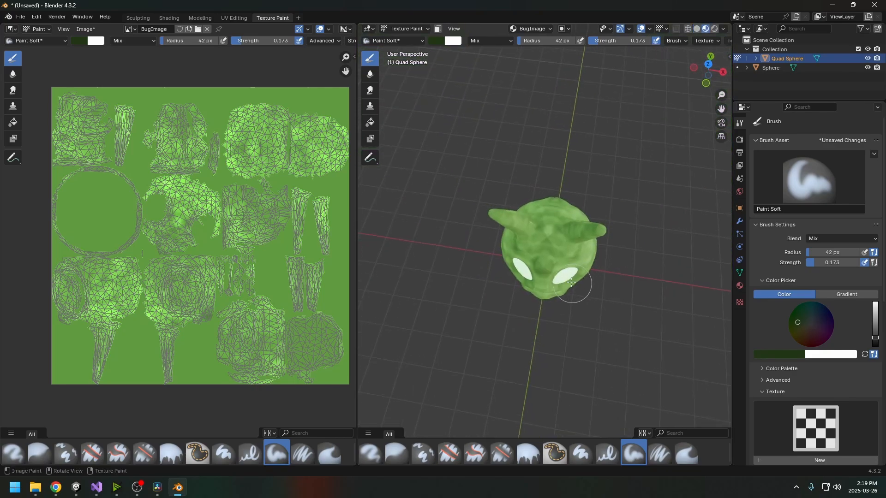
middle_drag(590, 271, 669, 153)
mouse_move(586, 164)
middle_down()
mouse_move(534, 182)
mouse_move(638, 200)
mouse_move(692, 164)
mouse_move(580, 173)
middle_up()
key(z)
click(583, 184)
Paint soft dark green shading around the bug's eyes.
scroll(579, 174, up, 4)
middle_drag(522, 221, 703, 184)
scroll(623, 236, down, 3)
middle_drag(596, 198, 627, 170)
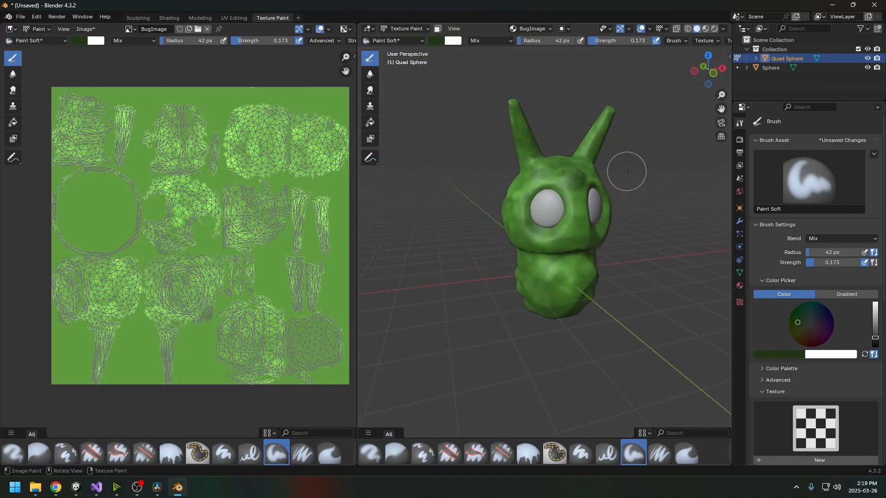
middle_drag(516, 226, 583, 233)
scroll(590, 213, up, 3)
shift+middle_drag(600, 188, 559, 226)
drag(560, 227, 557, 230)
middle_drag(557, 231, 467, 209)
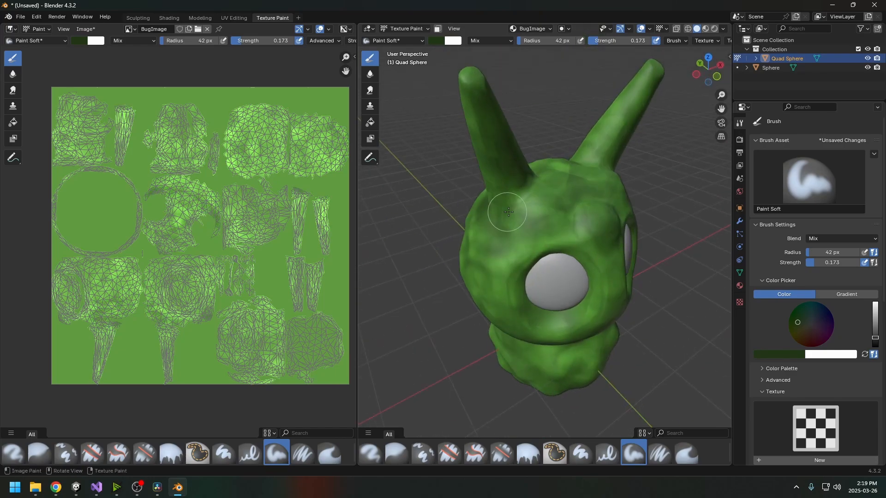
Darken the horn bases and the forehead around them with soft dark green strokes.
drag(505, 211, 512, 217)
mouse_move(511, 217)
middle_down()
mouse_move(495, 251)
mouse_move(530, 210)
mouse_move(556, 202)
middle_up()
middle_drag(552, 237, 543, 203)
drag(543, 204, 544, 205)
mouse_move(544, 205)
middle_down()
mouse_move(565, 166)
mouse_move(549, 313)
mouse_move(508, 137)
middle_up()
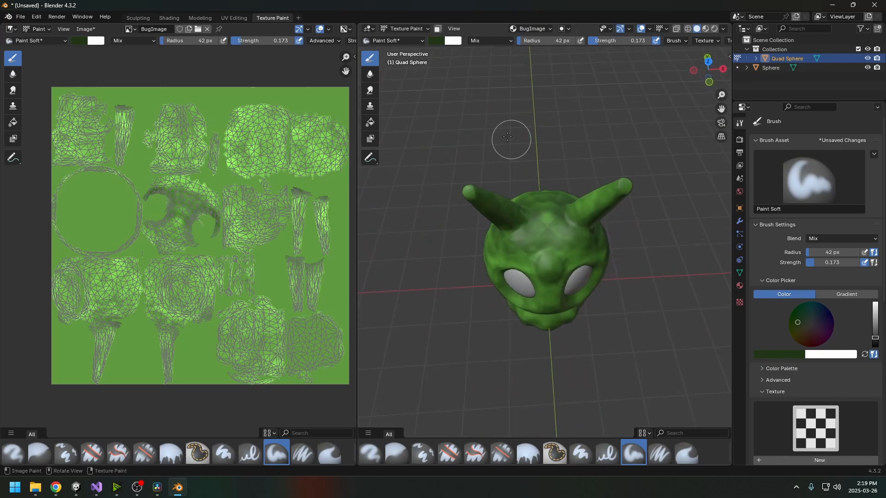
Brighten the brush colour to a medium green and blend the top of the head between the horns.
click(434, 41)
click(516, 92)
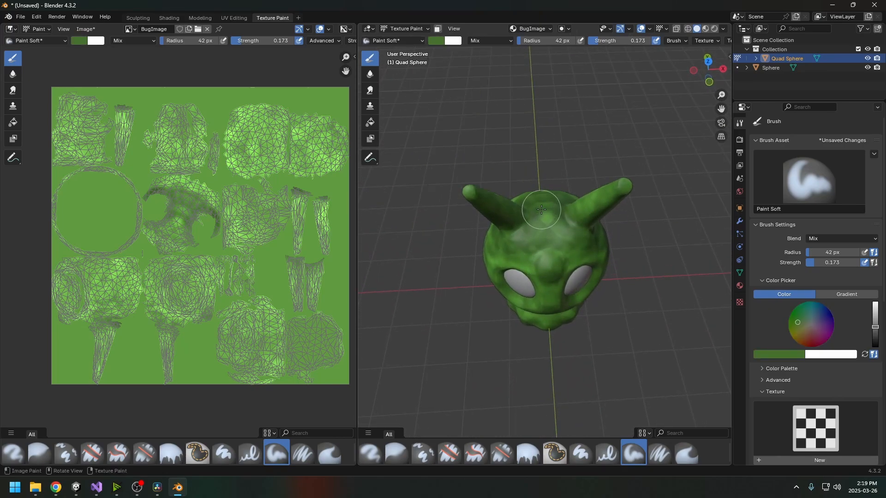
middle_drag(546, 232, 531, 281)
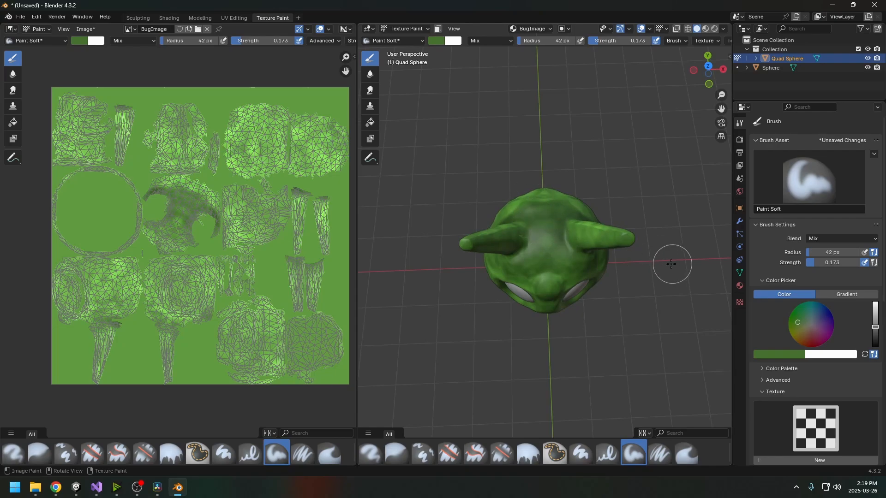
middle_drag(466, 194, 443, 105)
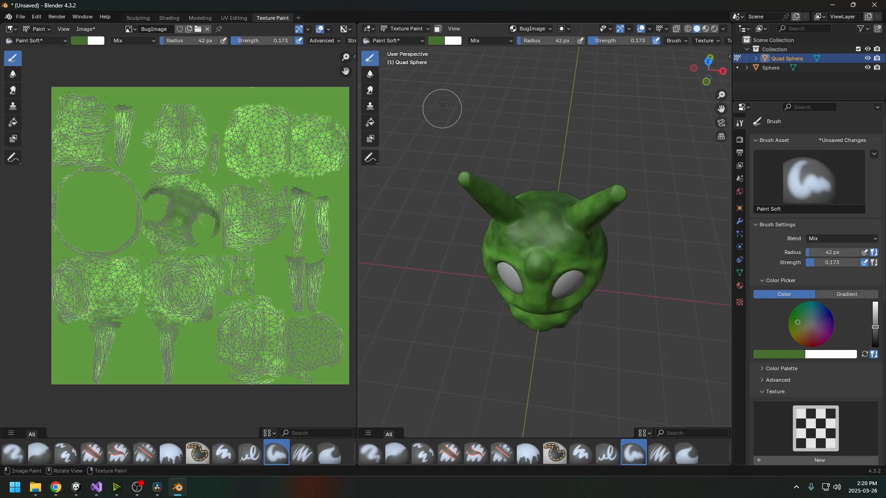
Brighten the brush colour to a lighter green and blend the shading on top of the head and around the horns.
click(434, 41)
click(511, 76)
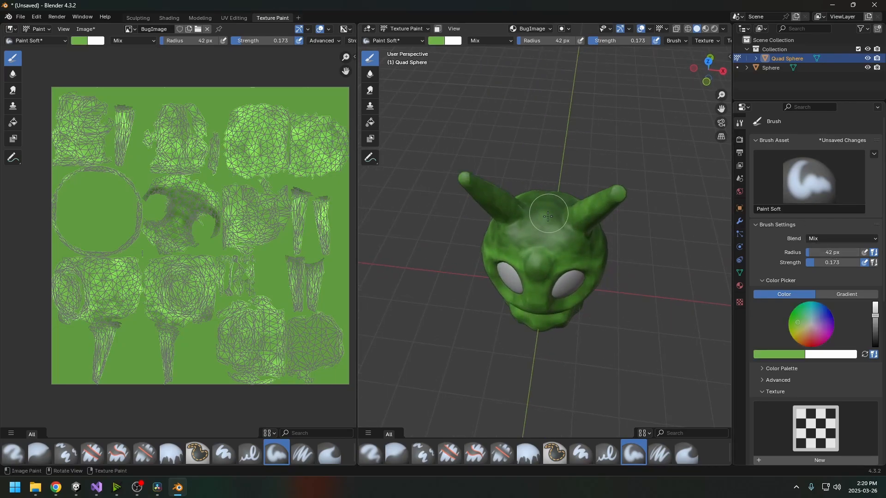
mouse_move(549, 213)
middle_down()
mouse_move(564, 230)
mouse_move(588, 233)
mouse_move(559, 206)
middle_up()
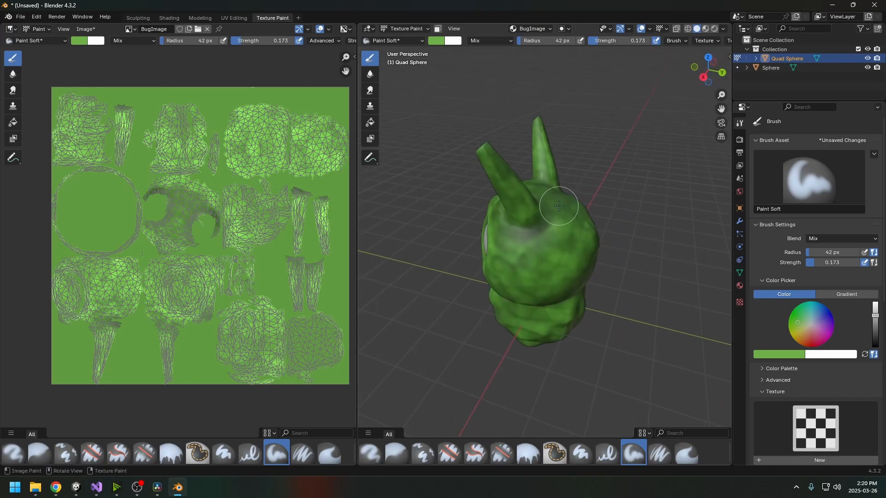
mouse_move(577, 234)
middle_down()
mouse_move(546, 192)
mouse_move(590, 230)
middle_up()
middle_drag(490, 249, 493, 202)
Smooth the painted shading on the forehead, head top and around the horn bases with the Blur brush.
click(369, 75)
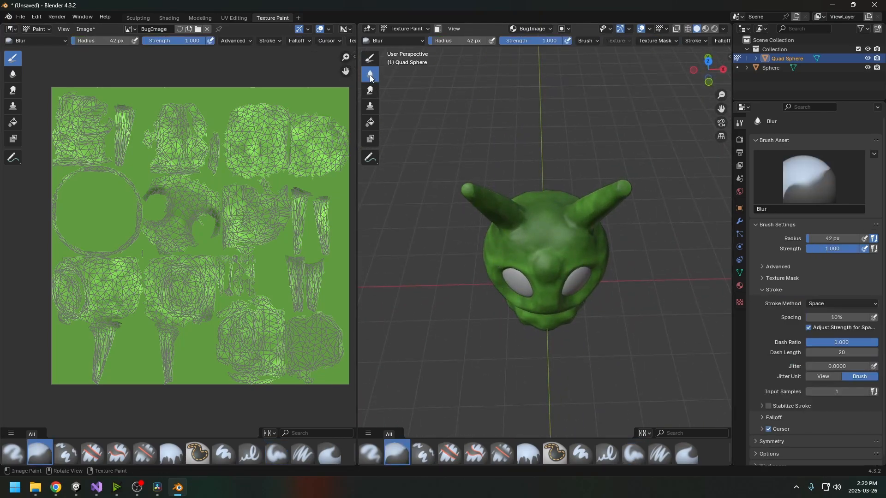
middle_drag(451, 127, 432, 114)
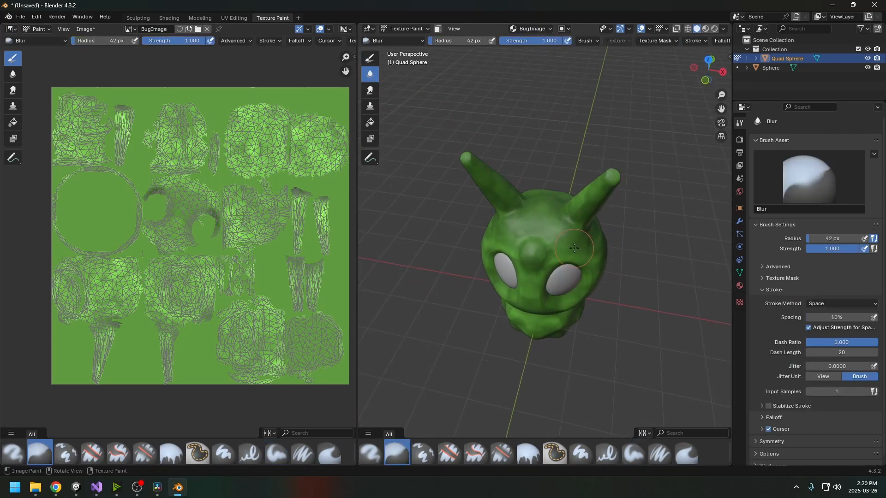
middle_drag(551, 217, 480, 253)
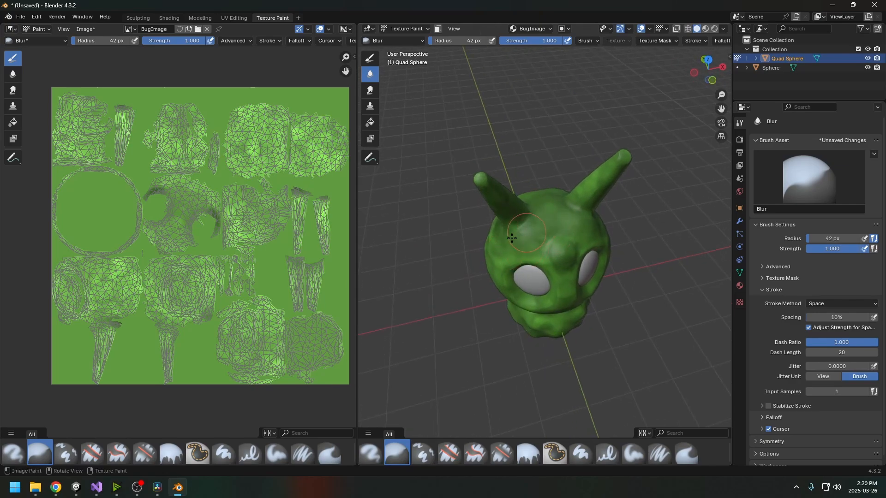
middle_drag(547, 228, 553, 230)
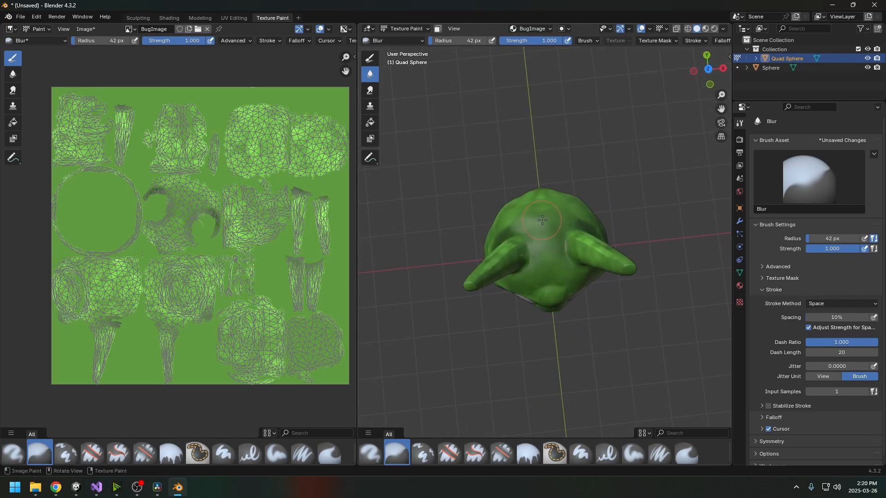
middle_drag(552, 195, 473, 185)
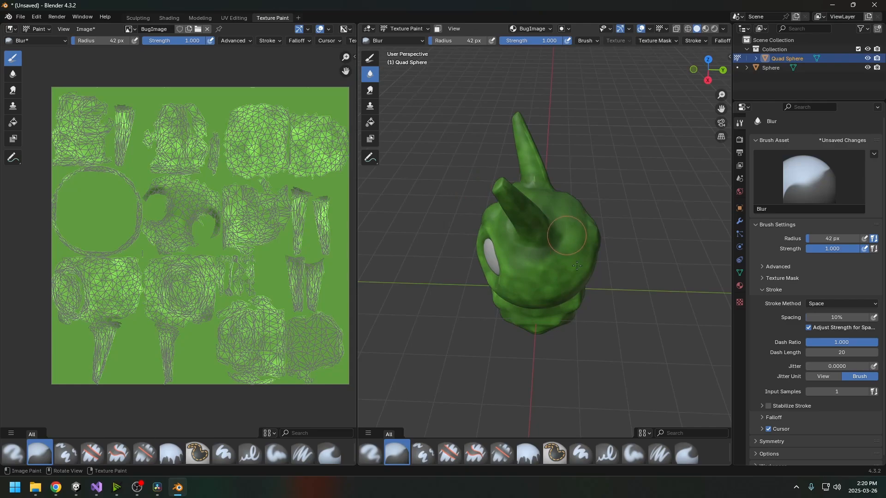
middle_drag(574, 271, 564, 244)
scroll(550, 241, down, 2)
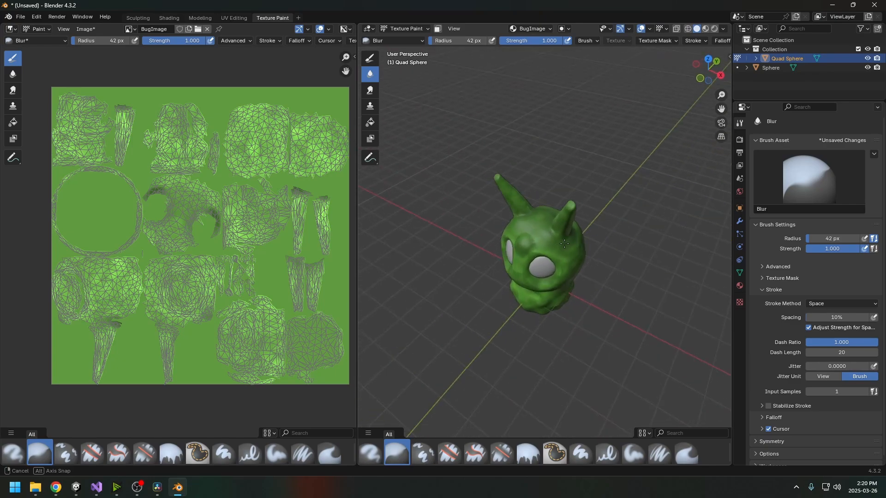
Start an FBX export of the bug and create and open a new BugTutorial folder in Downloads as its destination.
click(135, 18)
scroll(469, 257, down, 3)
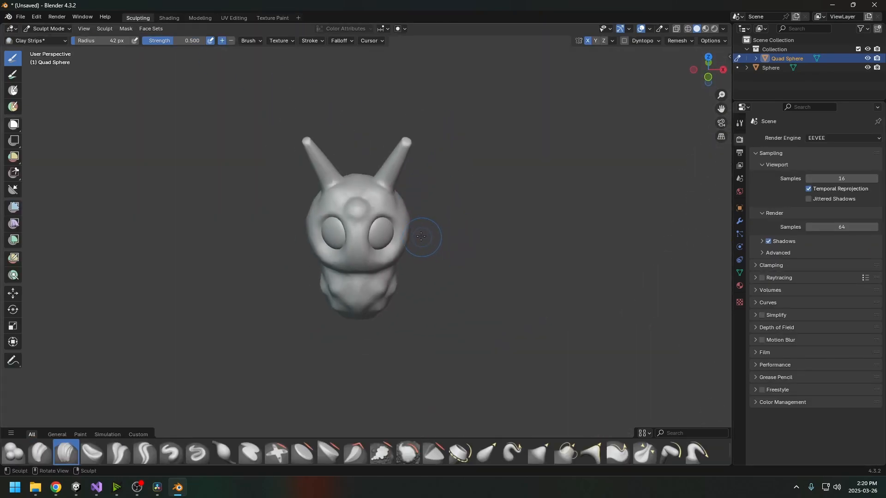
middle_drag(421, 237, 423, 251)
click(21, 17)
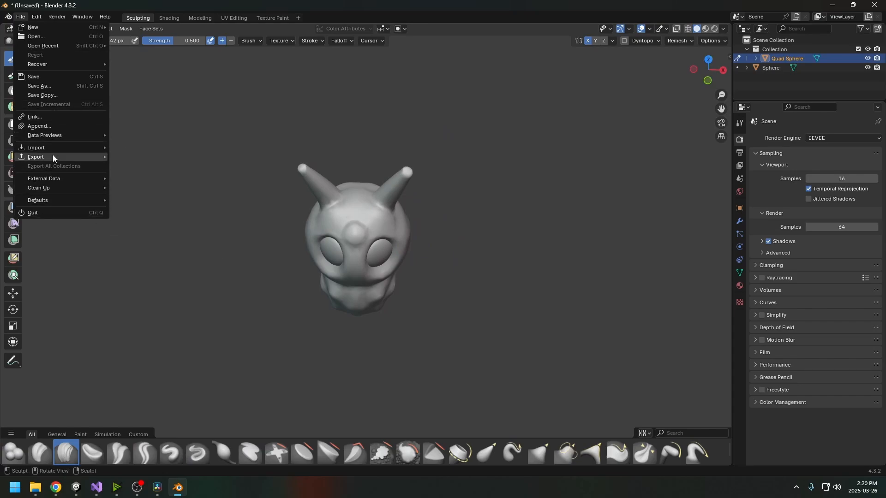
click(185, 233)
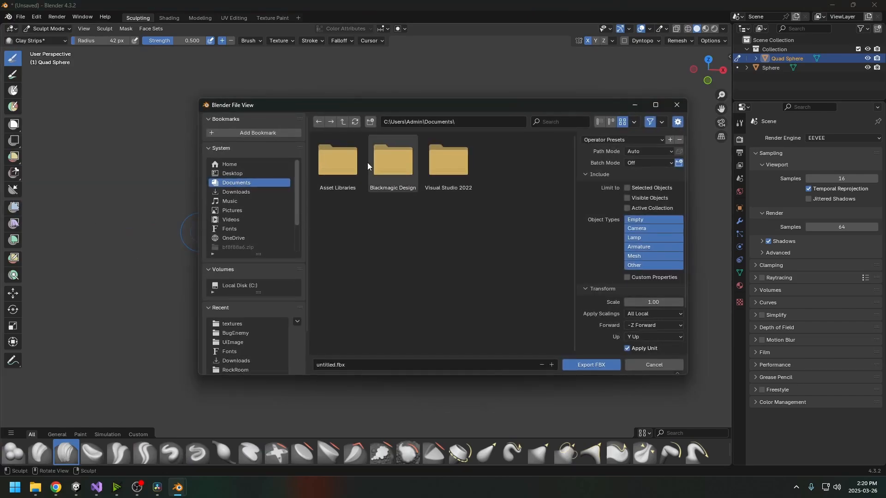
click(236, 192)
click(369, 122)
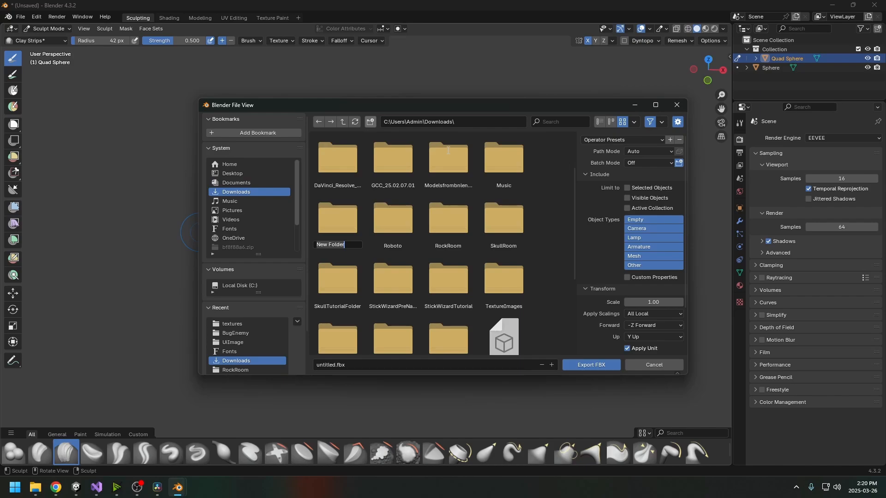
text(Bugh)
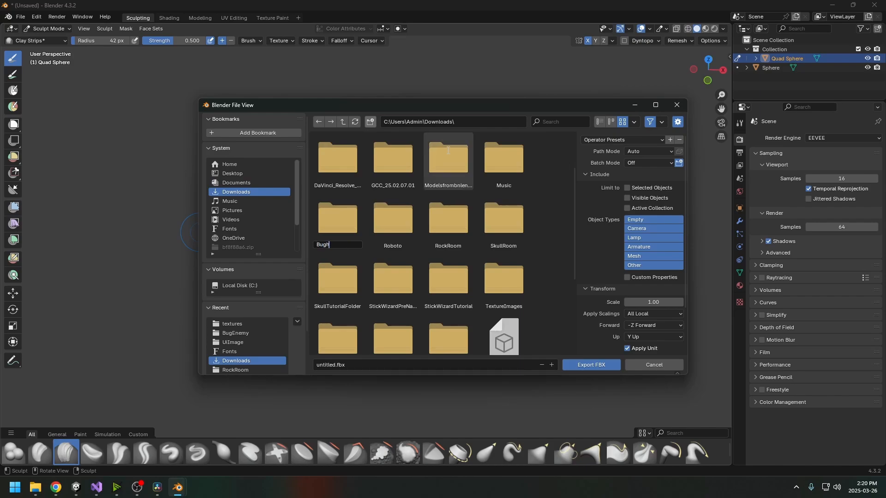
text(utorial)
key(Return)
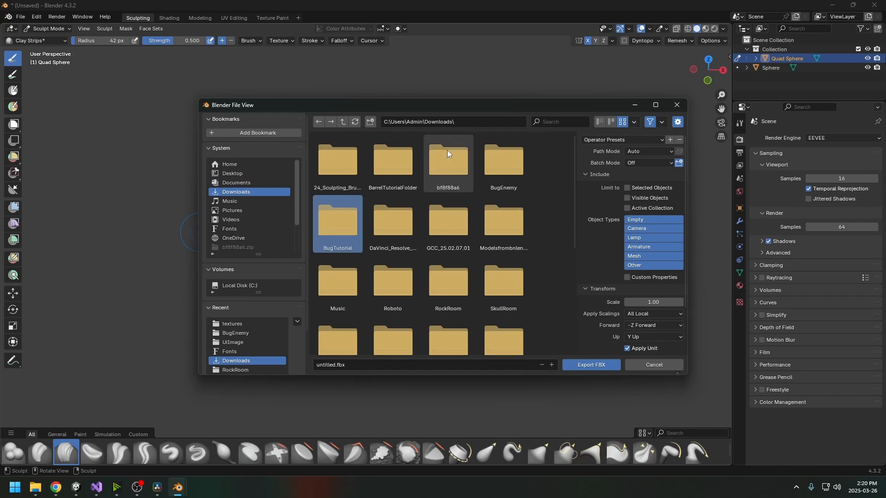
double_click(341, 223)
Name the export BugEnemy.fbx, set Apply Scalings to FBX Units Scale and export the file.
click(333, 365)
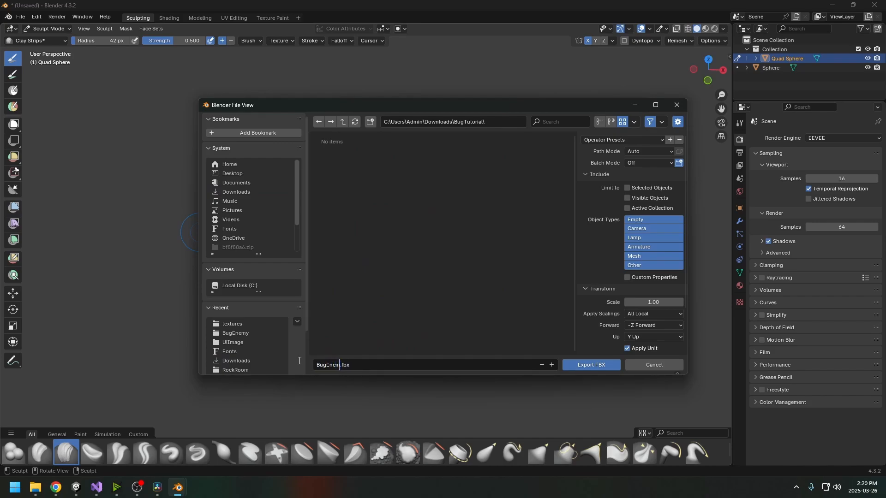
click(655, 313)
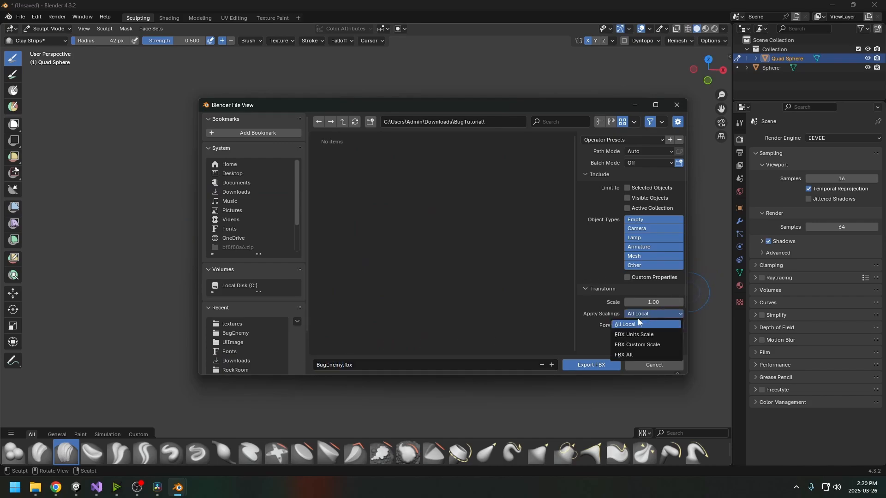
click(633, 333)
scroll(631, 321, down, 4)
click(592, 364)
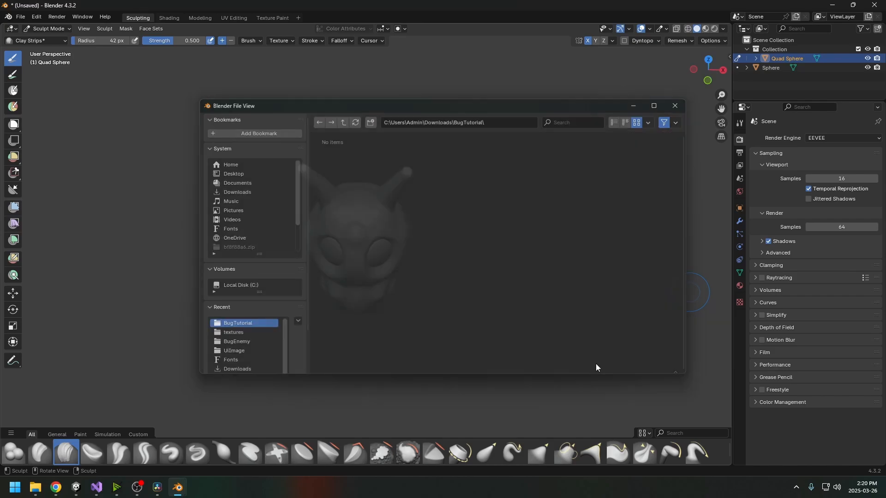
Save the painted texture as BugImage.png in the BugTutorial folder in Downloads.
click(261, 18)
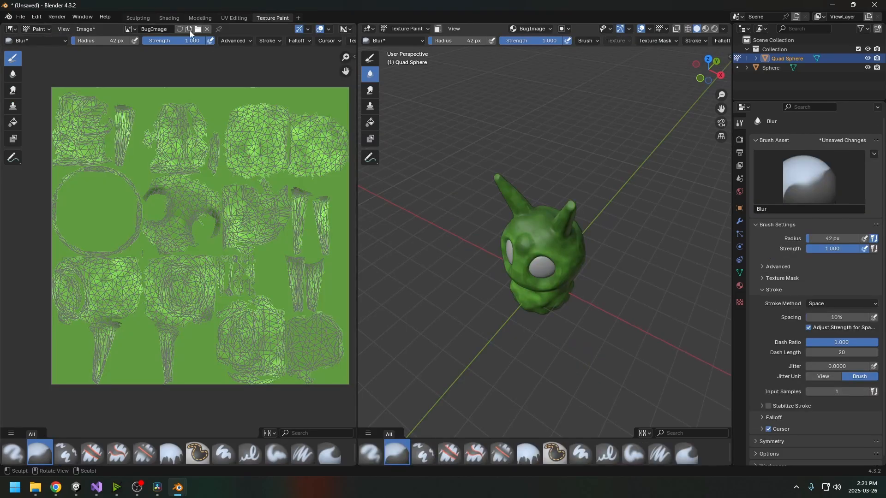
click(87, 29)
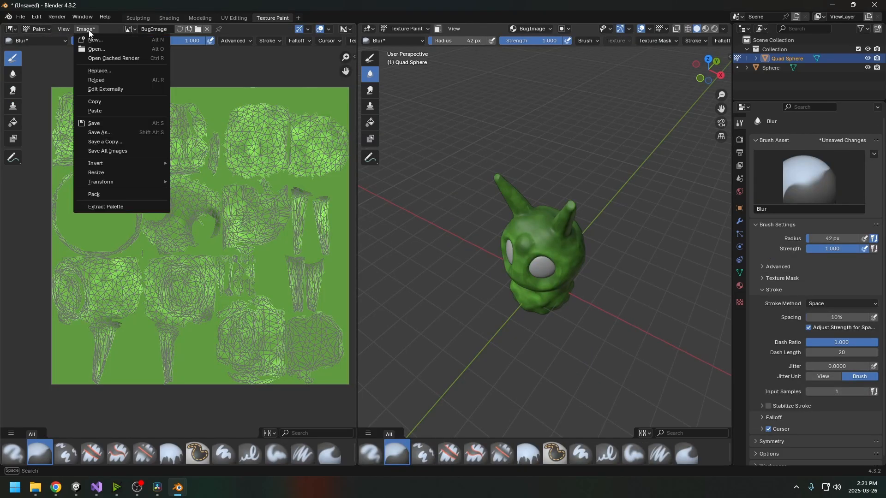
click(98, 134)
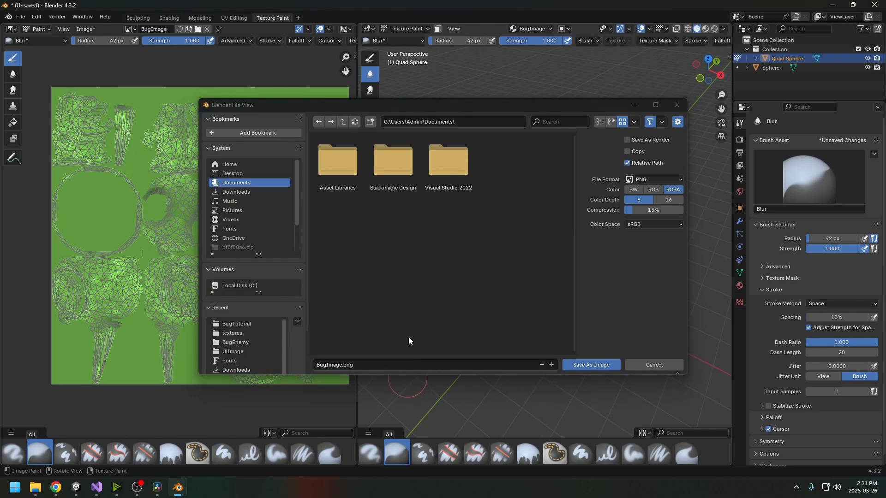
click(234, 192)
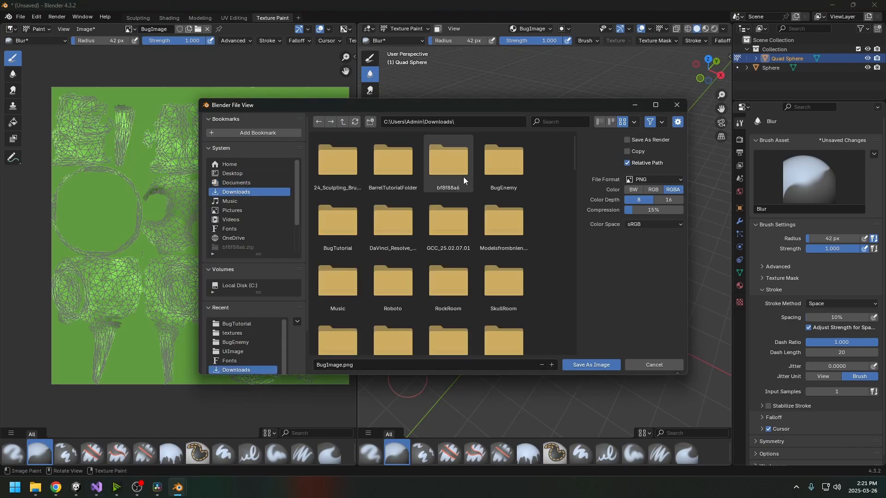
click(496, 171)
key(BackSpace)
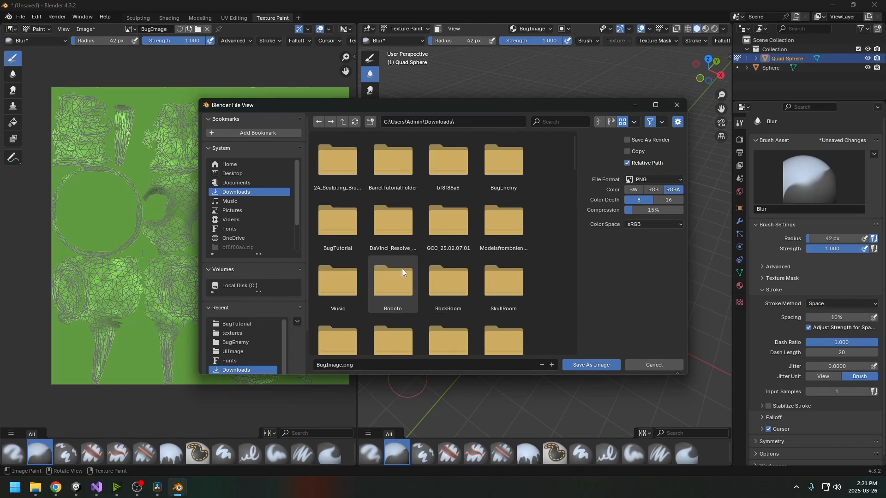
double_click(342, 245)
click(592, 365)
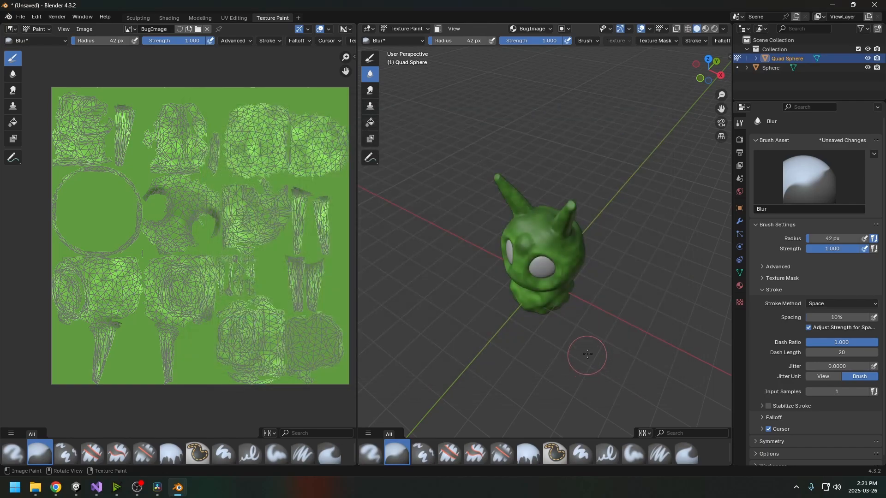
mouse_move(630, 308)
middle_down()
mouse_move(646, 295)
mouse_move(669, 317)
mouse_move(663, 273)
middle_up()
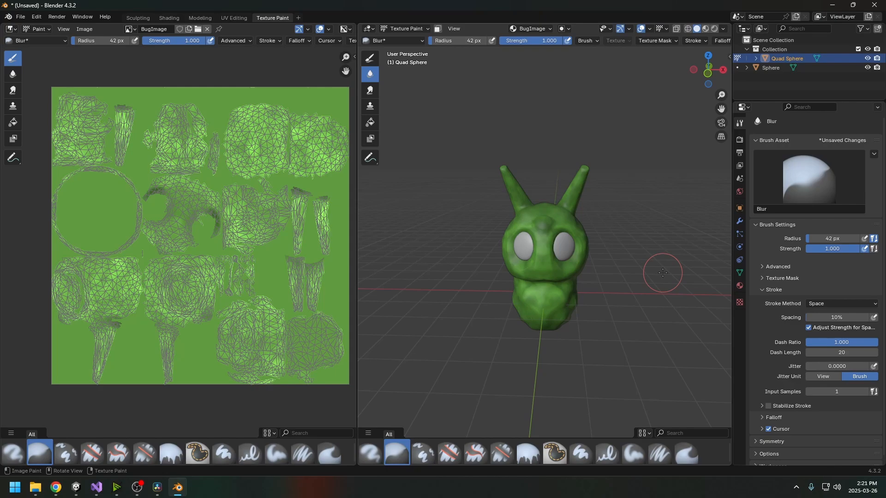
middle_drag(629, 182, 572, 191)
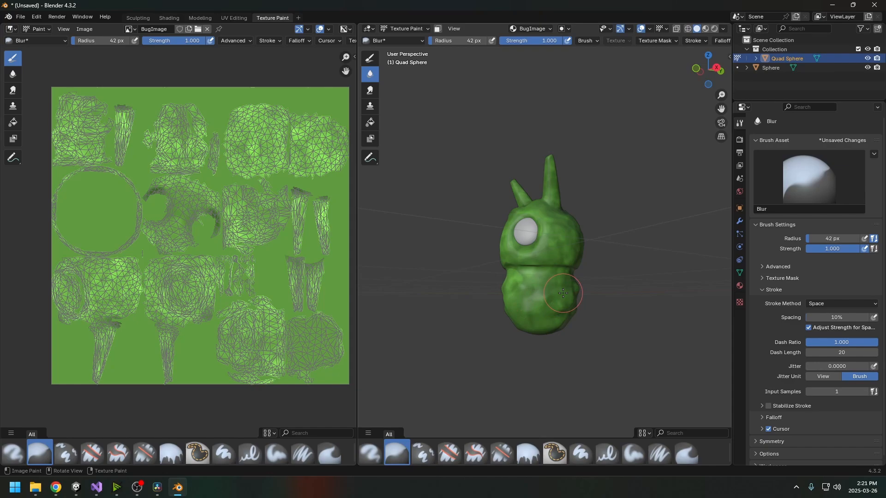
middle_drag(646, 259, 726, 277)
click(134, 17)
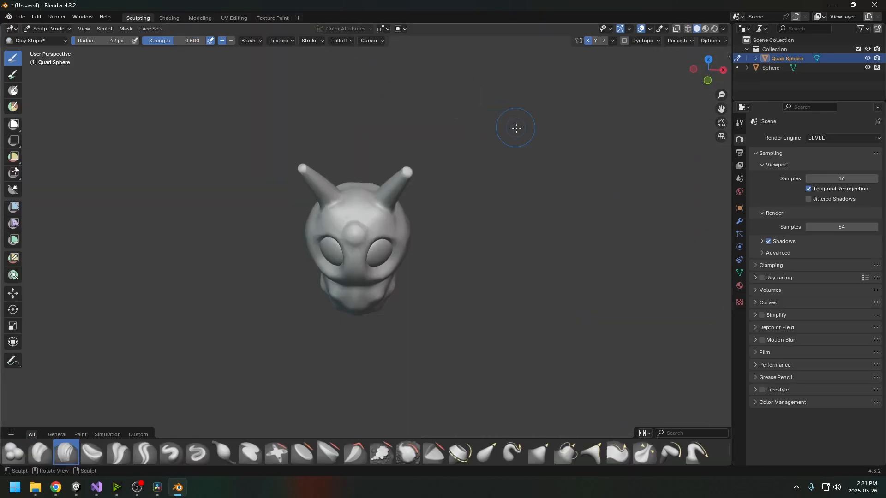
middle_drag(576, 238, 558, 219)
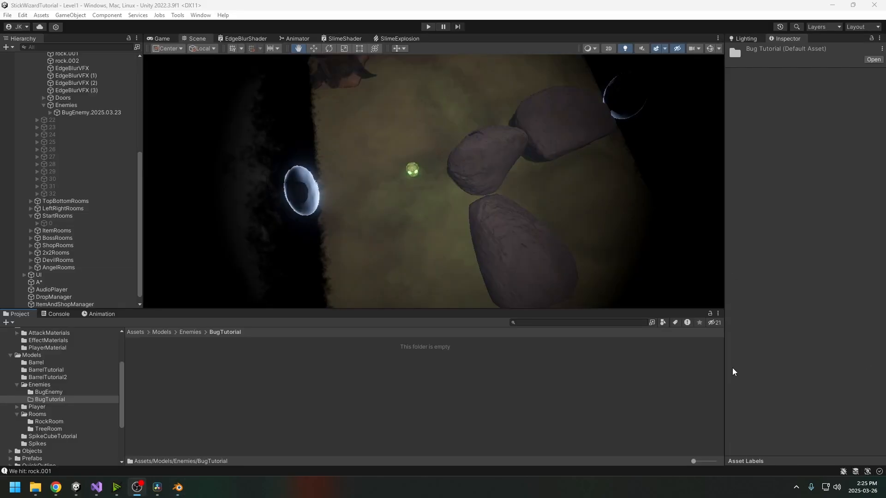
In Unity, import BugImage and BugEnemy.fbx from Downloads > BugTutorial into the project's Assets > Models > Enemies > BugTutorial folder.
click(36, 488)
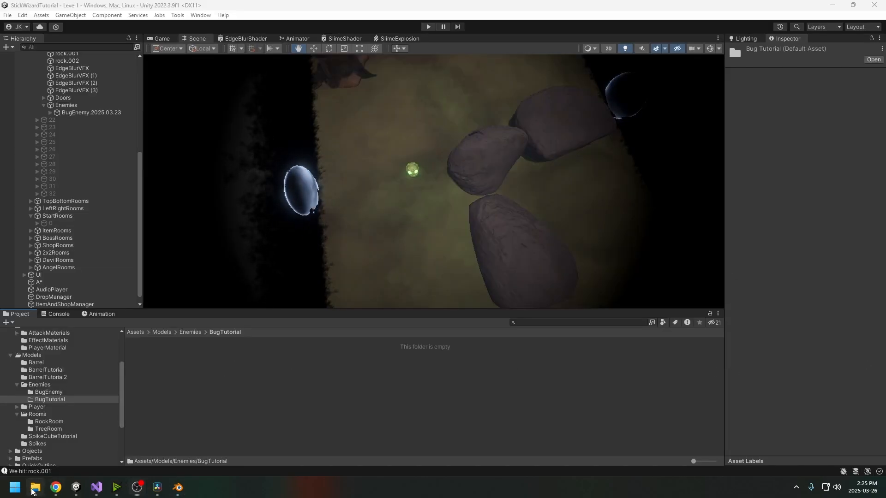
click(328, 257)
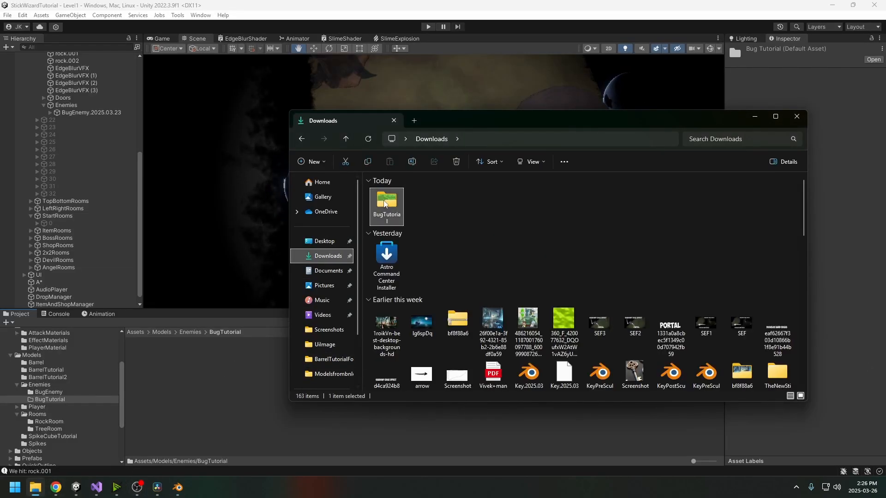
double_click(387, 205)
key(ctrl+a)
drag(398, 219, 215, 377)
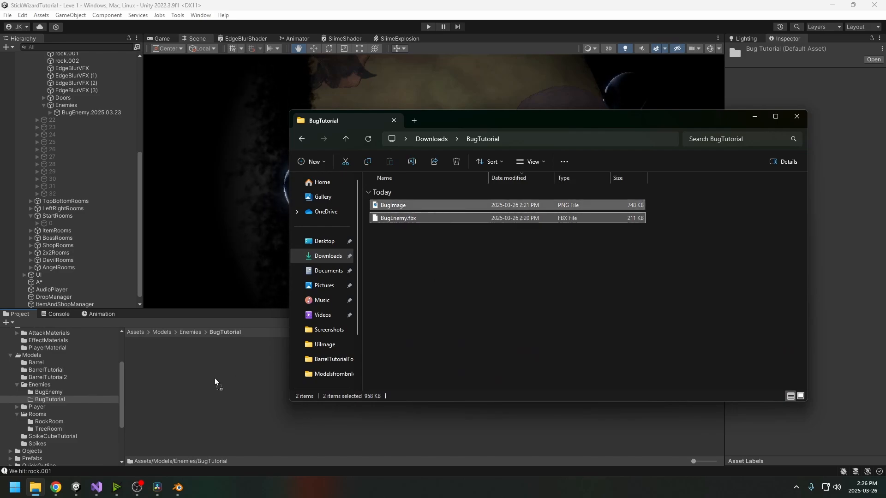
click(164, 364)
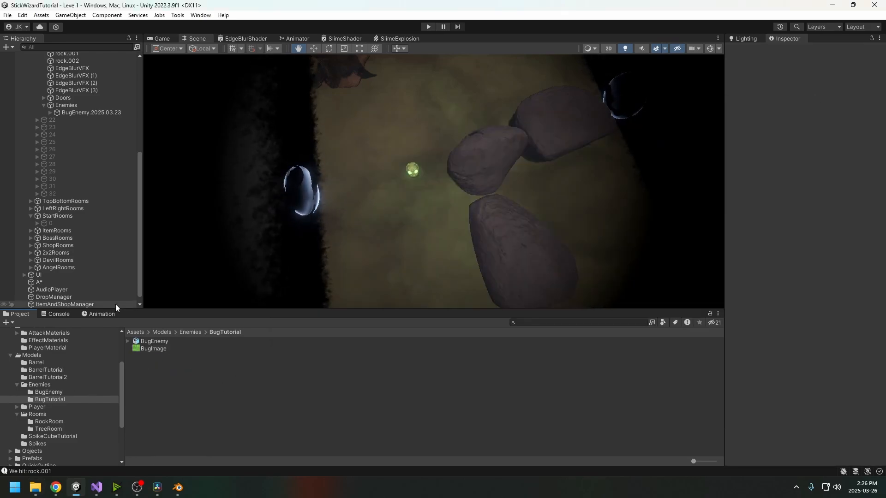
Collapse the room and level groups in the hierarchy and add the imported BugEnemy model to the Level1 scene.
scroll(46, 138, up, 3)
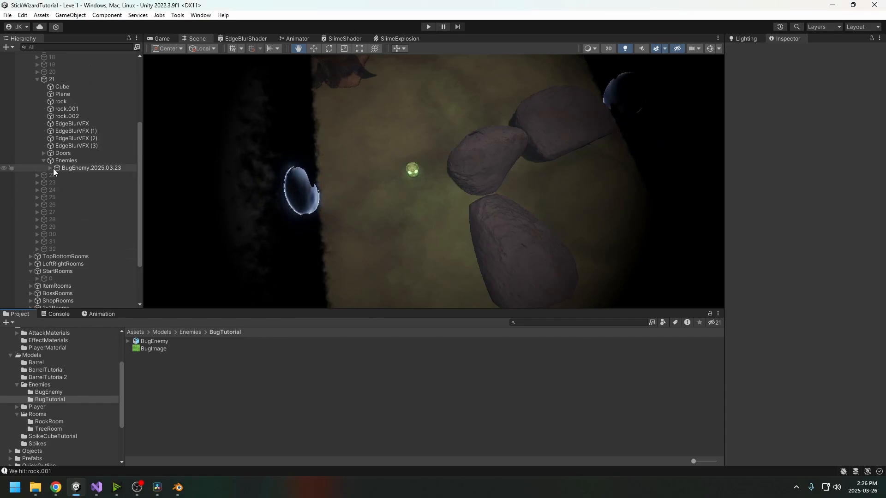
click(31, 78)
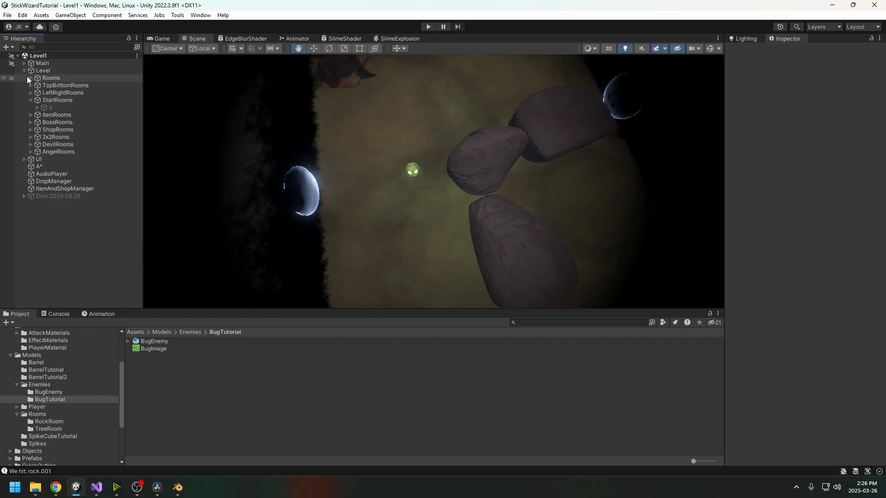
click(24, 71)
drag(155, 343, 81, 185)
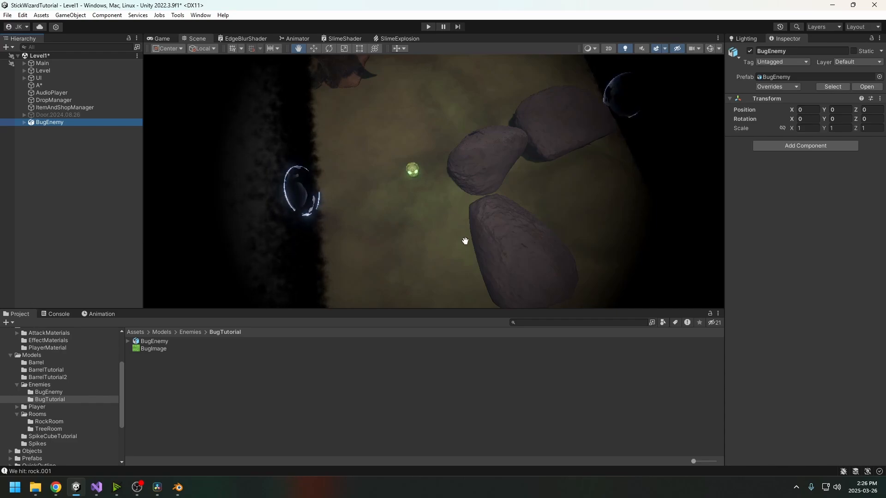
alt+drag(465, 240, 268, 217)
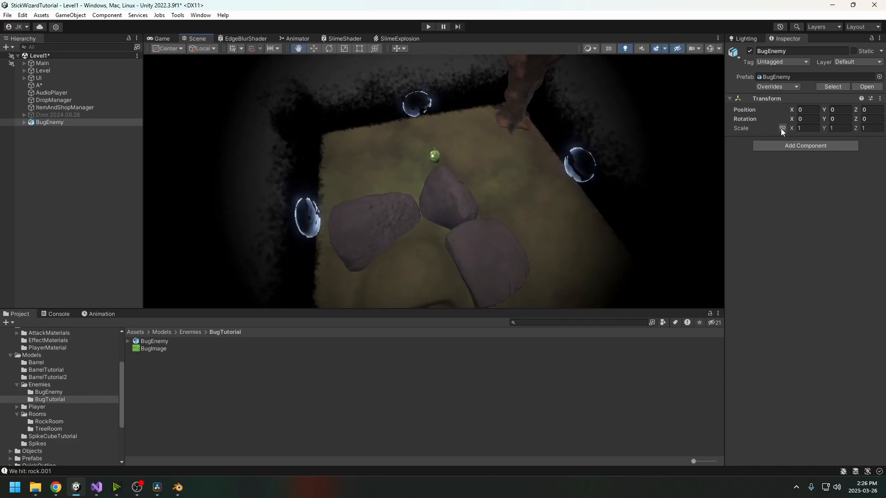
Move BugEnemy onto the open ground near the existing green bug, at about X -52.2, Y 7.9, Z -25.6.
drag(482, 179, 520, 212)
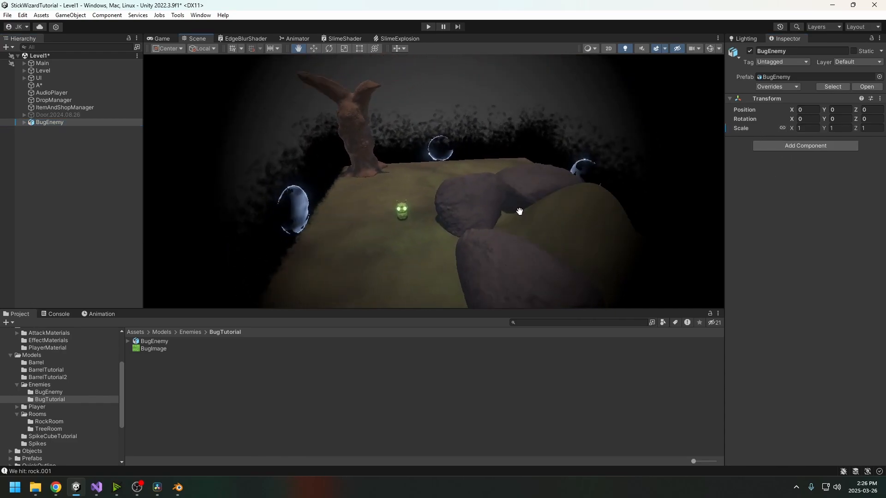
alt+drag(359, 155, 283, 91)
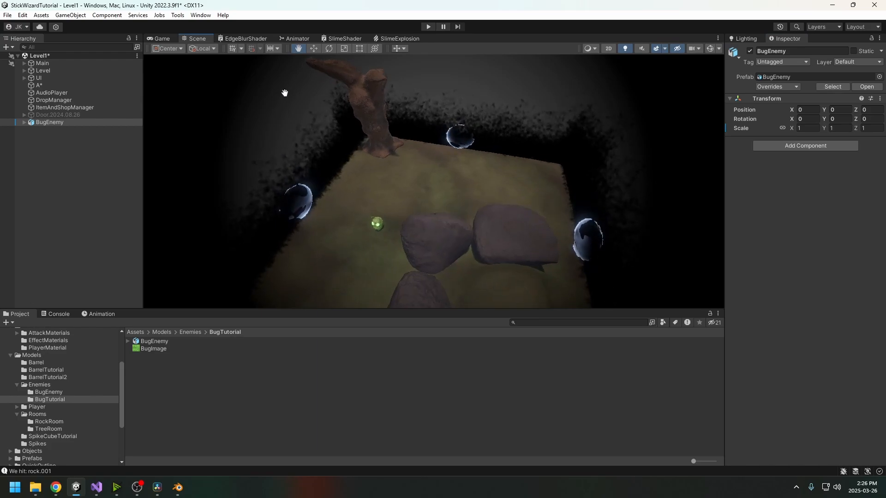
click(314, 49)
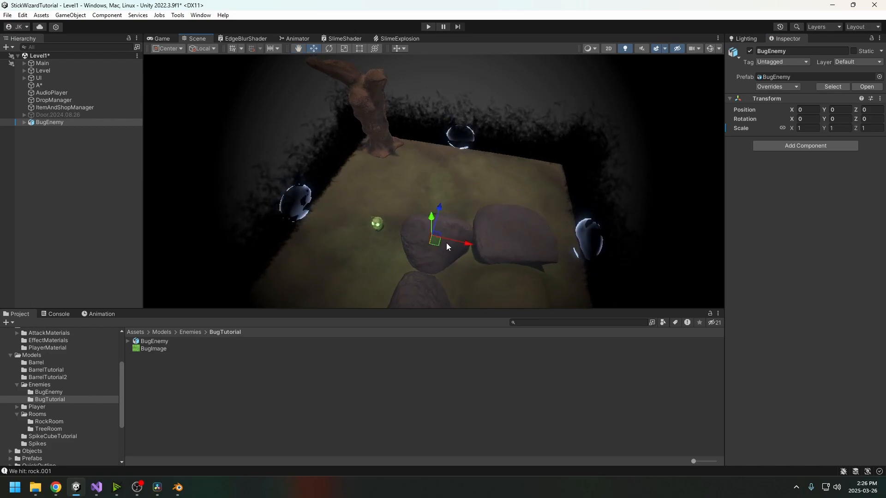
drag(436, 241, 347, 260)
alt+drag(379, 248, 415, 244)
scroll(415, 243, up, 6)
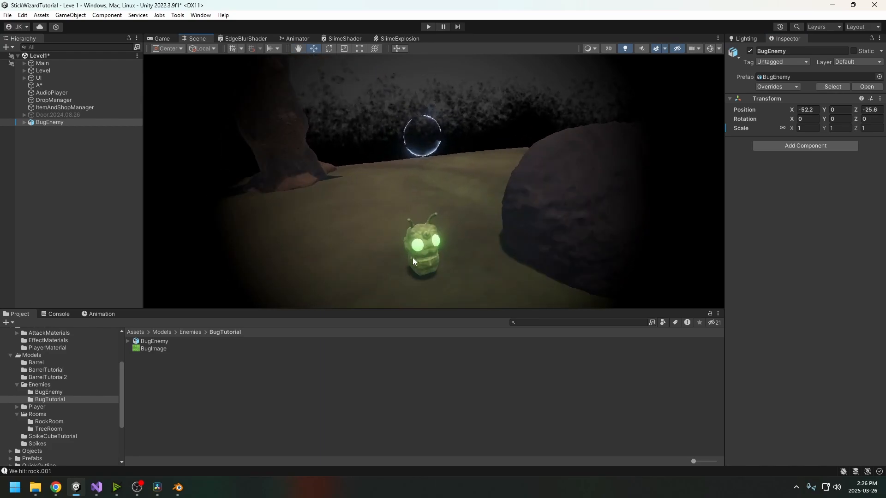
alt+drag(400, 135, 668, 166)
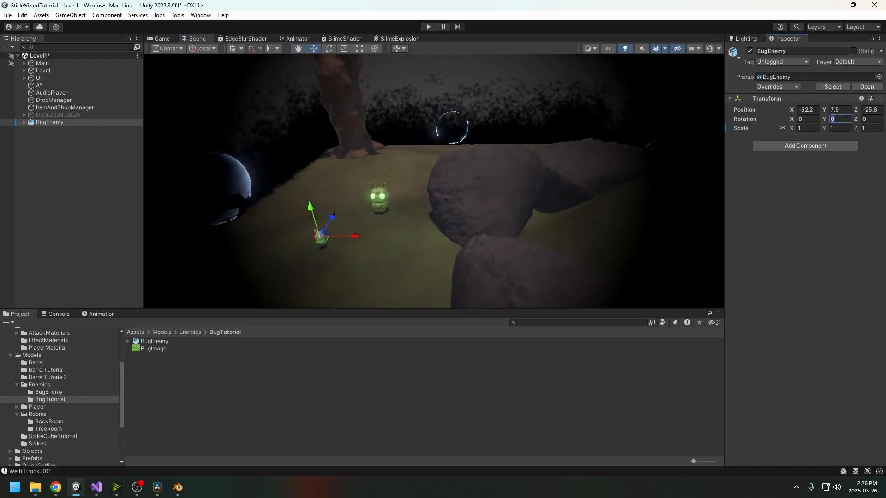
Set BugEnemy's Y rotation to 180 and its uniform scale to 2.
click(837, 119)
text(180)
key(Return)
key(f)
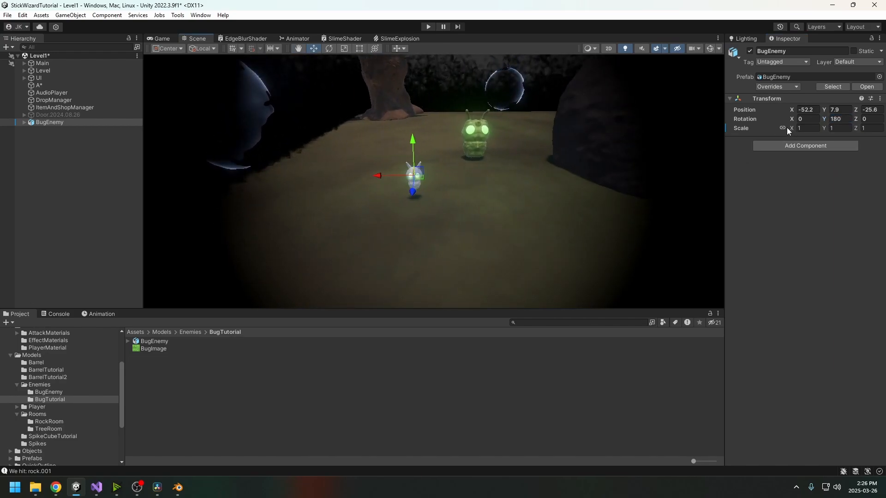
click(806, 129)
text(2)
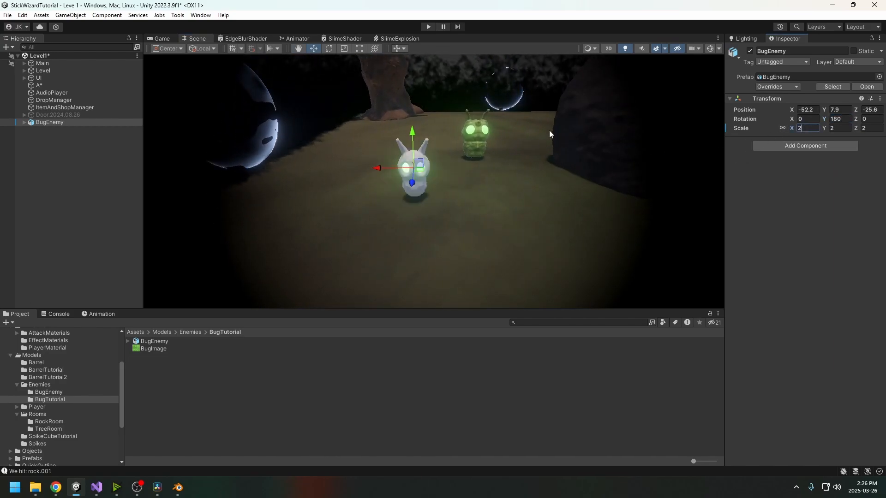
mouse_move(549, 134)
alt+mouse_down()
mouse_move(505, 142)
mouse_move(556, 128)
alt+mouse_up()
scroll(555, 128, up, 3)
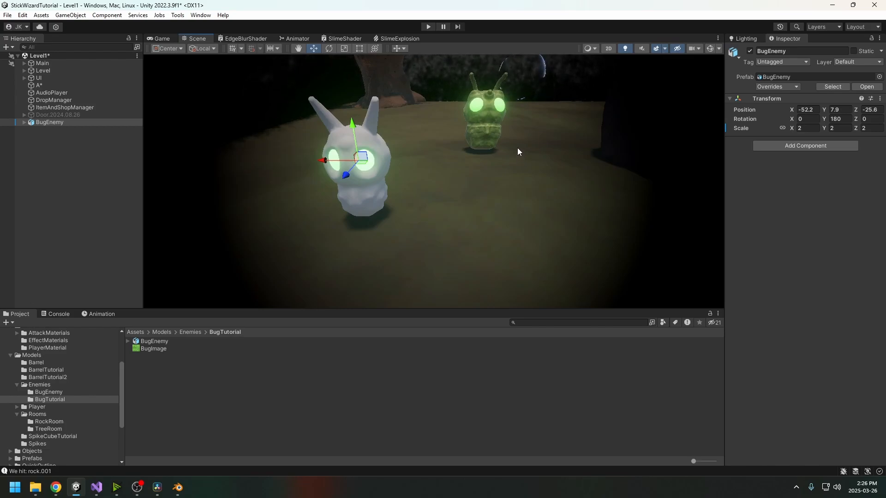
alt+drag(476, 143, 516, 137)
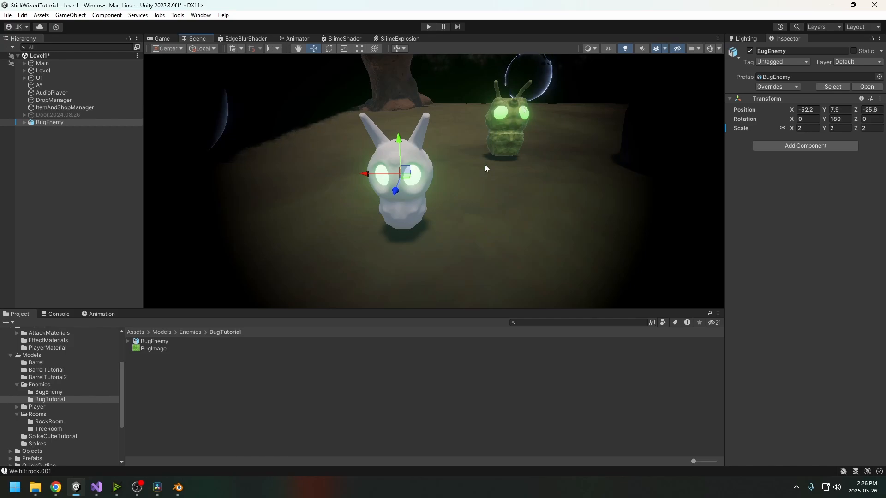
Create a new material named BugMaterial in the BugTutorial folder.
right_click(148, 370)
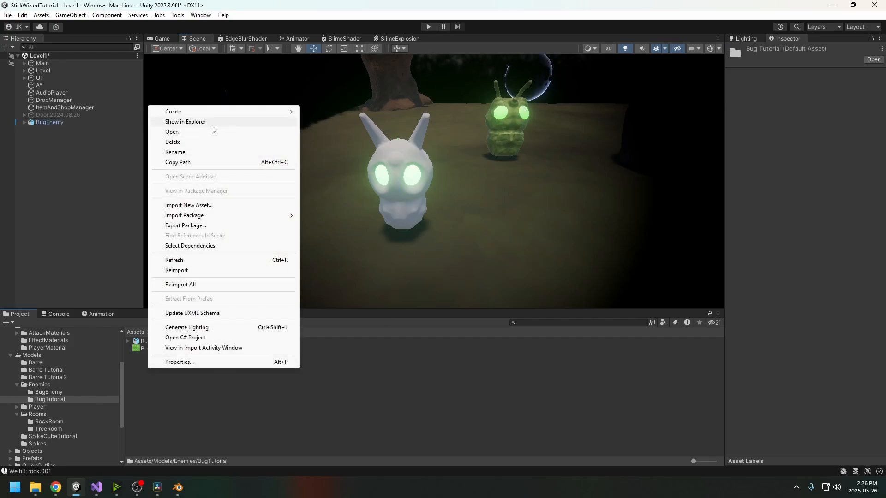
mouse_move(185, 111)
click(327, 329)
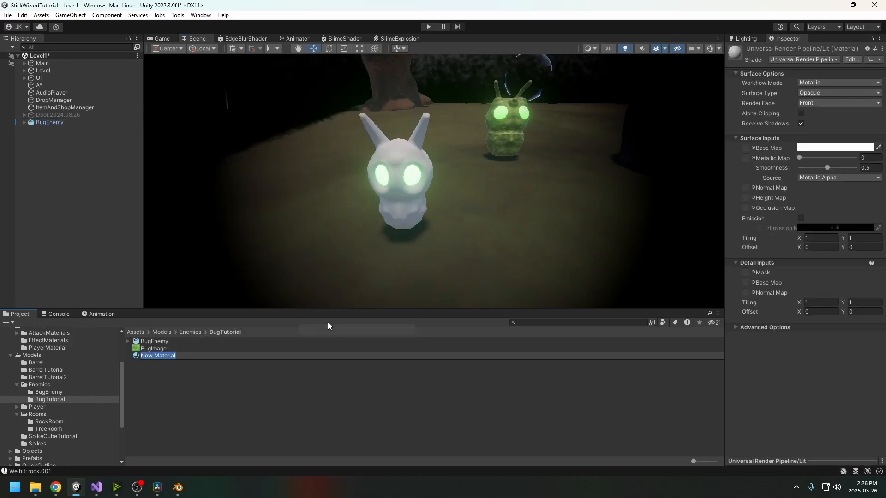
text(Bug)
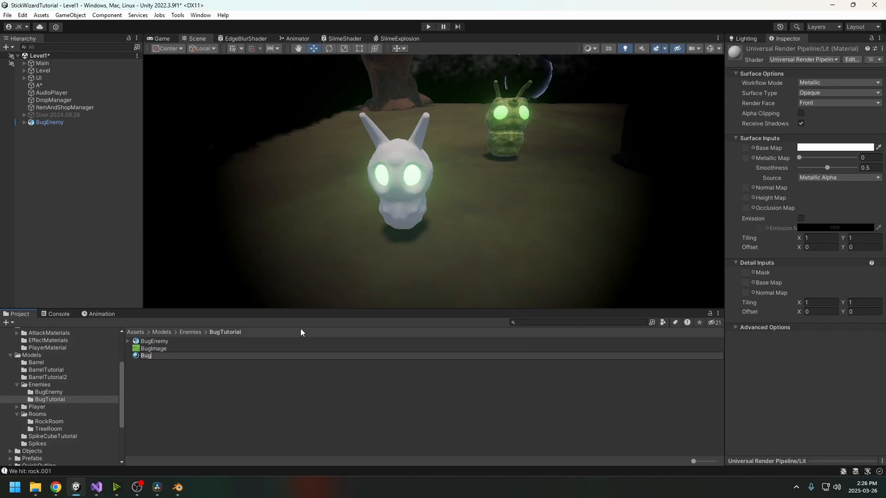
text(Ma)
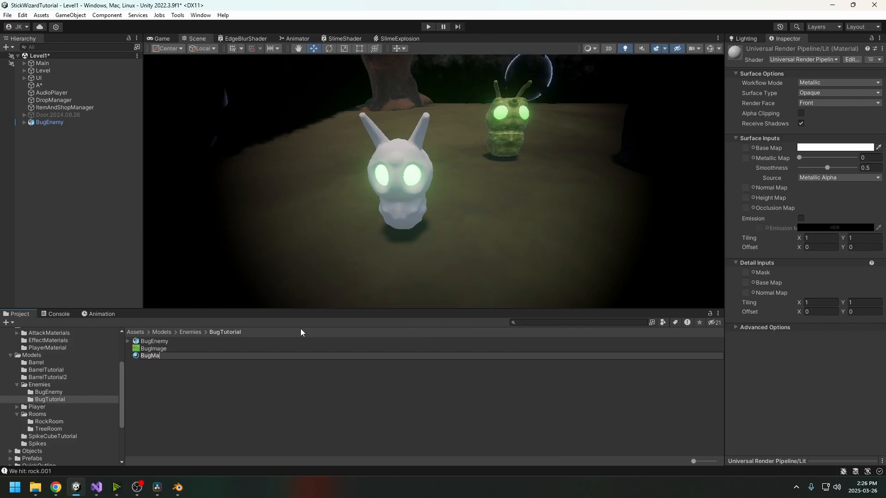
text(terial)
key(Return)
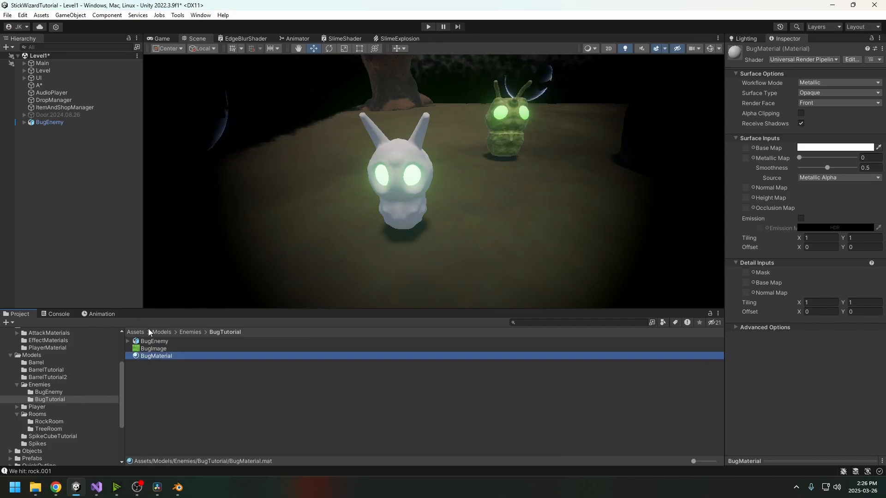
Assign BugImage as BugMaterial's base map and apply the material to the white bug model in the scene.
drag(152, 348, 747, 149)
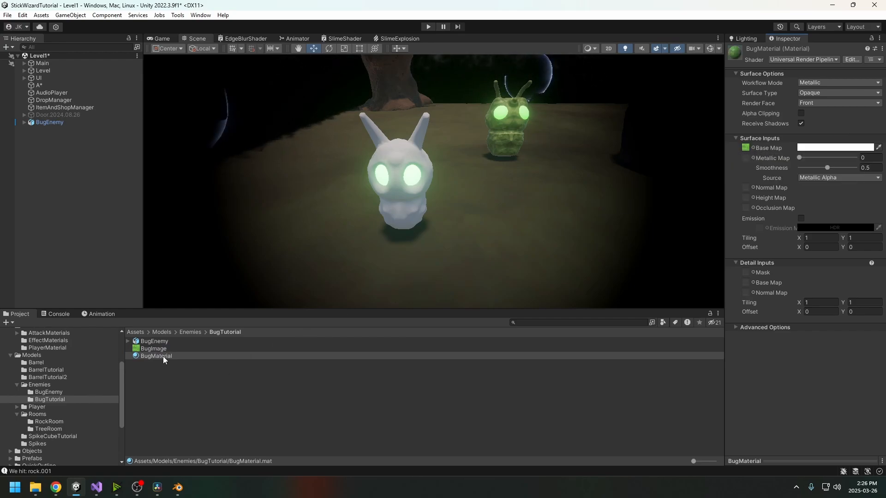
drag(163, 356, 437, 247)
right_drag(447, 176, 428, 235)
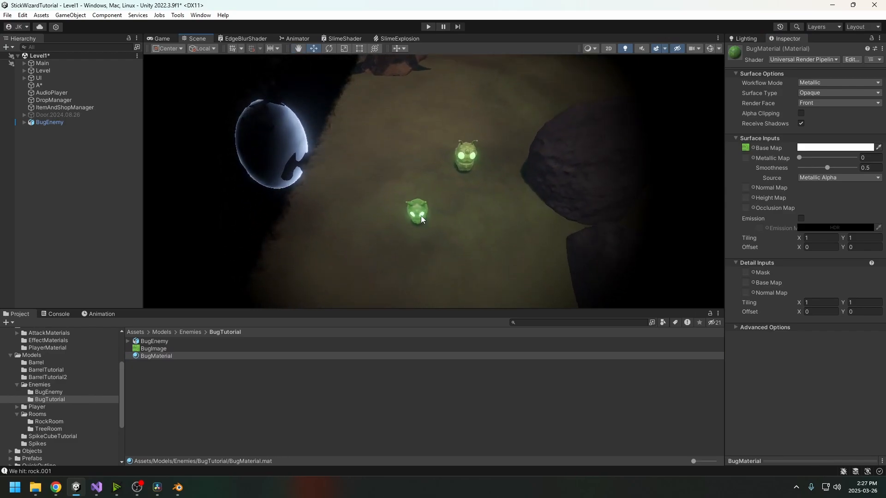
scroll(457, 228, up, 5)
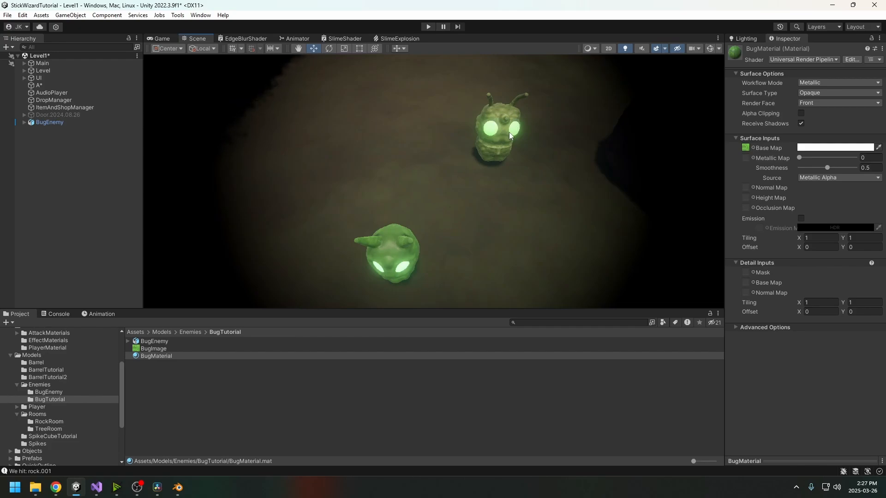
mouse_move(492, 187)
middle_down()
mouse_move(455, 234)
mouse_move(486, 184)
middle_up()
scroll(470, 203, down, 3)
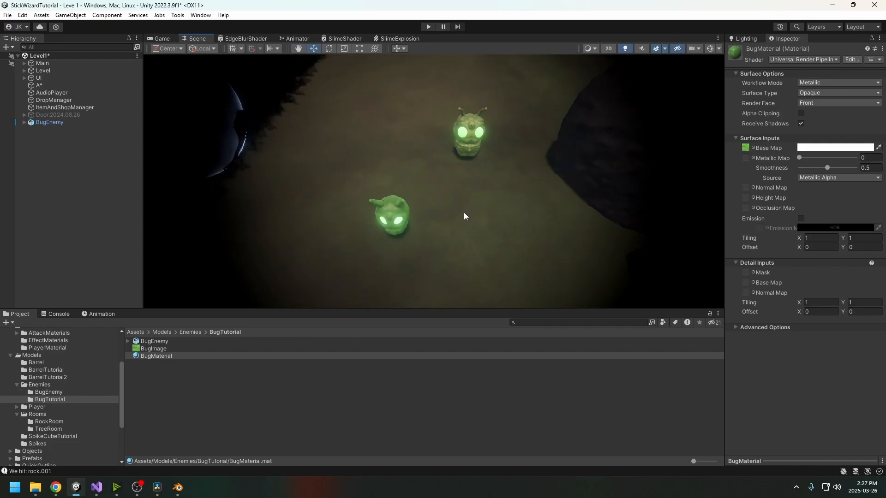
Check the textured bug in the Game view and select BugEnemy in the hierarchy.
click(161, 39)
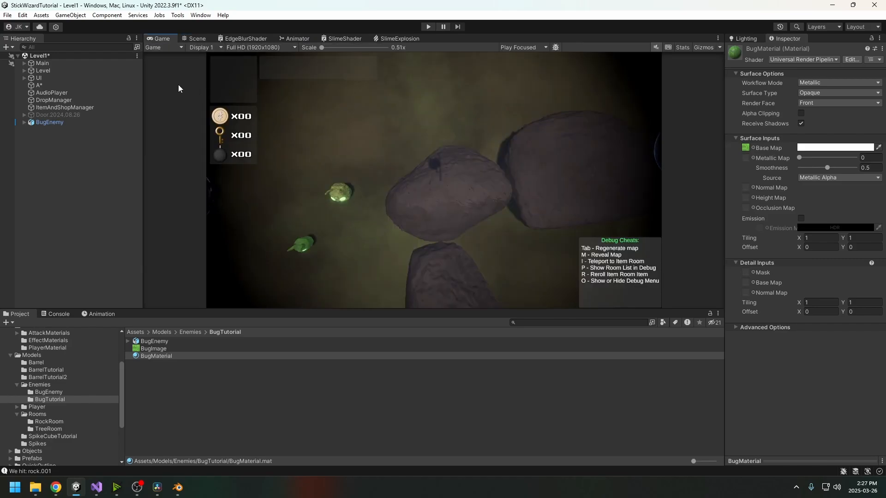
click(54, 123)
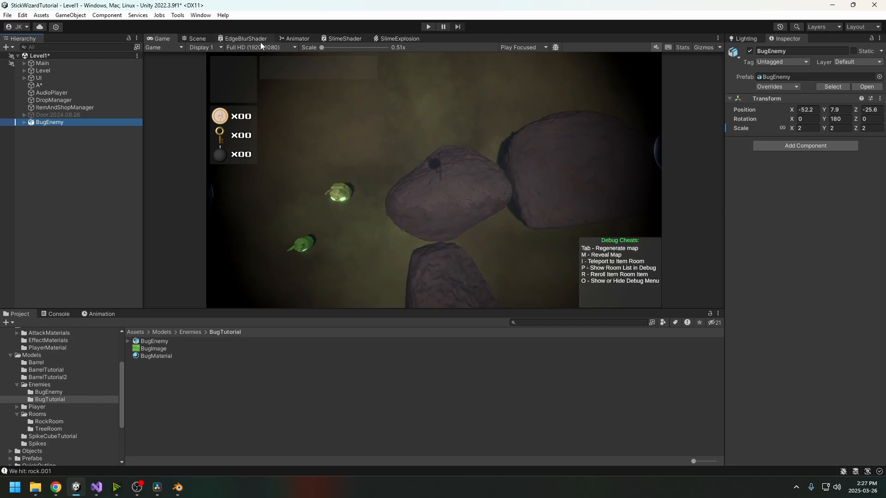
Move BugEnemy beside the existing bug at about X -16.4, Z 15.9, and scale it uniformly to 2.5.
click(196, 39)
drag(414, 280, 518, 167)
click(163, 38)
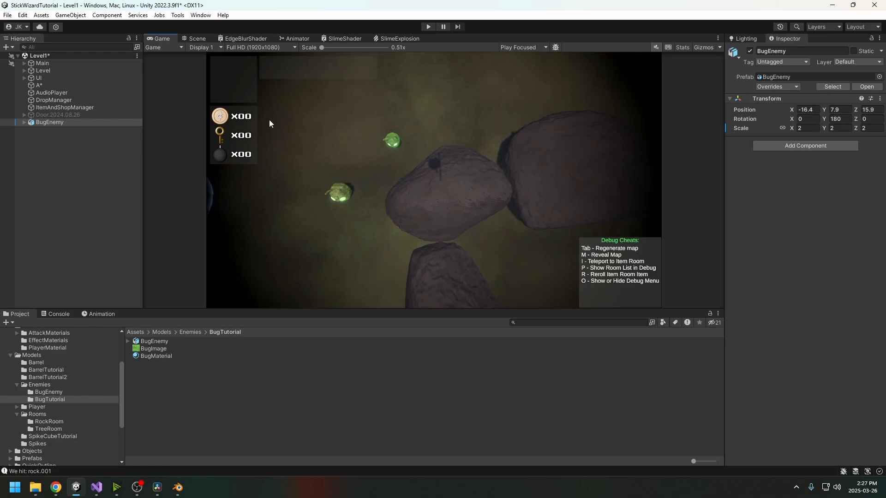
click(54, 122)
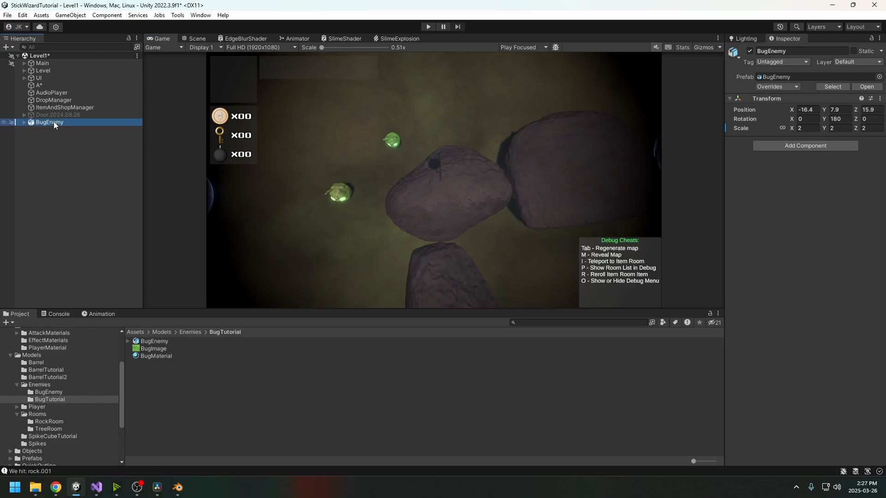
drag(792, 134, 804, 132)
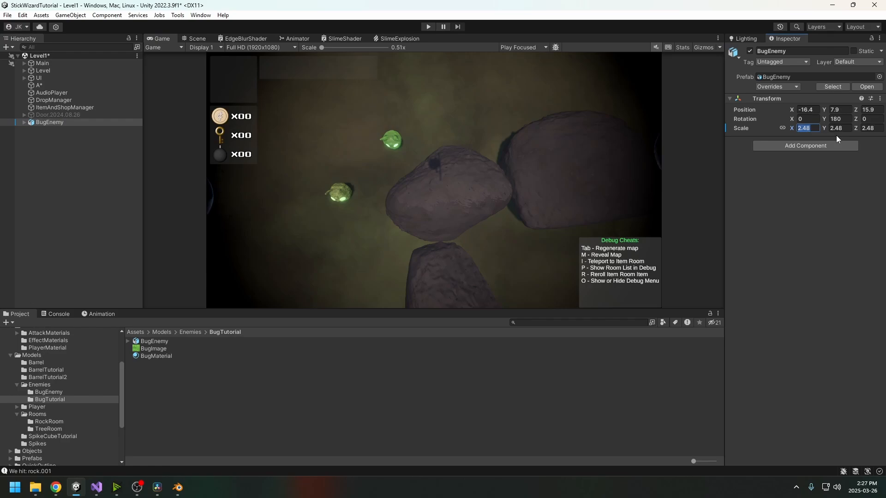
text(2.5)
Reduce the smoothness of BugMaterial to about 0.155.
click(157, 357)
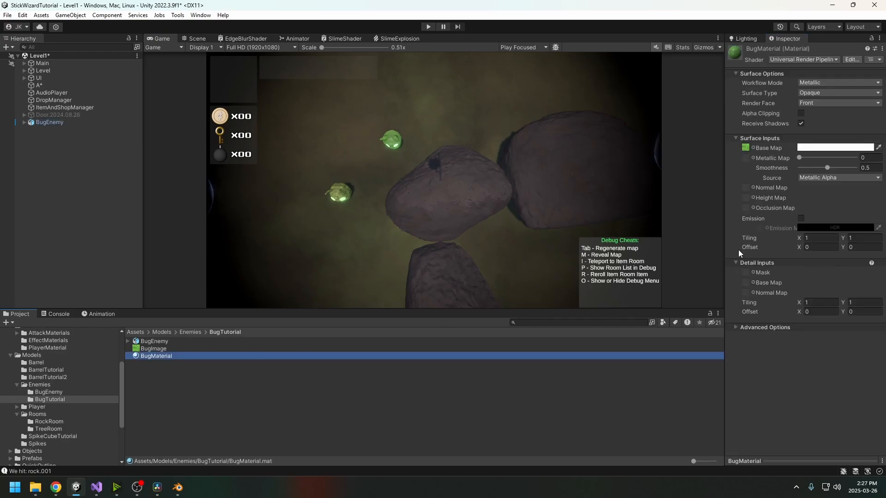
drag(829, 168, 757, 151)
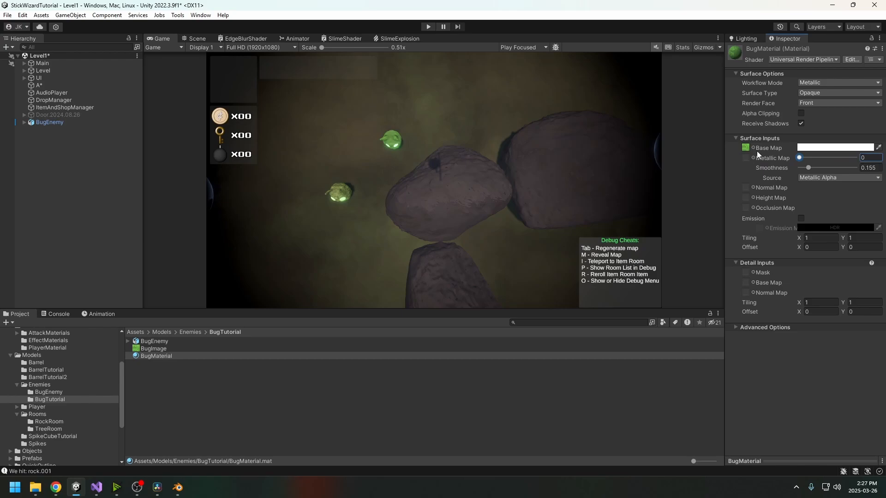
click(810, 152)
click(807, 181)
mouse_move(813, 206)
mouse_down()
mouse_move(840, 195)
mouse_move(859, 222)
mouse_move(825, 225)
mouse_move(822, 207)
mouse_move(776, 159)
mouse_up()
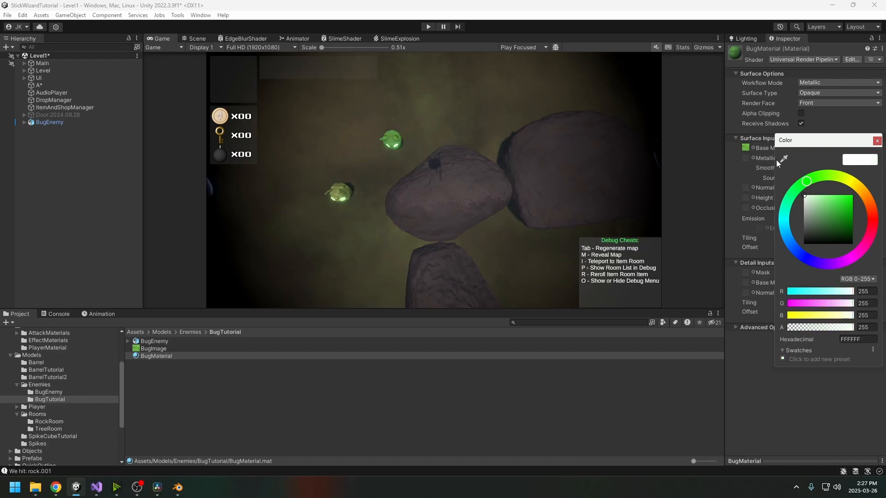
click(876, 141)
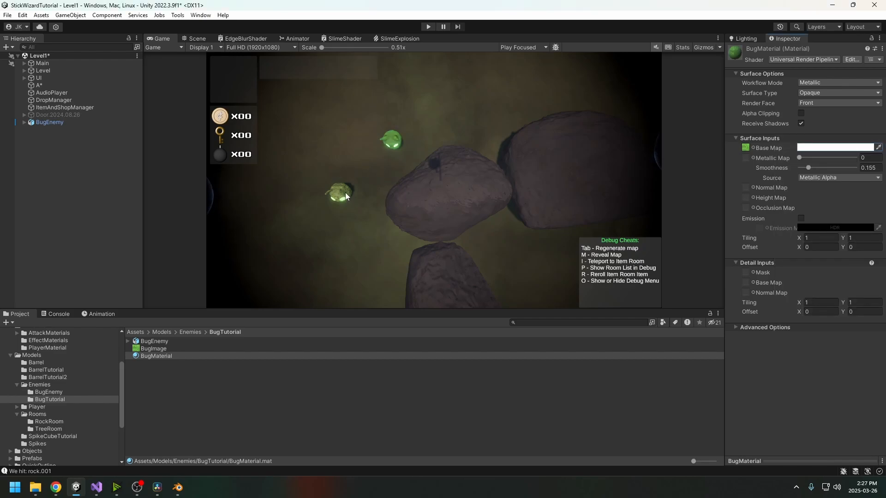
scroll(336, 193, up, 3)
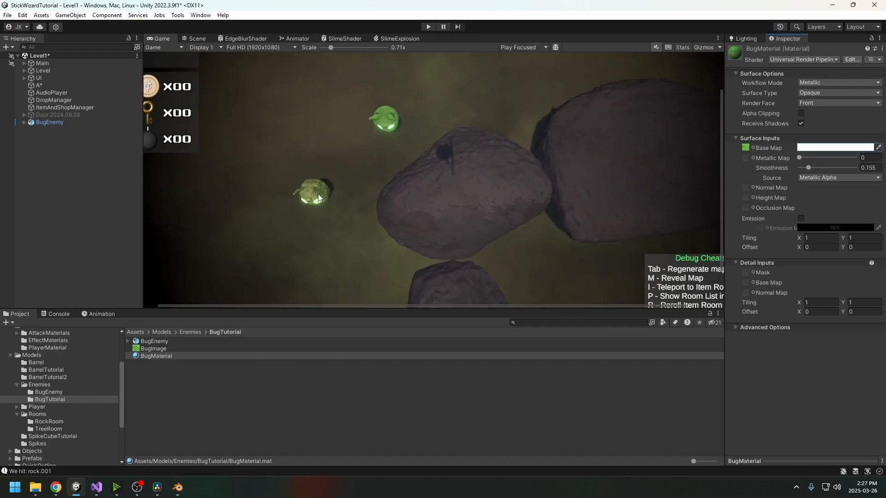
scroll(318, 194, down, 3)
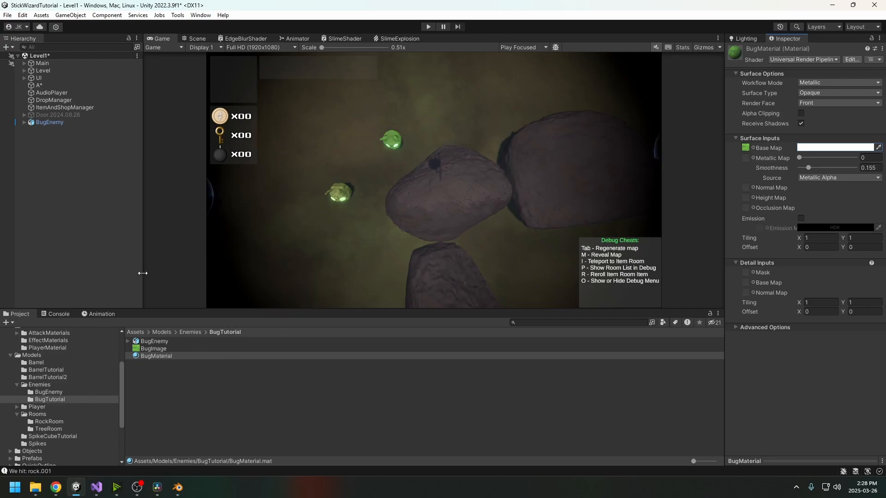
Unpack the BugEnemy prefab instance in the scene.
click(51, 124)
right_click(51, 124)
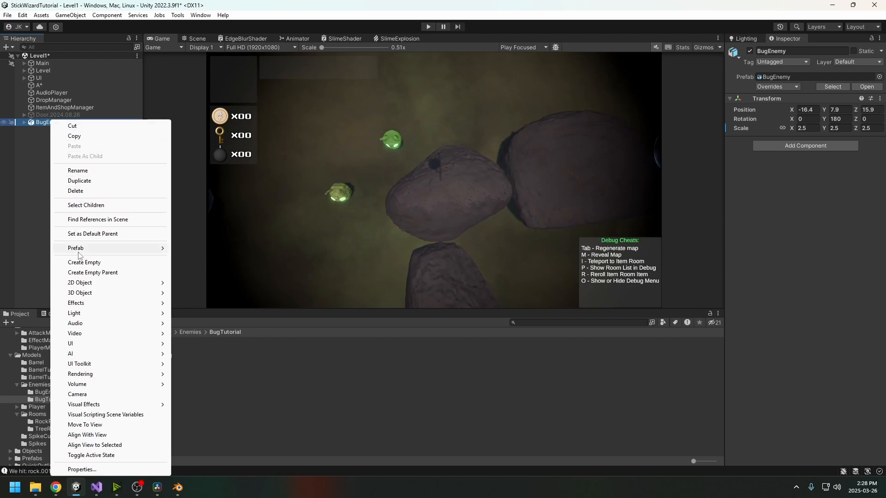
mouse_move(89, 255)
click(196, 311)
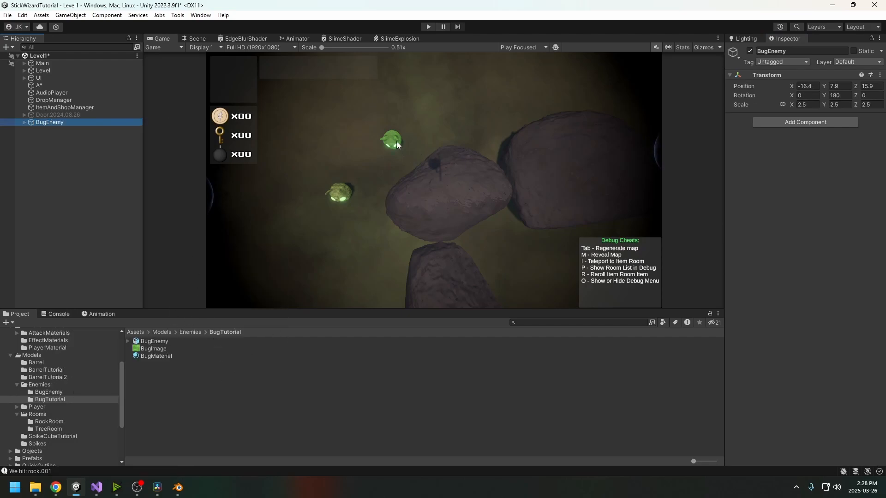
Create an Animator and an animation clip named BugAttackAnimationTutorial for BugEnemy in the BugTutorial folder.
click(100, 315)
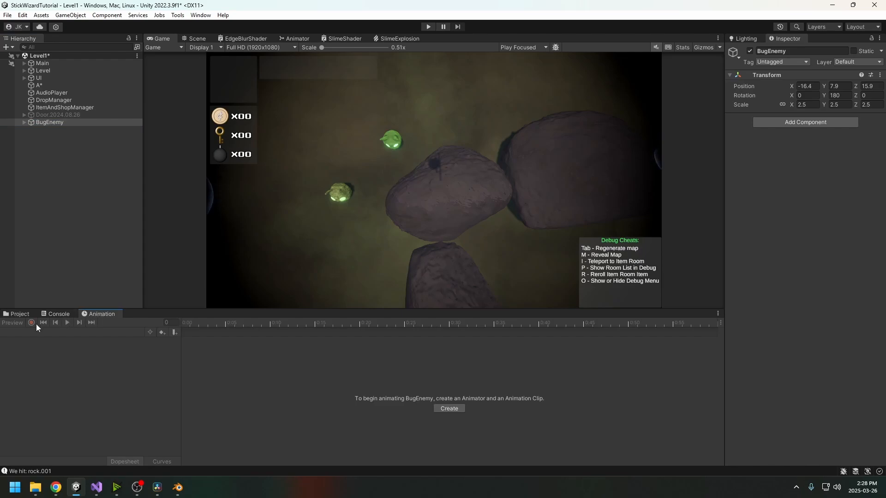
click(47, 124)
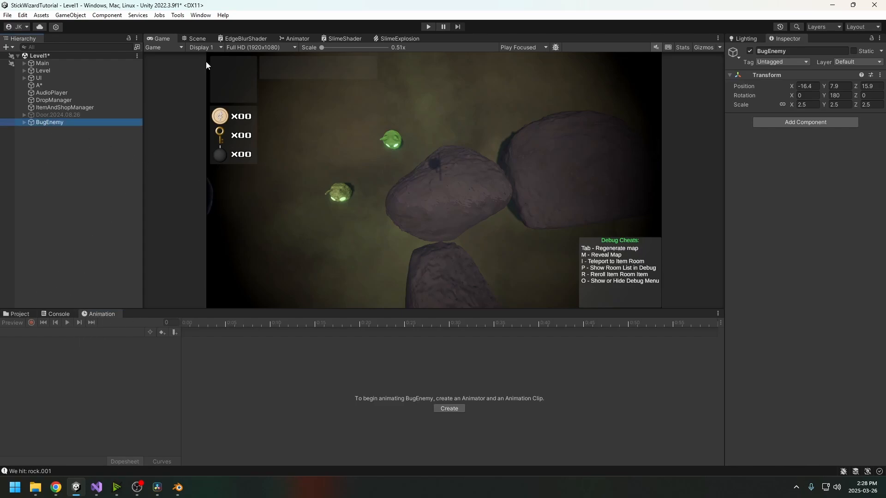
click(195, 38)
right_drag(333, 140, 445, 212)
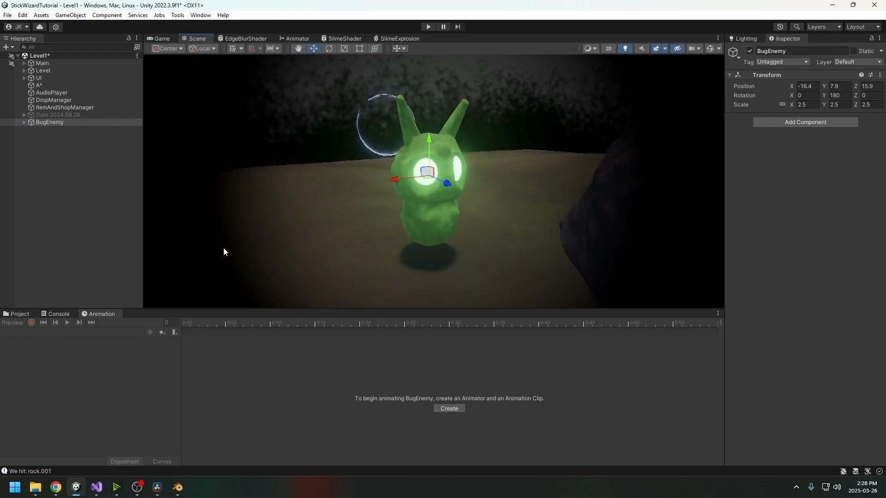
click(450, 409)
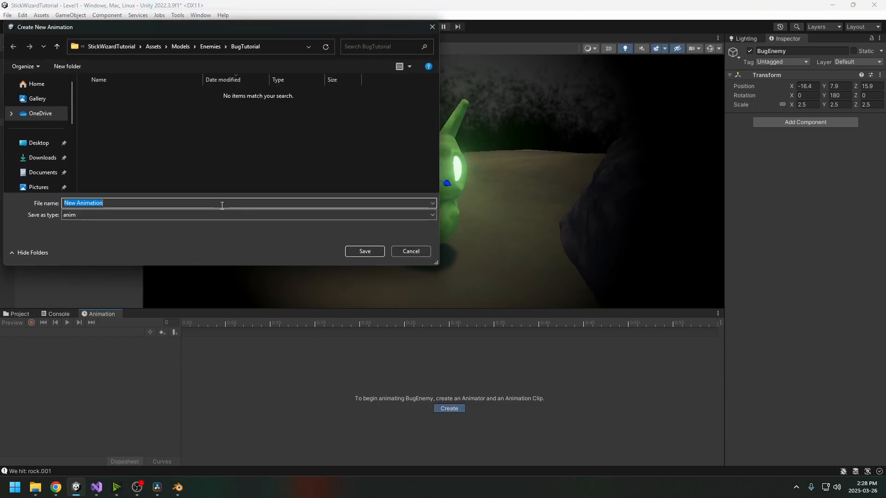
text(BugAni)
key(BackSpace)
key(BackSpace)
key(BackSpace)
click(364, 251)
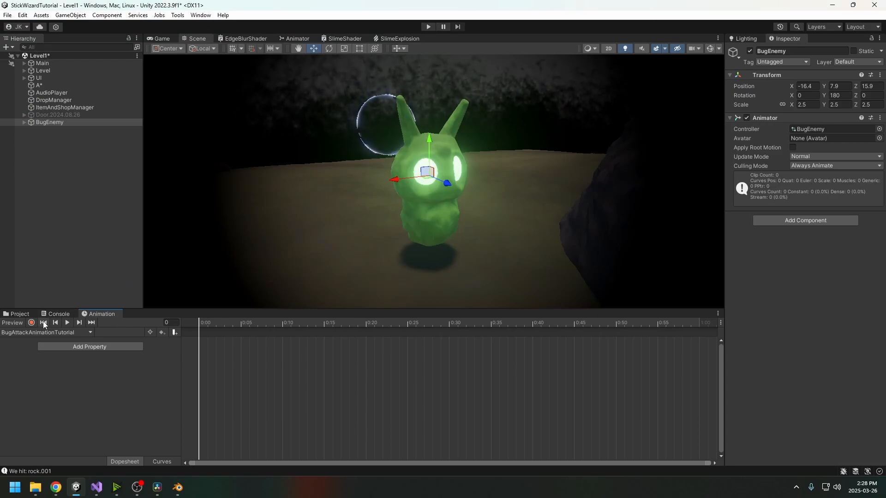
Start recording and key a squashed BugEnemy at frame 15, setting only its Y scale to about 0.76.
click(32, 322)
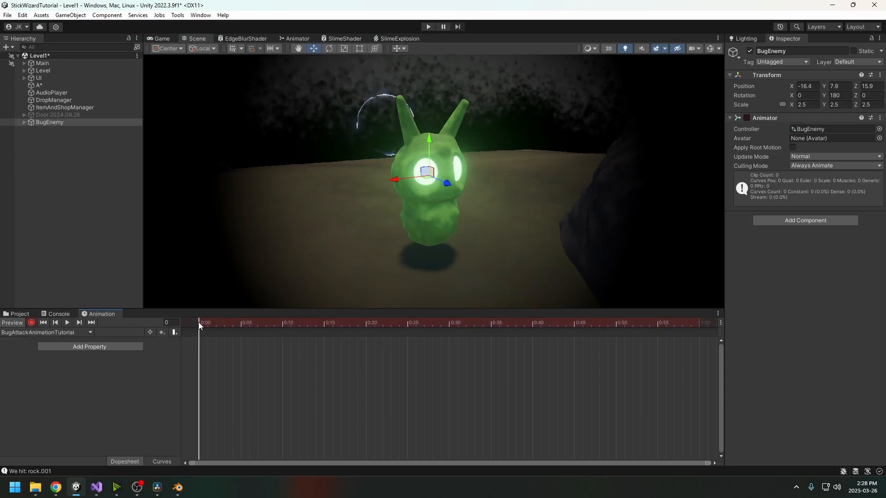
drag(199, 326, 324, 329)
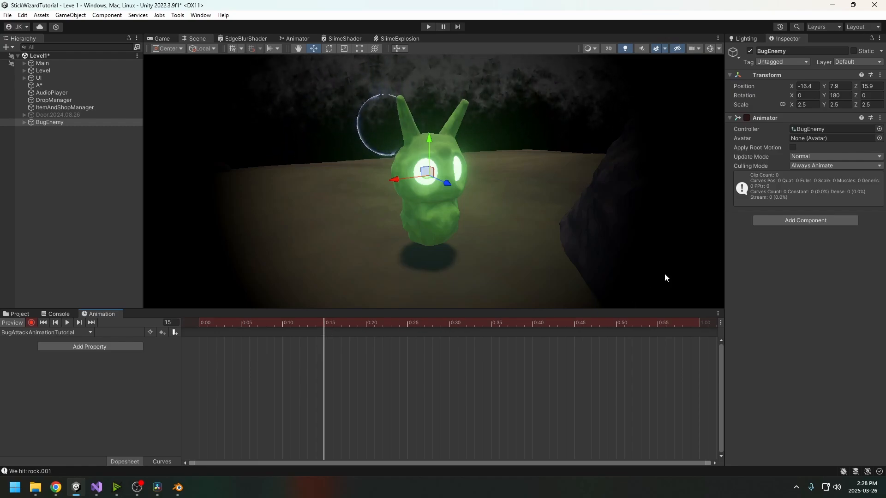
click(782, 103)
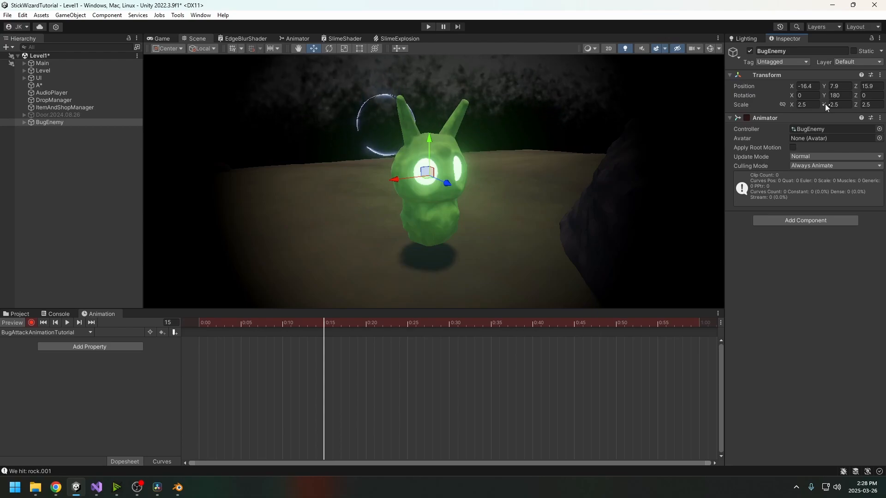
drag(821, 104, 804, 109)
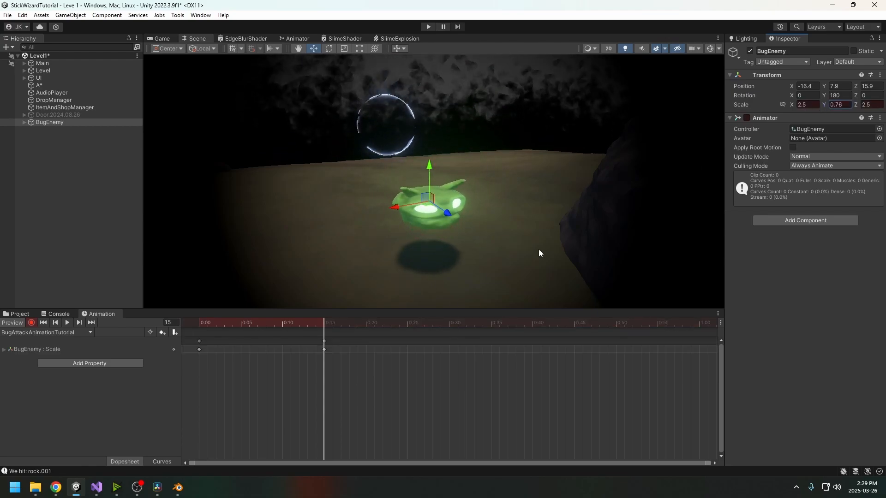
Copy the starting scale keyframe to frame 25 and preview the clip.
drag(326, 326, 406, 326)
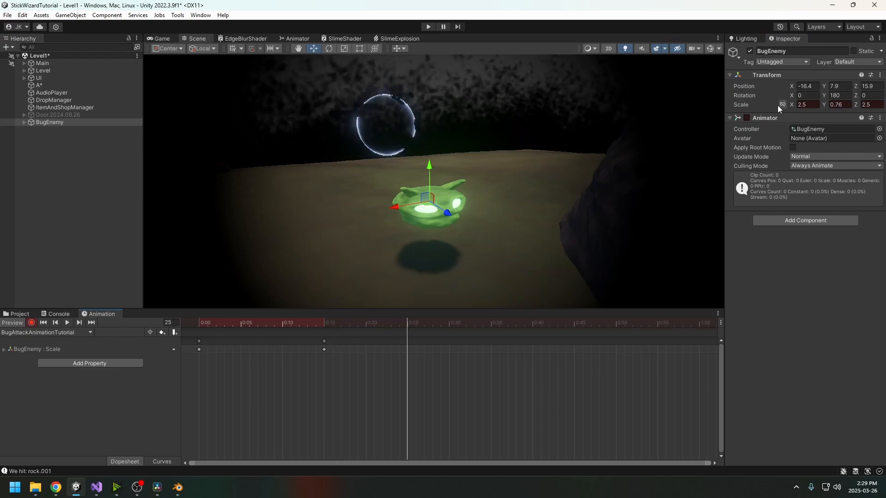
click(199, 350)
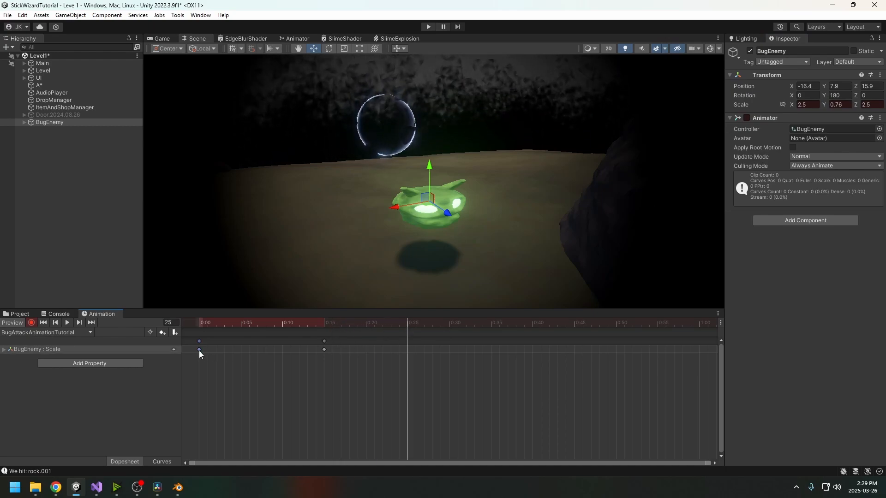
key(ctrl+v)
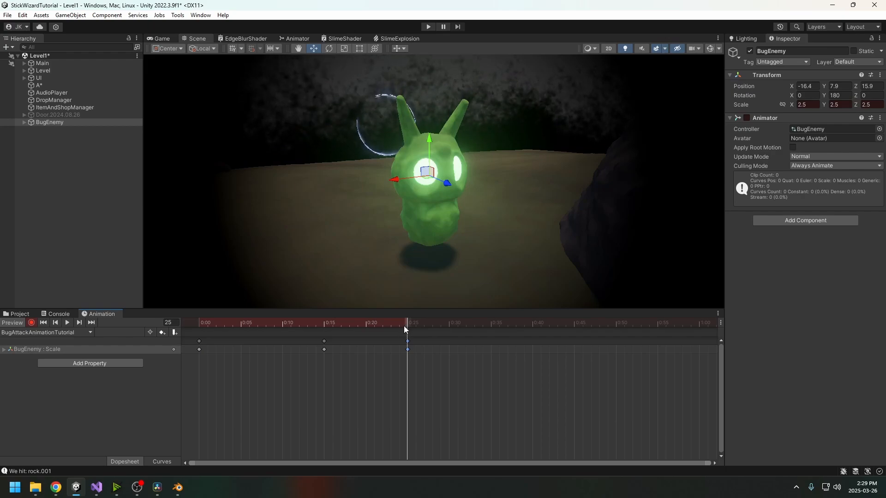
drag(403, 326, 226, 327)
click(68, 323)
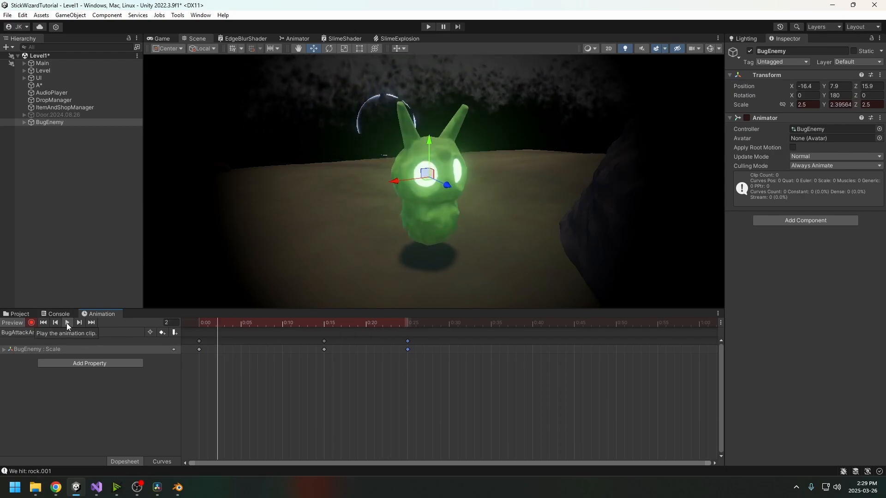
click(66, 323)
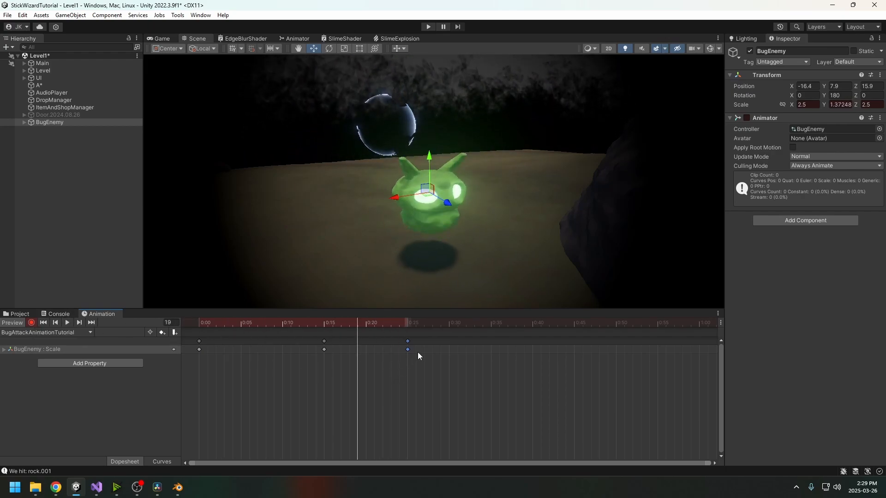
Retime the squash keyframe to frame 40 and the final keyframe to frame 44, and preview the clip in the Game view.
drag(423, 336, 322, 378)
click(327, 361)
drag(338, 351, 536, 355)
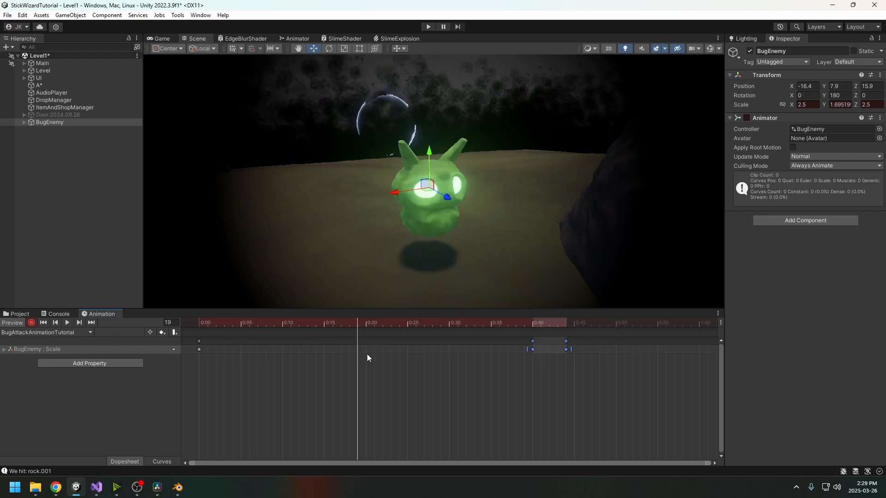
click(67, 322)
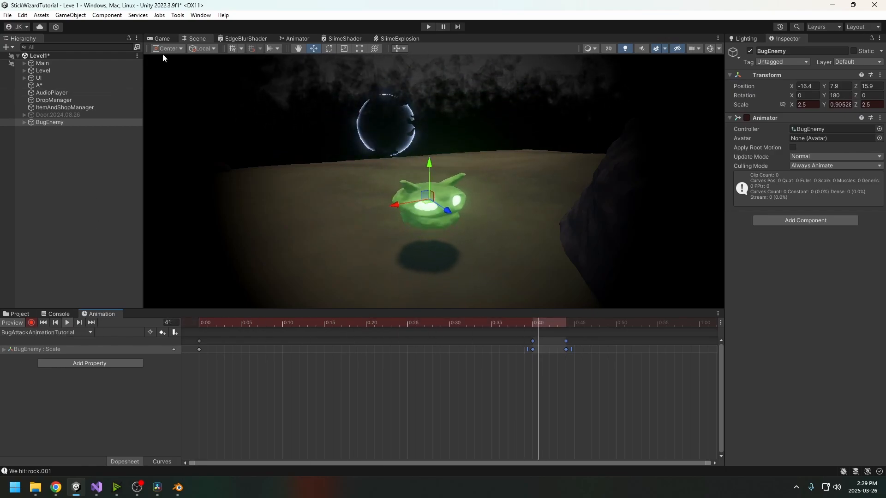
click(160, 37)
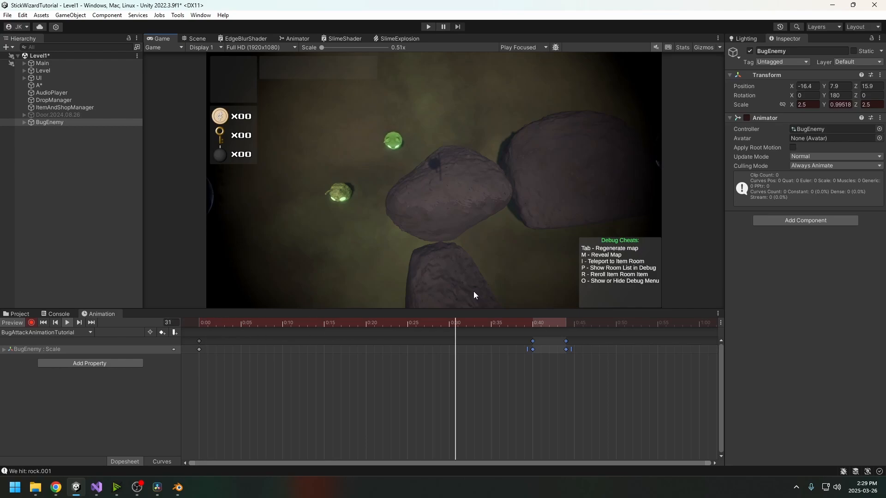
Set BugEnemy's Y scale to 0.9 in the keyframe at frame 40.
click(533, 326)
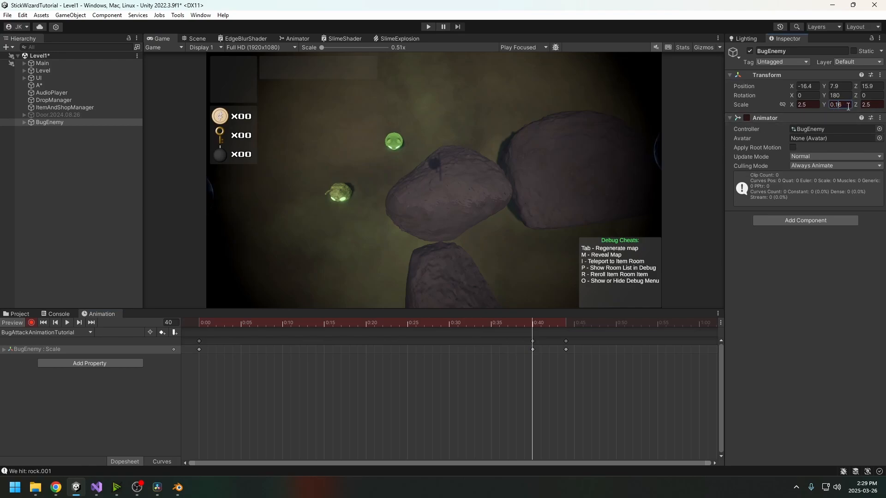
click(196, 38)
right_drag(292, 79, 445, 140)
click(839, 105)
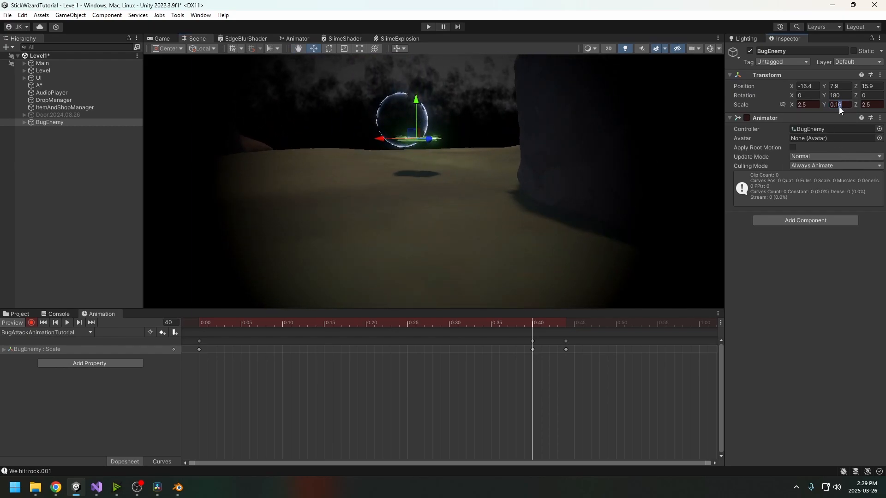
text(0.3)
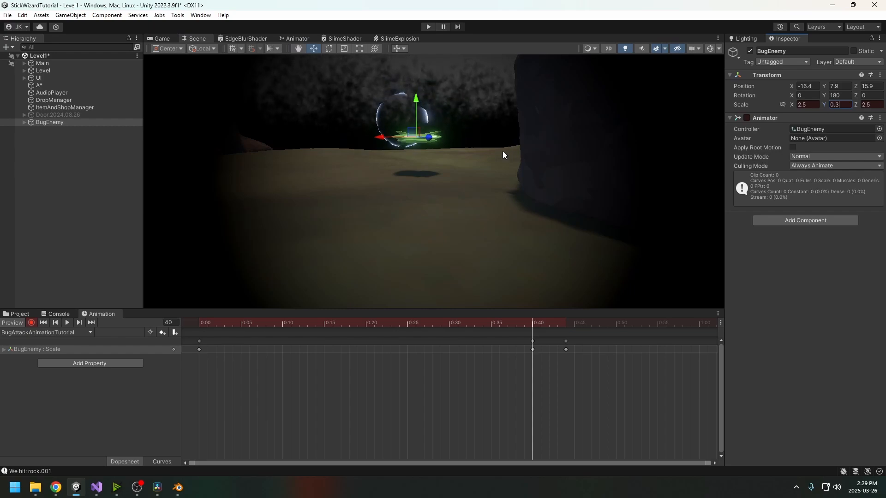
click(837, 105)
key(BackSpace)
text(6=)
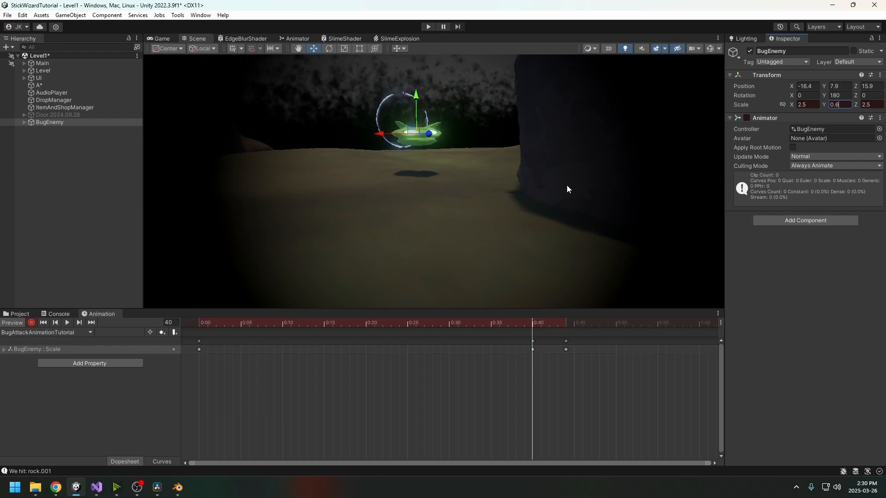
key(BackSpace)
key(BackSpace)
text(9)
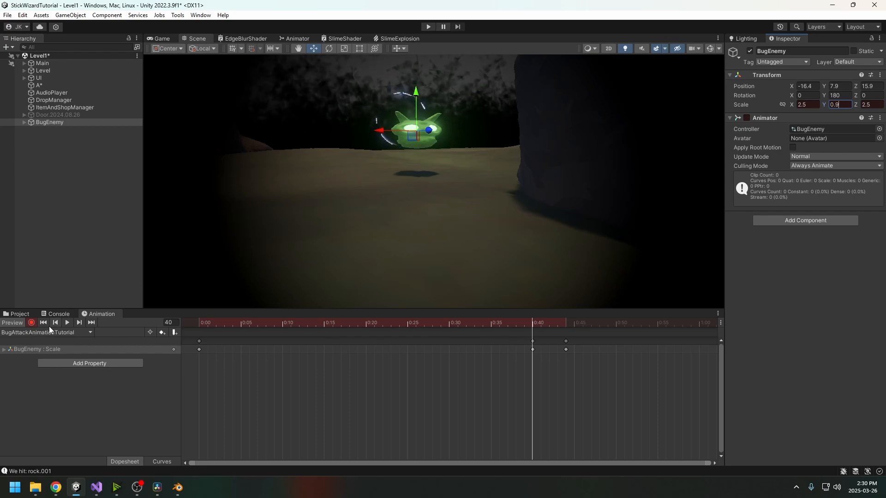
Stop recording and lower BugEnemy toward the ground to about Y 3.83.
click(33, 322)
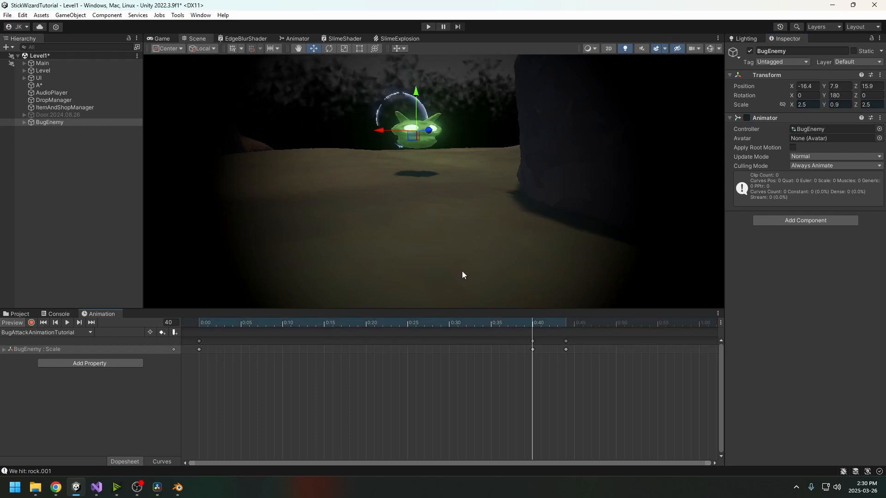
drag(418, 101, 420, 130)
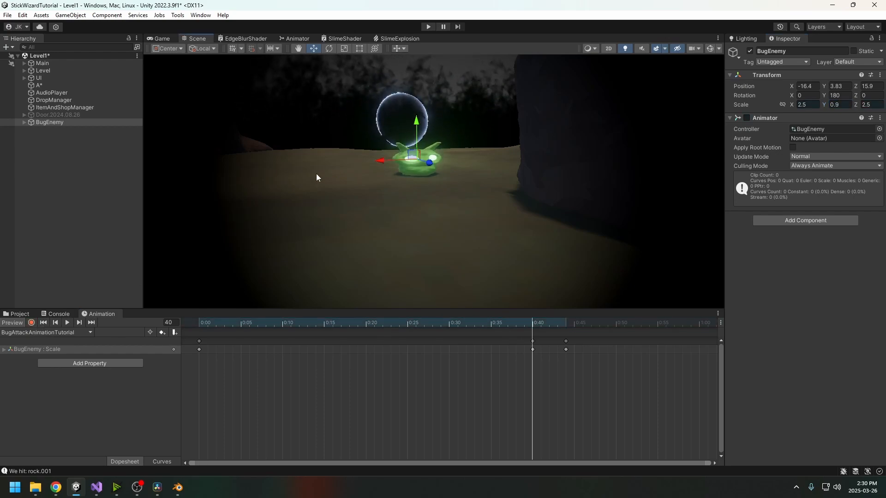
Preview the squash clip in the Scene view and raise BugEnemy to about Y 5.01.
click(68, 322)
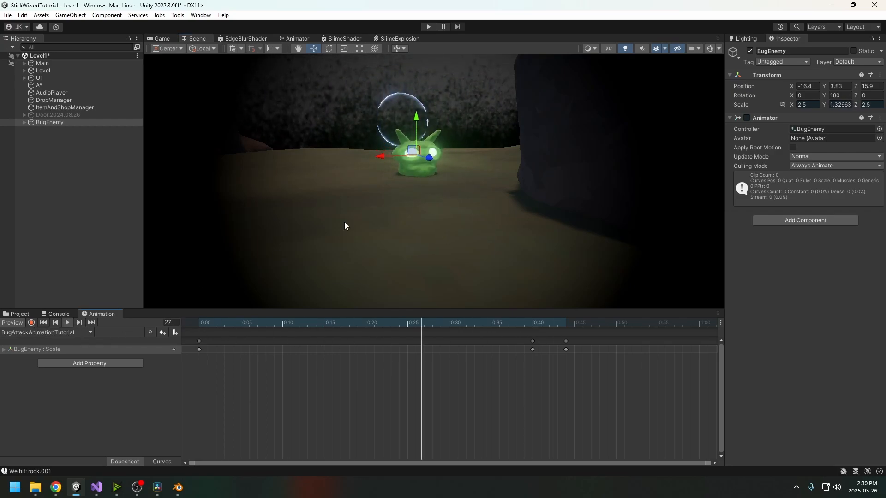
drag(417, 126, 419, 114)
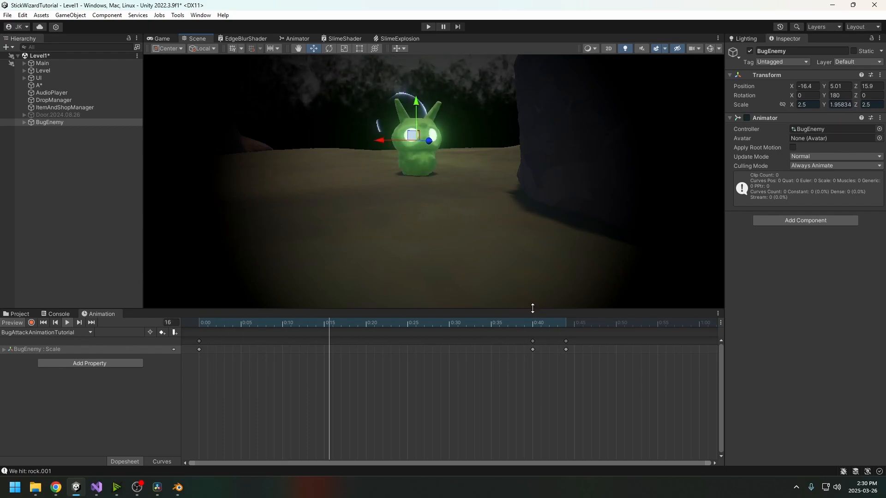
Record a Y scale of 3.5 for BugEnemy in the keyframe at frame 44.
click(566, 324)
click(567, 342)
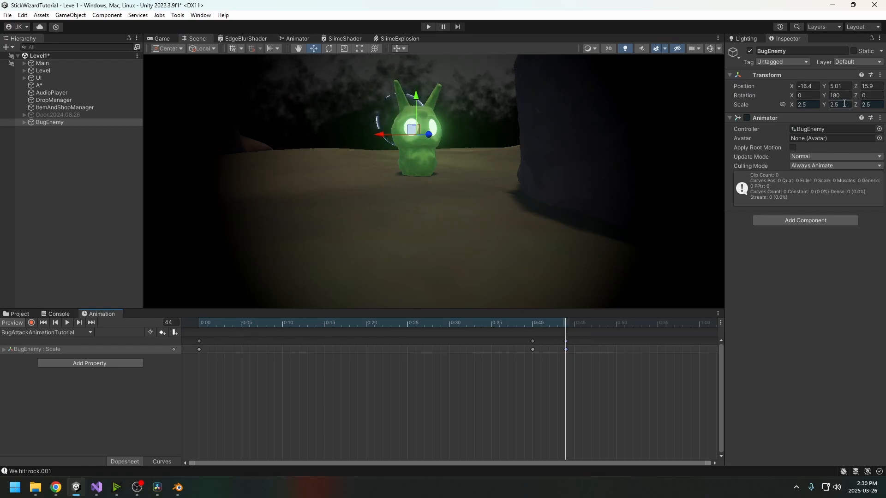
click(32, 323)
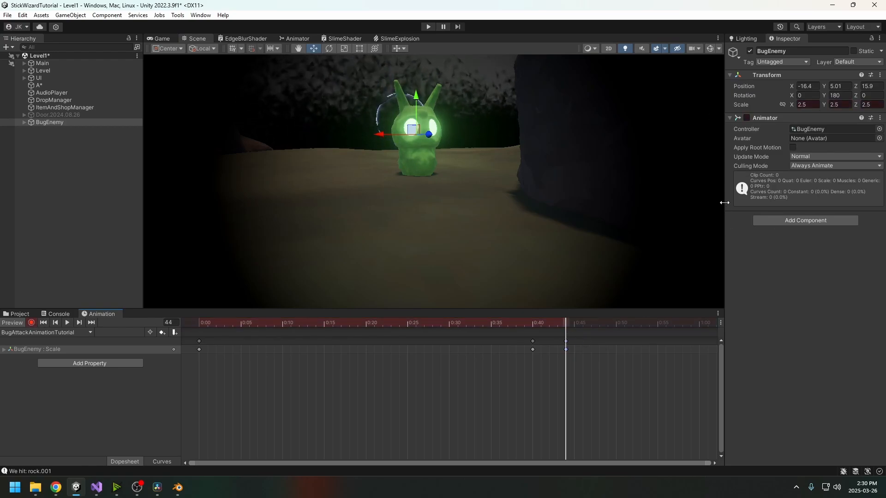
text(4)
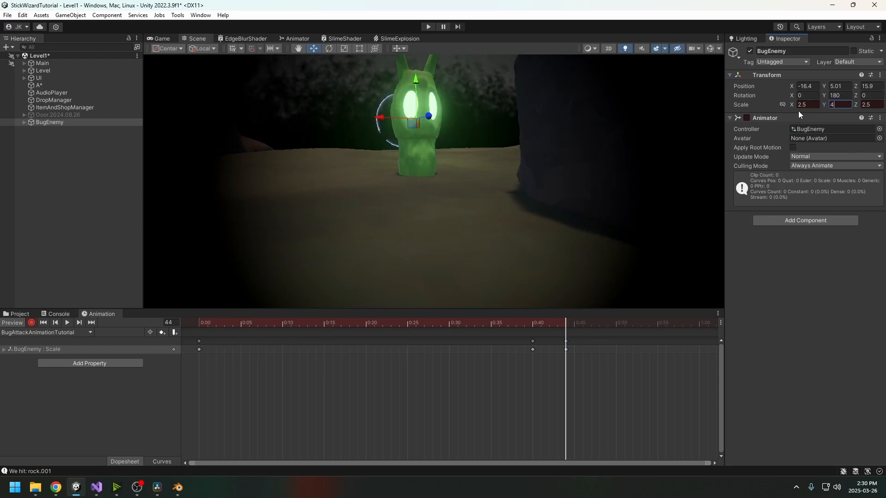
key(BackSpace)
text(3.5)
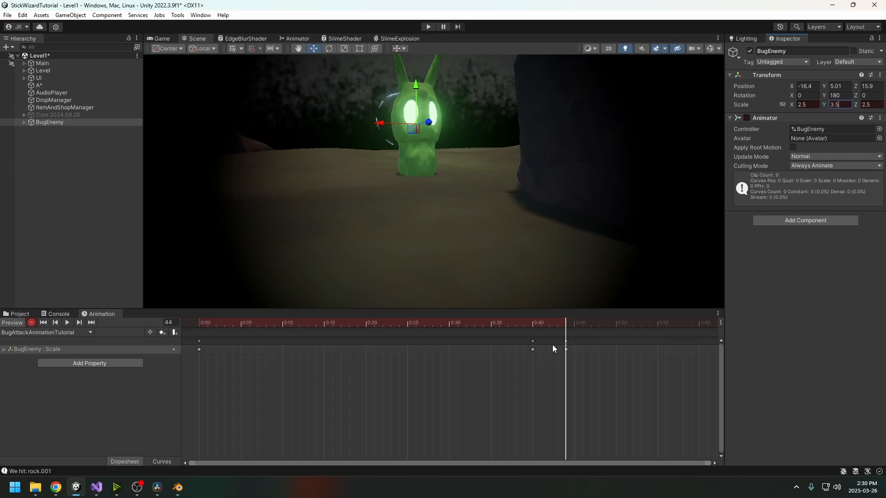
Paste the copied starting scale keyframe at frame 60.
click(532, 350)
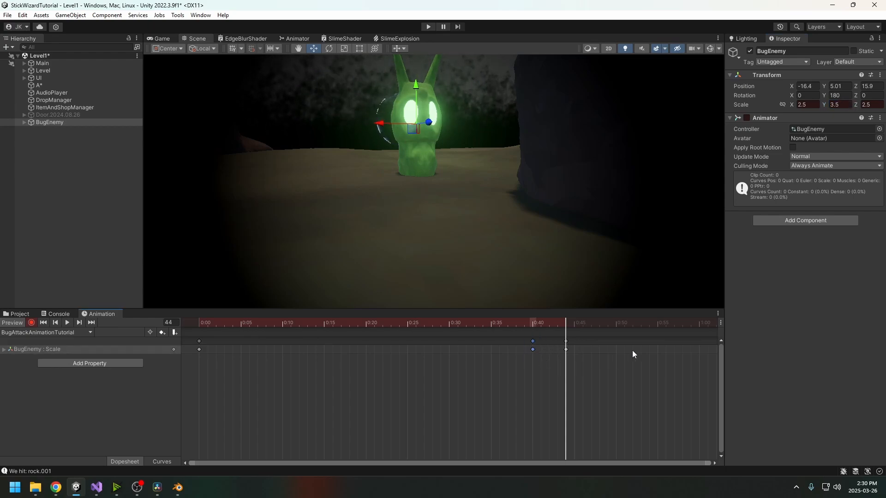
click(700, 323)
key(ctrl+v)
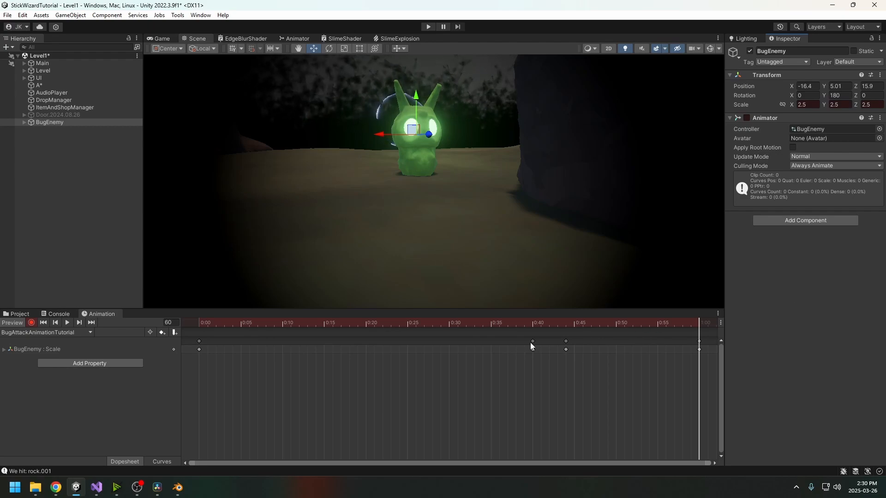
Play the clip and scrub through its frames to check the squash and stretch.
click(70, 322)
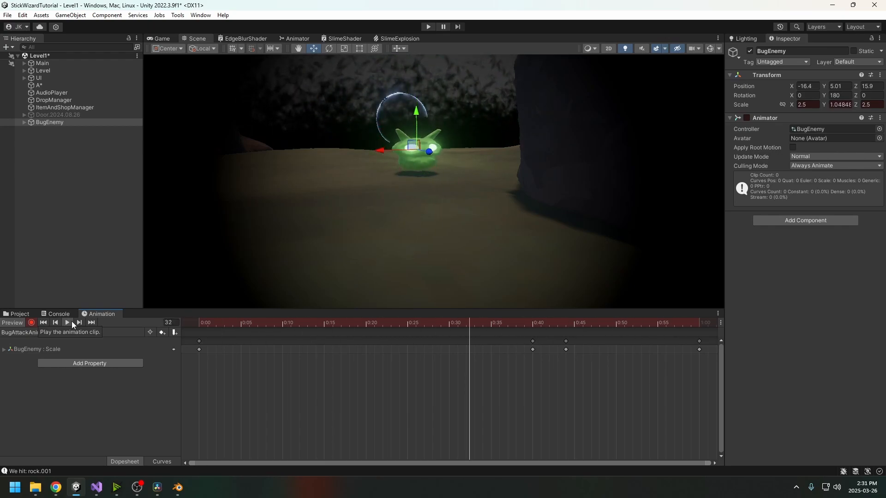
click(67, 322)
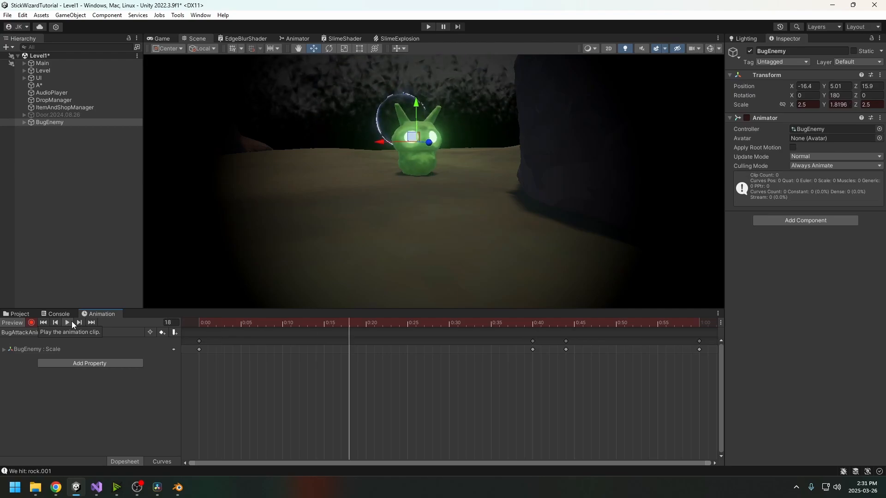
click(198, 324)
drag(197, 324, 257, 324)
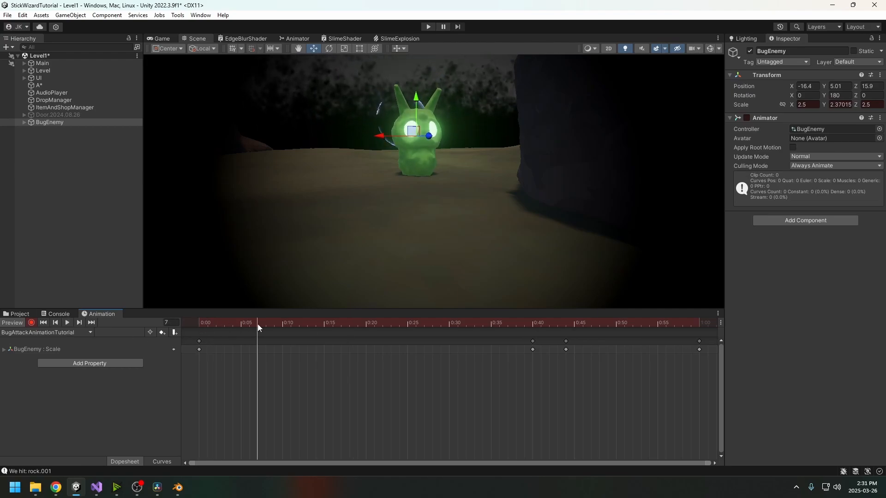
drag(363, 327, 574, 332)
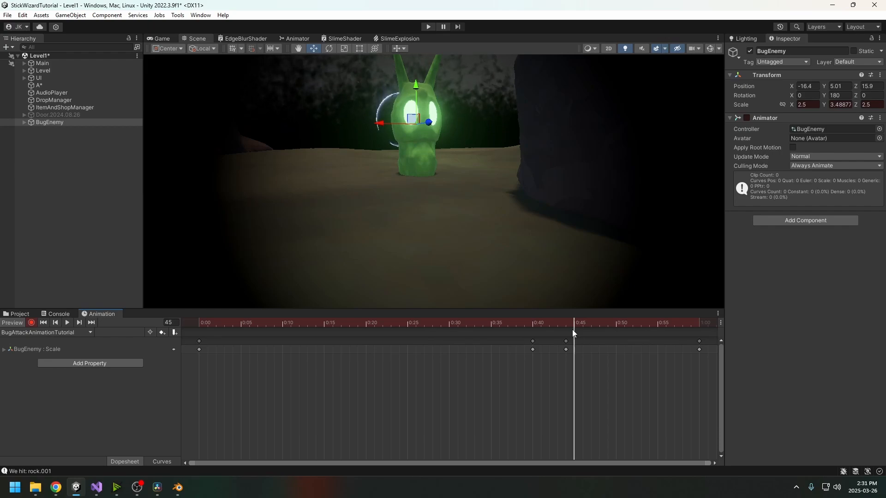
Copy the stretch keyframe from frame 44 to frame 47 and preview the clip in the Game view.
drag(572, 329, 594, 323)
click(566, 344)
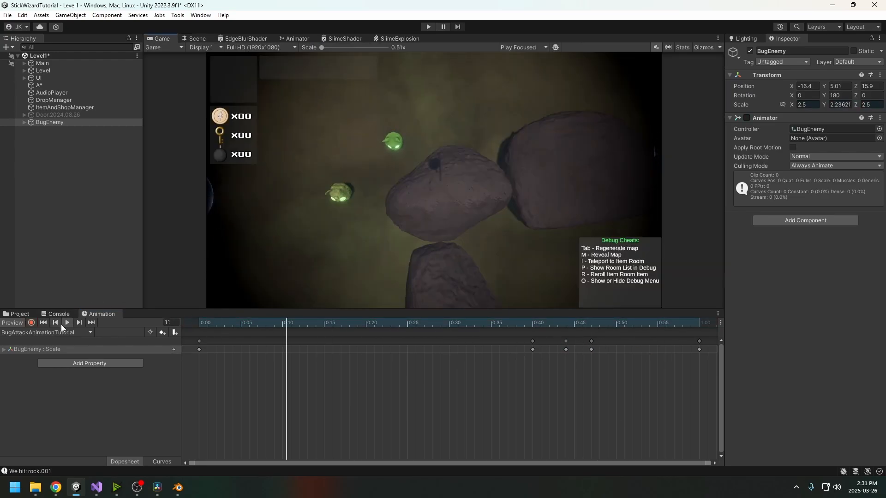
click(68, 323)
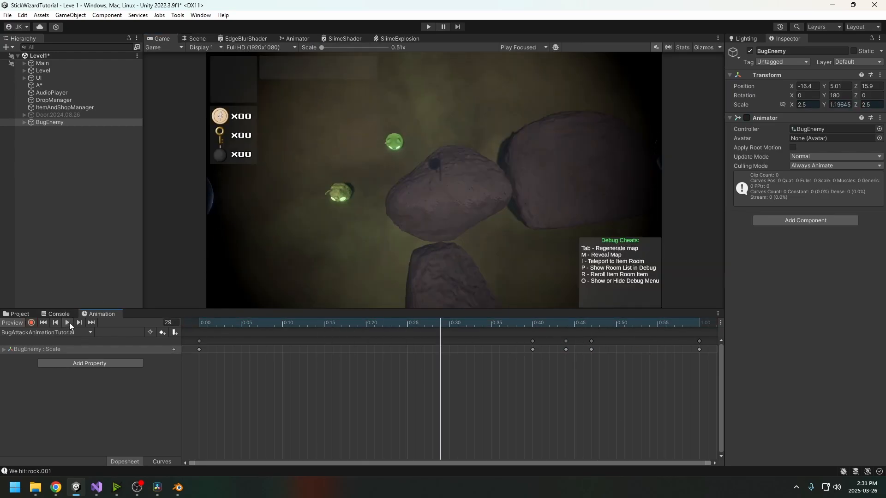
Record an X rotation of about 25.94 for BugEnemy at frame 40, viewing it from above in the Scene view.
click(196, 38)
alt+drag(467, 154, 408, 294)
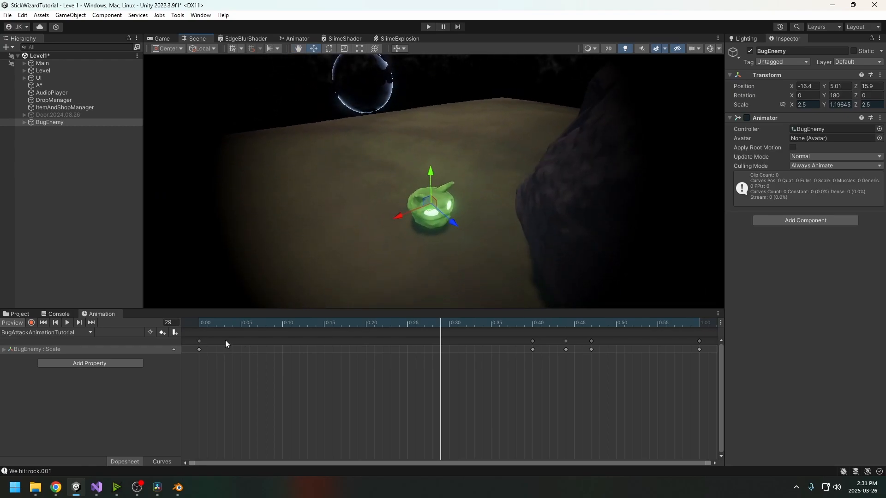
click(31, 322)
drag(432, 323, 532, 322)
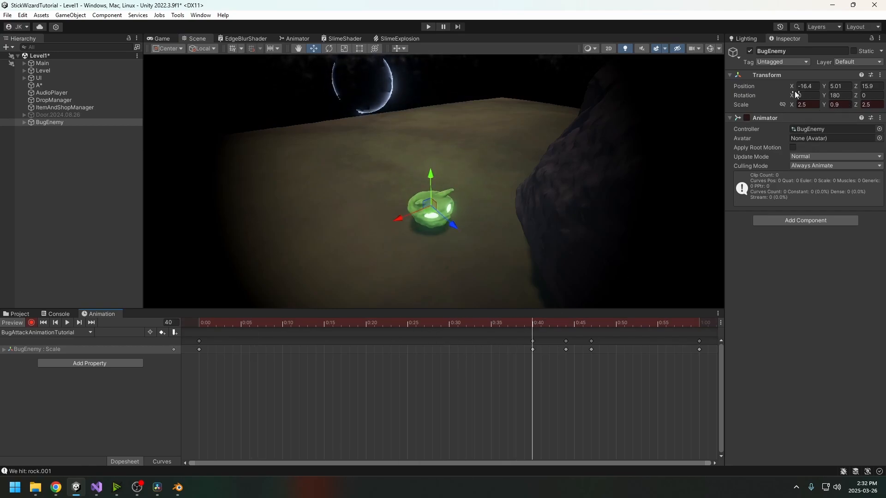
drag(792, 93, 159, 148)
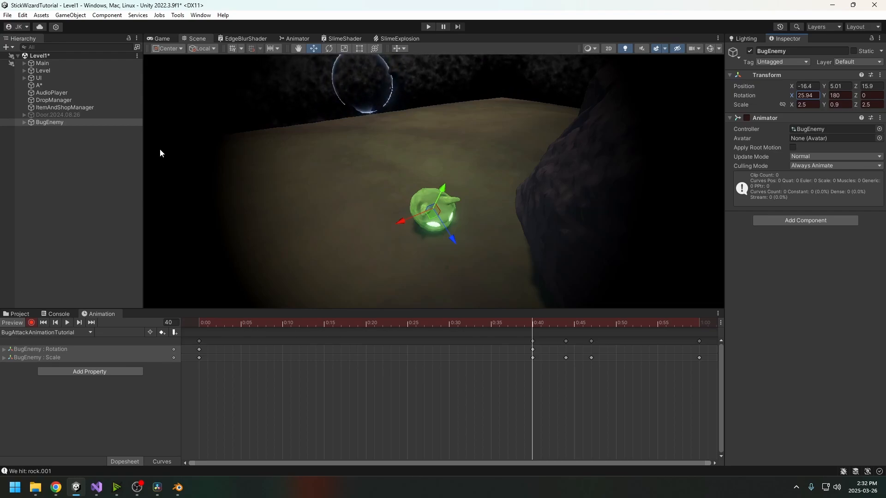
Set BugEnemy's X rotation to about -17.65 at frame 44 and copy that rotation keyframe to frame 47.
drag(534, 325, 566, 328)
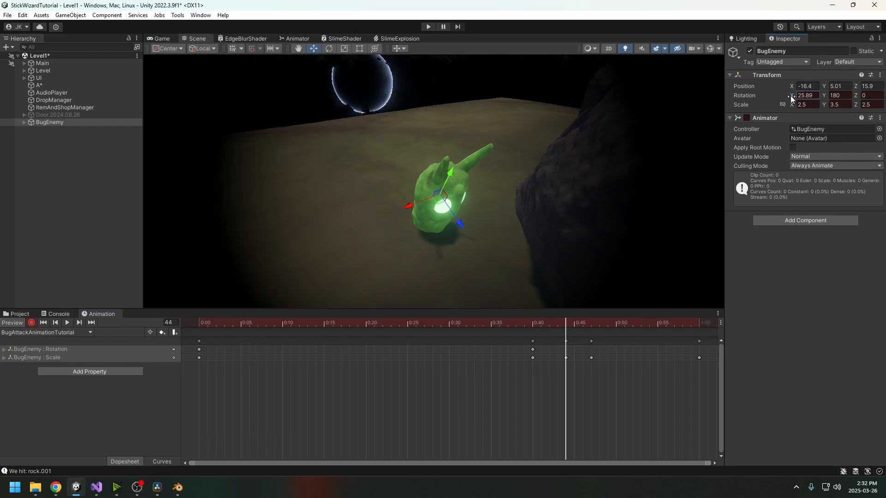
drag(790, 96, 130, 130)
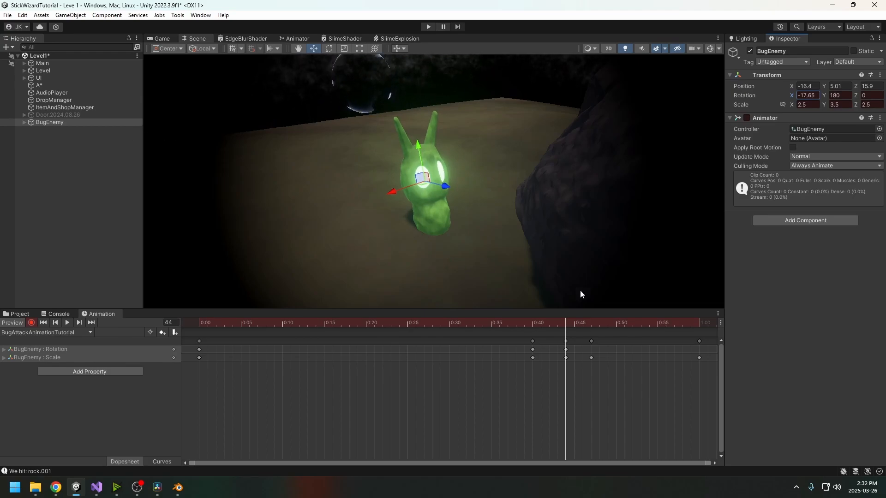
drag(566, 327, 697, 323)
click(565, 350)
key(ctrl+c)
key(ctrl+v)
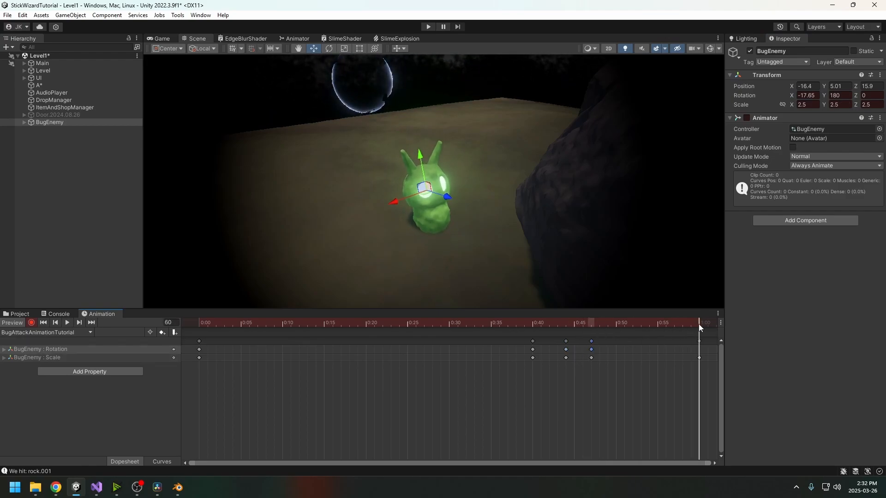
Set BugEnemy's X rotation to 0 at frame 60 and preview the clip in the Game view with recording off.
click(810, 95)
text(0)
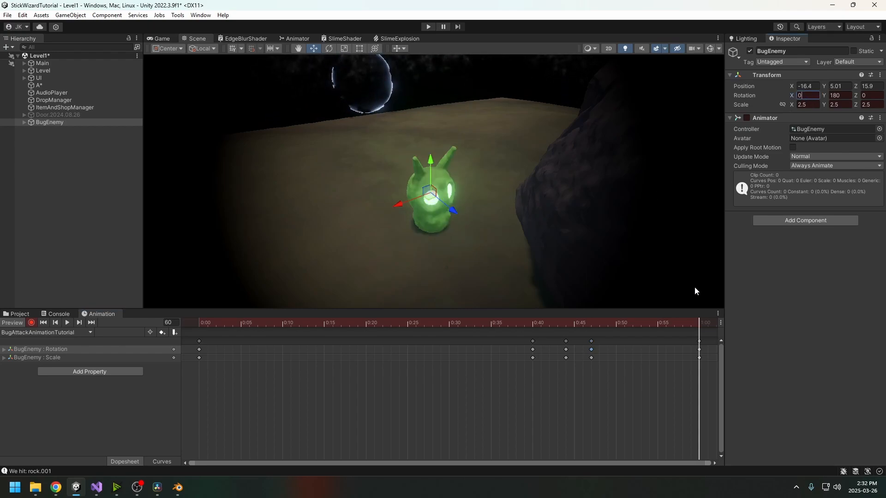
click(31, 323)
click(67, 323)
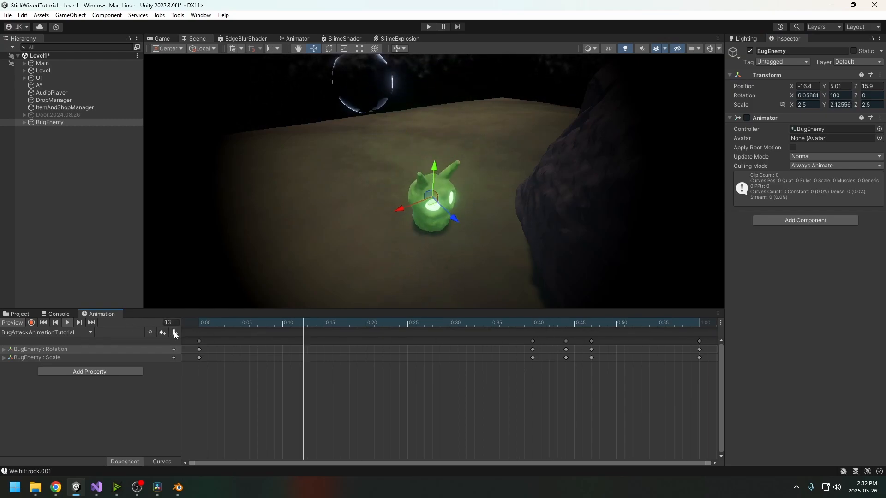
click(162, 38)
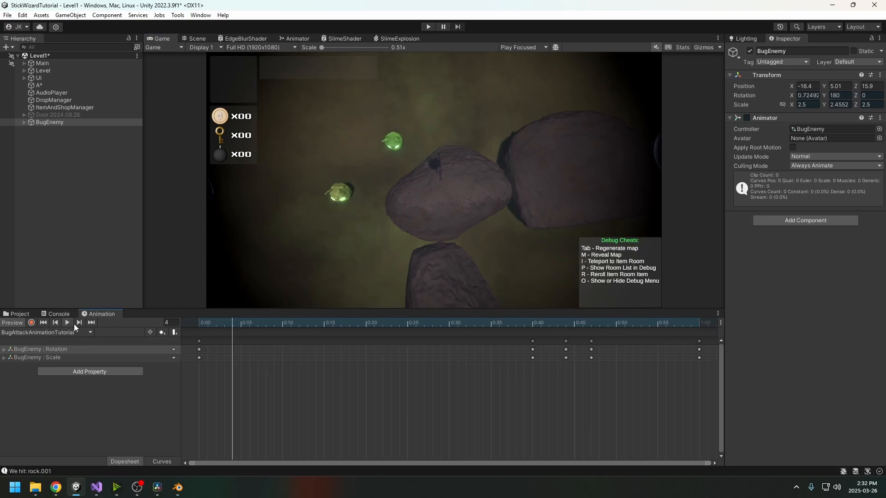
Retime the two stretch keyframes to frames 50 and 53 and the final keyframe to 1:10, and preview the clip.
drag(600, 337, 603, 351)
drag(562, 377, 617, 353)
middle_drag(634, 402, 381, 406)
drag(469, 334, 530, 356)
middle_drag(414, 383, 560, 380)
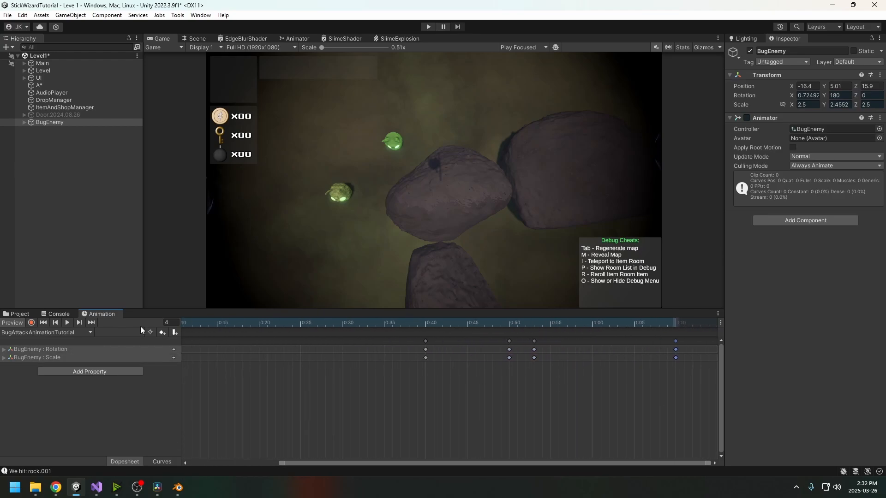
click(69, 322)
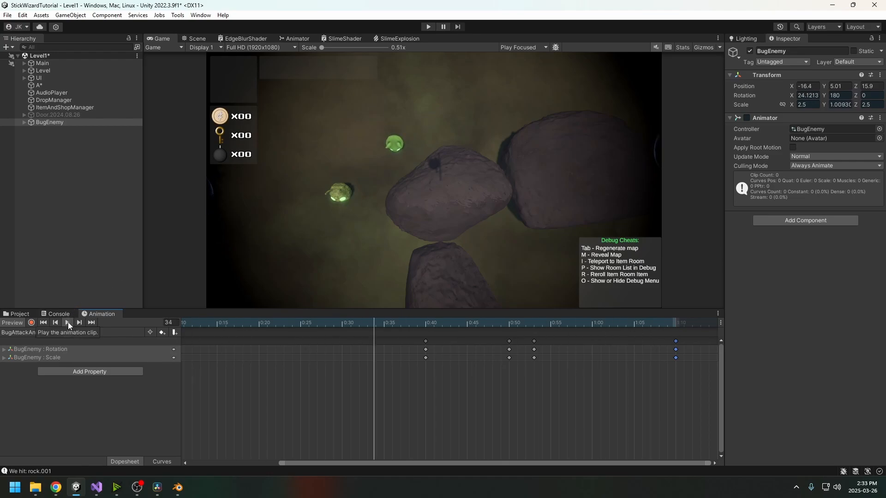
Examine BugEnemy's Animator component and the BugEnemy animator controller asset in the BugTutorial folder.
click(17, 314)
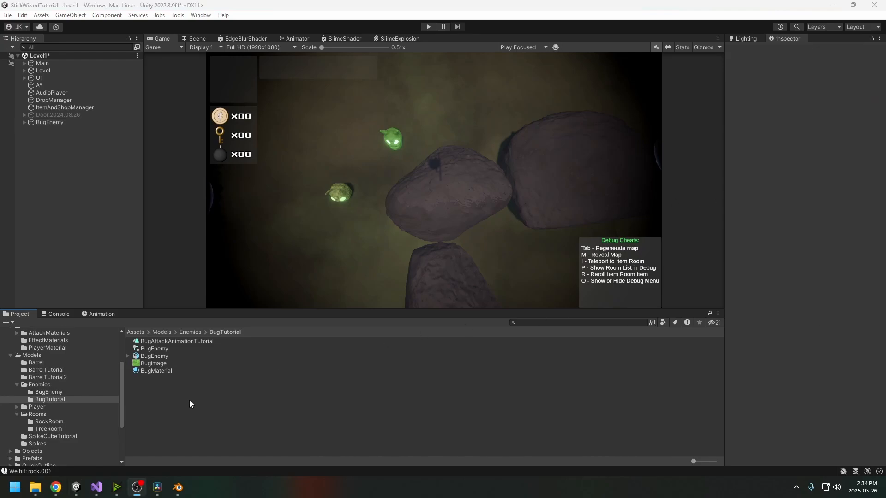
click(190, 401)
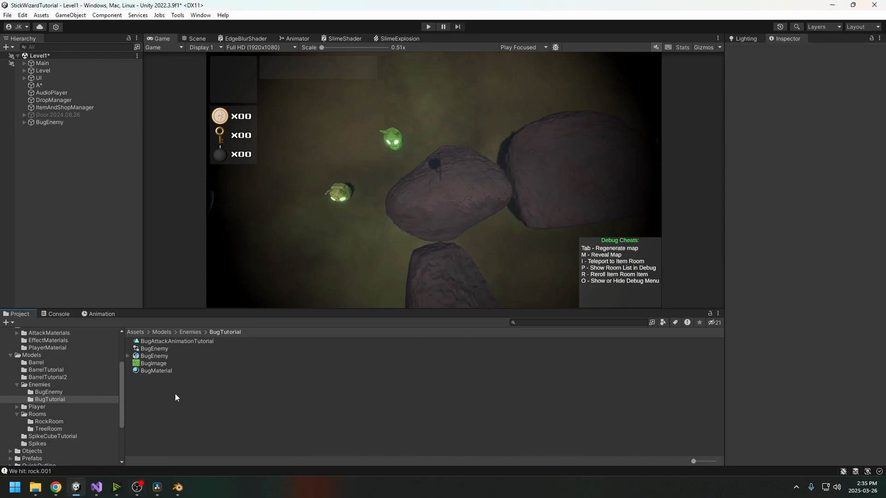
click(56, 122)
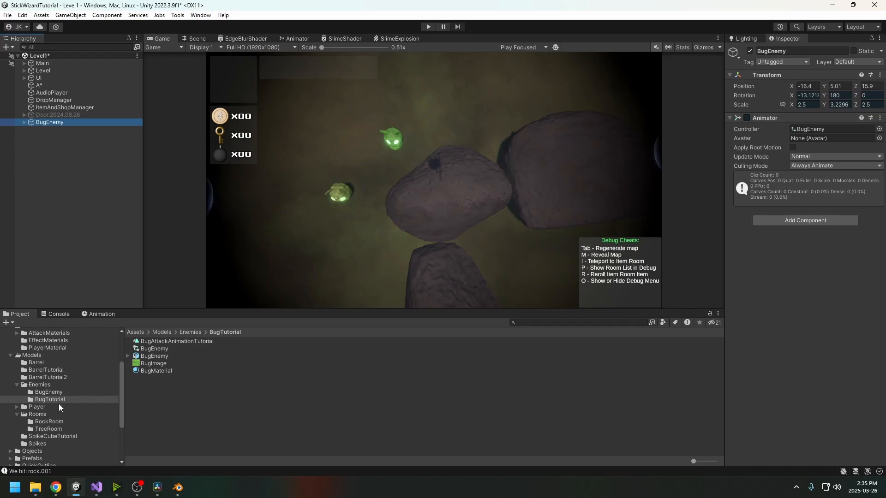
click(154, 349)
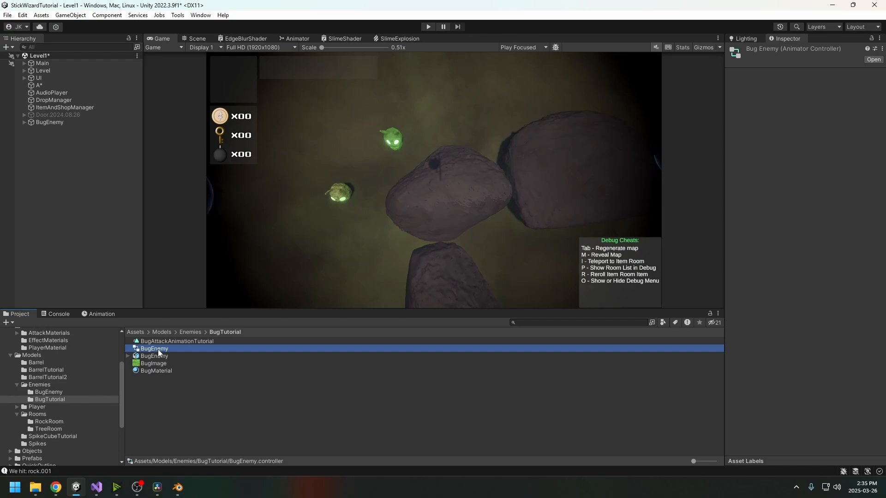
right_click(167, 393)
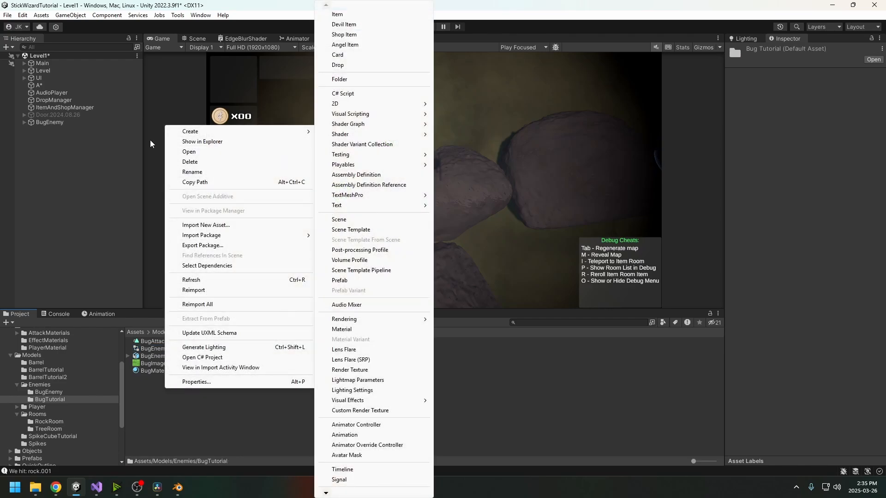
click(68, 124)
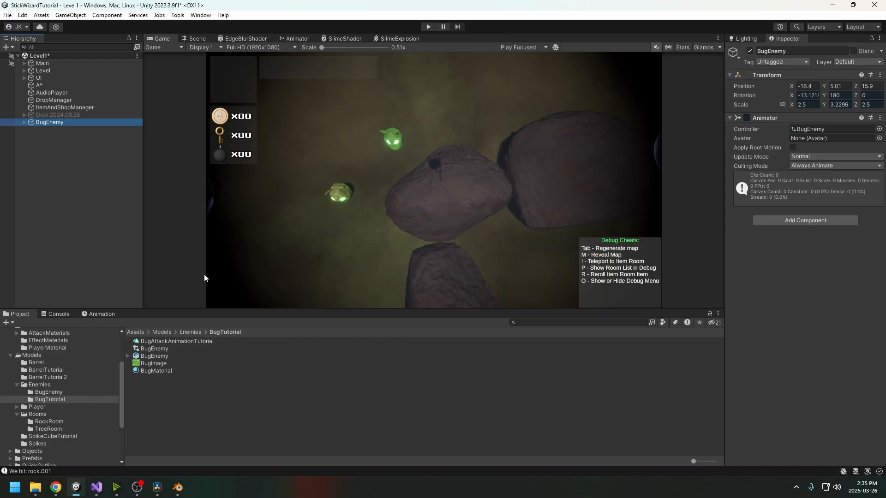
Open the BugEnemy animator controller and place the BugAttackAnimationTutorial state below Entry in the graph.
double_click(159, 349)
drag(386, 157, 416, 243)
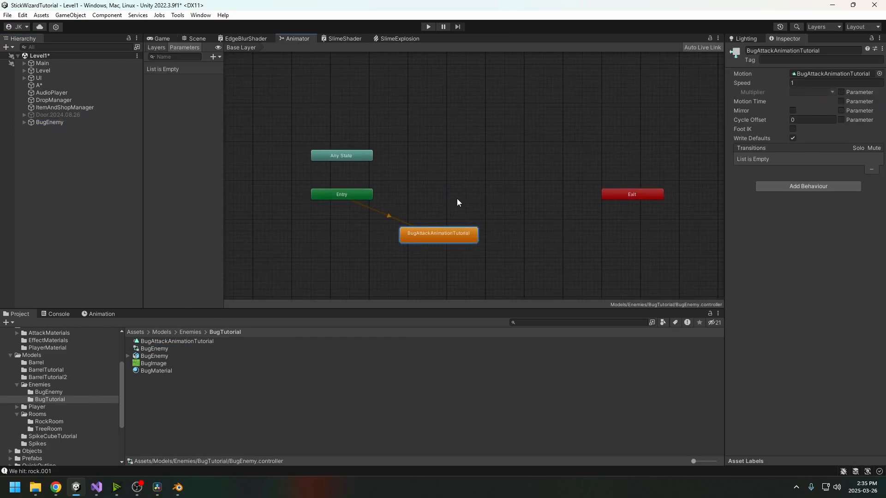
scroll(462, 203, up, 3)
click(337, 219)
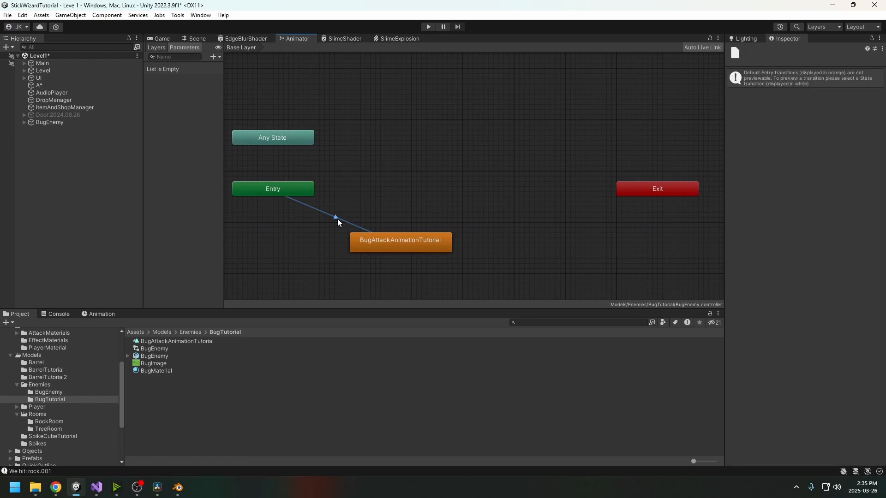
Create an empty state above the BugAttackAnimationTutorial state in the controller's Base Layer.
right_click(309, 193)
click(395, 156)
right_click(397, 158)
mouse_move(436, 164)
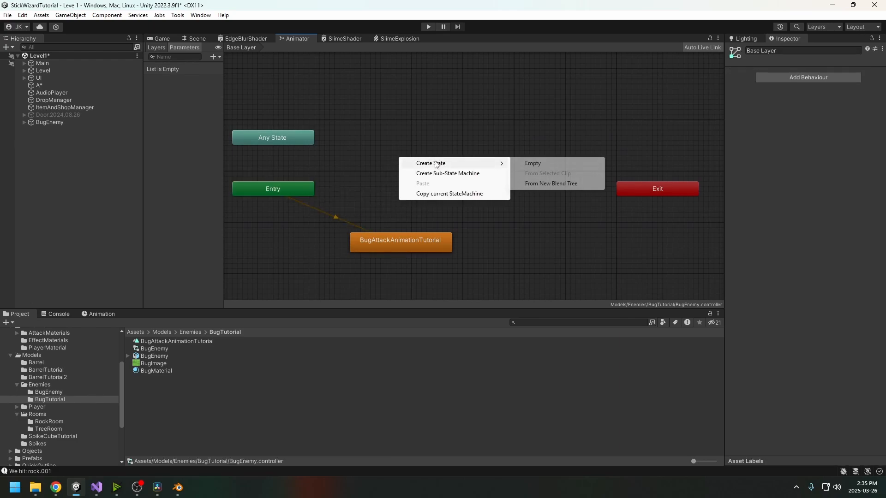
click(534, 165)
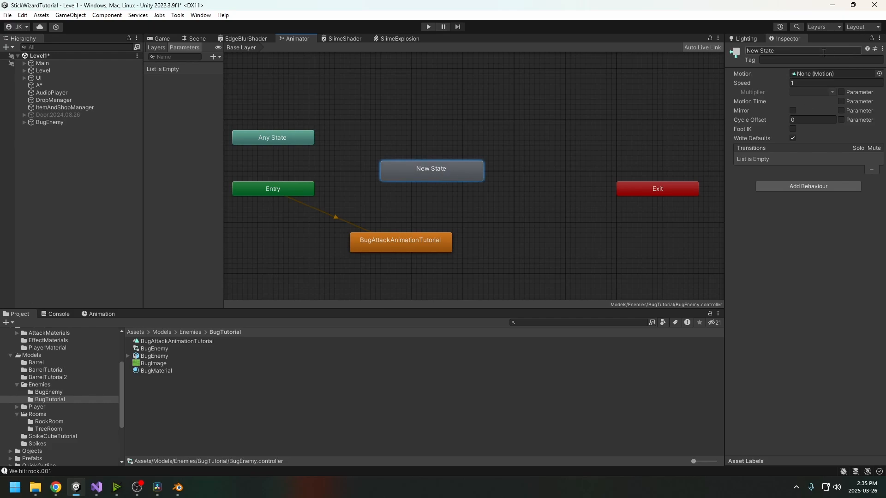
Rename the new empty state Nothing and set it as the layer's default state.
text(Nothing)
right_click(415, 177)
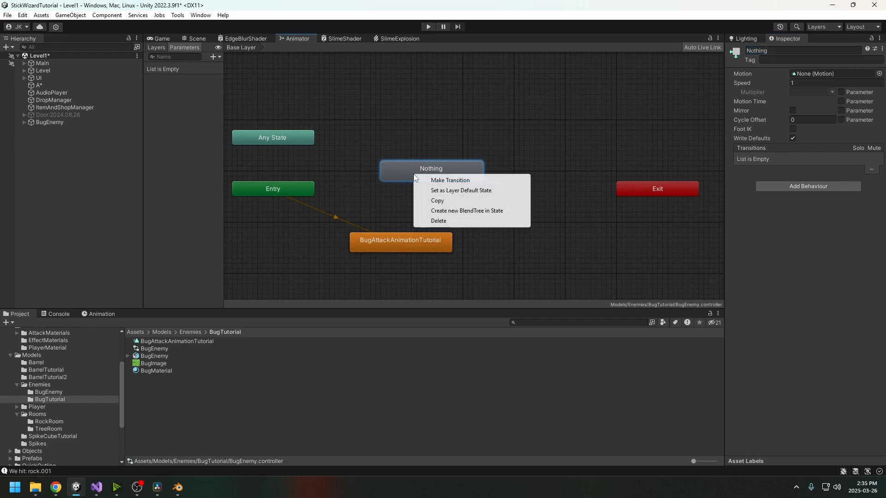
click(452, 191)
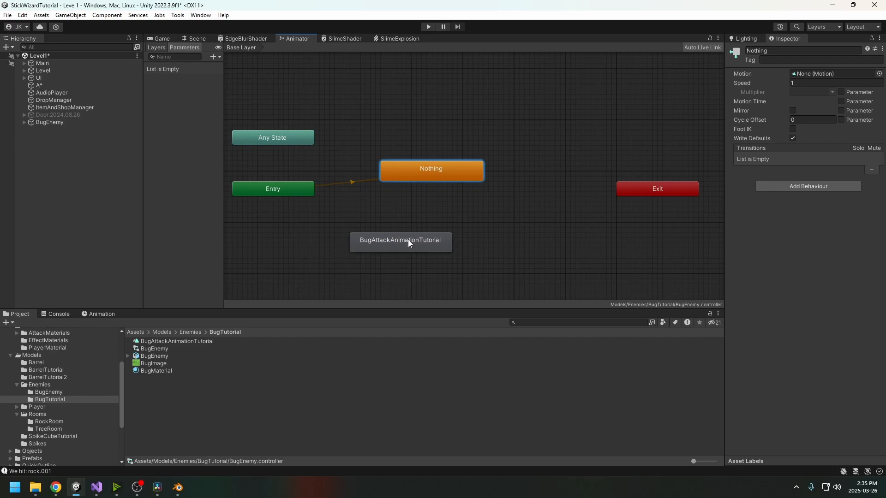
Align the BugAttackAnimationTutorial state directly beneath the Nothing state in the animator graph.
drag(408, 240, 437, 232)
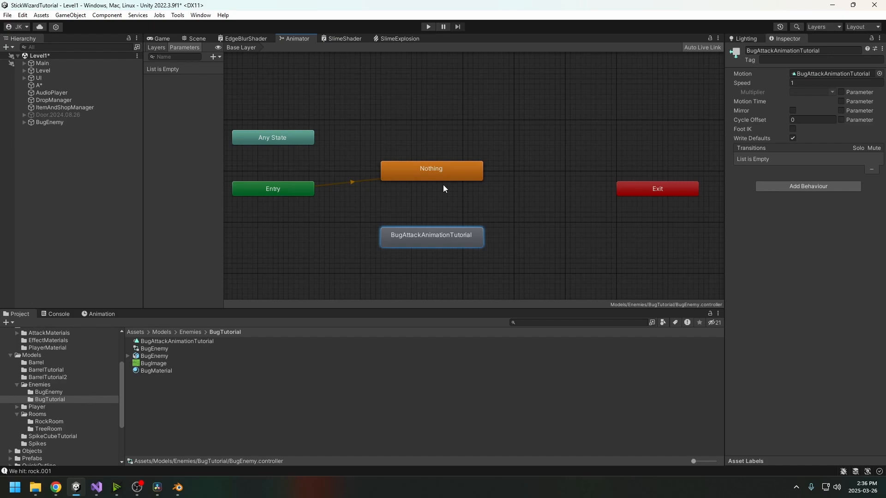
scroll(539, 231, down, 3)
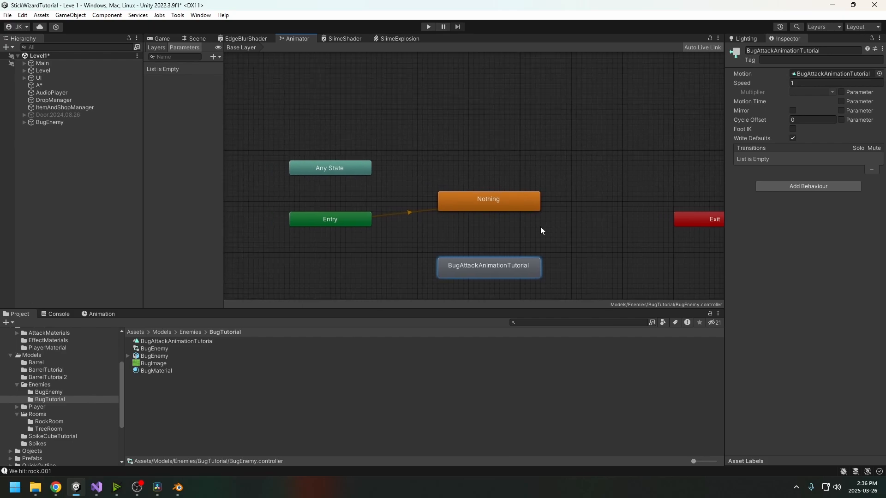
scroll(489, 210, up, 3)
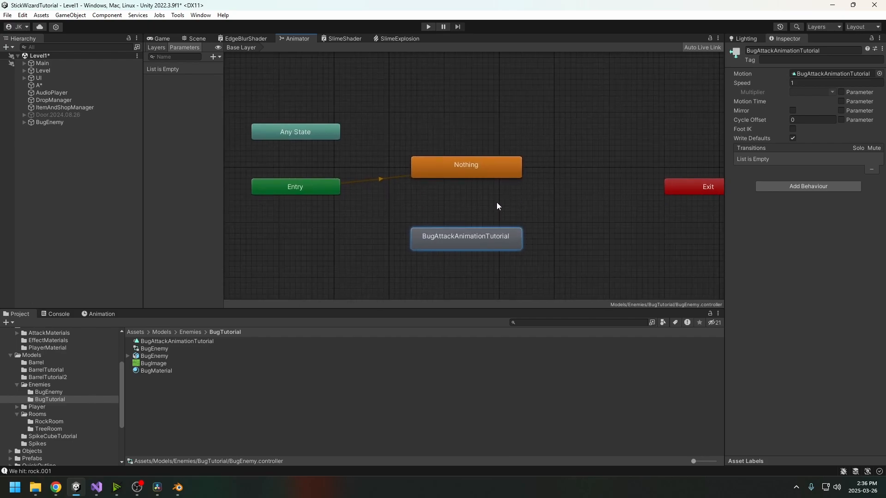
mouse_move(479, 210)
middle_down()
mouse_move(461, 214)
mouse_move(468, 220)
mouse_move(494, 200)
mouse_move(484, 204)
middle_up()
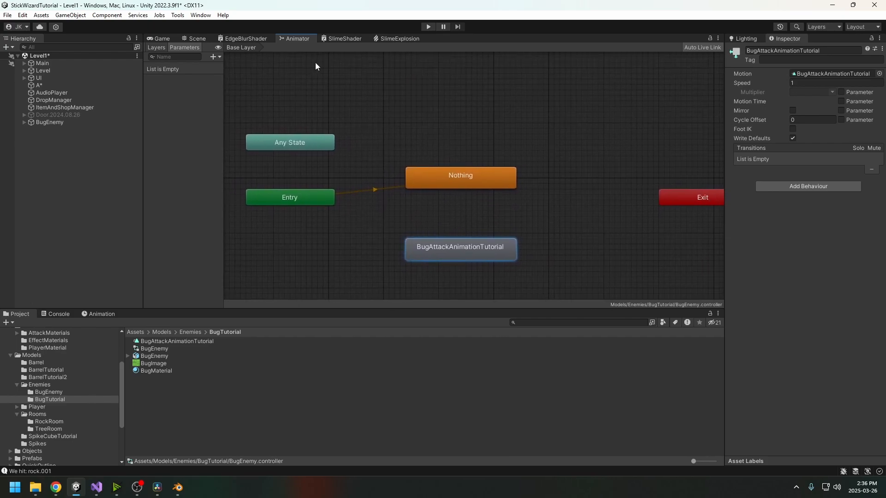
Set the BugEnemy model's rig Avatar Definition to Create From This Model and apply the import settings.
click(159, 39)
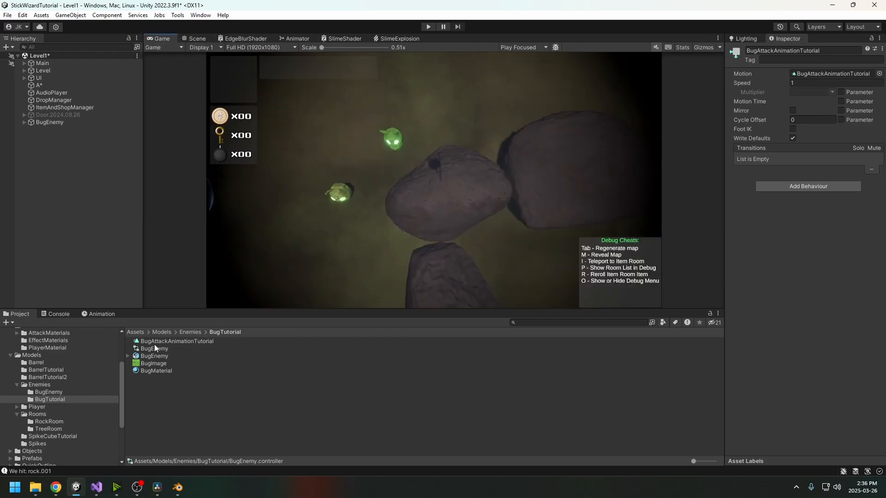
click(152, 358)
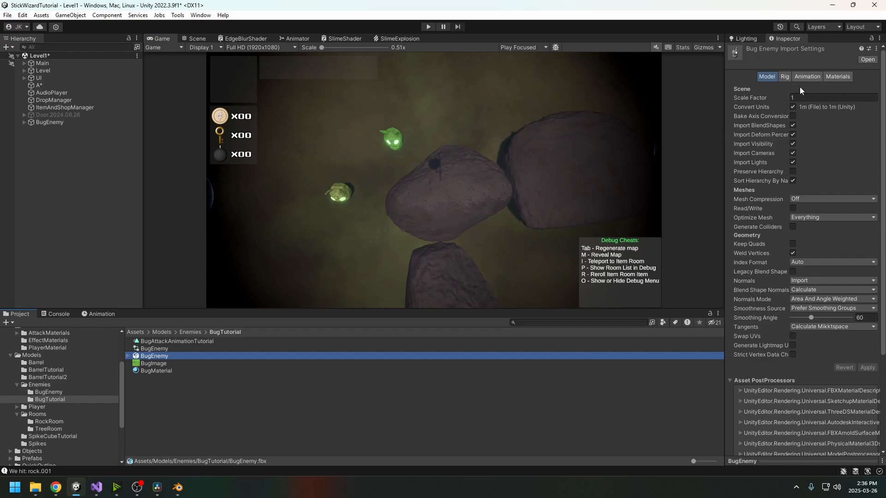
click(786, 77)
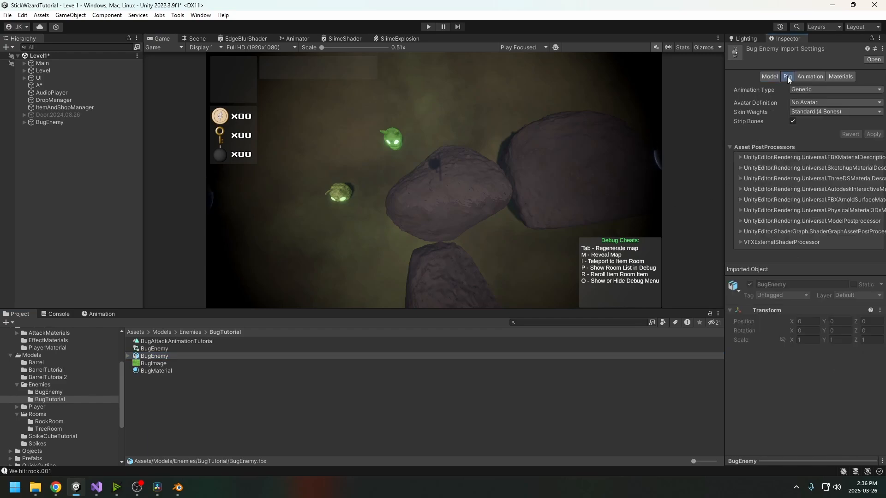
click(806, 103)
click(818, 119)
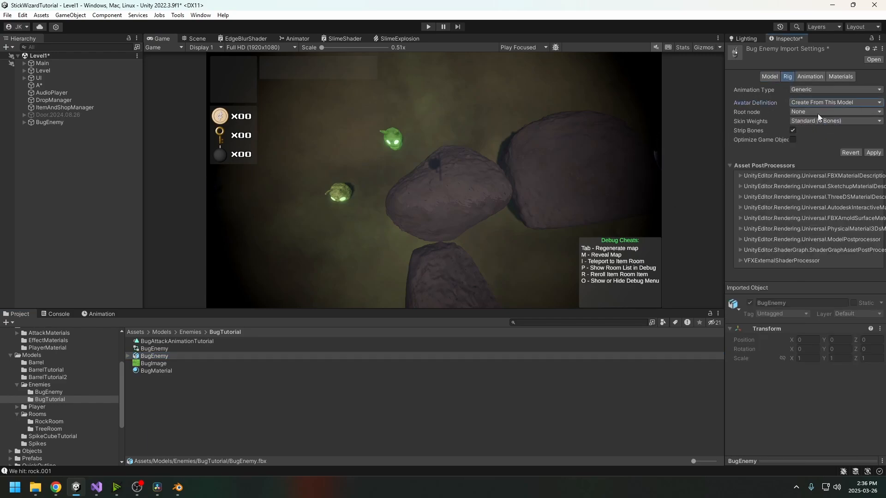
click(873, 152)
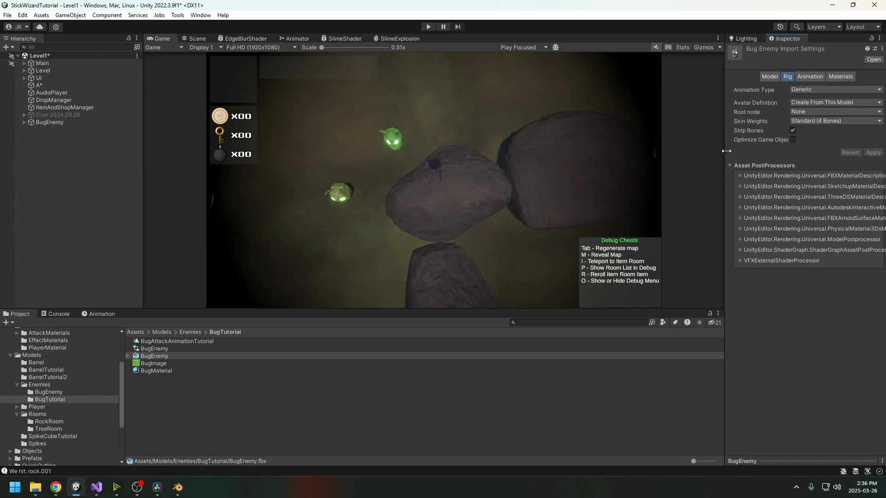
click(769, 77)
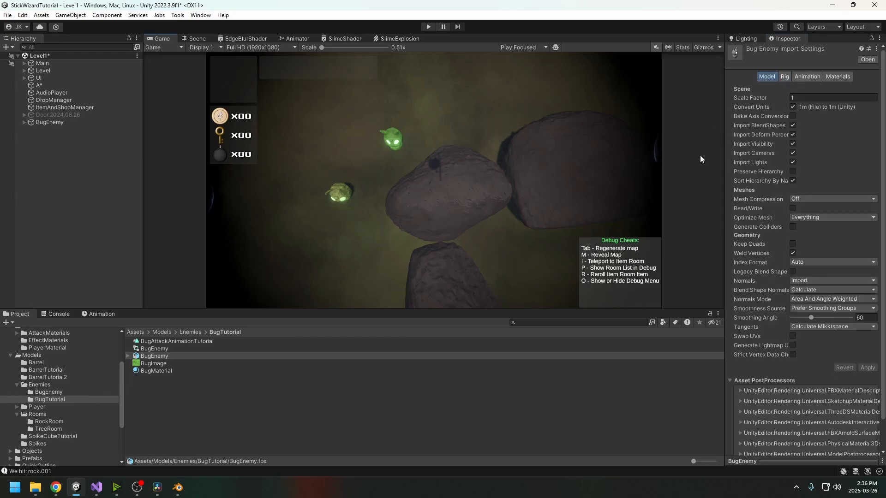
Assign the model's BugEnemyAvatar as the Avatar of the Animator on the scene's BugEnemy object.
click(58, 123)
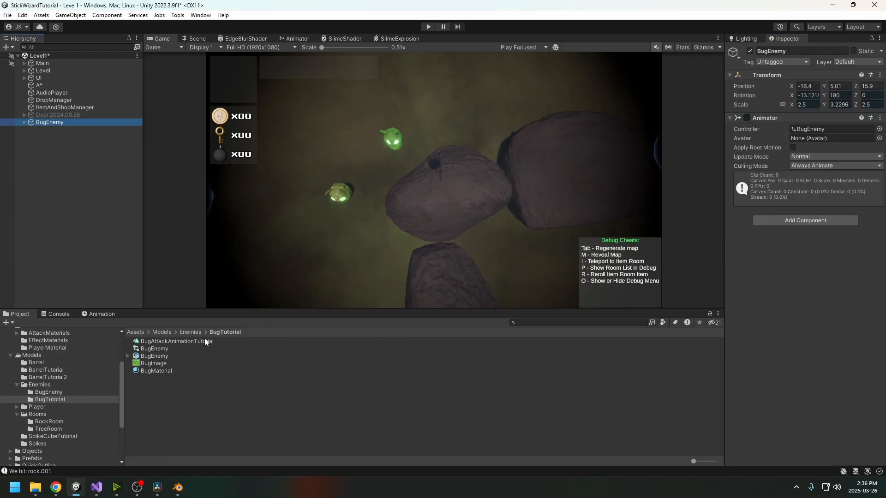
click(129, 356)
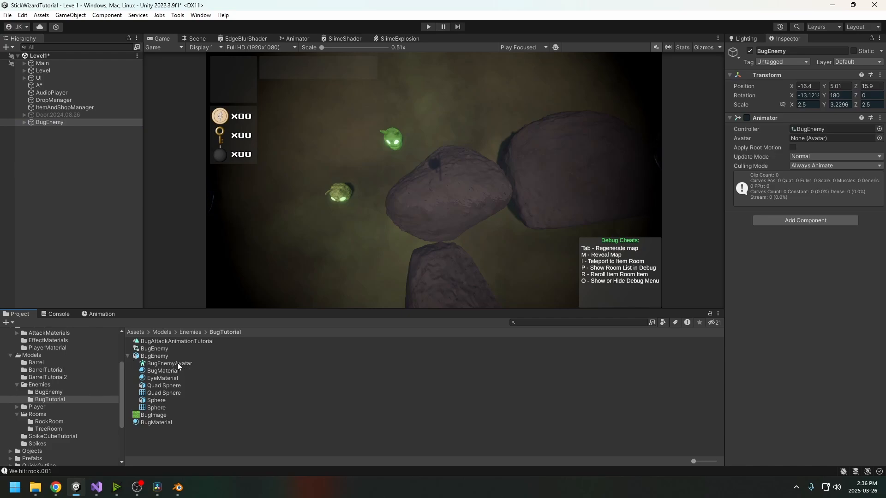
drag(177, 363, 813, 141)
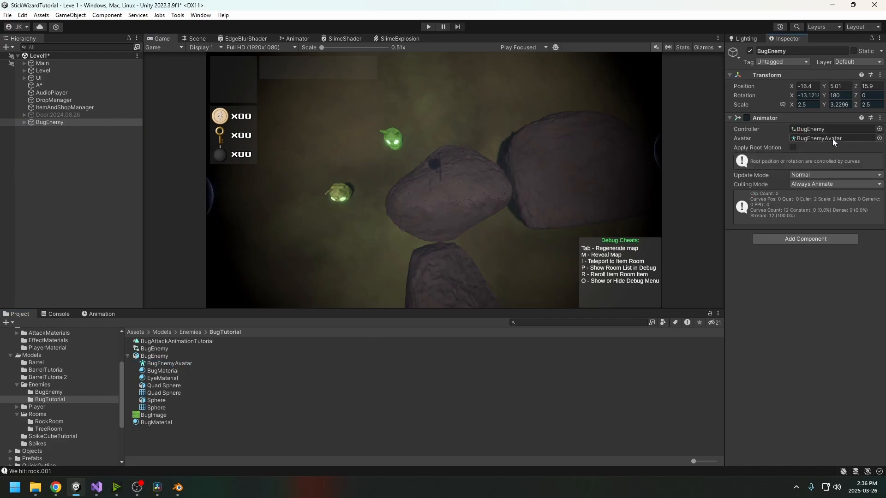
click(128, 356)
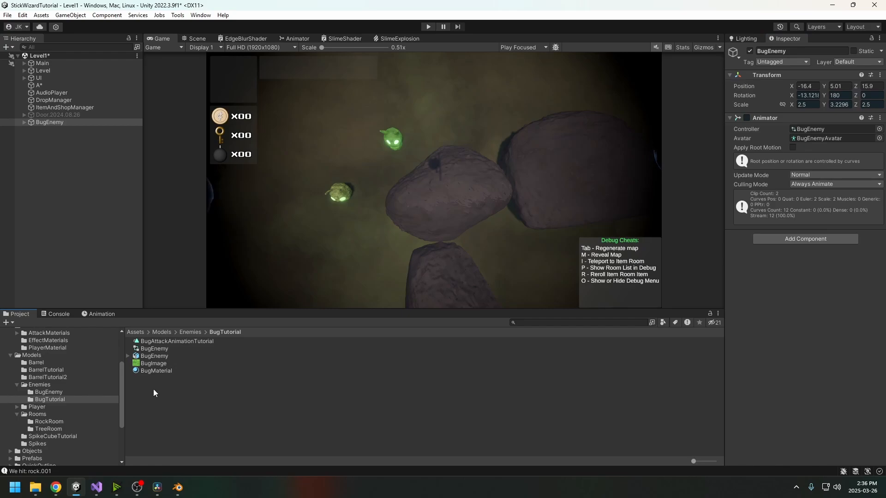
right_click(168, 392)
mouse_move(237, 139)
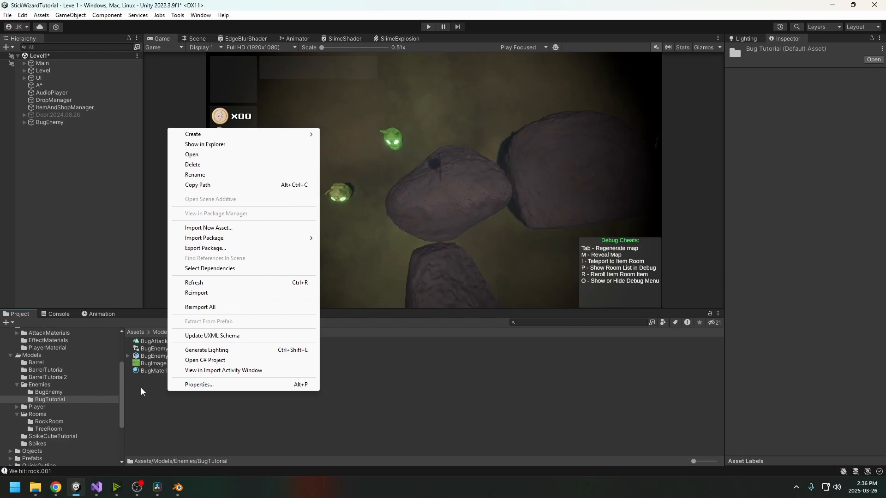
click(137, 389)
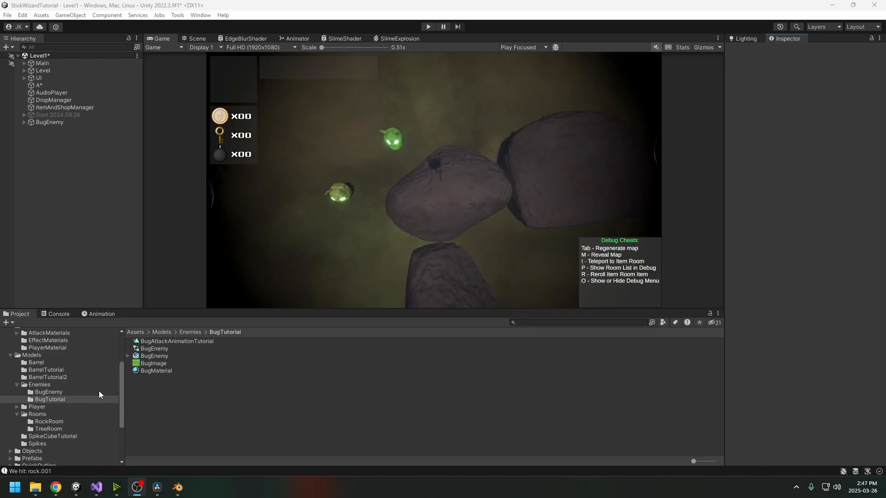
Attach BugEnemyScript from the Enemies/BugEnemy folder to the scene's BugEnemy object.
click(59, 391)
click(59, 123)
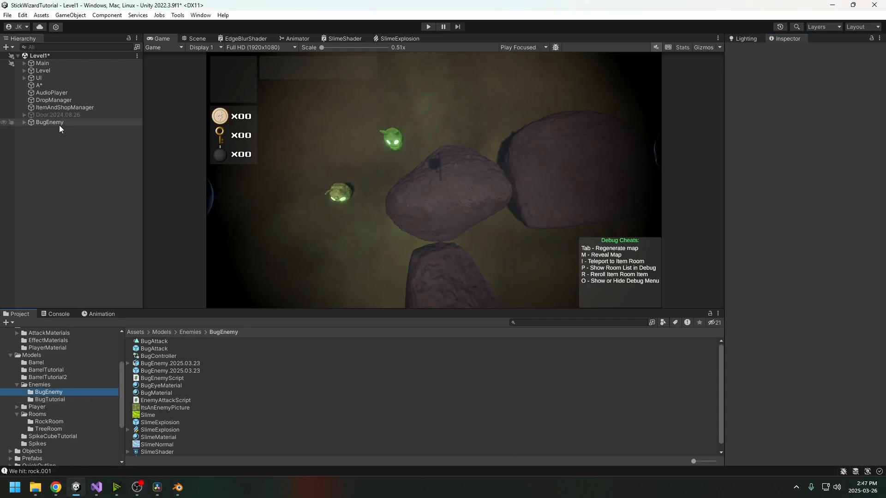
drag(162, 377, 815, 267)
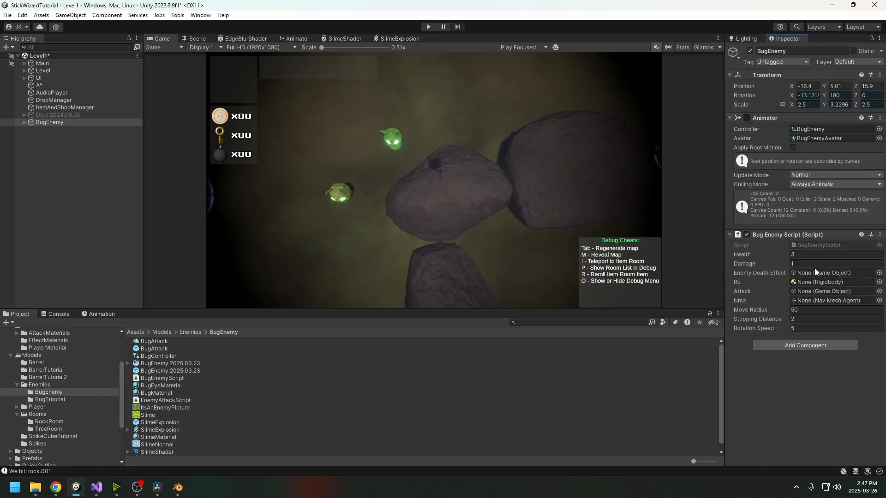
Add a Nav Mesh Agent component to the BugEnemy object.
click(805, 346)
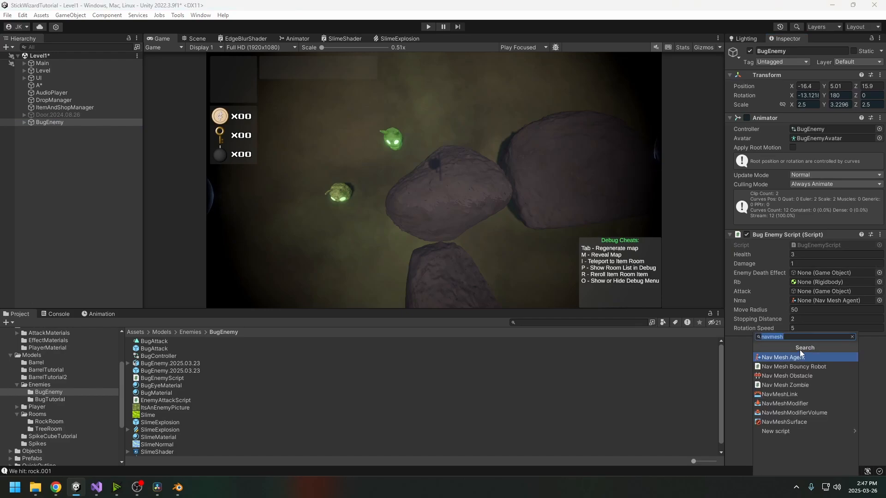
click(799, 357)
scroll(799, 368, down, 3)
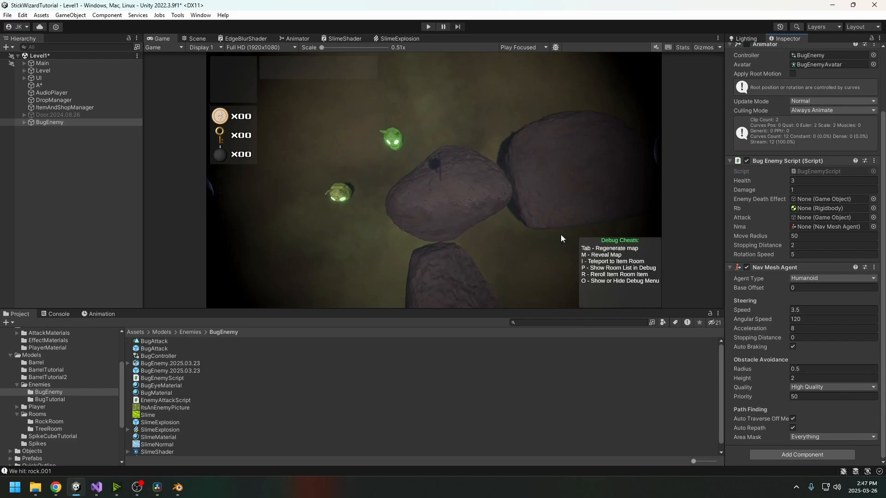
Set the Nav Mesh Agent's speed to 30, angular speed to 800 and acceleration to 800.
click(817, 310)
text(30)
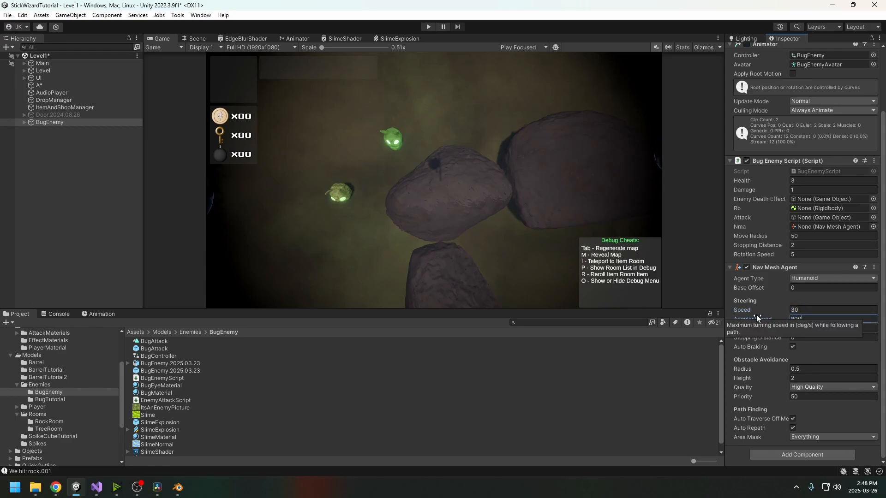
click(838, 319)
text(800)
click(839, 328)
text(800)
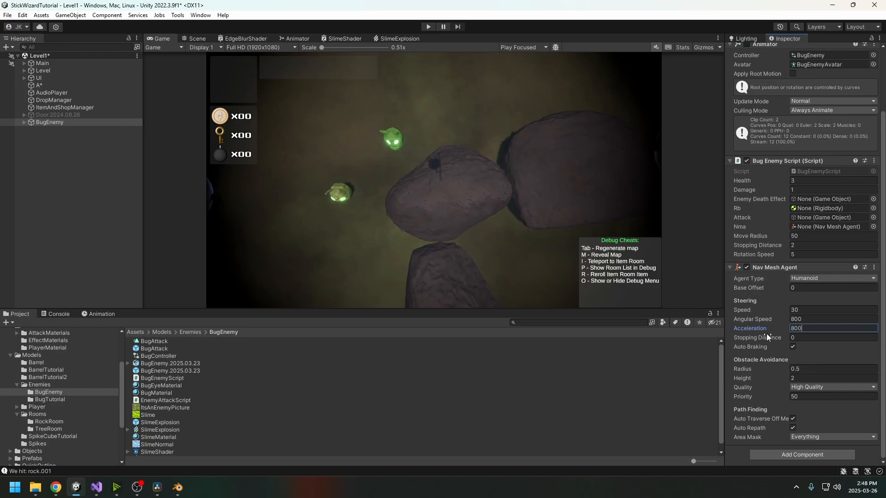
click(729, 268)
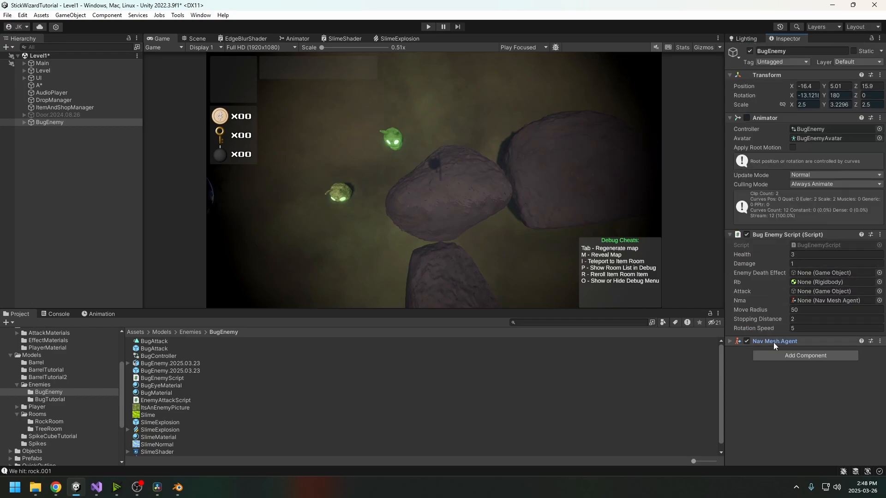
click(729, 341)
scroll(812, 295, down, 3)
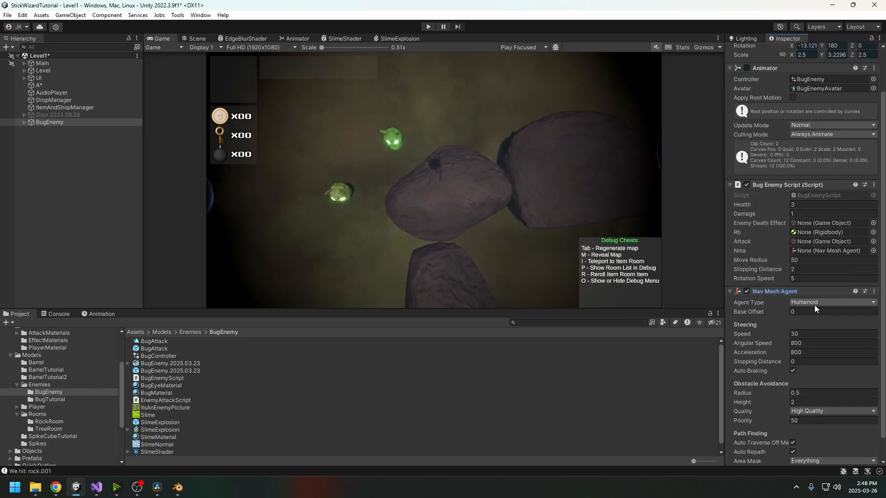
scroll(763, 303, down, 2)
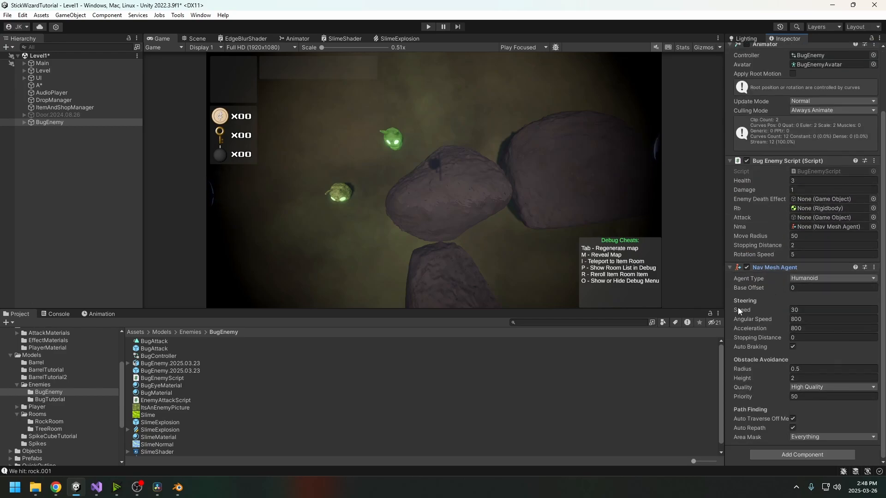
Switch to Visual Studio, review the start of BugEnemyScript.cs and go to the definition of its Enemy base class.
click(97, 487)
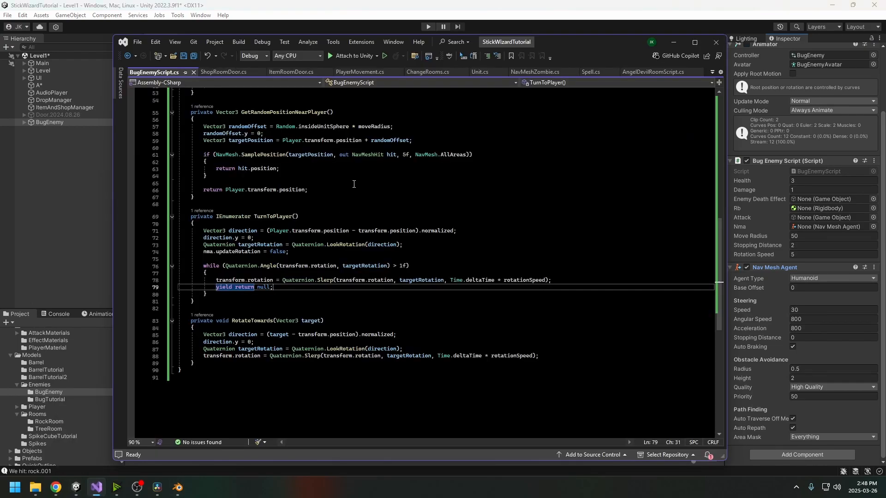
scroll(325, 212, up, 17)
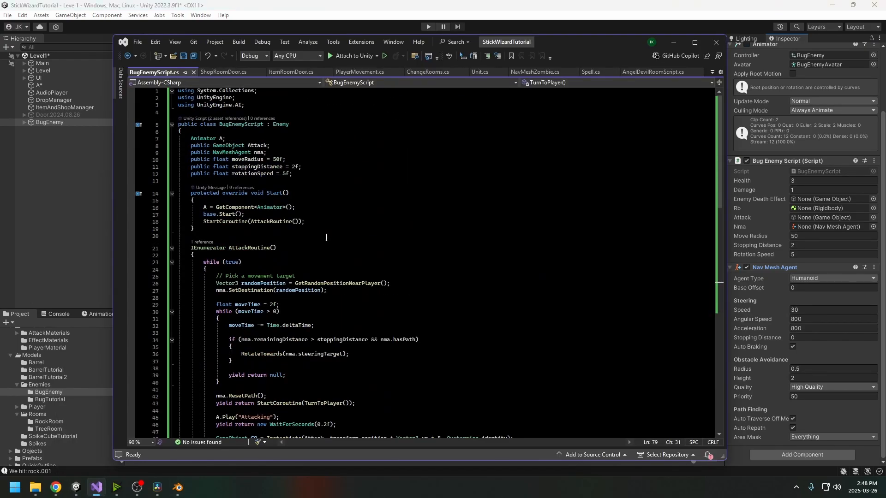
double_click(281, 125)
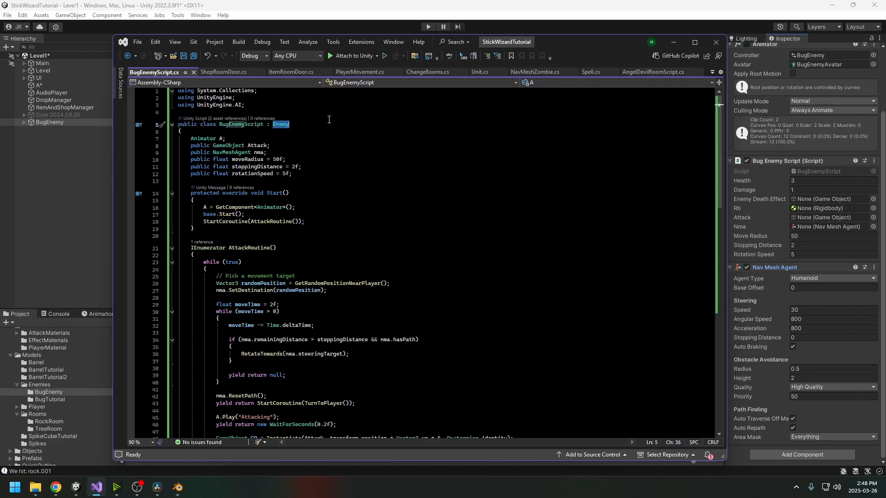
key(F12)
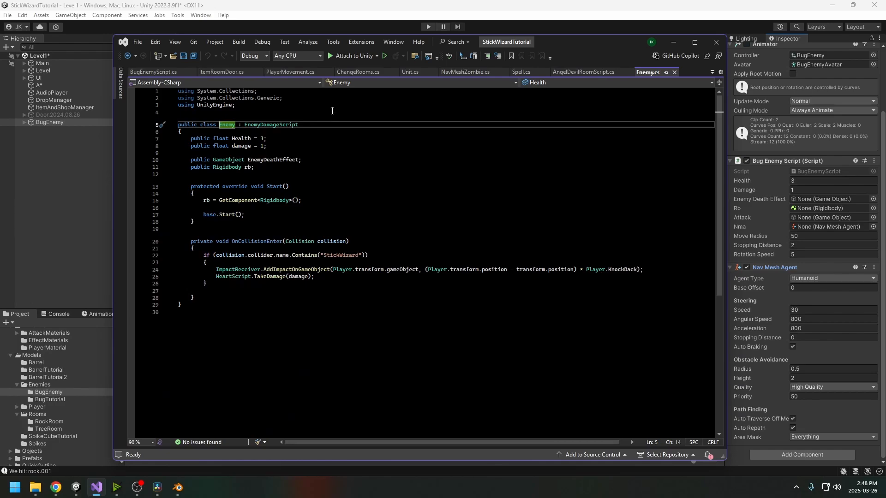
Examine the Enemy class and the code of its parent class, EnemyDamageScript.
click(336, 141)
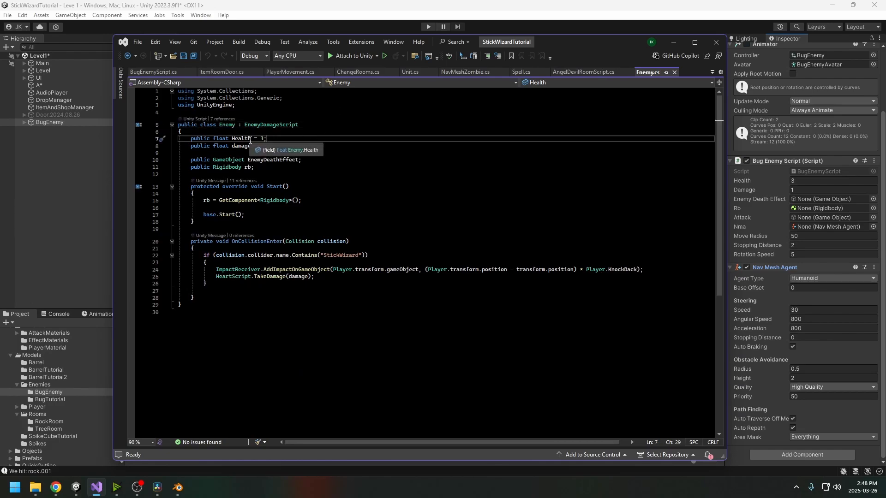
key(Up)
key(Up)
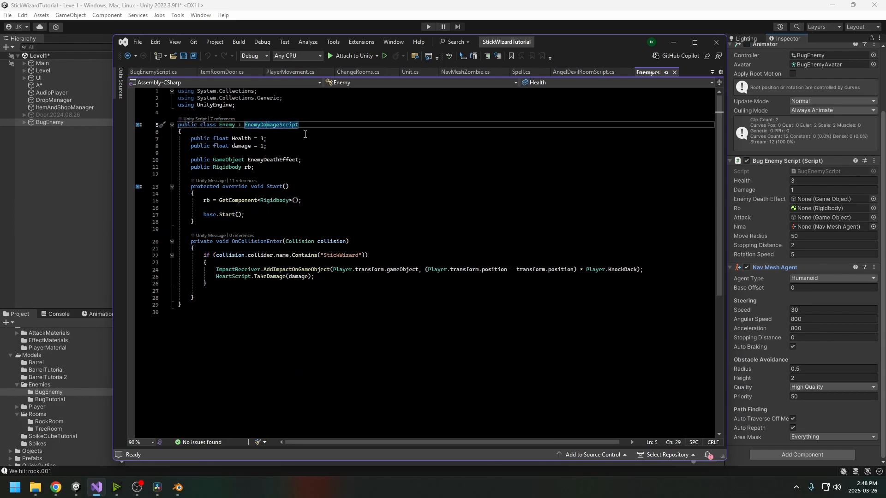
key(F12)
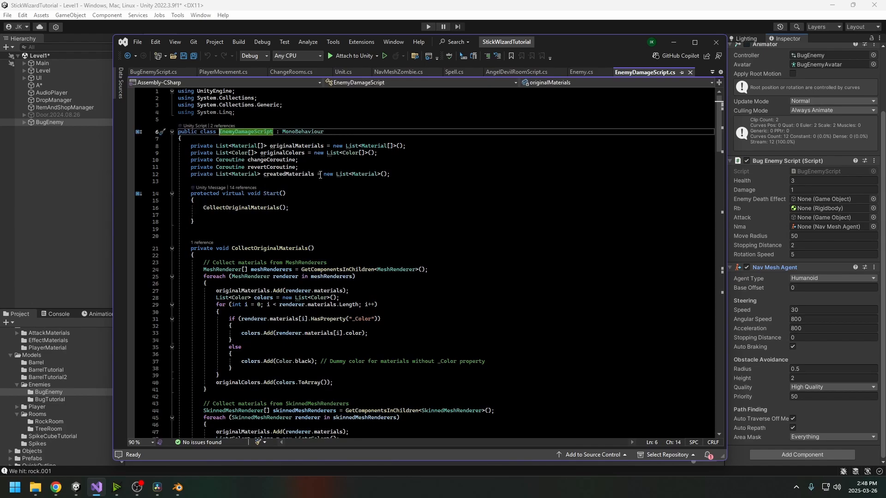
scroll(371, 185, down, 20)
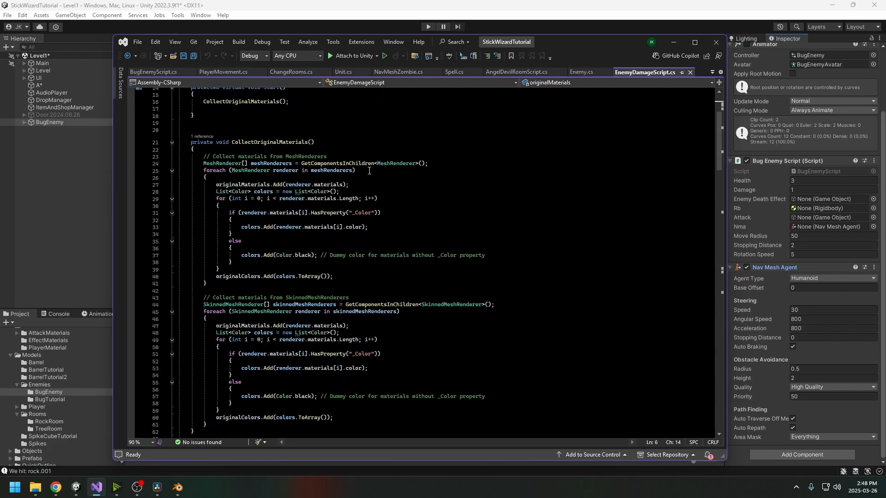
Skim the material colour code in EnemyDamageScript.cs and return to BugEnemyScript.cs.
scroll(370, 185, down, 7)
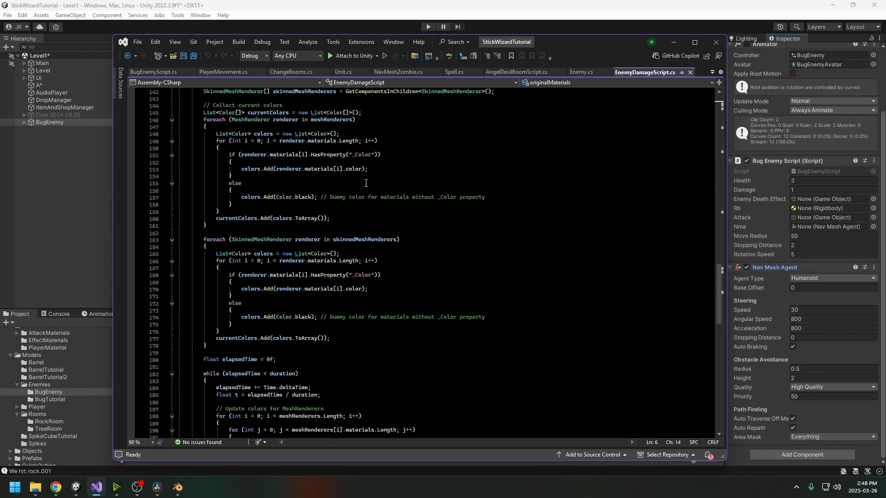
scroll(518, 196, up, 10)
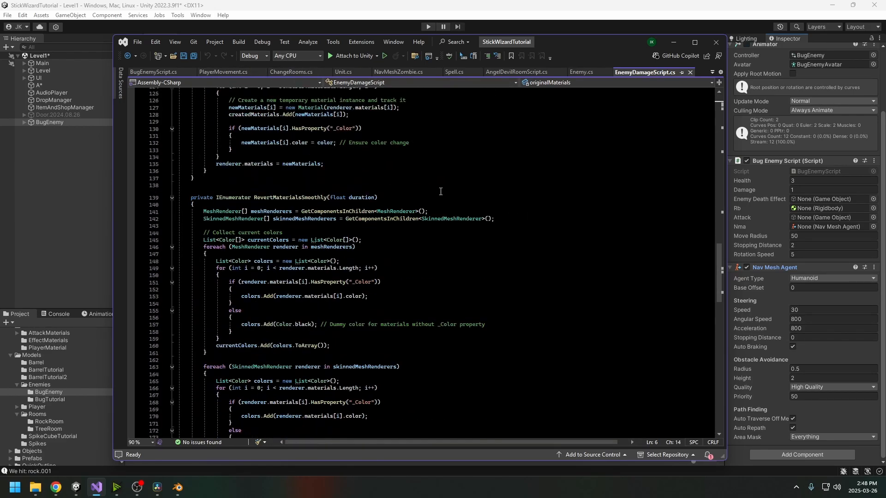
click(155, 73)
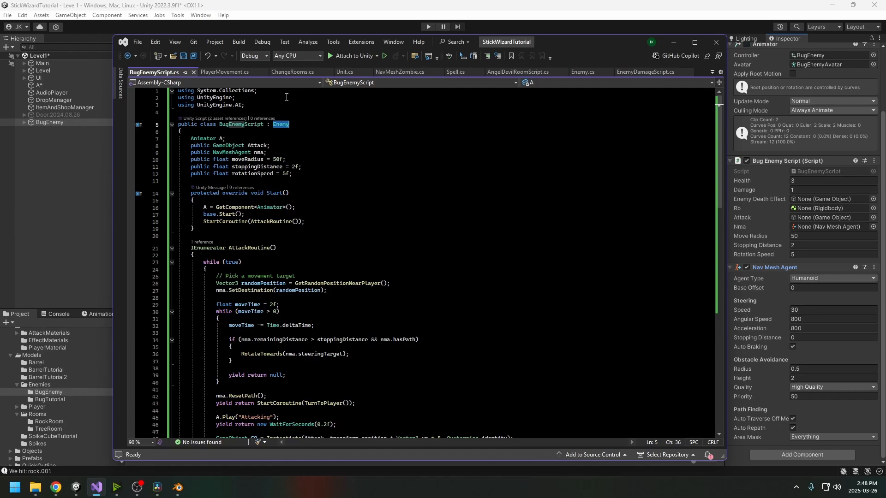
Go to the definition of the Enemy base class and examine its Health, damage, EnemyDeathEffect and rb fields and the class body.
click(286, 125)
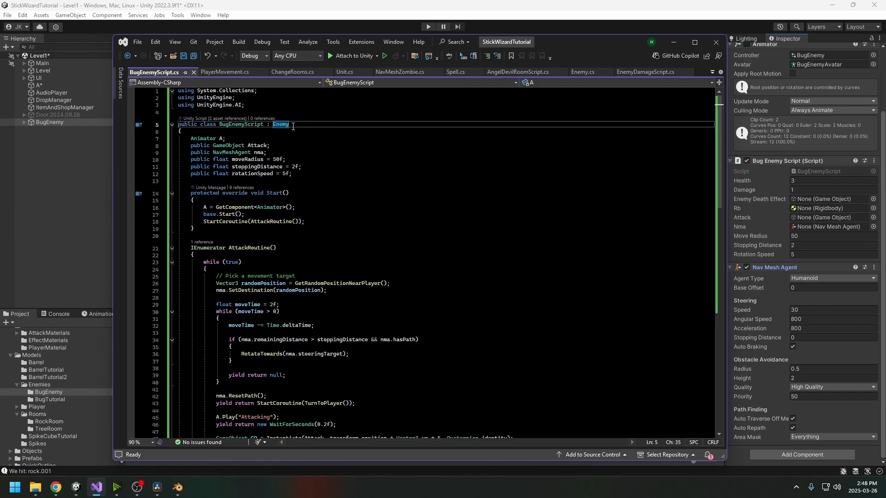
key(F12)
double_click(240, 133)
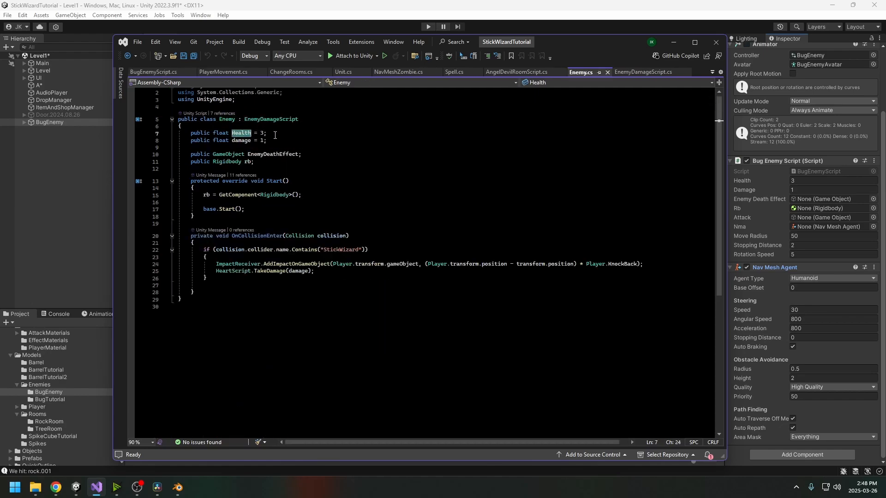
double_click(241, 141)
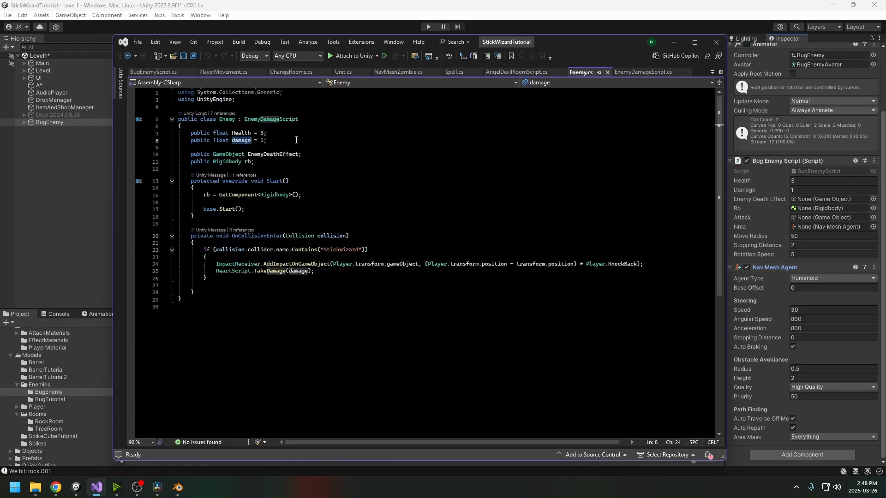
double_click(278, 155)
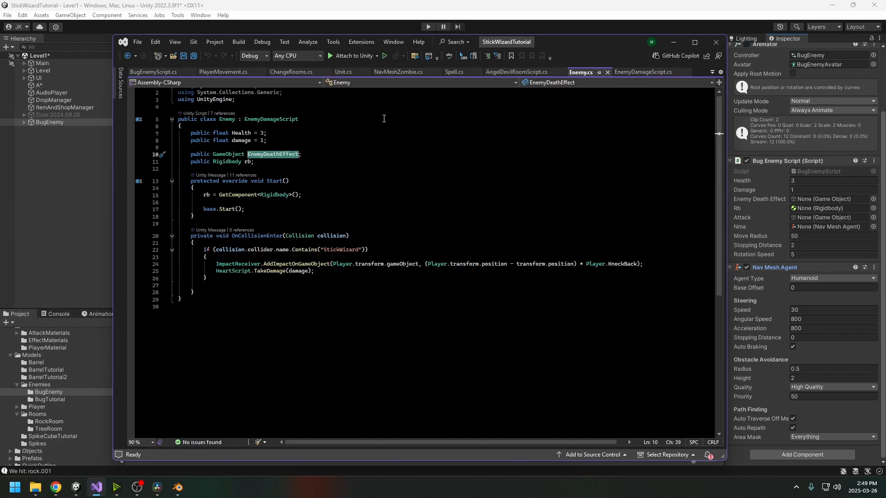
click(255, 161)
drag(181, 119, 411, 309)
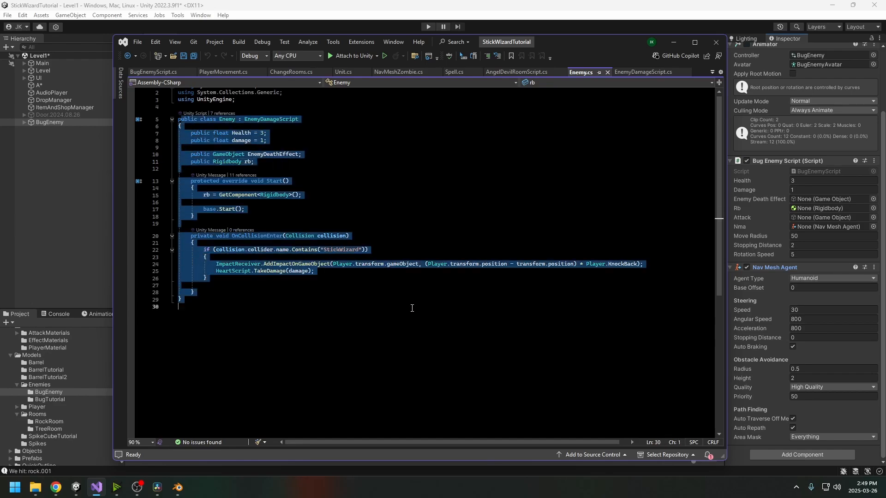
click(396, 284)
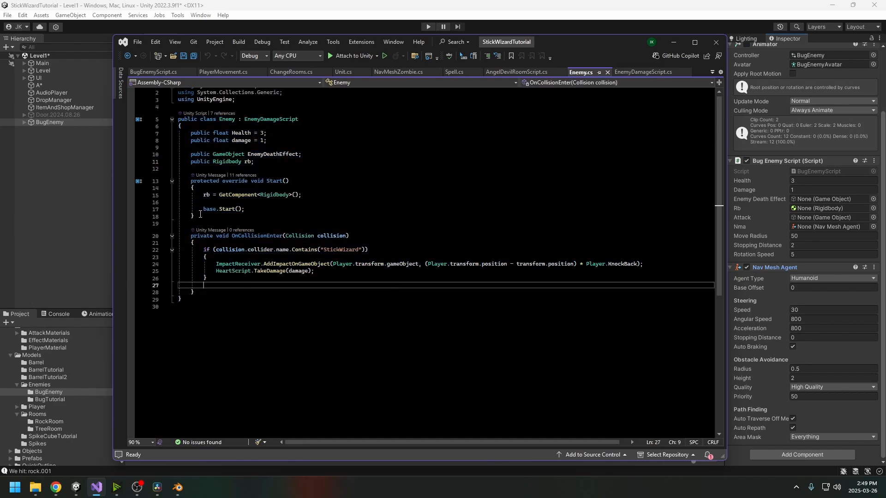
Compare the Start override and its base.Start() call in BugEnemyScript.cs with the Start method in Enemy.cs.
click(162, 72)
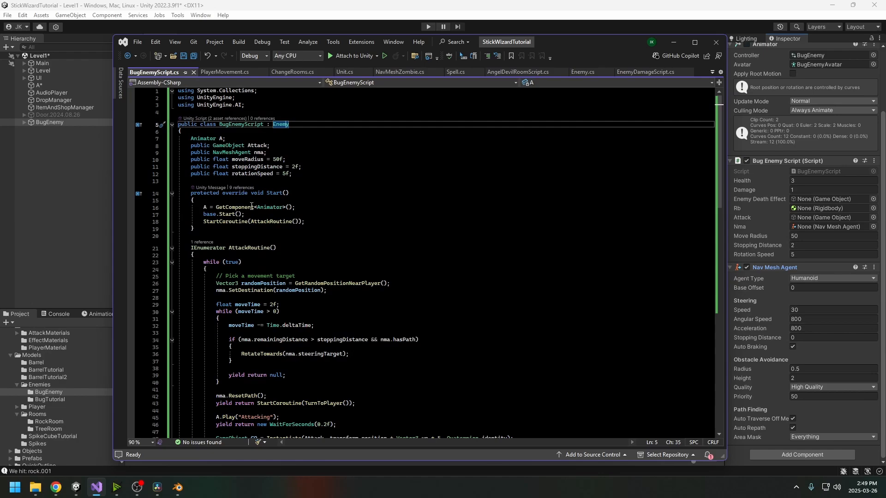
double_click(277, 194)
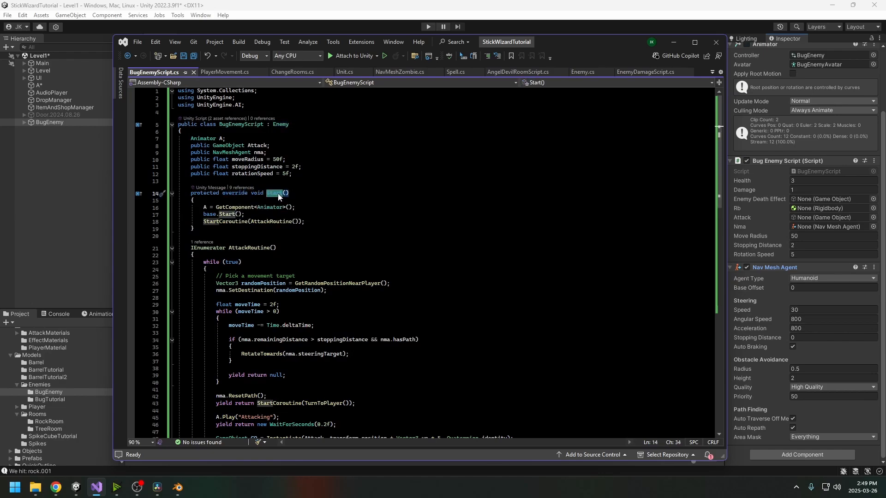
double_click(280, 125)
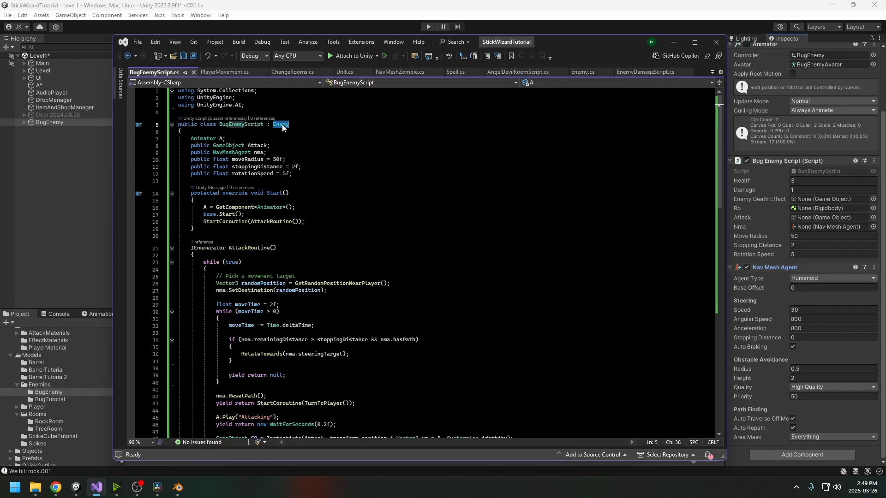
click(282, 193)
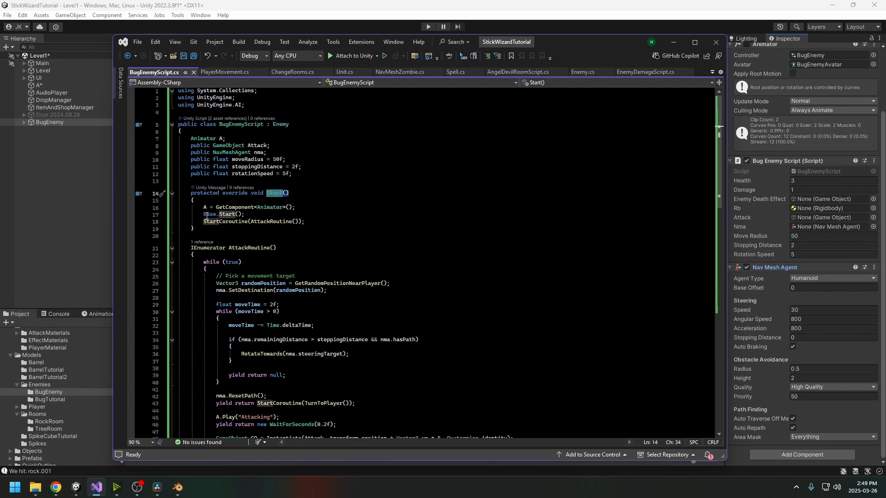
double_click(229, 215)
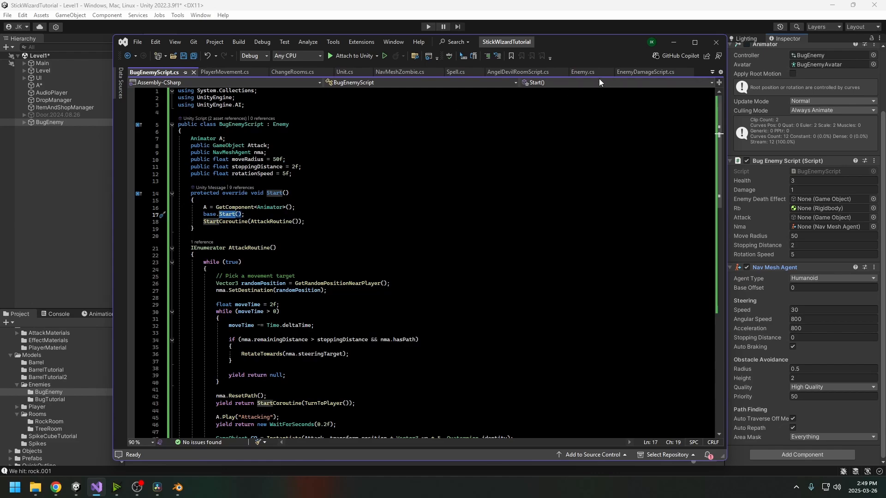
click(583, 72)
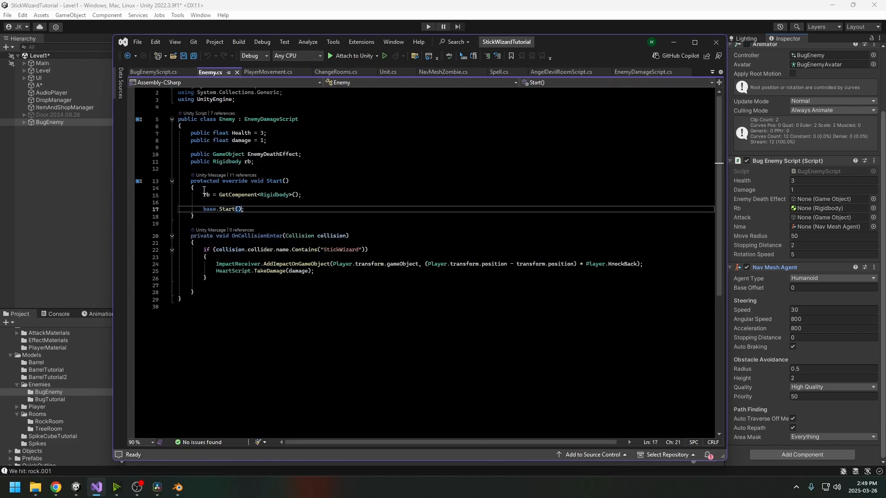
drag(191, 181, 292, 181)
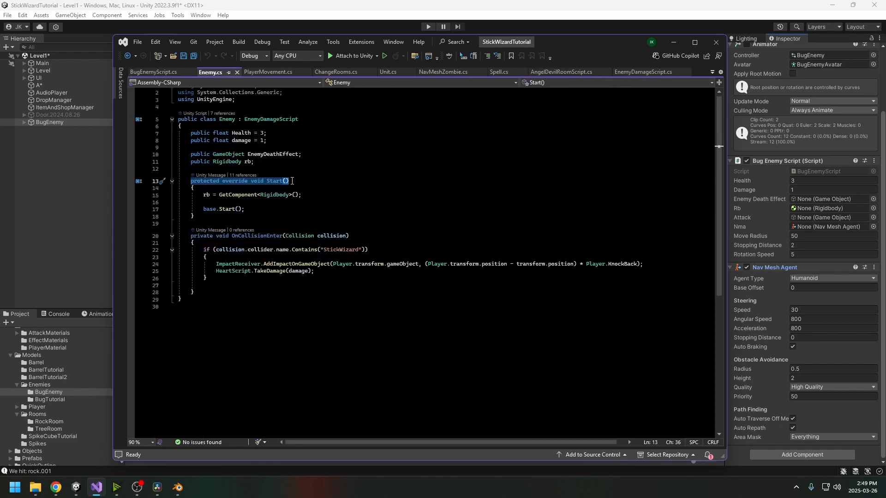
click(154, 72)
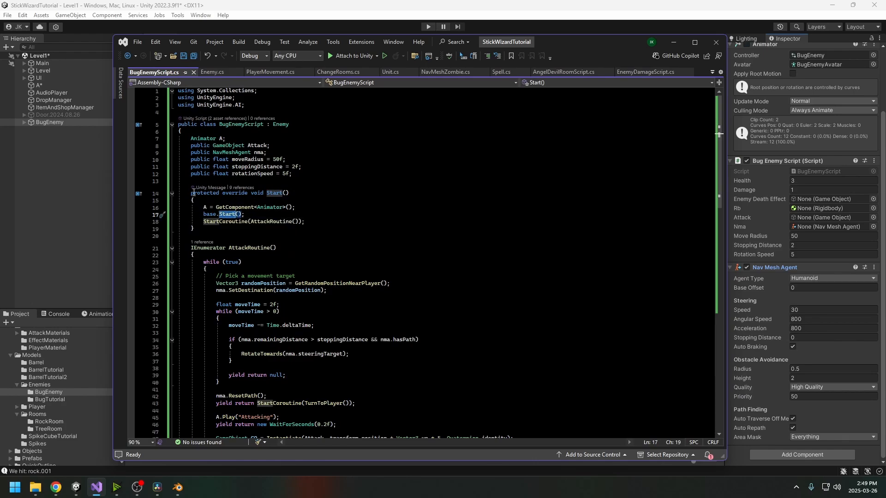
drag(190, 193, 313, 207)
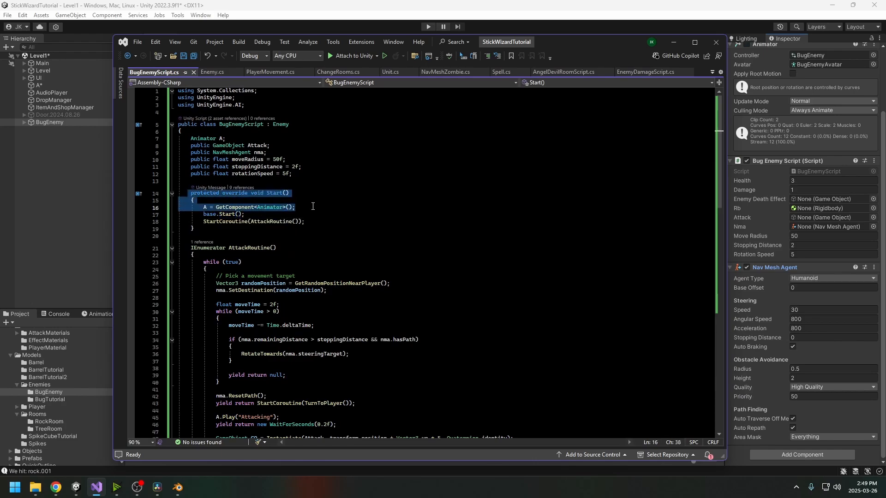
click(256, 209)
drag(216, 215, 226, 216)
Examine the AttackRoutine coroutine in BugEnemyScript.cs, including its while (true) loop.
scroll(281, 213, down, 2)
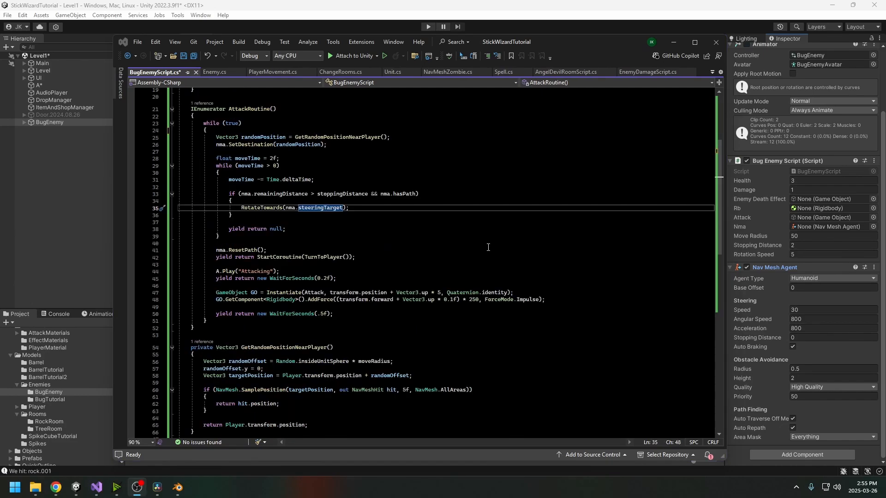
click(471, 254)
scroll(372, 250, up, 6)
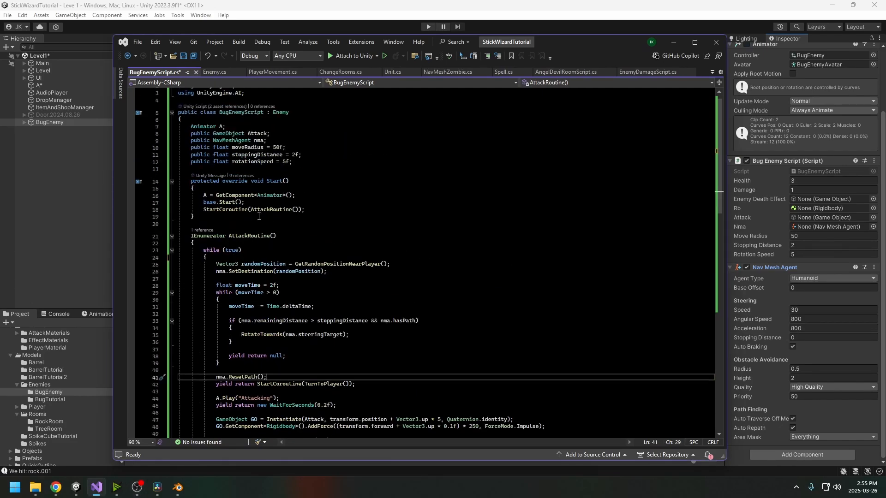
click(260, 236)
scroll(278, 238, down, 1)
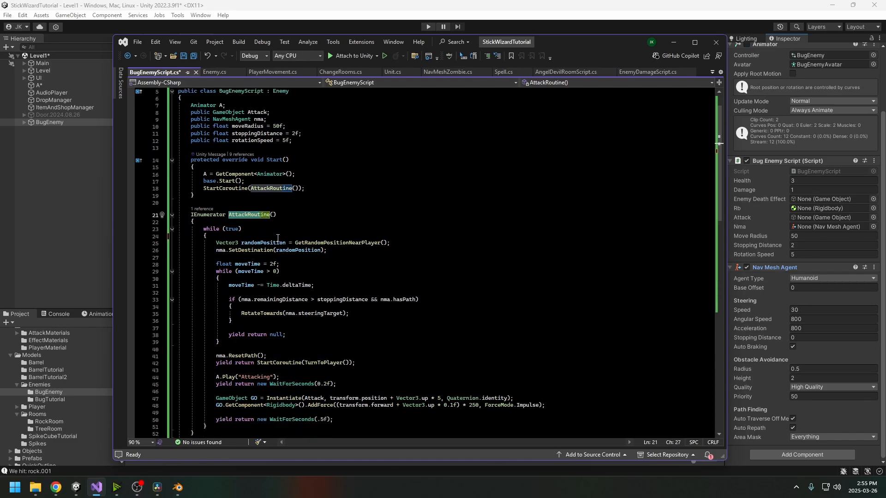
scroll(278, 238, down, 1)
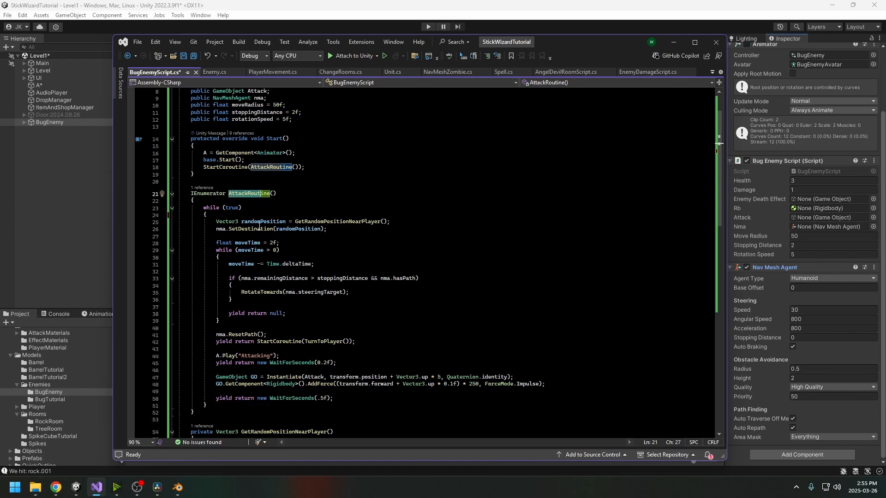
scroll(260, 227, down, 2)
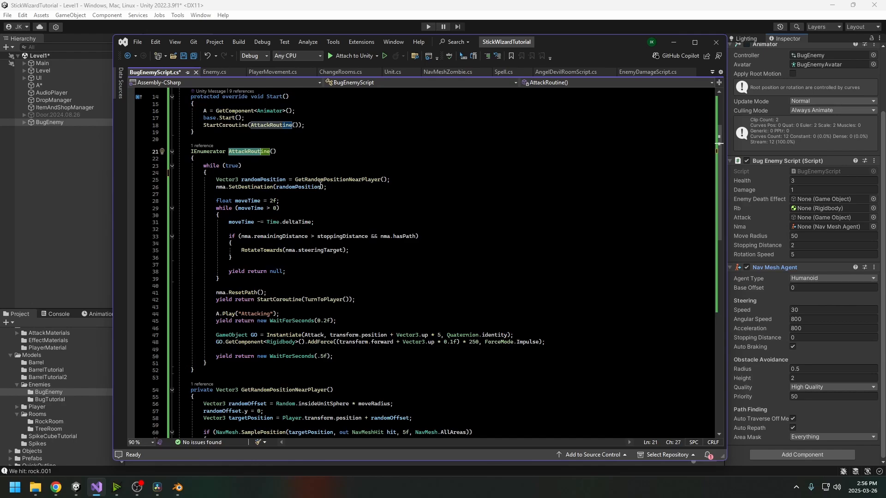
drag(197, 166, 214, 174)
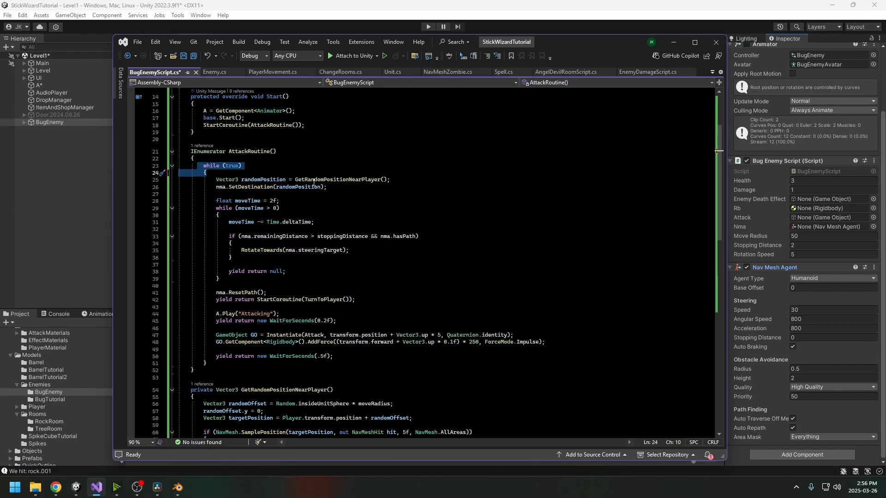
Go to the definition of GetRandomPositionNearPlayer and examine how randomOffset and targetPosition are calculated.
click(342, 180)
key(F12)
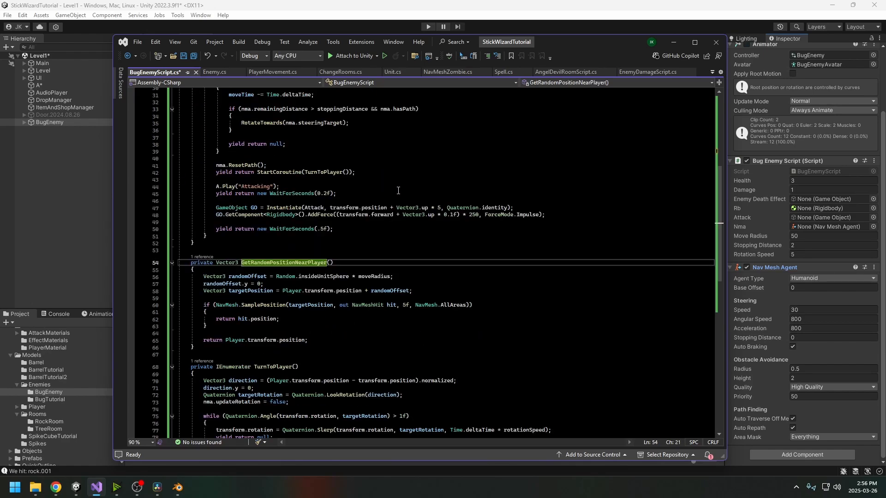
scroll(286, 231, down, 2)
click(284, 234)
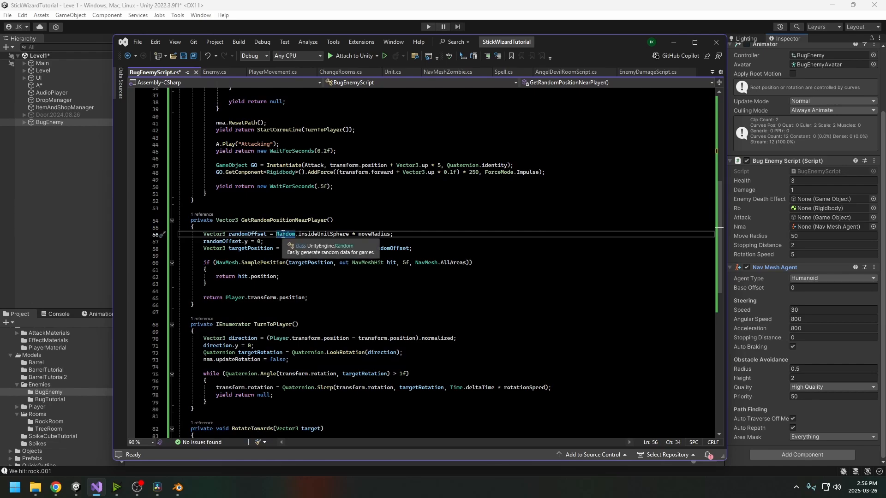
drag(351, 234, 277, 233)
double_click(375, 234)
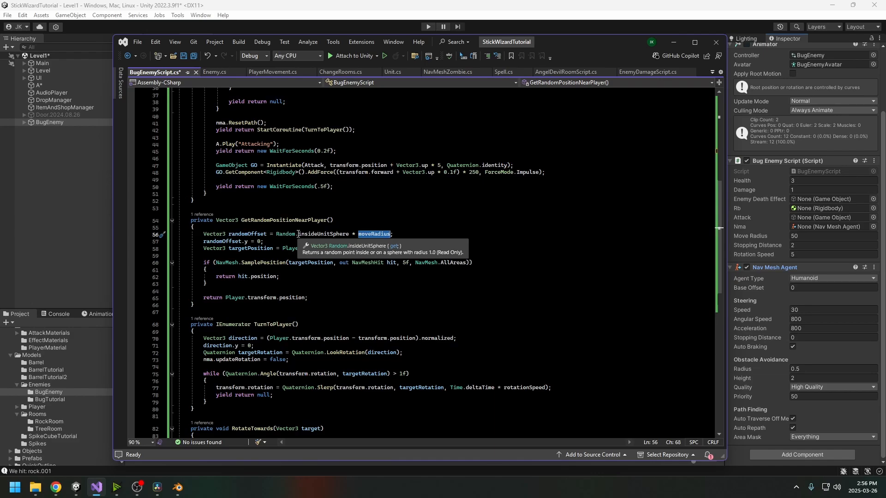
click(250, 241)
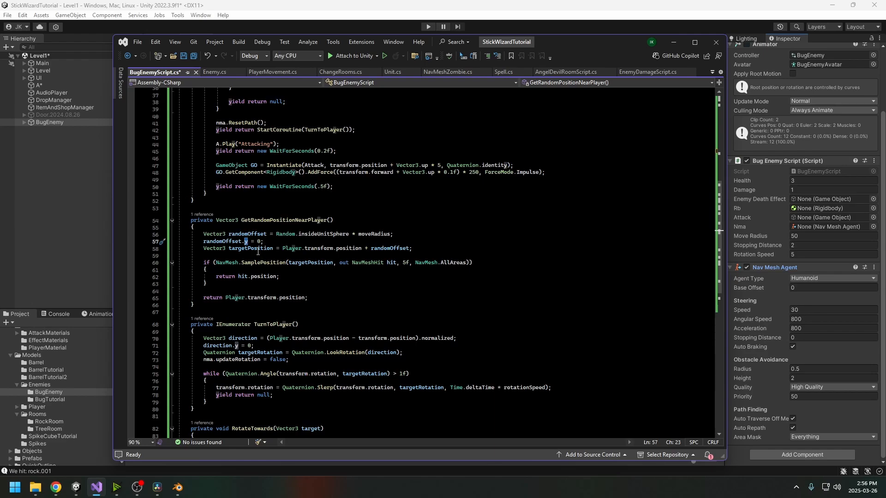
click(258, 249)
drag(282, 248, 408, 250)
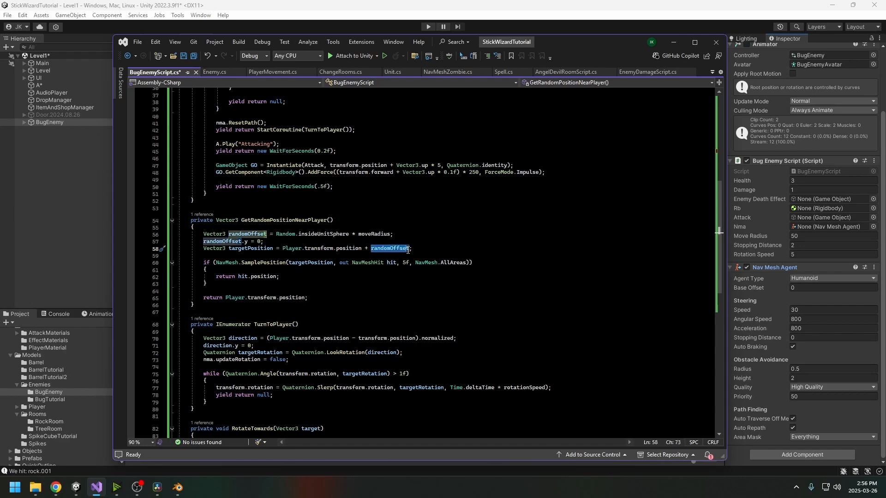
View the level's scene in Unity, return to Visual Studio and examine the NavMesh.SamplePosition condition in GetRandomPositionNearPlayer.
key(alt+Tab)
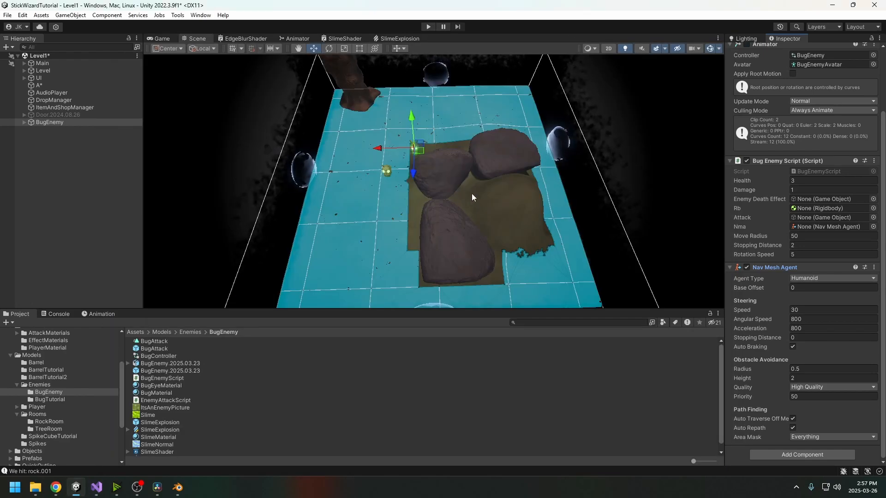
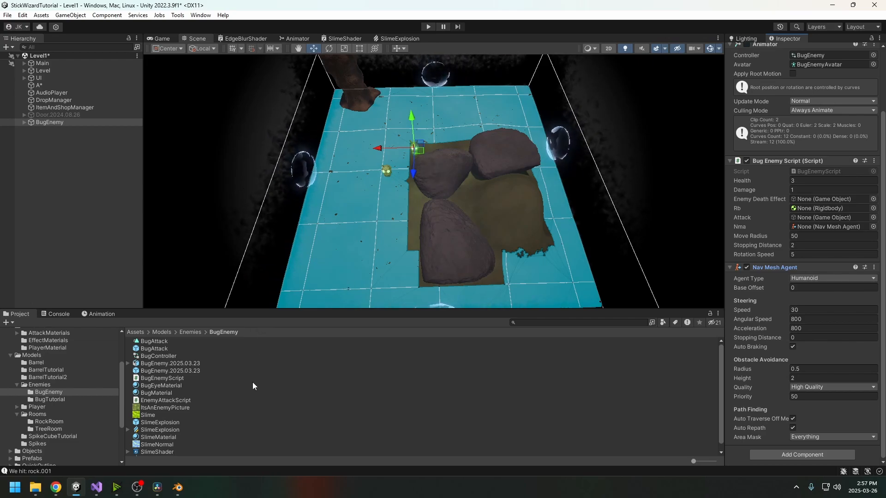
click(96, 488)
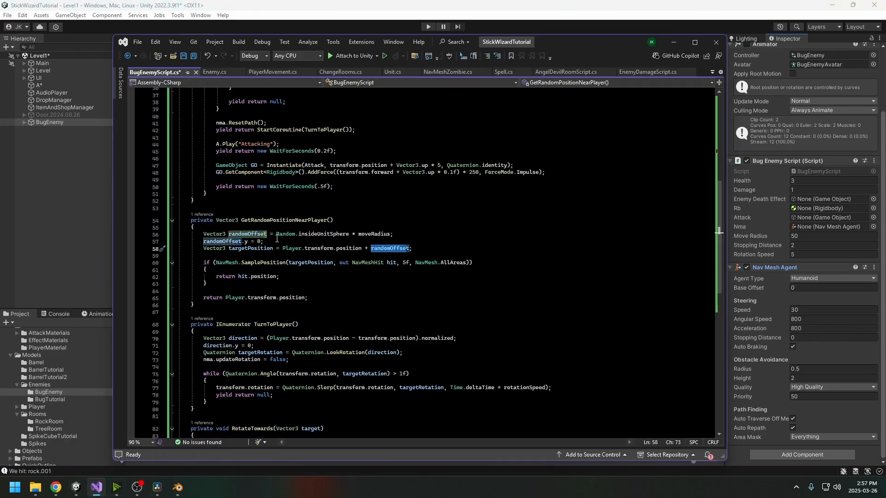
scroll(234, 256, down, 2)
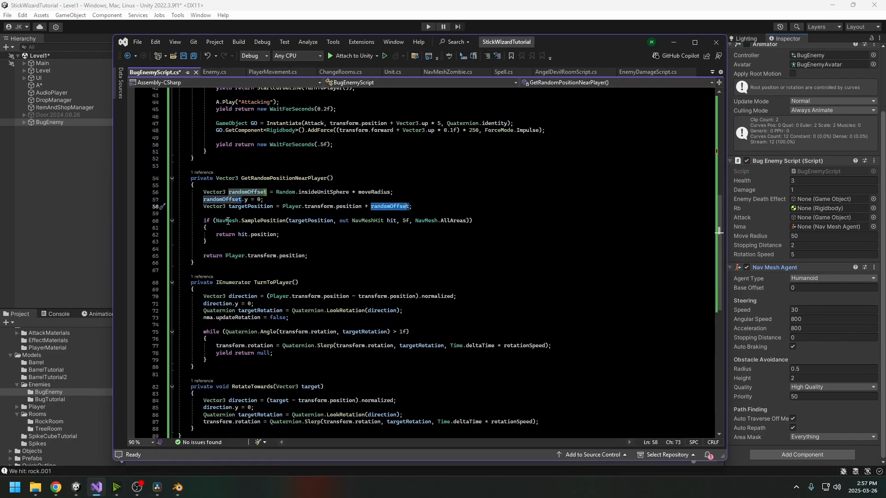
drag(227, 221, 301, 219)
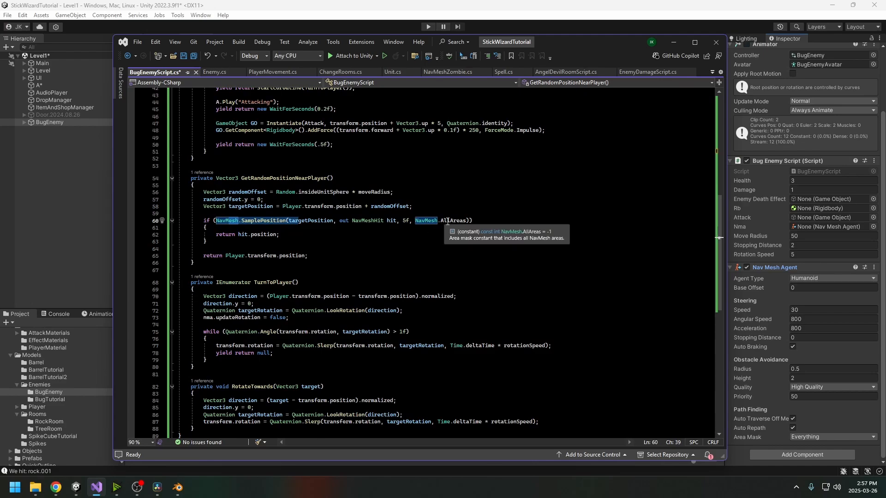
click(429, 229)
click(251, 221)
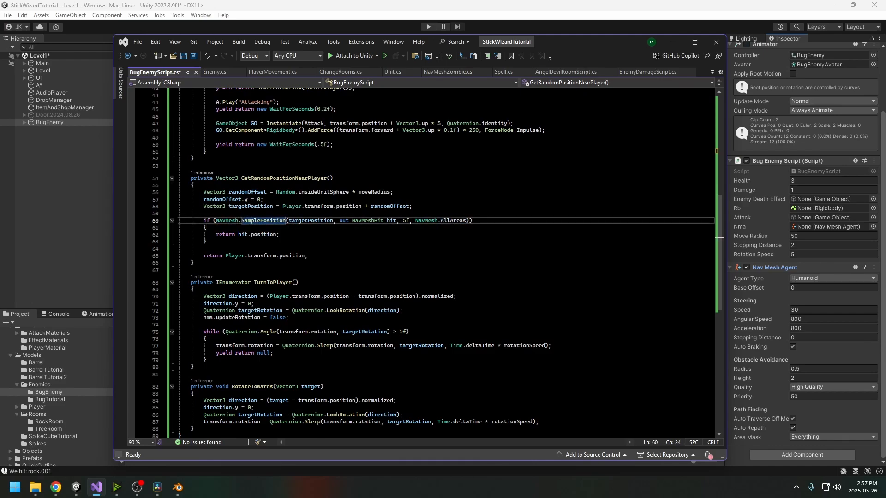
View the level's floor and rocks in Unity's scene, and examine both return statements of GetRandomPositionNearPlayer in Visual Studio.
click(562, 1)
middle_drag(523, 167, 544, 143)
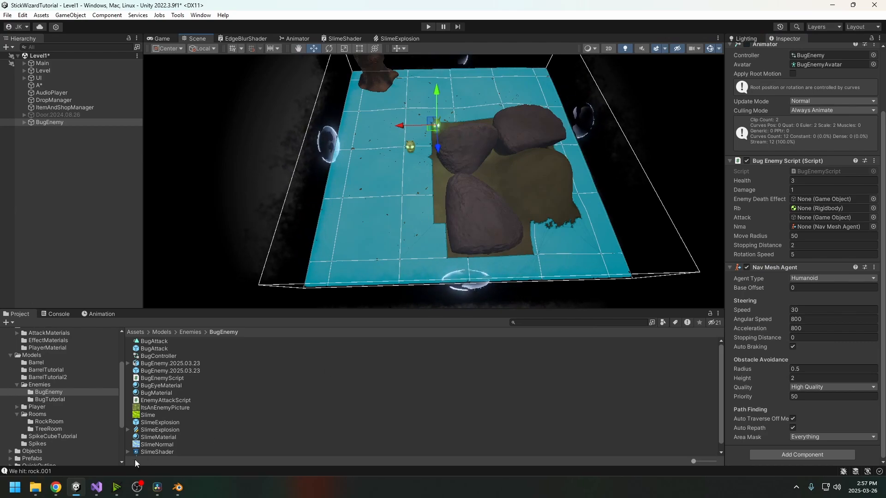
click(97, 487)
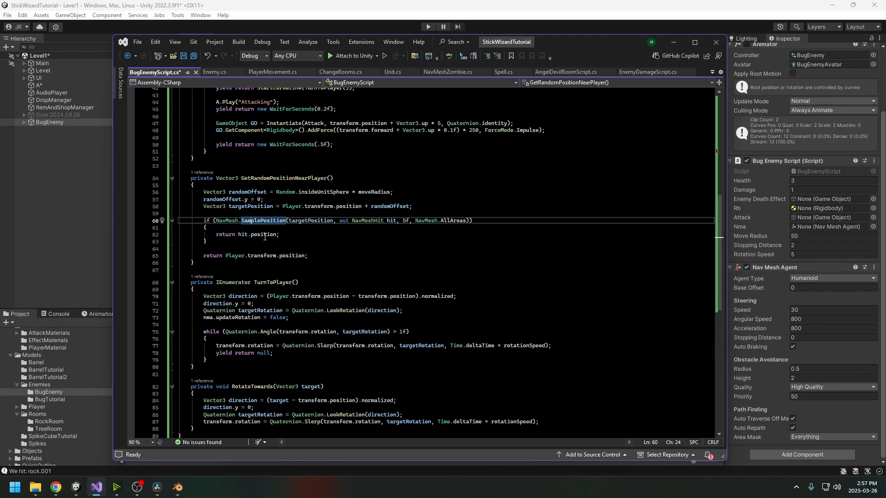
drag(280, 235, 219, 234)
drag(306, 257, 224, 257)
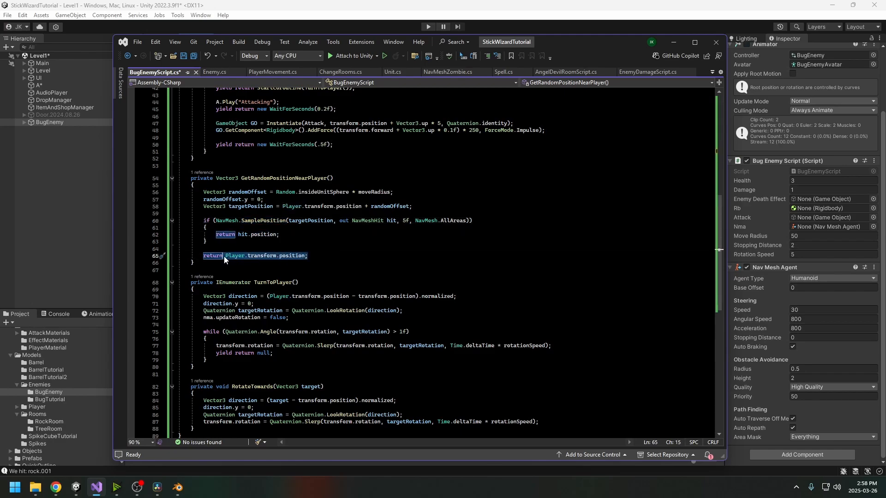
click(555, 2)
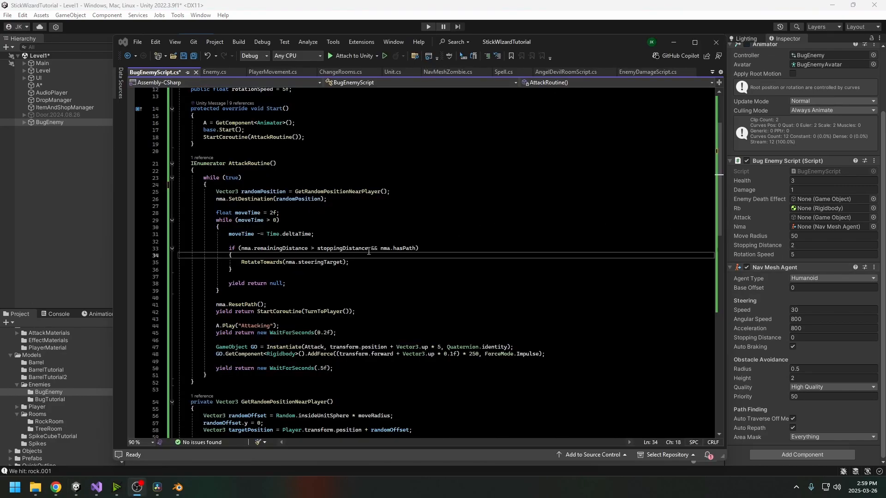
Examine the nma.SetDestination(randomPosition) call in the AttackRoutine coroutine of BugEnemyScript.cs.
click(353, 253)
click(265, 200)
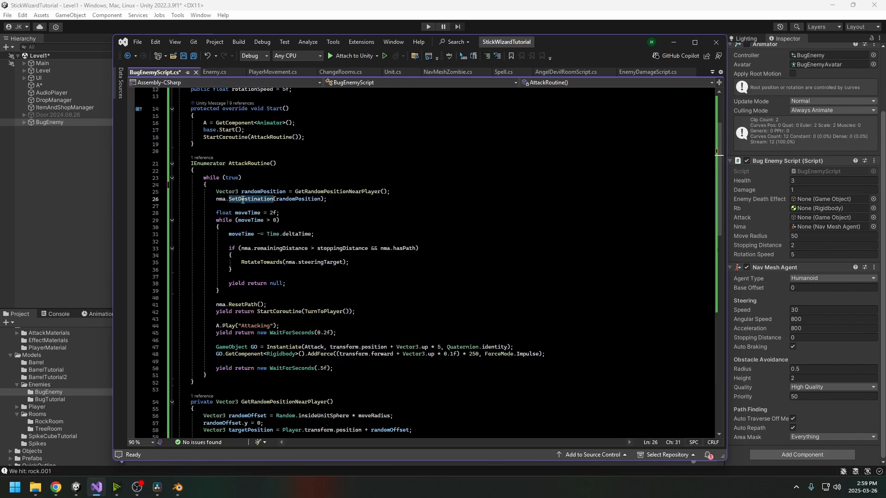
click(221, 200)
click(245, 199)
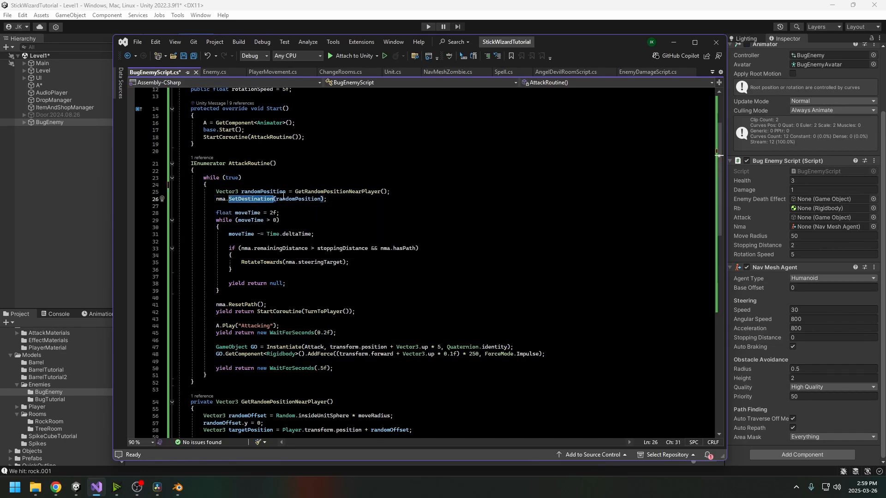
double_click(288, 199)
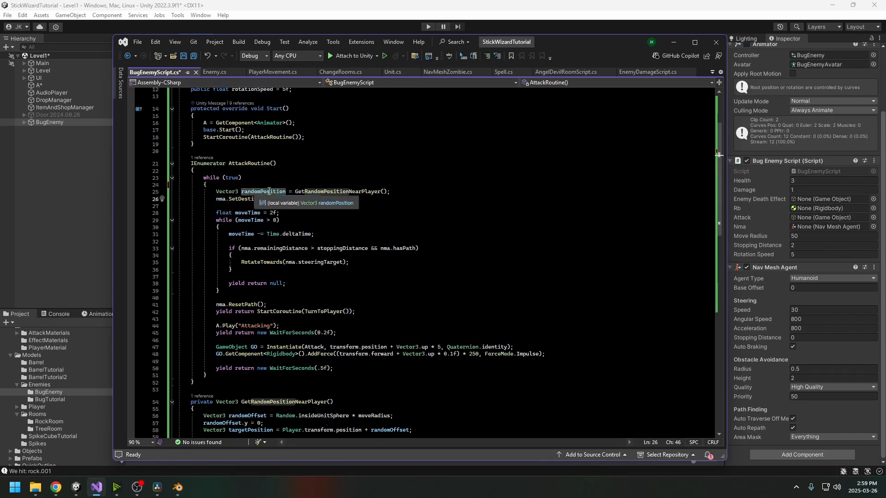
Examine the moveTime countdown in AttackRoutine, including its 2f start value, the while (moveTime > 0) condition and the Time.deltaTime subtraction.
drag(213, 212, 220, 291)
click(231, 235)
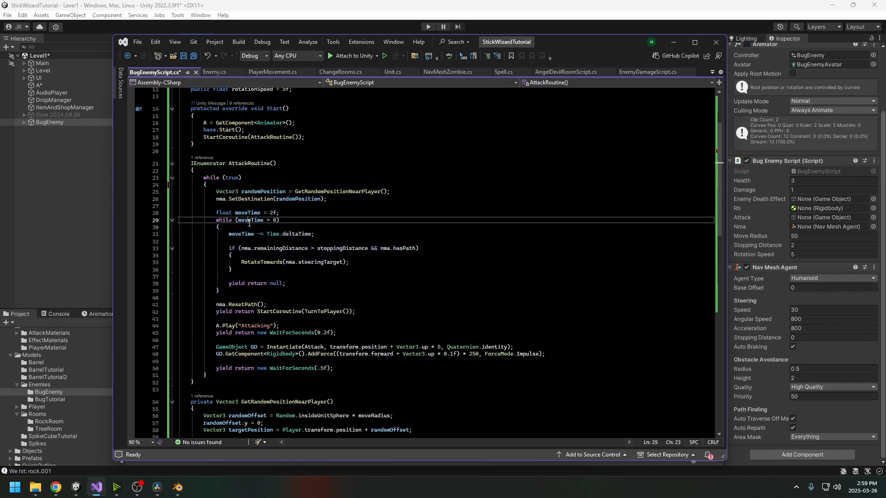
drag(266, 220, 277, 221)
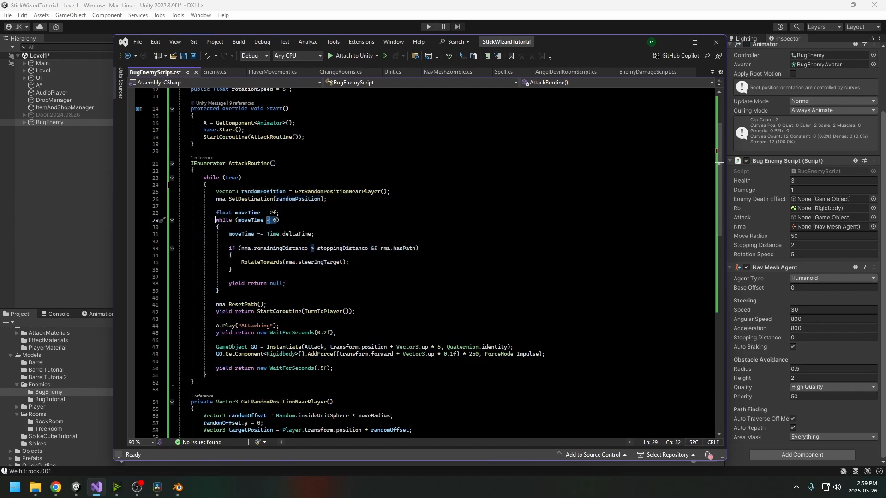
drag(215, 220, 247, 290)
double_click(274, 212)
click(253, 234)
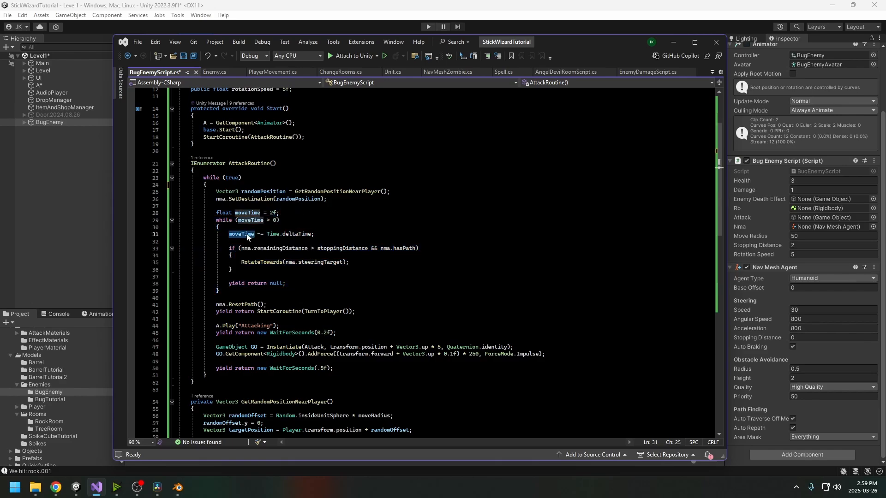
drag(257, 234, 310, 237)
double_click(272, 212)
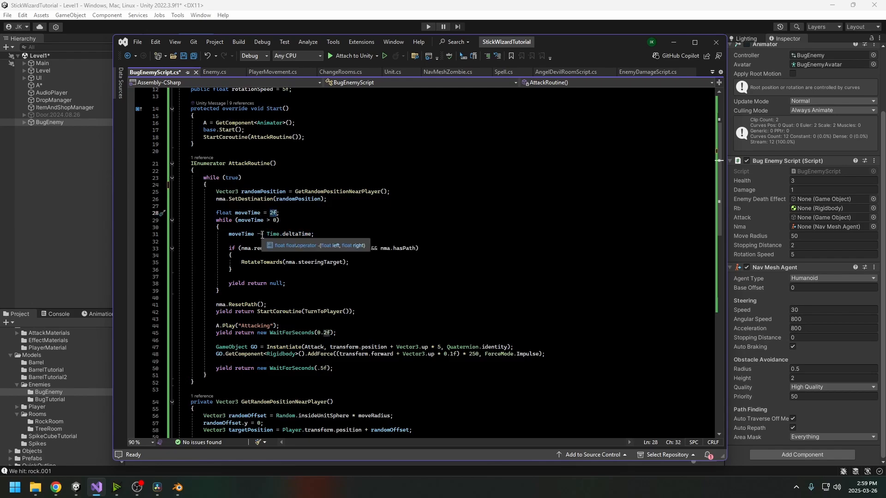
click(305, 234)
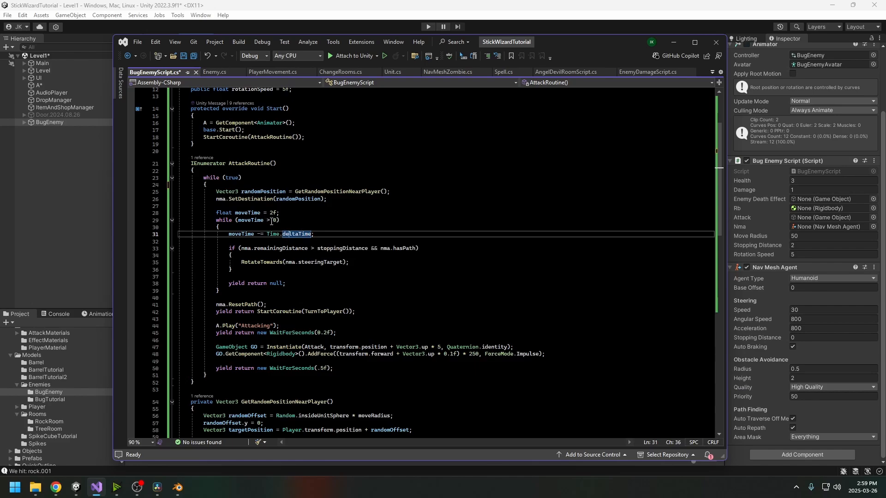
double_click(275, 220)
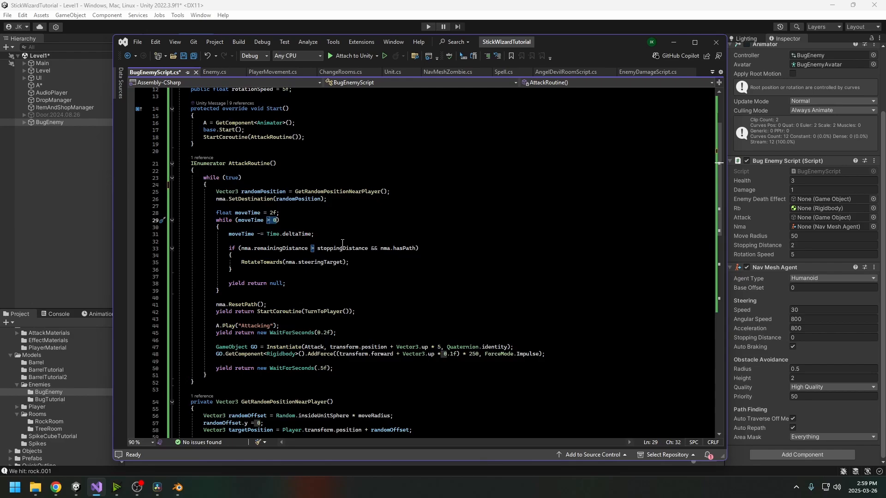
Examine the if block that calls RotateTowards(nma.steeringTarget), including its remainingDistance, stoppingDistance and hasPath conditions.
scroll(291, 236, down, 1)
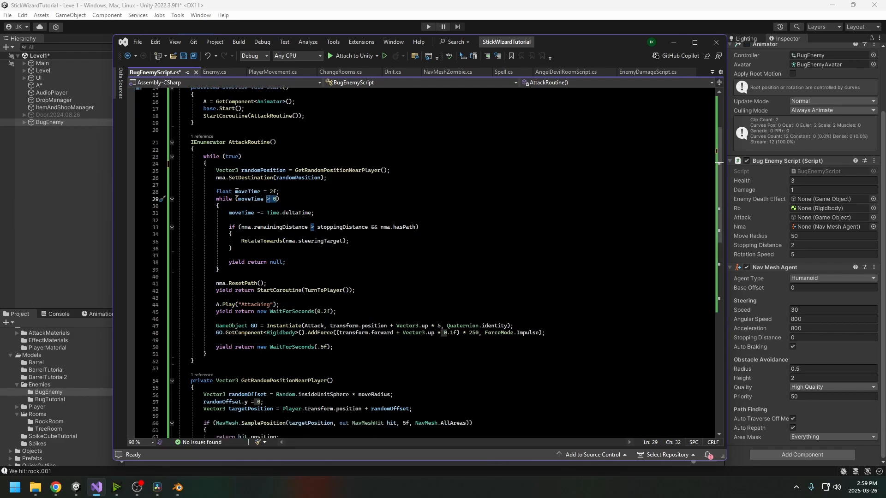
drag(229, 227, 254, 247)
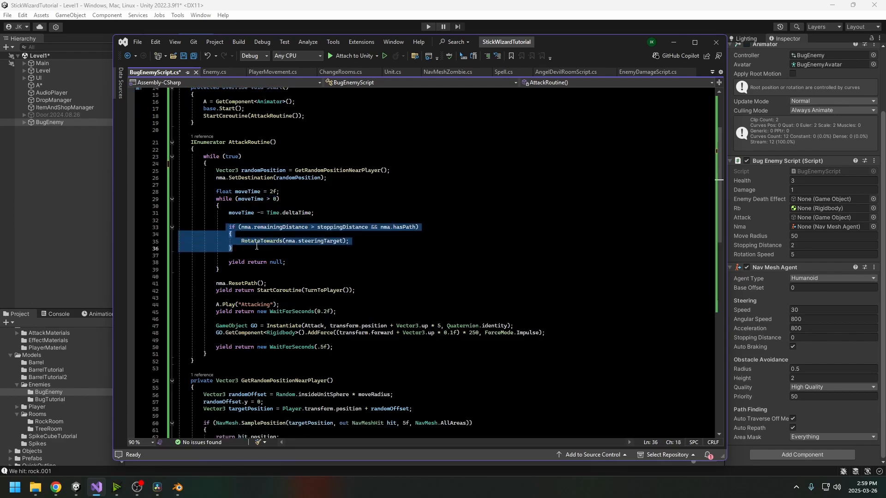
double_click(261, 241)
double_click(289, 241)
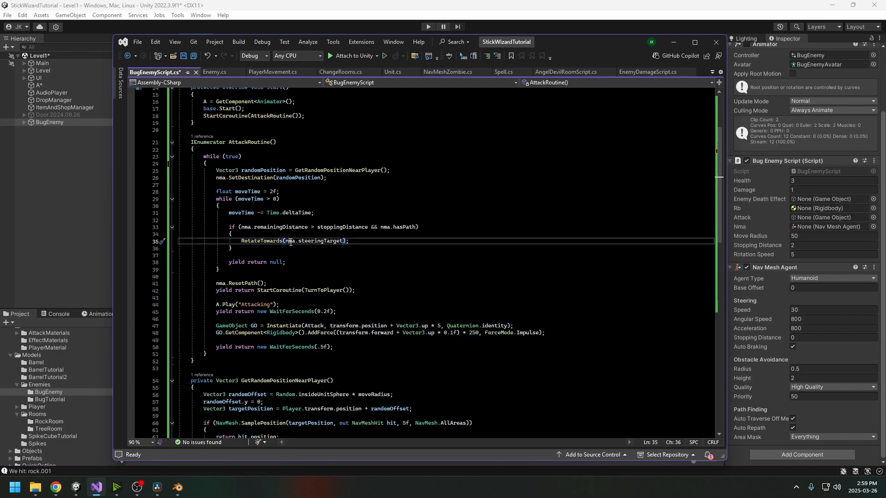
double_click(320, 241)
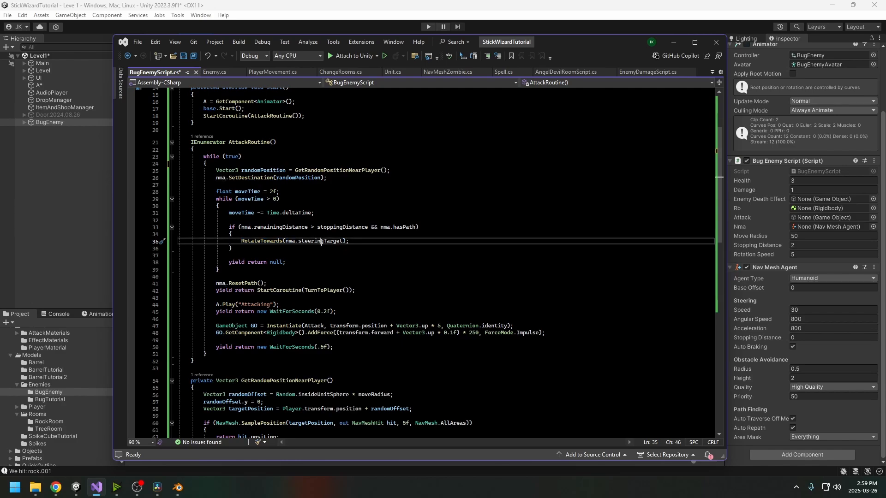
double_click(294, 227)
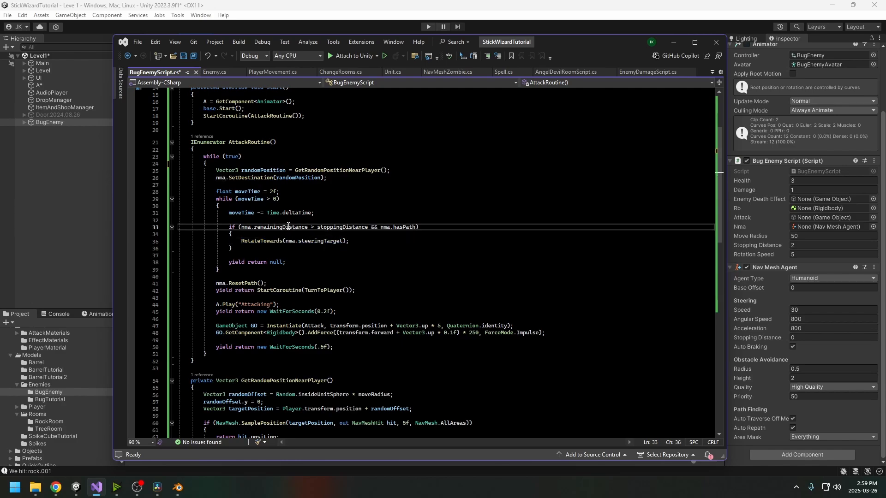
double_click(340, 227)
double_click(398, 227)
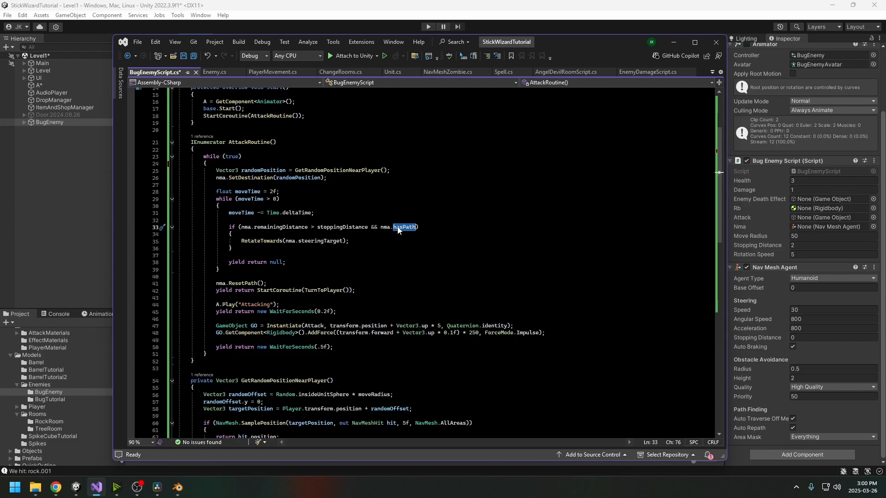
double_click(329, 227)
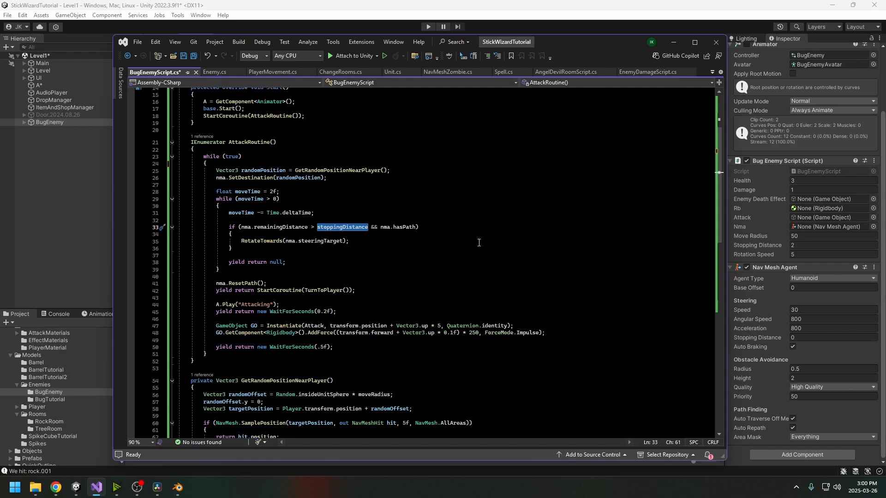
Go to the definition of RotateTowards and examine its Quaternion.Slerp call and rotationSpeed argument.
click(275, 244)
ctrl+click(276, 243)
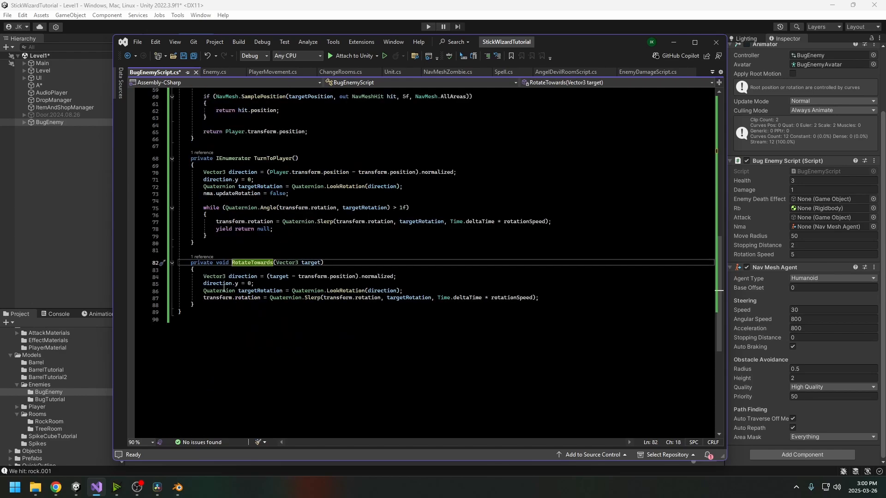
click(321, 298)
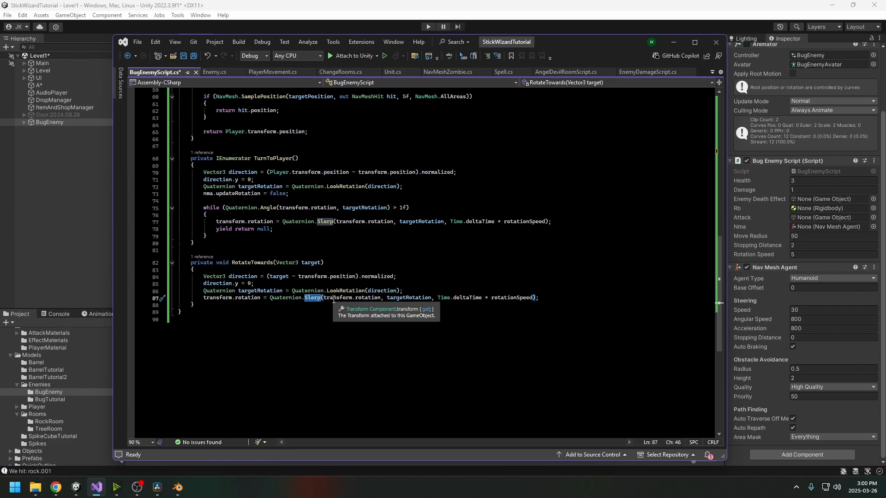
mouse_move(312, 302)
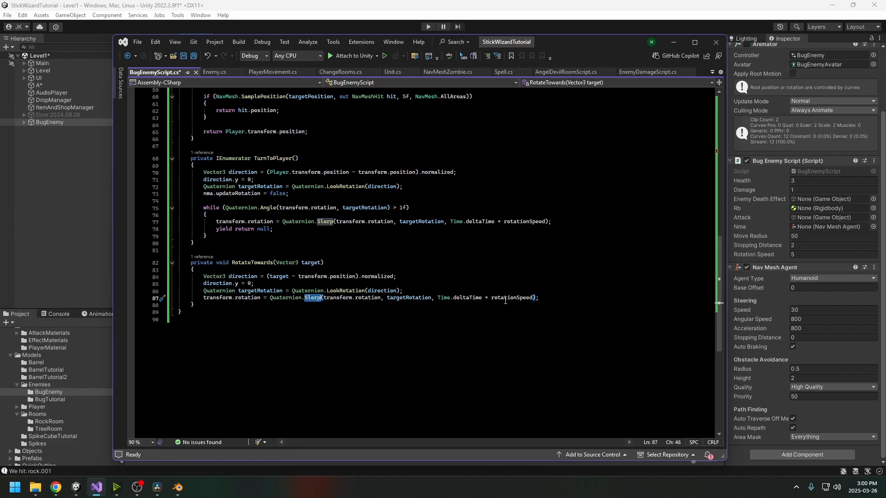
mouse_move(512, 299)
Return to the AttackRoutine coroutine and examine the nma.ResetPath() call after the movement loop.
scroll(432, 319, up, 15)
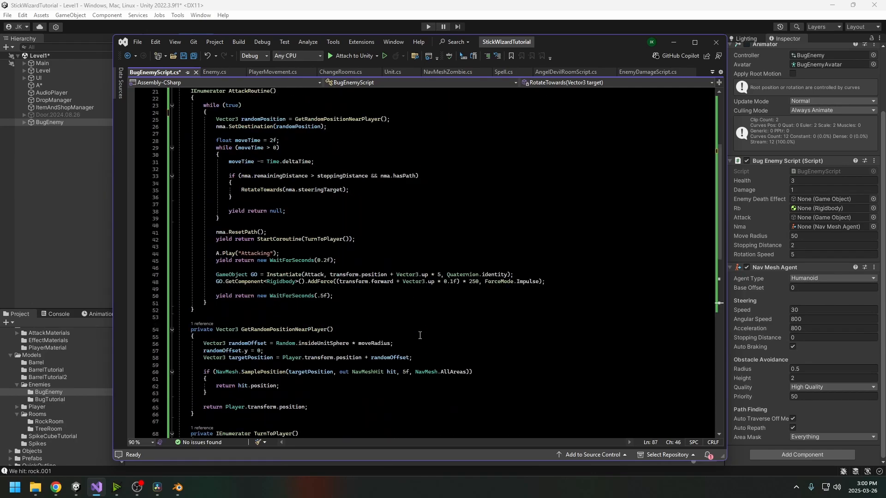
scroll(288, 305, down, 1)
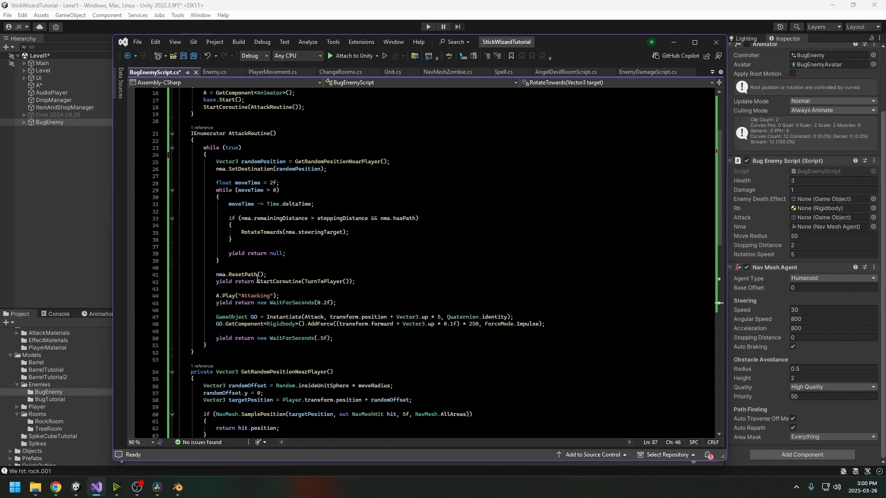
drag(211, 185, 267, 277)
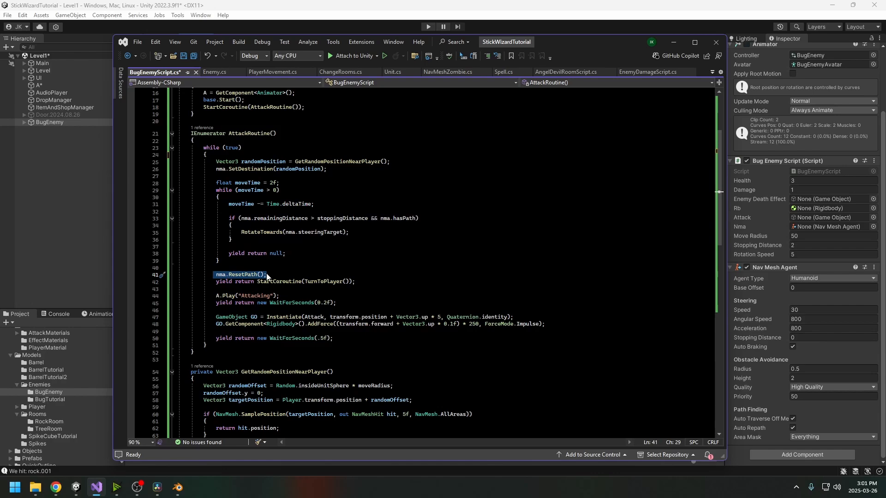
Go to the definition of TurnToPlayer and examine its body, including the rotationSpeed factor in the Quaternion.Slerp call.
click(326, 281)
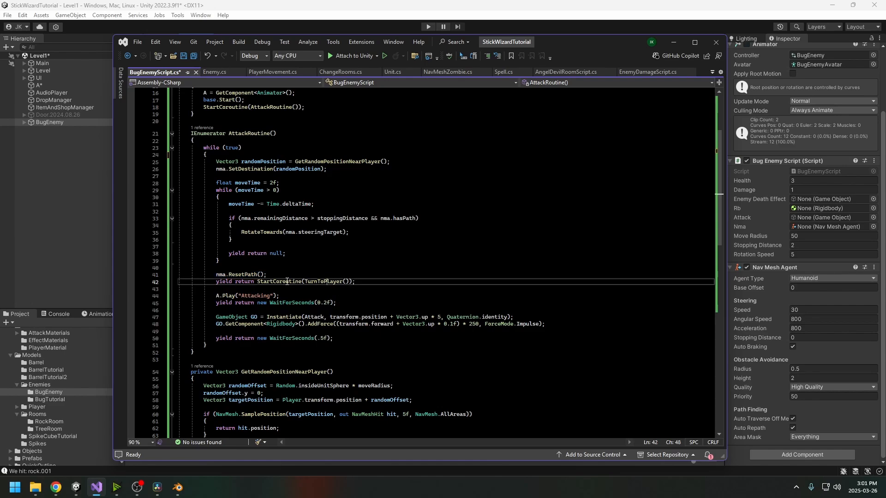
scroll(287, 281, down, 3)
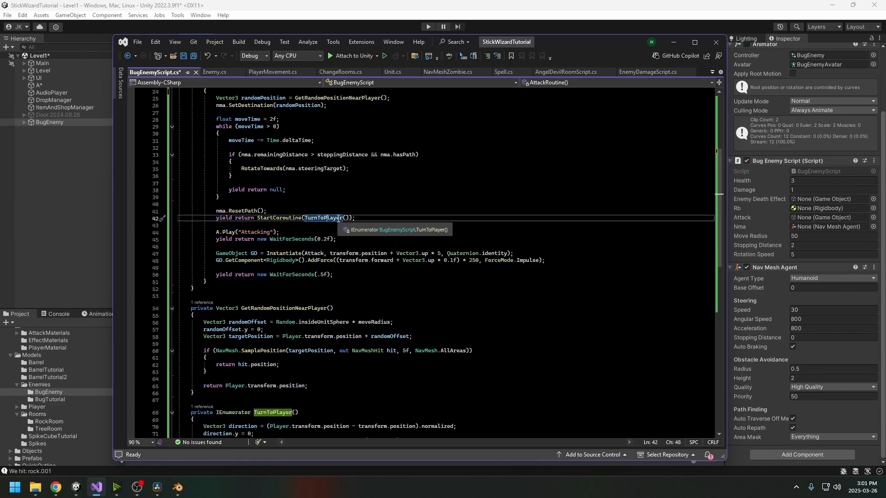
key(F12)
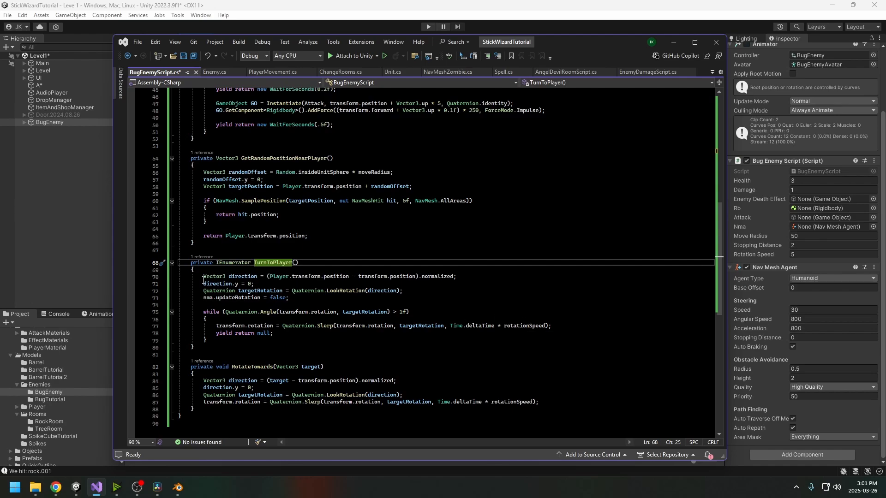
drag(198, 277, 316, 340)
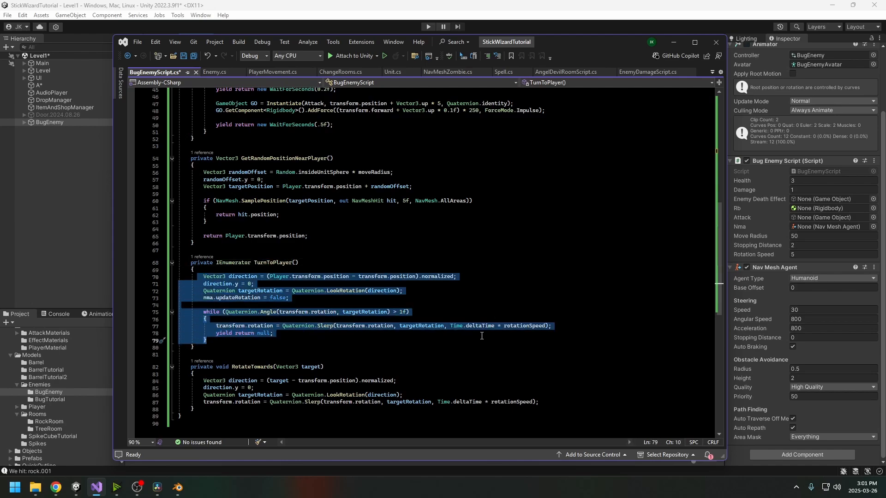
double_click(522, 326)
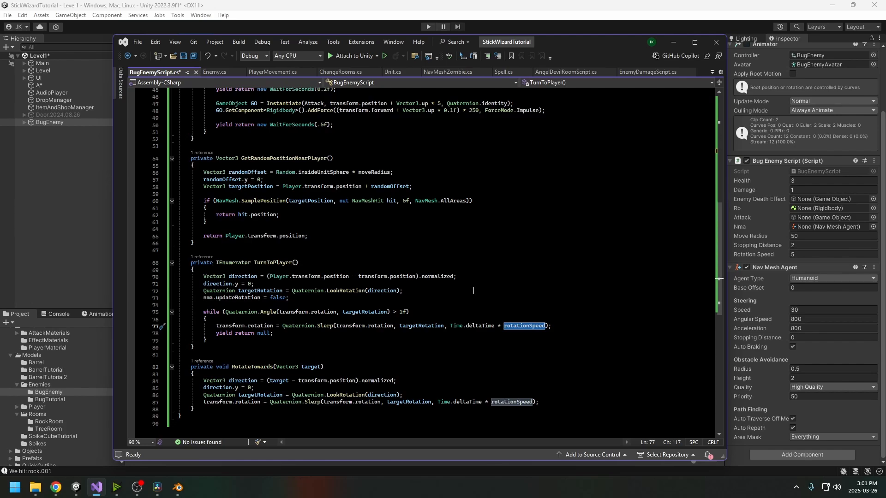
Examine the yielded StartCoroutine(TurnToPlayer()) call in AttackRoutine and the attack code that follows it, from A.Play("Attacking") to the AddForce line.
scroll(279, 330, up, 10)
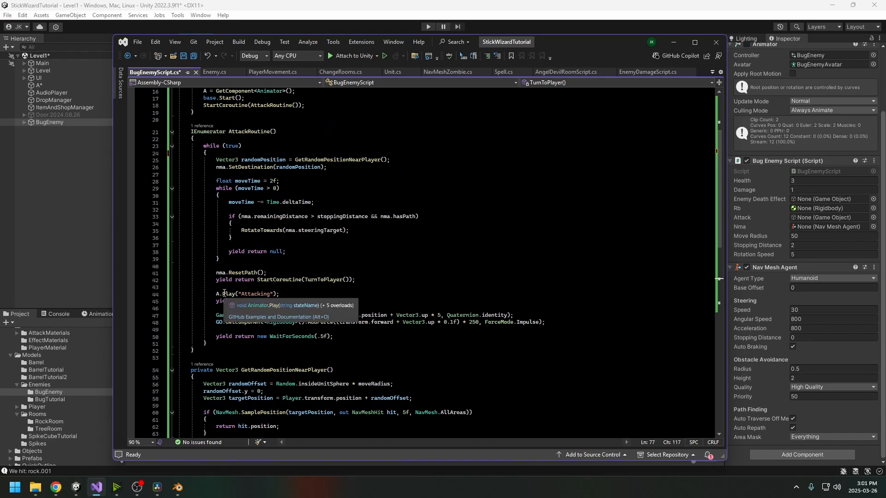
double_click(272, 280)
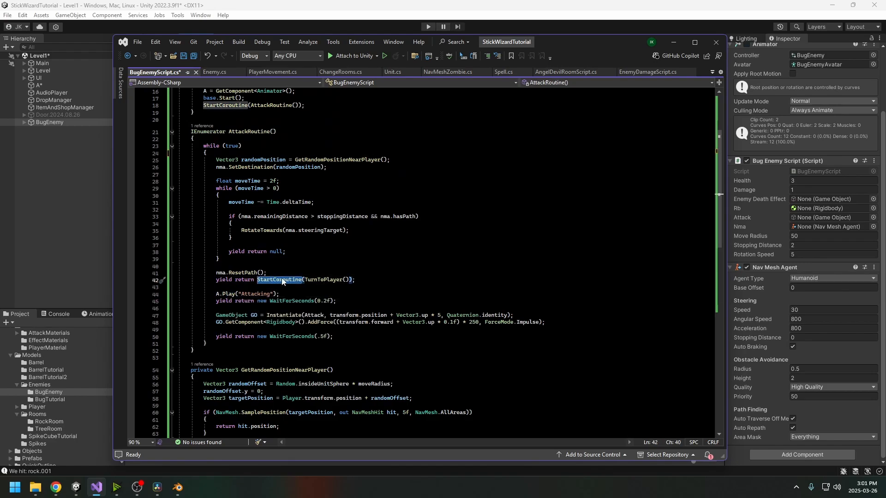
drag(206, 294, 478, 339)
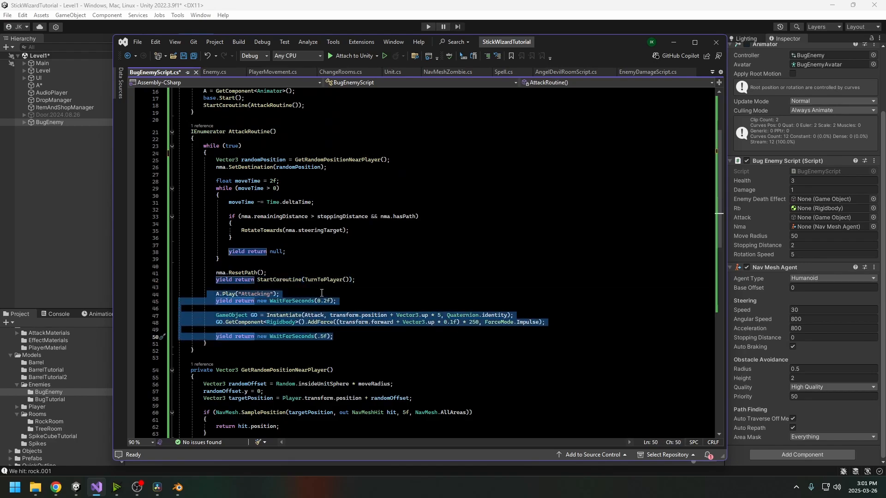
click(269, 273)
drag(223, 287, 342, 329)
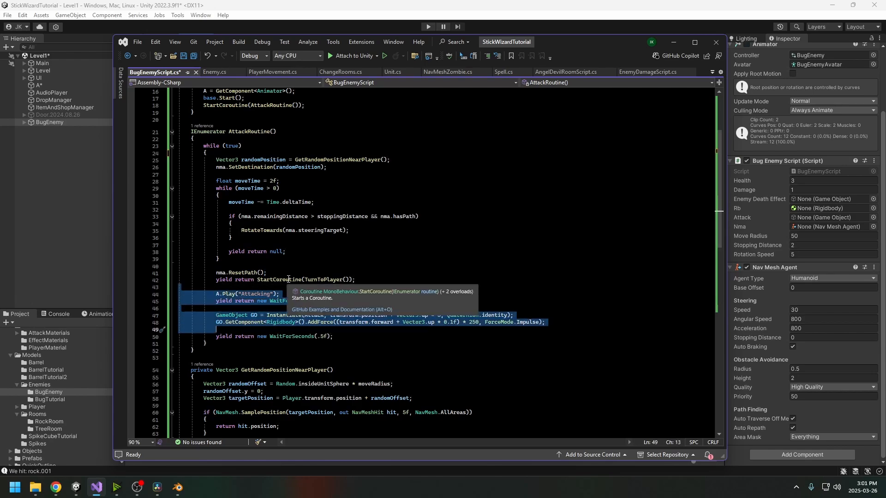
Examine the TurnToPlayer() coroutine call and the A.Play("Attacking") call in AttackRoutine.
scroll(294, 333, down, 9)
scroll(294, 333, up, 8)
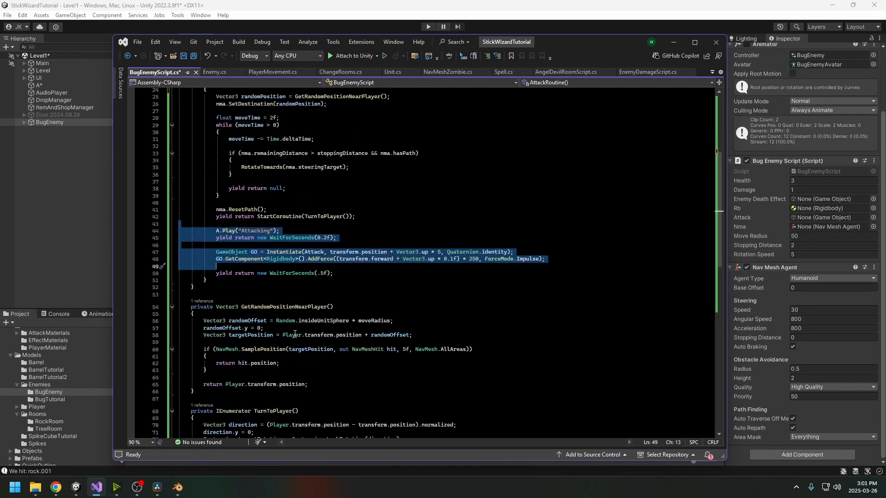
double_click(319, 259)
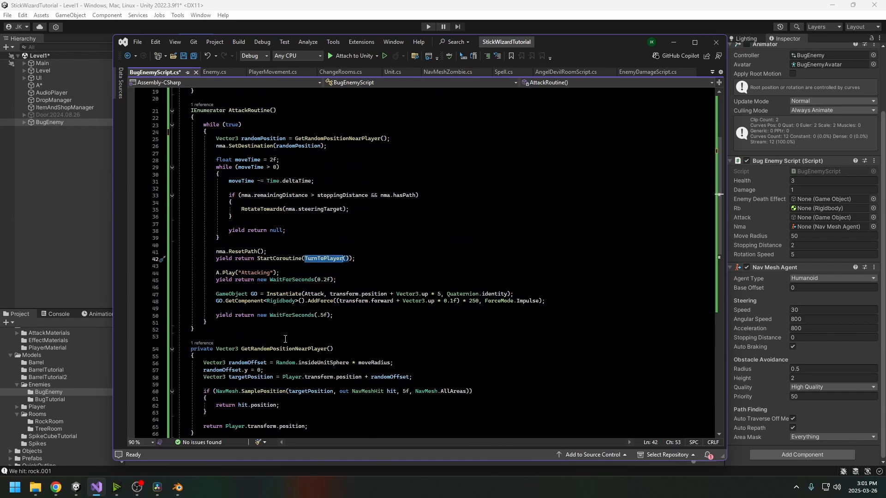
double_click(233, 273)
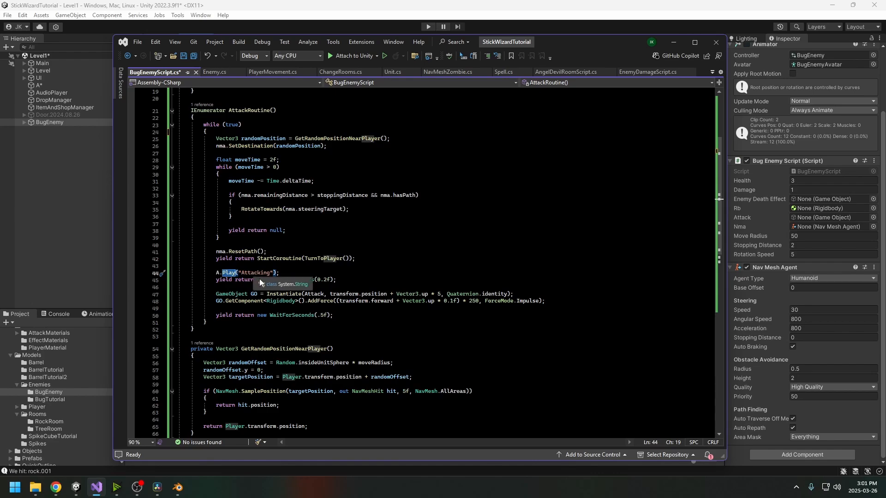
Switch to Unity's Animator and rename the BugAttackAnimationTutorial state to Attacking.
drag(579, 48, 568, 105)
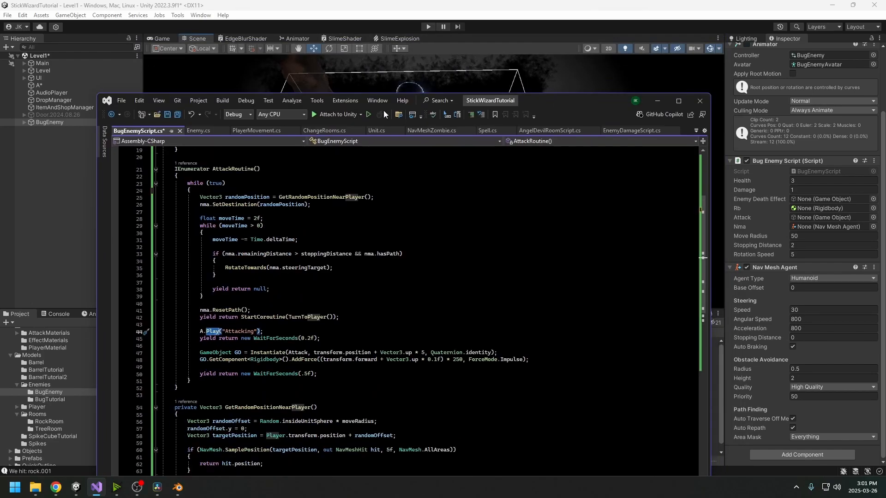
click(546, 2)
click(295, 38)
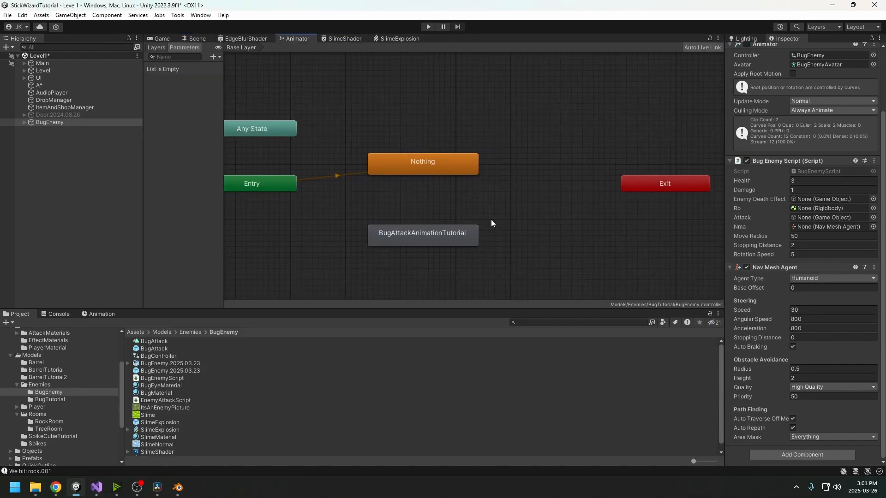
click(395, 232)
click(784, 50)
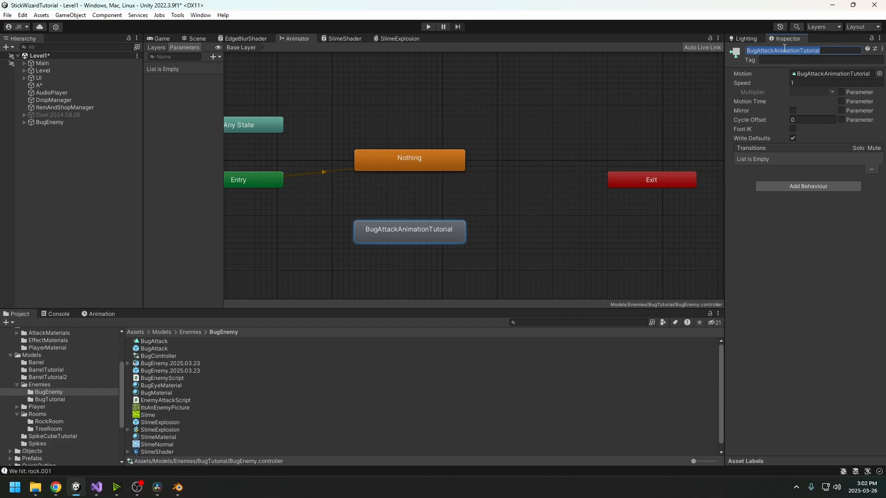
text(Attacking)
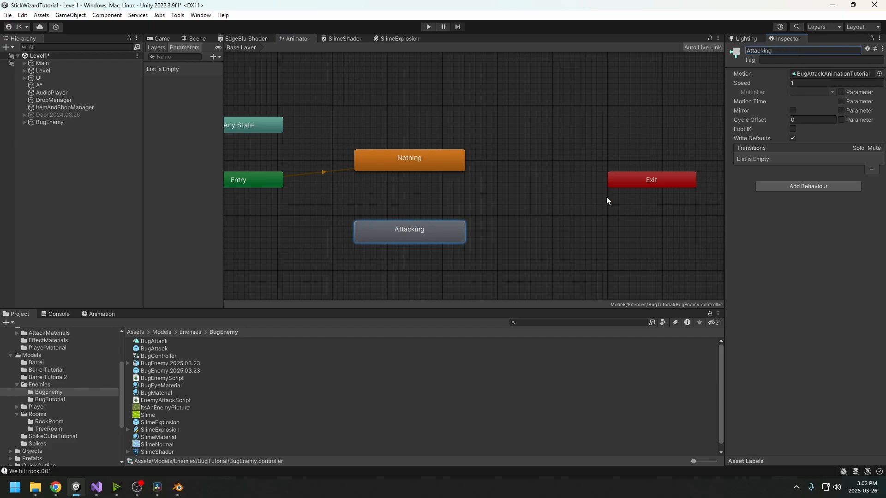
Create a transition from the Attacking state to the Nothing state.
middle_drag(414, 212, 446, 199)
right_click(447, 225)
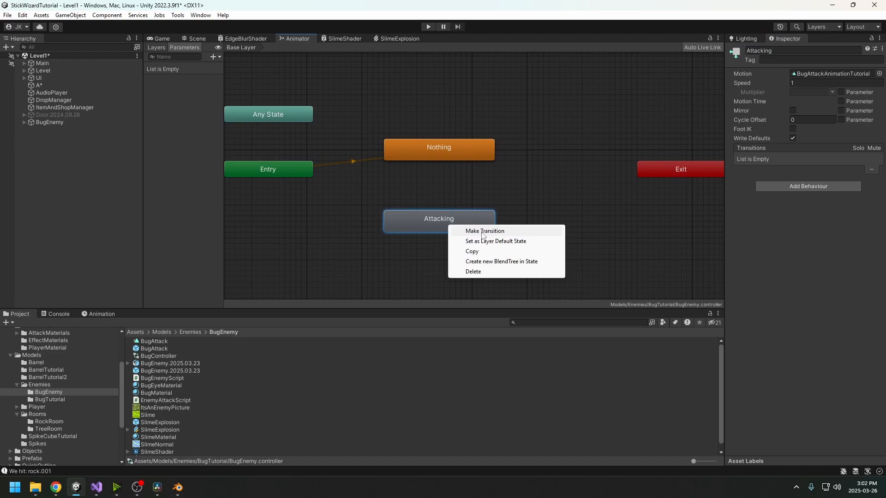
click(480, 231)
click(443, 151)
Set the Attacking -> Nothing transition's exit time to 1 and its transition duration to 0.
click(441, 189)
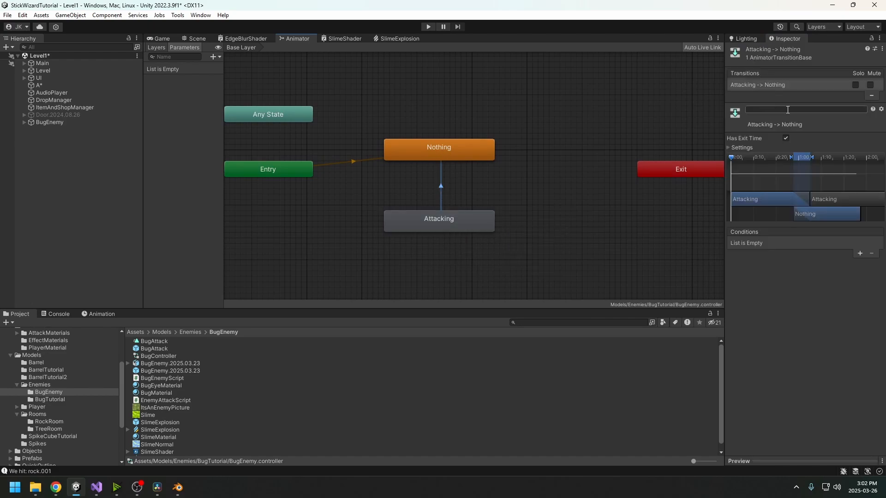
click(735, 147)
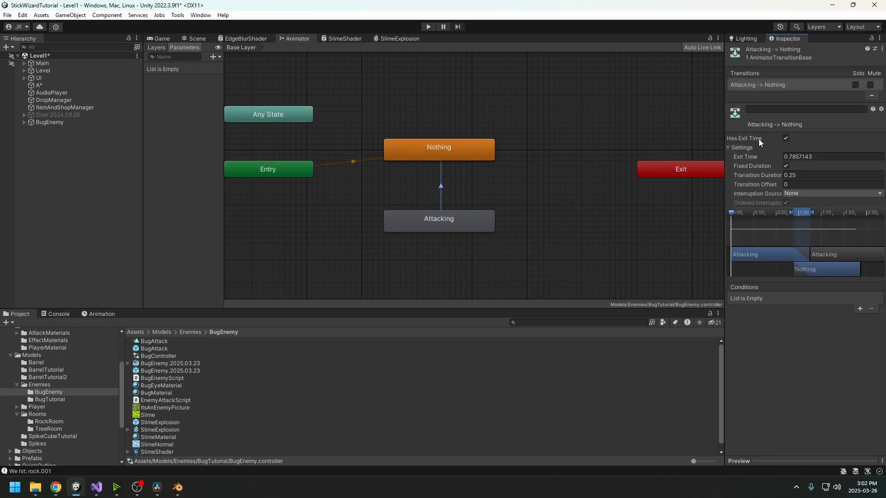
click(794, 156)
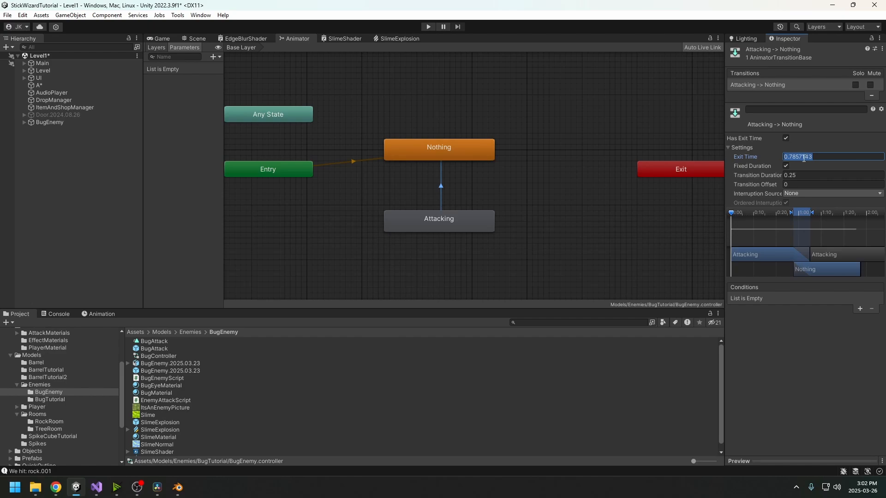
text(1)
click(797, 177)
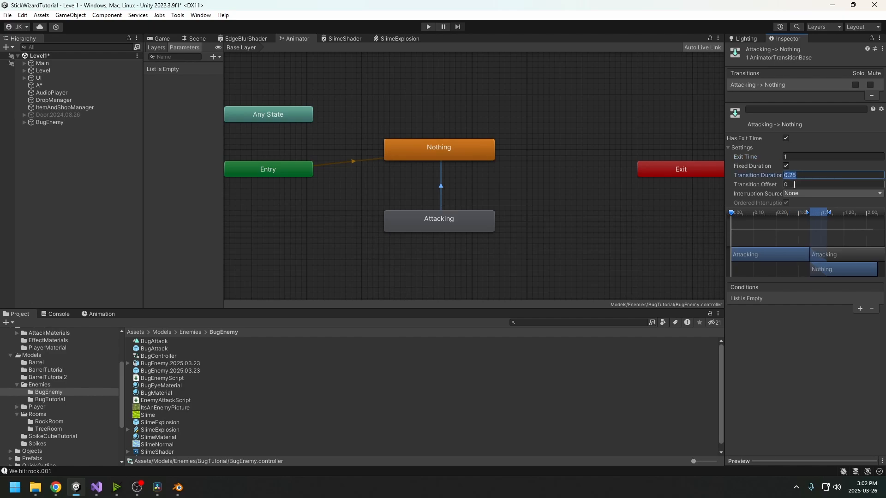
text(0)
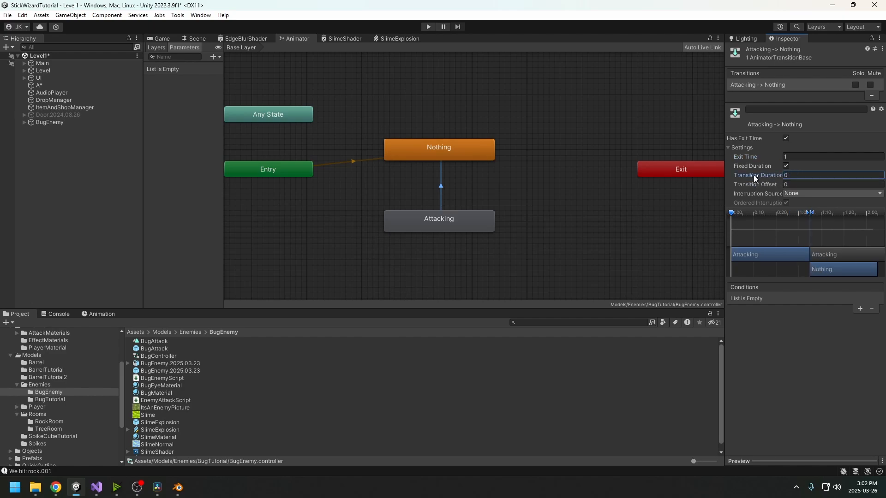
Inspect the Attacking and Nothing states and their settings in the Animator graph.
click(523, 224)
click(441, 226)
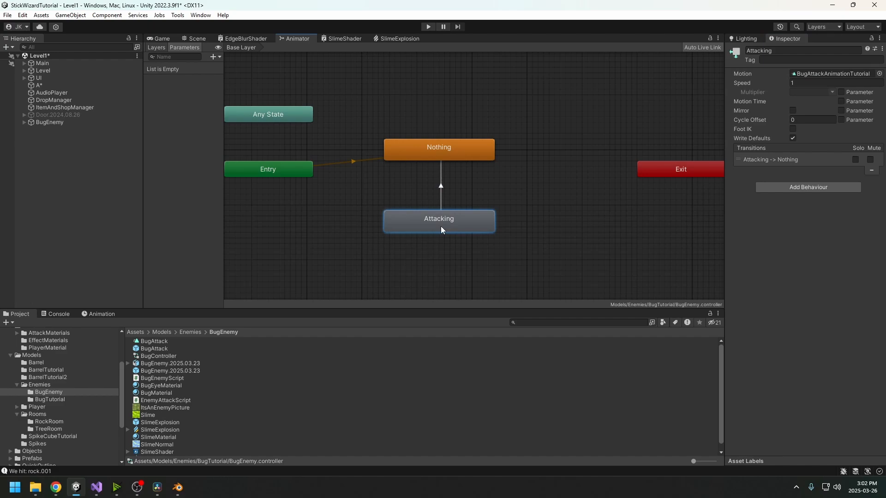
click(454, 157)
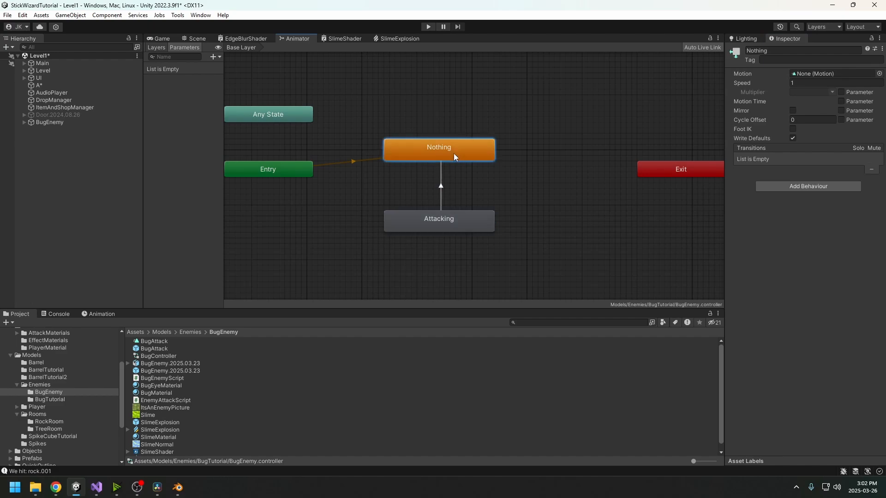
click(452, 224)
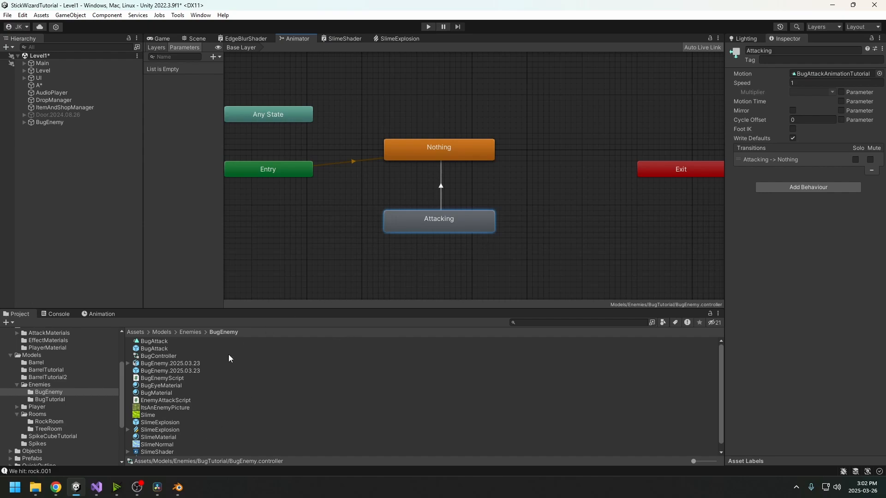
Return to BugEnemyScript in Visual Studio and examine the WaitForSeconds(0.2f) delay and the Instantiate call that spawns the Attack object.
click(97, 488)
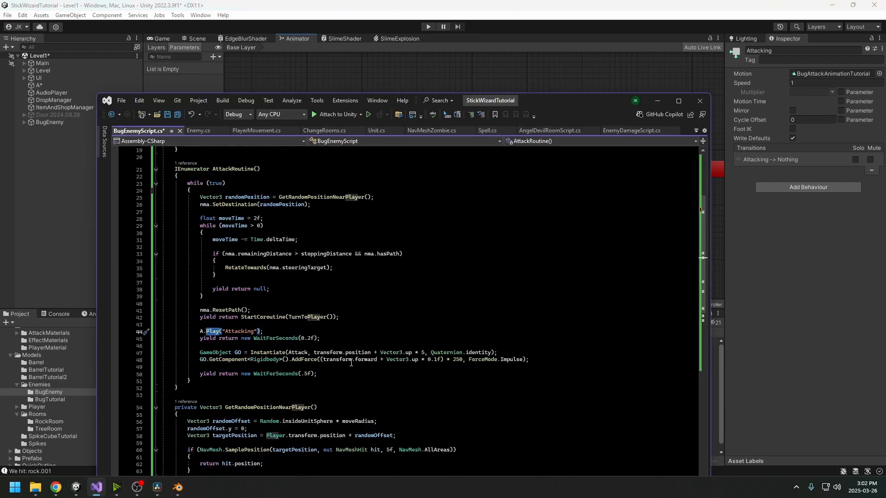
click(234, 338)
scroll(233, 318, down, 1)
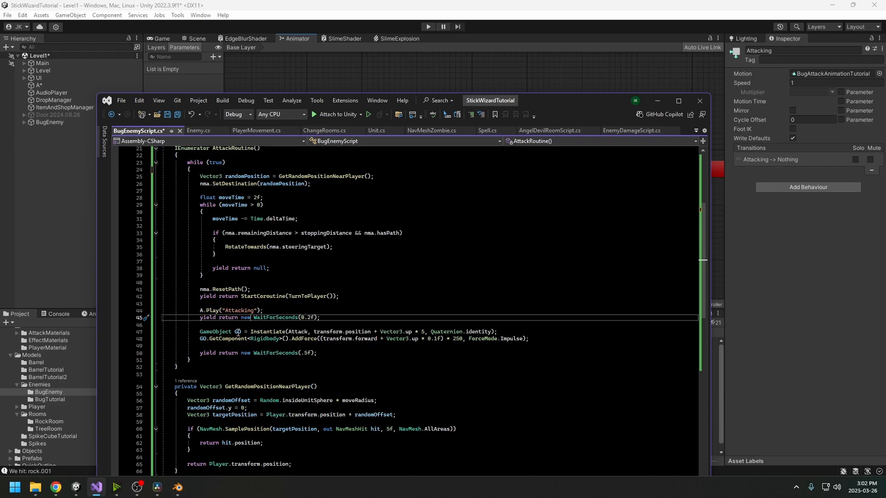
scroll(285, 304, down, 1)
double_click(297, 311)
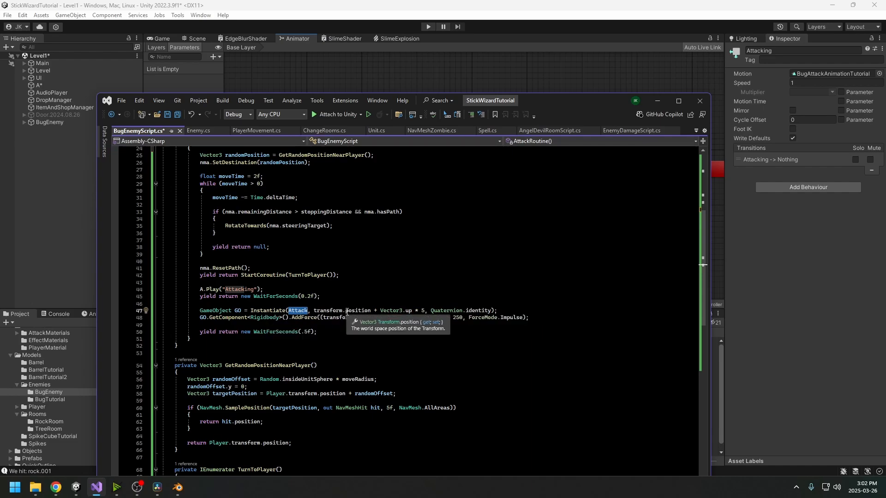
Examine the AddForce call on the spawned attack, including its forward and upward directions and ForceMode.Impulse.
double_click(305, 318)
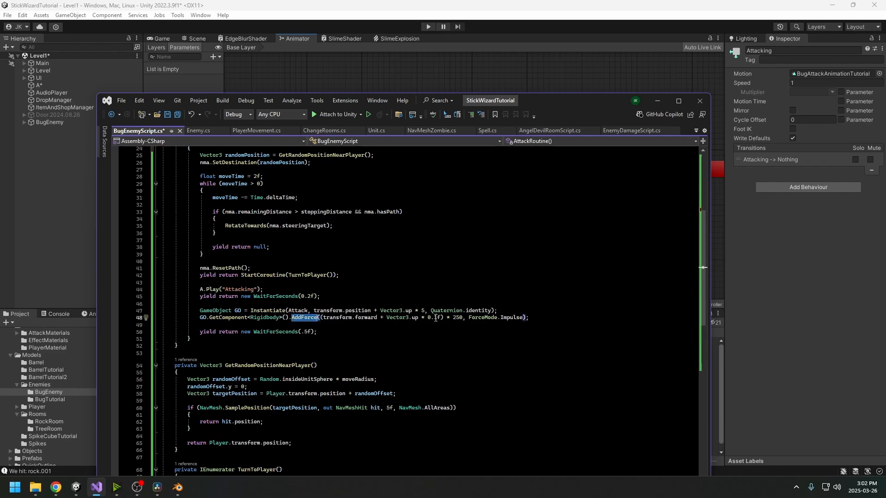
double_click(366, 318)
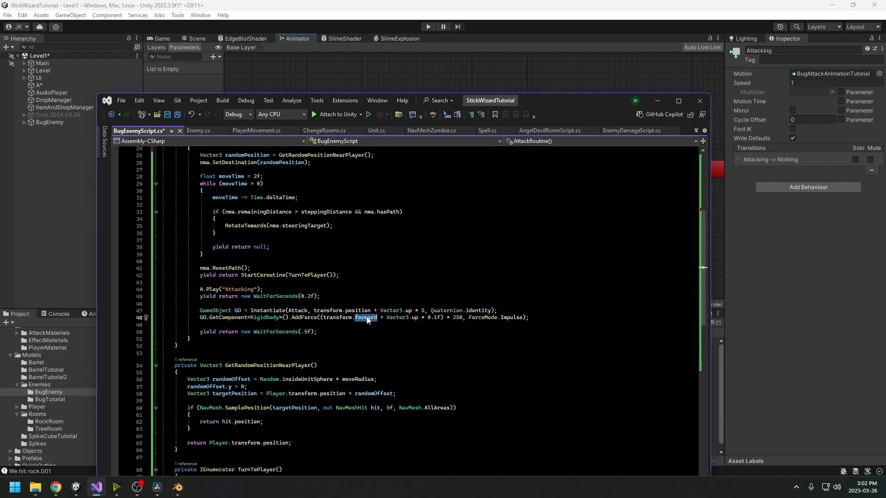
click(414, 317)
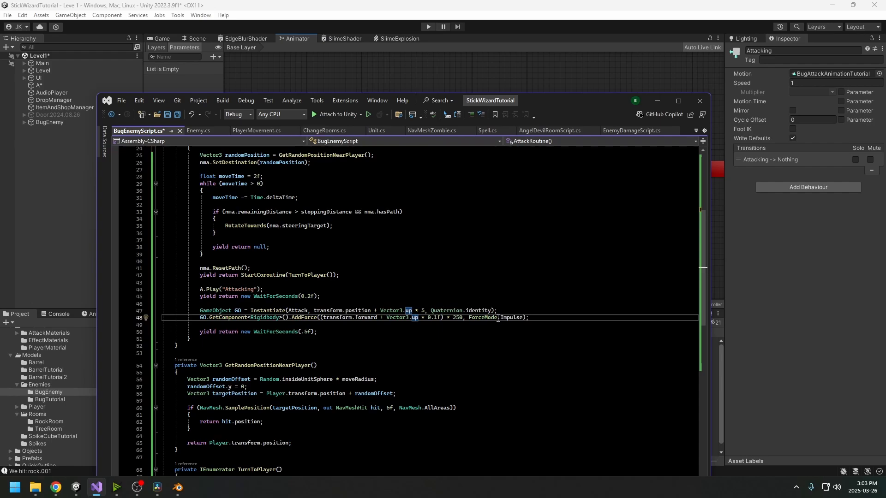
scroll(498, 319, down, 2)
double_click(516, 276)
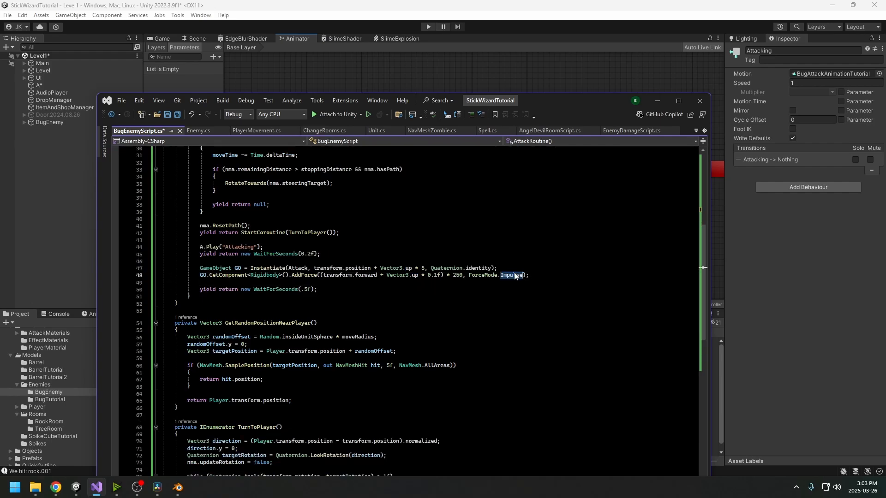
Examine the closing WaitForSeconds(.5f) delay and review the whole AttackRoutine loop.
click(311, 289)
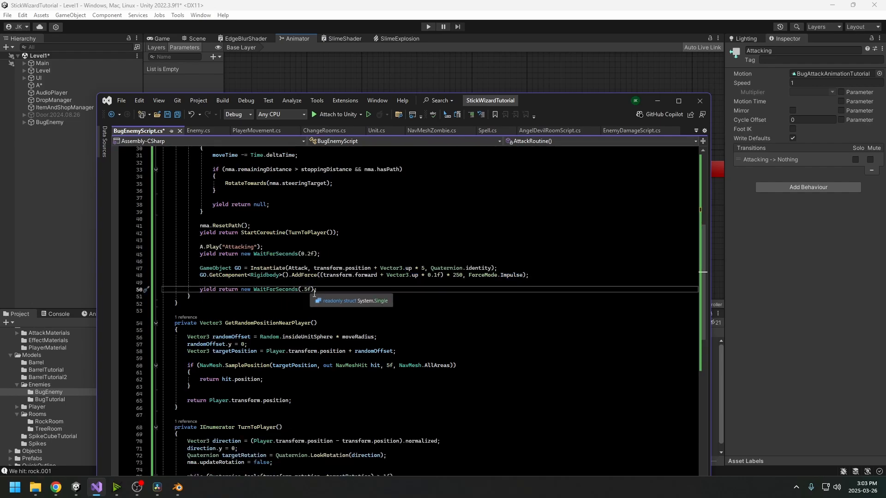
scroll(314, 294, up, 5)
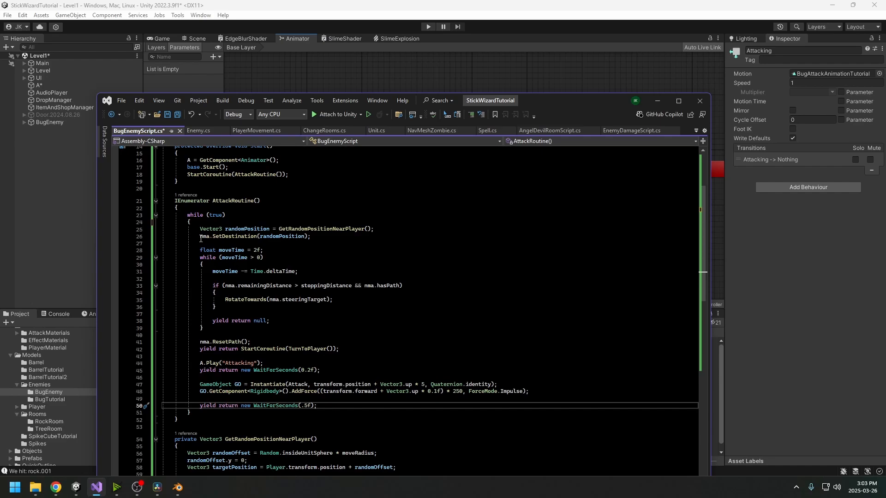
scroll(375, 309, down, 4)
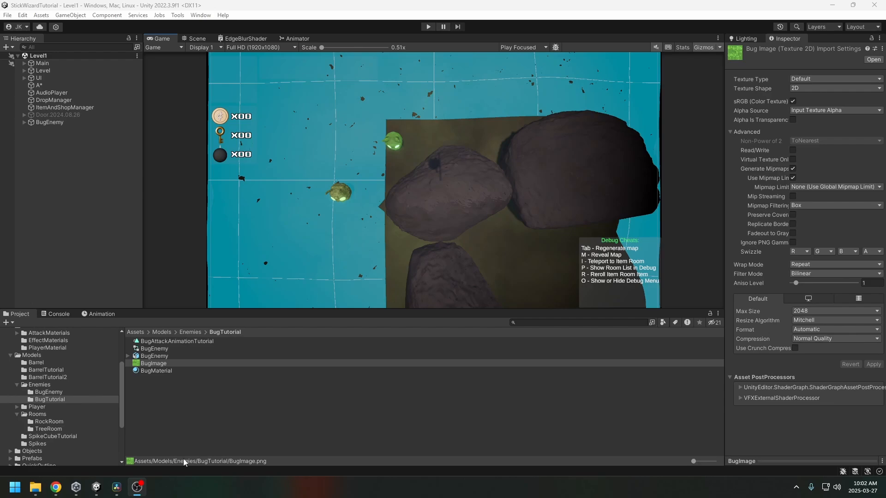
Switch to the browser and view the Adobe Stock slime texture and its license information page.
mouse_move(56, 487)
click(157, 442)
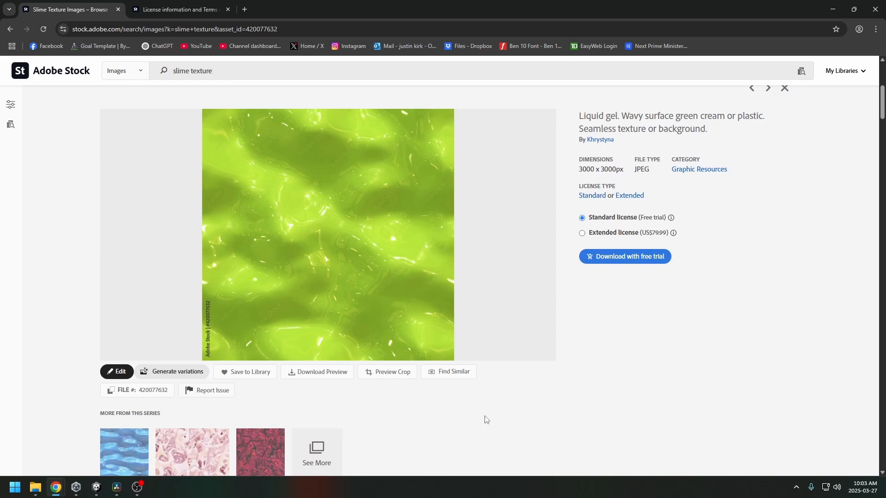
click(217, 10)
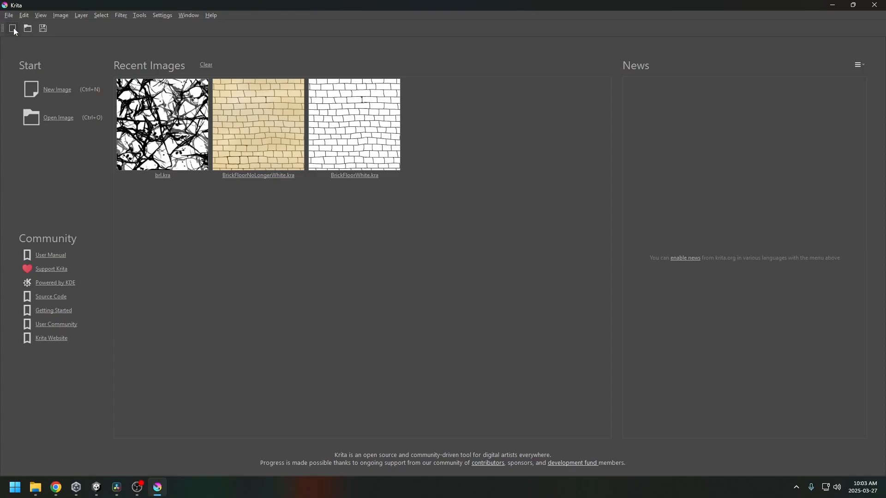
In Krita, create a new 500 x 500 px document and turn on Wrap Around Mode.
click(12, 28)
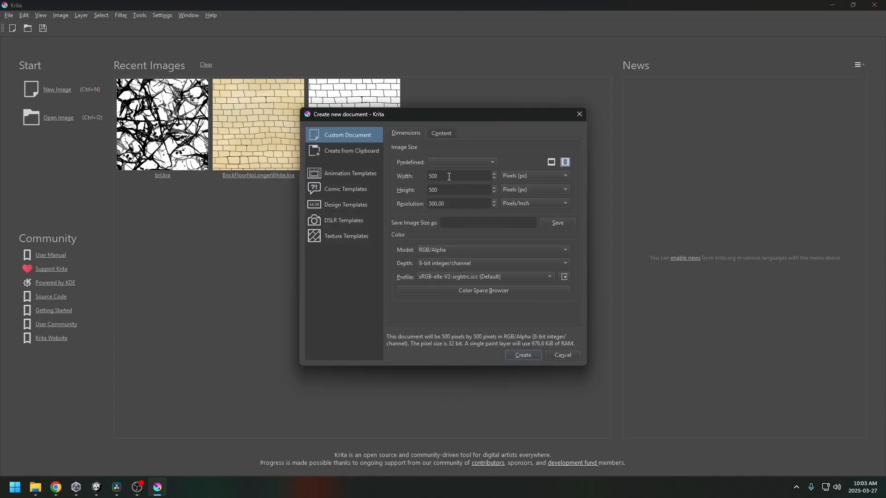
click(522, 359)
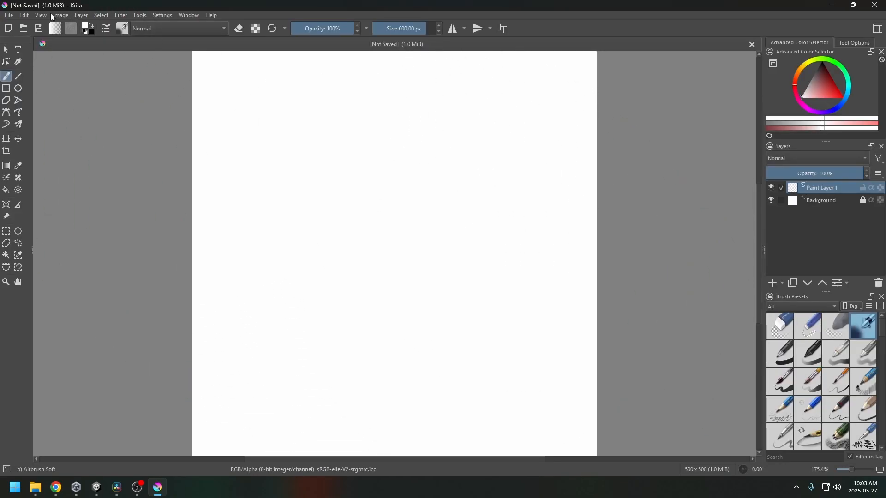
click(37, 14)
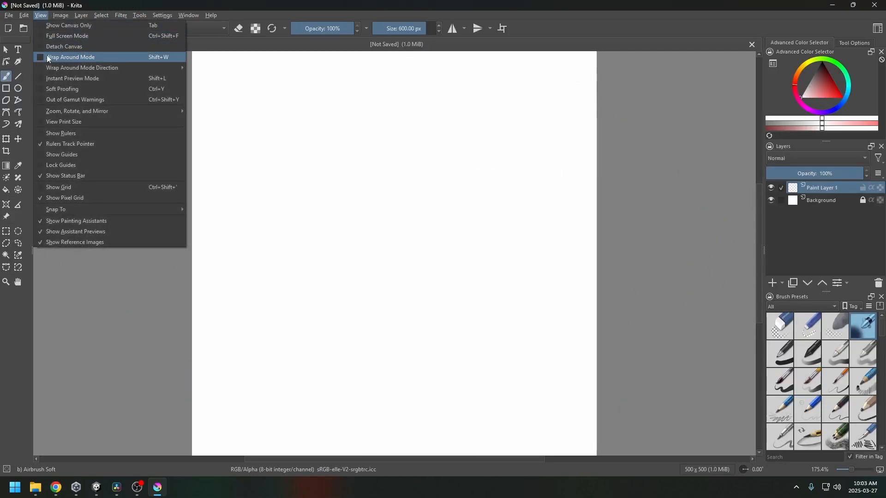
click(48, 57)
scroll(281, 210, down, 2)
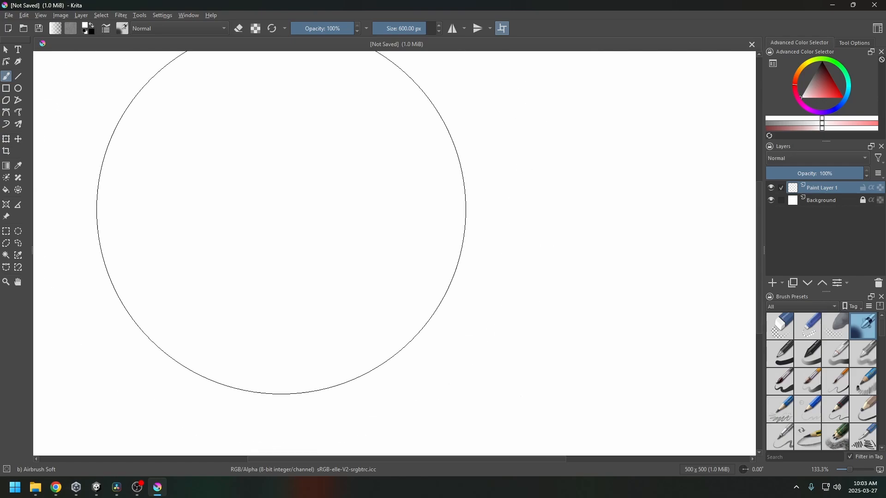
Cover Paint Layer 1 completely with dark green using the 600 px Airbrush Soft brush.
click(836, 67)
click(826, 76)
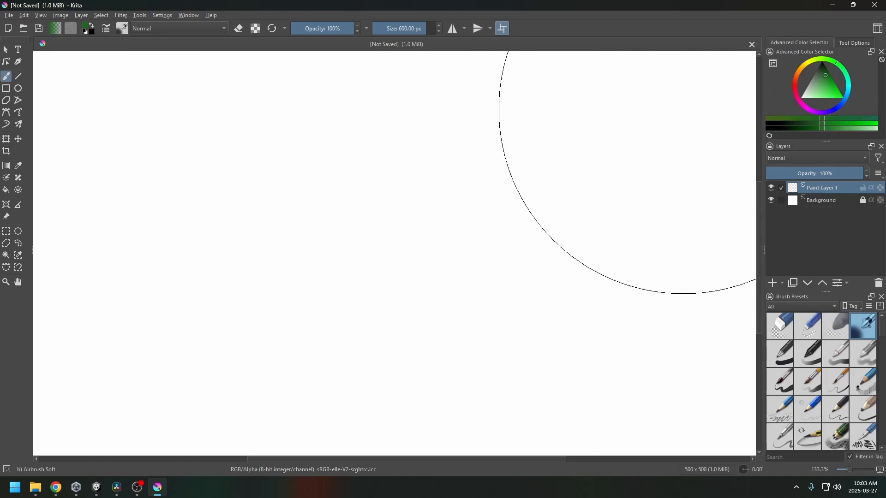
mouse_move(230, 158)
mouse_down()
mouse_move(323, 258)
mouse_move(424, 316)
mouse_up()
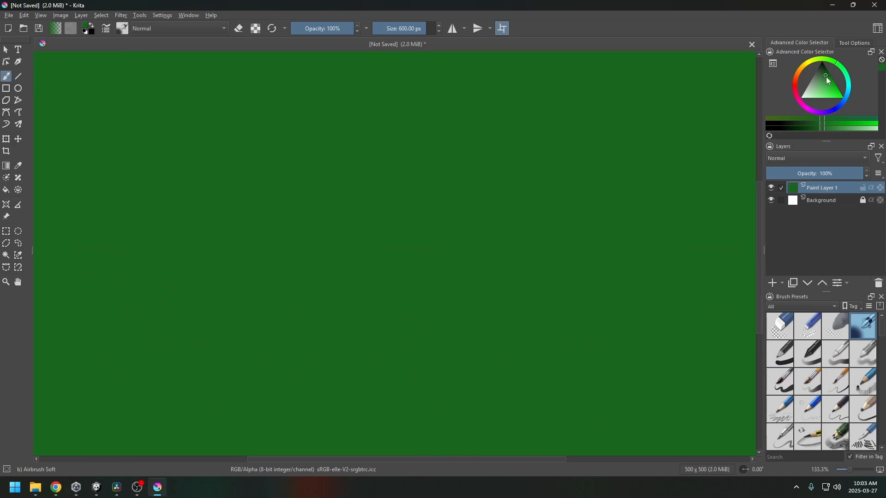
Pick a slightly lighter green and lower the Airbrush Soft brush's opacity to 26%.
click(824, 127)
mouse_move(865, 339)
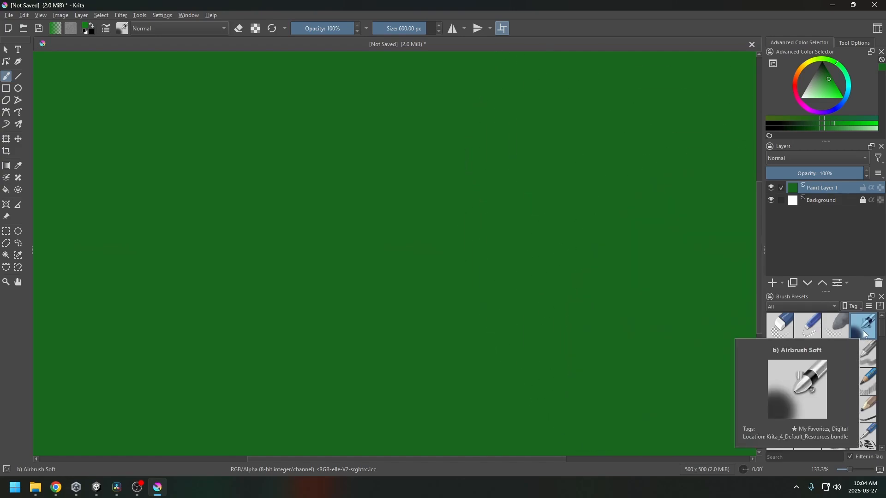
drag(334, 29, 307, 30)
Switch to the browser to study the Adobe Stock slime texture as a reference, and return to Krita.
mouse_move(56, 488)
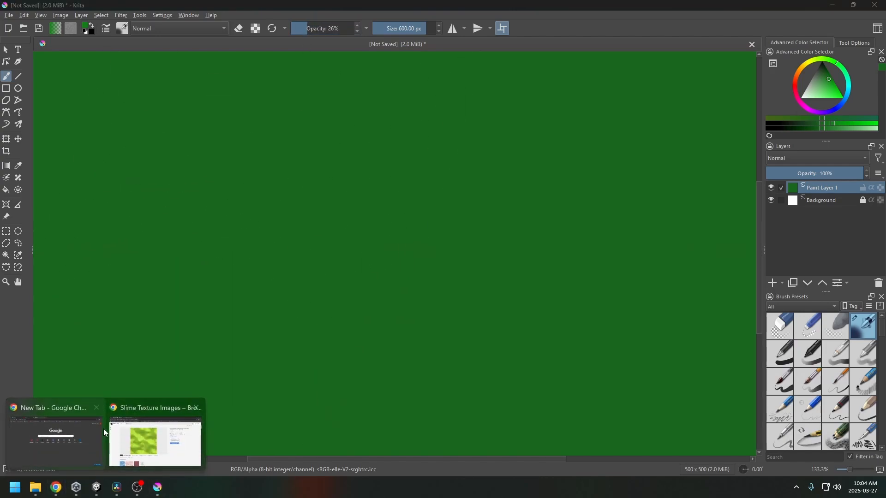
click(179, 408)
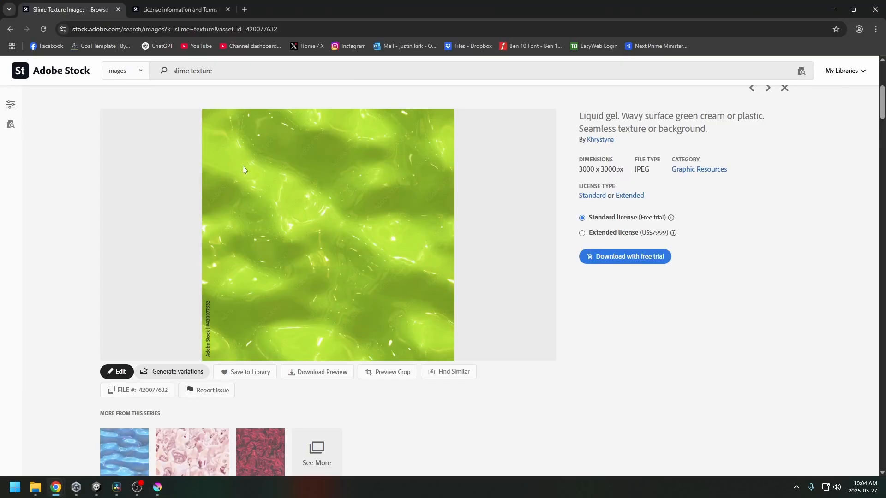
click(840, 13)
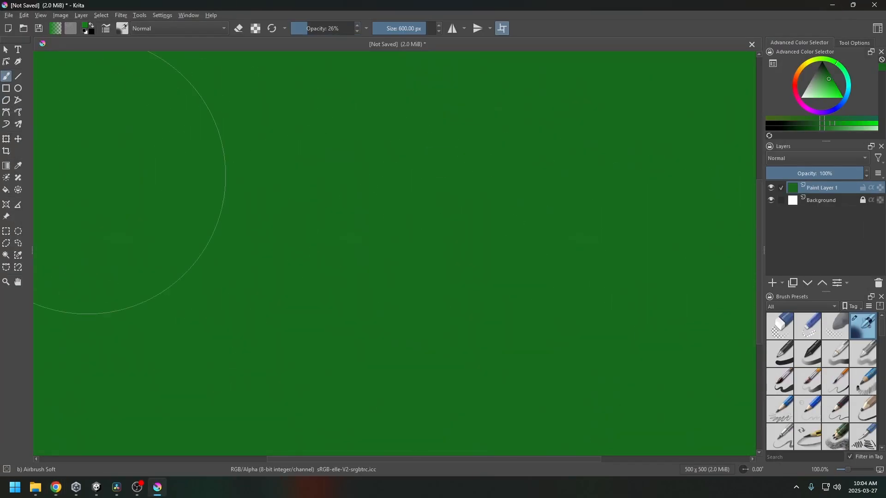
Paint lighter green over Paint Layer 1, finishing with wavy bands at 100% opacity and about 151 px brush size.
mouse_move(87, 176)
mouse_down()
mouse_move(391, 225)
mouse_move(382, 223)
mouse_up()
mouse_move(331, 27)
mouse_down()
mouse_move(441, 41)
mouse_move(390, 29)
mouse_move(408, 32)
mouse_up()
mouse_move(39, 73)
mouse_down()
mouse_move(102, 133)
mouse_move(305, 239)
mouse_move(414, 310)
mouse_up()
drag(309, 267, 526, 378)
drag(358, 222, 506, 273)
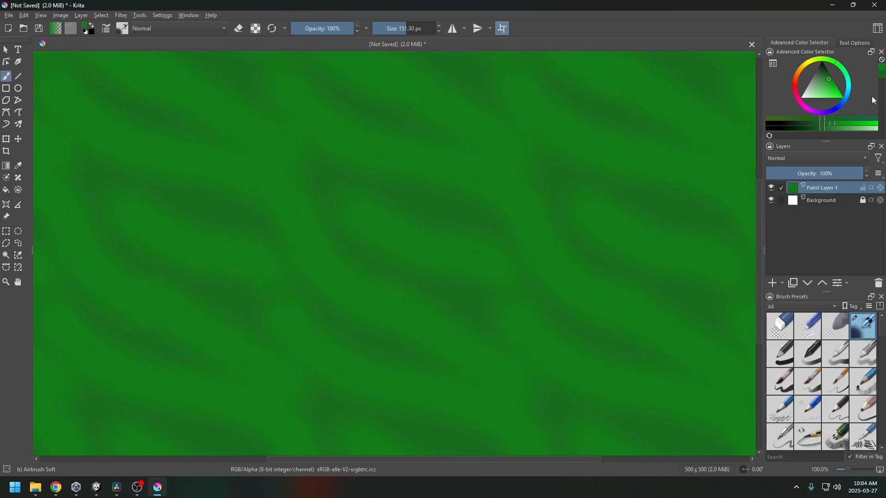
Paint thin diagonal wavy lines across the canvas in a brighter green with a smaller Airbrush Soft size.
click(835, 85)
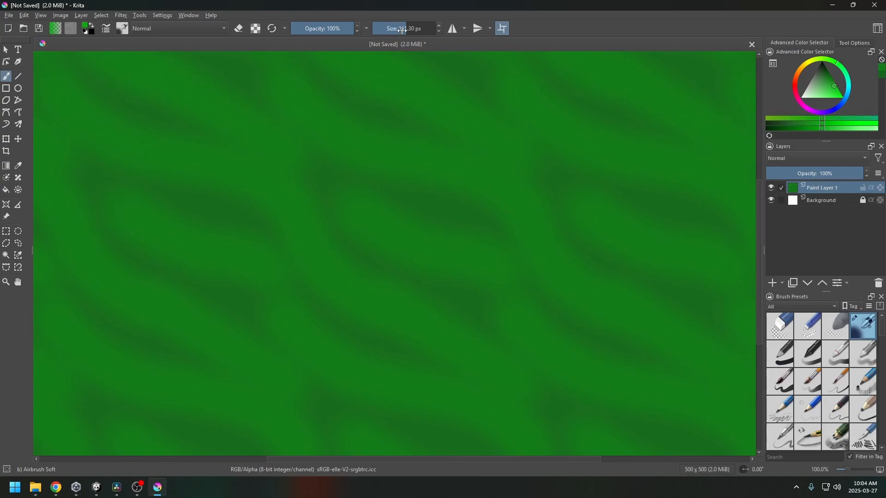
drag(403, 31, 395, 32)
mouse_move(38, 59)
mouse_down()
mouse_move(76, 104)
mouse_move(132, 138)
mouse_move(290, 210)
mouse_move(360, 293)
mouse_move(459, 346)
mouse_move(531, 405)
mouse_move(643, 464)
mouse_move(753, 497)
mouse_up()
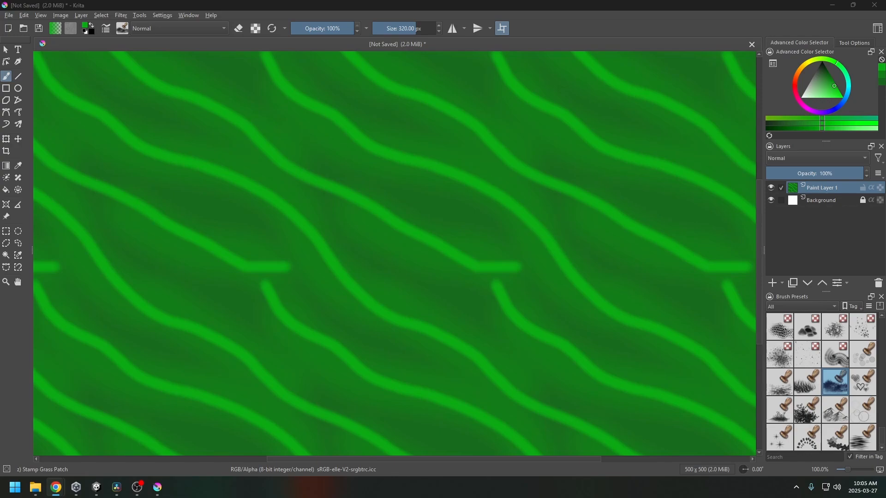
Blend the bright green lines into the base with the Blender Basic brush at 31% opacity and about 284 px.
scroll(825, 373, up, 5)
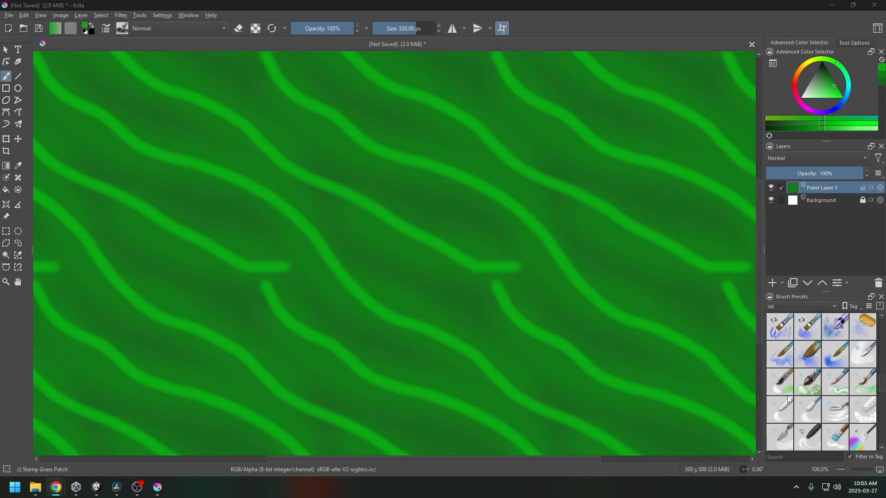
click(787, 412)
mouse_move(431, 170)
mouse_down()
mouse_move(508, 212)
mouse_move(549, 249)
mouse_move(326, 116)
mouse_move(309, 93)
mouse_up()
key(ctrl+z)
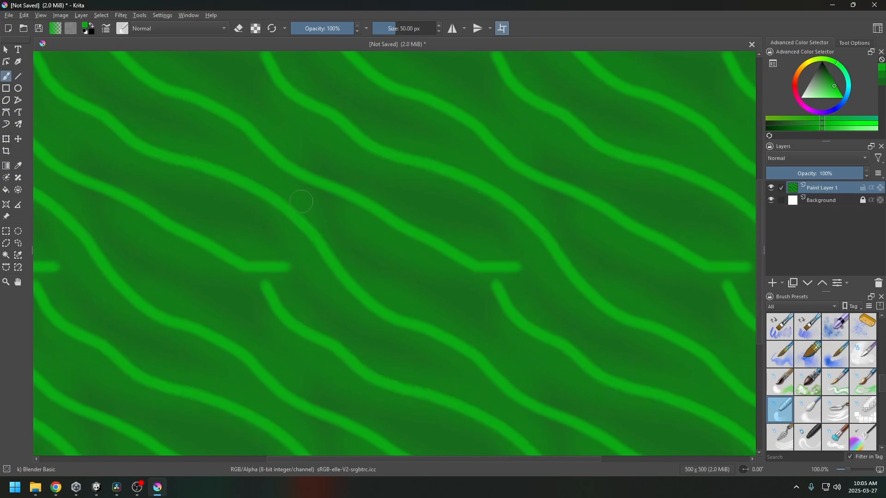
drag(332, 28, 311, 29)
drag(388, 30, 414, 30)
mouse_move(302, 94)
mouse_down()
mouse_move(306, 120)
mouse_move(390, 157)
mouse_move(484, 217)
mouse_up()
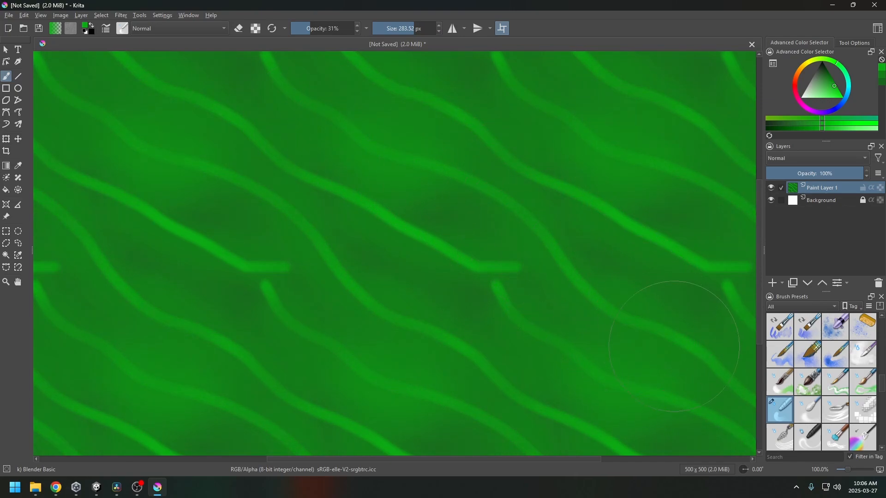
mouse_move(451, 327)
mouse_down()
mouse_move(439, 276)
mouse_move(458, 267)
mouse_up()
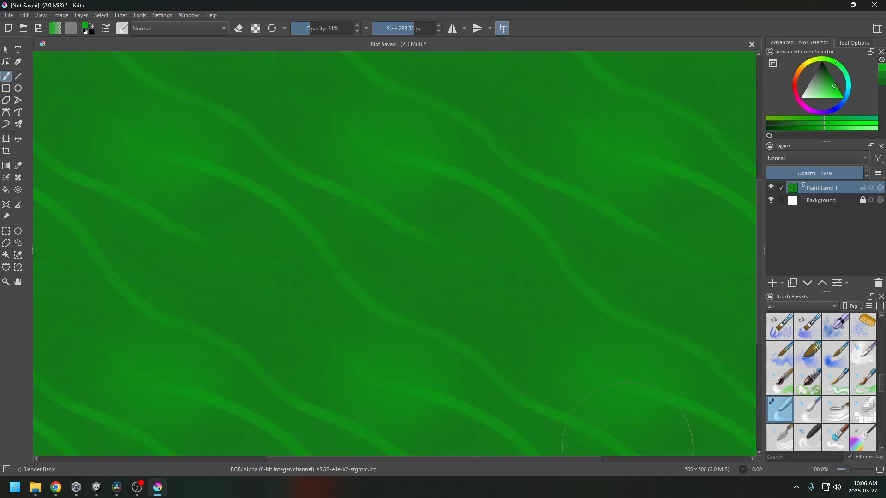
mouse_move(627, 447)
mouse_down()
mouse_move(342, 247)
mouse_move(632, 466)
mouse_up()
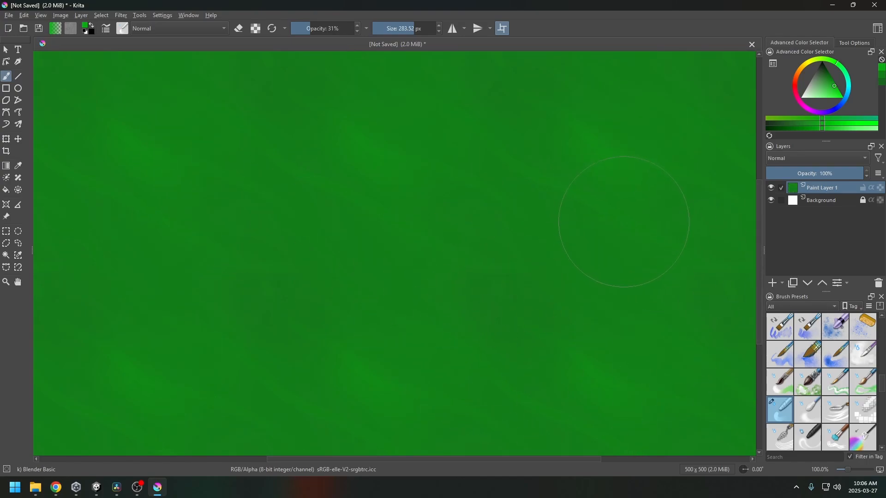
Paint diagonal wavy bands of brighter green across the canvas with the 120 px Texture Noise brush, redoing the first attempt.
scroll(820, 379, down, 5)
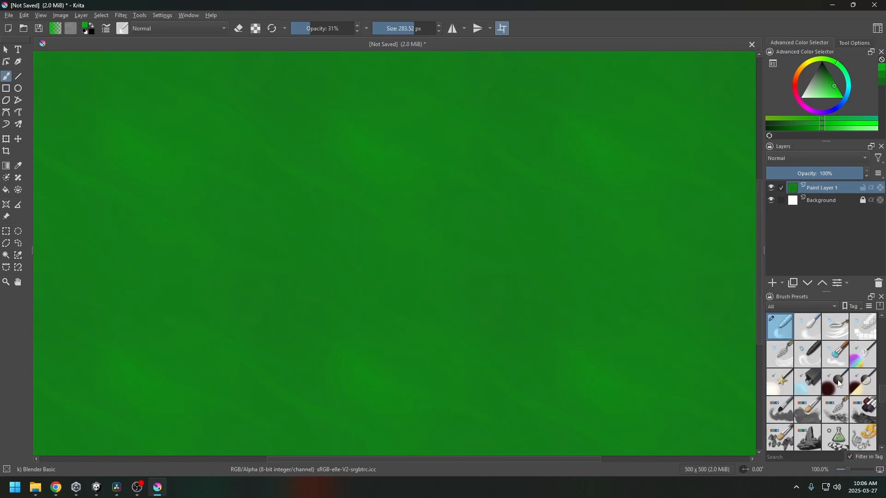
click(836, 383)
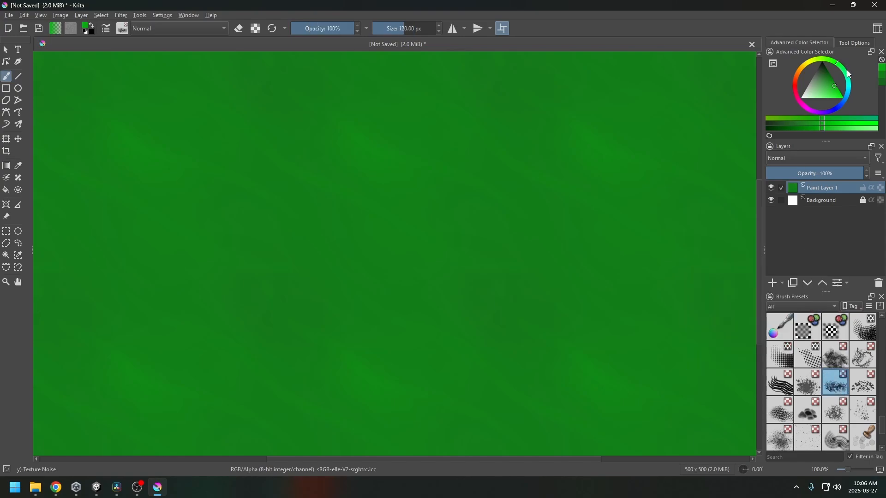
click(835, 88)
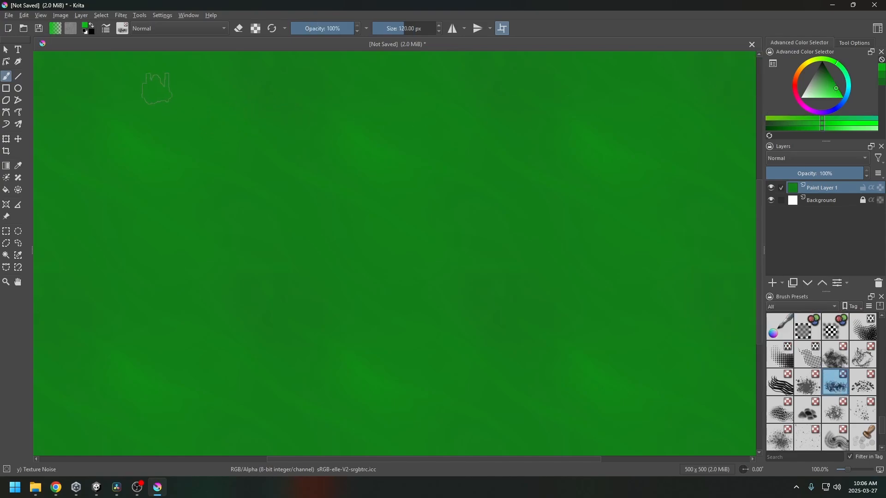
mouse_move(80, 70)
mouse_down()
mouse_move(346, 259)
mouse_move(687, 462)
mouse_up()
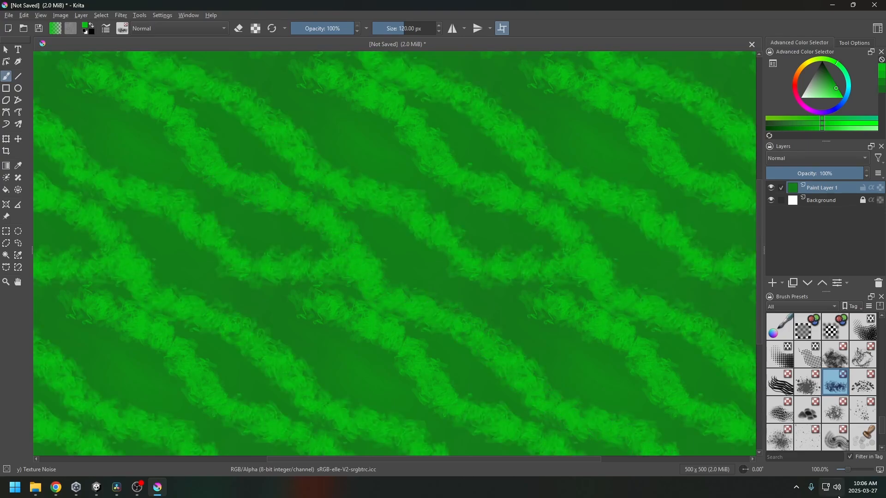
key(ctrl+z)
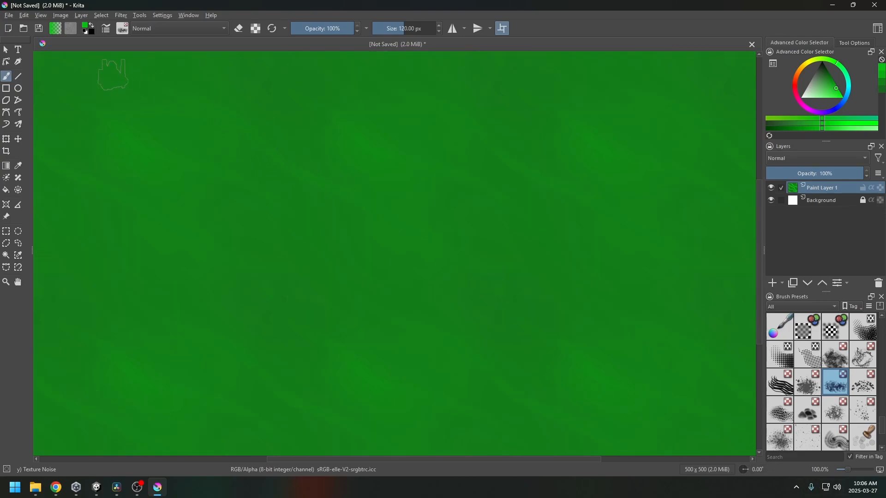
mouse_move(113, 73)
mouse_down()
mouse_move(164, 139)
mouse_move(392, 277)
mouse_move(664, 469)
mouse_move(807, 494)
mouse_up()
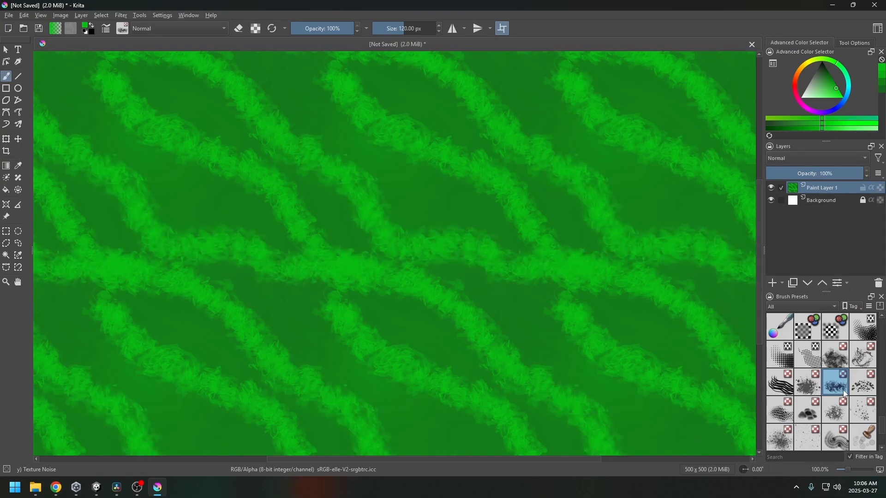
Smooth all the textured green bands into soft waves with the 60 px Blender Blur brush.
scroll(846, 395, up, 5)
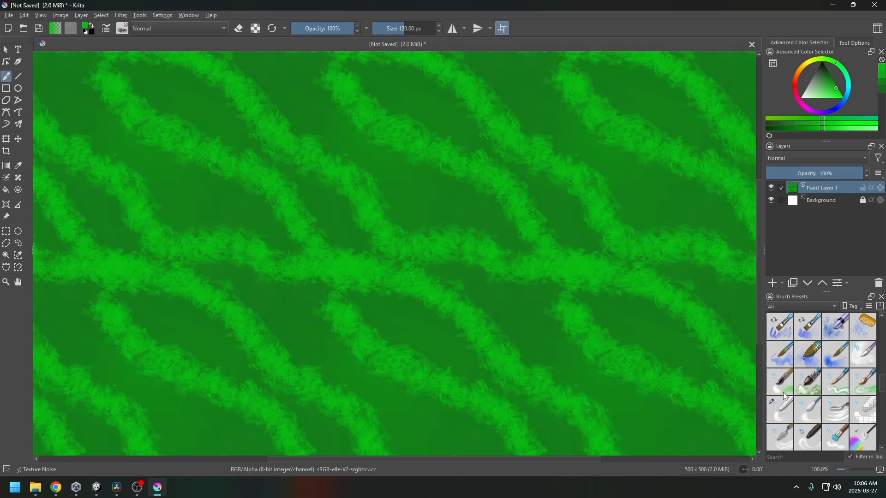
click(810, 412)
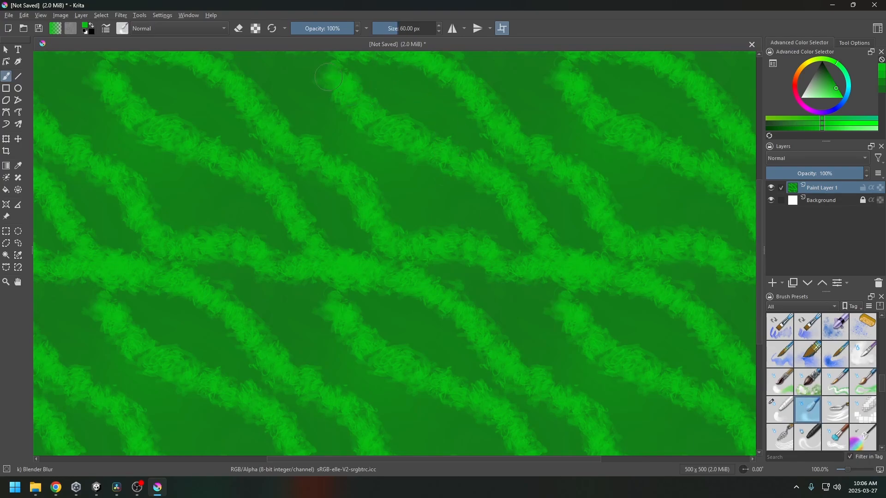
mouse_move(328, 77)
mouse_down()
mouse_move(383, 104)
mouse_move(417, 144)
mouse_move(478, 183)
mouse_up()
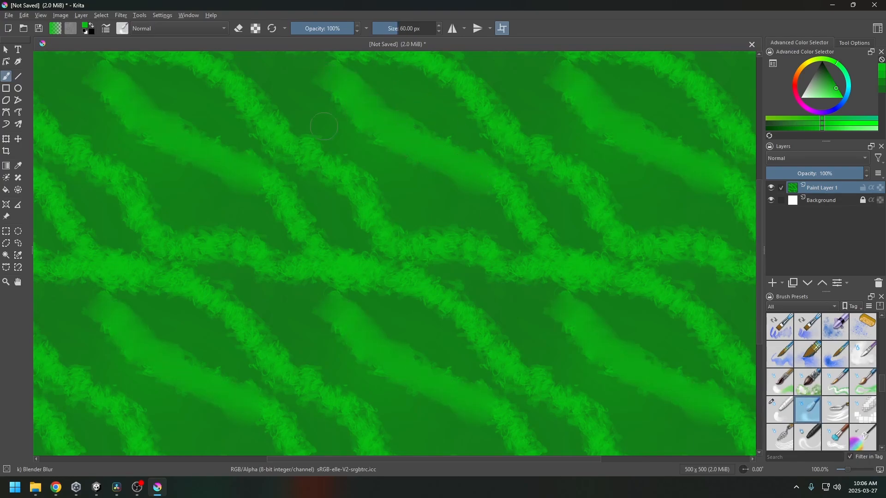
mouse_move(334, 79)
mouse_down()
mouse_move(449, 173)
mouse_move(526, 215)
mouse_move(608, 291)
mouse_move(693, 328)
mouse_move(773, 390)
mouse_up()
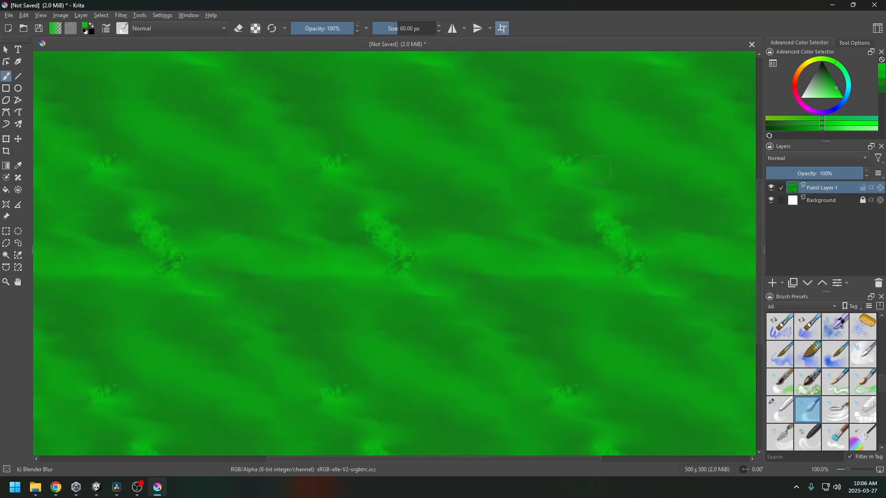
drag(598, 169, 611, 268)
drag(506, 156, 694, 344)
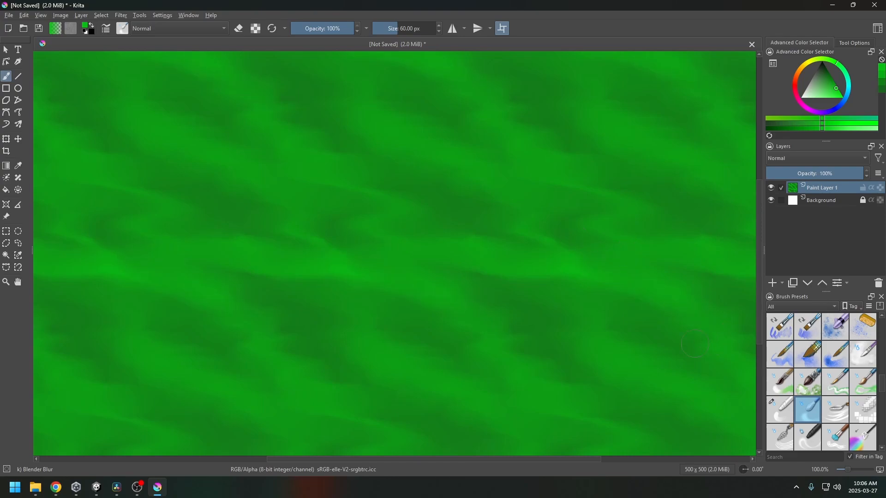
Cover the waves with soft bright green blobs using the Texture Snow Pile brush enlarged to about 576 px.
scroll(834, 374, down, 5)
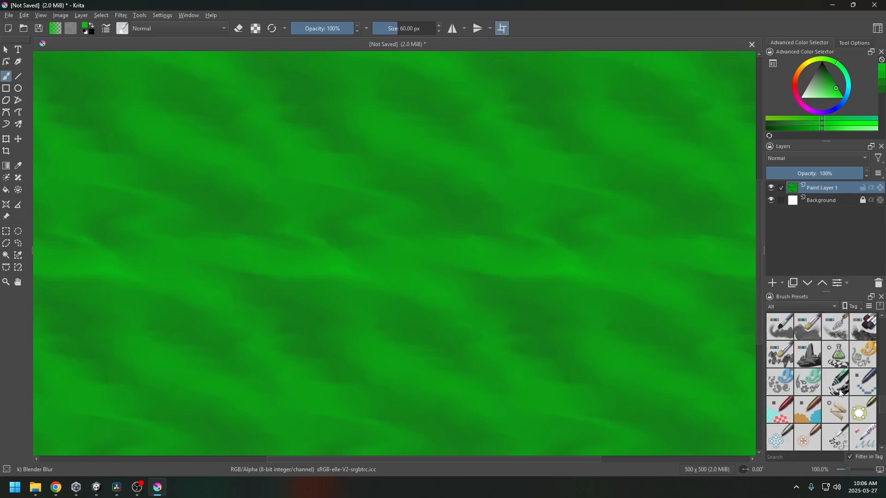
scroll(840, 377, down, 3)
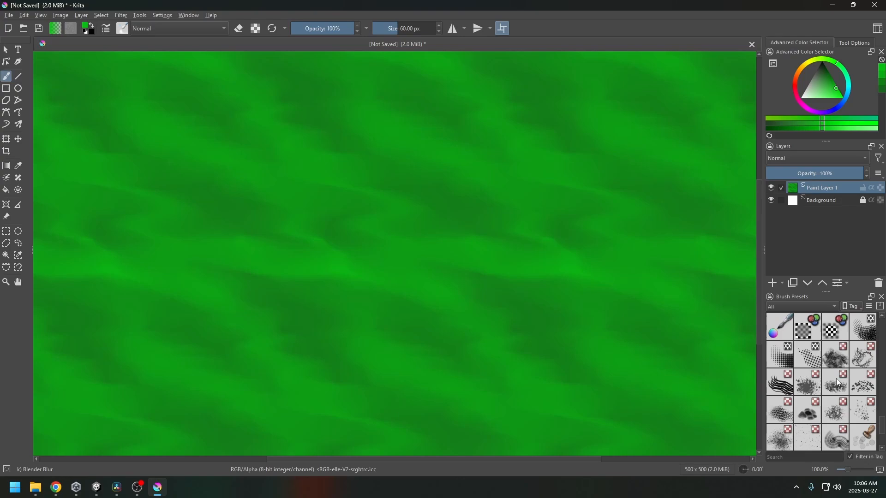
click(805, 410)
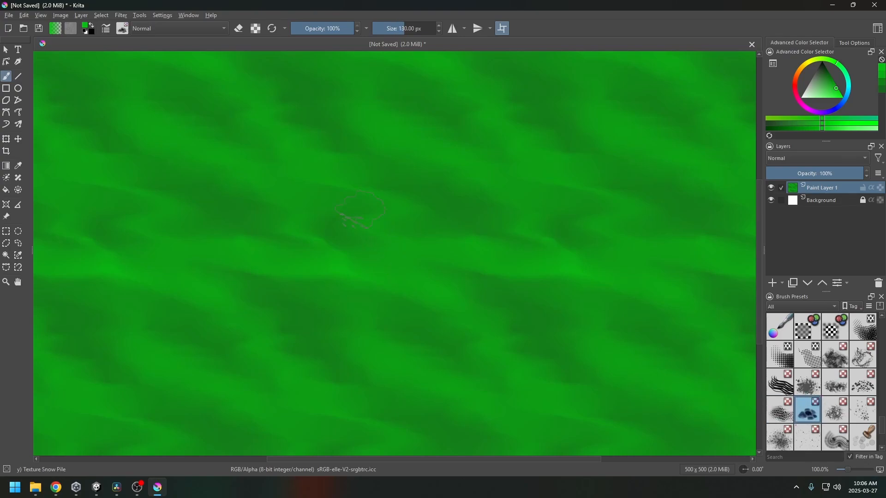
mouse_move(78, 78)
mouse_down()
mouse_move(139, 92)
mouse_move(252, 148)
mouse_move(486, 300)
mouse_up()
key(ctrl+z)
mouse_move(406, 29)
mouse_down()
mouse_move(439, 28)
mouse_move(425, 28)
mouse_up()
drag(174, 169, 460, 384)
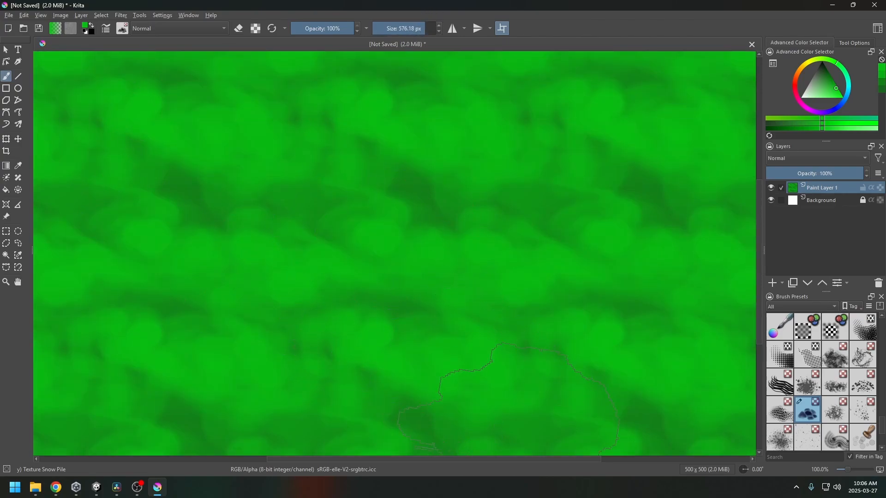
Examine how the painted pattern repeats and compare it with the Adobe Stock slime texture in the browser.
scroll(498, 413, down, 1)
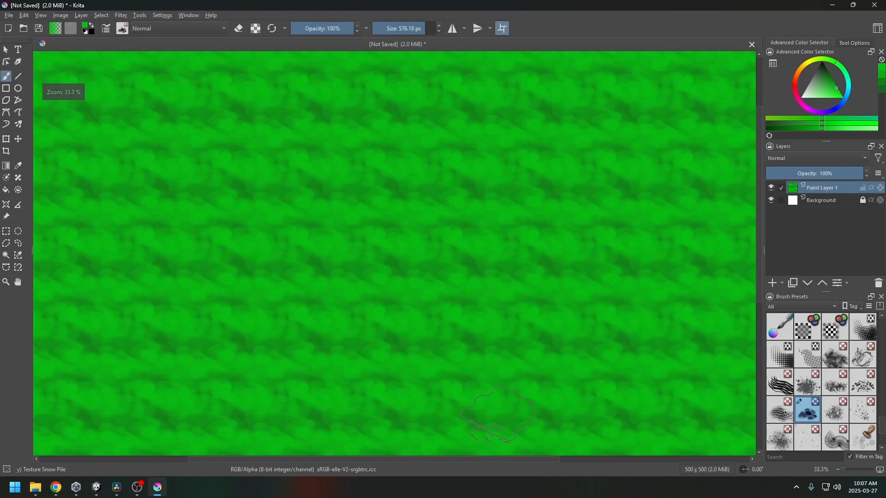
scroll(499, 414, up, 2)
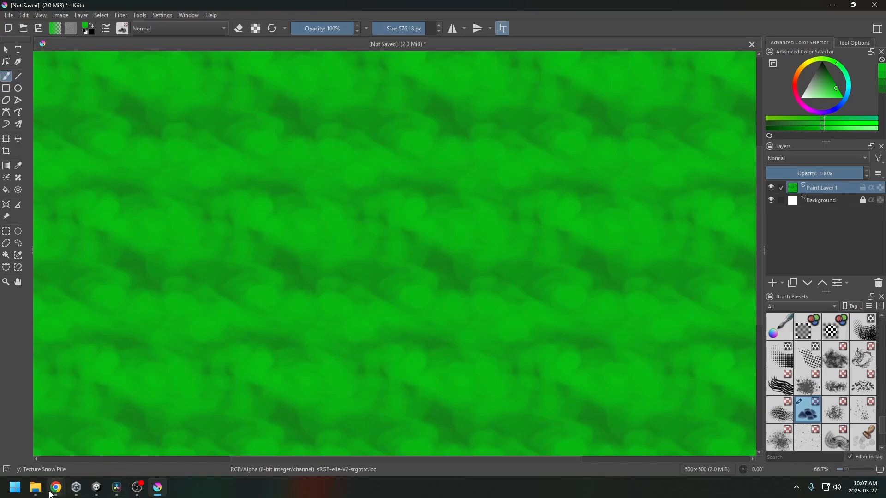
mouse_move(51, 493)
click(160, 438)
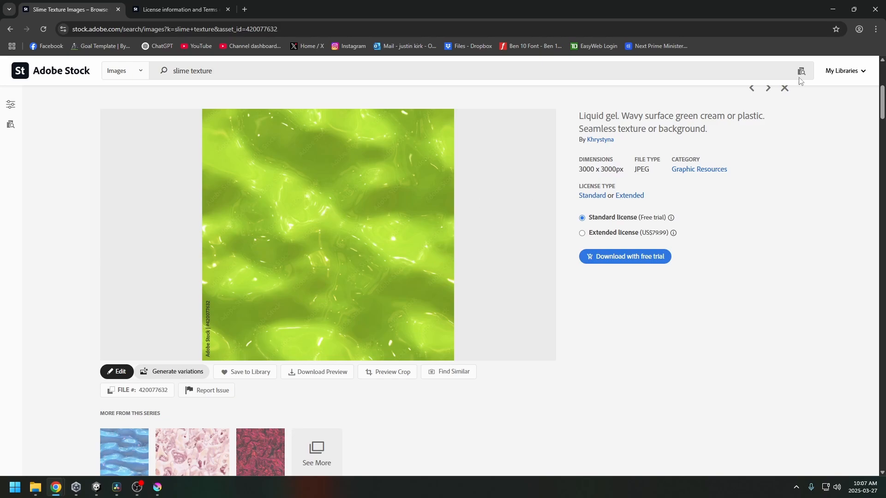
click(835, 11)
Pick a vivid, fully saturated green and add bright blob highlights to the texture with the Texture Snow Pile brush.
scroll(379, 263, down, 1)
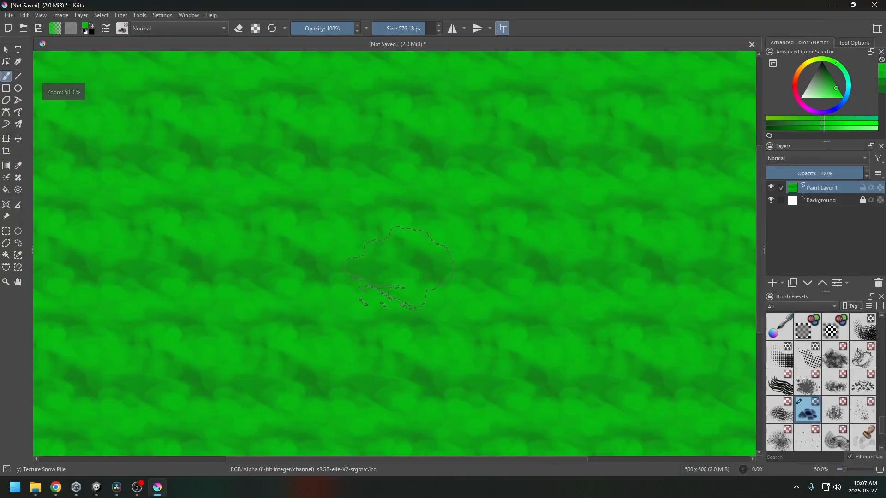
click(842, 96)
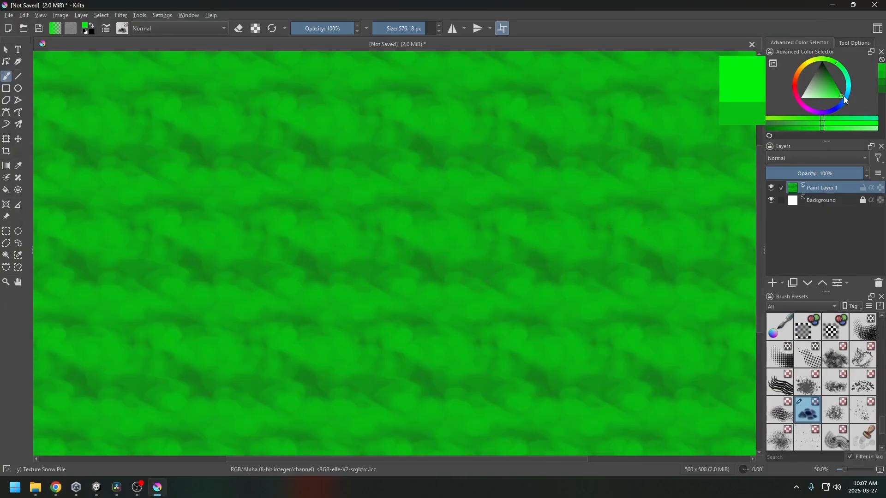
click(475, 138)
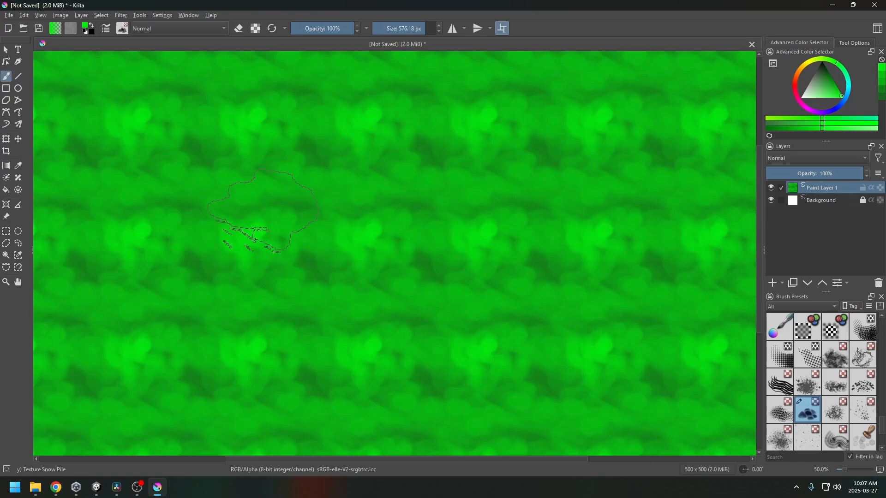
click(85, 88)
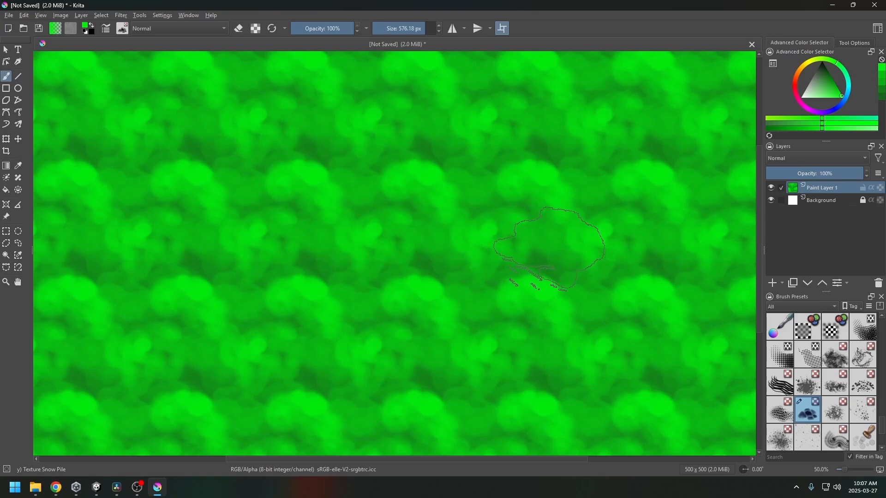
Pick a pale grey-green and try a highlight stroke with the brush reduced to about 5.39 px.
drag(823, 94, 804, 91)
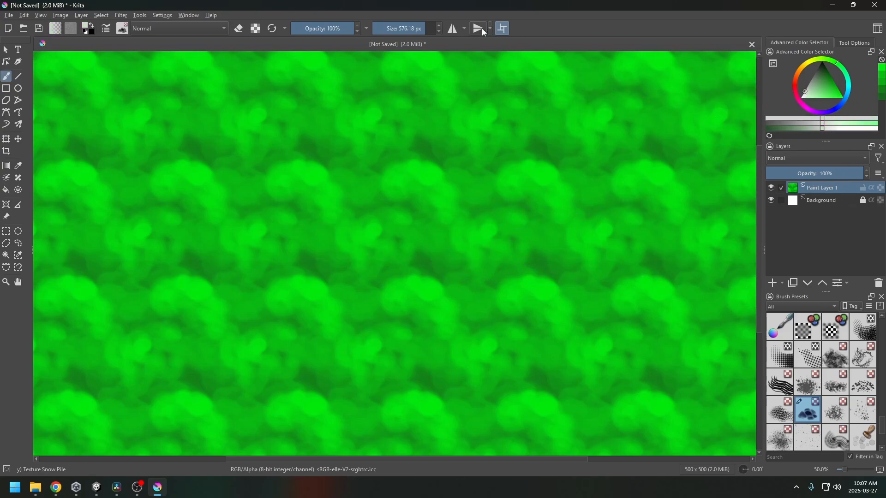
drag(422, 28, 384, 29)
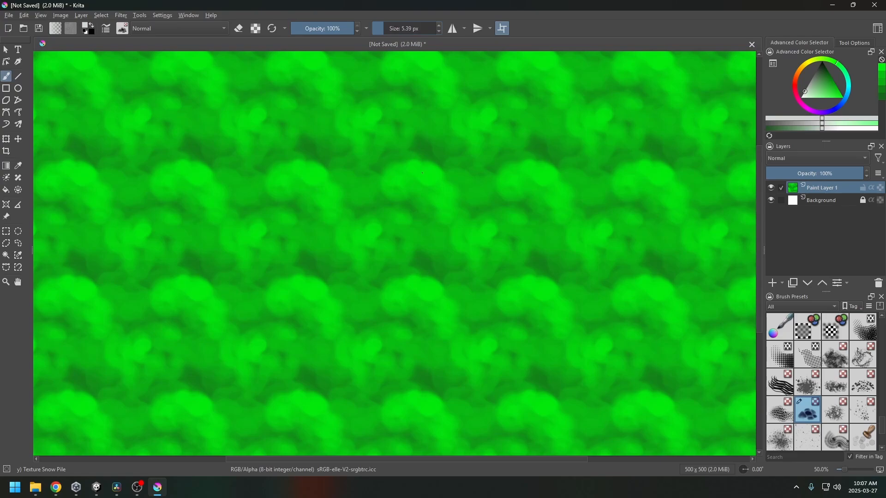
drag(422, 172, 429, 172)
key(ctrl+z)
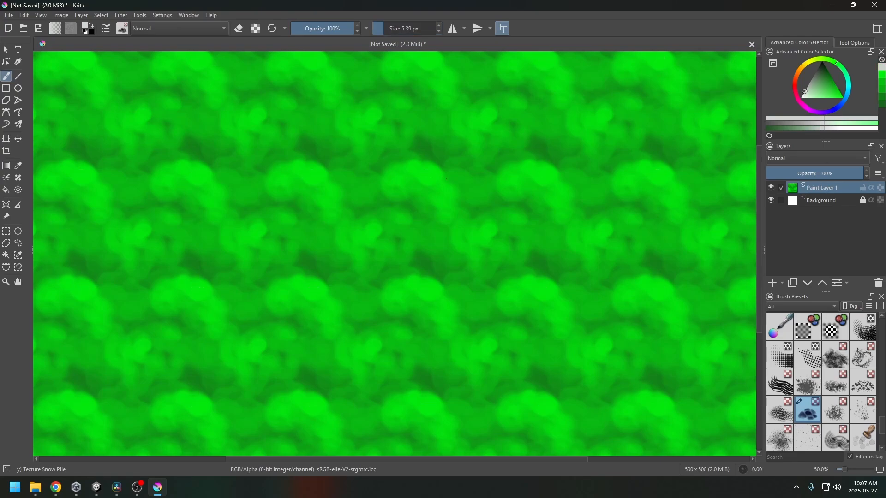
Enlarge the brush to about 64.71 px and try small pale highlight spots on the bright blobs at full opacity.
click(397, 29)
click(546, 174)
click(398, 29)
click(542, 174)
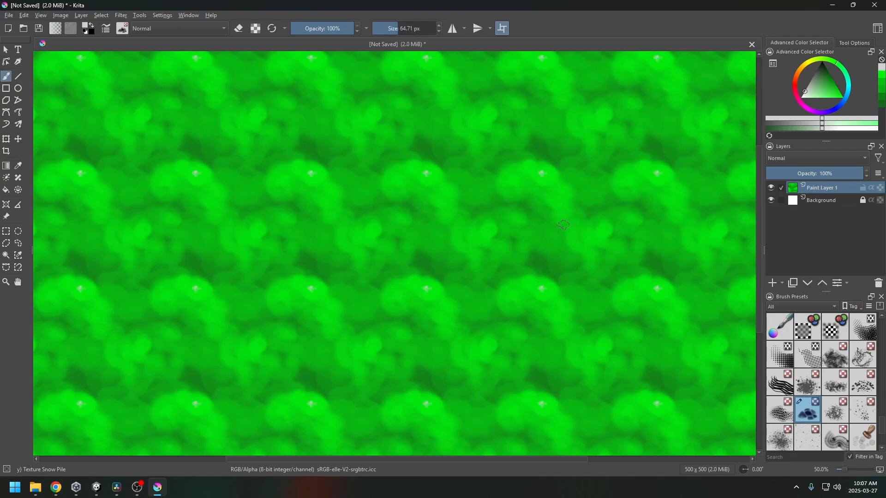
click(373, 345)
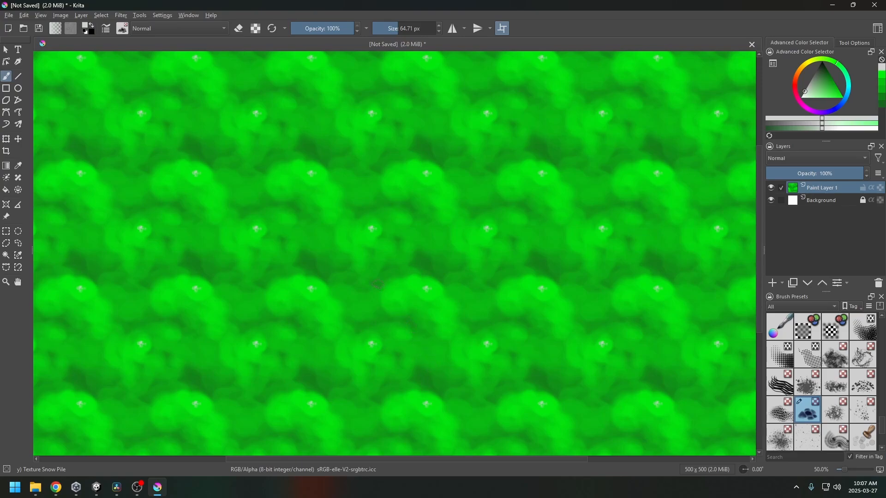
key(ctrl+z)
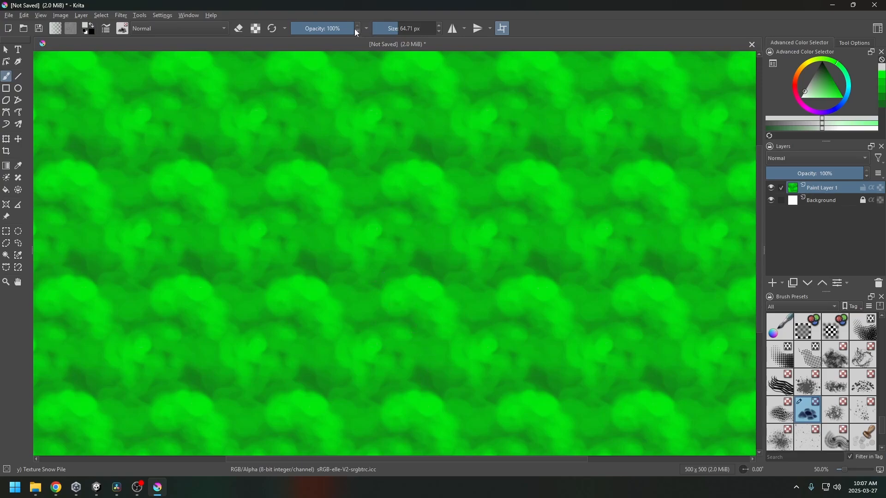
Lower the brush opacity to 34% and paint soft pale highlights on the bright green blobs.
click(313, 30)
click(426, 173)
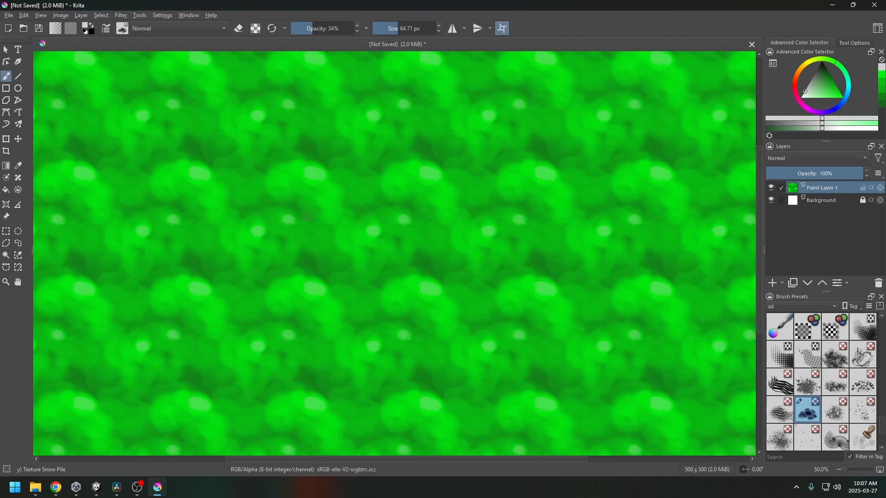
drag(341, 120, 352, 138)
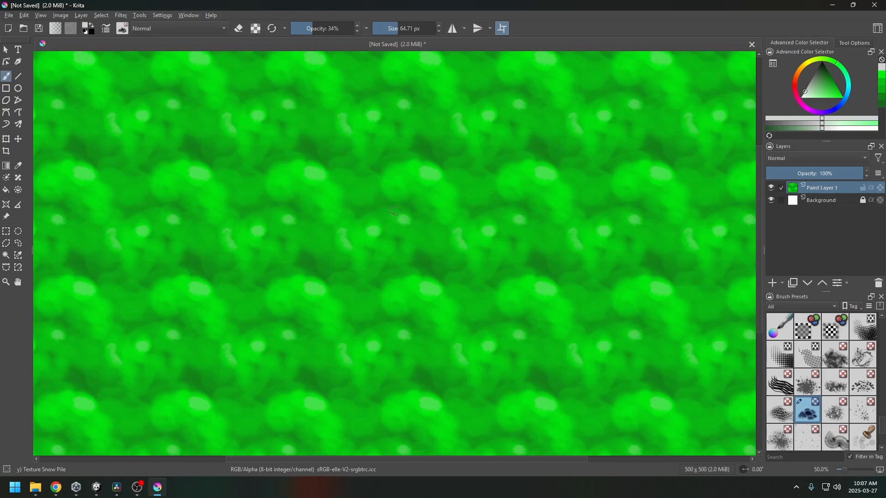
scroll(394, 211, up, 1)
scroll(395, 211, down, 1)
click(10, 16)
click(29, 70)
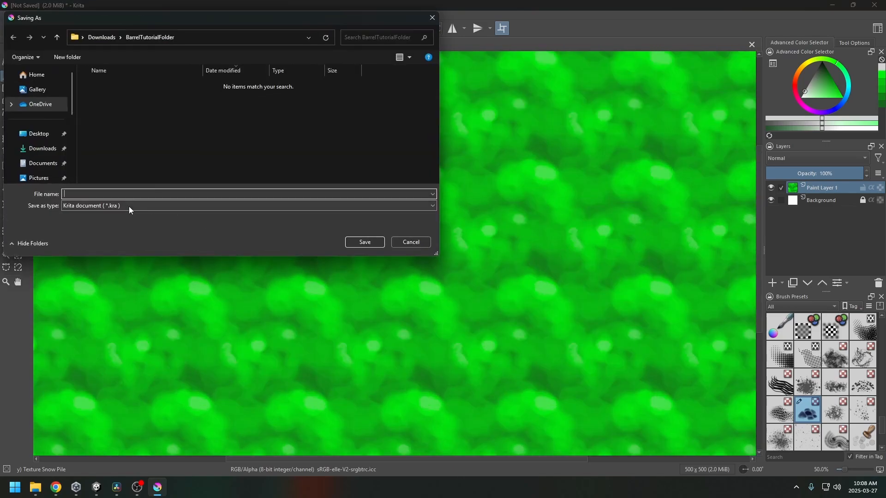
click(403, 245)
Export the texture as slime.png into the BugTutorial folder in Downloads.
click(10, 16)
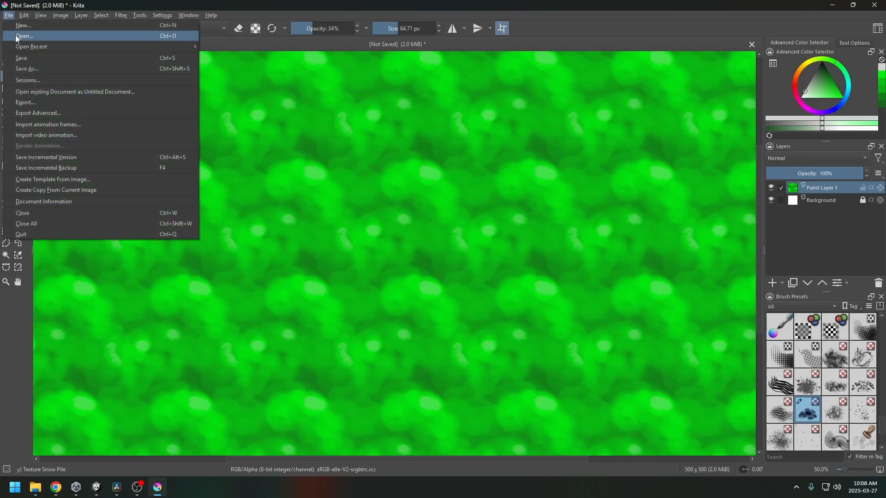
click(26, 102)
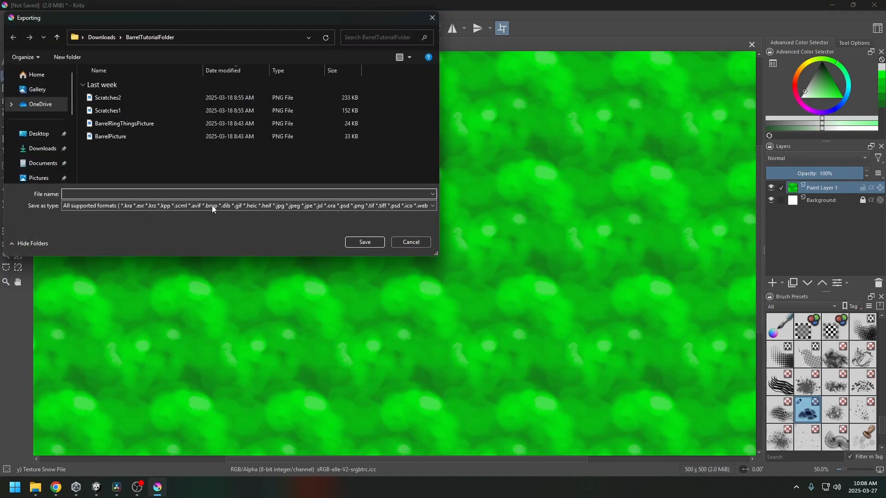
text(slime.p)
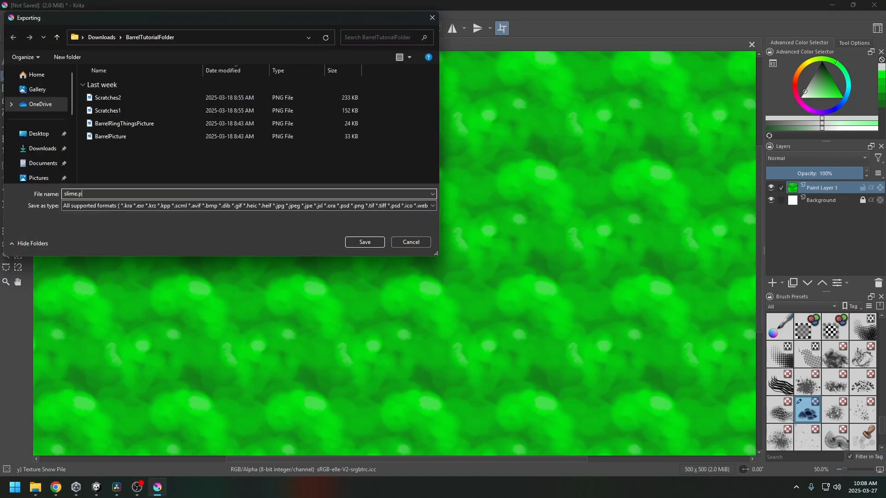
text(ng)
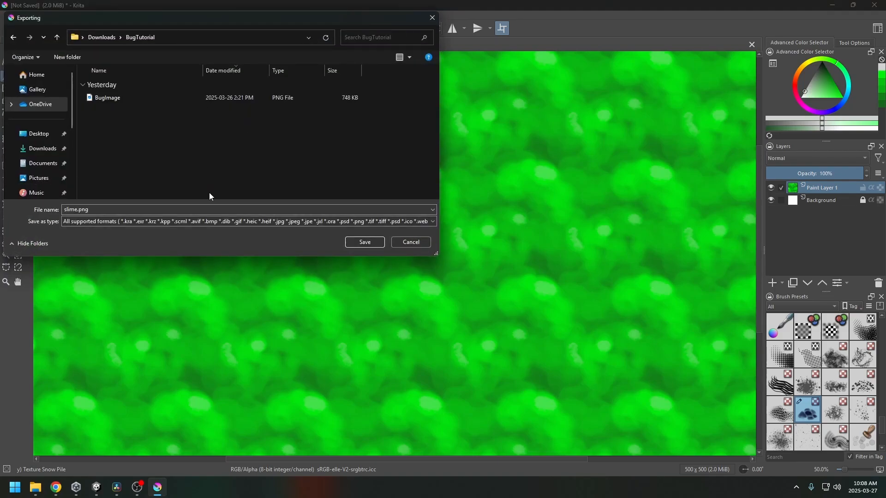
click(361, 243)
click(493, 356)
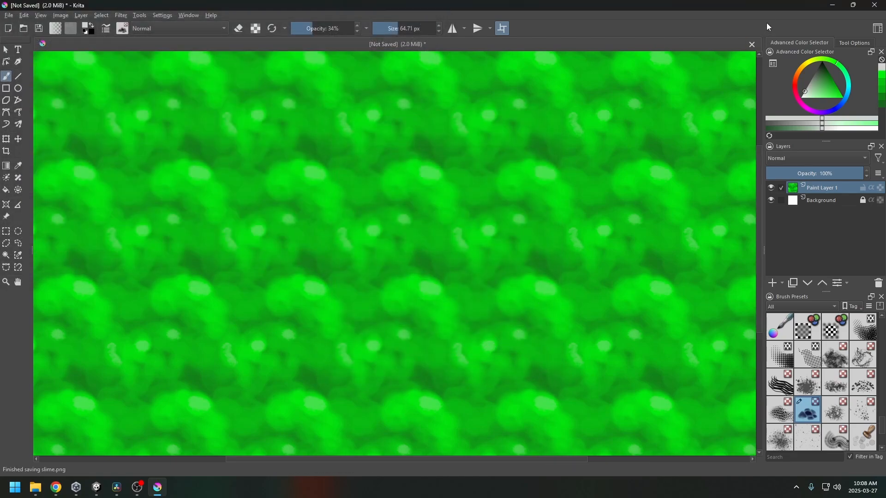
Switch to Unity and import slime.png from the Downloads BugTutorial folder into the project's BugTutorial folder.
click(832, 5)
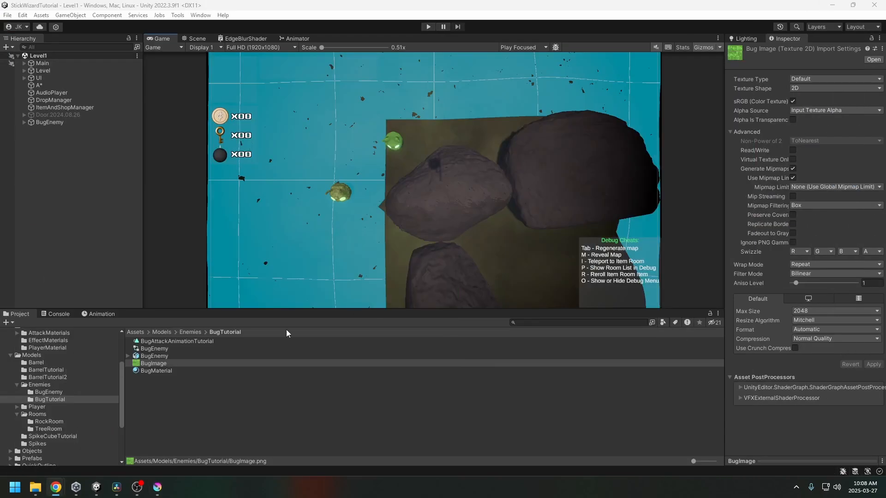
click(36, 486)
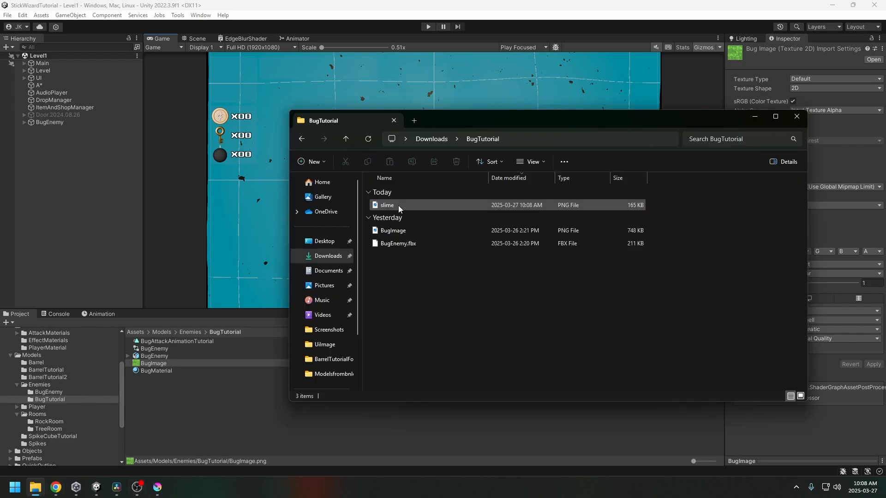
click(400, 208)
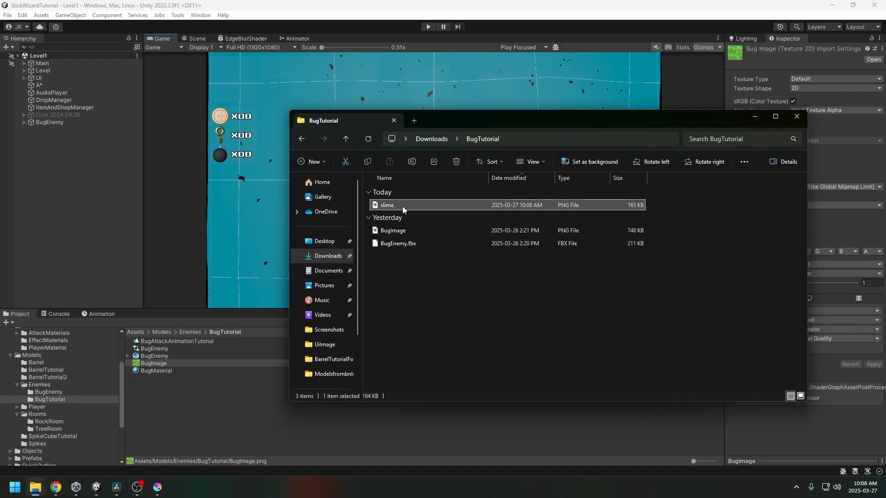
drag(381, 209, 167, 399)
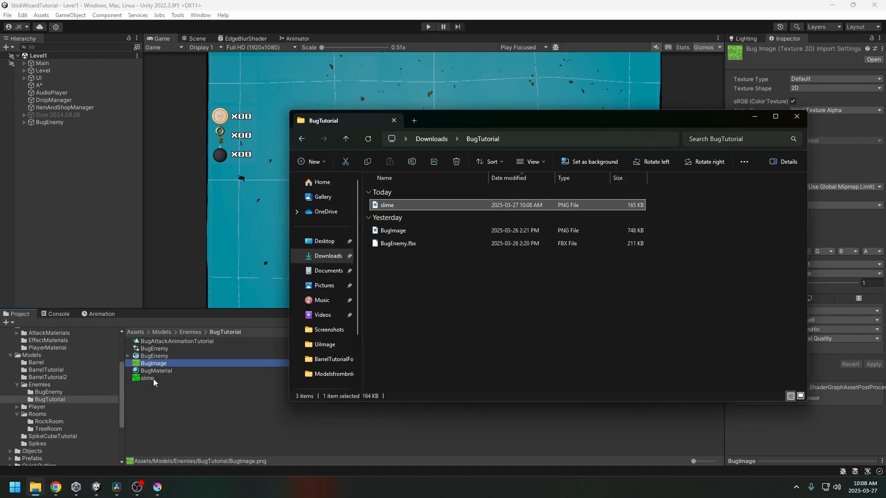
Switch the slime texture's type to Sprite (2D and UI) and back to Default, and apply the import settings.
click(152, 378)
click(809, 82)
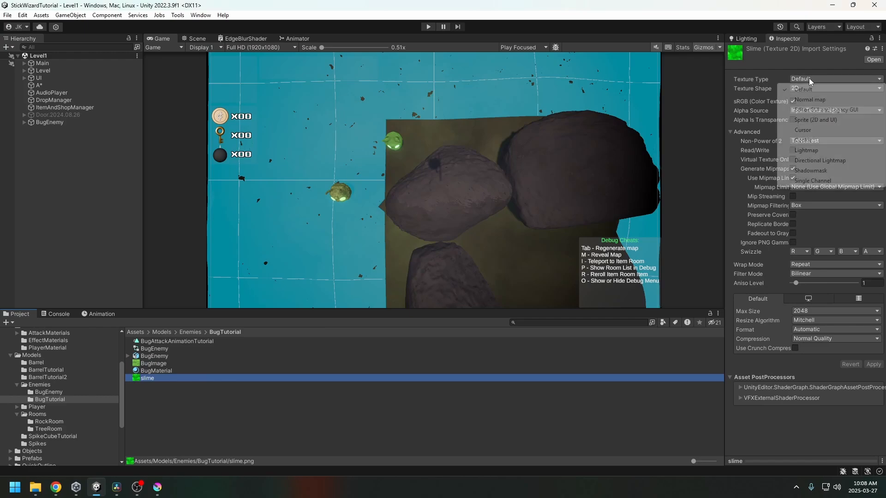
click(815, 122)
click(811, 79)
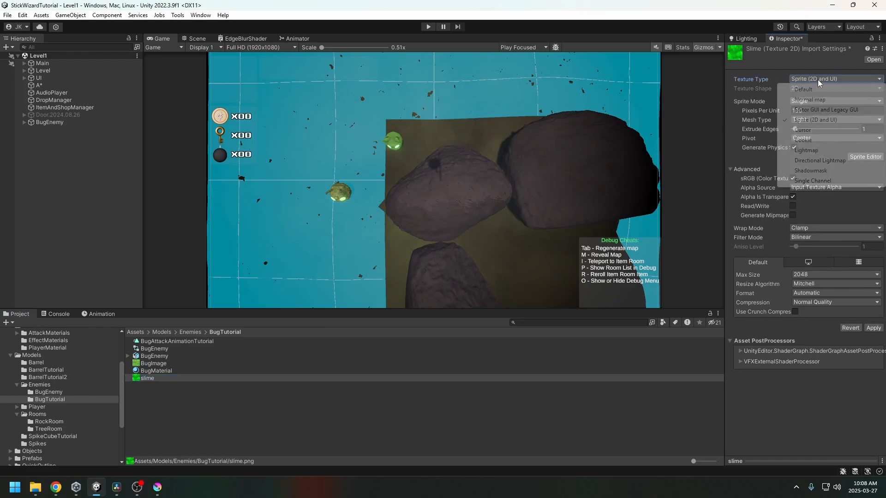
click(811, 88)
click(873, 364)
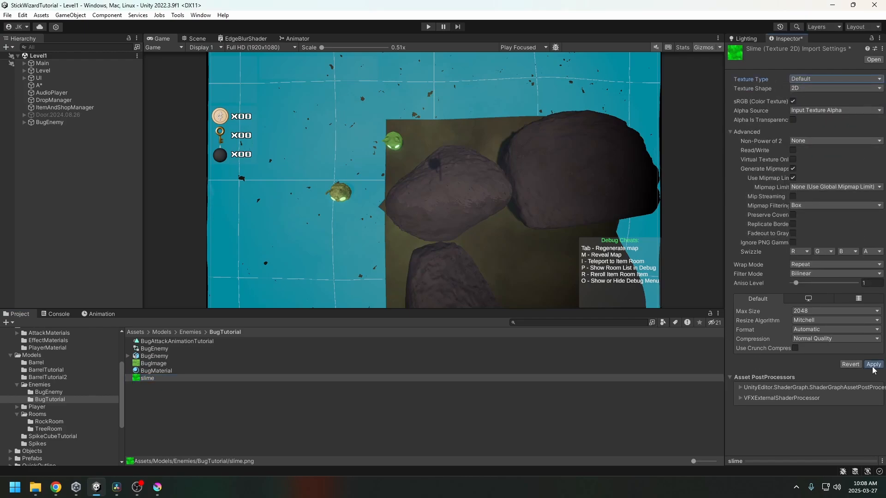
Set the slime texture's max size to 512 and its filter mode to Trilinear, applying both changes.
click(804, 311)
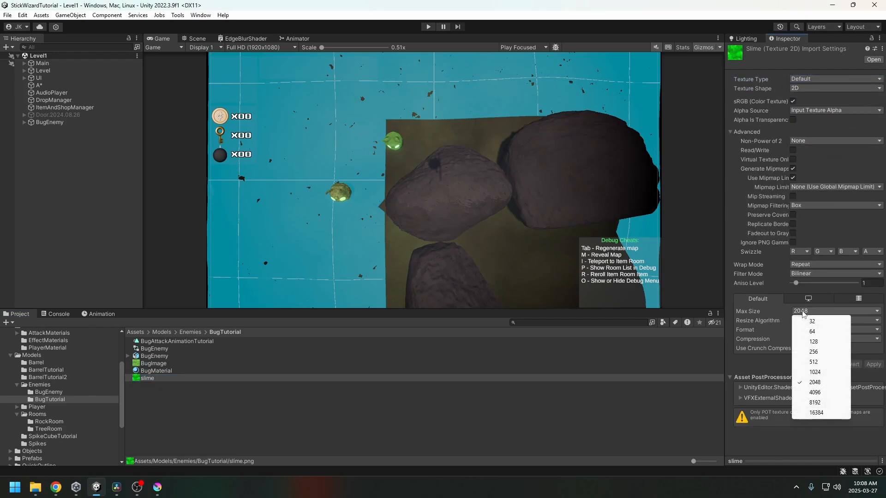
click(814, 363)
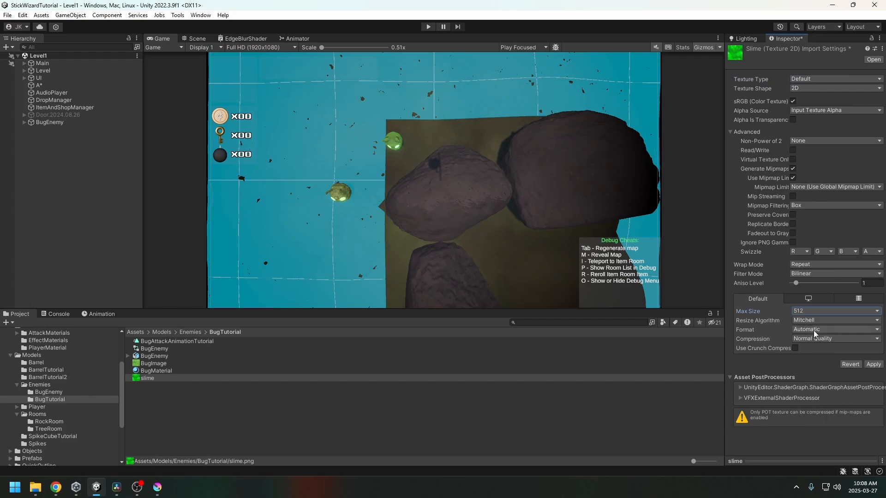
click(872, 364)
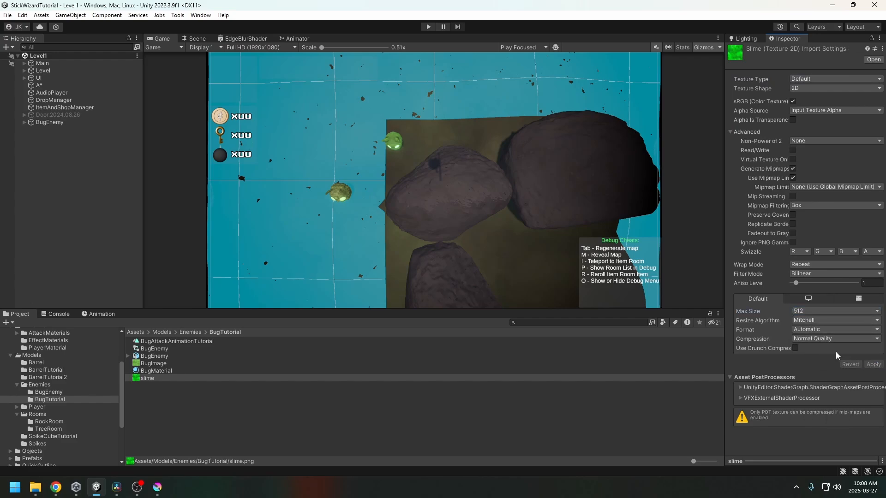
click(810, 272)
click(807, 306)
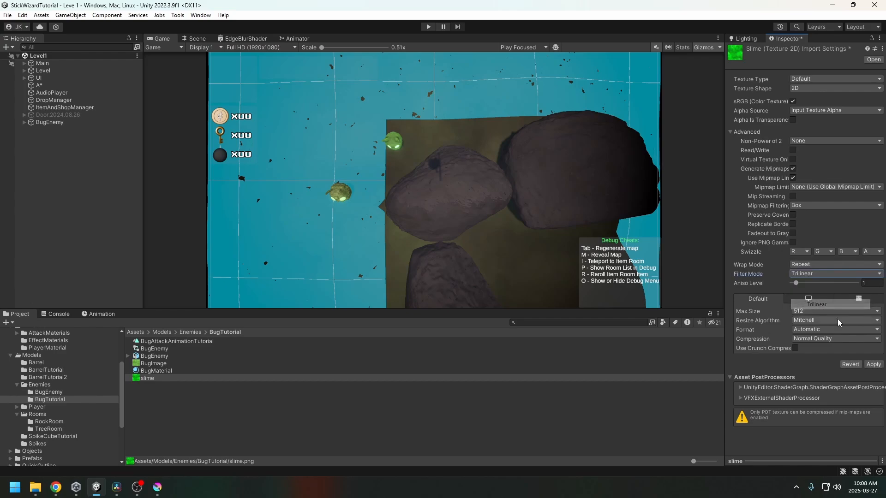
click(873, 365)
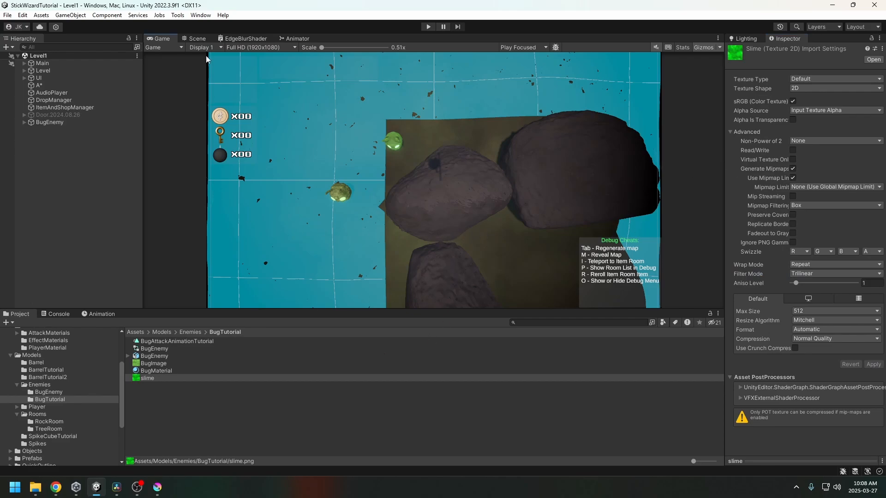
Add a 3D sphere to the Level1 scene and name it SlimeAttack.
click(196, 39)
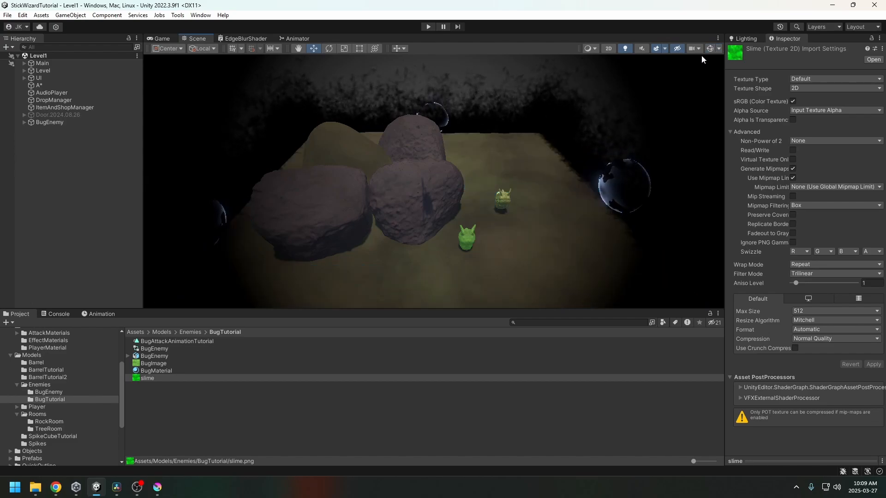
alt+drag(468, 169, 359, 206)
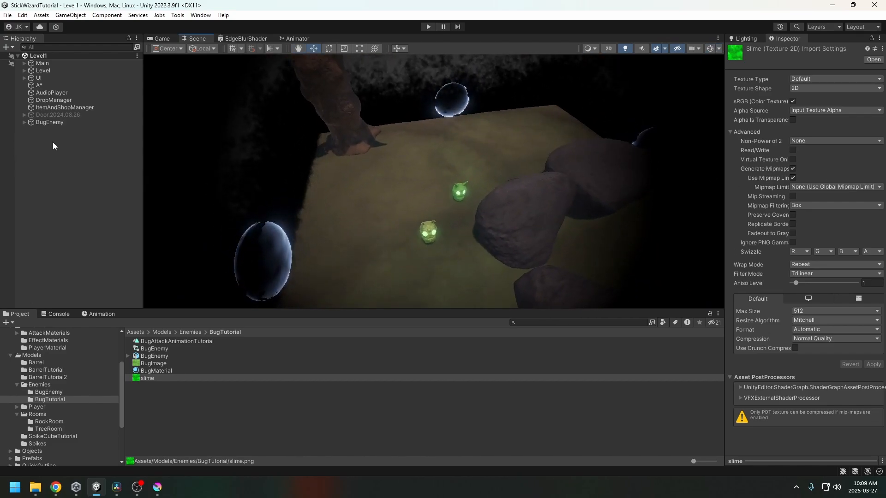
right_click(46, 154)
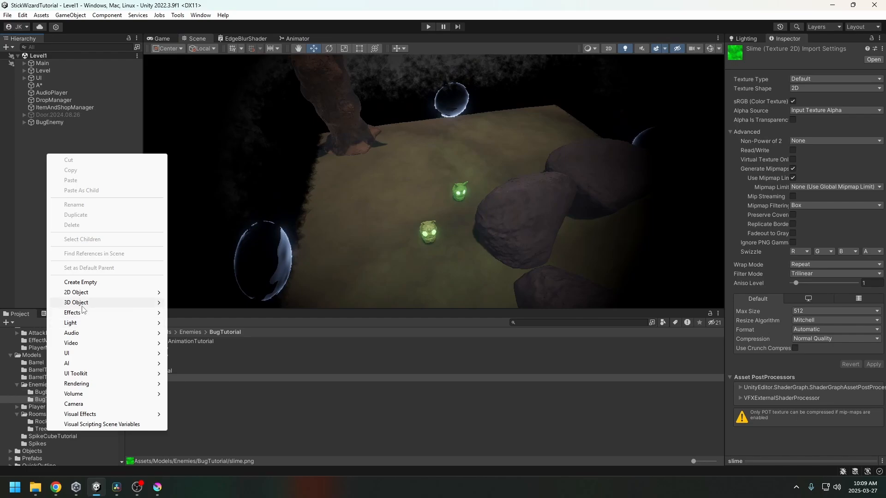
mouse_move(83, 305)
click(200, 312)
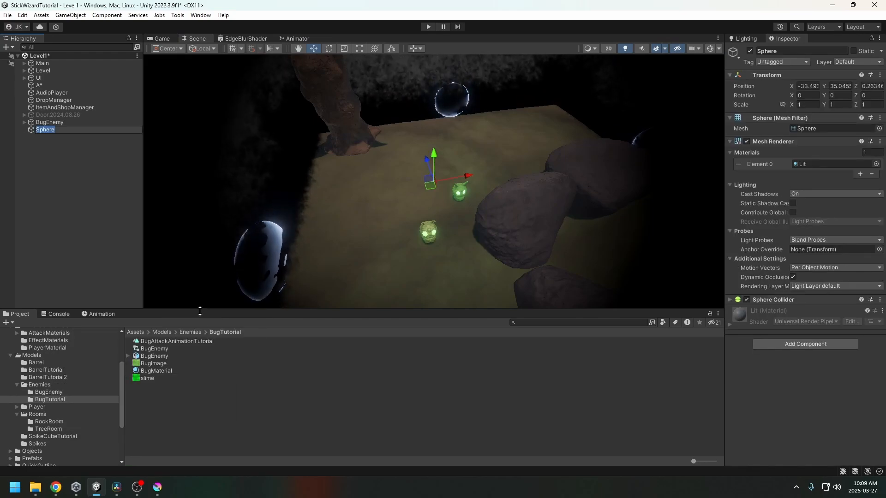
text(SlimeAttack)
key(Return)
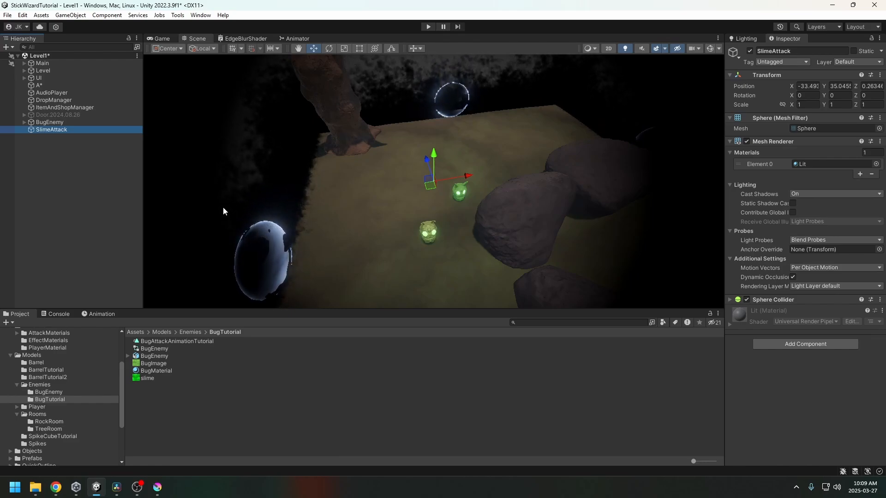
Hide the gizmos in the Game view and scale the SlimeAttack sphere uniformly to 5.85 on all axes.
double_click(52, 129)
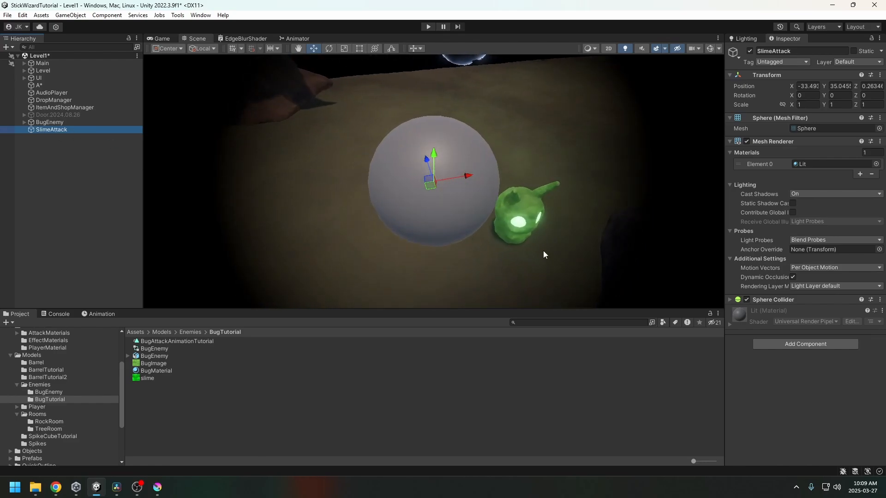
scroll(510, 246, down, 15)
alt+drag(510, 246, 470, 275)
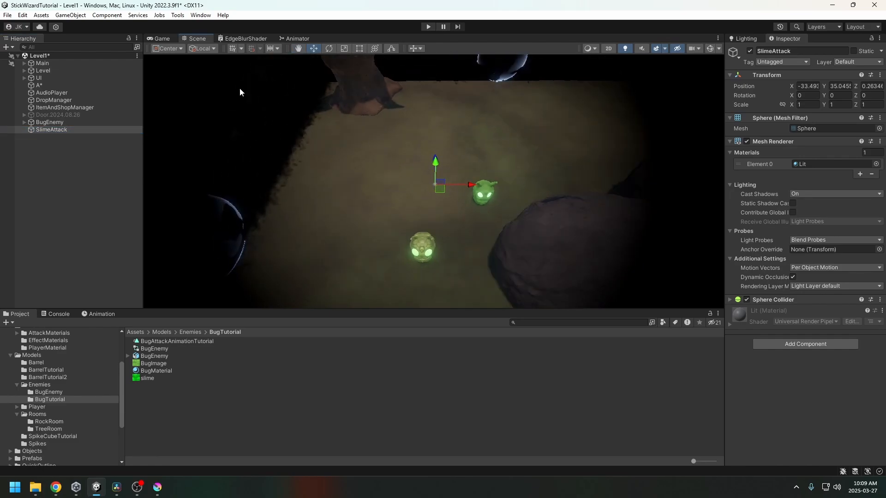
click(162, 38)
click(702, 46)
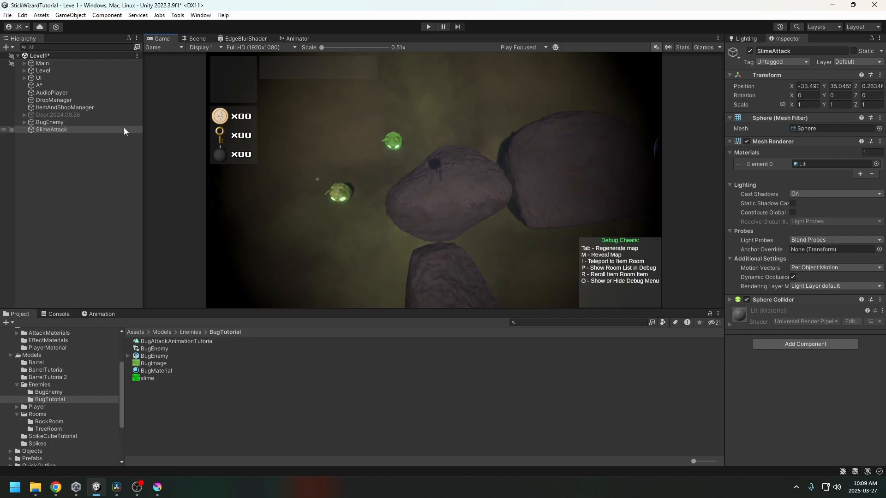
click(783, 104)
drag(790, 105, 839, 105)
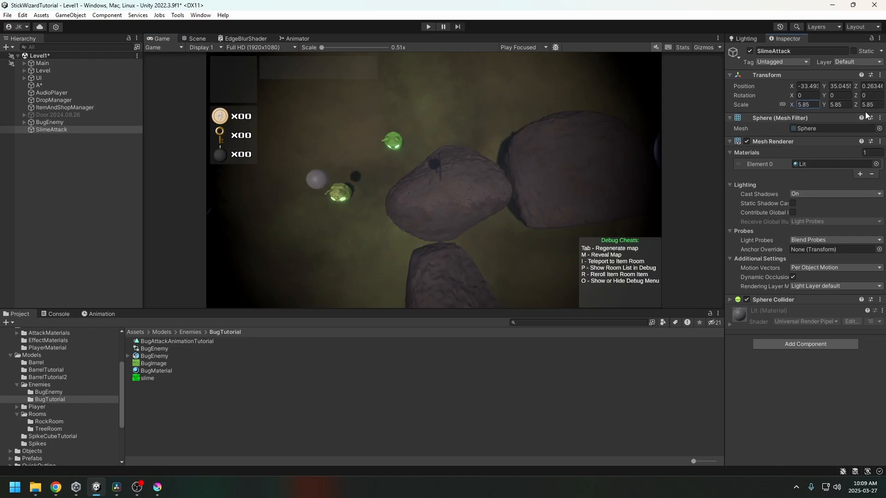
Scale SlimeAttack uniformly to 4.18, show the Scene view, and create a URP Lit Shader Graph named SlimeShader in the BugTutorial folder.
click(197, 38)
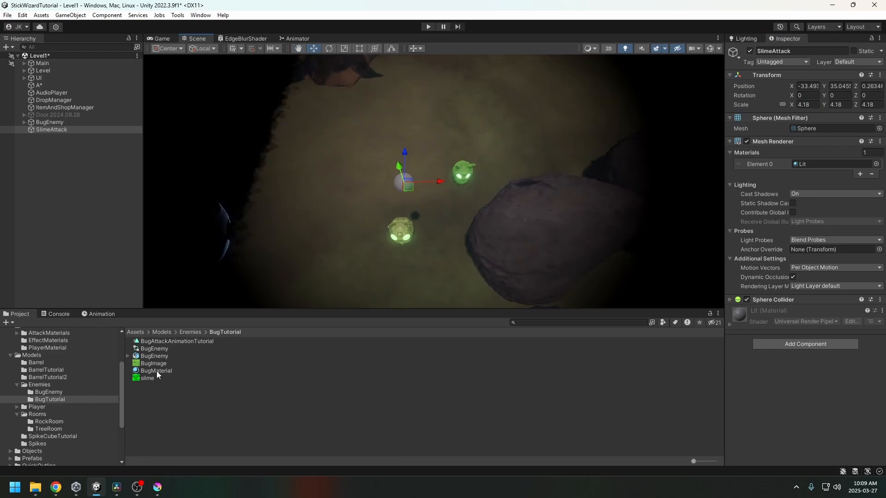
click(151, 394)
right_click(146, 383)
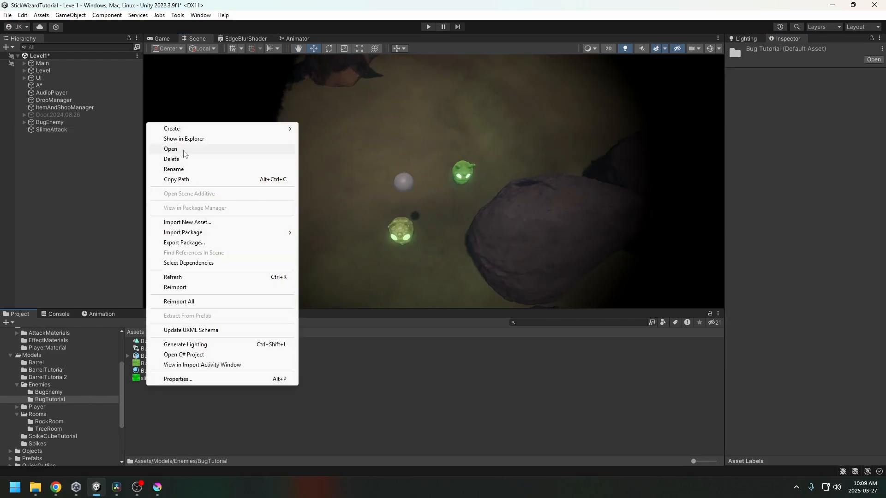
mouse_move(182, 132)
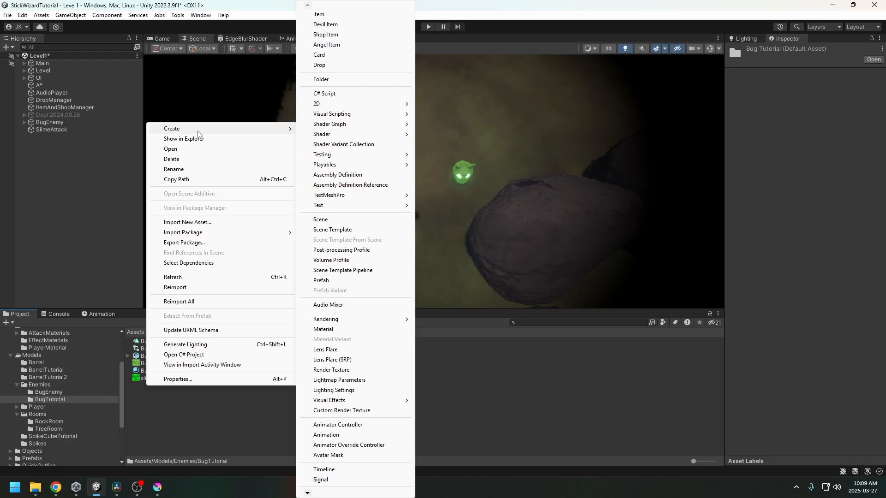
mouse_move(357, 128)
mouse_move(443, 129)
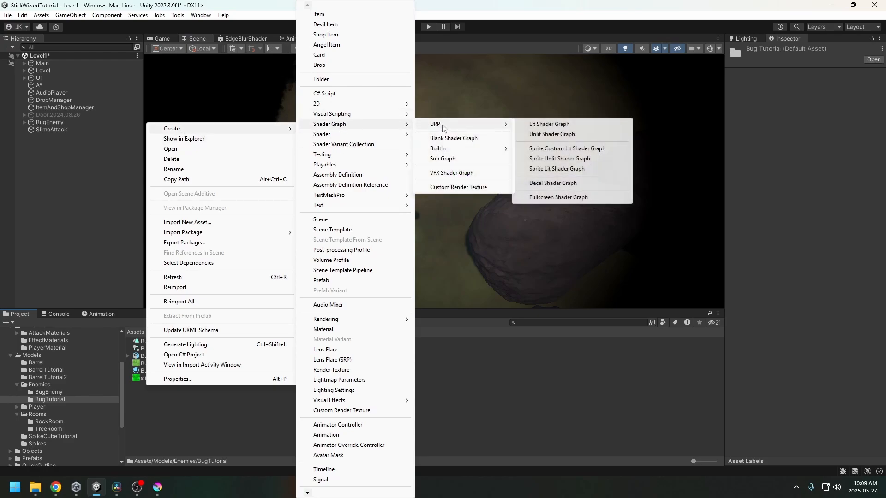
click(557, 125)
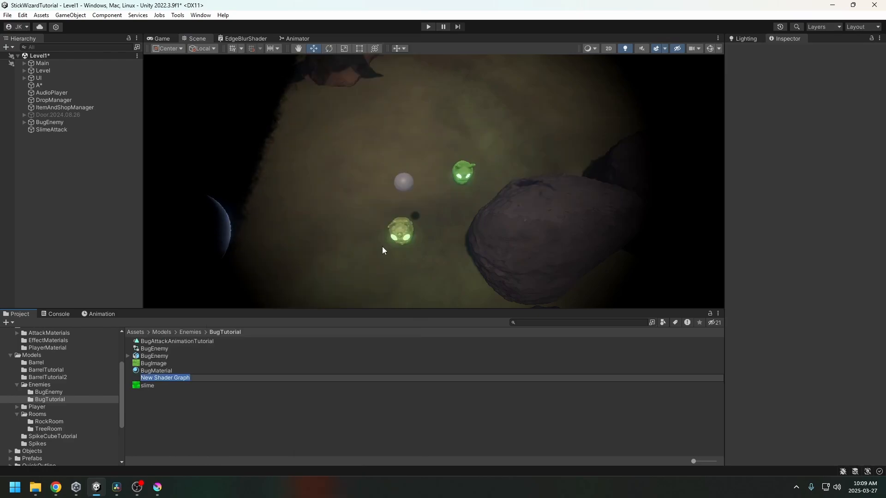
text(SlimeShader)
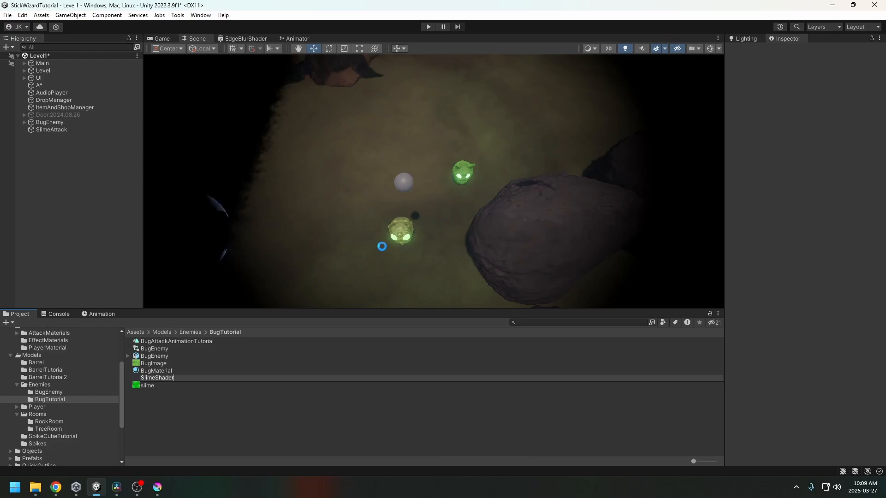
key(Return)
Create a material from SlimeShader, keeping its default name, and assign it to the SlimeAttack sphere.
click(157, 386)
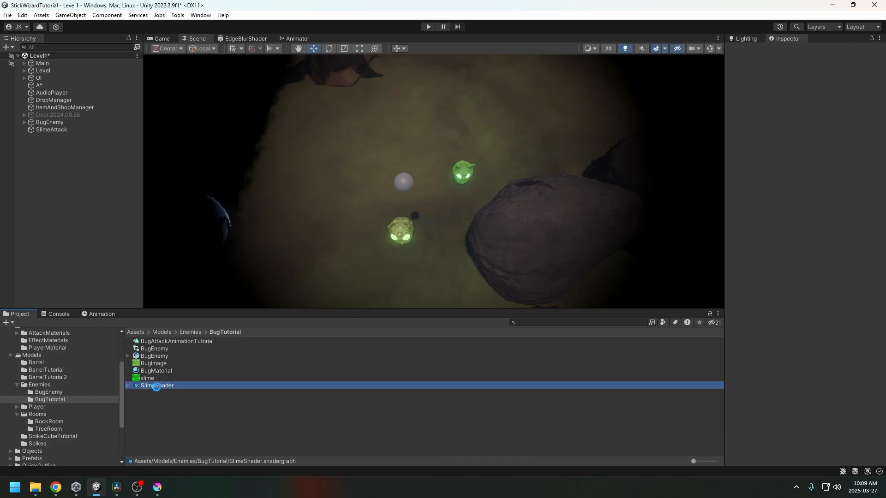
right_click(156, 387)
mouse_move(182, 131)
click(342, 330)
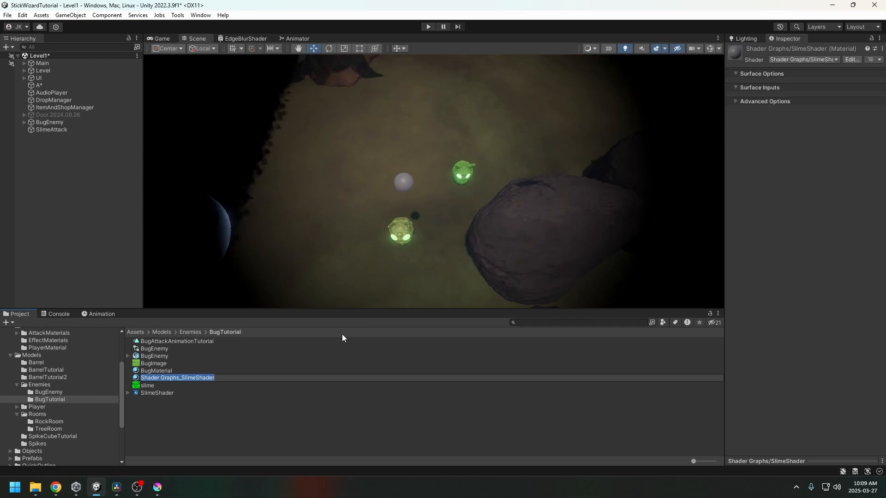
key(Return)
drag(215, 376, 52, 131)
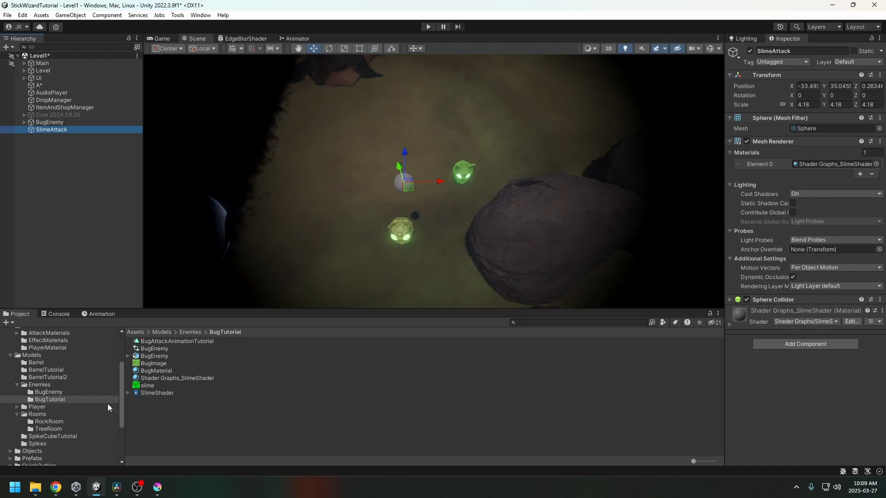
drag(169, 381, 833, 164)
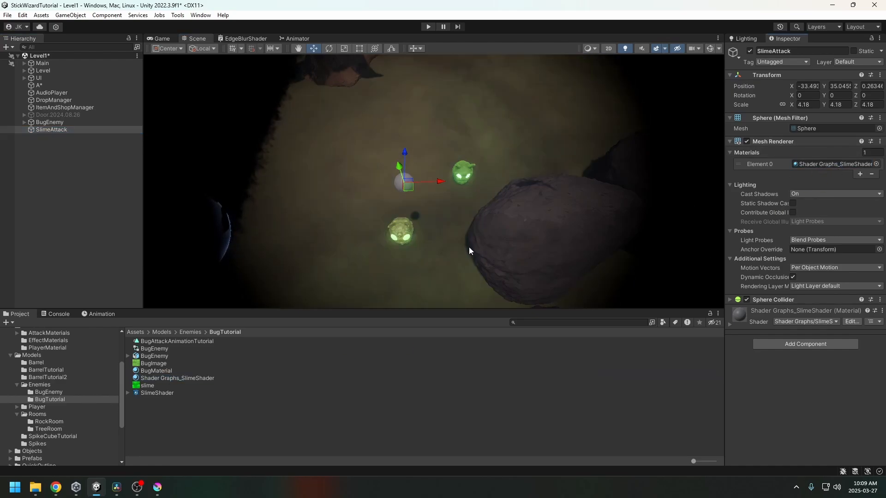
Duplicate the slime texture and name the copy slimeNormal.
click(148, 386)
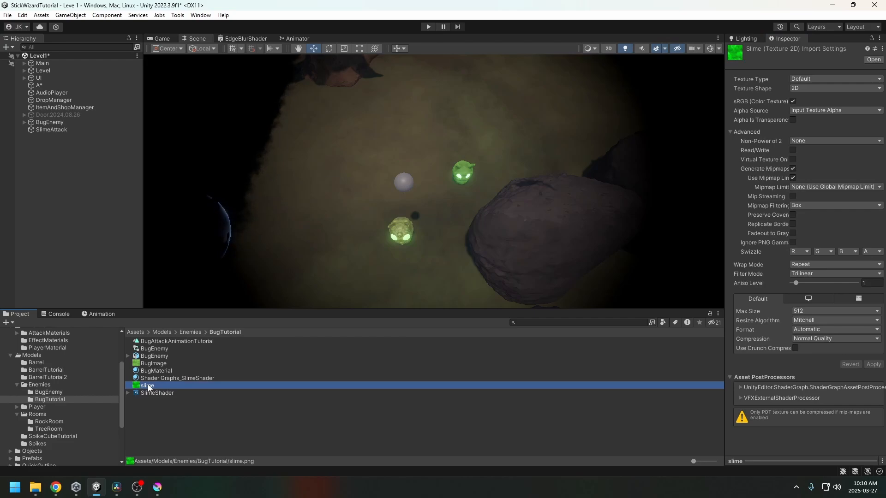
key(ctrl+d)
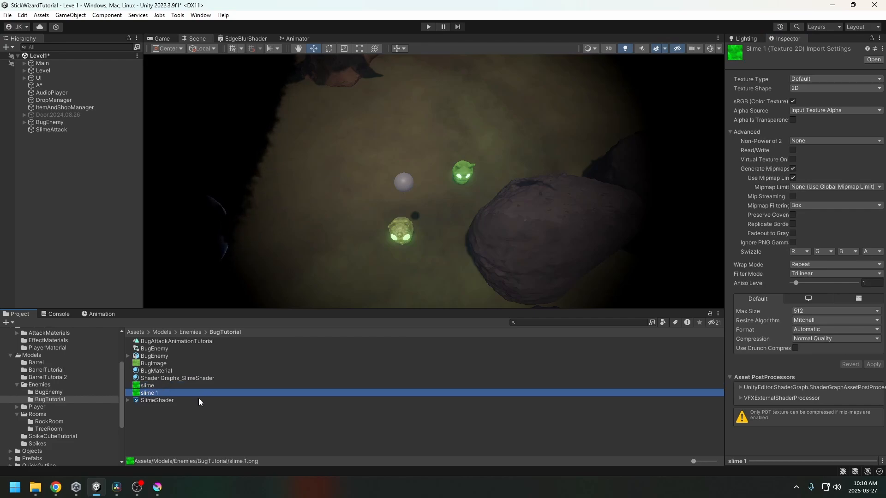
click(163, 394)
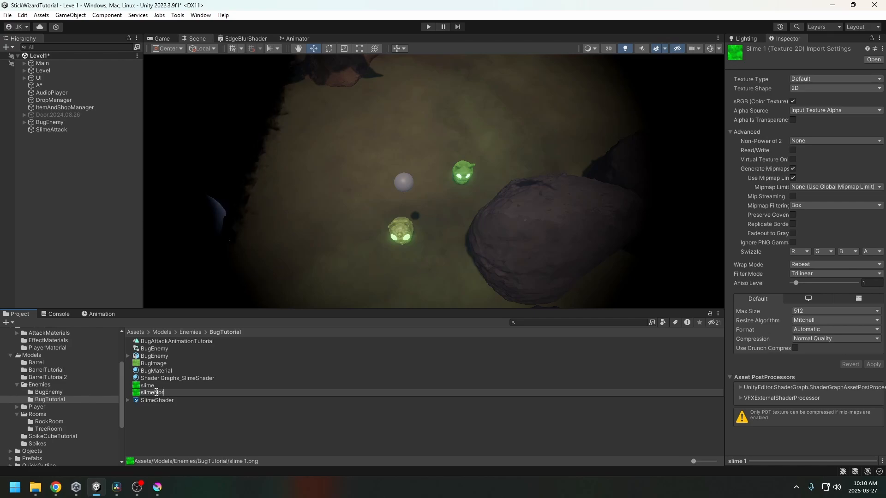
text(slimeNormal)
key(Return)
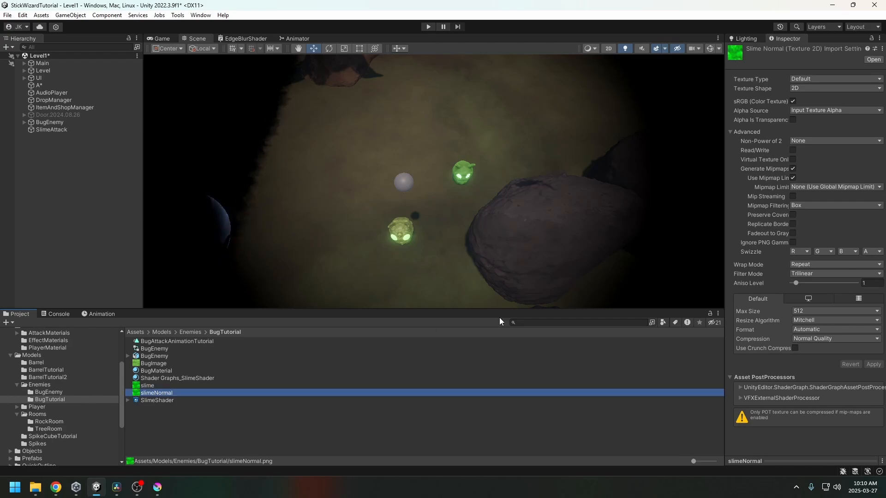
Open SlimeShader in the Shader Graph editor.
click(53, 130)
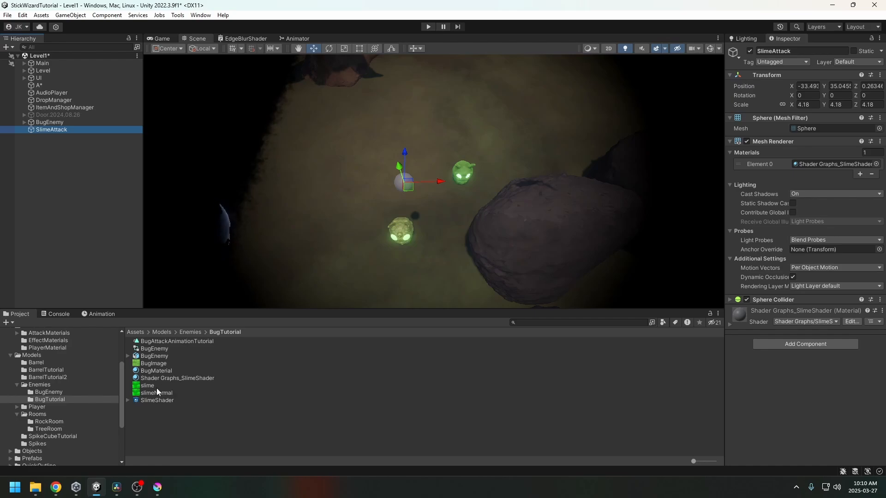
click(158, 401)
double_click(157, 401)
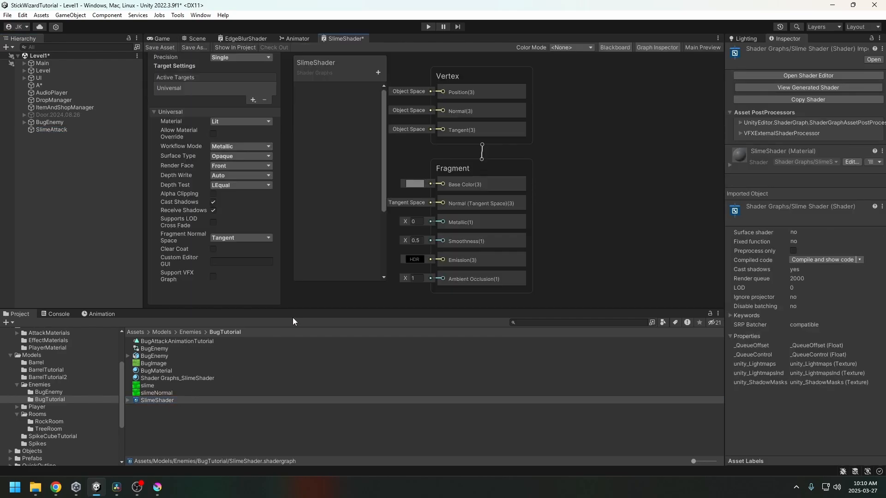
Set the slimeNormal texture's type to Normal map and apply the import settings.
click(183, 393)
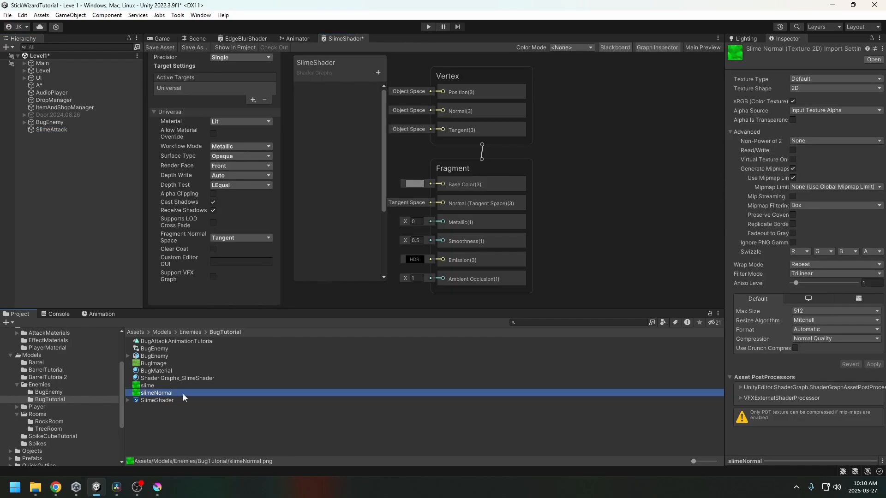
click(805, 79)
click(811, 98)
click(872, 355)
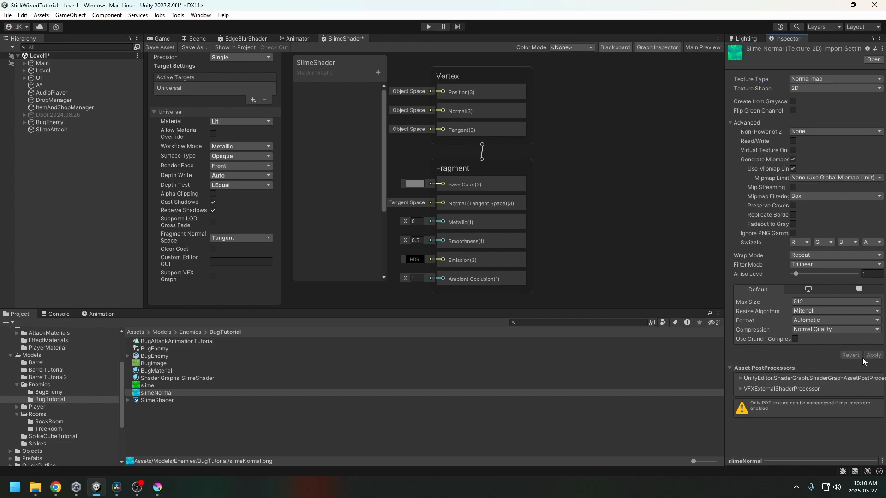
Hide the graph's Blackboard and turn off Cast Shadows and Receive Shadows in the SlimeShader graph settings.
middle_drag(420, 196, 545, 224)
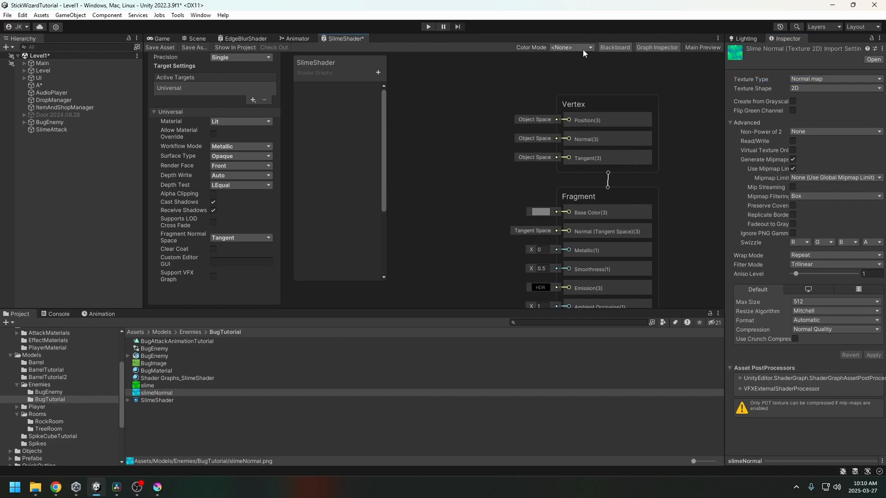
click(657, 48)
click(615, 48)
click(657, 48)
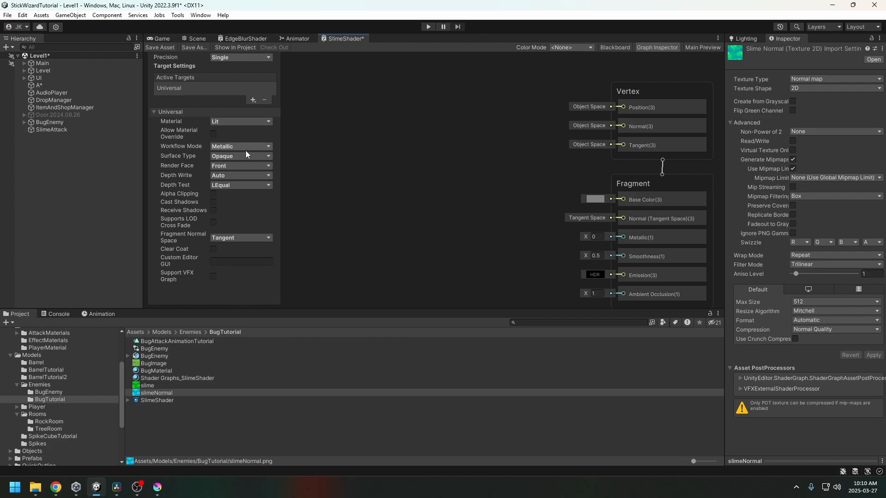
Switch the SlimeShader graph's material type to Unlit and back to Lit.
click(240, 122)
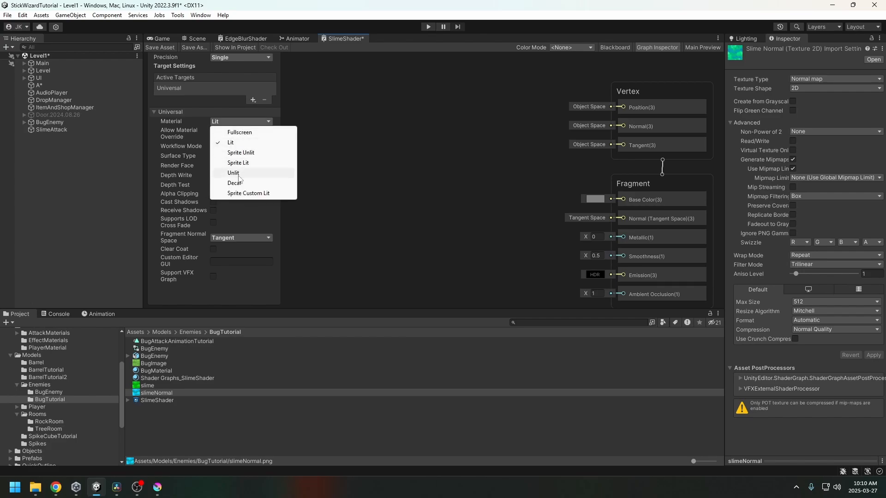
click(238, 174)
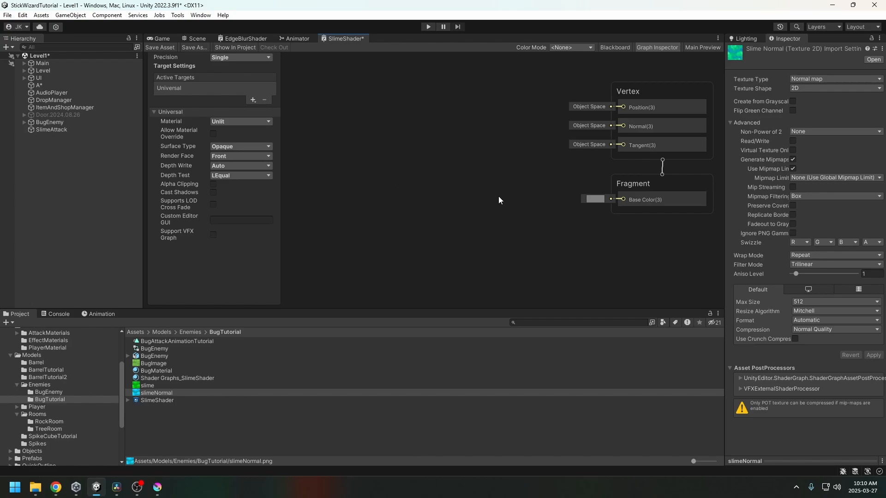
scroll(455, 194, down, 3)
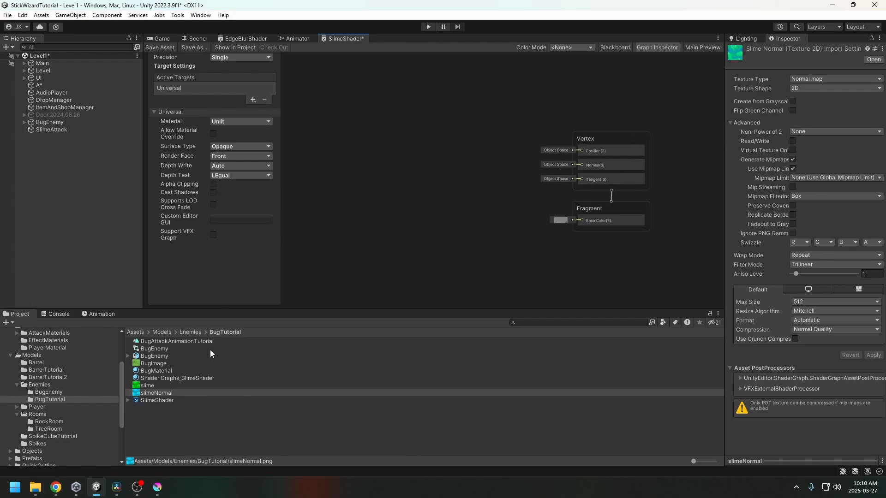
click(236, 122)
scroll(421, 228, down, 5)
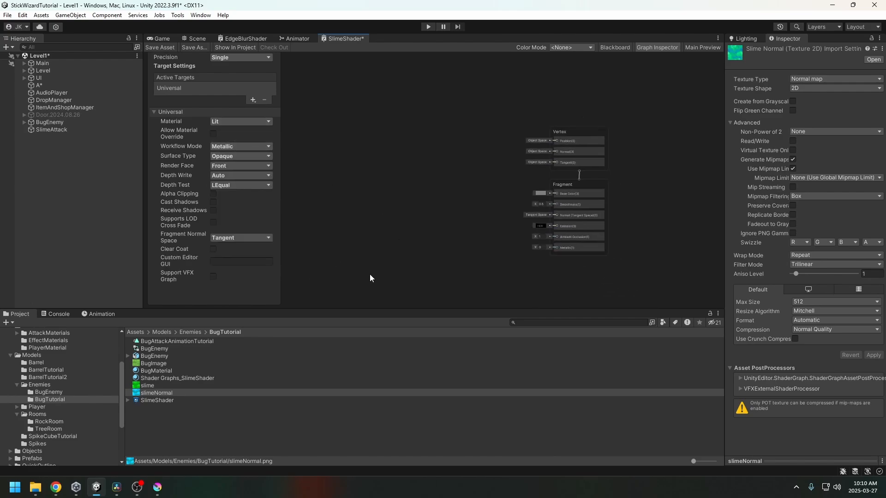
Add Sample Texture 2D nodes for the slime and slimeNormal textures to the graph, with slimeNormal above slime.
drag(152, 393, 378, 180)
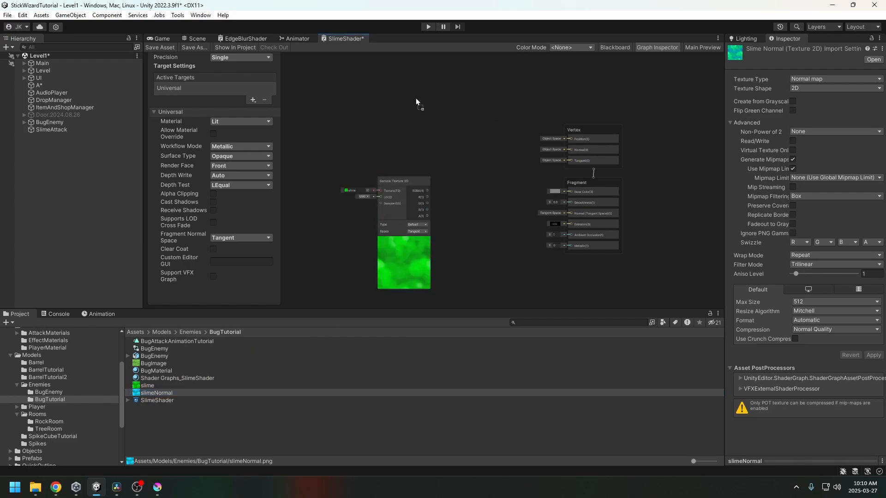
drag(416, 99, 421, 119)
middle_drag(473, 246, 458, 206)
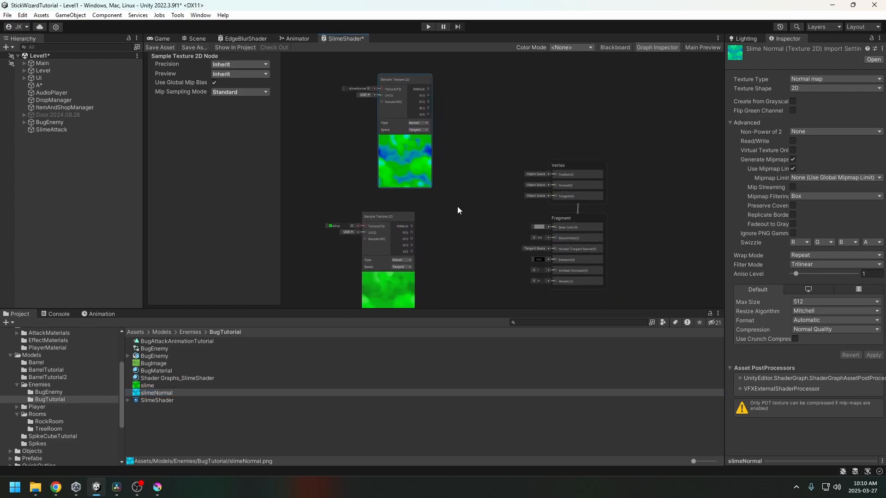
Set the slimeNormal sample node's type to Normal and its space to Object.
scroll(458, 206, up, 3)
click(414, 135)
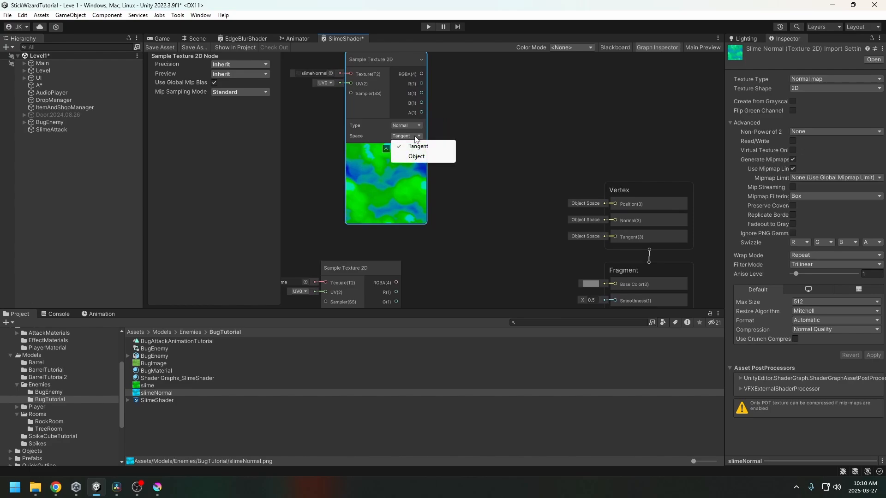
click(417, 156)
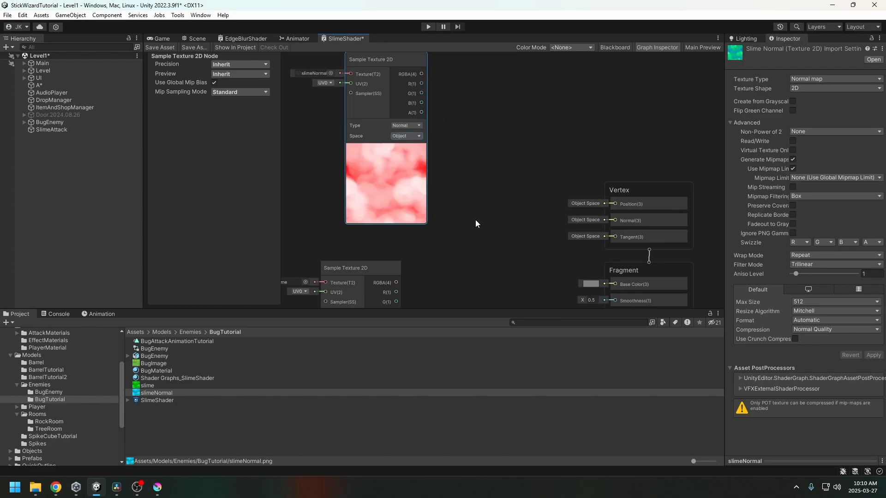
Connect the slime sample's RGBA output to Base Color and the slimeNormal sample's RGBA output to Normal (Tangent Space).
scroll(475, 221, down, 3)
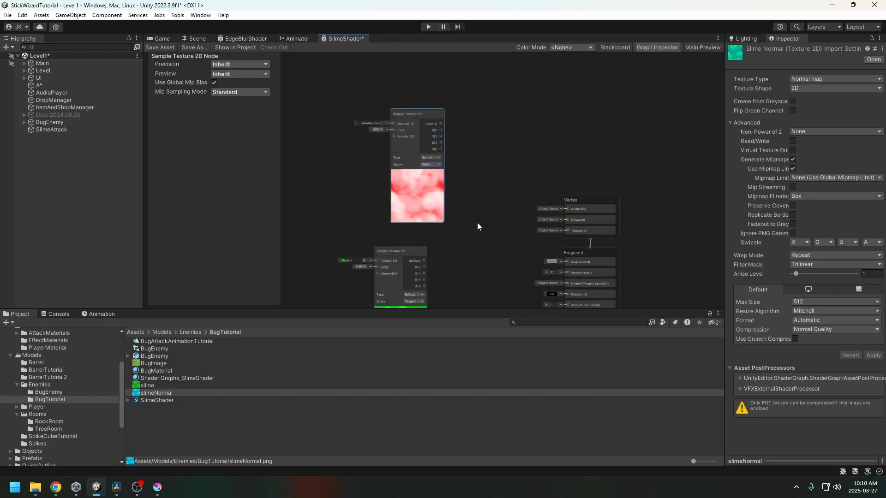
drag(408, 221, 545, 221)
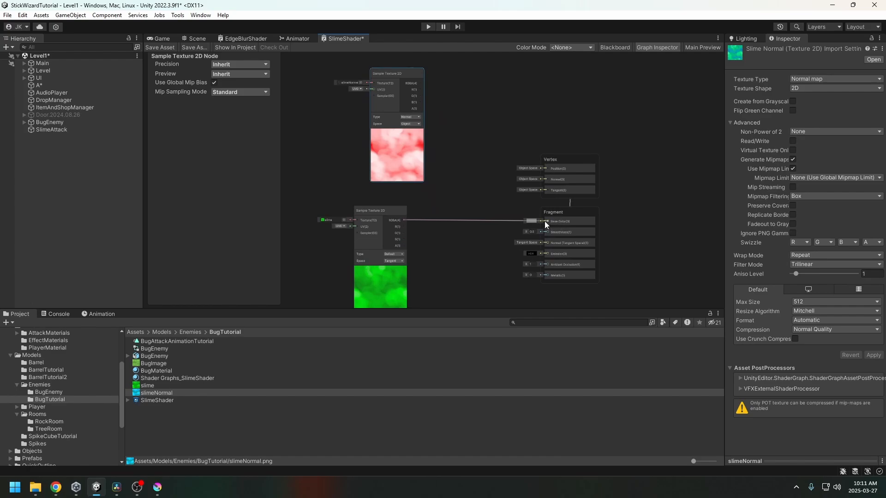
drag(420, 84, 547, 260)
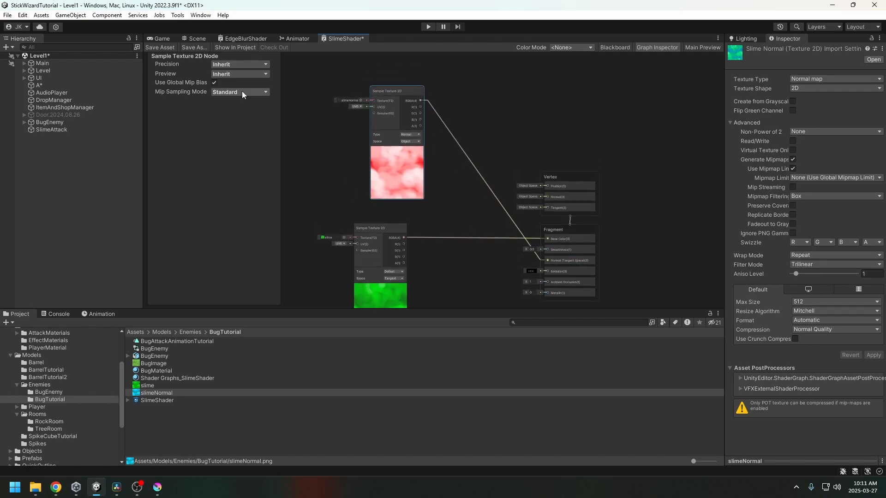
Save SlimeShader and undock its graph into a floating window beside the Scene view to check the green SlimeAttack sphere.
drag(337, 39, 485, 182)
drag(392, 54, 594, 75)
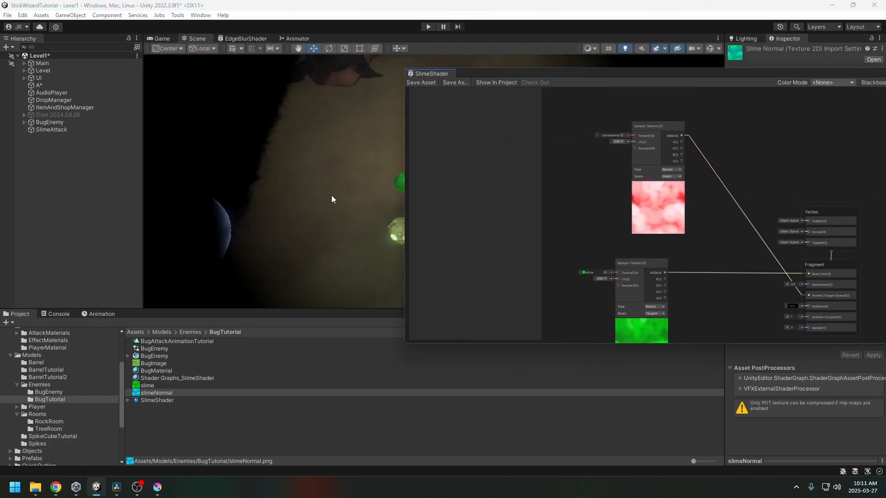
alt+drag(278, 223, 360, 194)
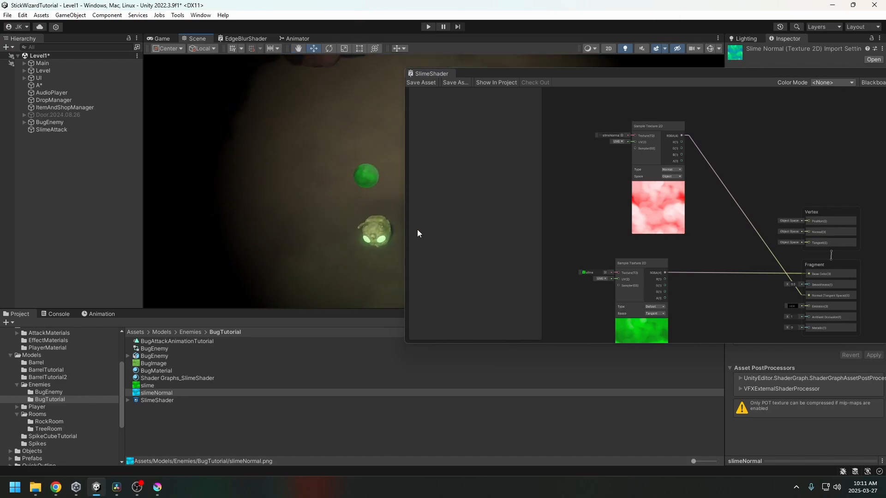
middle_drag(731, 273, 718, 202)
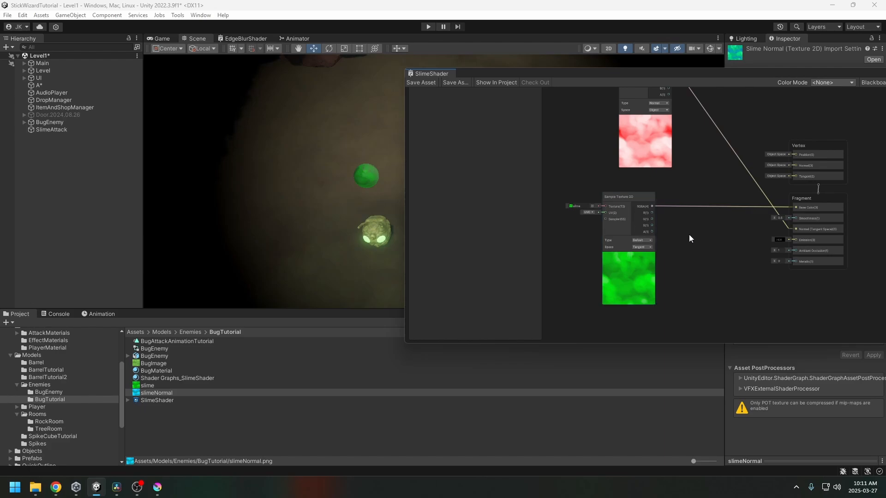
middle_drag(677, 251, 770, 255)
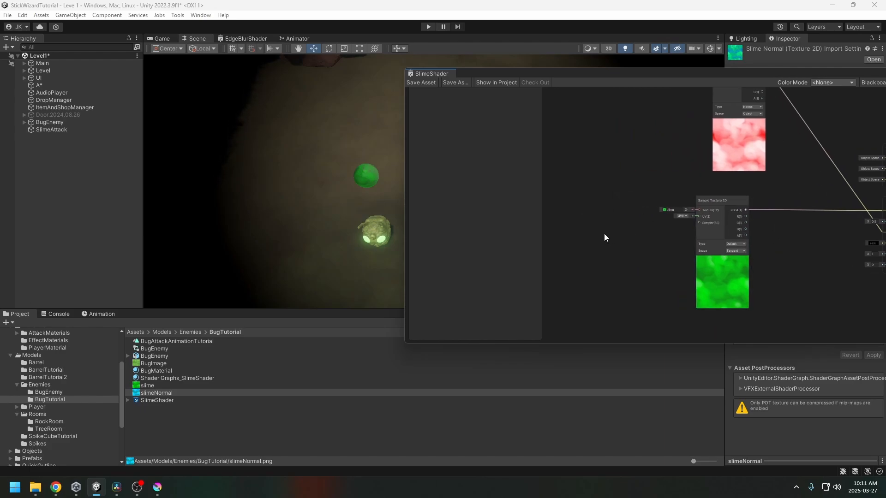
Add a Tiling And Offset node and connect its output to the UV inputs of both the slime and slimeNormal sample nodes.
right_click(604, 238)
click(634, 241)
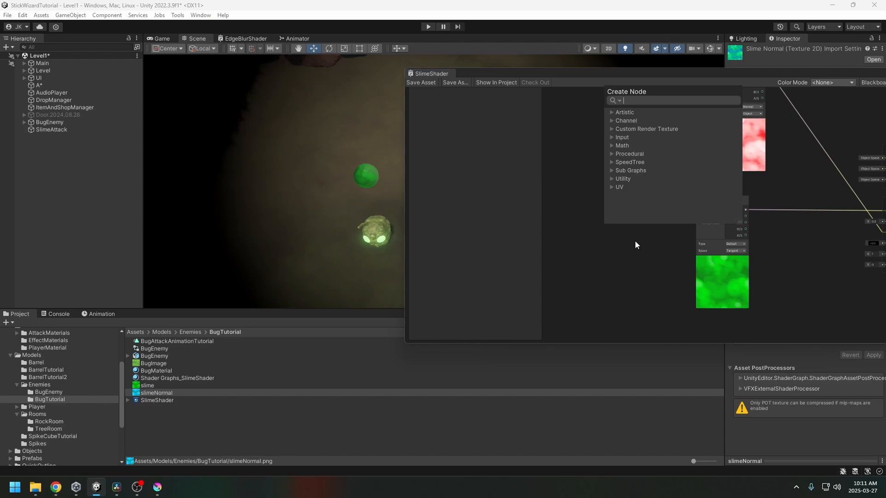
text(tiling)
key(Return)
drag(634, 245, 695, 219)
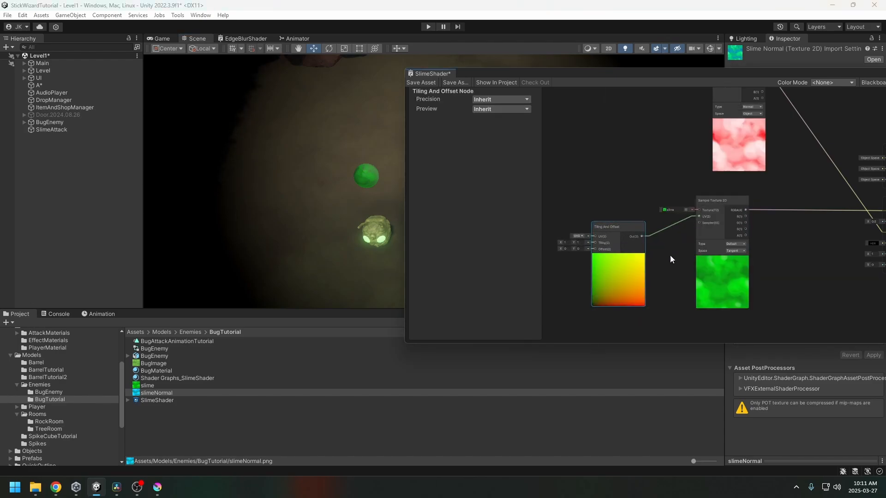
middle_drag(647, 221, 630, 298)
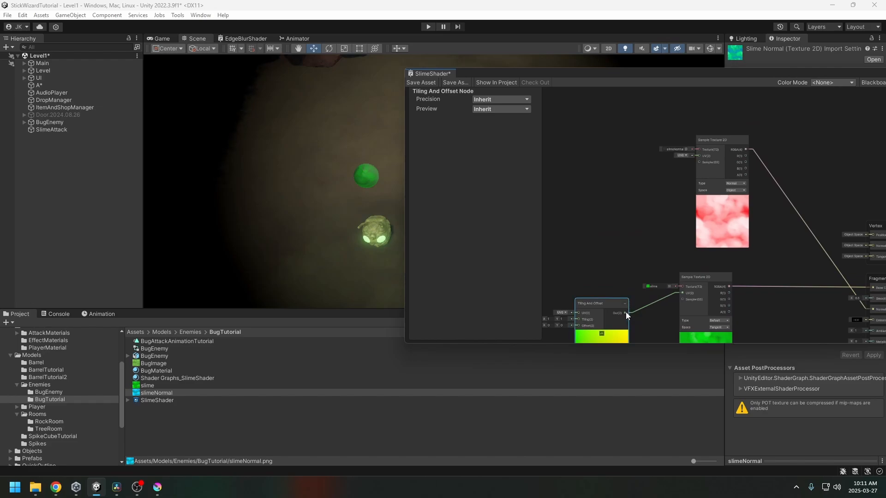
drag(626, 312, 698, 148)
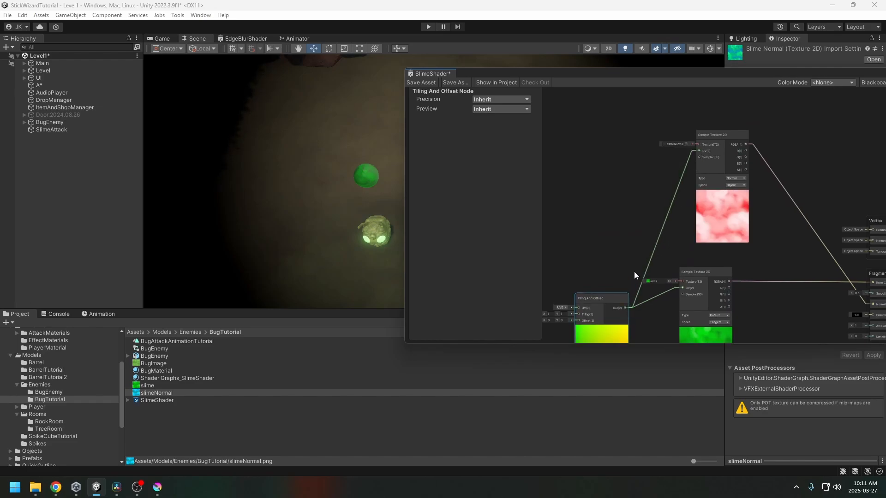
Add a Time node to the graph before the Tiling And Offset node, leaving space between them.
scroll(621, 161, down, 4)
drag(610, 238, 605, 208)
middle_drag(572, 216, 658, 222)
click(583, 226)
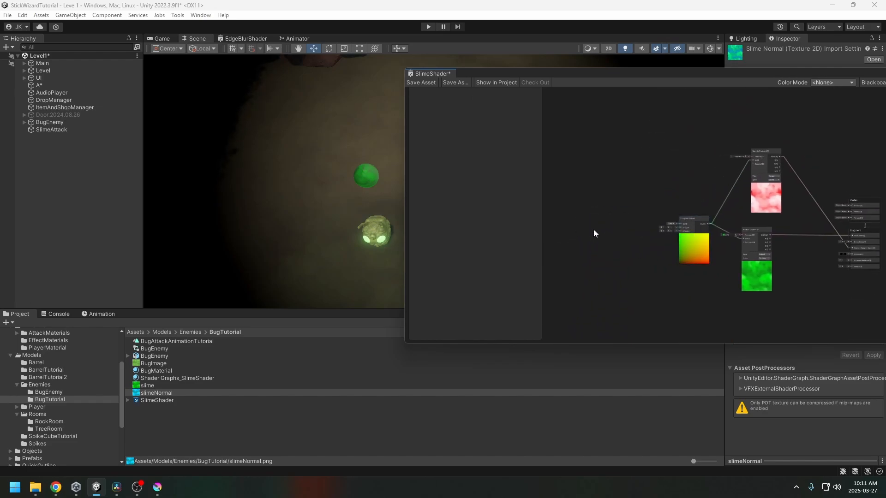
right_click(596, 232)
click(622, 238)
text(time)
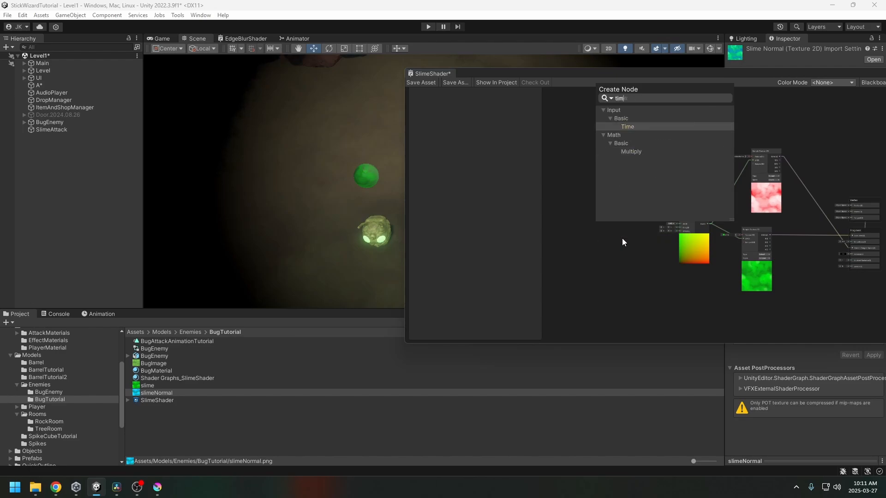
key(Return)
click(607, 251)
Create a Multiply node from the Time node's output, connected to input A.
scroll(614, 247, up, 5)
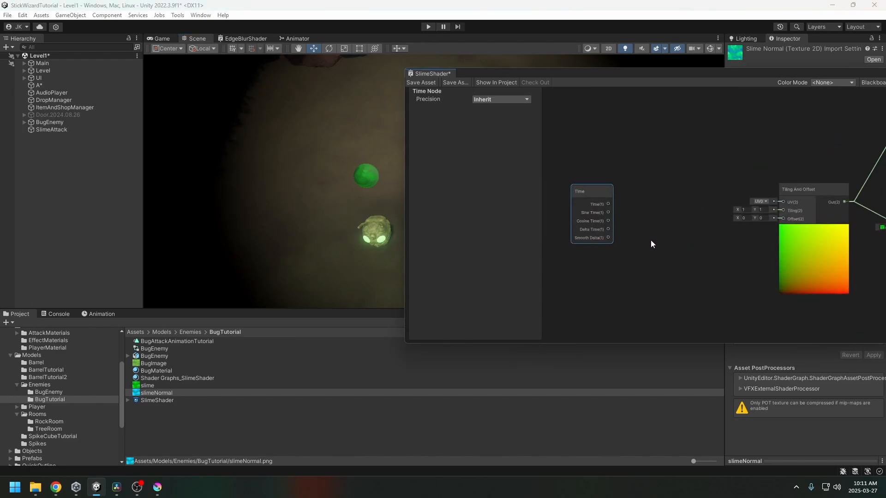
key(space)
text(mult)
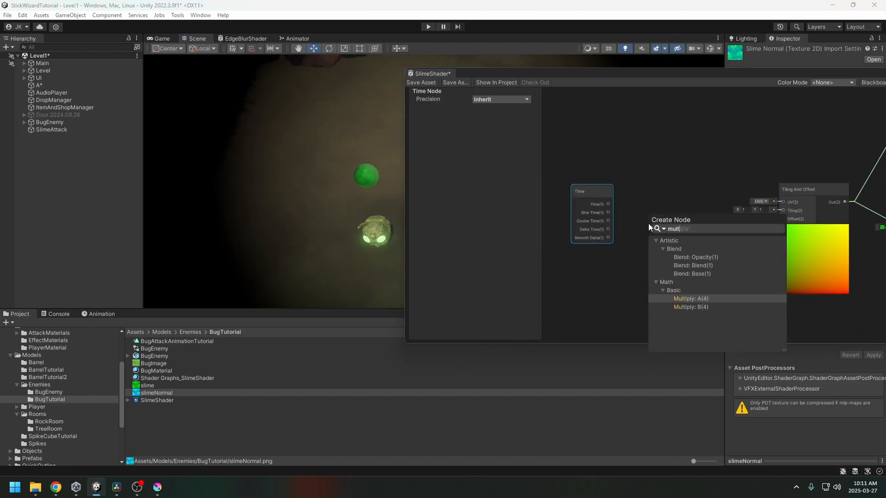
Add a Multiply node fed by the Time output and set its B value to 0.1.
key(Return)
click(627, 241)
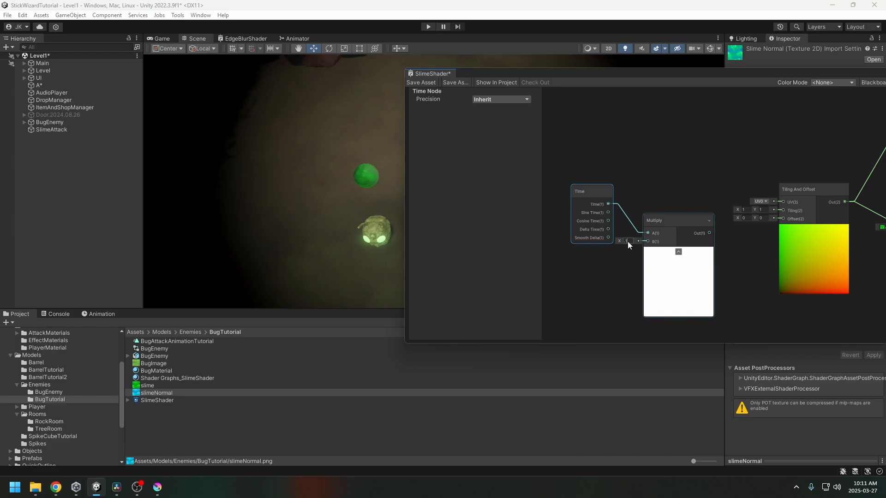
middle_drag(727, 259, 669, 261)
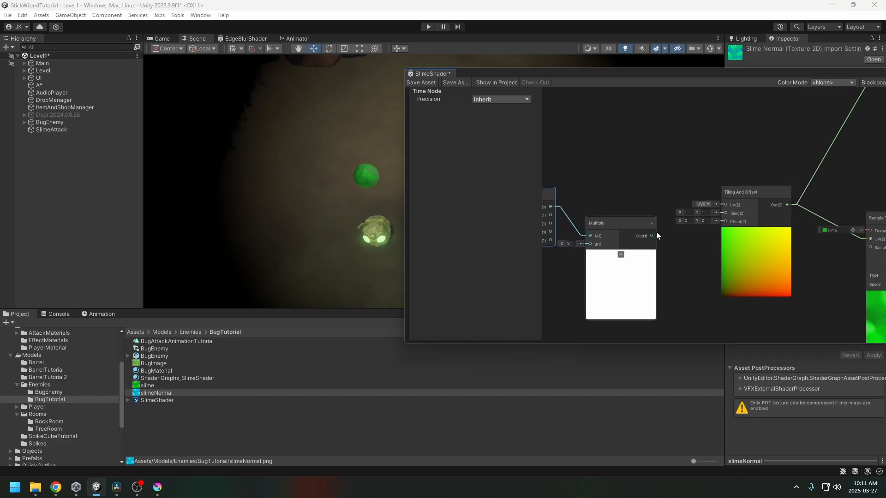
Connect the Multiply output to the Offset input of the Tiling And Offset node and save the shader.
drag(657, 235, 726, 221)
middle_drag(783, 305, 761, 289)
scroll(666, 287, down, 3)
click(427, 82)
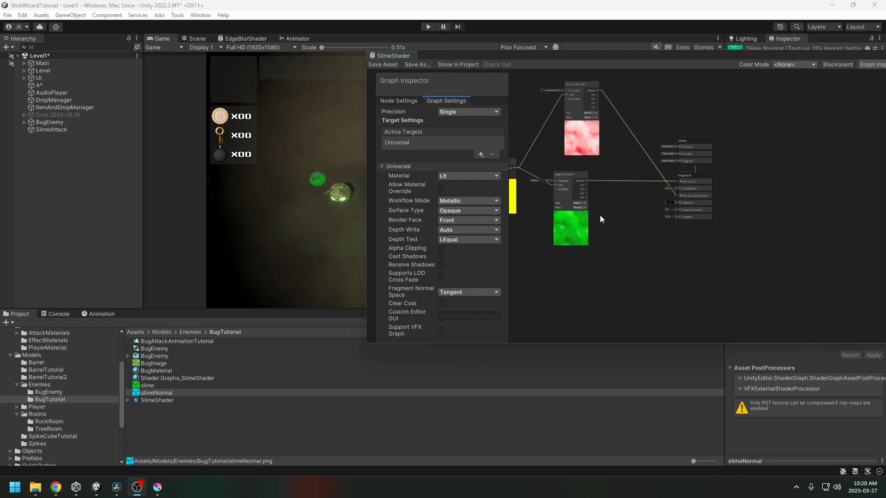
middle_drag(617, 219, 629, 241)
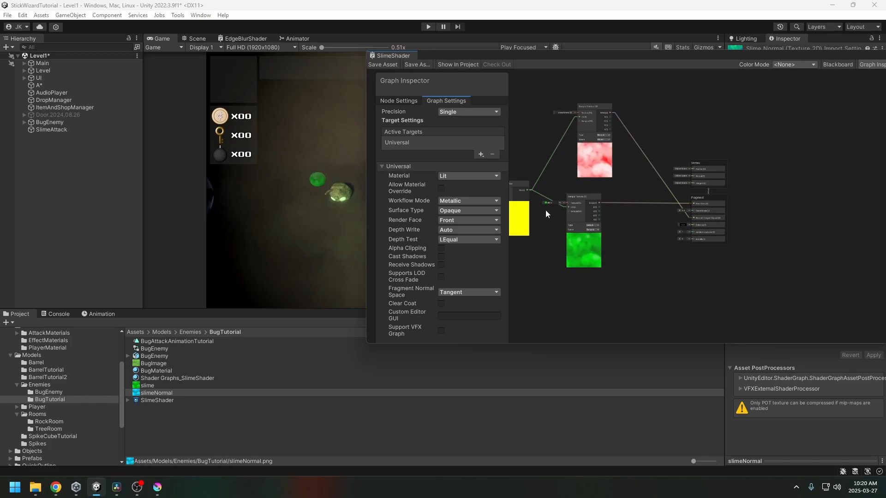
middle_drag(619, 253, 632, 265)
scroll(618, 248, up, 5)
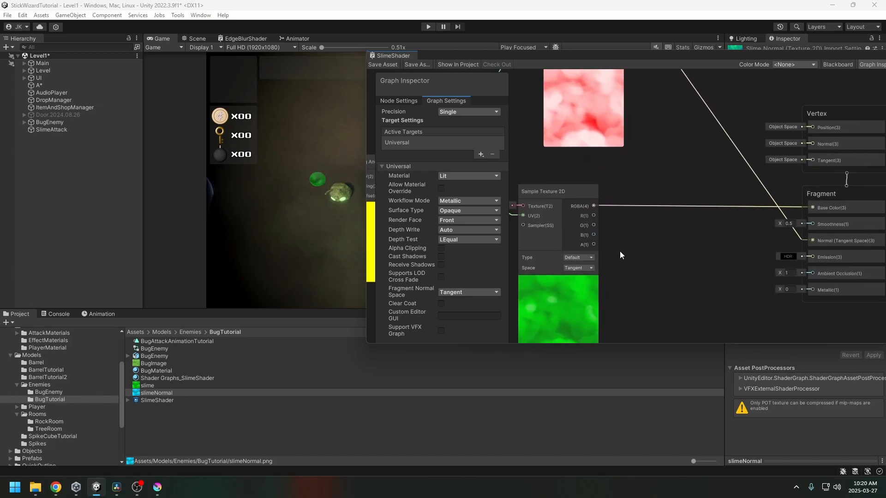
drag(594, 206, 674, 232)
text(color)
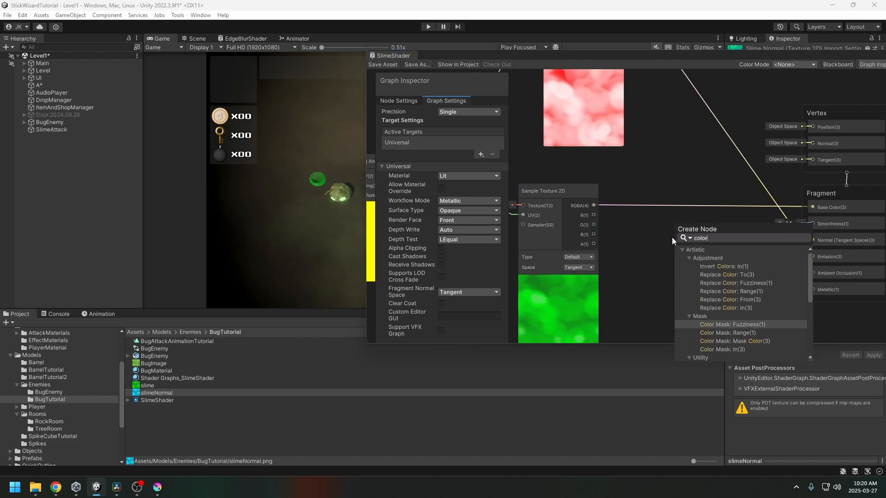
key(Down)
key(Down)
key(Down)
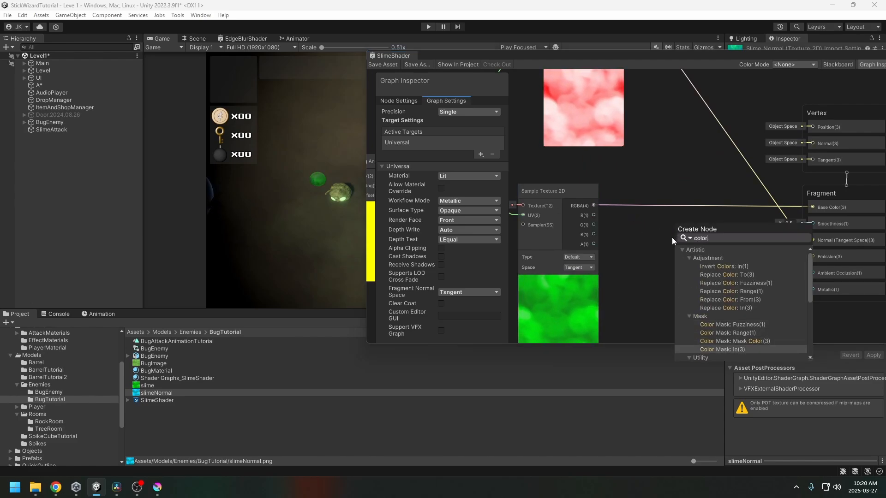
click(659, 246)
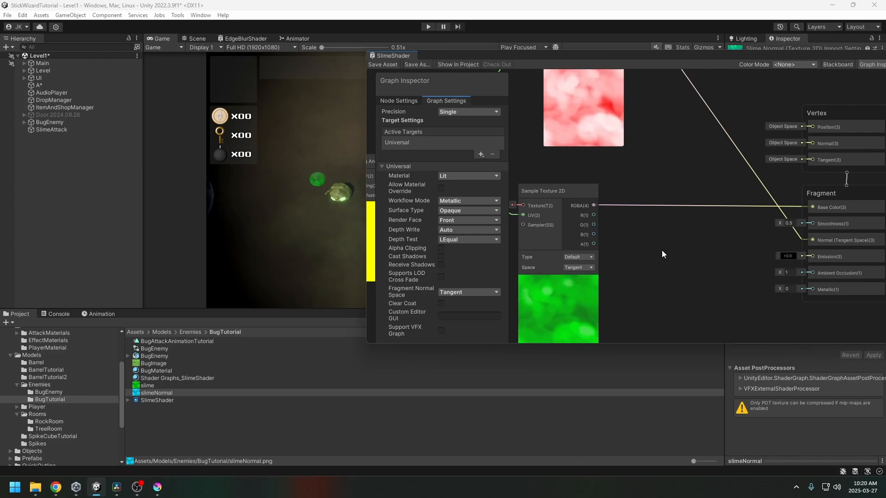
Create a Color node, set its mode to HDR and place it below the base colour connection, beside the green texture sampler.
right_click(664, 253)
click(696, 262)
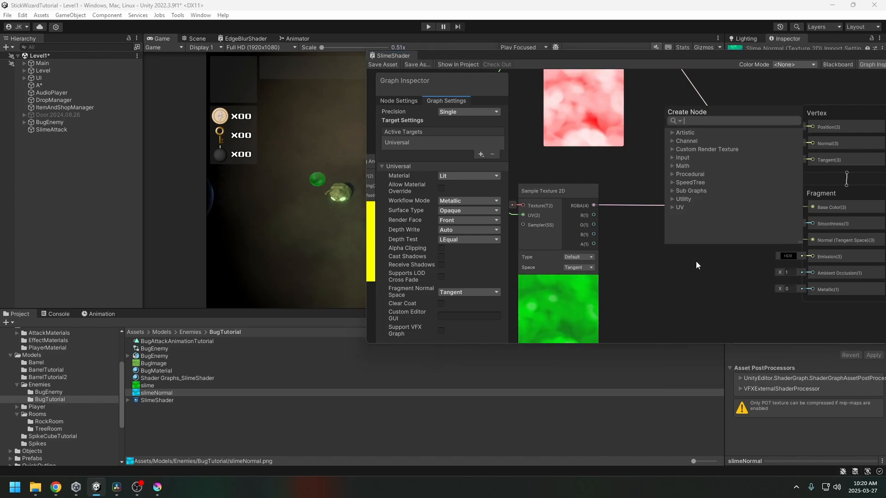
text(color)
key(Return)
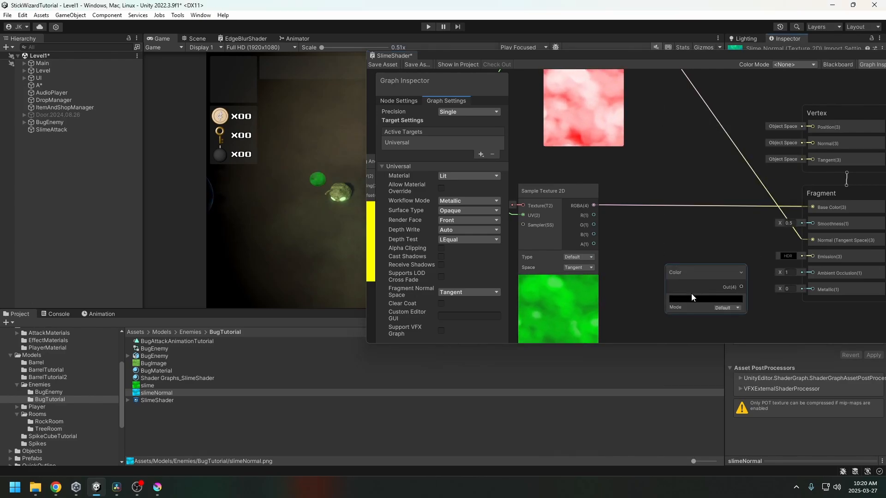
click(727, 308)
click(737, 326)
drag(712, 280, 688, 303)
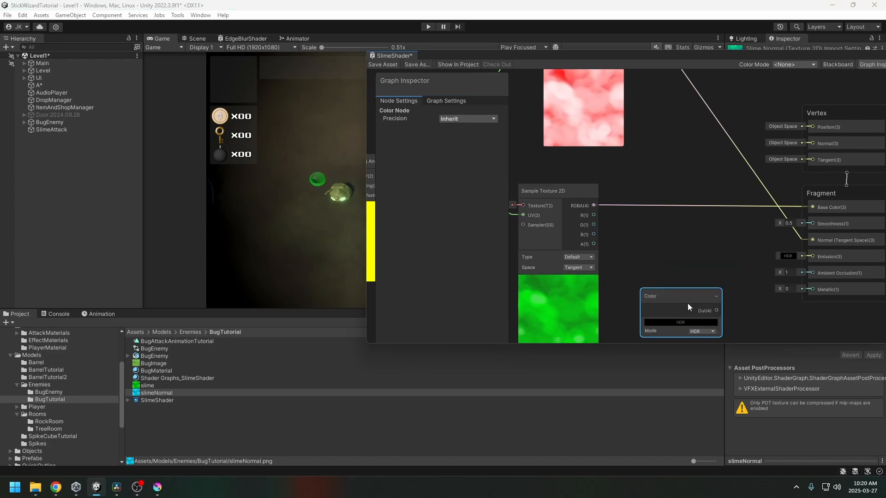
Add a Multiply node that takes the green slime texture's RGBA as A and the Color node's output as B.
scroll(711, 191, down, 3)
click(641, 191)
click(685, 256)
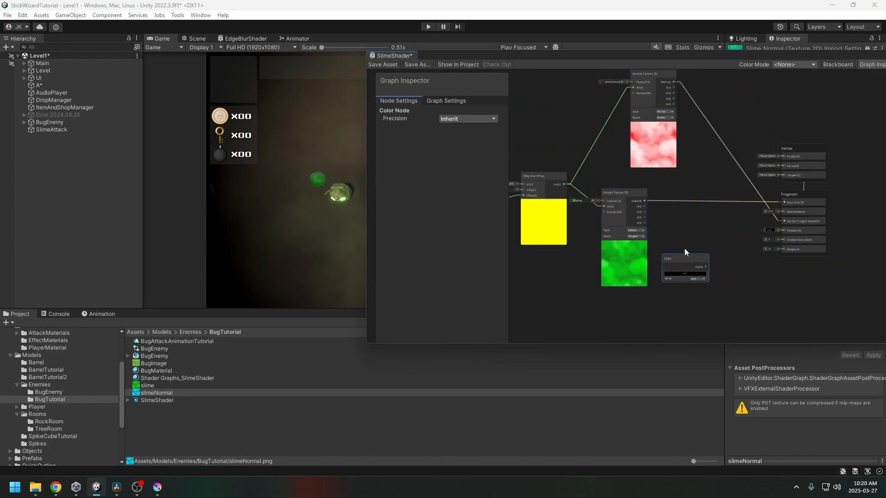
key(space)
key(Escape)
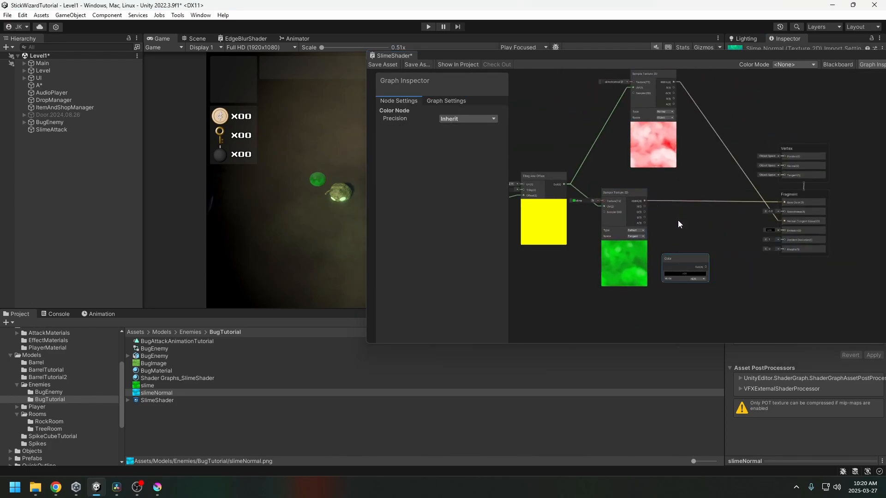
drag(679, 220, 702, 220)
click(702, 261)
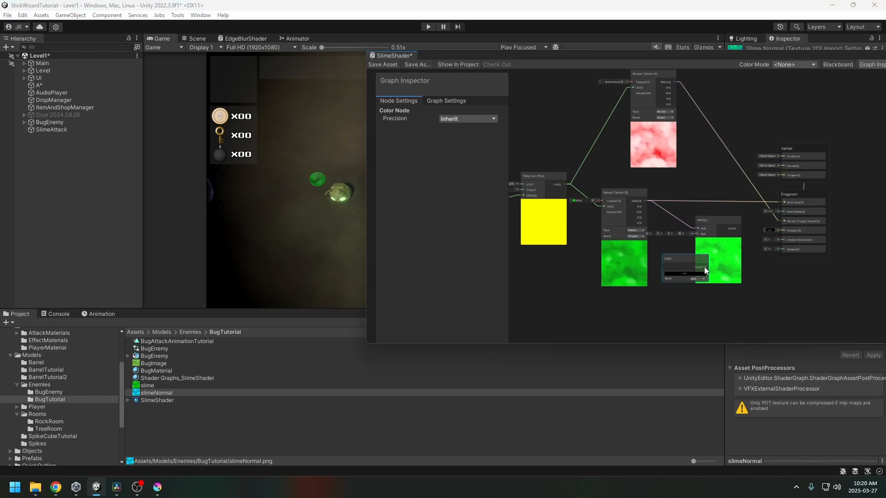
drag(704, 269, 643, 283)
middle_drag(770, 256, 666, 287)
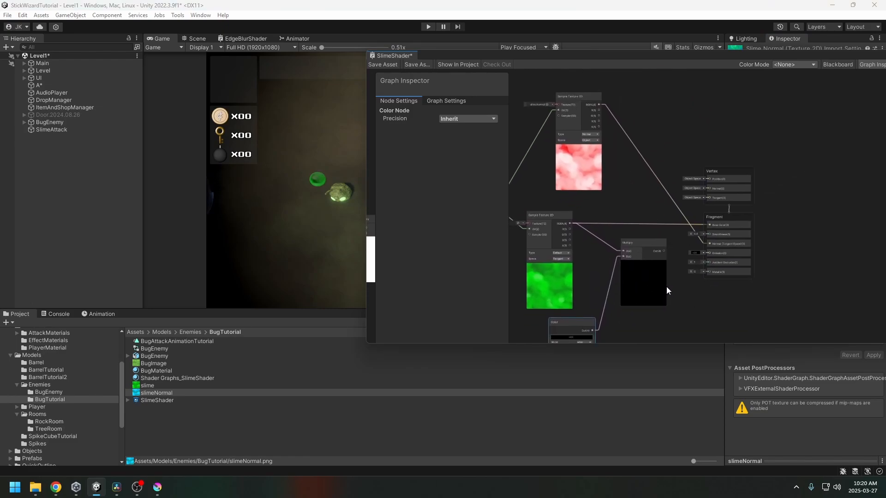
Set the Color node's HDR colour to a near-white shade and raise its intensity.
scroll(599, 300, up, 3)
click(583, 306)
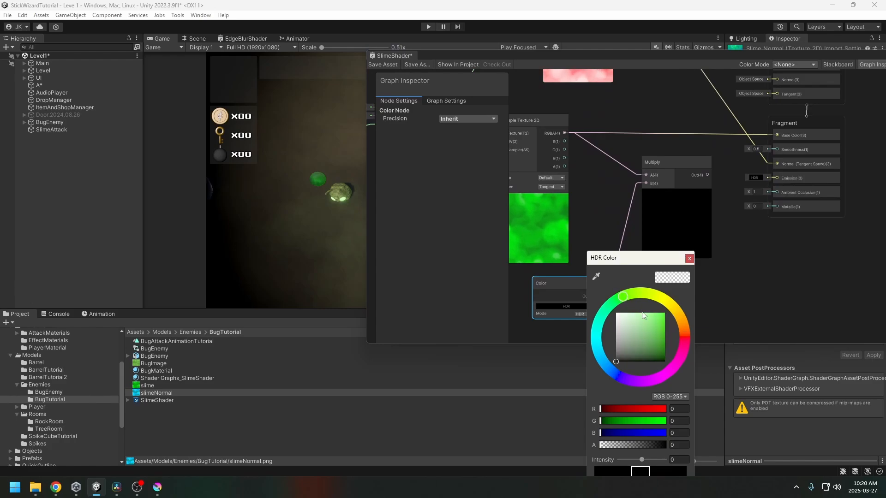
mouse_move(644, 316)
mouse_down()
mouse_move(668, 299)
mouse_move(617, 313)
mouse_up()
drag(642, 460, 646, 460)
click(689, 259)
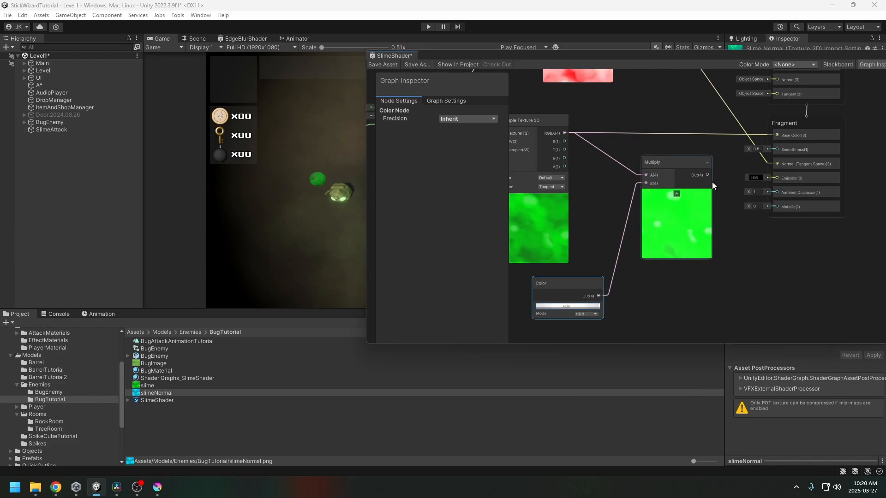
Connect the new Multiply output to the fragment's Base Color, save the shader and switch to the Scene view.
drag(707, 174, 777, 136)
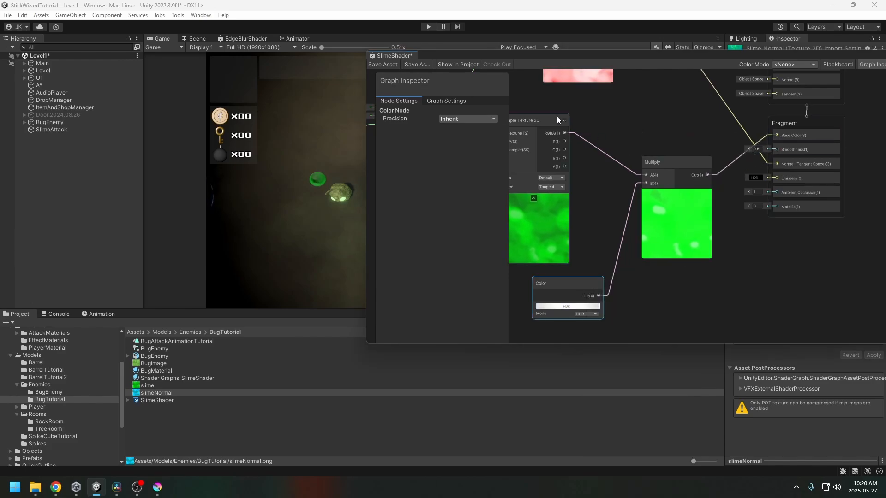
click(383, 64)
scroll(312, 181, up, 2)
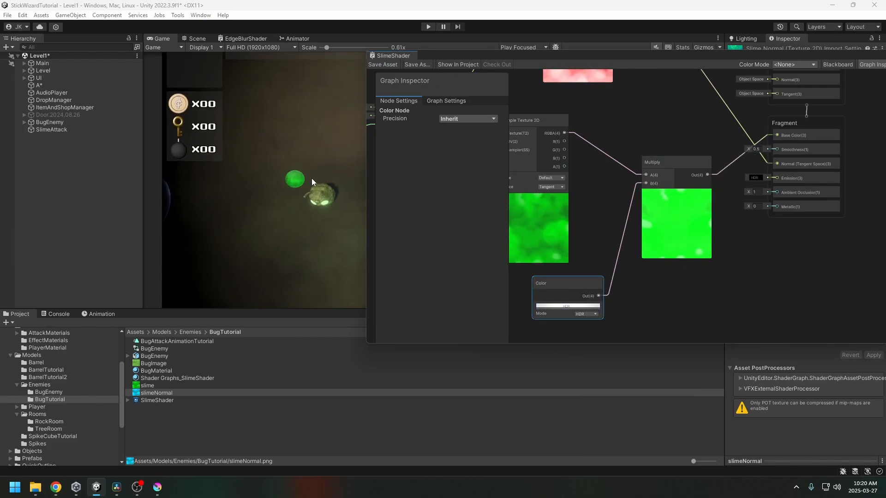
scroll(311, 181, up, 3)
click(197, 38)
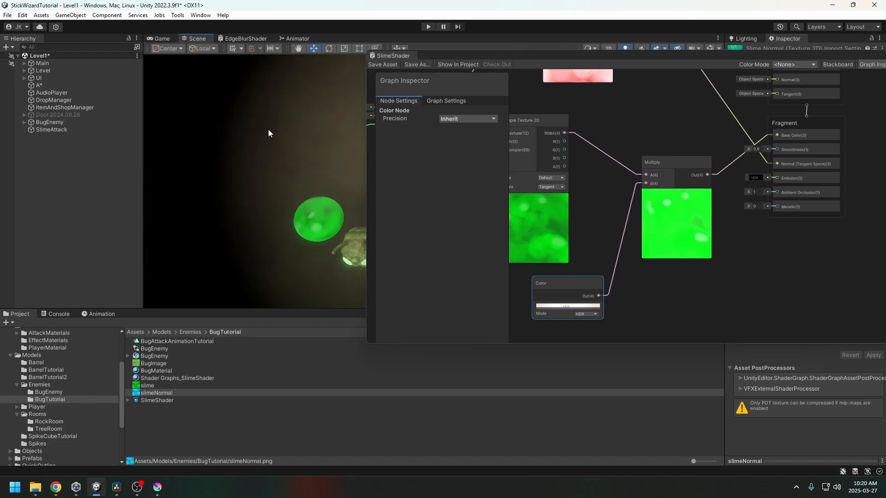
Raise the Color node's HDR intensity to 5.7 and save the shader.
scroll(268, 129, down, 3)
middle_drag(284, 143, 220, 138)
alt+drag(219, 139, 344, 247)
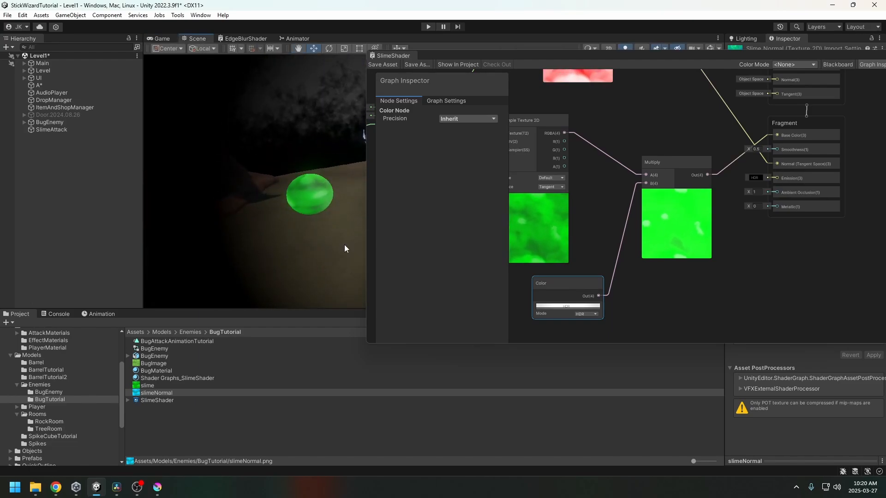
click(598, 307)
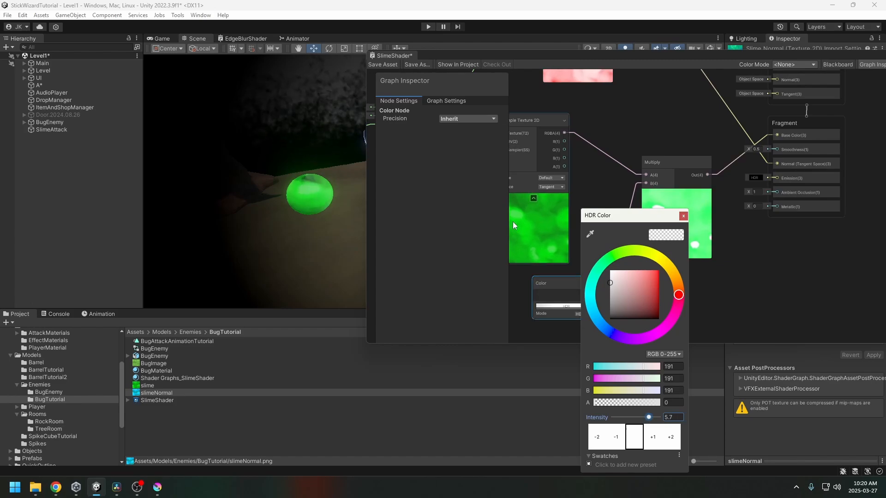
click(382, 65)
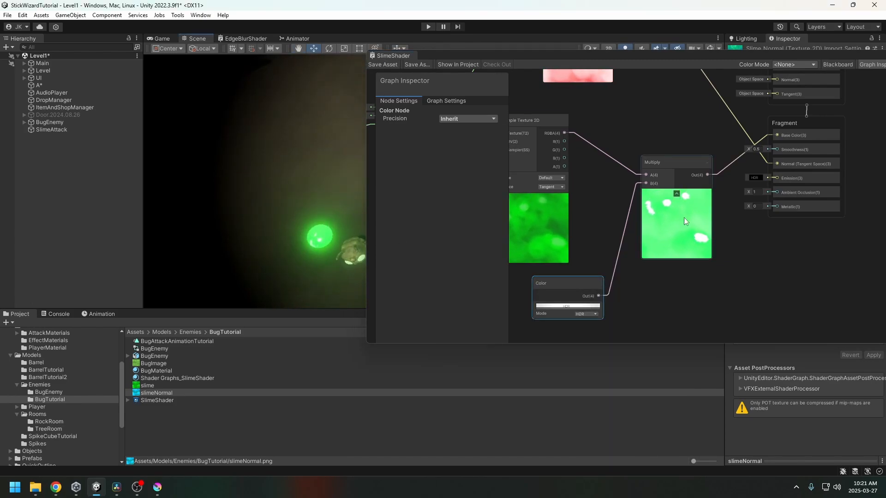
Change the Color node to green (R 20, G 255, B 0), lower its HDR intensity and save the shader.
click(568, 306)
mouse_move(629, 246)
mouse_down()
mouse_move(617, 255)
mouse_move(658, 271)
mouse_up()
click(647, 275)
drag(648, 417, 642, 419)
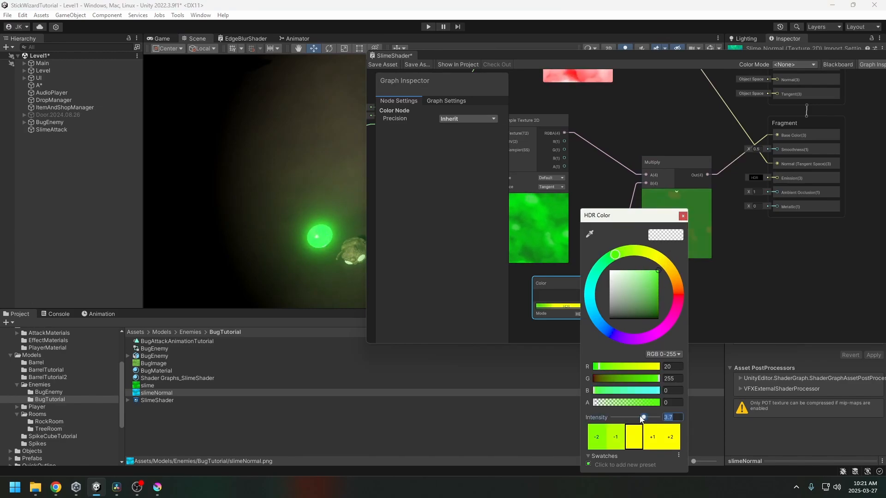
click(716, 326)
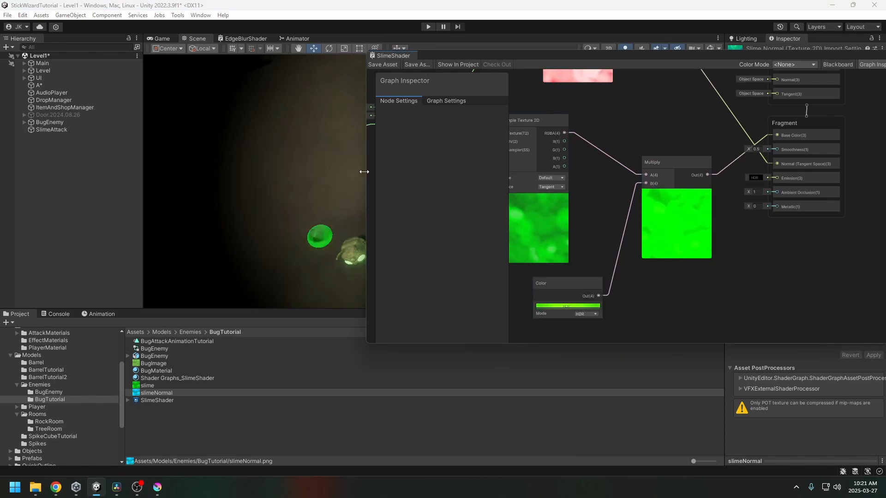
right_drag(325, 190, 308, 257)
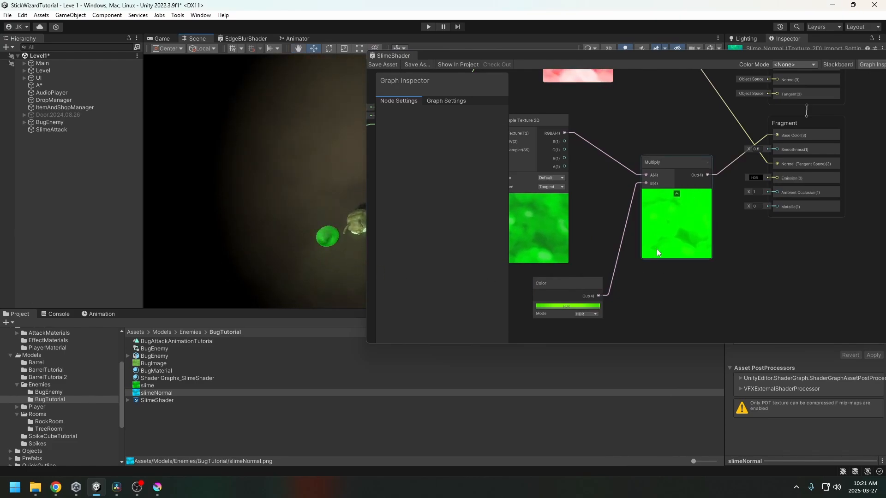
Reposition the colour Multiply node and the Color node closer to the green texture sampler.
scroll(705, 223, down, 2)
drag(682, 172, 668, 189)
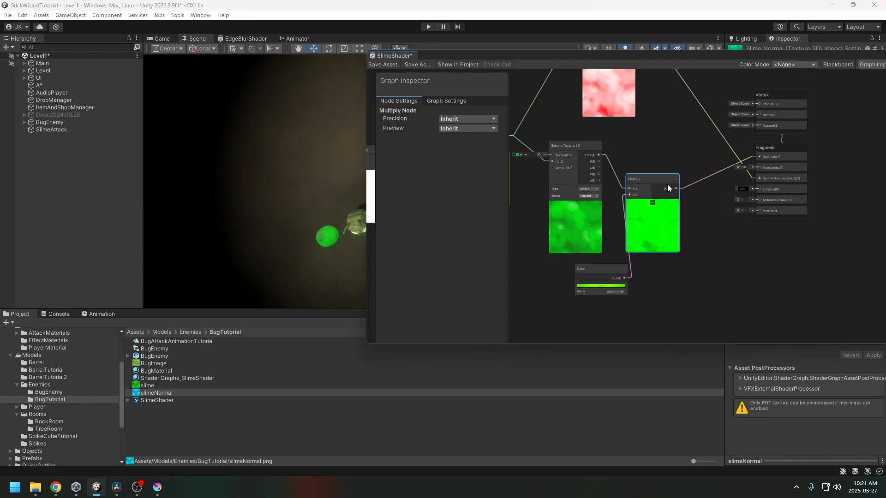
drag(611, 267, 587, 264)
Add a Power node below the Fragment block with the colour Multiply output connected to its A input.
drag(677, 189, 705, 278)
text(power)
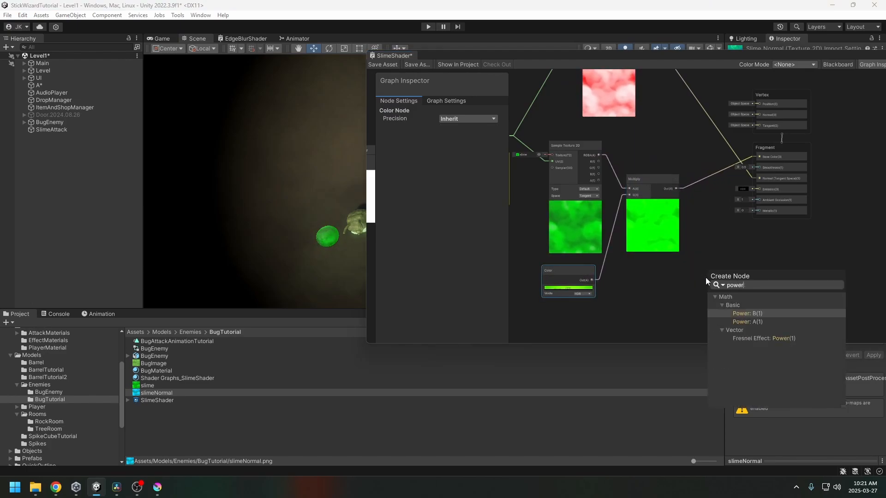
key(Down)
key(Return)
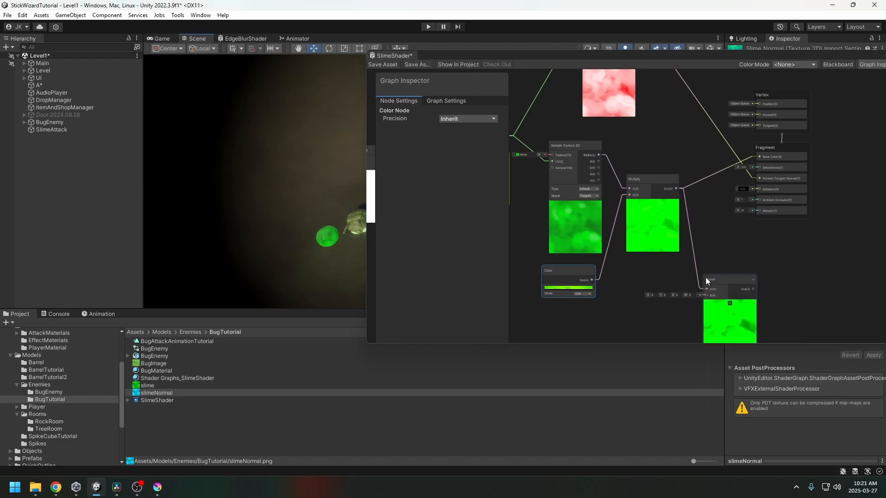
drag(725, 278, 721, 261)
middle_drag(773, 272, 719, 263)
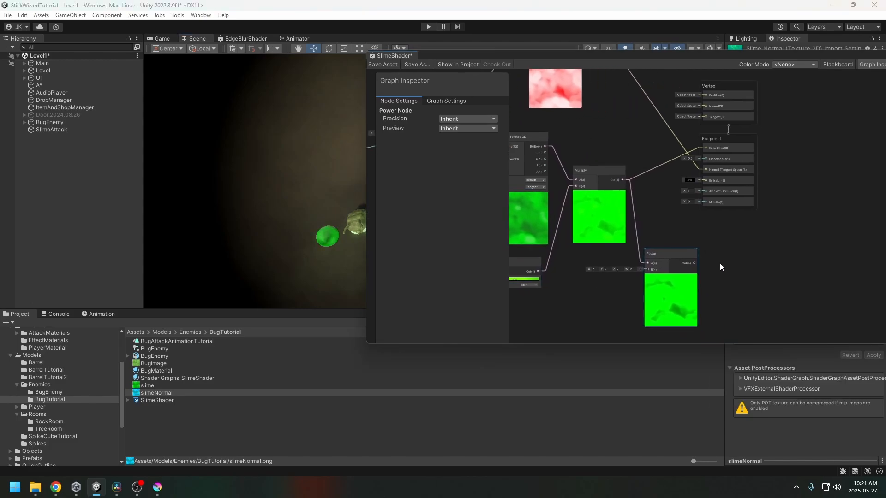
Connect the Power output to Base Color, save the shader and shift the Vertex and Fragment blocks farther from the nodes.
drag(695, 263, 704, 148)
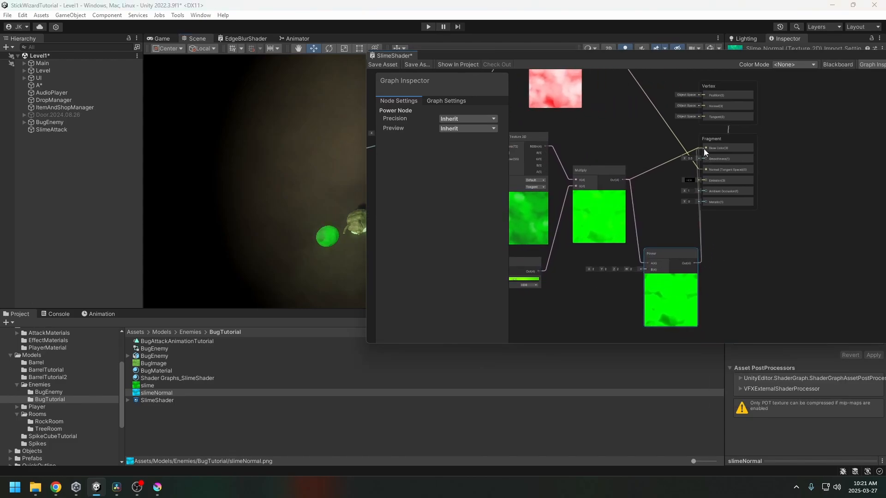
click(390, 65)
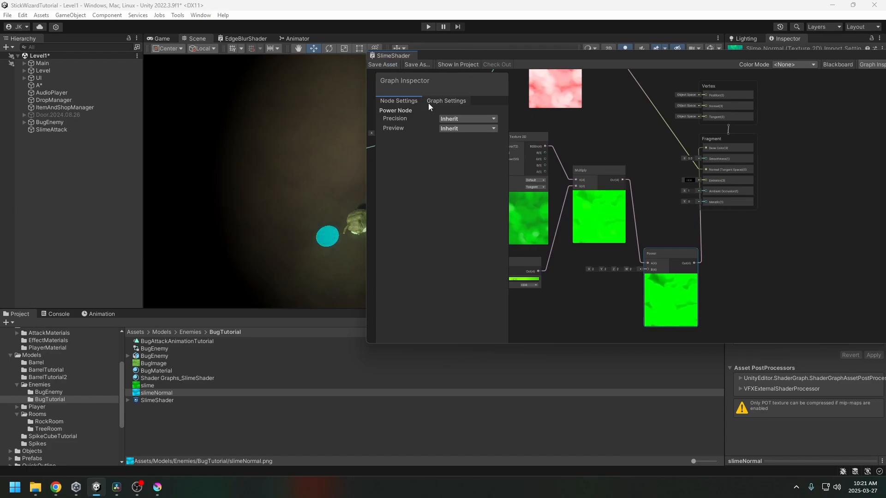
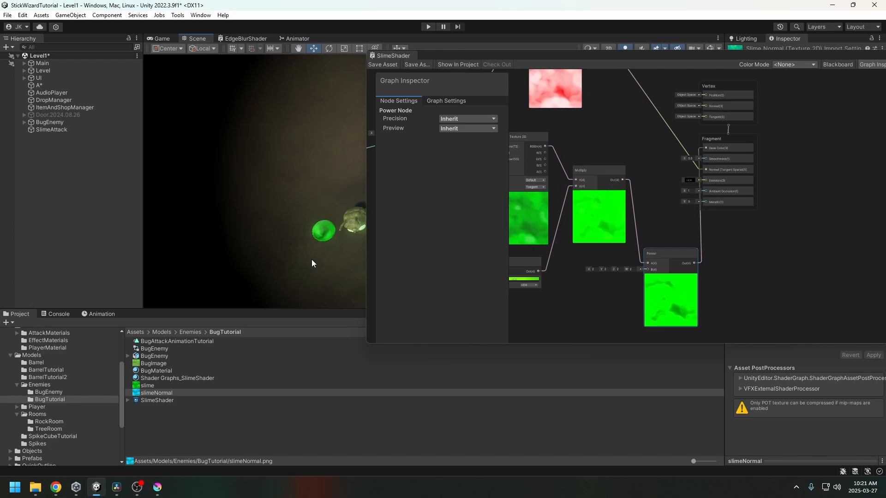
right_drag(322, 202, 309, 138)
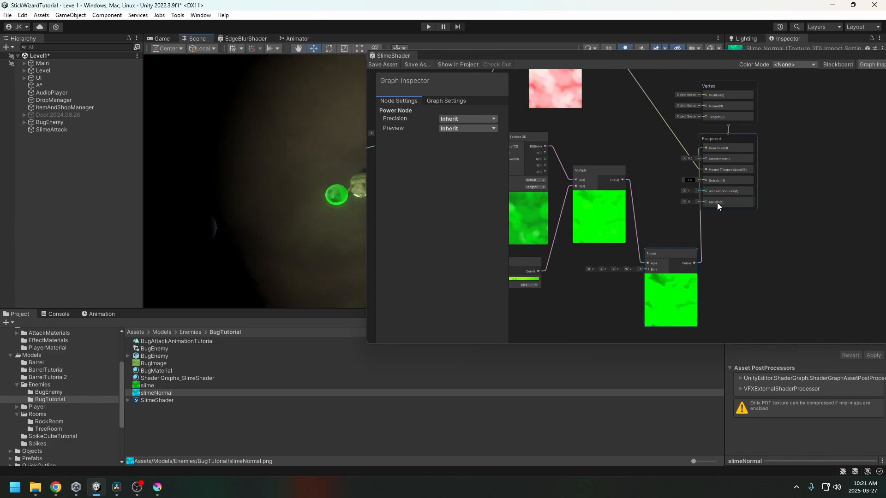
drag(742, 134, 772, 138)
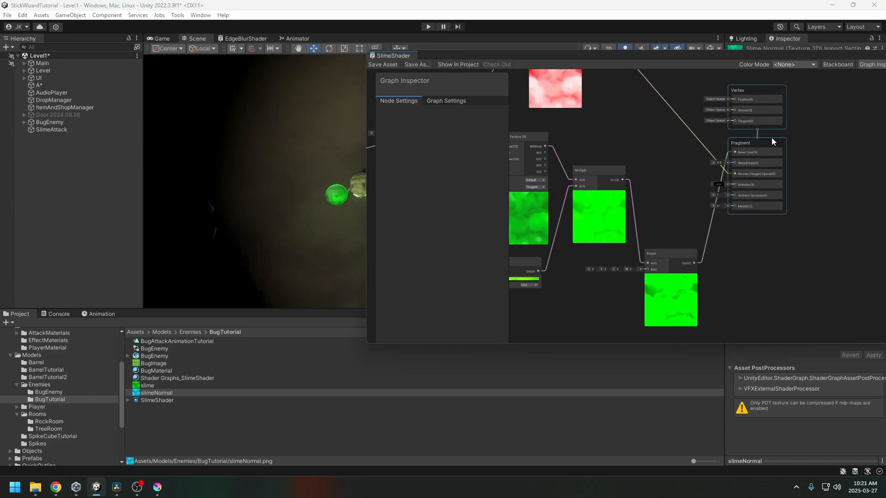
Set the Fragment block's Smoothness to 0.2 and save the shader.
middle_drag(679, 158, 702, 202)
middle_drag(727, 241, 702, 237)
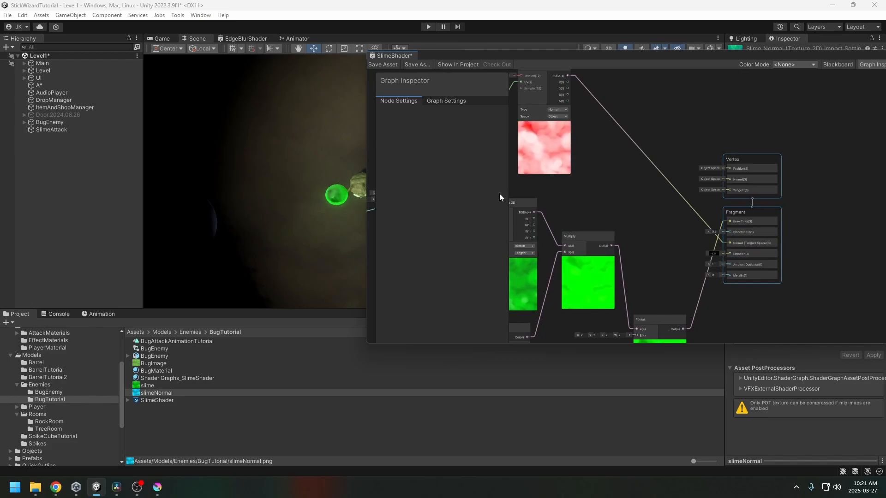
click(714, 232)
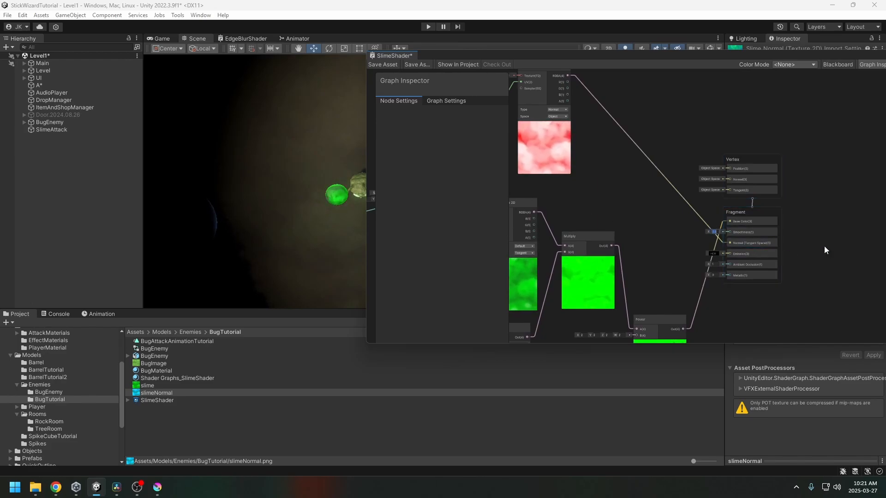
text(2)
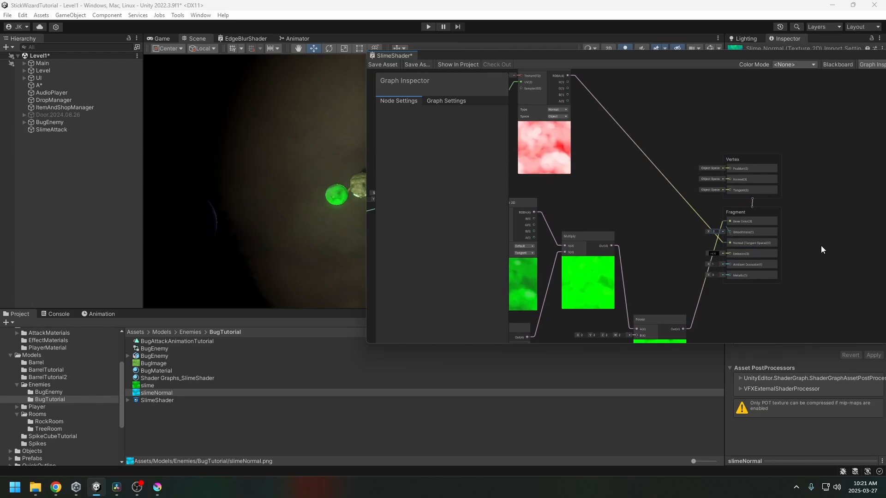
click(383, 64)
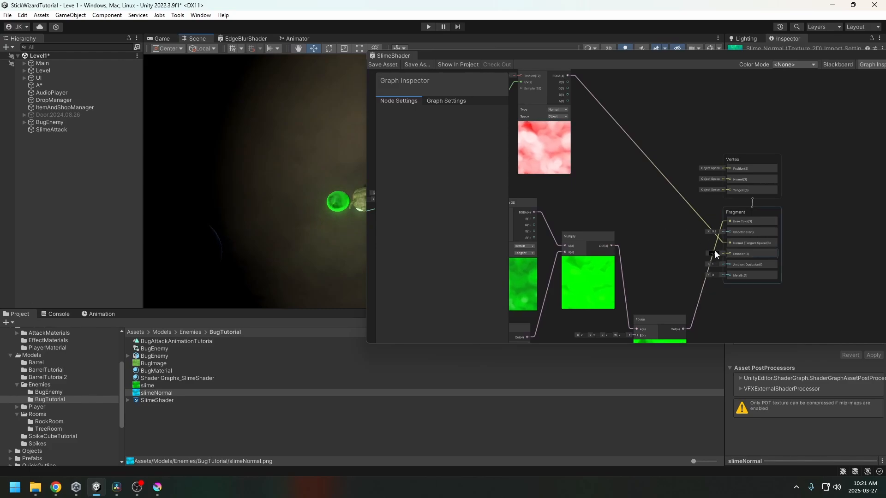
Connect the Power node's output to the Fragment block's Emission input and save the shader.
middle_drag(692, 310, 649, 269)
drag(641, 287, 686, 211)
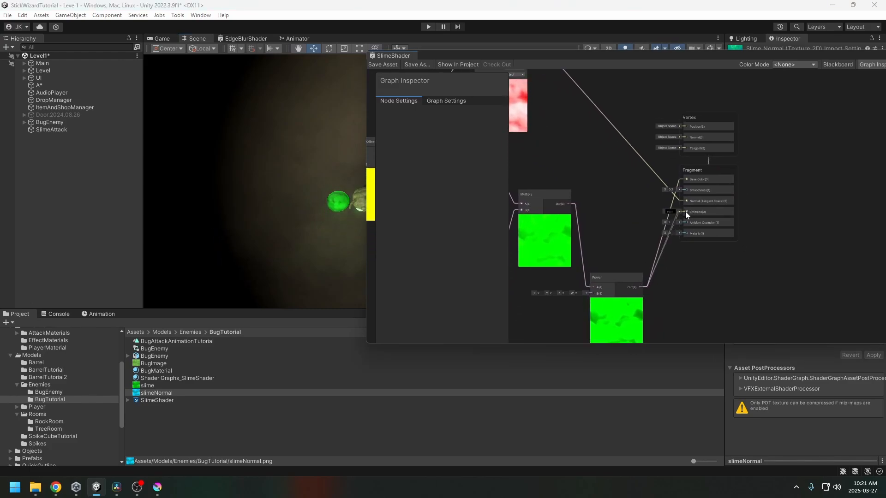
click(381, 65)
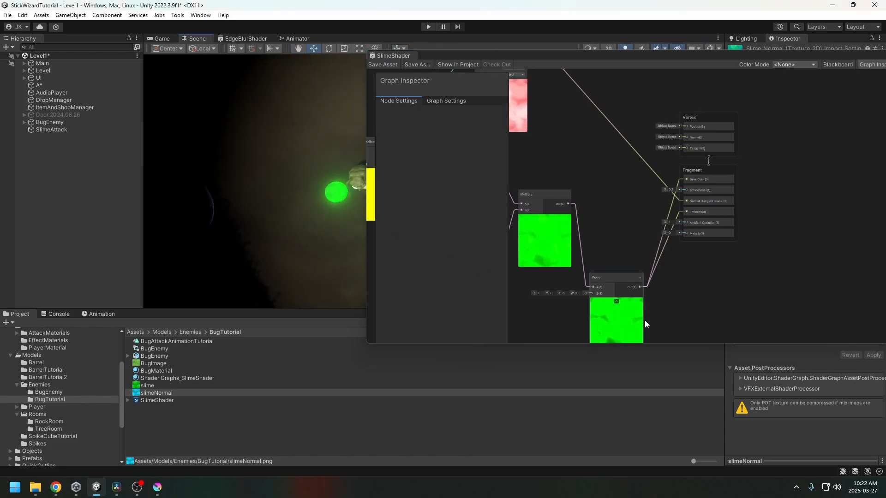
Adjust the Color node's HDR intensity to 1.6, save the shader and check the slime ball in the scene.
middle_drag(619, 310, 633, 272)
middle_drag(575, 272, 619, 271)
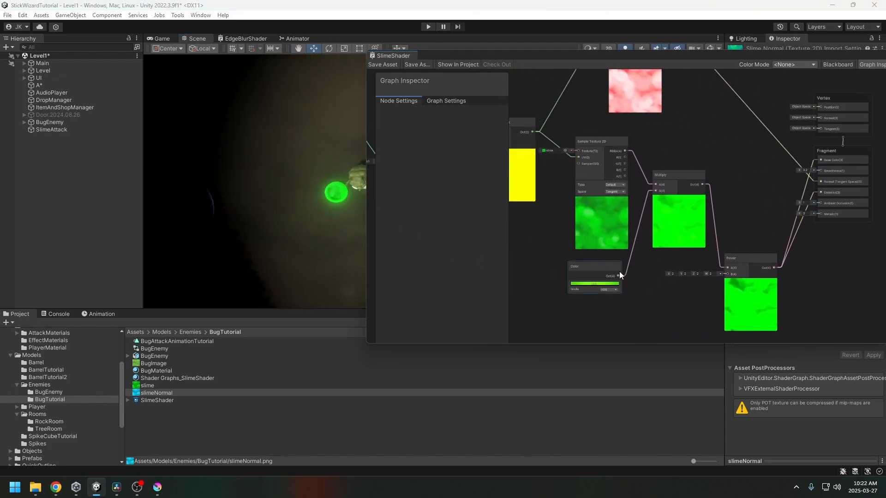
click(616, 283)
drag(664, 417, 654, 419)
click(804, 309)
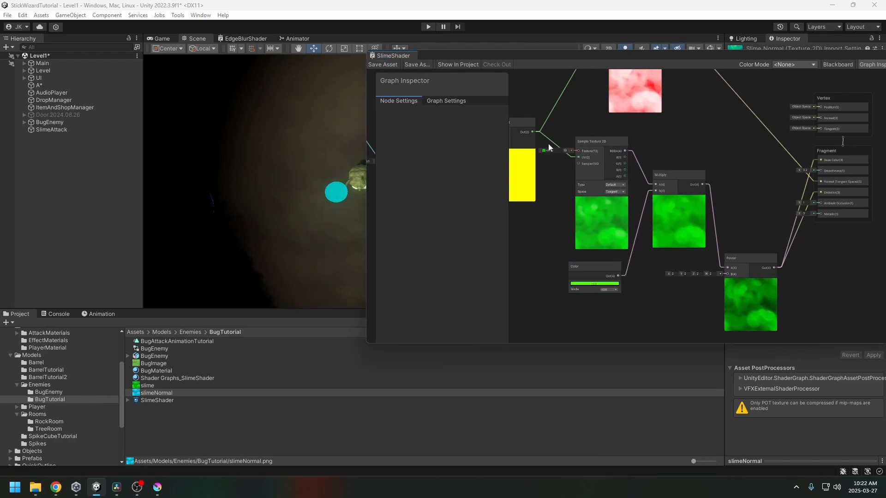
click(601, 283)
drag(656, 417, 661, 420)
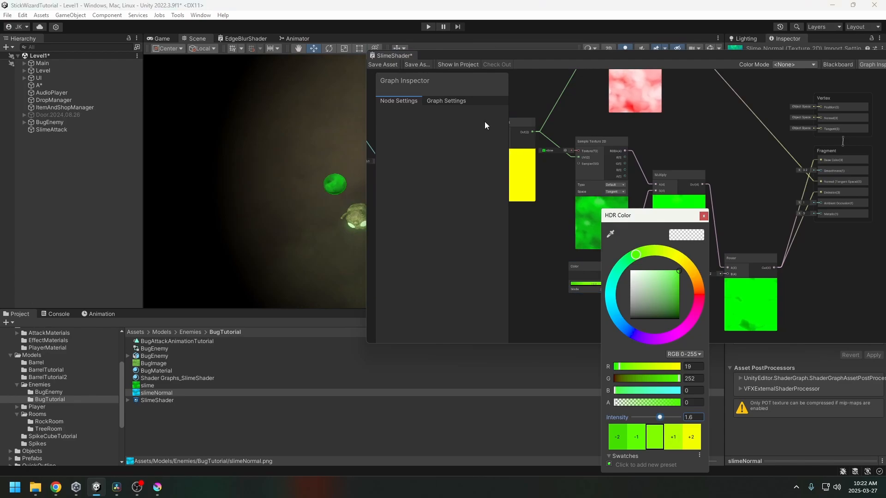
click(382, 64)
alt+drag(312, 189, 301, 214)
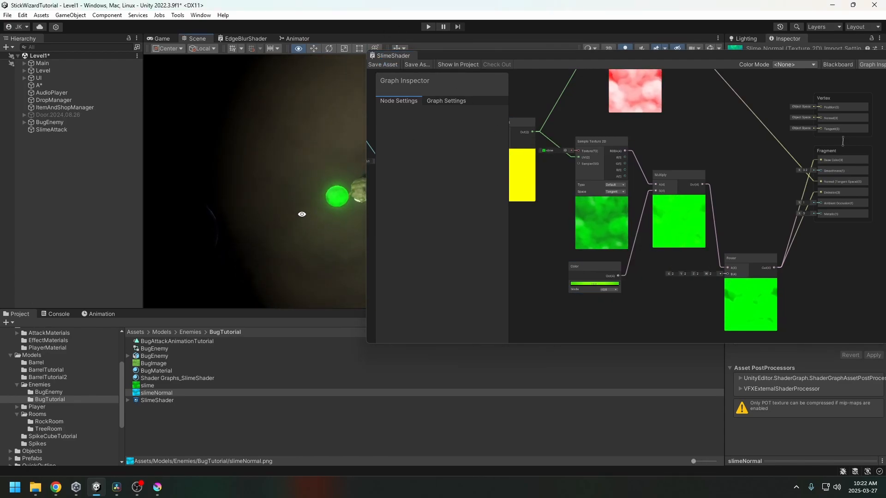
Examine the slime ball's glow in the scene and the node chain from the texture samplers to the Fragment block.
middle_drag(724, 150, 649, 233)
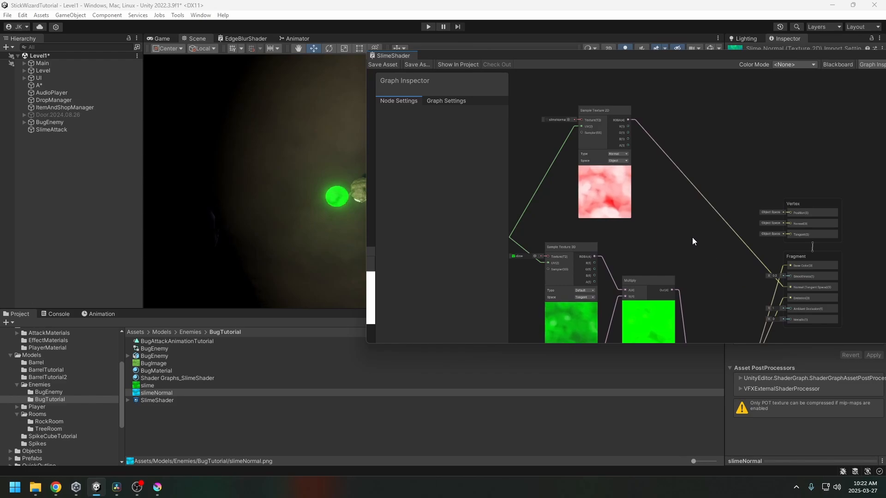
scroll(757, 205, down, 1)
scroll(718, 256, up, 1)
scroll(732, 234, down, 2)
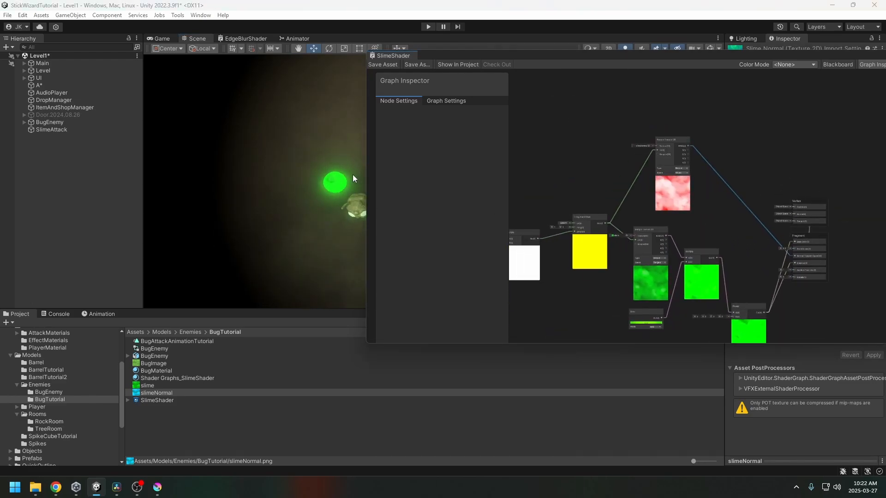
middle_drag(354, 173, 345, 193)
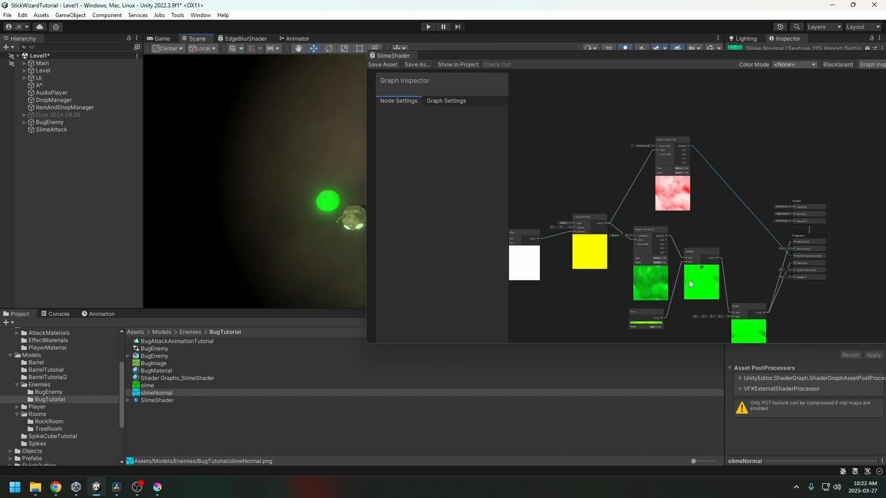
middle_drag(755, 245, 743, 188)
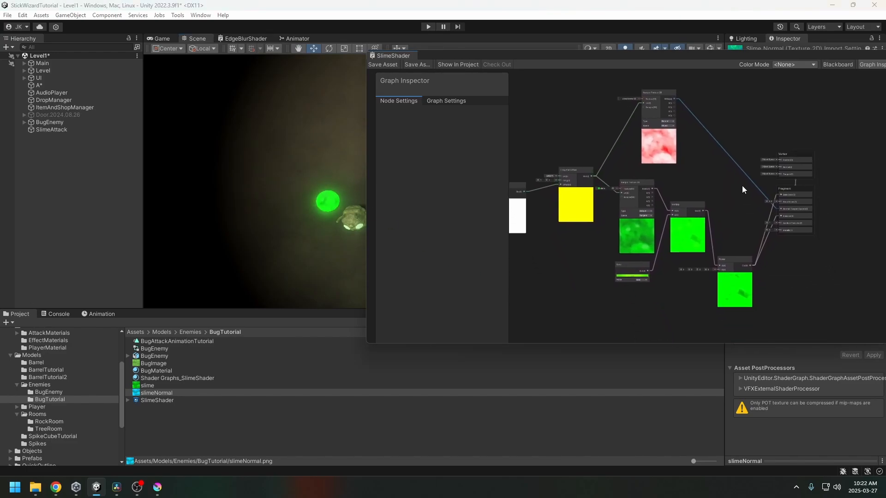
scroll(760, 249, up, 6)
scroll(789, 248, down, 3)
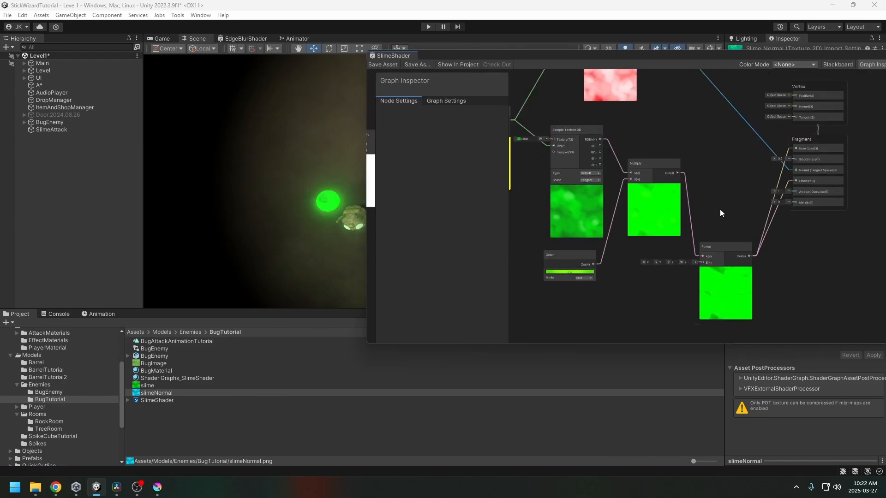
middle_drag(711, 221, 706, 223)
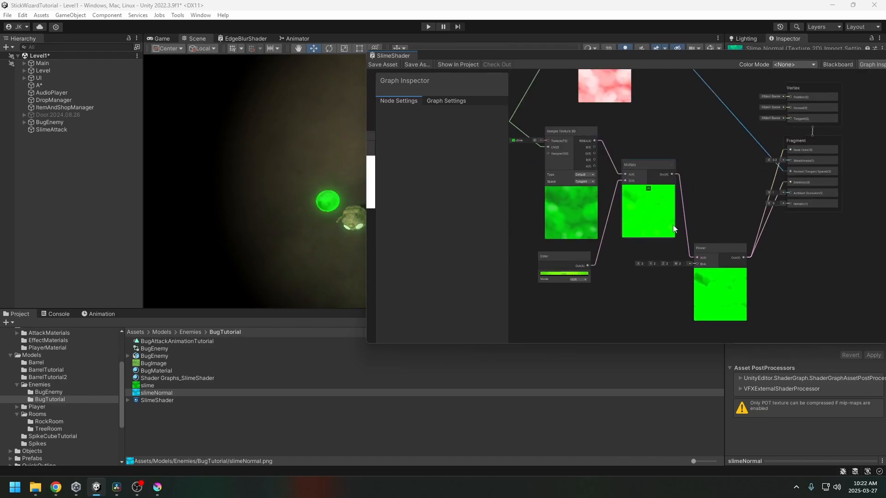
Shift the Vertex and Fragment blocks farther away from the Power node.
scroll(694, 226, down, 3)
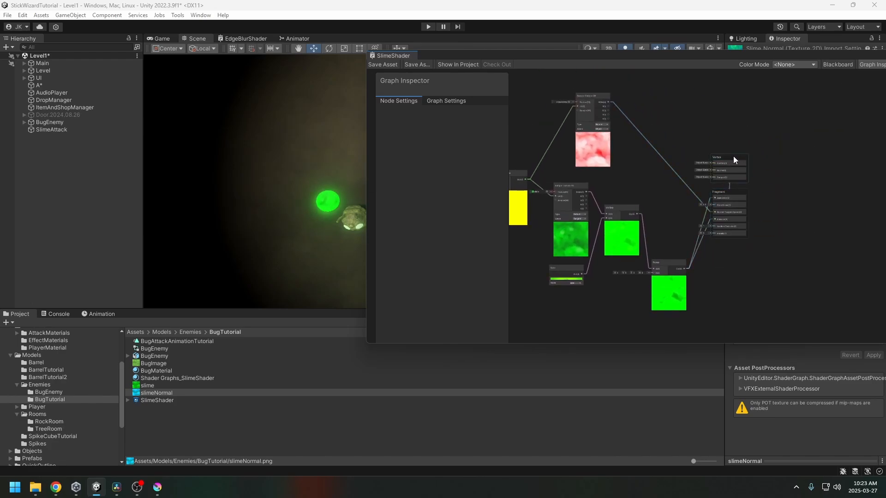
drag(725, 170, 774, 185)
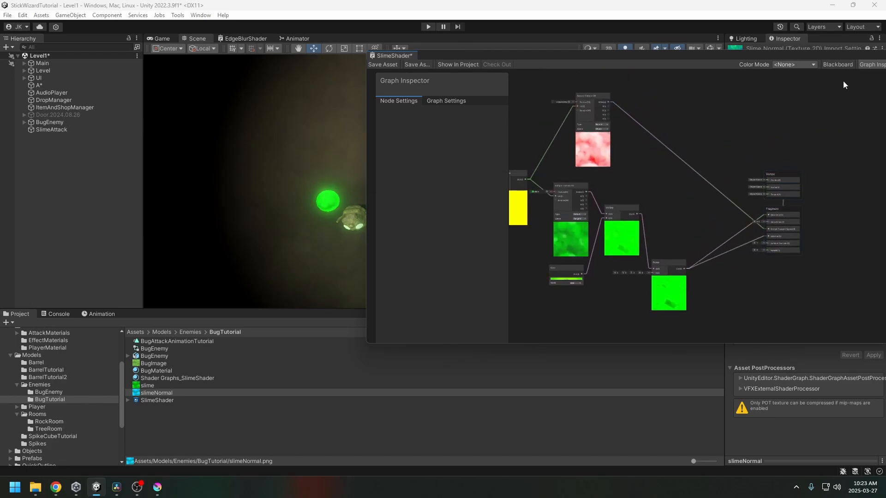
click(867, 65)
click(838, 64)
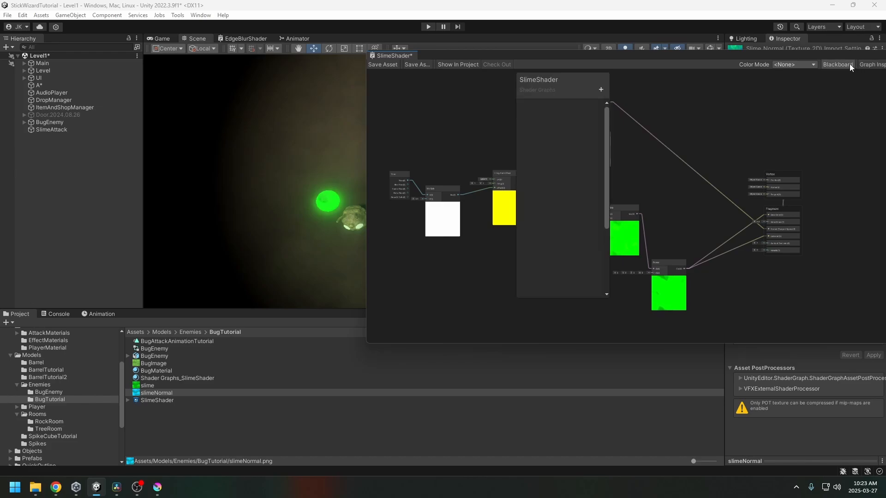
click(601, 89)
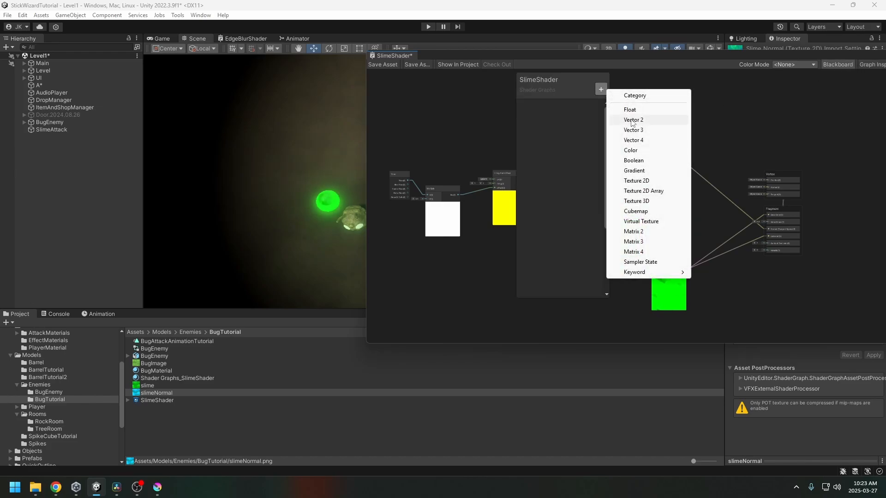
click(692, 90)
click(867, 65)
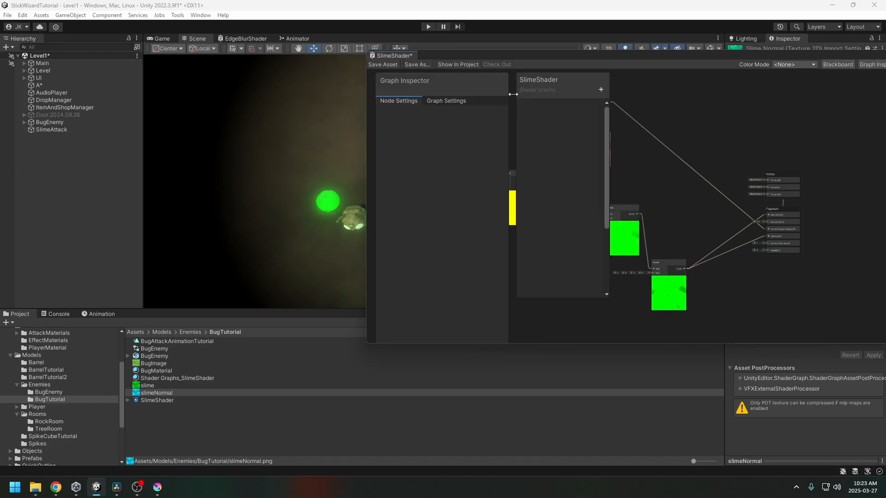
click(839, 65)
Change the graph's Surface Type setting to Transparent.
click(446, 100)
click(470, 210)
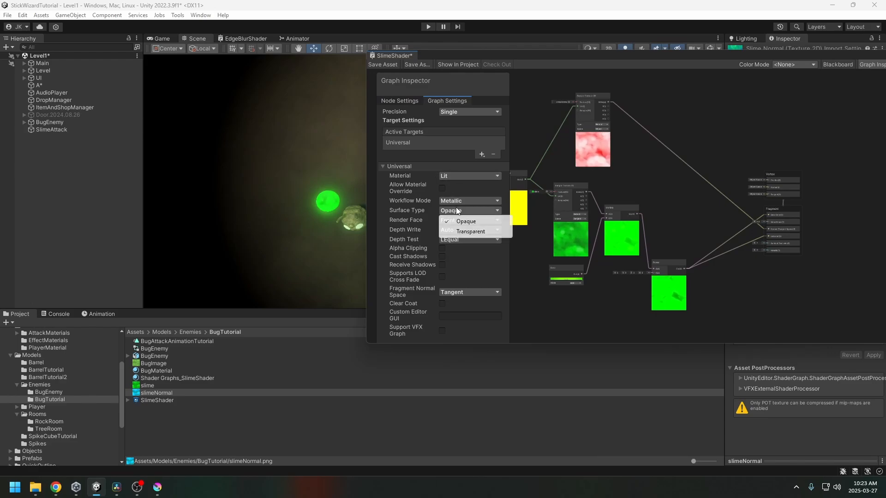
click(475, 235)
Connect the Power node's output to the Fragment block's Alpha input and save the shader.
scroll(733, 262, up, 4)
middle_drag(704, 268, 702, 218)
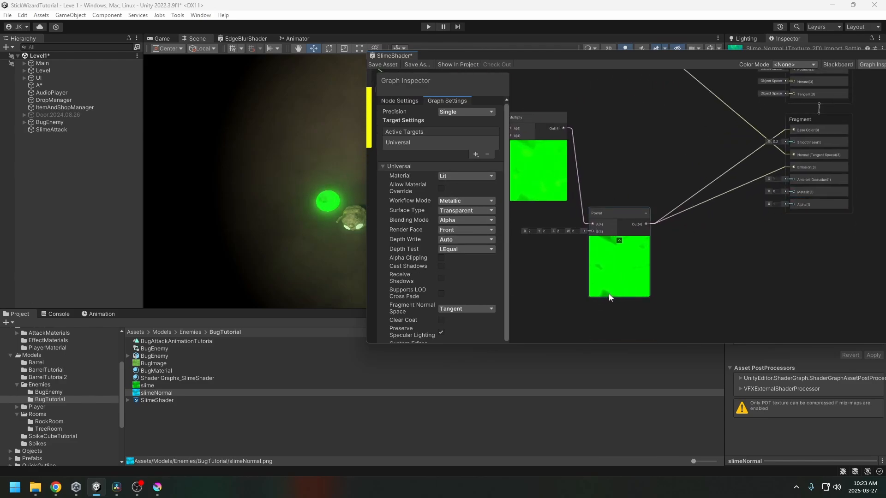
middle_drag(668, 250, 690, 250)
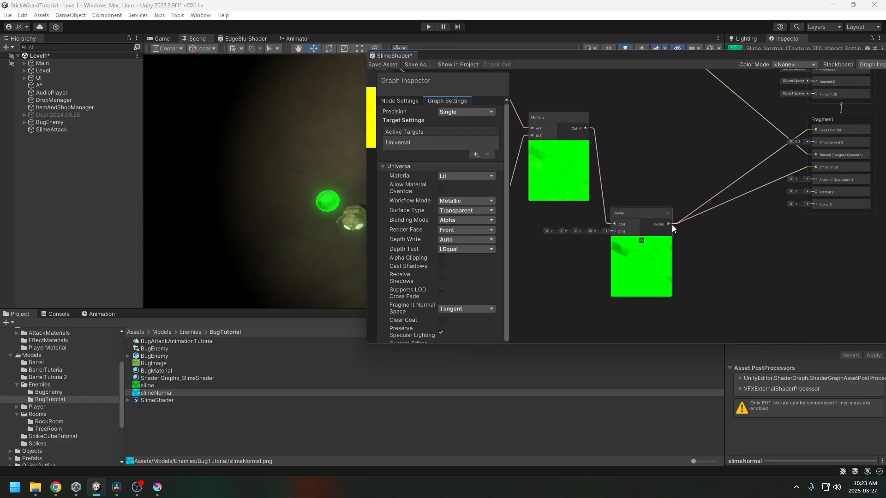
drag(669, 224, 814, 206)
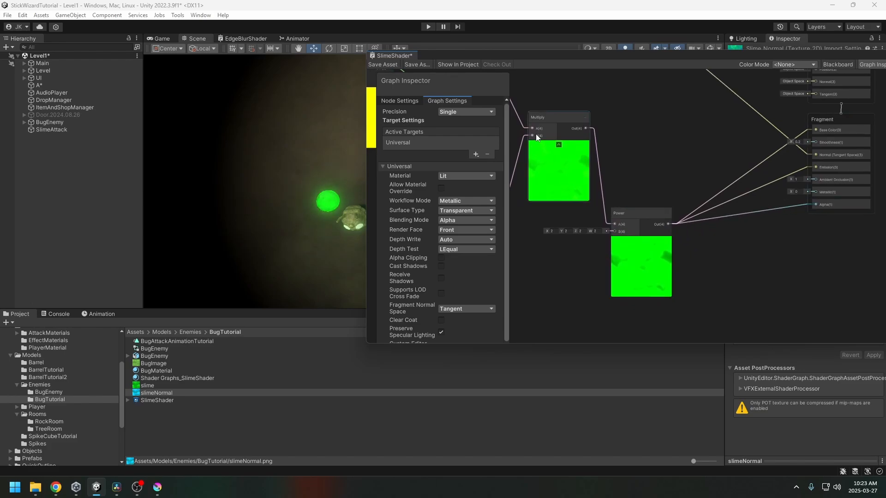
click(387, 66)
Inspect the transparent slime ball in the scene from several angles, both up close and from farther away.
alt+drag(329, 194, 410, 24)
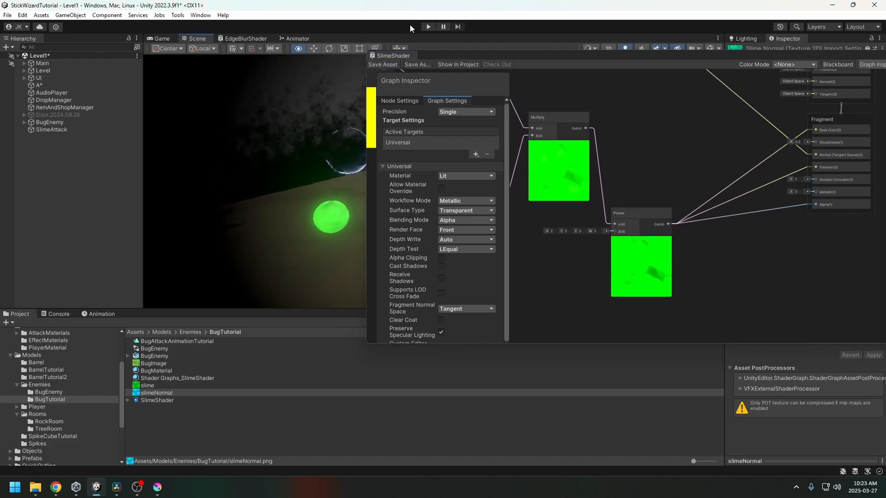
scroll(298, 184, up, 3)
middle_drag(297, 184, 352, 163)
scroll(312, 178, up, 3)
mouse_move(289, 194)
middle_down()
mouse_move(313, 170)
mouse_move(303, 175)
mouse_move(306, 154)
mouse_move(280, 212)
mouse_move(265, 159)
mouse_move(272, 196)
mouse_move(294, 196)
middle_up()
scroll(306, 154, down, 2)
scroll(296, 200, down, 3)
scroll(265, 160, down, 2)
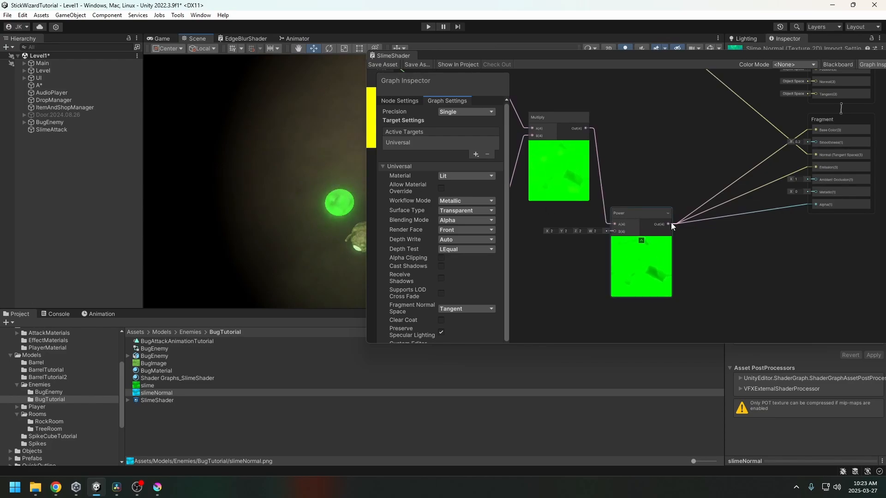
Set the Power node's B input to 1.2 for X, Y, Z and W and save the shader.
middle_drag(692, 239, 738, 263)
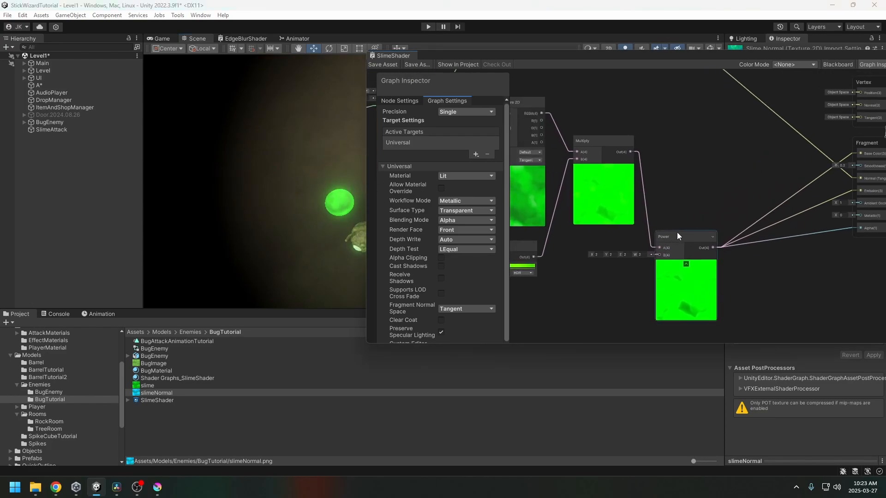
click(598, 255)
text(1.2)
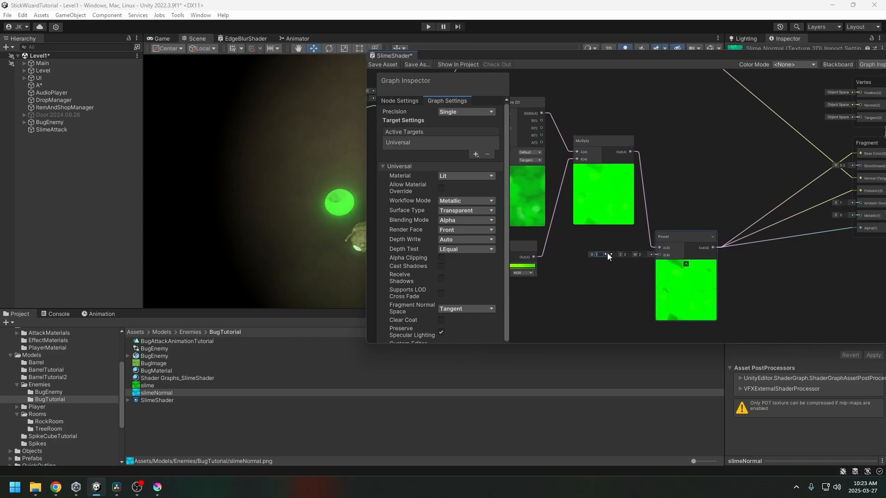
click(612, 254)
text(1.2)
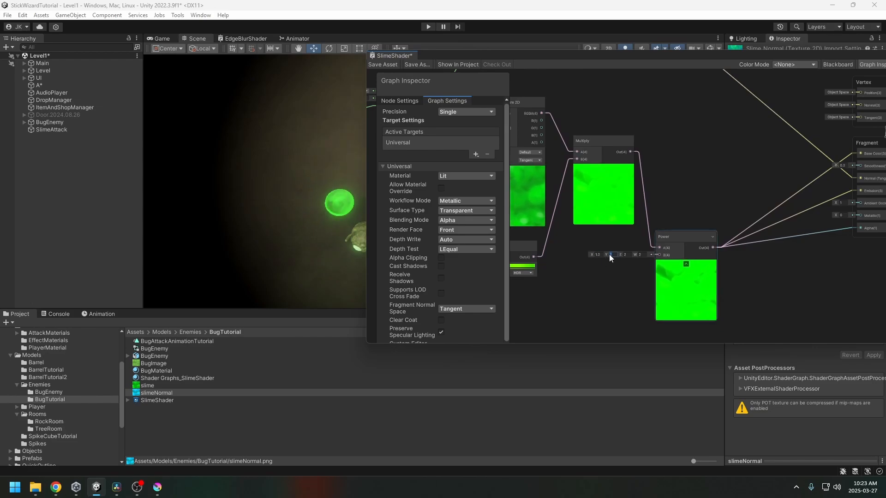
click(623, 254)
text(1.2)
click(639, 254)
text(1.2)
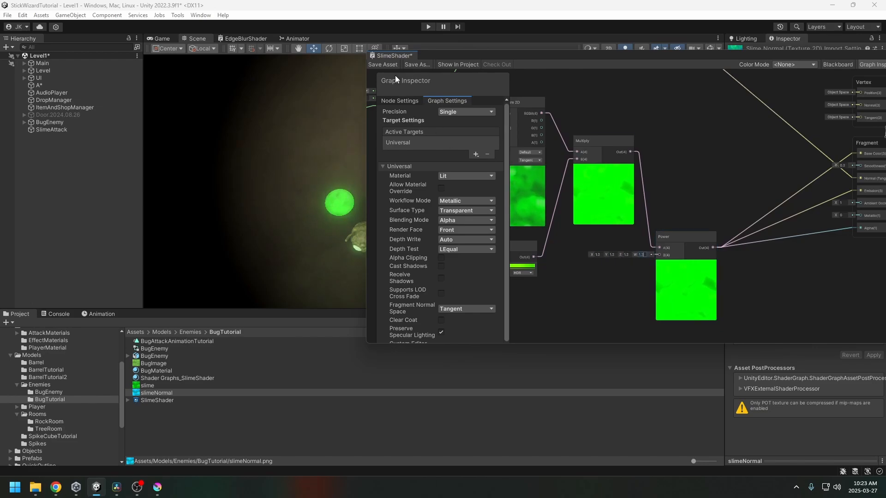
key(ctrl+s)
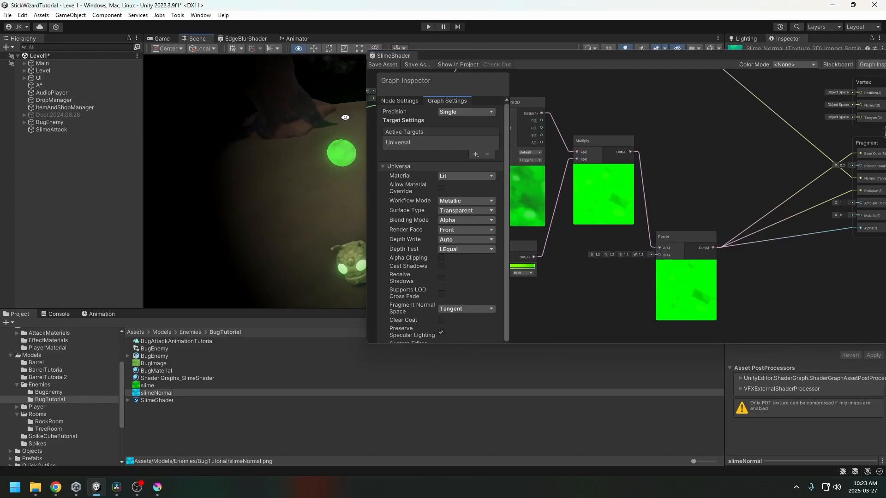
Add a Replace Color node whose In input is fed by the Power node's output.
middle_drag(777, 301, 774, 315)
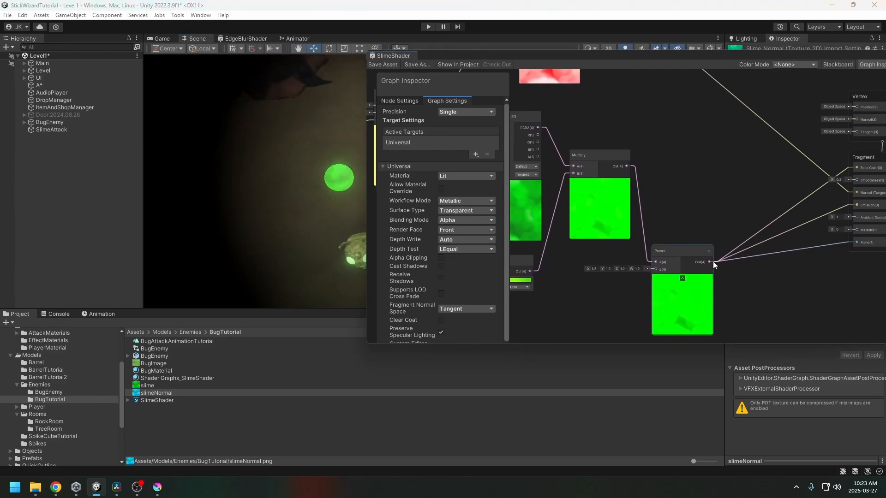
drag(710, 261, 752, 283)
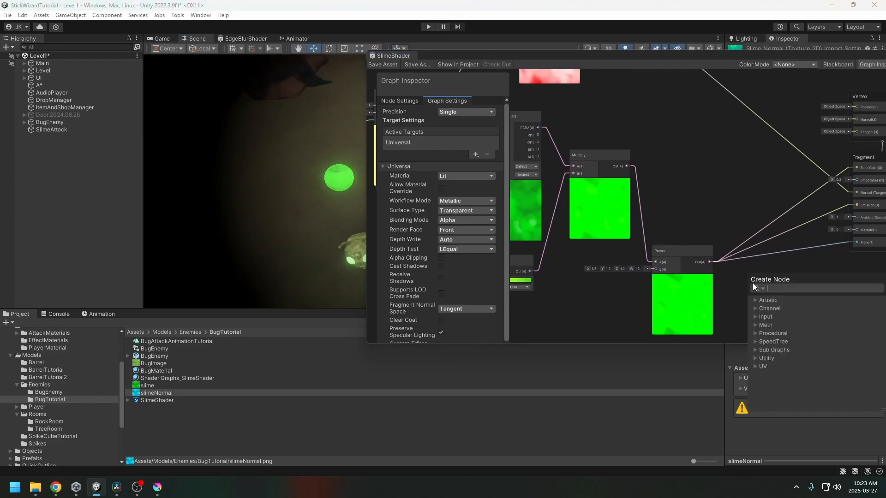
text(color re)
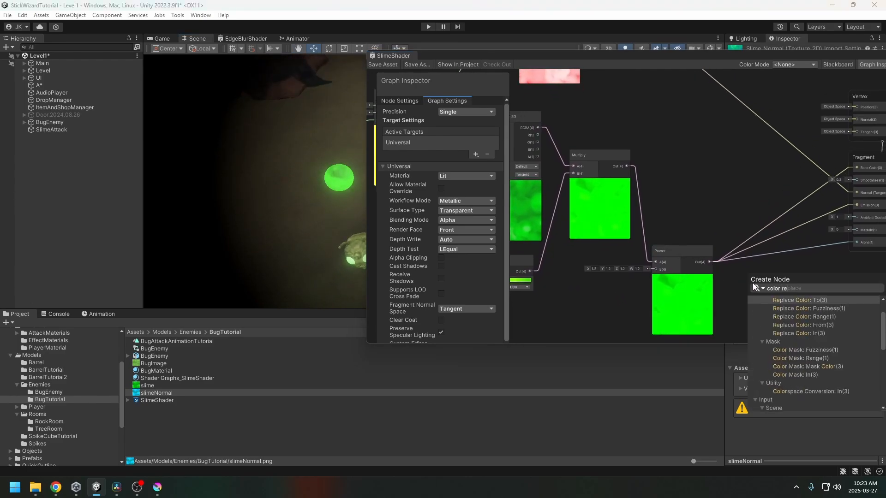
click(812, 333)
middle_drag(831, 325, 799, 240)
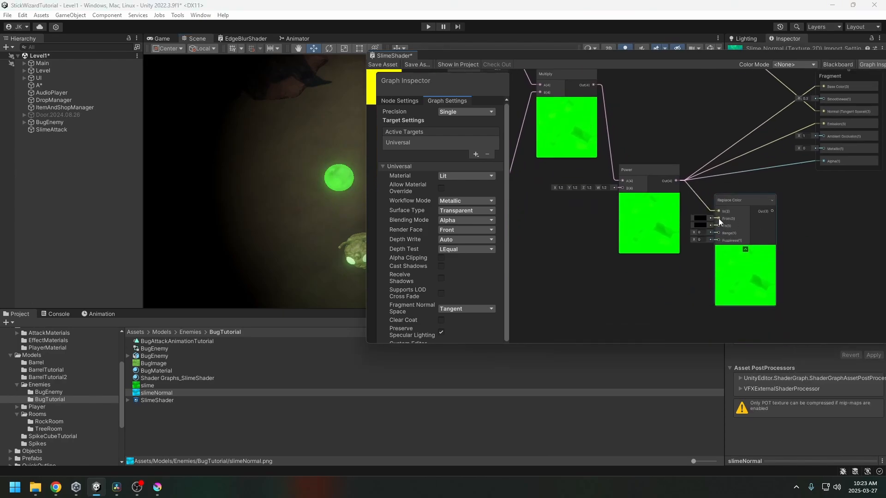
Sample the Power preview's green (01D100) as the Replace Color node's From colour, and set Range to 0.85 and Fuzziness to 0.52.
click(700, 222)
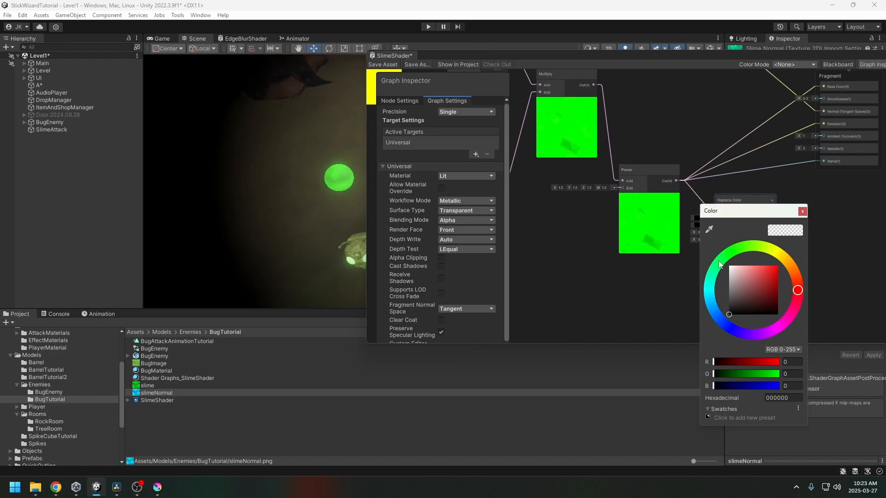
click(707, 231)
click(639, 245)
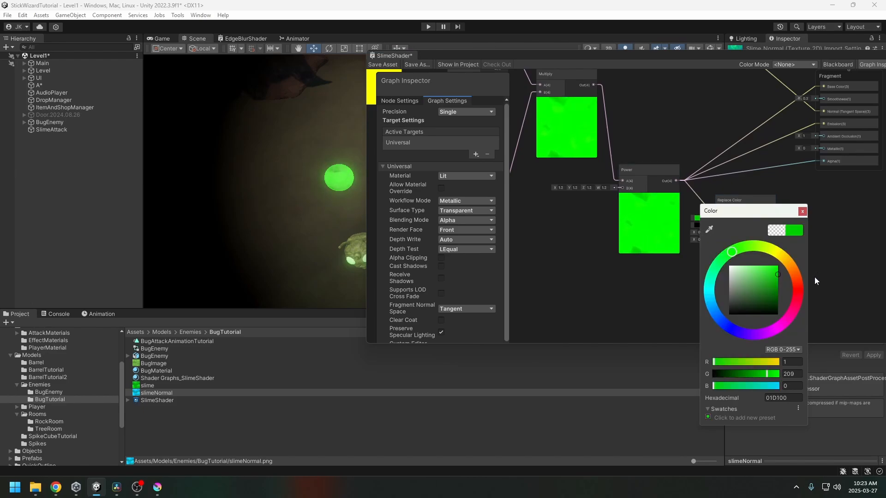
click(802, 212)
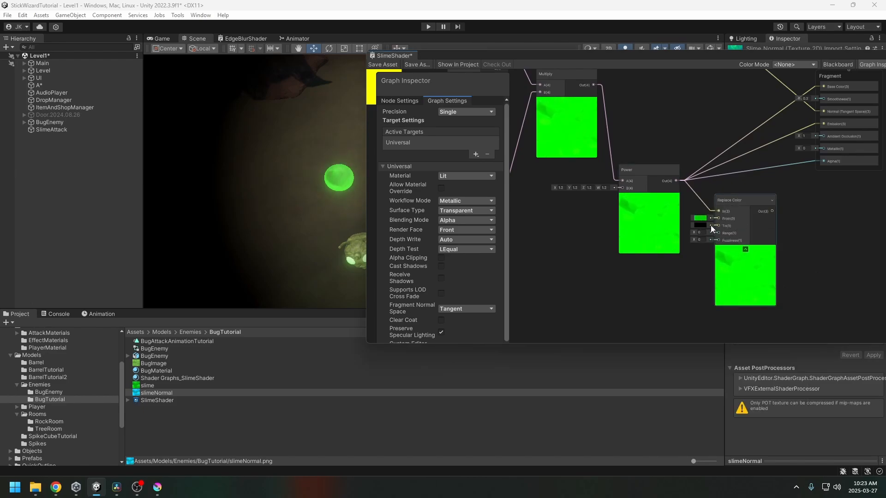
drag(693, 232, 707, 234)
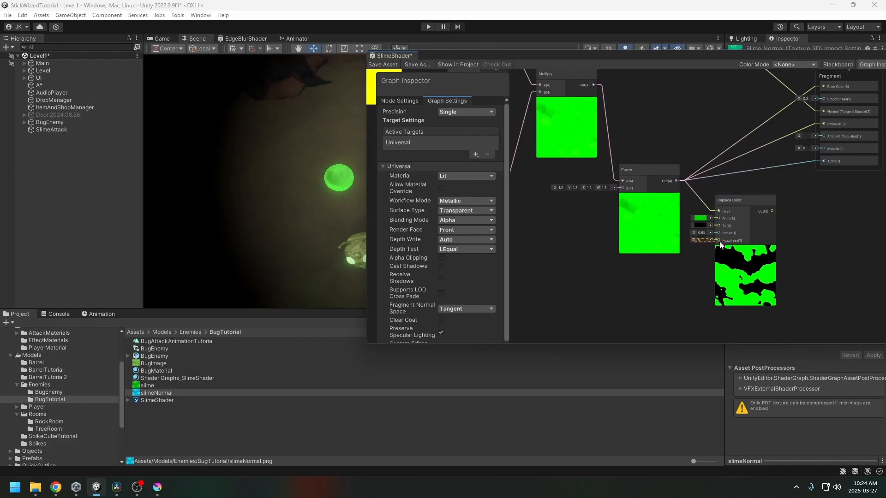
drag(695, 241, 704, 240)
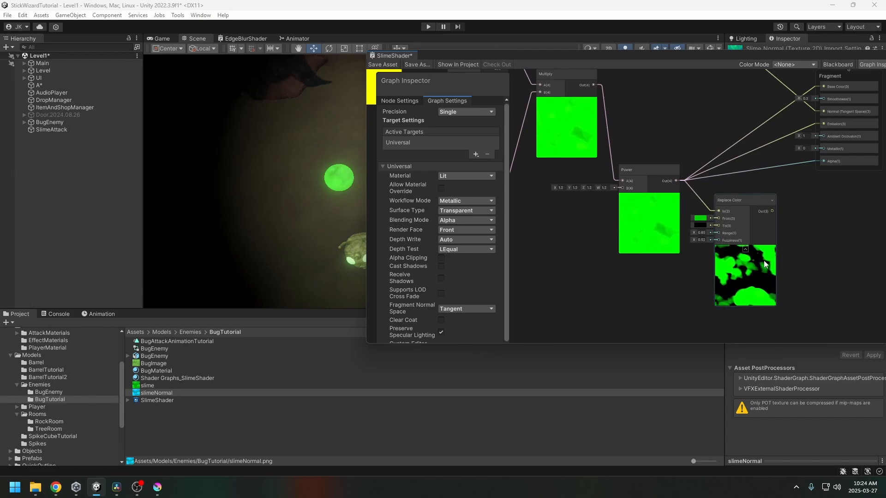
Connect the Replace Color output to the Fragment block's Alpha input, save the shader and inspect the slime ball in the scene.
middle_drag(816, 245, 779, 275)
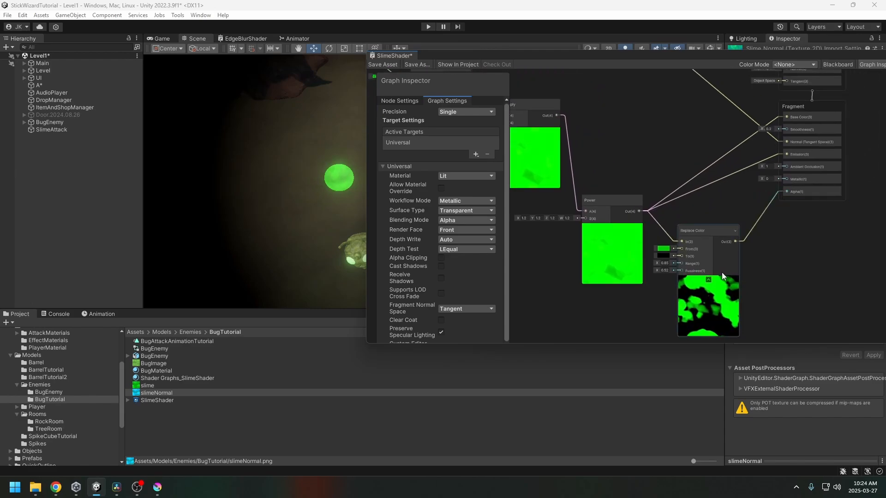
middle_drag(710, 281, 713, 259)
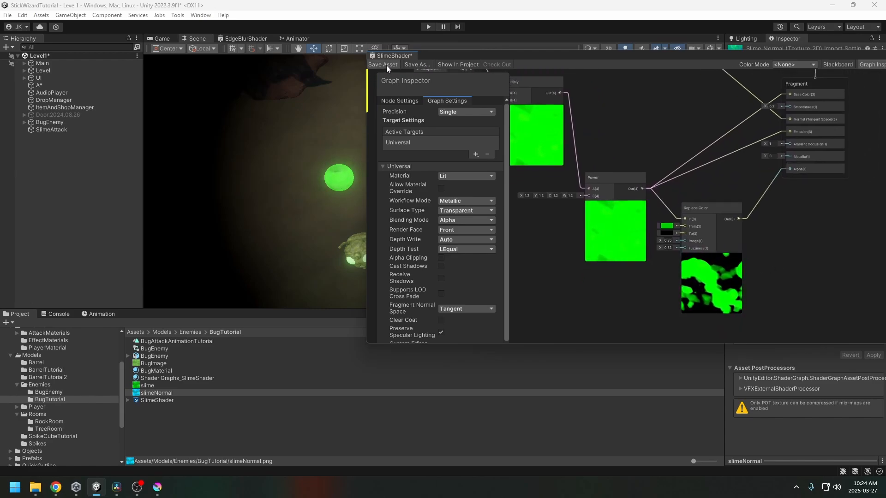
right_drag(345, 181, 309, 190)
scroll(309, 184, up, 5)
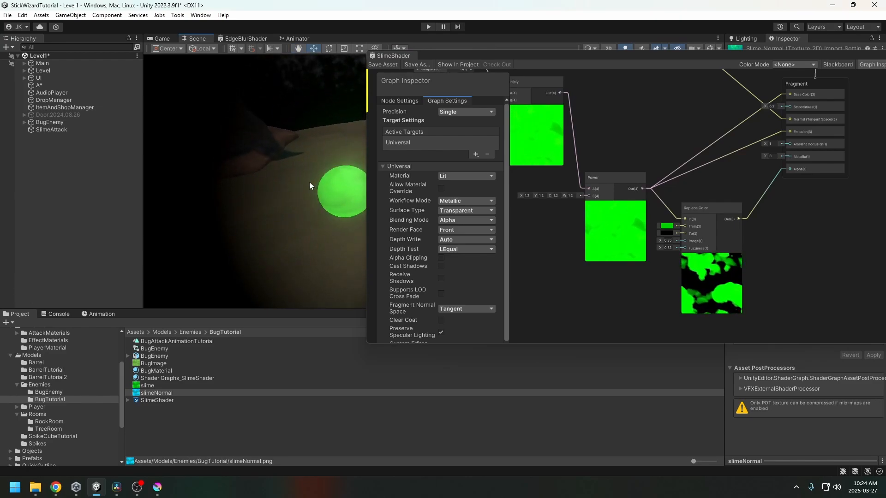
scroll(305, 185, down, 3)
alt+drag(312, 181, 285, 208)
Disconnect the normal texture from the Fragment block's Normal input, save the shader and check the slime ball in the Scene and Game views.
middle_drag(699, 121, 723, 199)
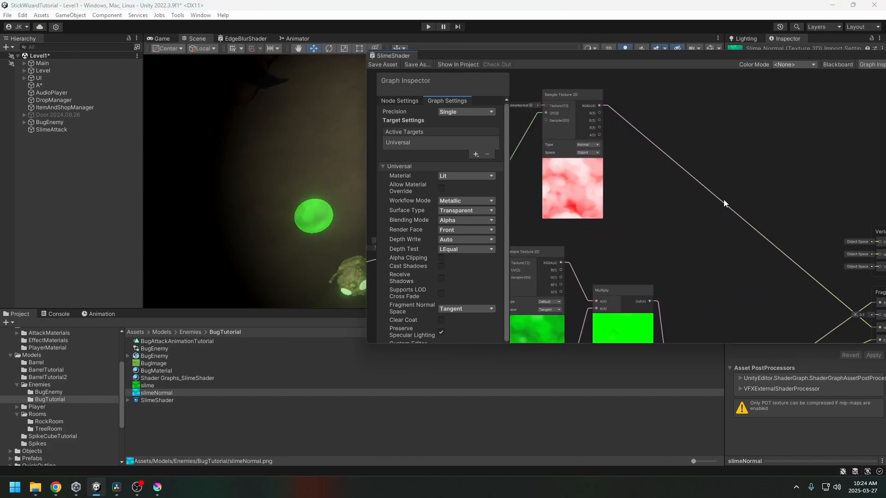
click(727, 210)
key(Delete)
scroll(674, 220, down, 3)
middle_drag(741, 236, 730, 173)
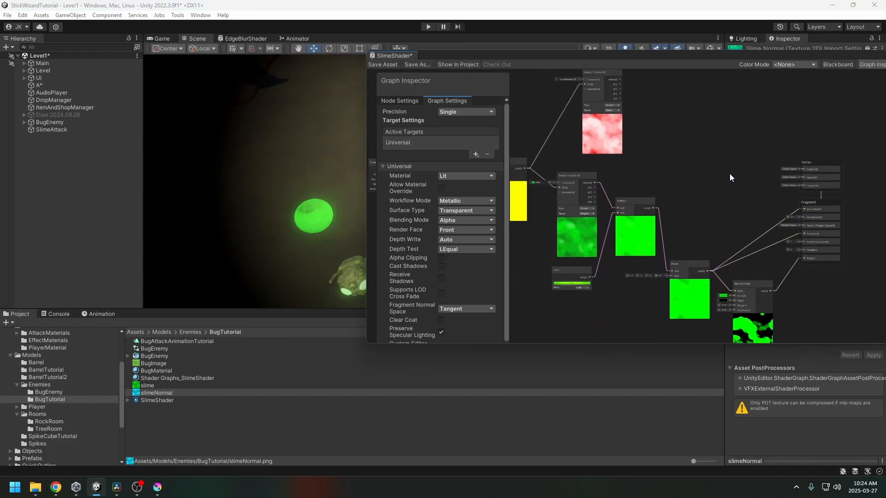
click(386, 64)
alt+drag(334, 212, 311, 202)
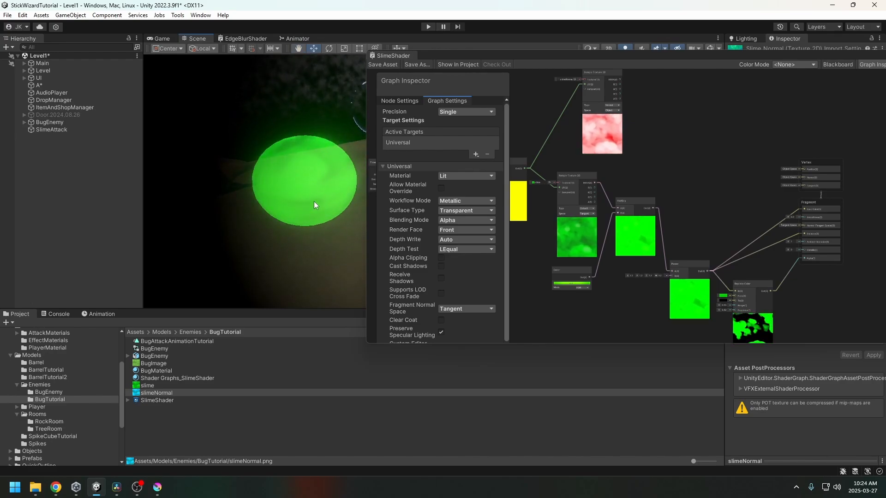
alt+drag(313, 204, 319, 246)
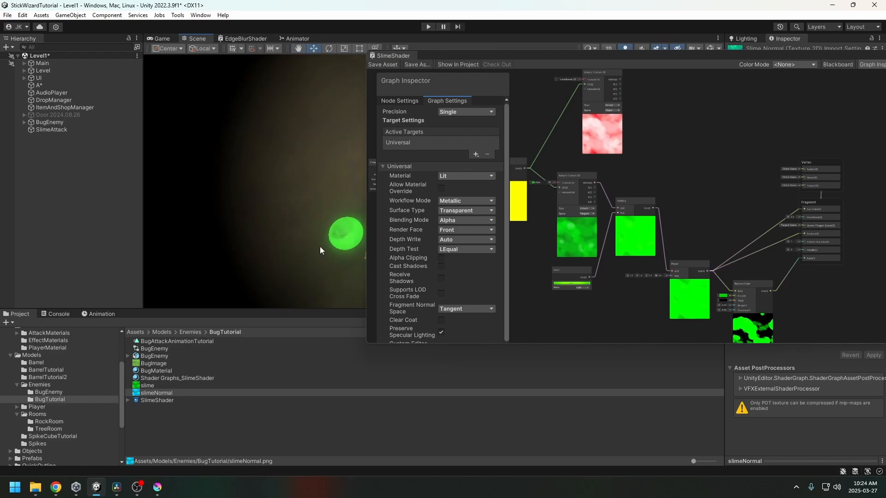
click(159, 39)
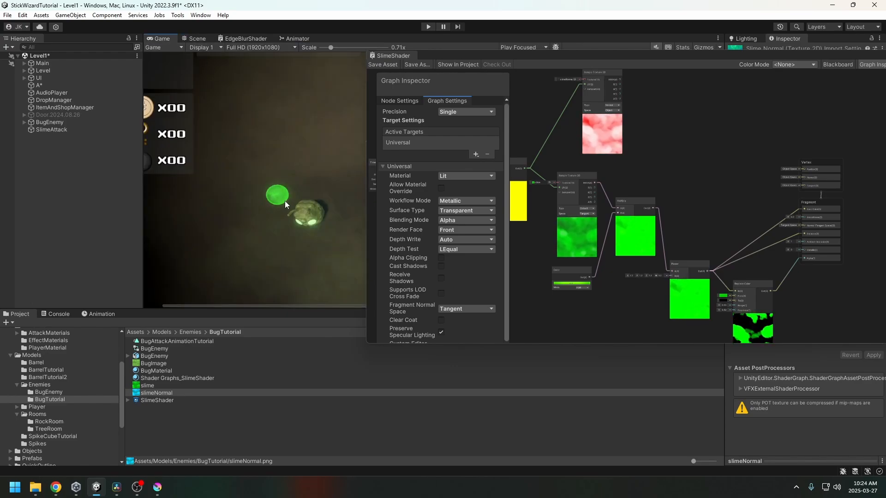
Try the shader without glow by removing the Power node's connection to the Fragment block's Emission input and saving.
scroll(813, 253, up, 4)
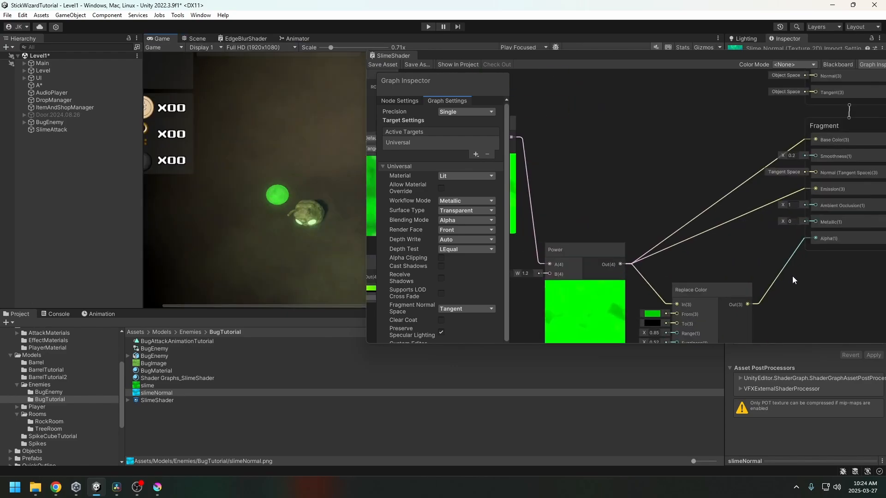
middle_drag(685, 241, 749, 205)
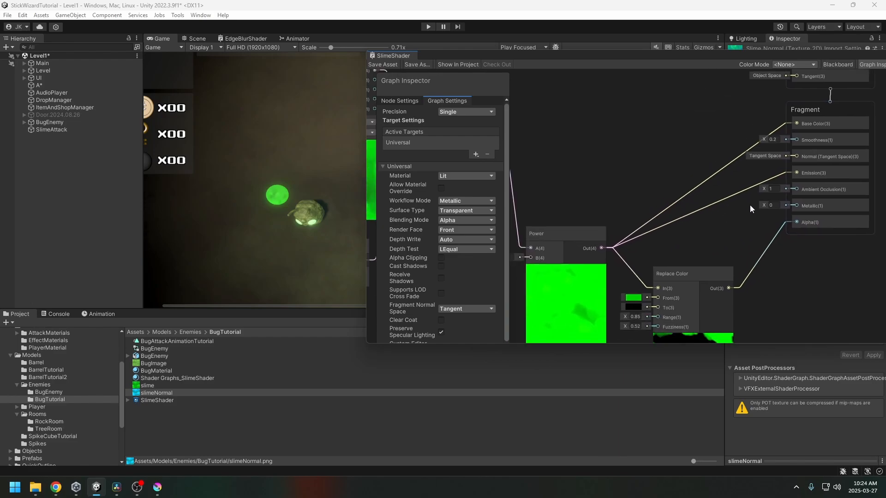
click(782, 174)
key(Delete)
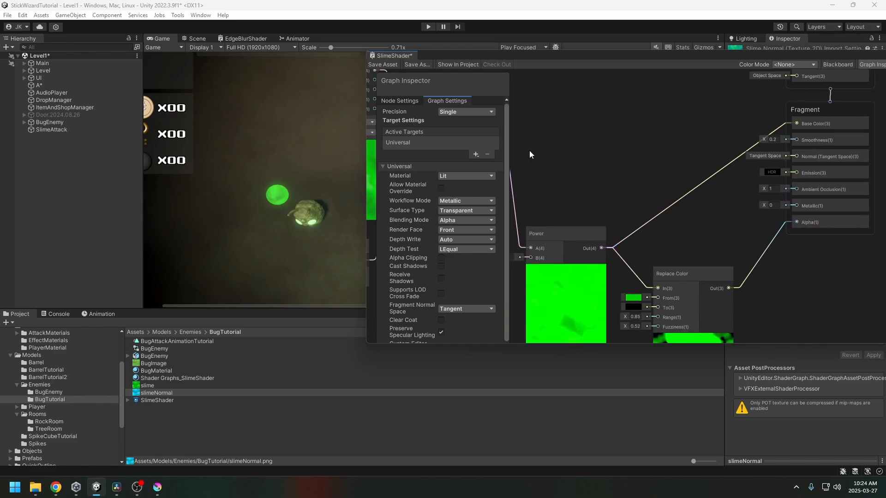
click(382, 64)
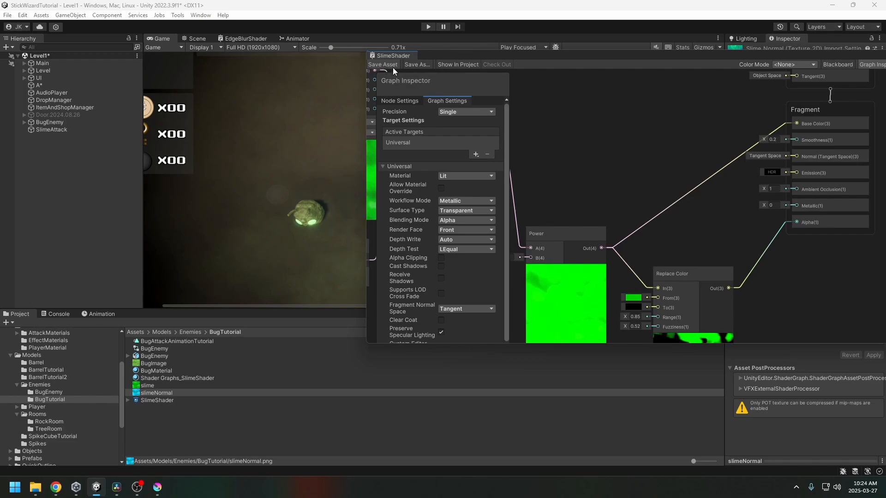
middle_drag(677, 219, 643, 127)
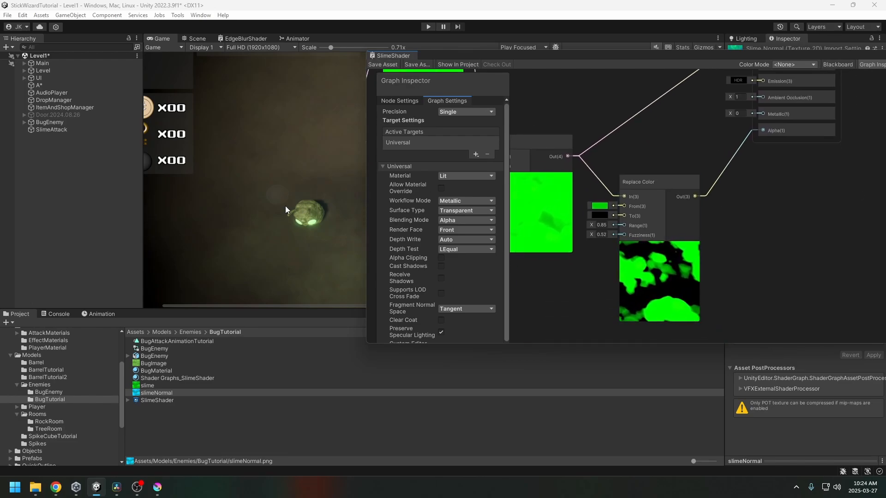
middle_drag(695, 145, 693, 212)
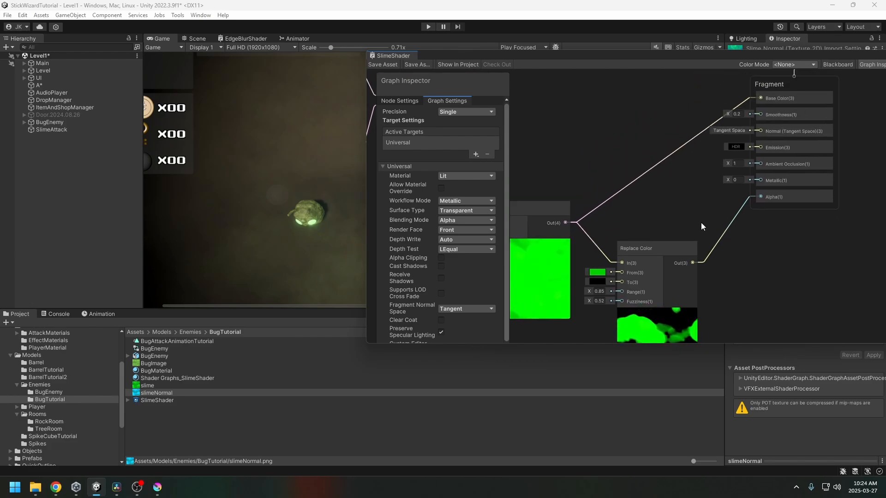
Delete the Replace Color node, reconnect the Power node's output to the Fragment block's Emission input and save the shader.
click(663, 292)
key(Delete)
drag(566, 223, 760, 148)
click(383, 64)
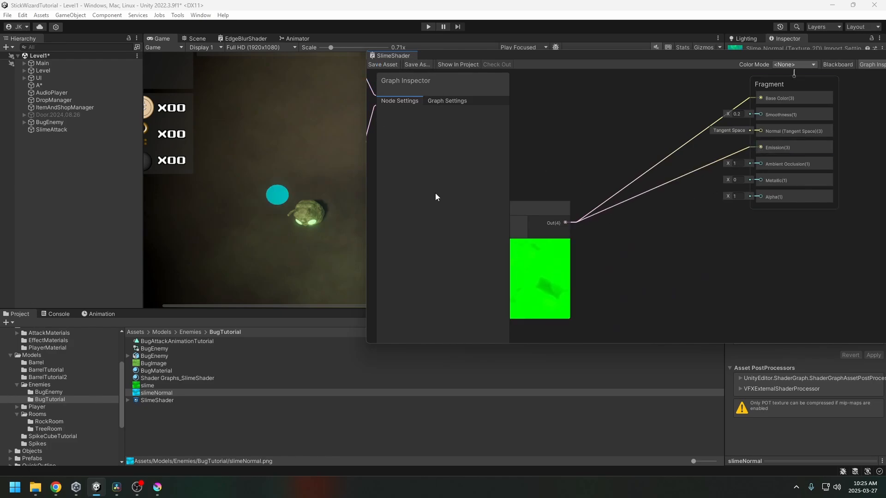
Add a Simple Noise node with Scale 25, connect its output to the Fragment block's Alpha input and save the shader.
middle_drag(647, 251, 652, 228)
scroll(648, 232, down, 3)
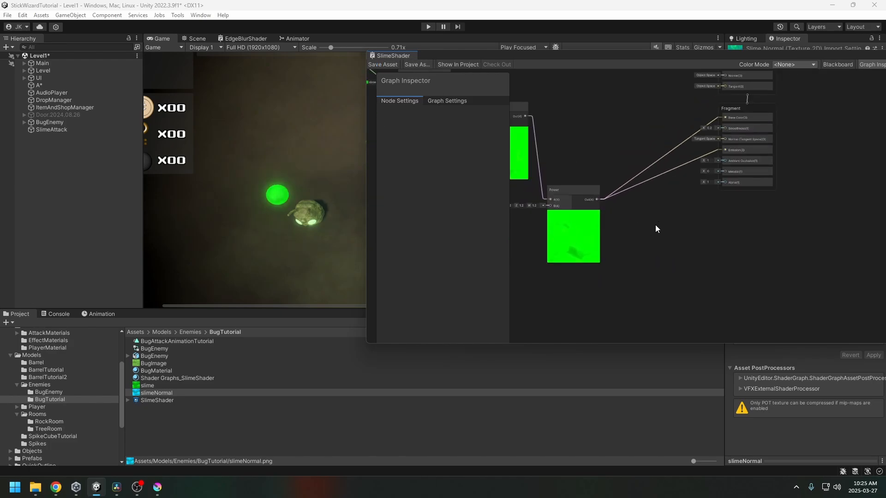
right_click(653, 233)
click(689, 237)
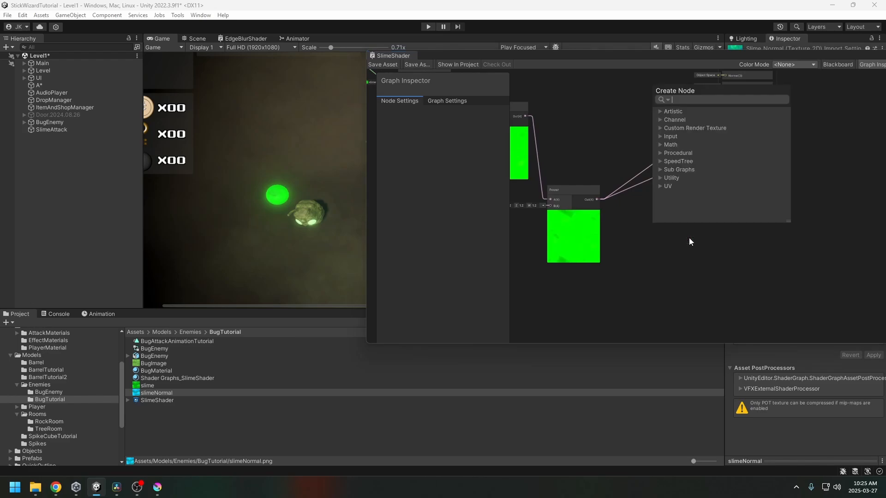
text(noise)
key(Return)
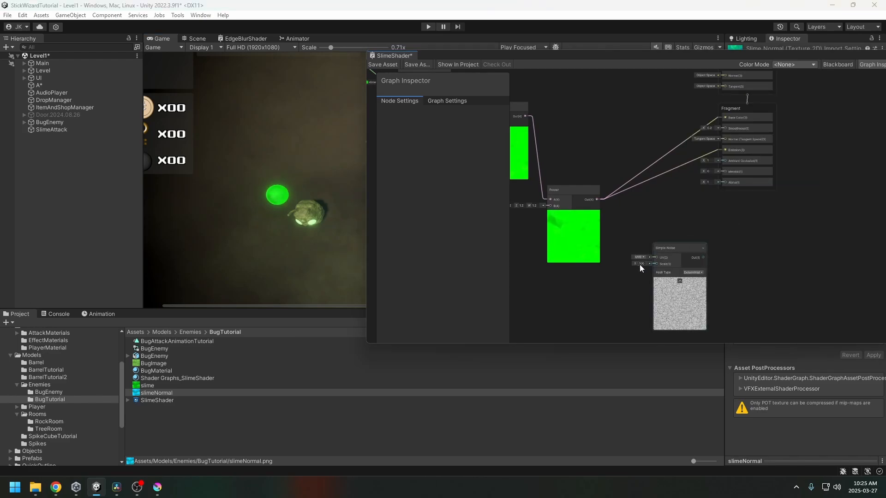
drag(703, 258, 723, 182)
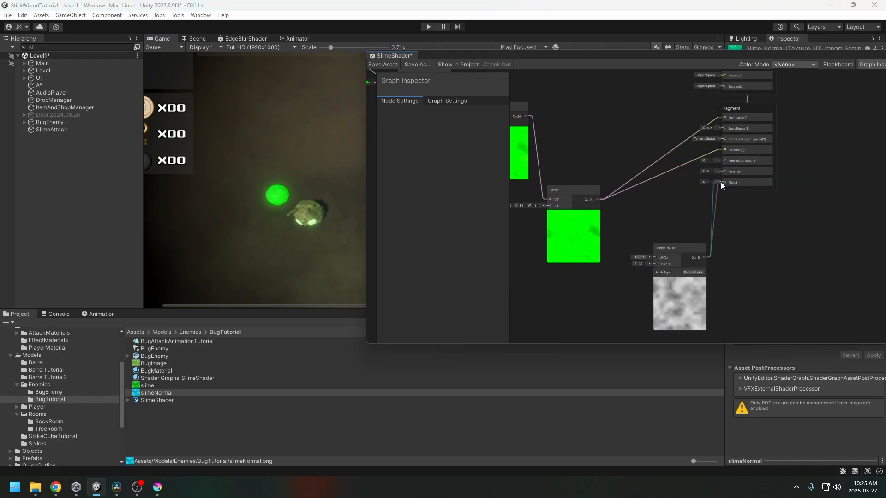
click(381, 65)
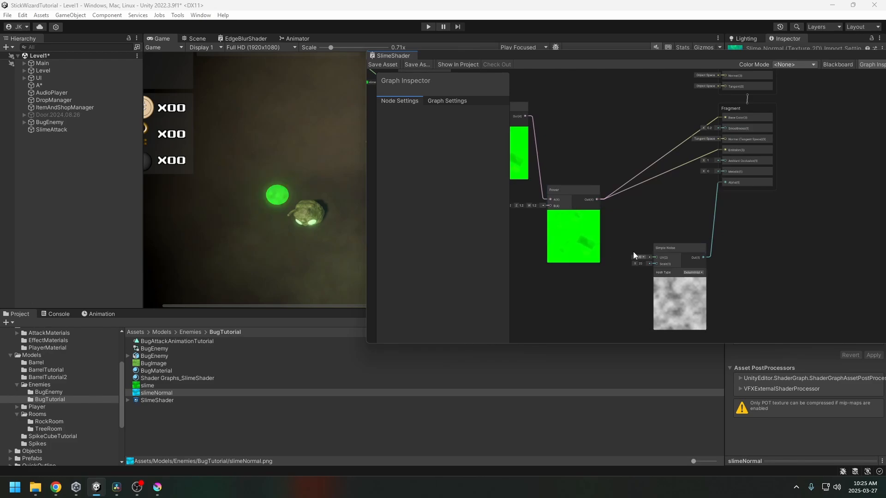
Disconnect the Simple Noise node from Alpha and feed its output into the In input of a new Replace Color node.
drag(667, 248, 699, 263)
click(685, 250)
key(Delete)
text(re)
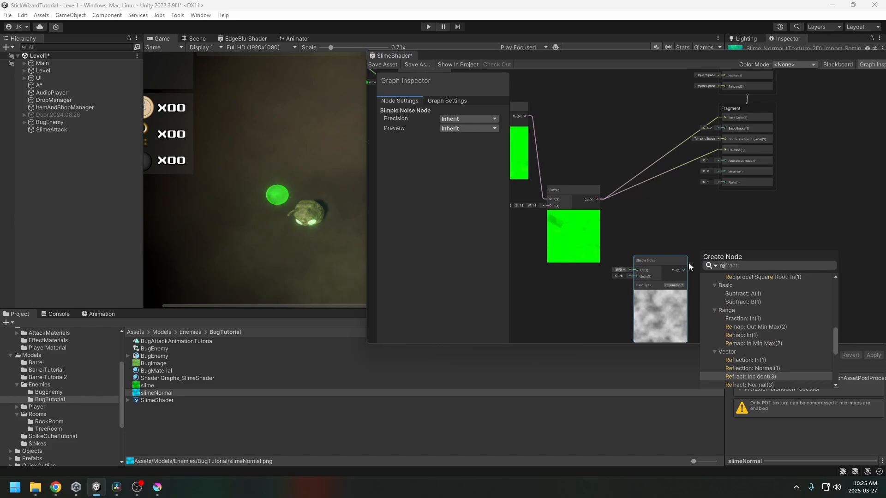
text(place)
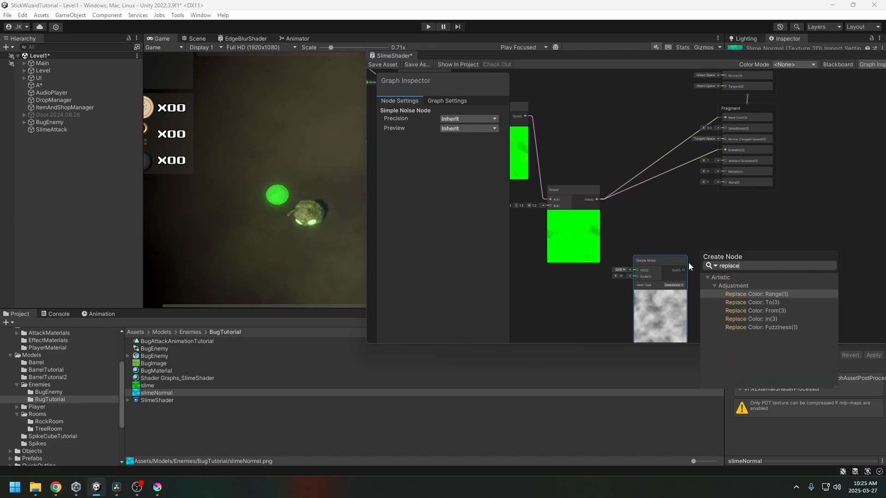
key(Down)
key(Return)
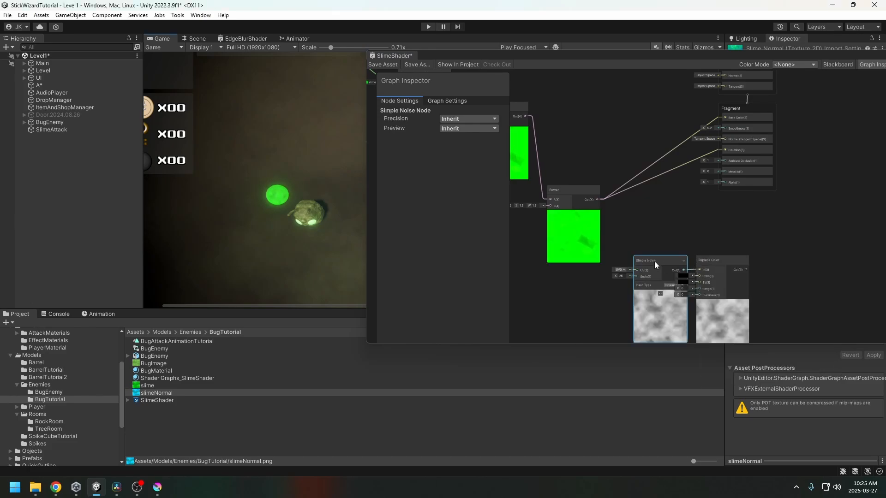
drag(655, 261, 635, 266)
Set the Replace Color node's From colour to mid grey 727272 by sampling it from the Simple Noise preview.
scroll(729, 227, up, 4)
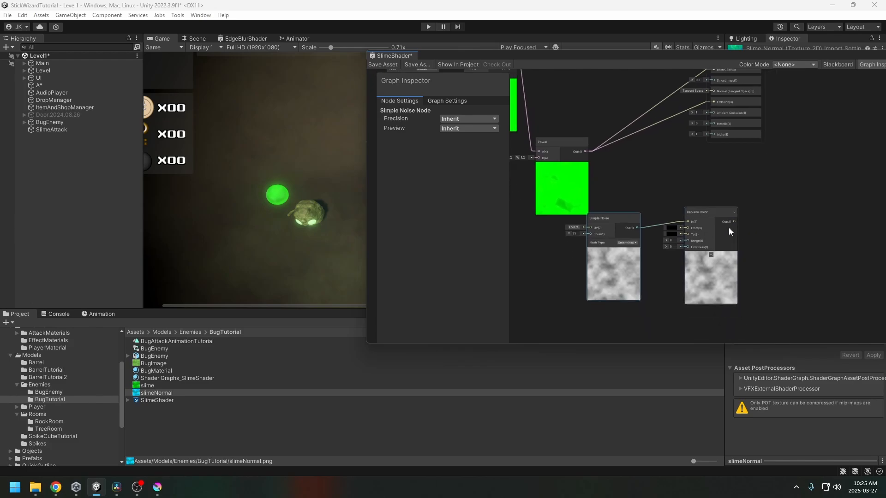
click(709, 202)
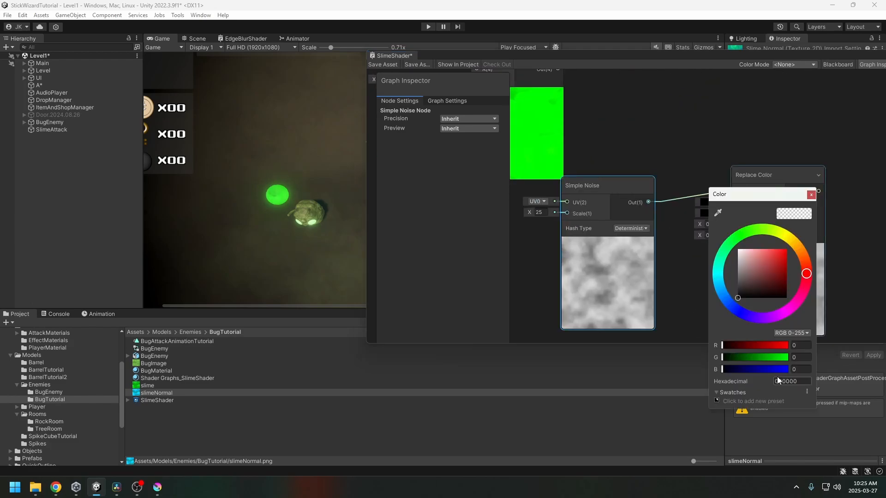
click(718, 214)
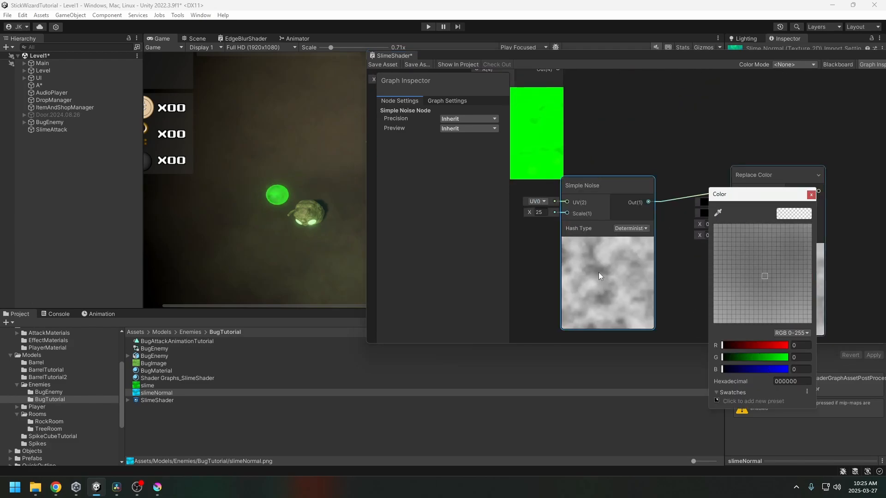
click(599, 272)
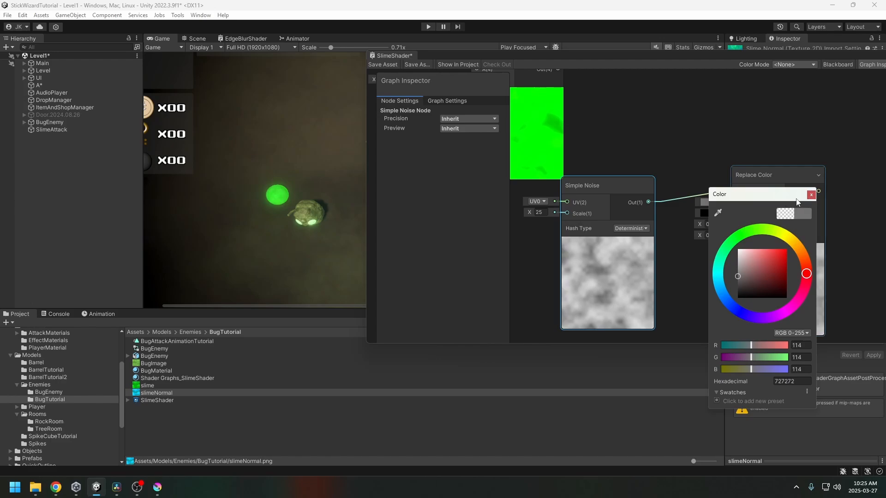
click(811, 195)
Set the Replace Color node's Range to about 0.39 and its Fuzziness to about 0.33.
drag(702, 224, 706, 224)
middle_drag(712, 236, 642, 245)
drag(629, 245, 634, 244)
Connect the Replace Color node's output to the Fragment block's Alpha input, save the shader and inspect the slime sphere in the Scene view.
middle_drag(745, 186, 747, 287)
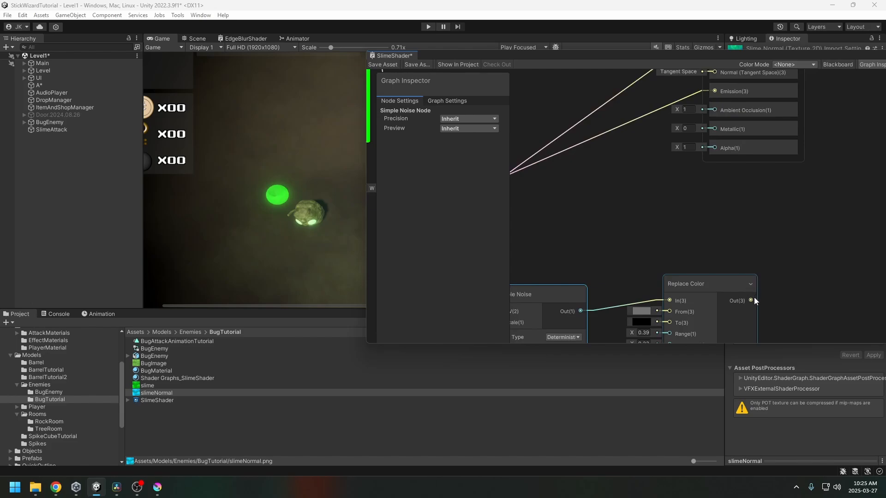
drag(751, 300, 716, 149)
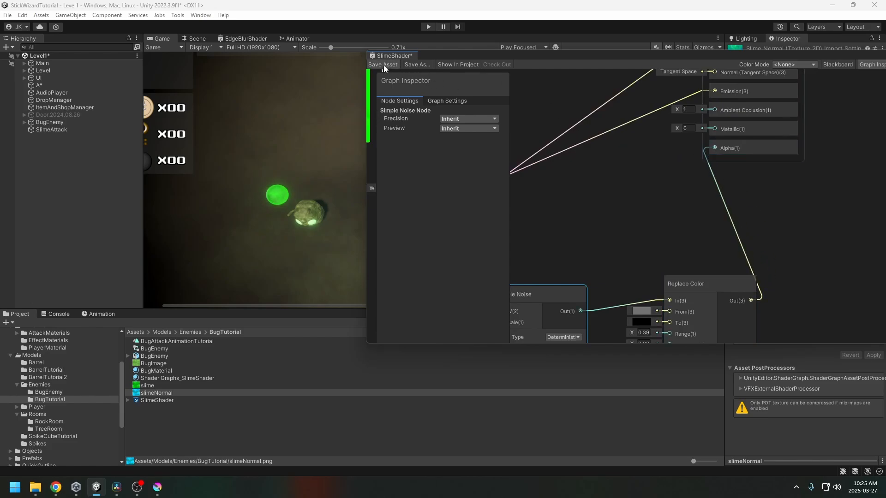
click(383, 64)
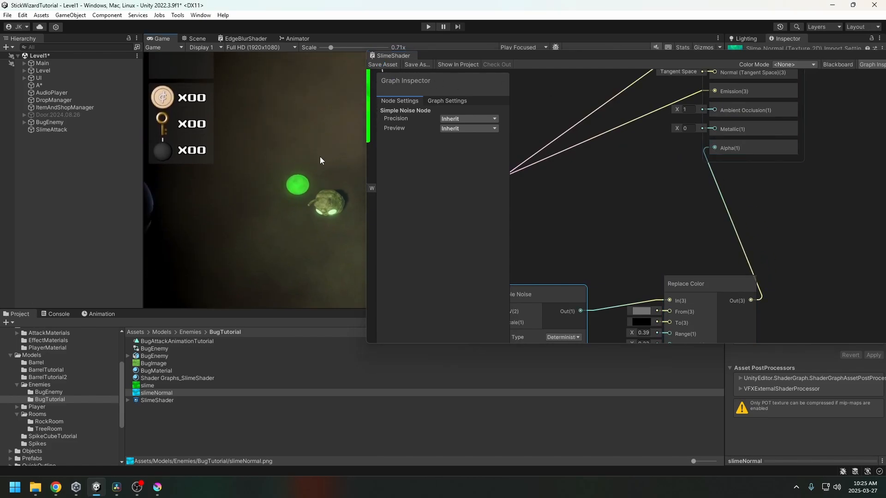
scroll(294, 179, up, 3)
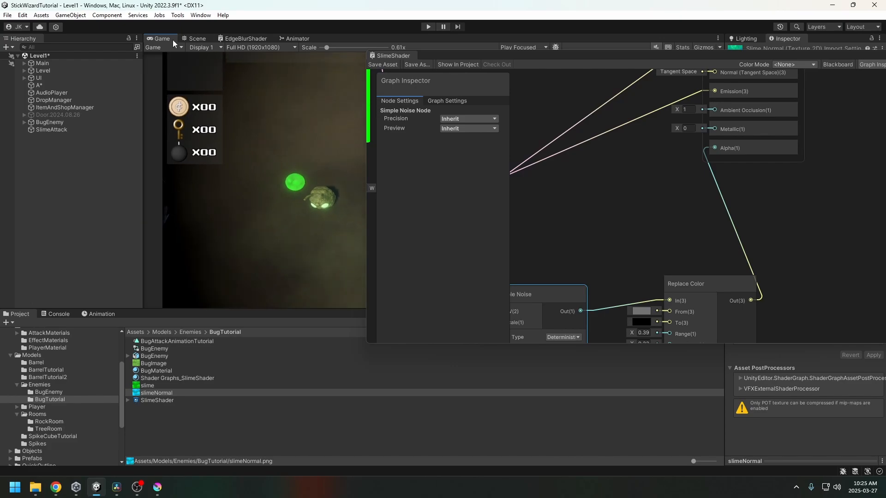
click(190, 38)
click(243, 490)
middle_drag(305, 202, 336, 255)
scroll(275, 281, up, 3)
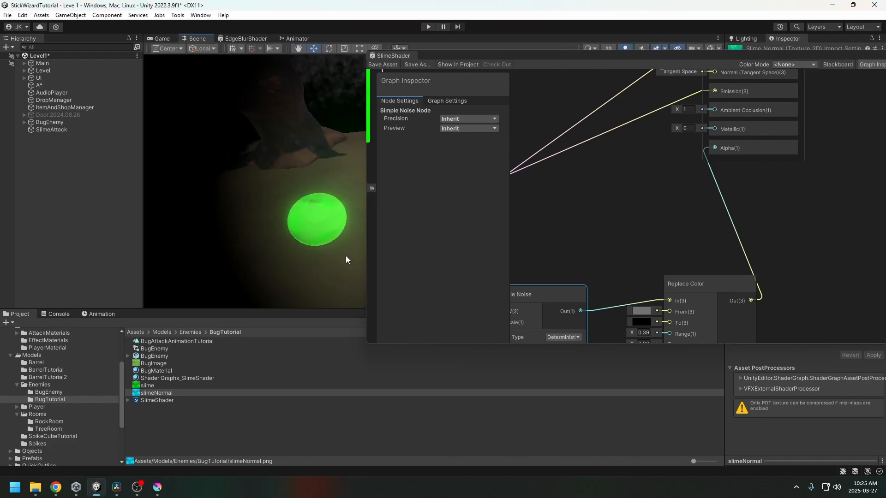
Remove the Power node's connection to the Fragment block's Emission input, save the shader and inspect the sphere.
middle_drag(637, 207, 662, 314)
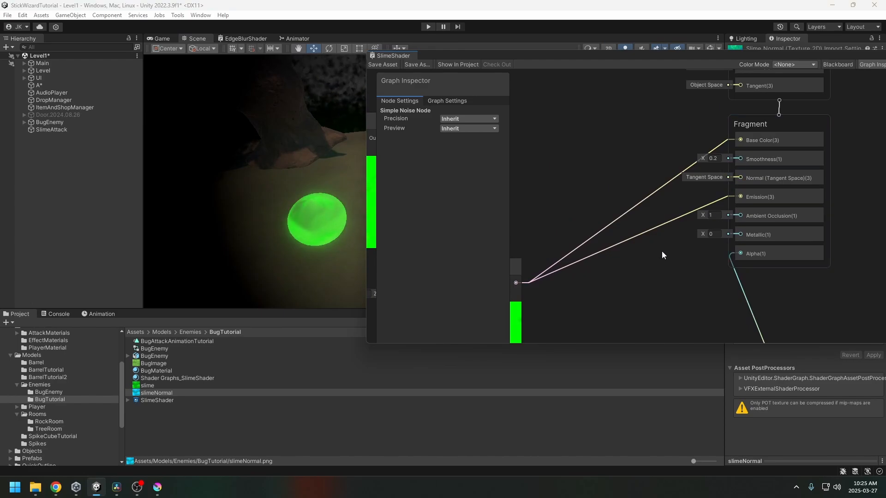
middle_drag(662, 251, 693, 243)
click(738, 195)
key(Delete)
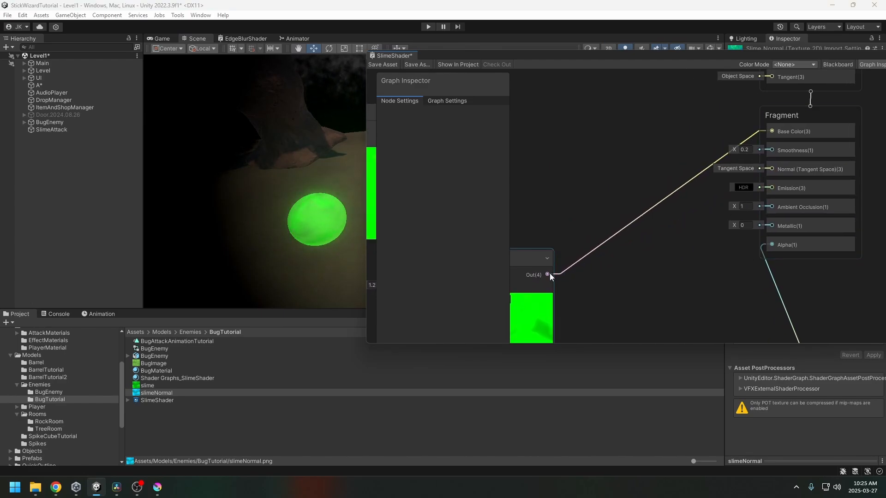
click(390, 65)
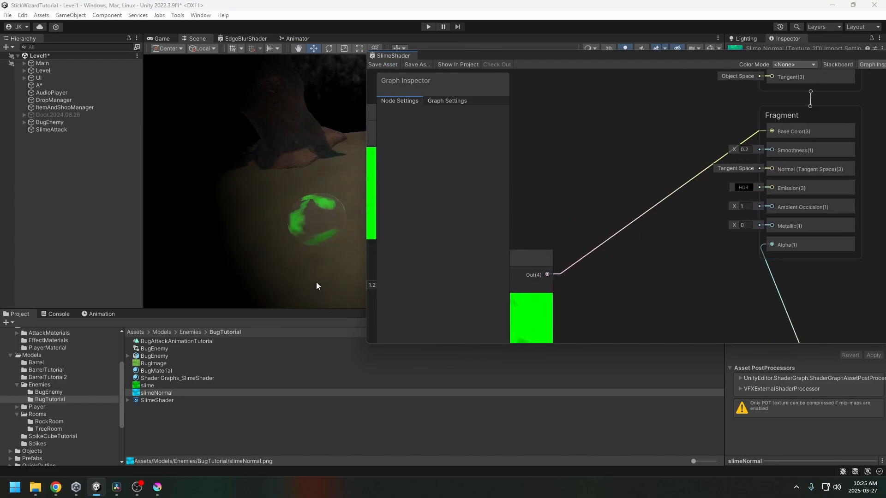
alt+drag(323, 265, 323, 285)
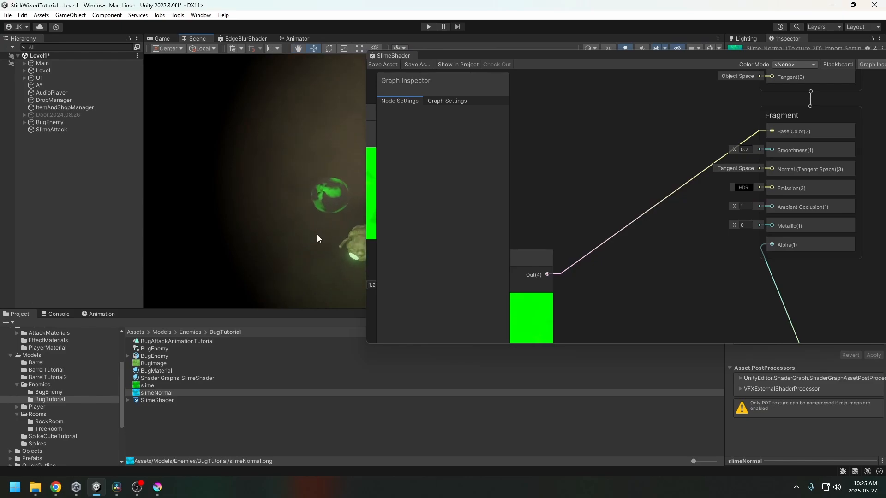
Set the Replace Color node's Range to about 0.12 and save the shader.
middle_drag(635, 305, 669, 192)
scroll(669, 272, down, 4)
scroll(685, 249, up, 1)
middle_drag(697, 266, 691, 215)
drag(697, 244, 697, 248)
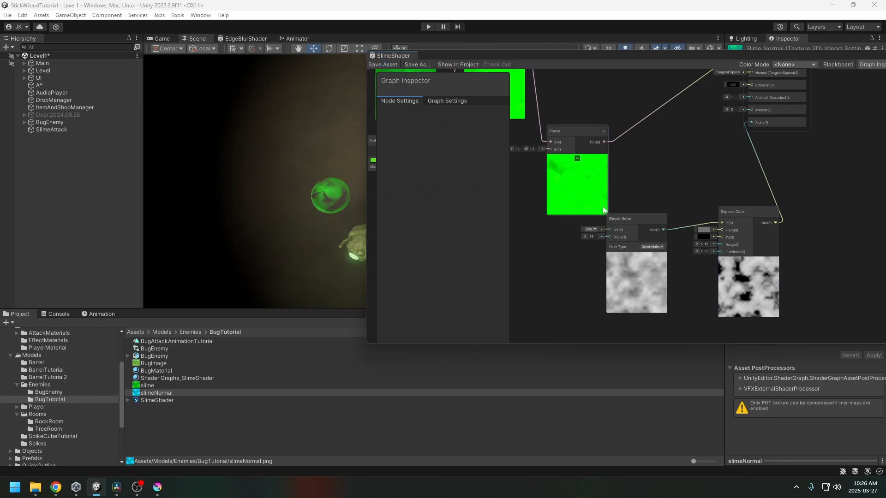
Connect the Tiling And Offset node's output to the Simple Noise node's UV input and save the shader.
middle_drag(659, 220, 724, 225)
drag(691, 225, 693, 239)
middle_drag(582, 230, 623, 242)
scroll(637, 166, down, 3)
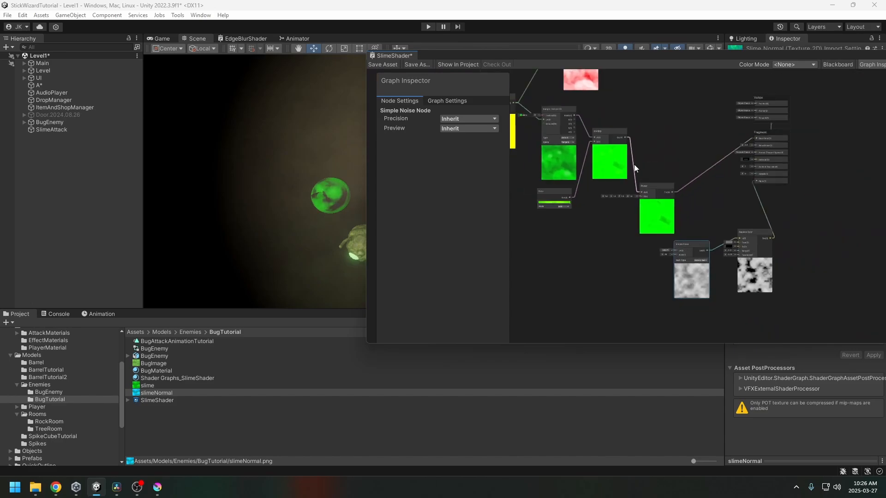
scroll(645, 219, down, 1)
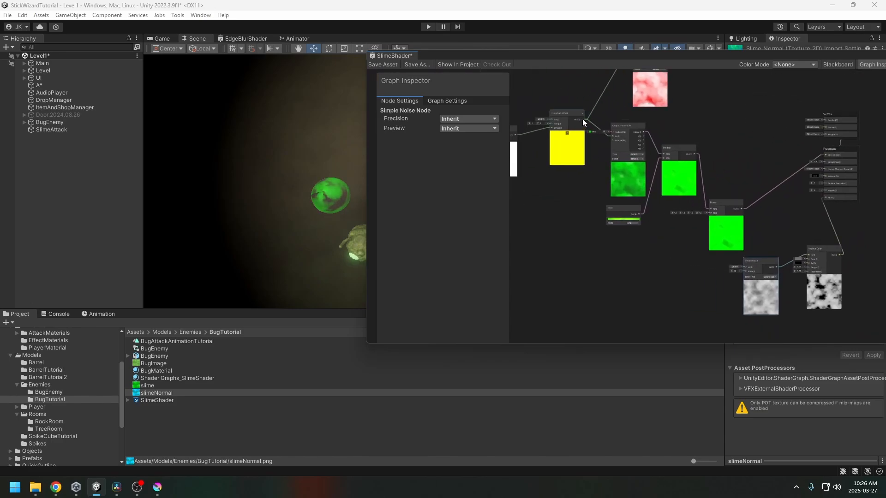
middle_drag(747, 277, 672, 296)
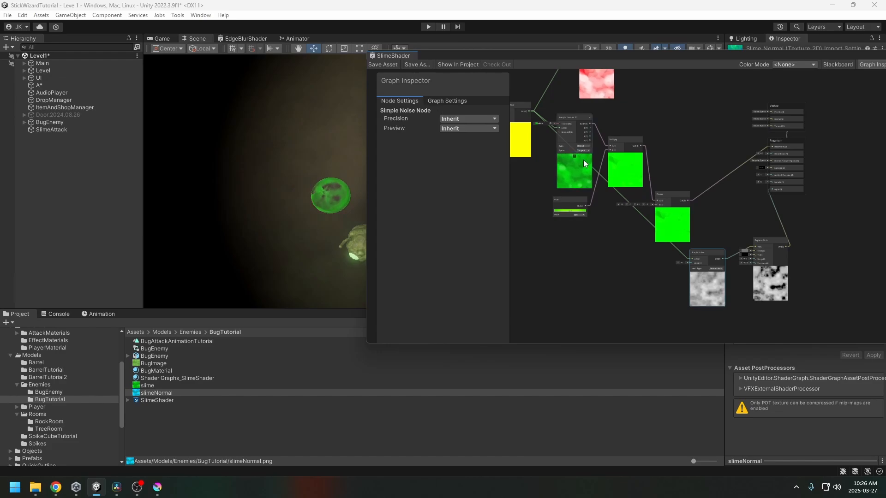
Set all four B components of the Power node to 4, save the shader and check the slime sphere in the scene.
scroll(569, 265, up, 5)
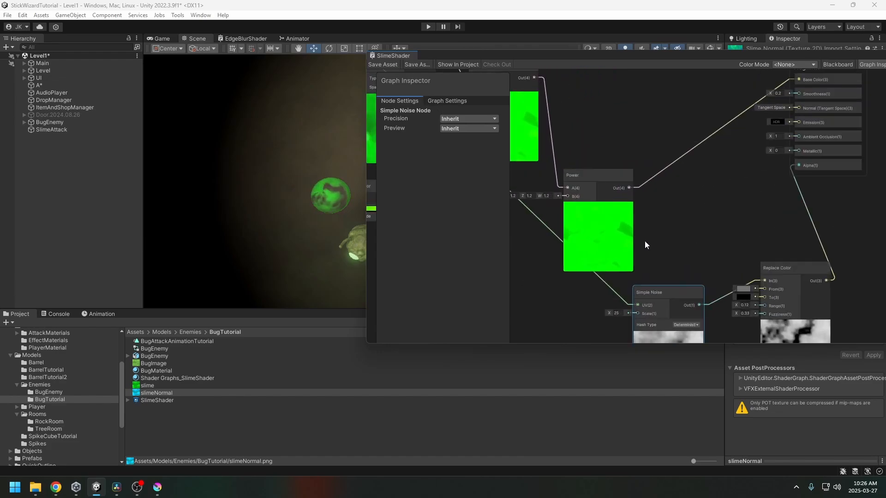
click(609, 249)
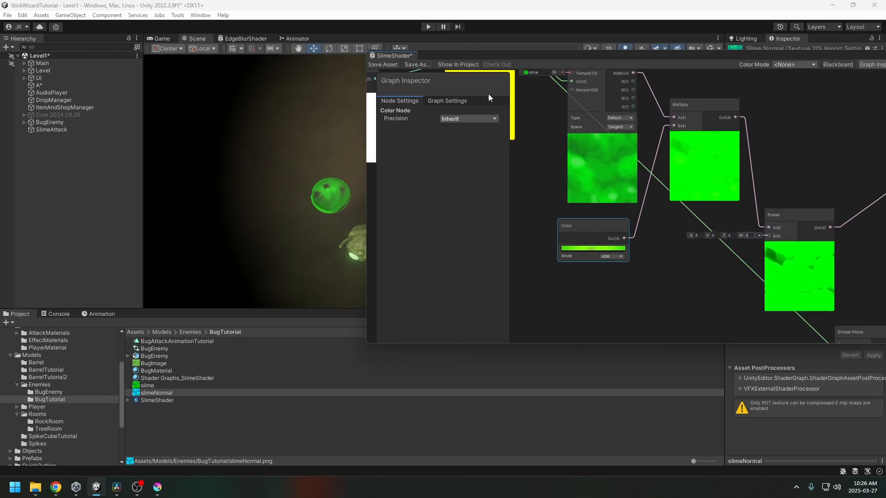
click(387, 67)
alt+drag(323, 194, 298, 228)
alt+drag(334, 189, 317, 220)
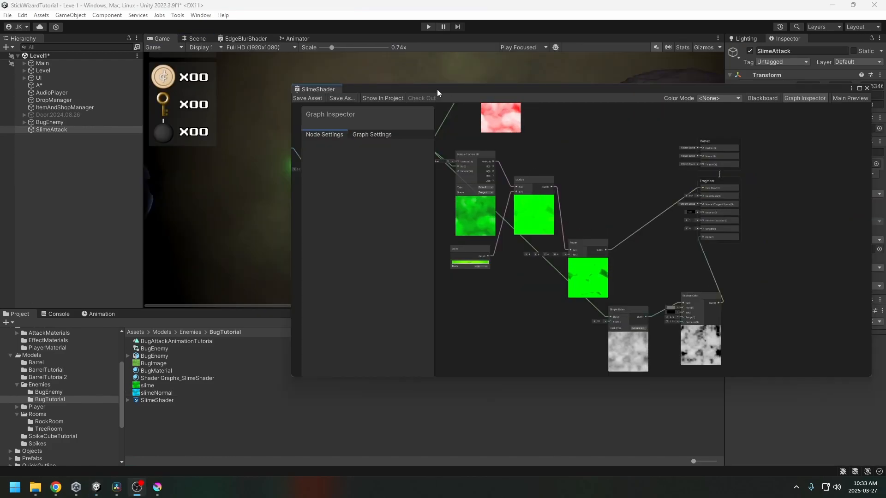
Dock the SlimeShader graph window beside the Animator view and inspect the slime sphere in the Game and Scene views.
drag(437, 89, 427, 92)
drag(318, 93, 328, 35)
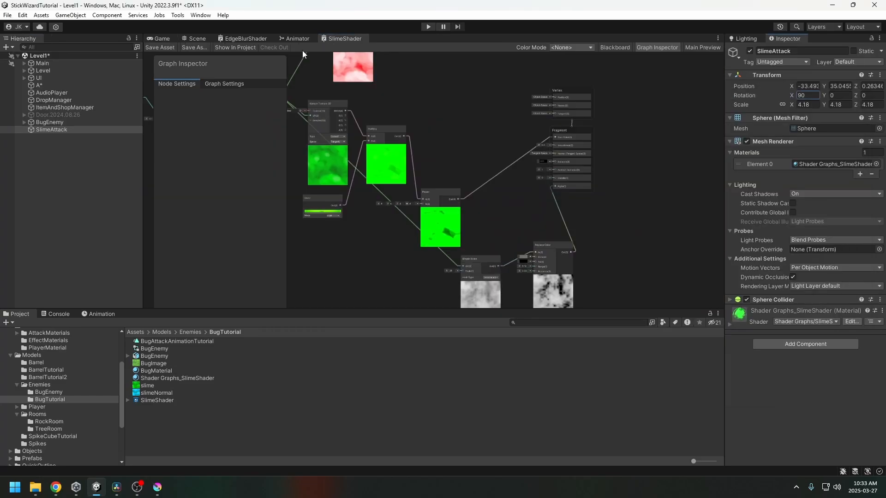
click(160, 38)
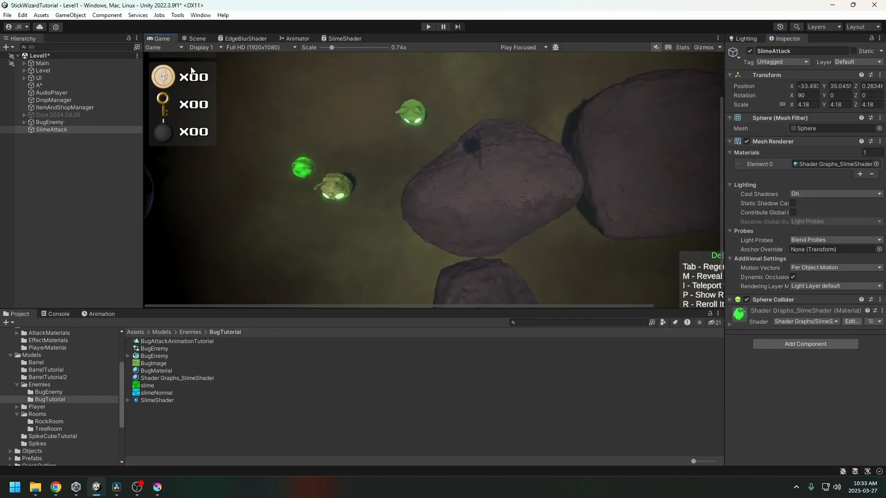
click(194, 39)
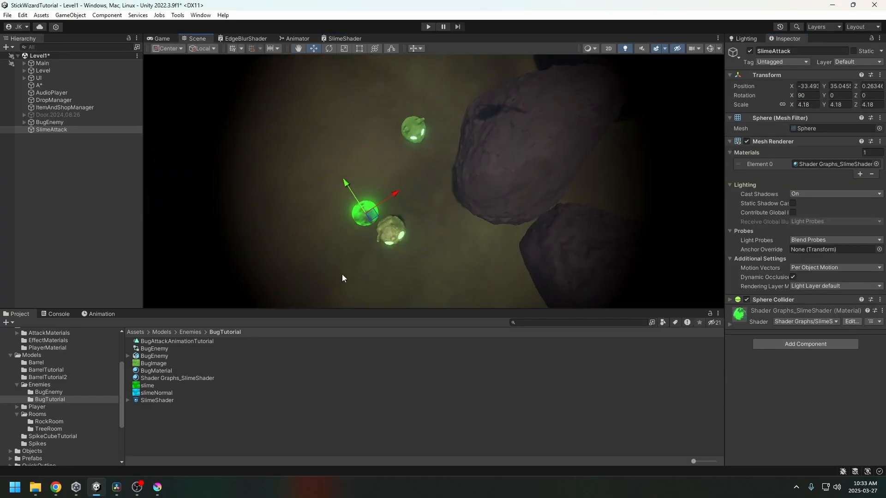
middle_drag(342, 278, 435, 170)
alt+drag(435, 170, 360, 97)
middle_drag(360, 97, 295, 111)
alt+drag(296, 110, 291, 134)
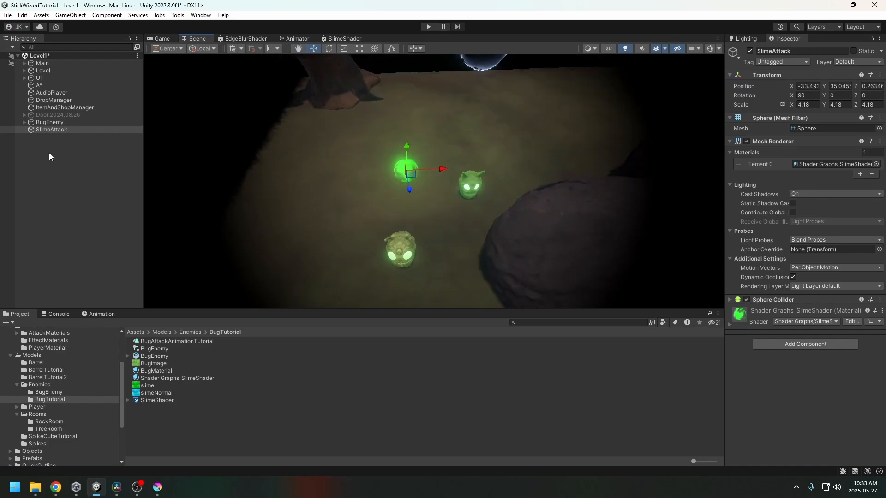
Create a Visual Effect Graph named SlimeVFXTutorial in the BugTutorial folder and add it to the scene as a child of SlimeAttack.
right_click(51, 131)
right_click(180, 432)
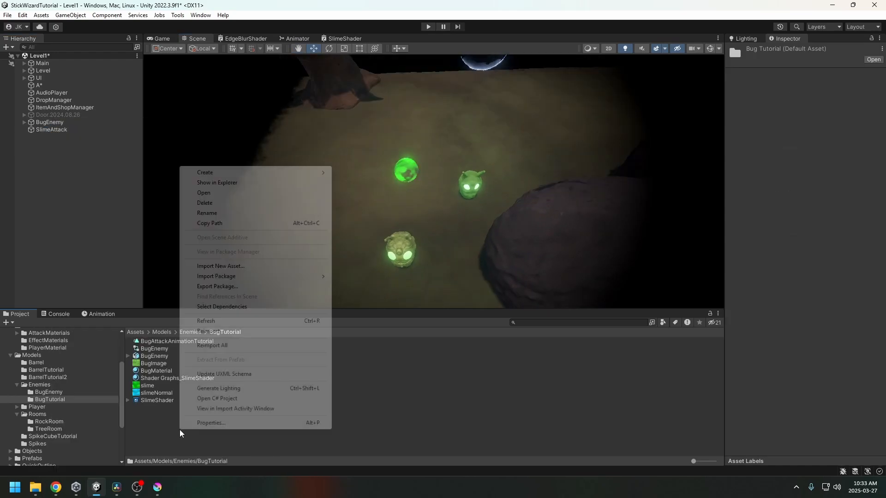
mouse_move(208, 173)
mouse_move(367, 402)
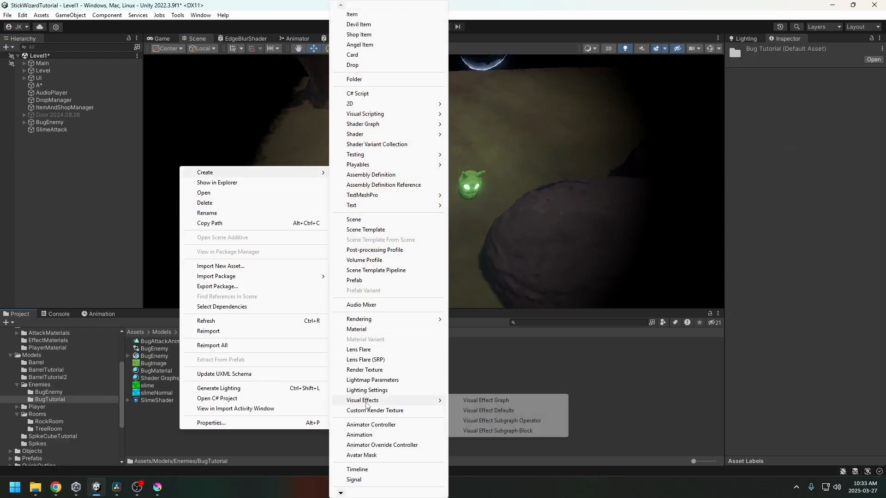
click(485, 400)
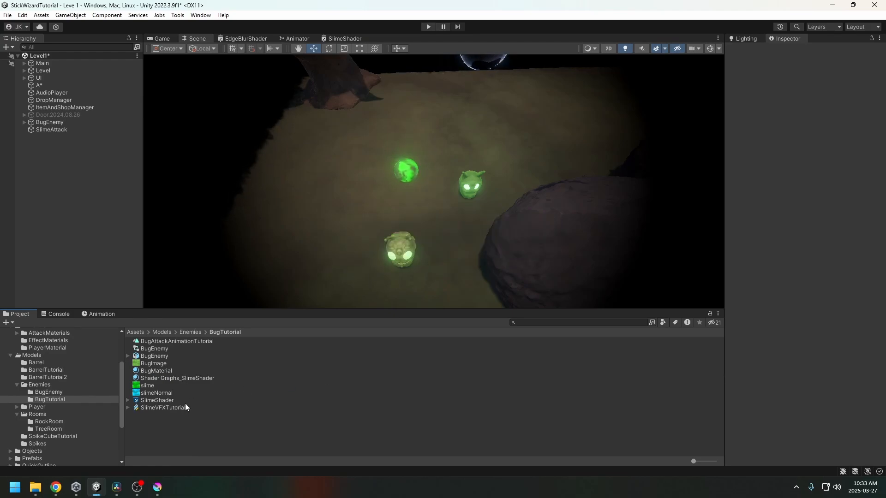
drag(56, 129, 54, 129)
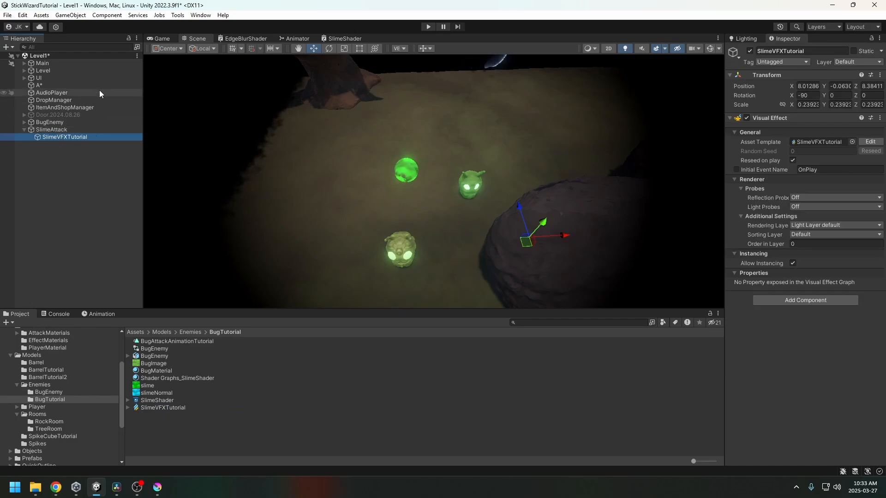
Search the Unity Registry packages for "visual" to check the Visual Effect Graph package.
click(200, 15)
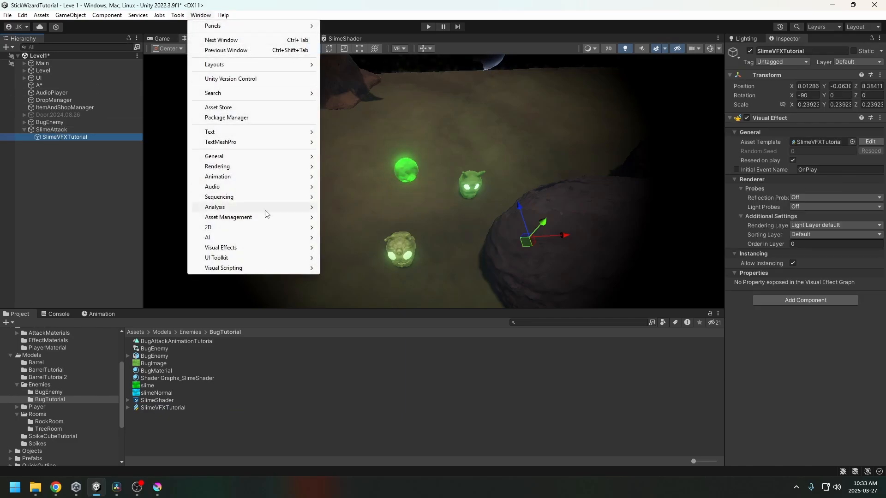
click(228, 118)
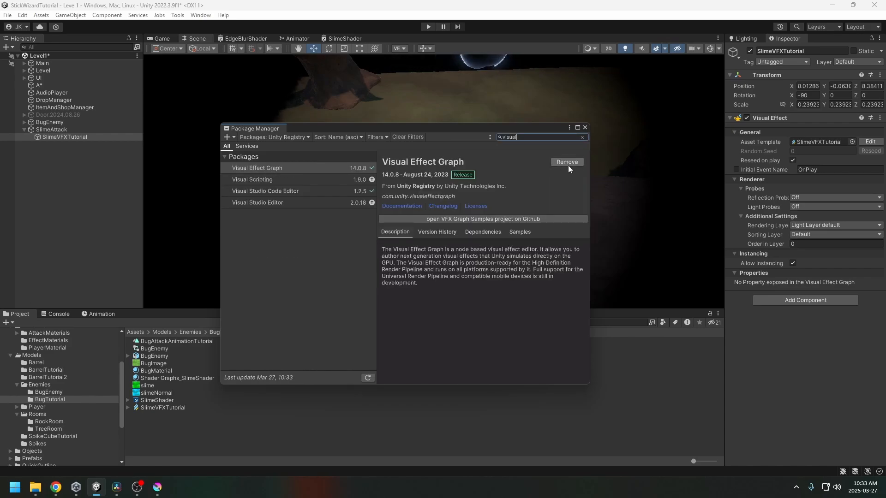
click(585, 128)
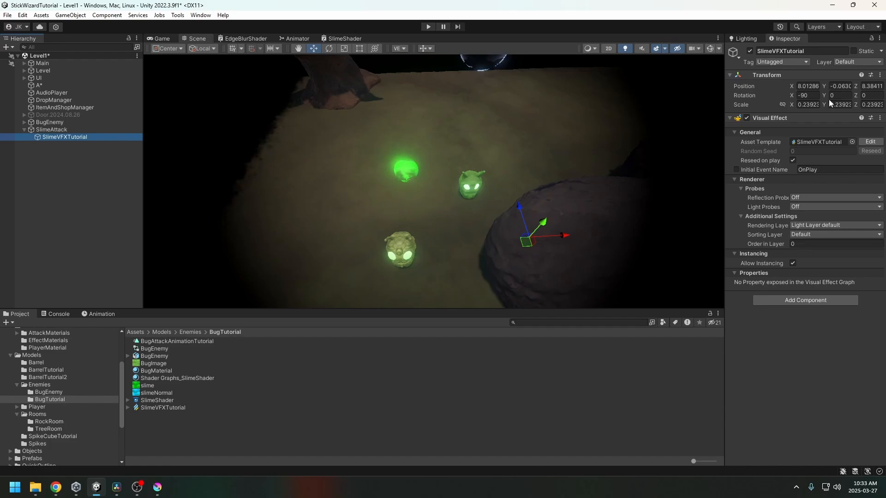
Reset the SlimeVFXTutorial object's transform and set its X rotation to -90.
click(880, 76)
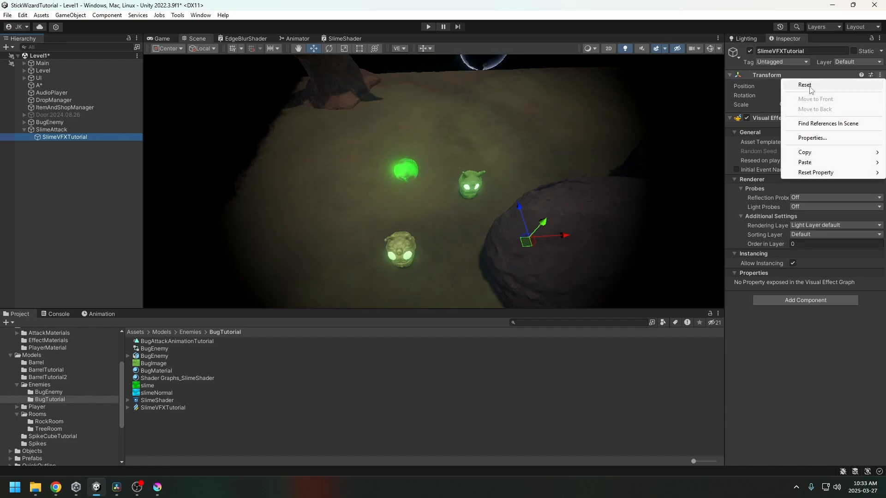
click(805, 86)
alt+drag(375, 215, 430, 171)
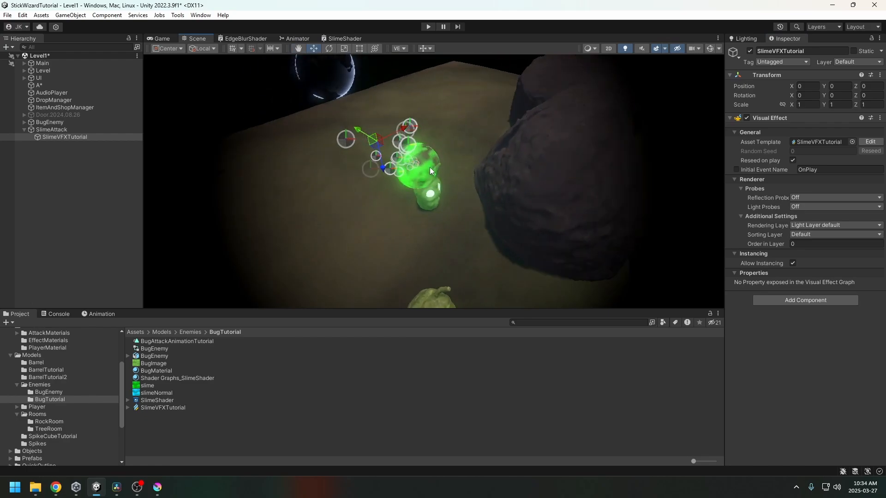
click(799, 96)
text(-90)
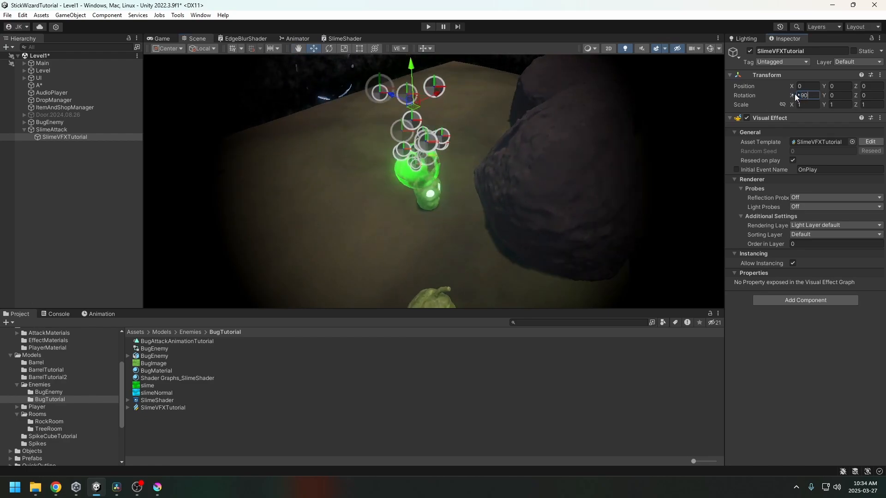
alt+drag(489, 145, 240, 139)
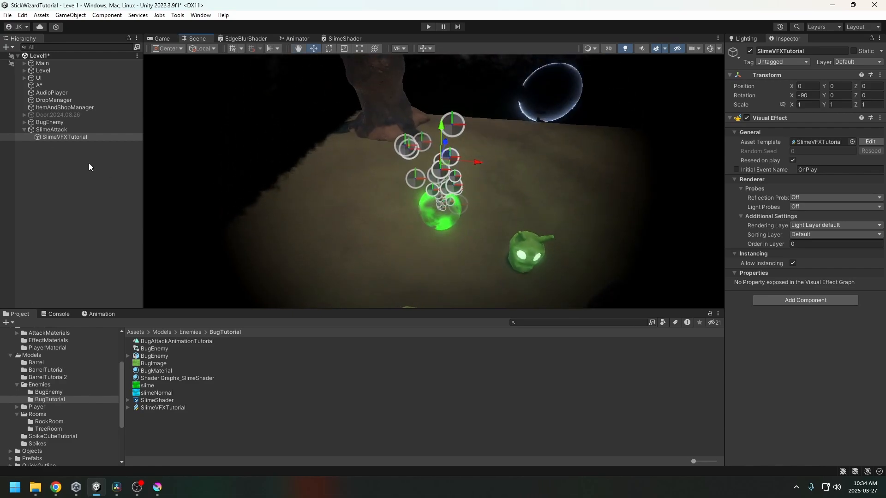
Open the SlimeVFXTutorial graph and place it as a resized floating window beside the Scene view of the slime.
alt+drag(445, 222, 483, 255)
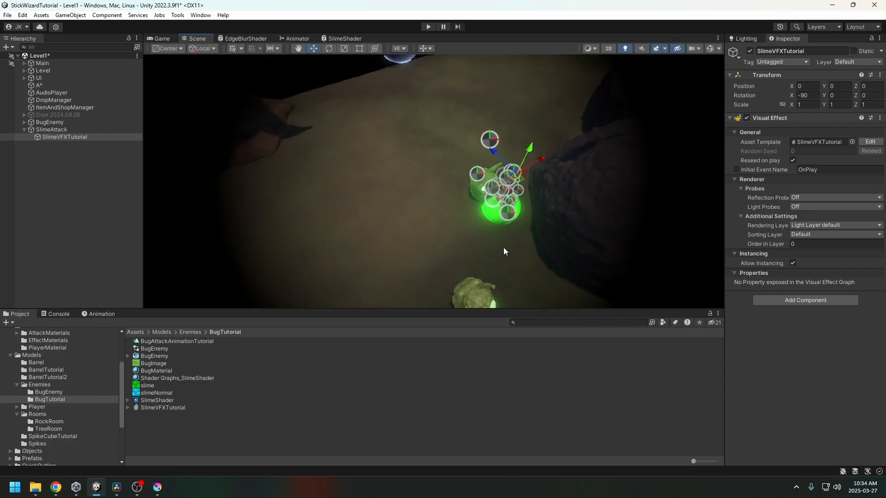
click(162, 408)
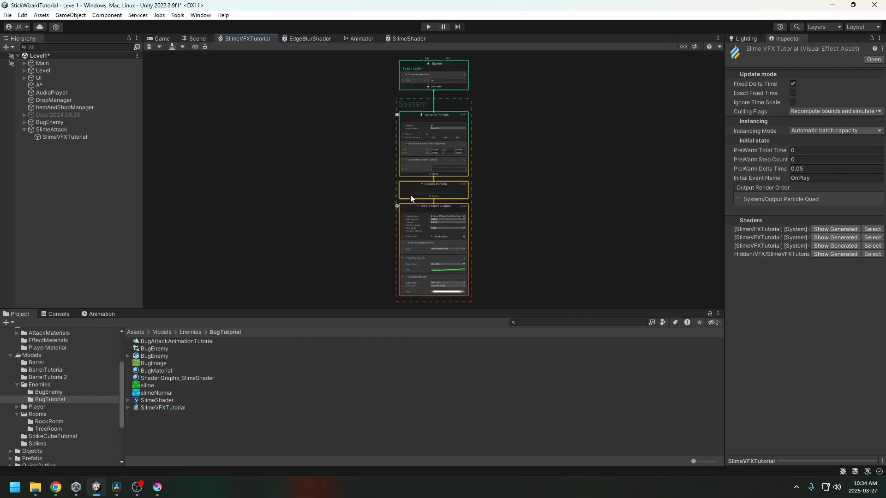
drag(252, 42, 530, 188)
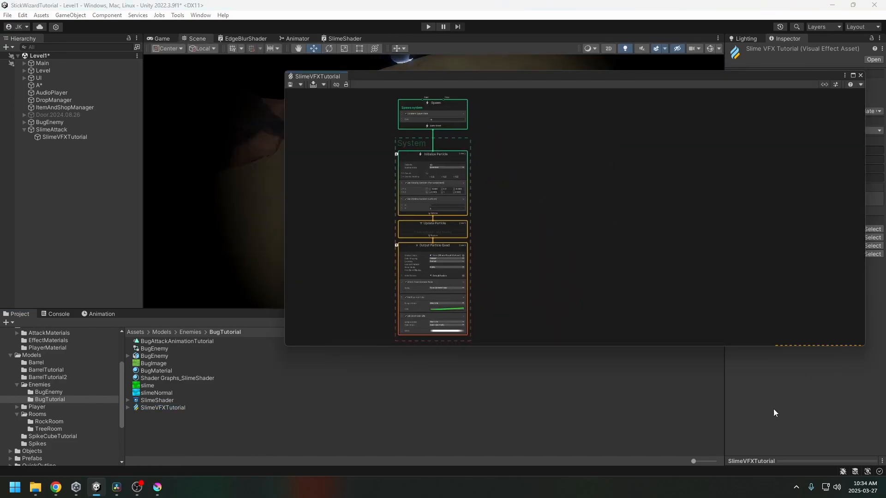
drag(866, 349, 654, 439)
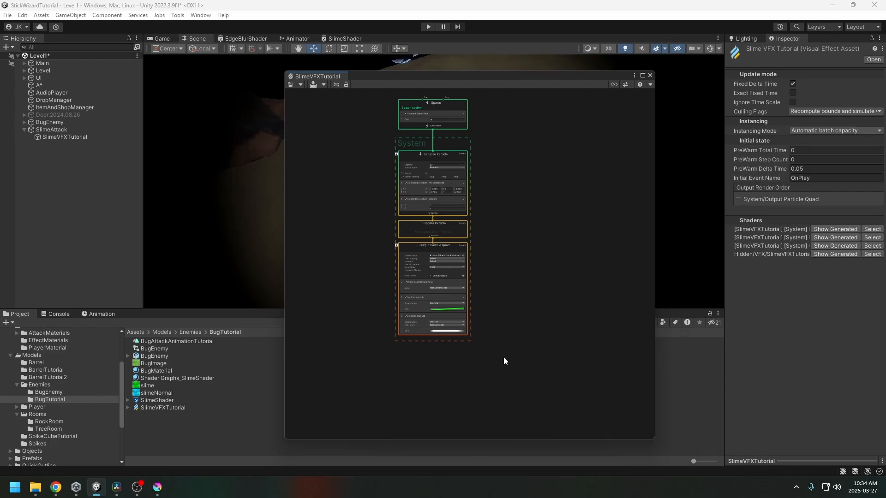
scroll(522, 372, up, 6)
drag(437, 76, 714, 59)
mouse_move(467, 184)
middle_down()
mouse_move(432, 186)
mouse_move(454, 187)
middle_up()
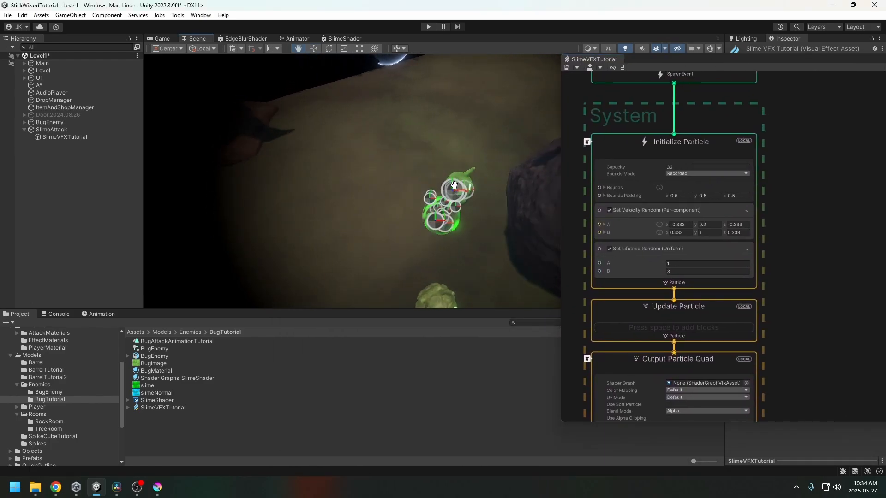
Set the Y value of velocity B to 3 in the Initialize Particle context's Set Velocity Random block.
mouse_move(760, 176)
middle_down()
mouse_move(738, 253)
mouse_move(747, 213)
middle_up()
middle_drag(749, 259, 759, 205)
click(692, 222)
middle_drag(692, 222, 684, 202)
middle_drag(752, 223, 751, 210)
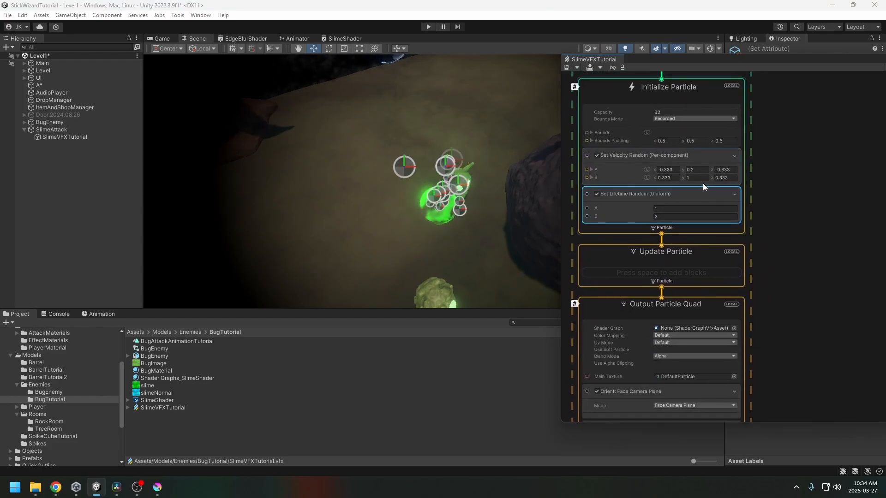
click(691, 176)
text(3)
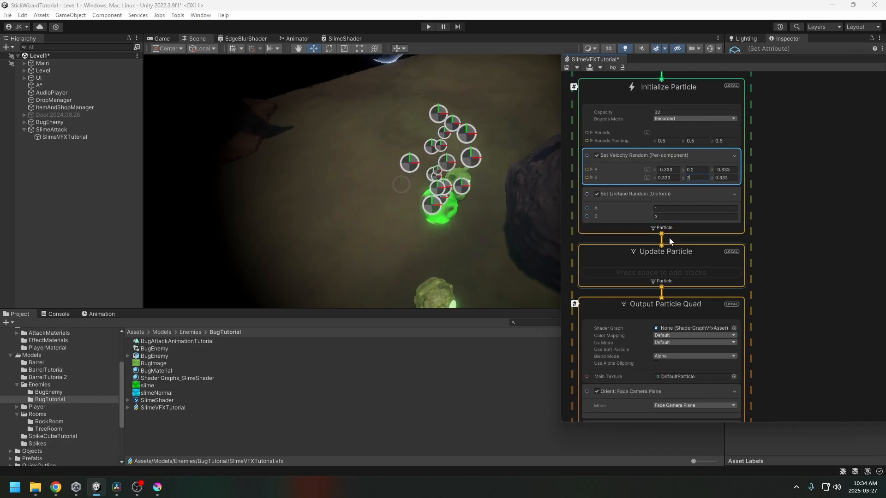
Add a Gravity block to the Update Particle context.
middle_drag(713, 254, 703, 224)
click(697, 224)
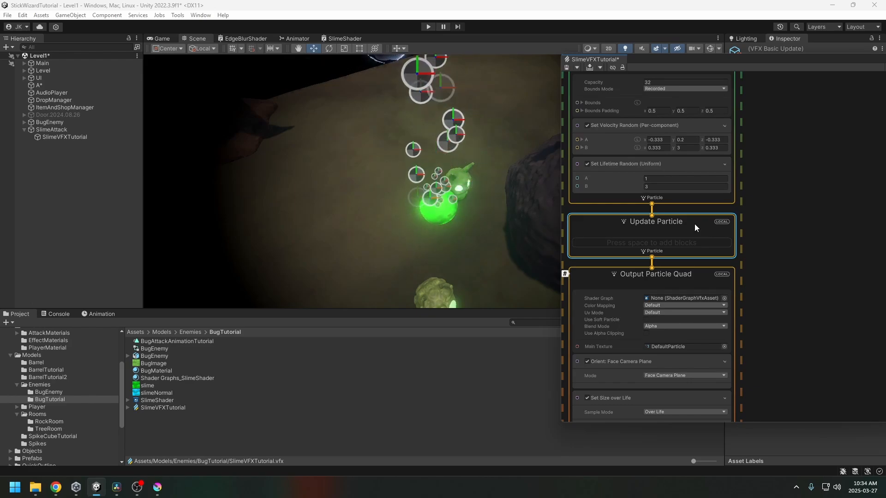
key(space)
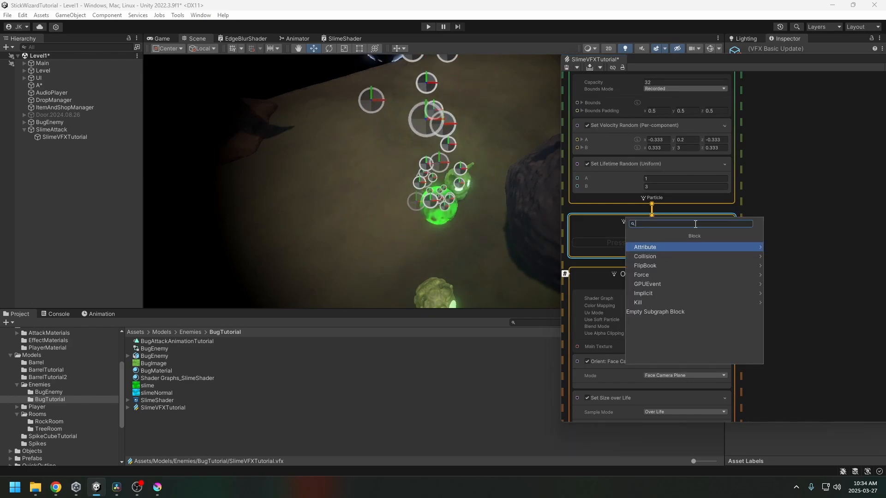
text(gravity)
key(Return)
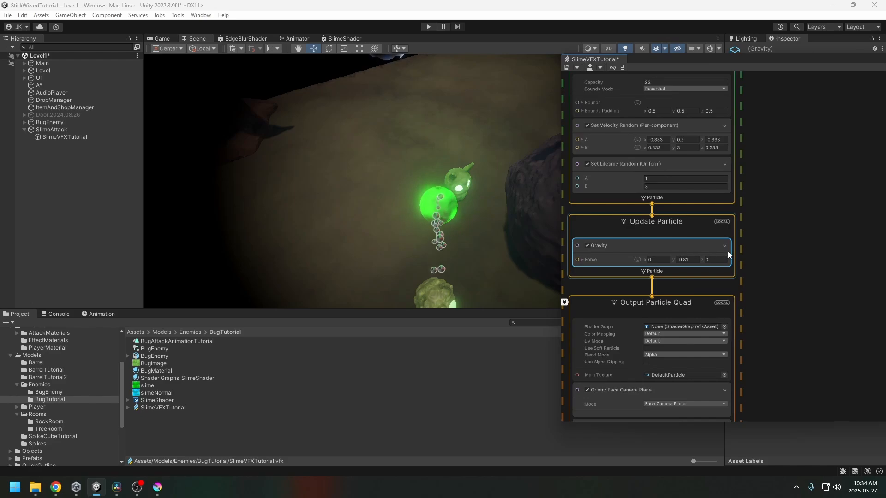
Add a Collide with Plane block below Gravity in the Update Particle context.
key(space)
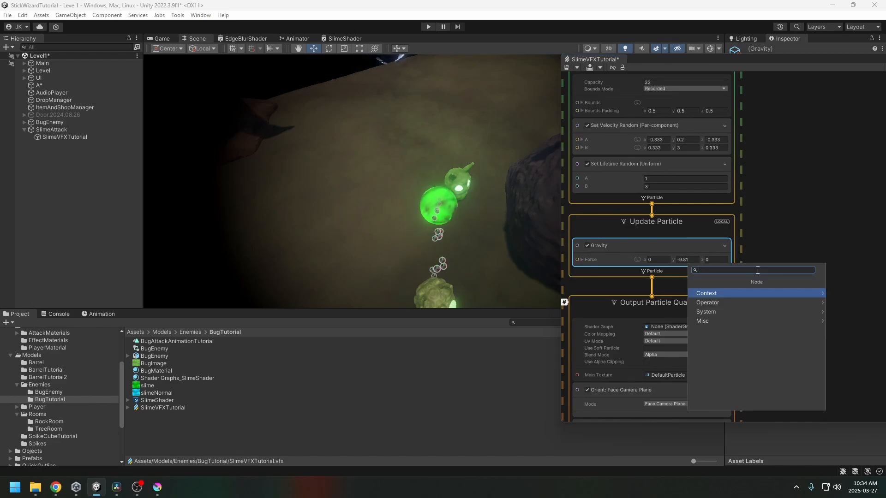
text(co)
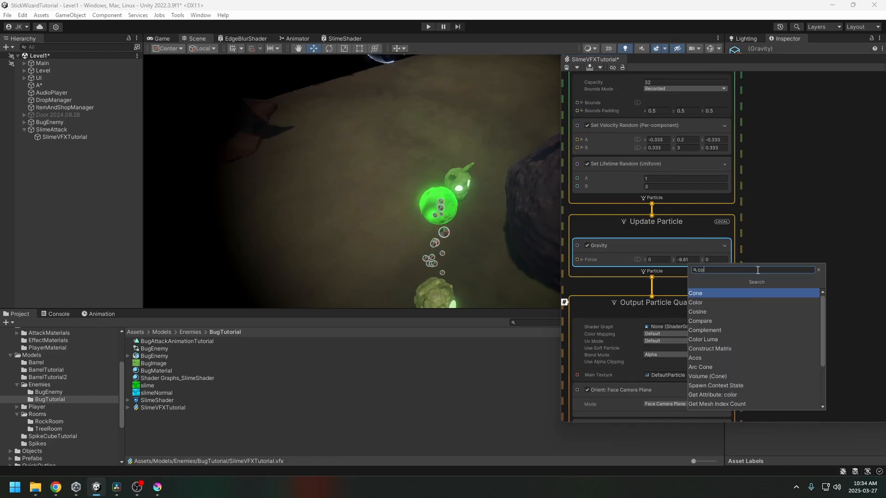
click(696, 234)
key(space)
text(c)
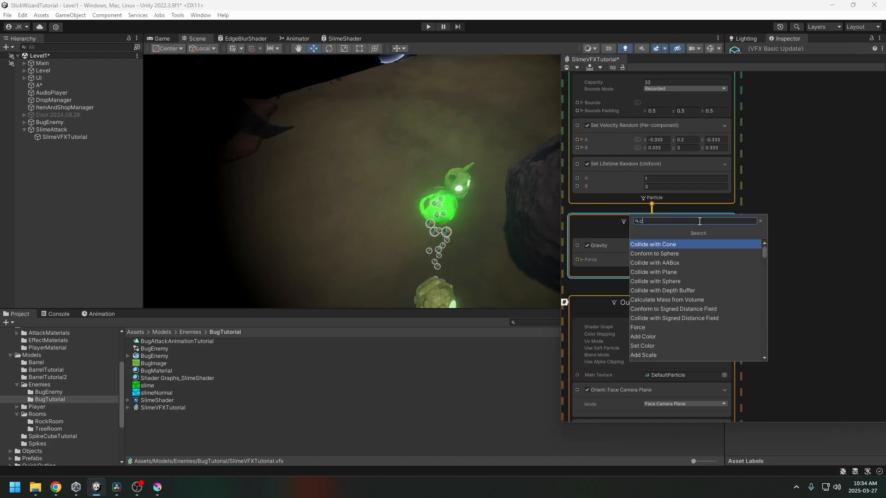
text(ol)
click(665, 263)
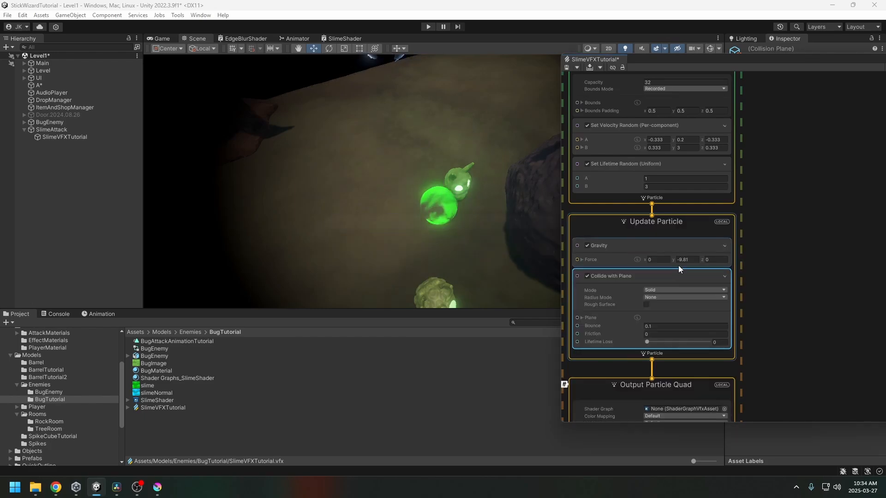
Lower the Collide with Plane block's plane position to Y -0.99 so it sits nearer the ground.
alt+drag(477, 260, 401, 159)
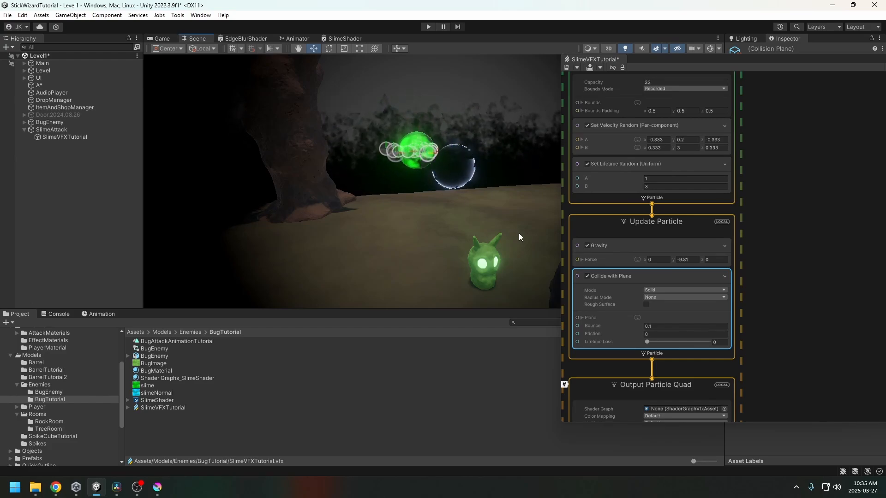
click(594, 317)
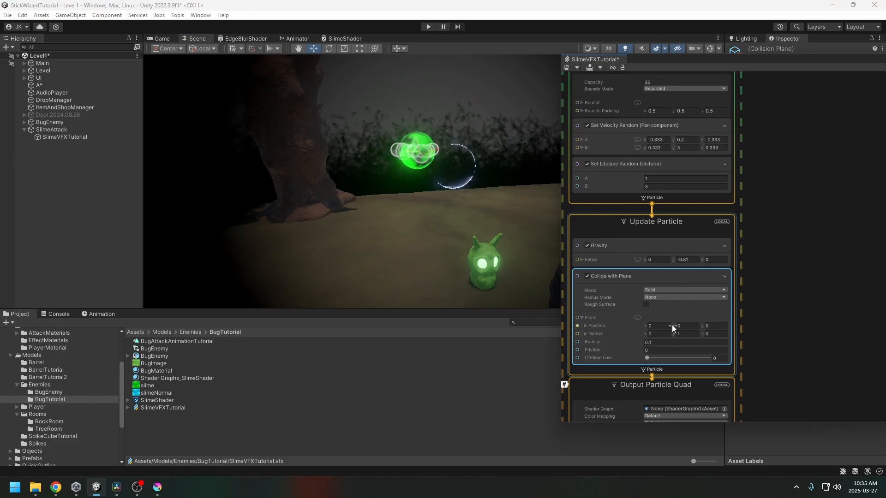
drag(672, 324, 658, 328)
right_drag(422, 225, 422, 288)
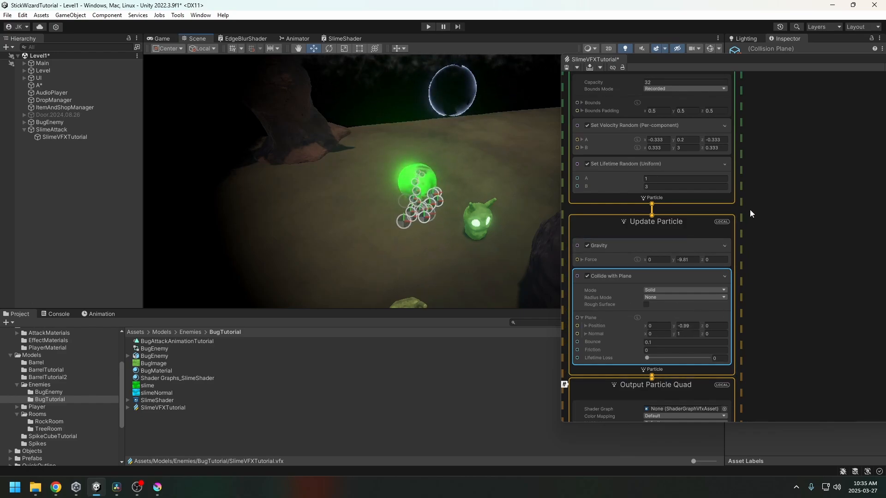
Try 15 for the Y value of velocity B in Set Velocity Random, and settle on 5.
middle_drag(682, 149, 694, 210)
click(694, 210)
text(15)
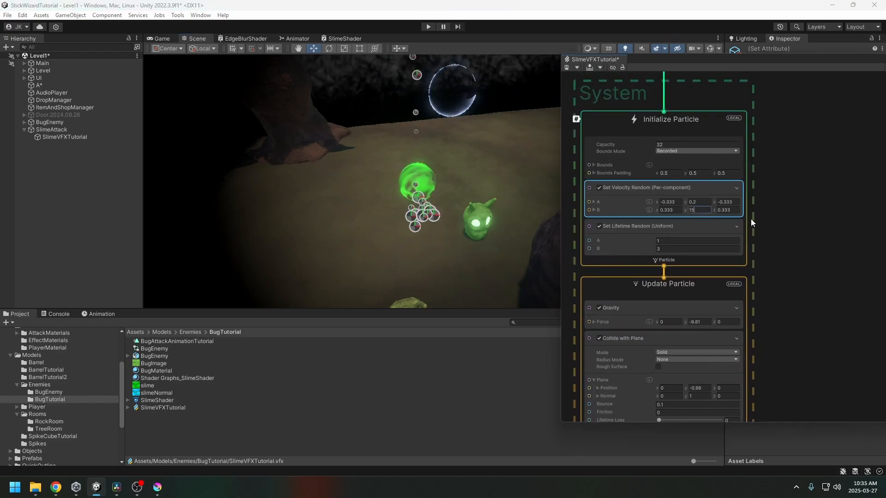
key(BackSpace)
key(BackSpace)
text(5)
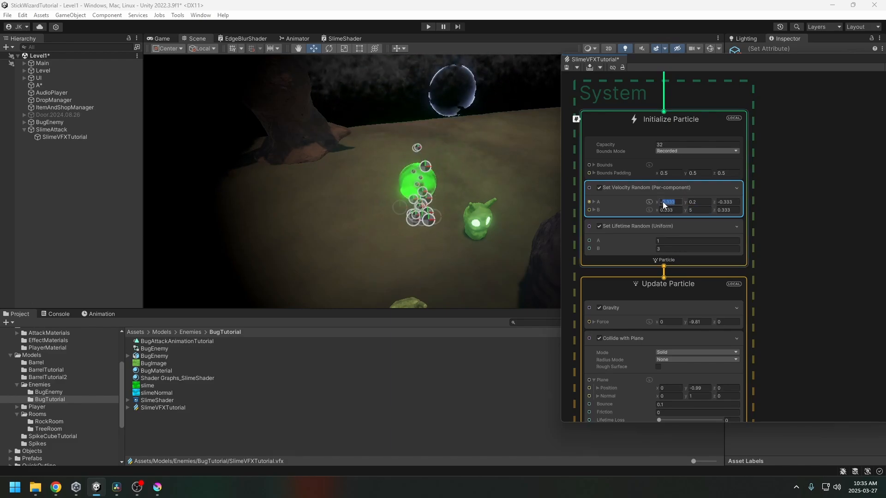
Set the random velocity's X and Z range to -3 for A and 3 for B.
text(3)
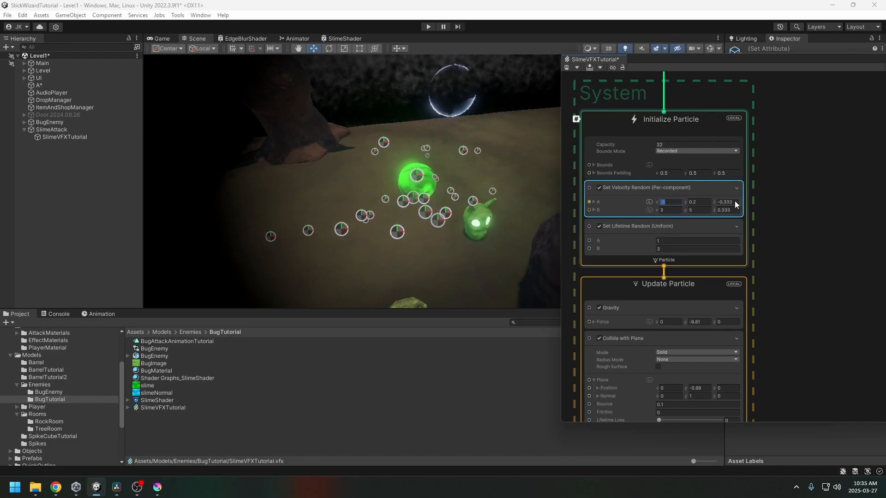
click(733, 202)
text(-3)
click(732, 210)
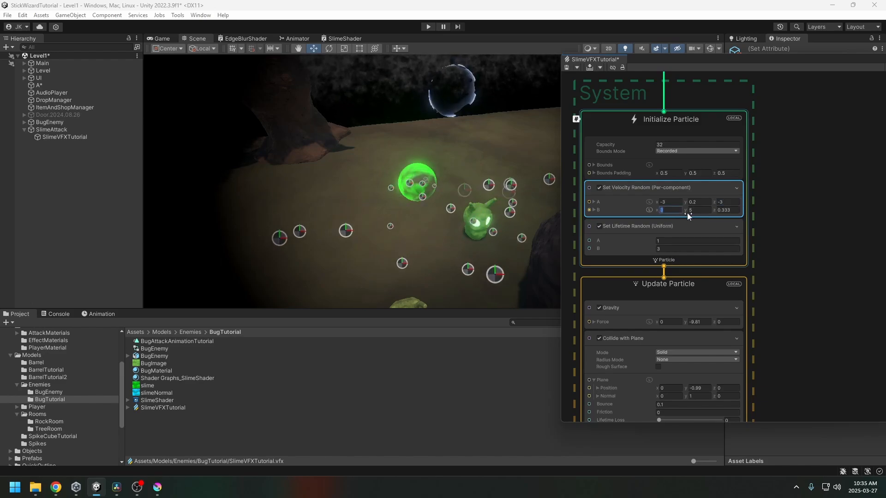
text(3)
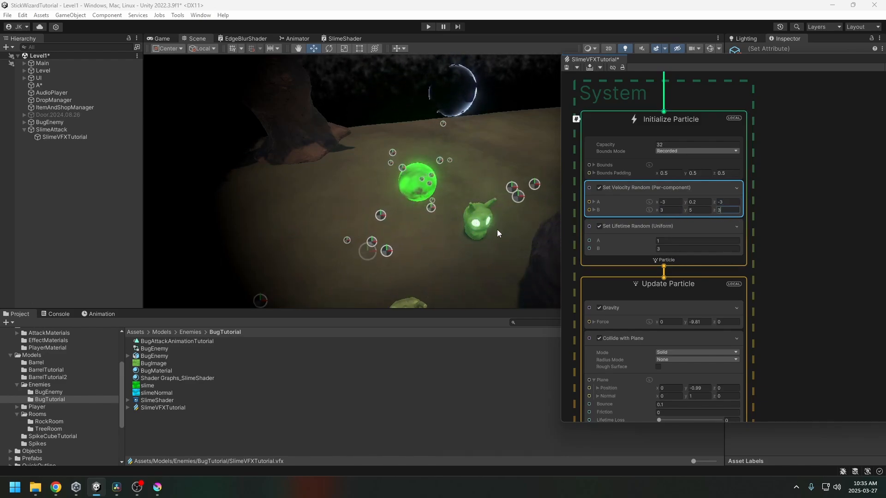
Set the Collide with Plane block's friction to 1 and check the particles from above in the scene.
alt+drag(497, 229, 466, 153)
middle_drag(677, 349, 684, 275)
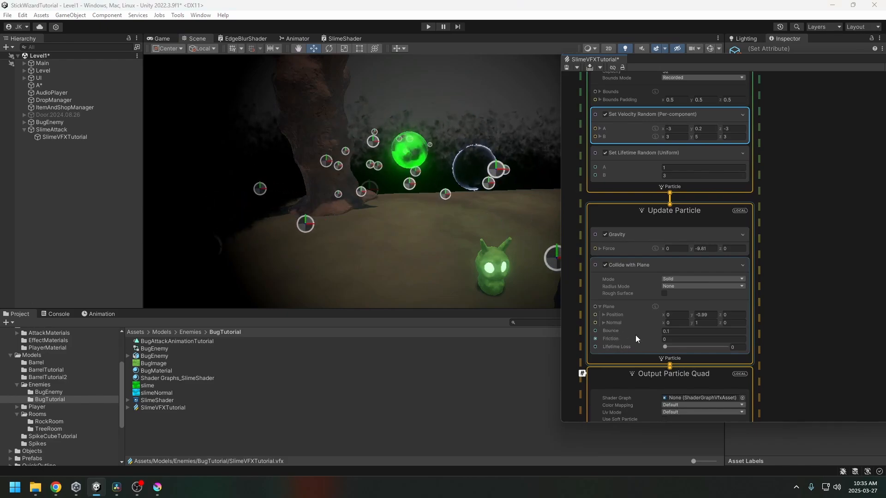
drag(677, 340, 648, 339)
text(1)
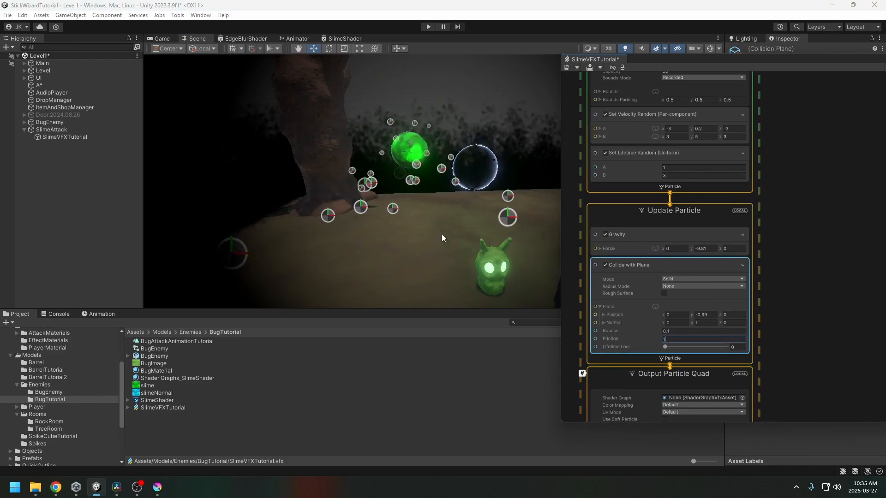
alt+drag(431, 213, 415, 194)
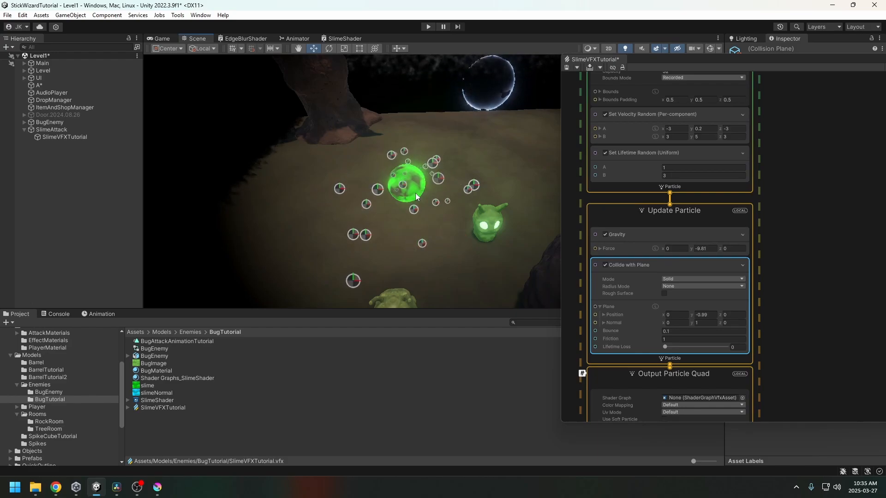
Enable Support VFX Graph and disable Preserve Specular Lighting in SlimeShader's graph settings, and save the shader asset.
scroll(759, 324, down, 5)
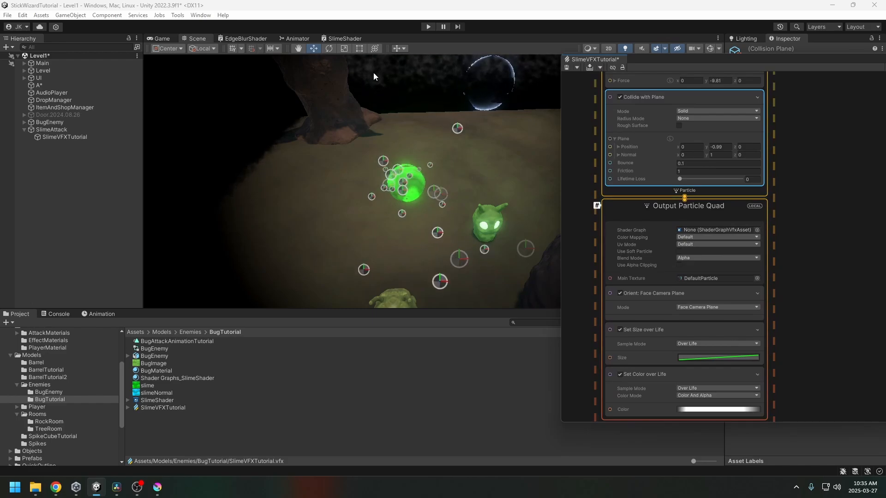
click(346, 39)
click(223, 83)
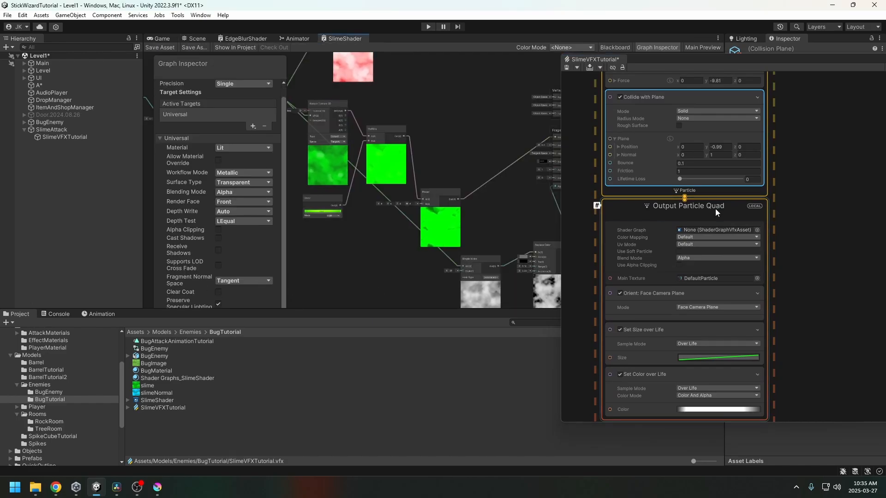
drag(382, 309, 382, 346)
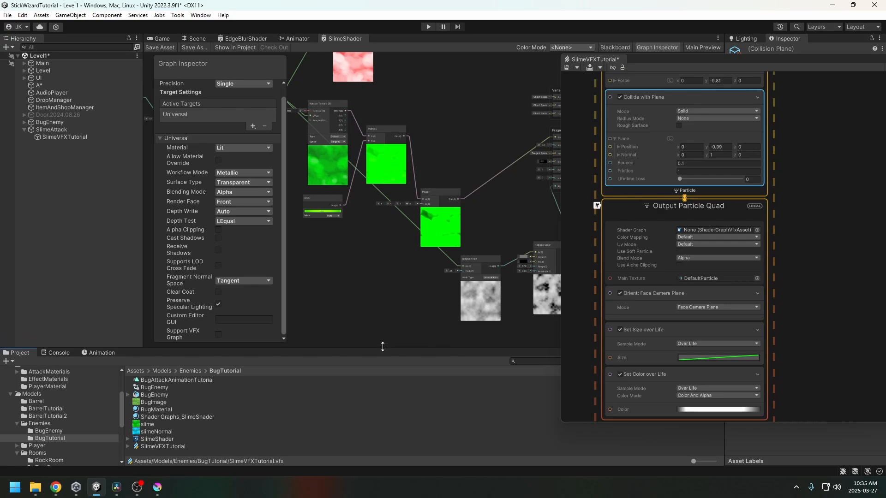
click(218, 335)
click(218, 305)
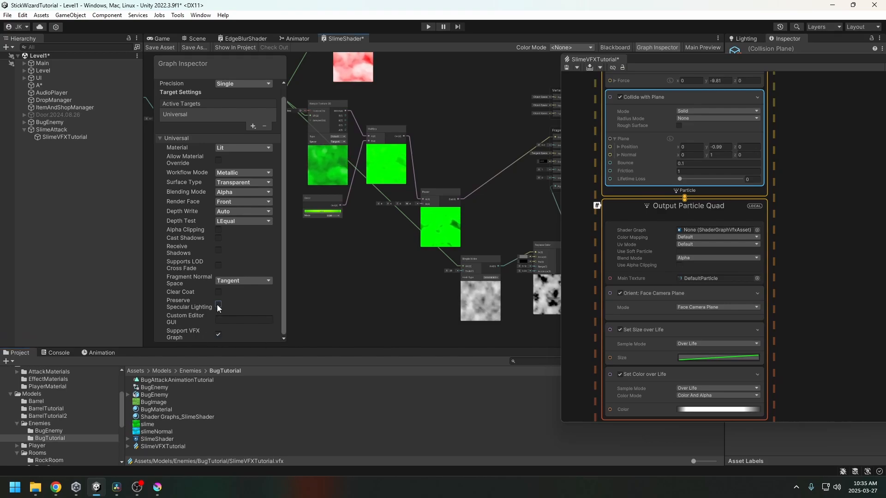
click(160, 48)
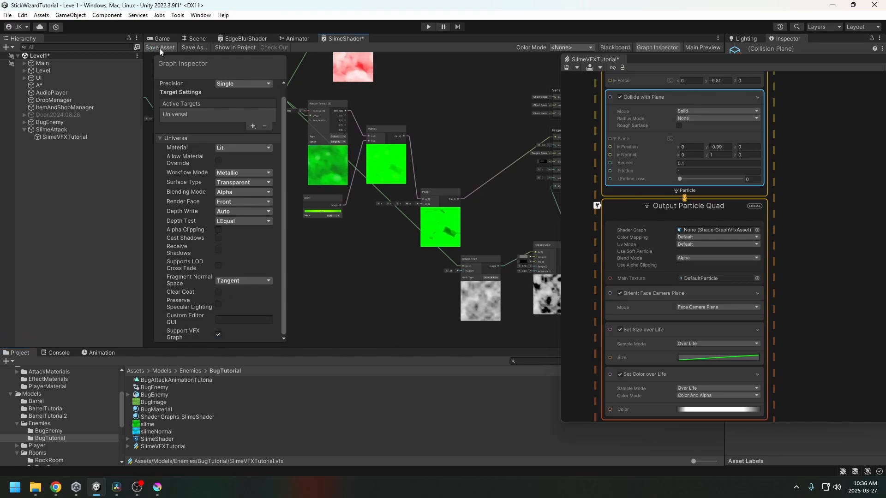
Assign the BugTutorial folder's SlimeShader as the Output Particle Quad's shader graph and view the particles in the Game view.
click(162, 38)
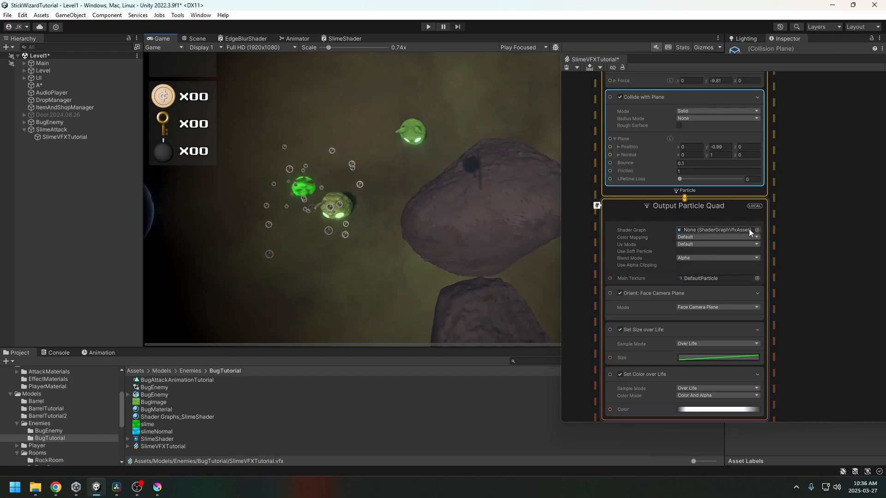
click(725, 214)
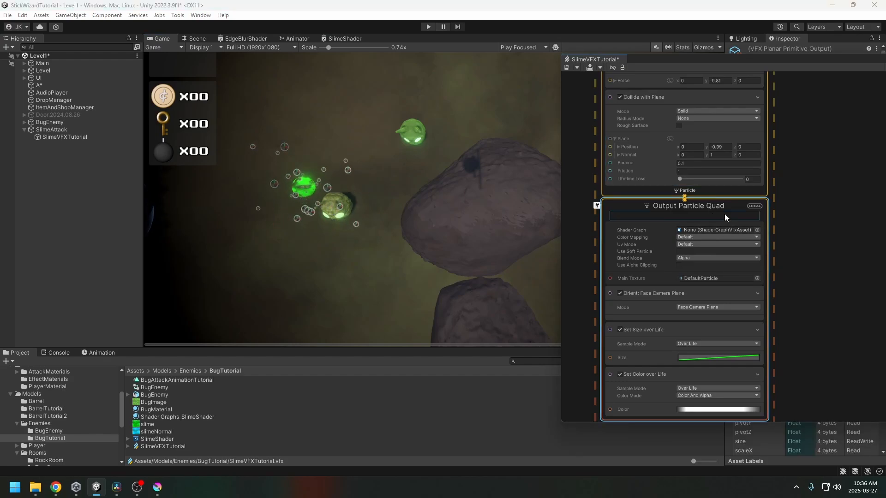
click(756, 230)
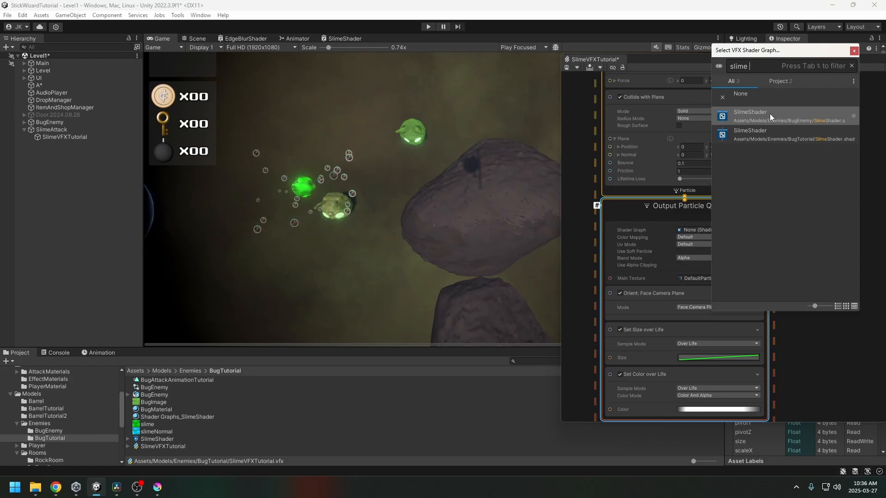
click(797, 139)
click(790, 138)
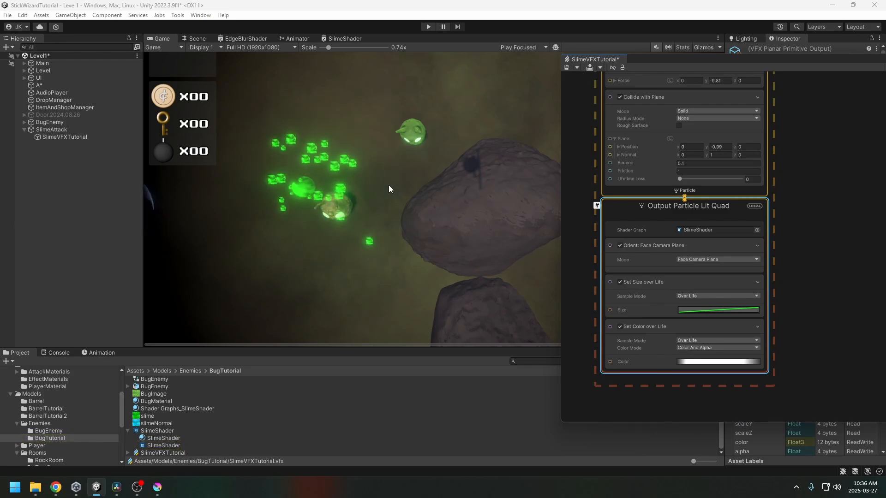
scroll(388, 189, up, 2)
scroll(389, 199, down, 1)
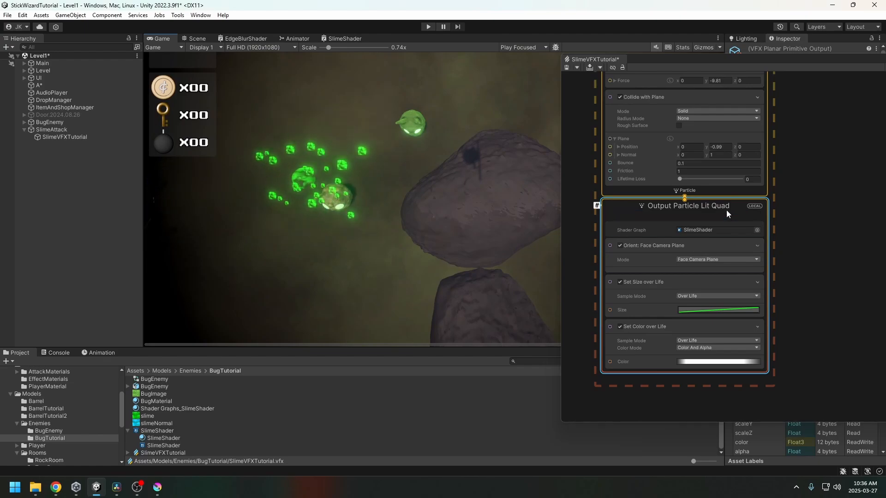
Replace the Output Particle Lit Quad with an Output Particle URP Lit Mesh linked to Update Particle.
scroll(784, 264, down, 4)
key(Delete)
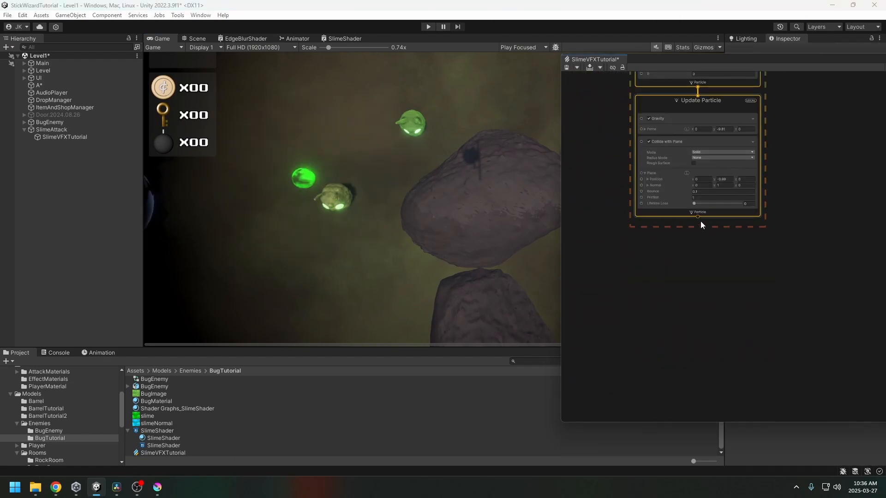
drag(698, 216, 697, 244)
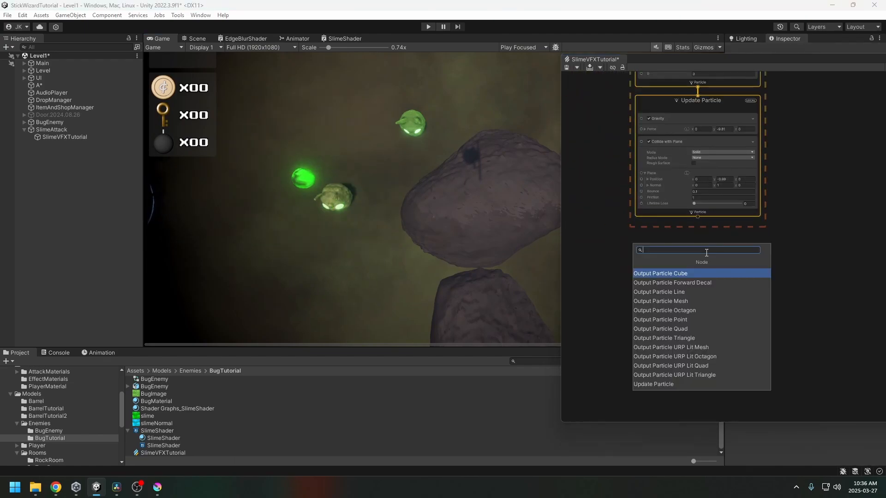
click(676, 348)
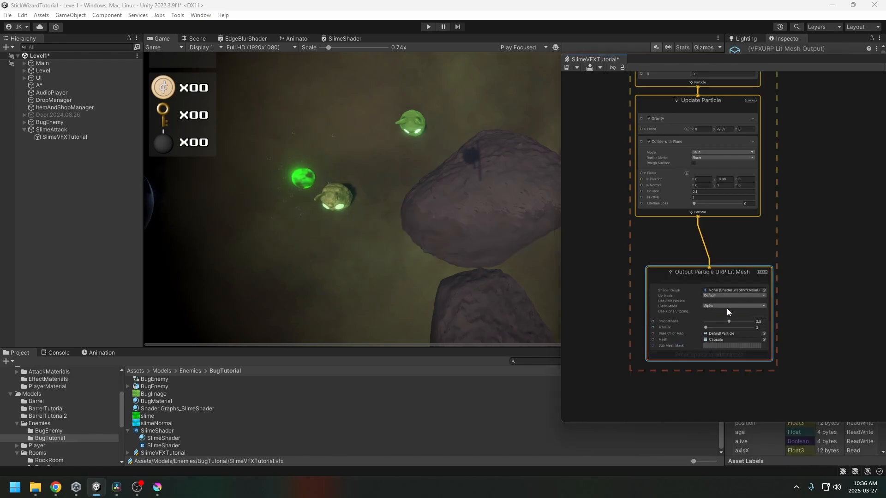
Set the mesh output's Mesh to Unity's built-in Sphere.
click(763, 340)
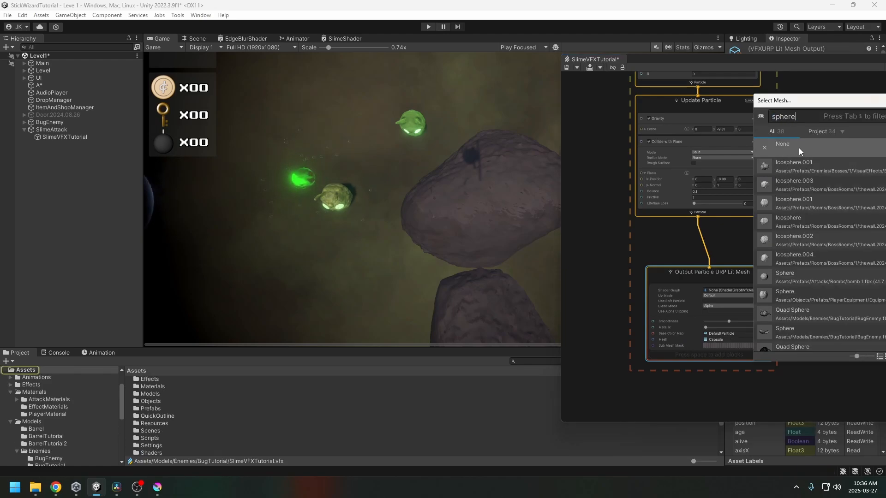
scroll(743, 226, down, 5)
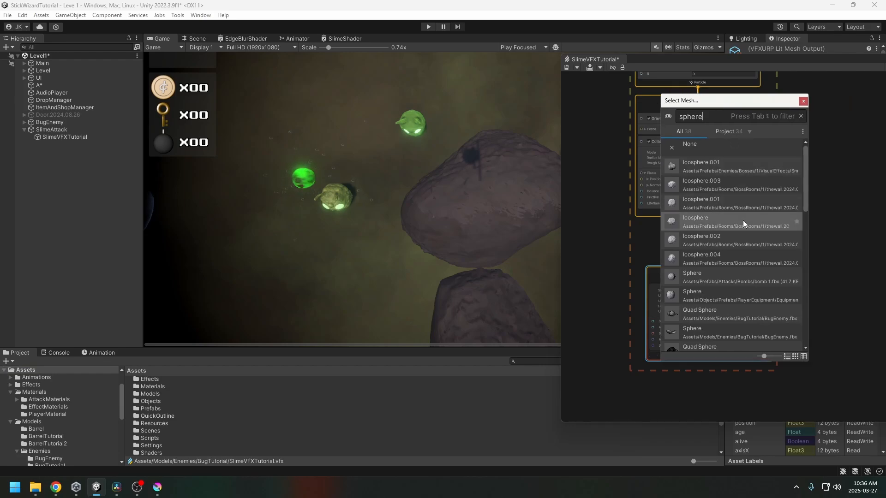
scroll(741, 232, down, 10)
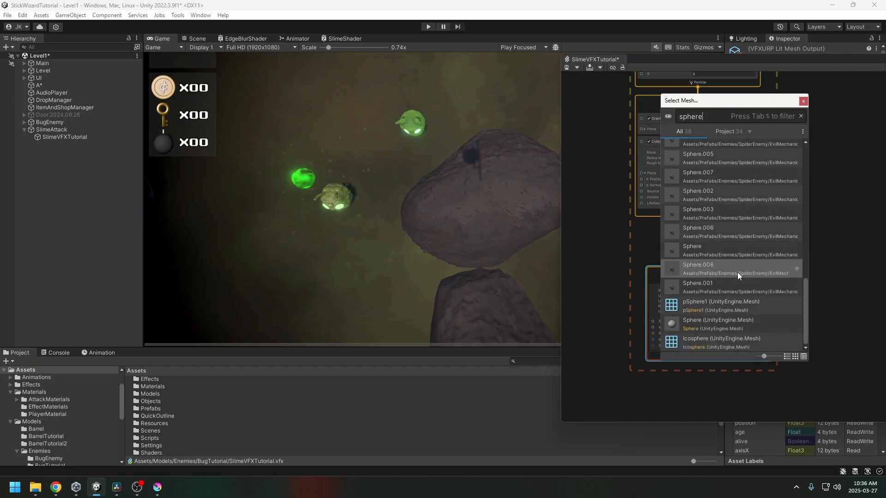
double_click(723, 323)
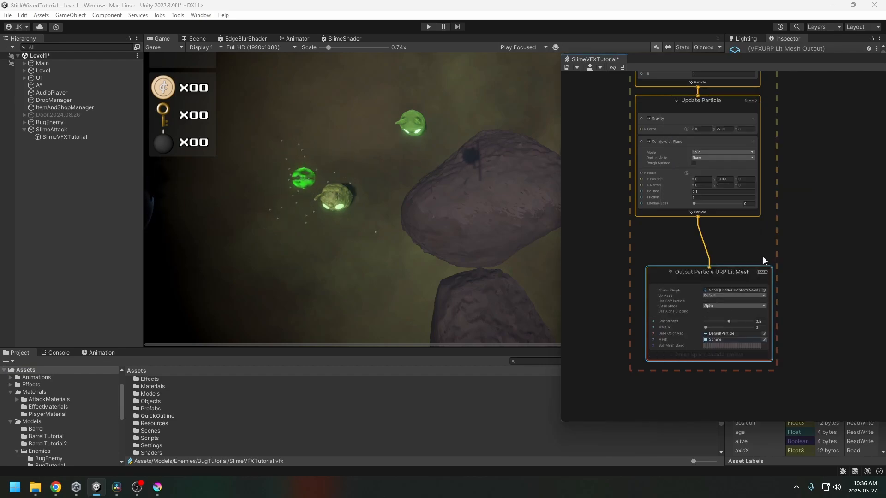
Assign the BugTutorial folder's SlimeShader as the mesh output's shader graph and view the particles in the Game view.
middle_drag(801, 286, 786, 256)
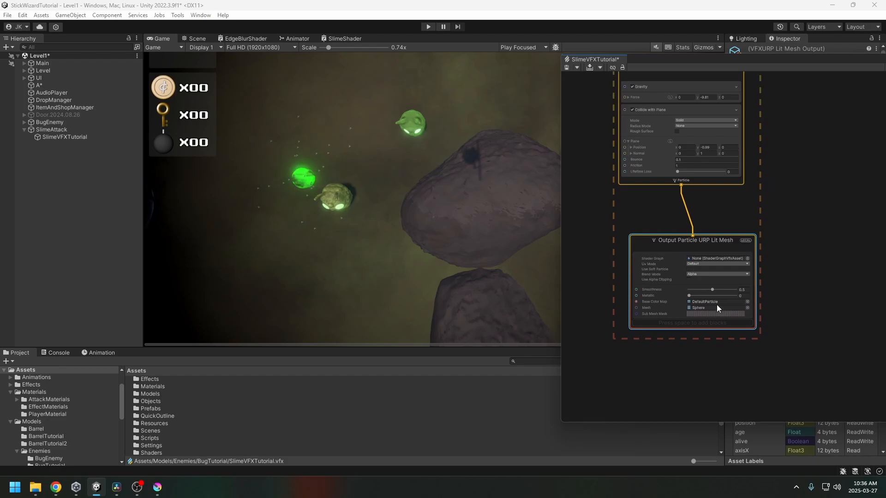
click(747, 259)
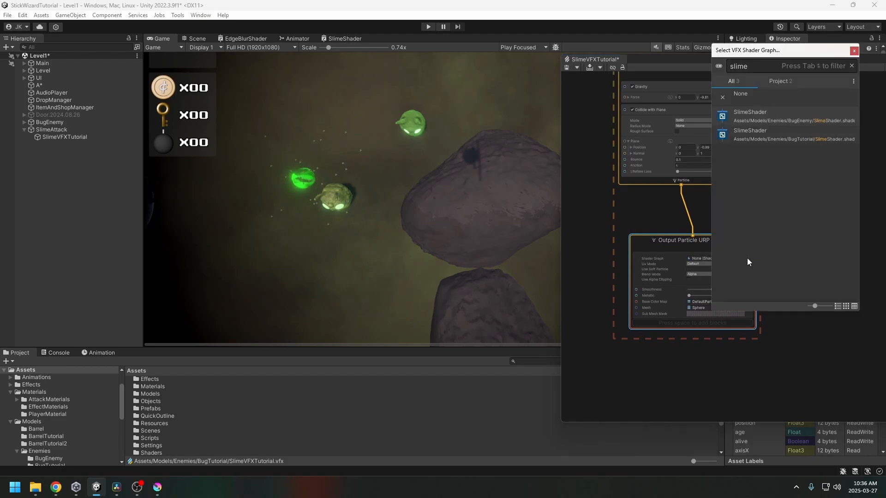
double_click(762, 144)
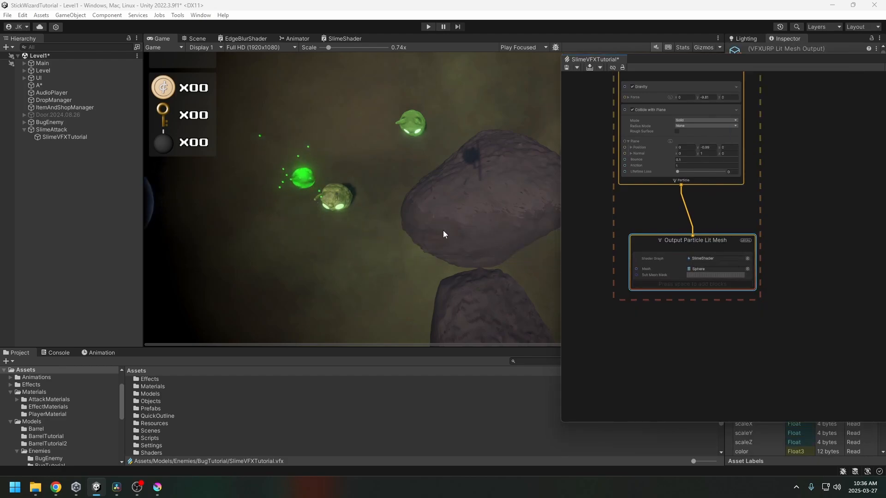
middle_drag(400, 186, 438, 218)
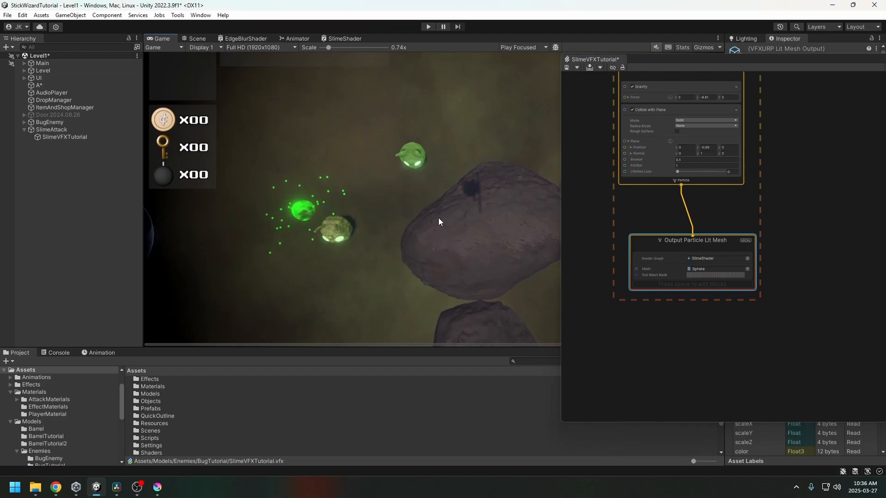
Add a Set Size block to the Initialize Particle context.
middle_drag(798, 212, 817, 381)
middle_drag(783, 221, 762, 266)
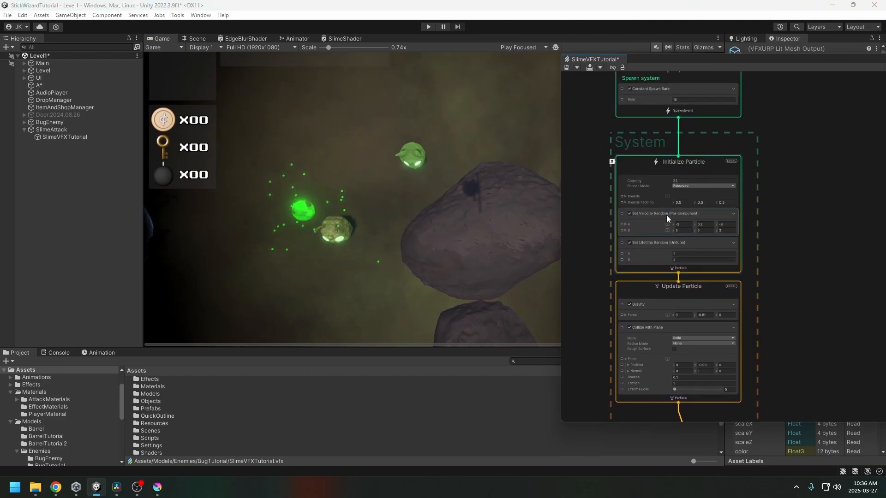
click(692, 160)
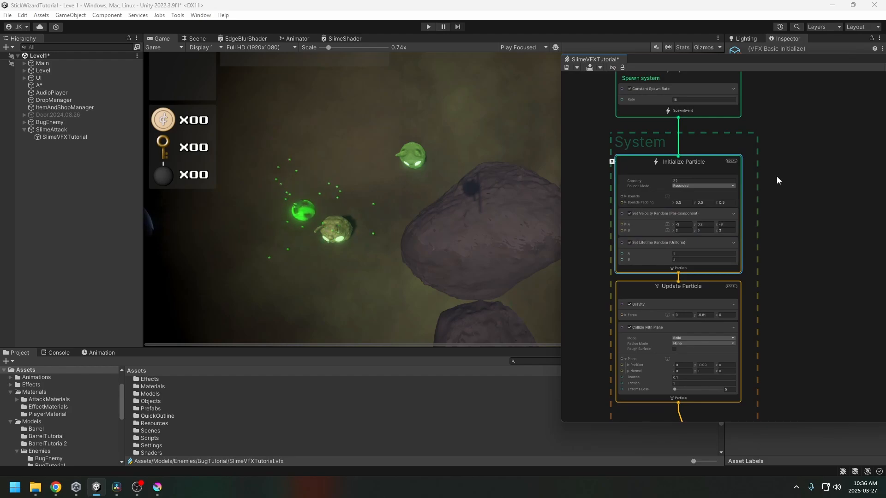
key(space)
text(set si)
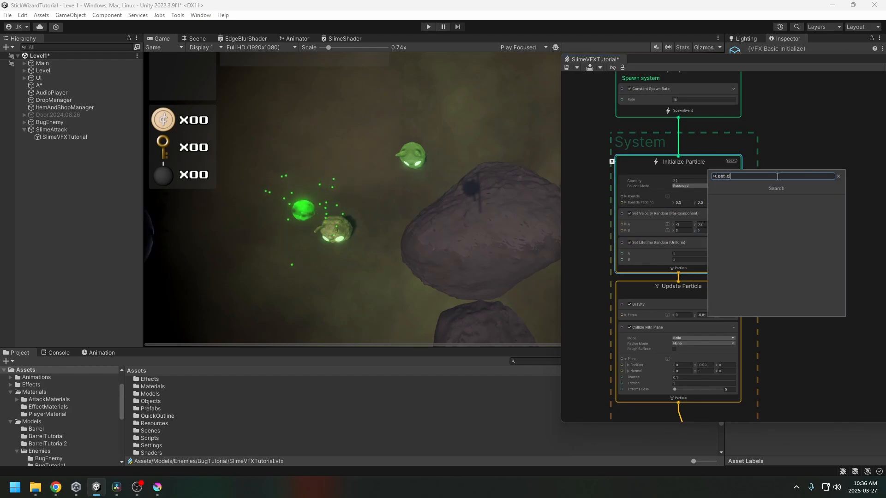
key(Escape)
text(size)
key(Escape)
key(Escape)
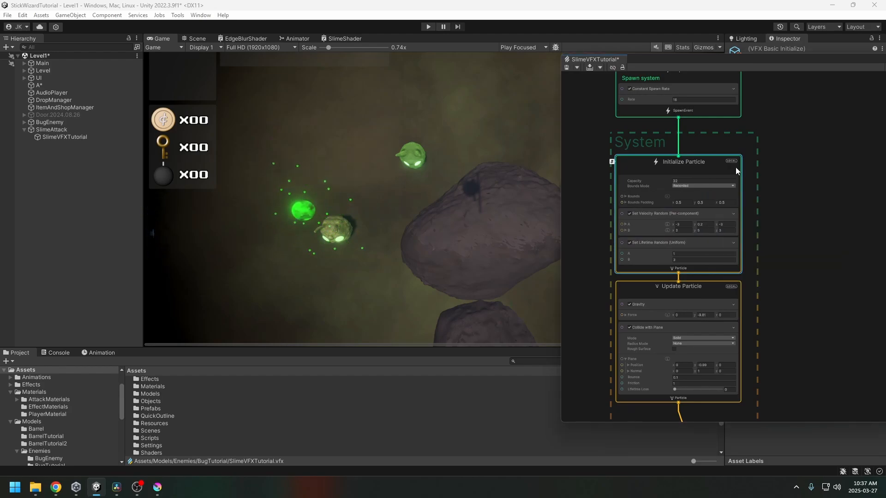
key(space)
text(set size)
key(Return)
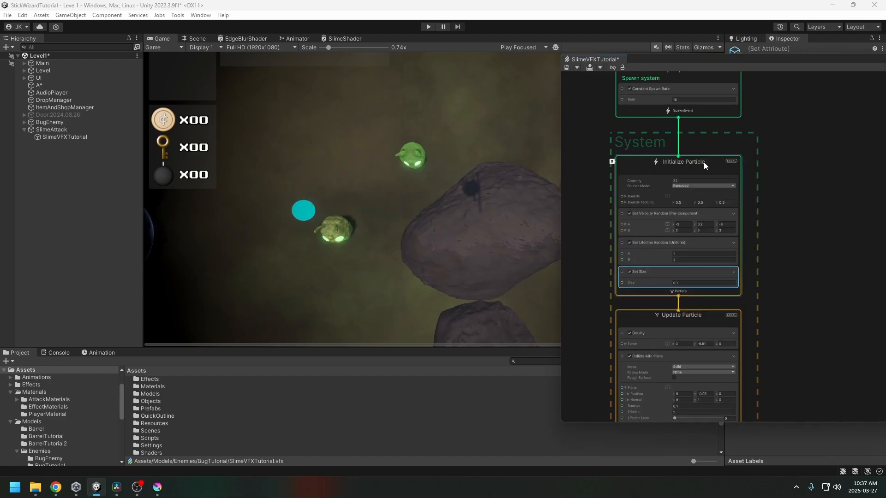
Switch the Set Size block's random mode to Per Component with A at 1 and B at 3.
mouse_move(792, 64)
mouse_down()
mouse_move(799, 156)
mouse_move(777, 61)
mouse_up()
click(830, 100)
click(803, 121)
click(692, 266)
text(1)
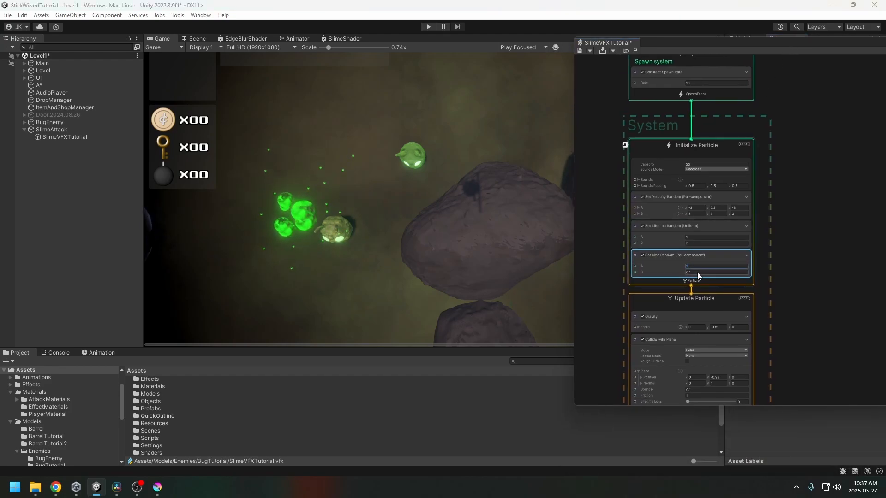
click(697, 272)
text(3)
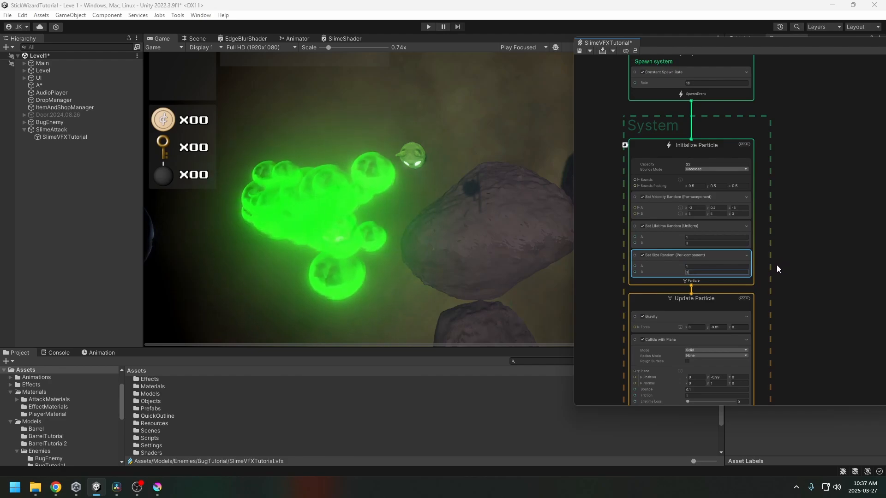
Set the random size's A value to 0.1 and open its B value for editing.
middle_drag(777, 272, 801, 174)
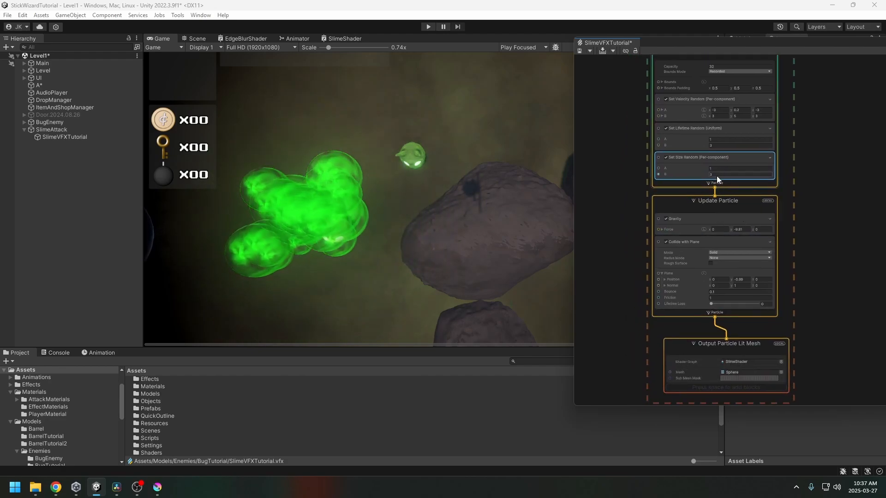
click(695, 168)
text(.1)
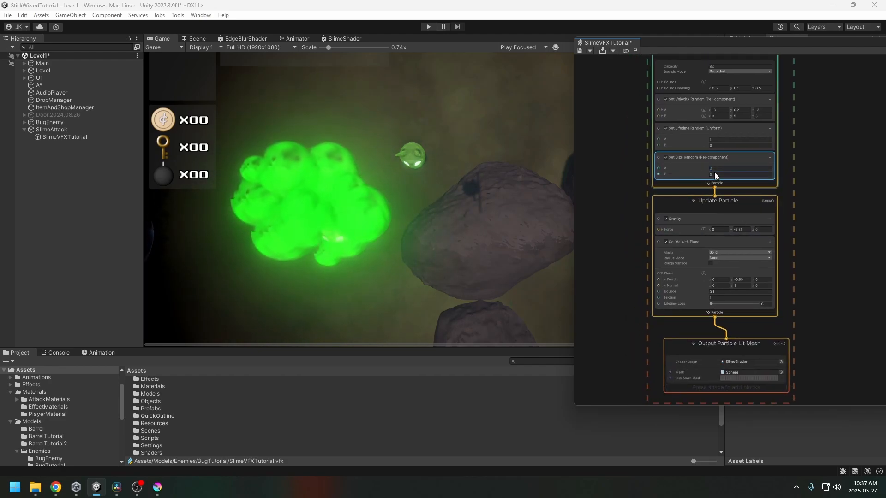
drag(714, 173, 703, 173)
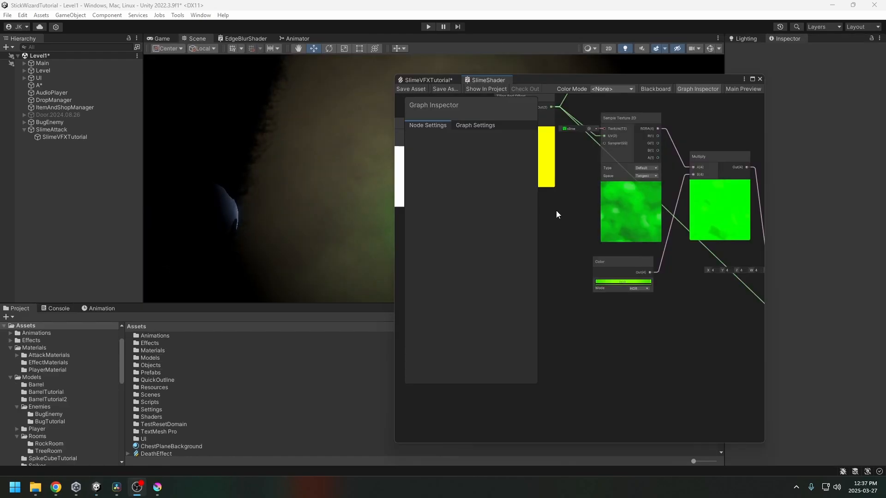
Convert the SlimeShader's Color node feeding the Multiply node into a property.
middle_drag(573, 230, 549, 232)
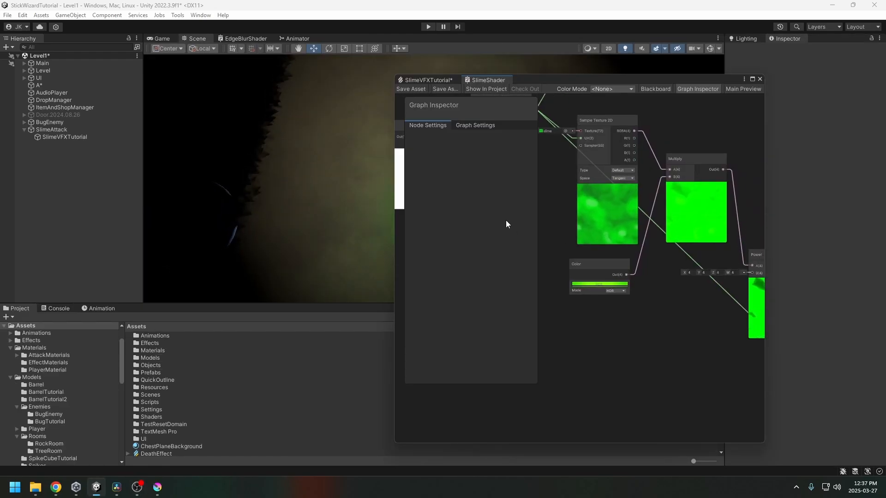
click(608, 267)
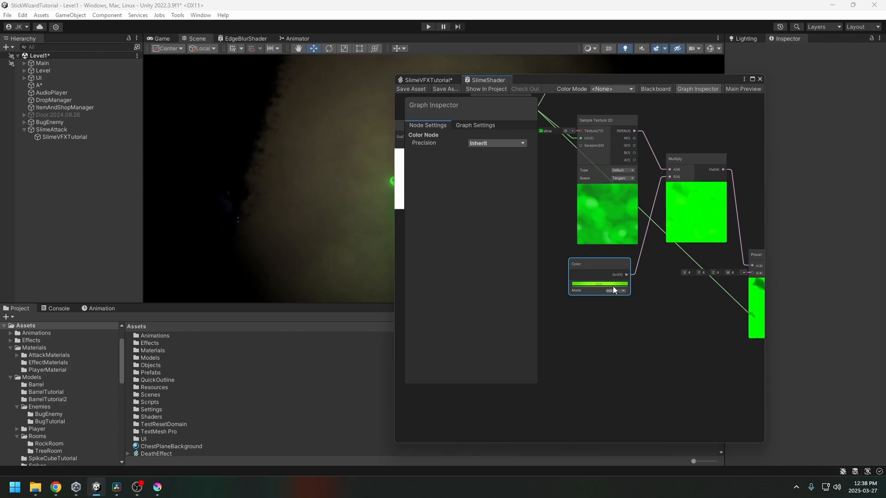
right_click(596, 267)
mouse_move(625, 373)
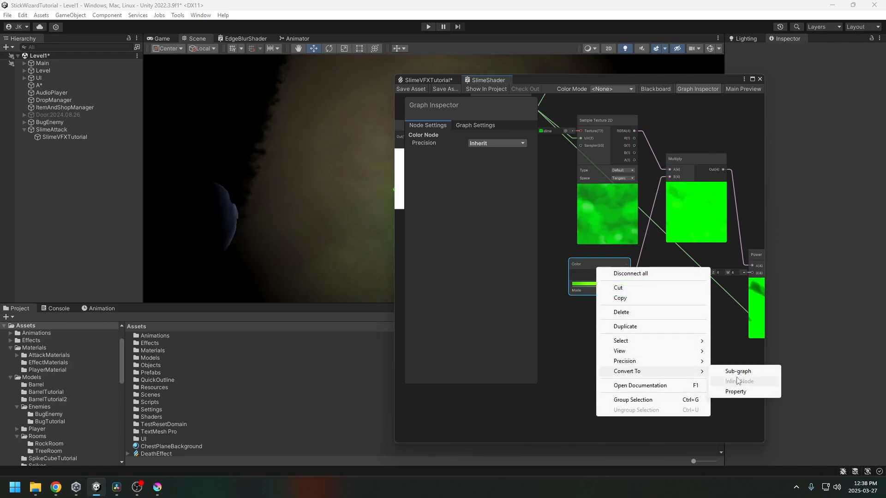
click(738, 390)
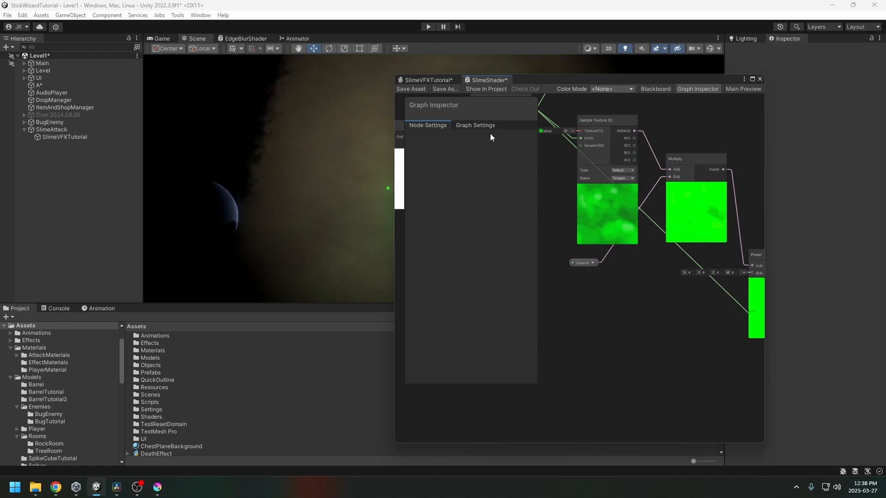
Show SlimeShader's Blackboard and display the Color property's settings.
click(480, 126)
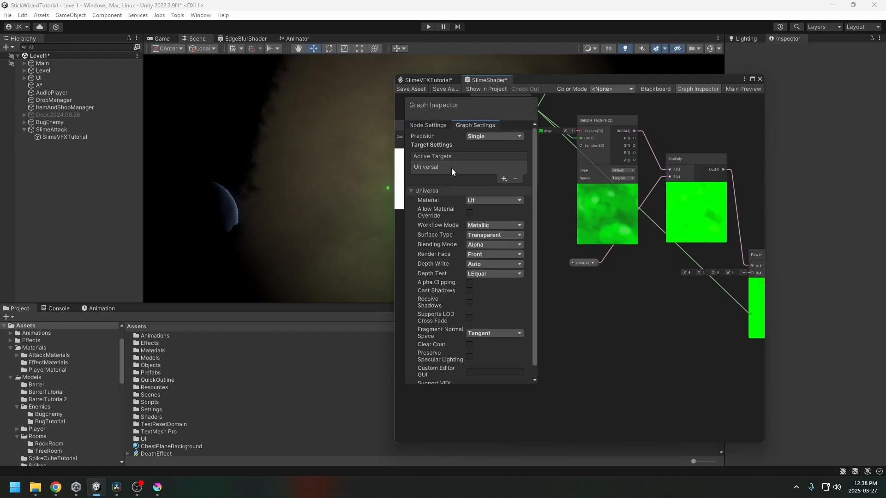
click(656, 88)
click(563, 130)
drag(586, 108, 480, 214)
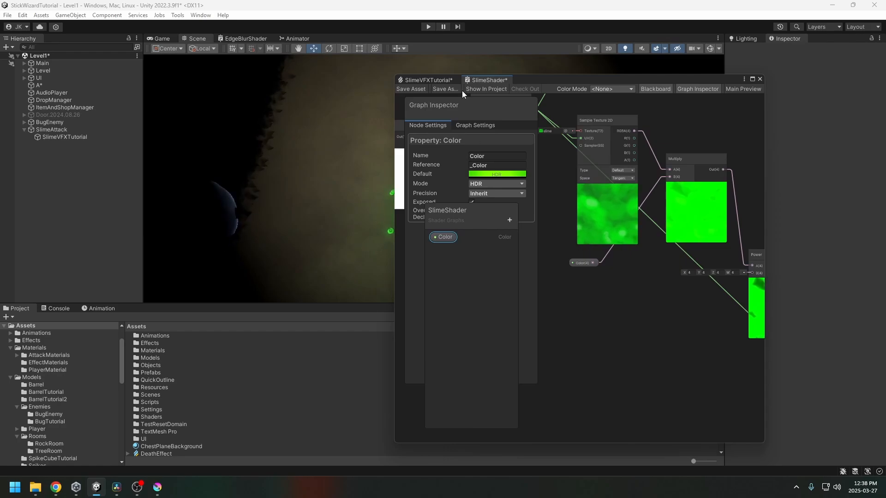
Save both the SlimeVFXTutorial effect and the SlimeShader asset, and move the graph window aside to uncover the scene.
click(425, 81)
click(399, 88)
click(475, 81)
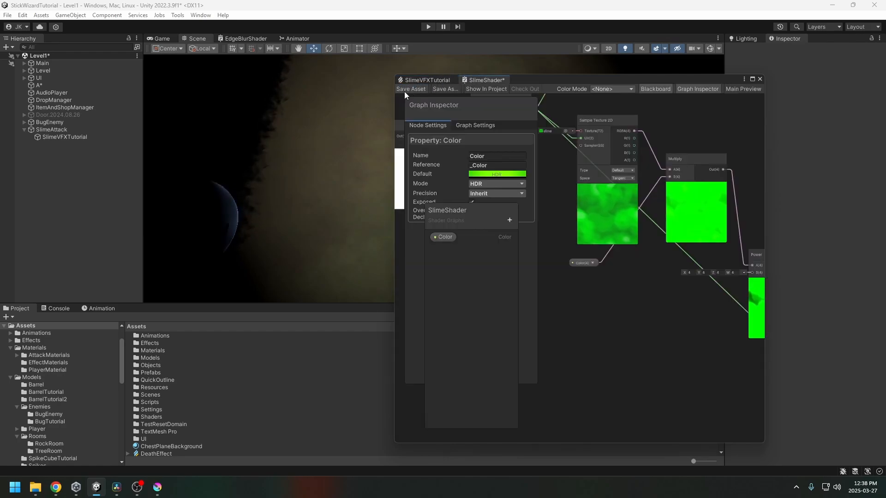
click(405, 89)
drag(520, 83, 623, 80)
Examine the falling slime particles in the Scene view from above and from ground level.
middle_drag(437, 204, 416, 217)
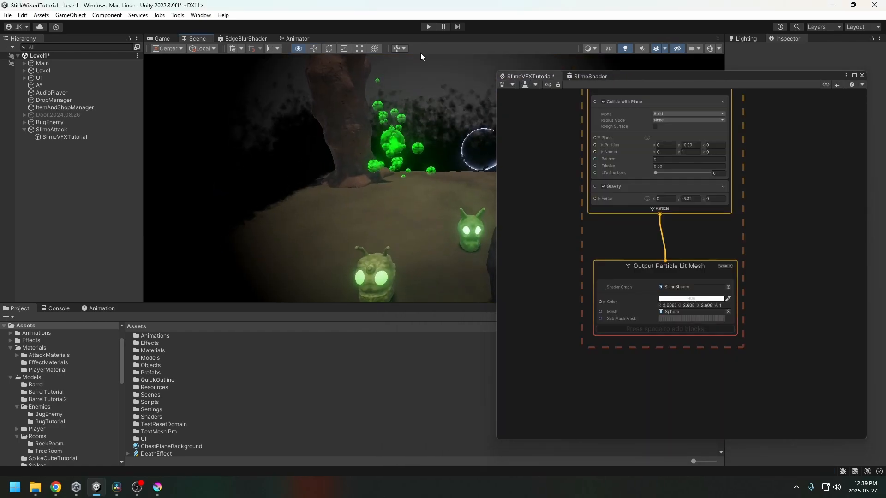
alt+drag(421, 55, 407, 251)
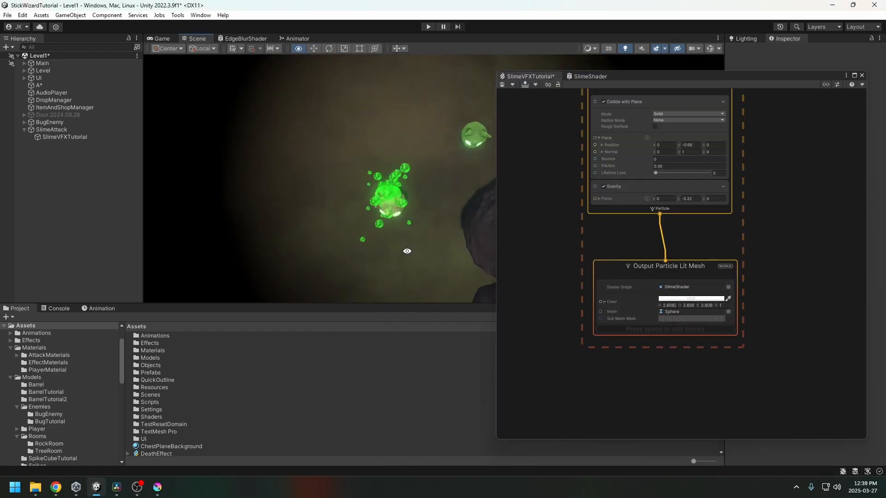
click(159, 39)
click(195, 39)
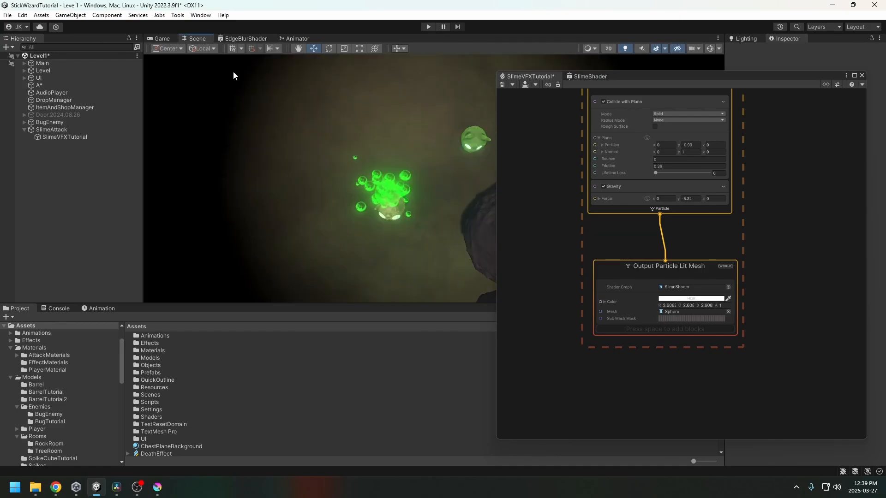
alt+drag(337, 134, 351, 50)
alt+drag(378, 193, 391, 116)
scroll(399, 147, down, 3)
middle_drag(408, 173, 382, 129)
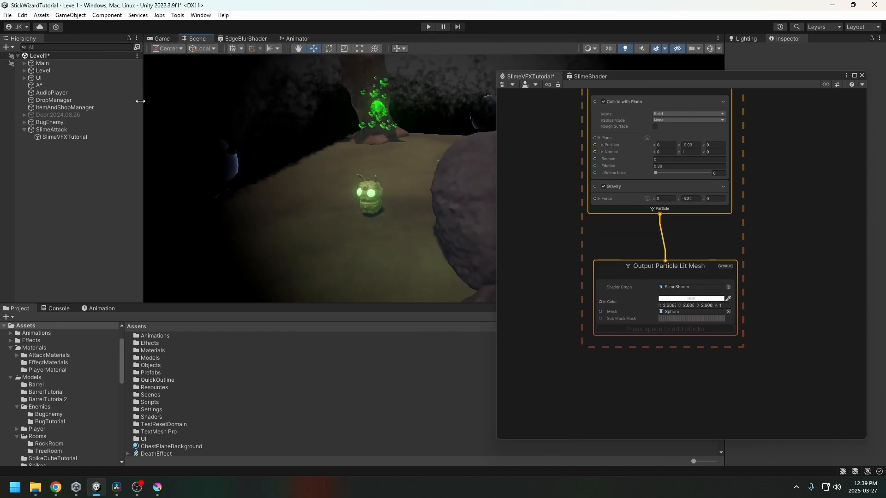
Move the SlimeAttack object through the scene to the bug enemy and check its particles from above.
click(58, 131)
drag(379, 80, 382, 217)
middle_drag(412, 218, 419, 177)
alt+drag(419, 180, 419, 150)
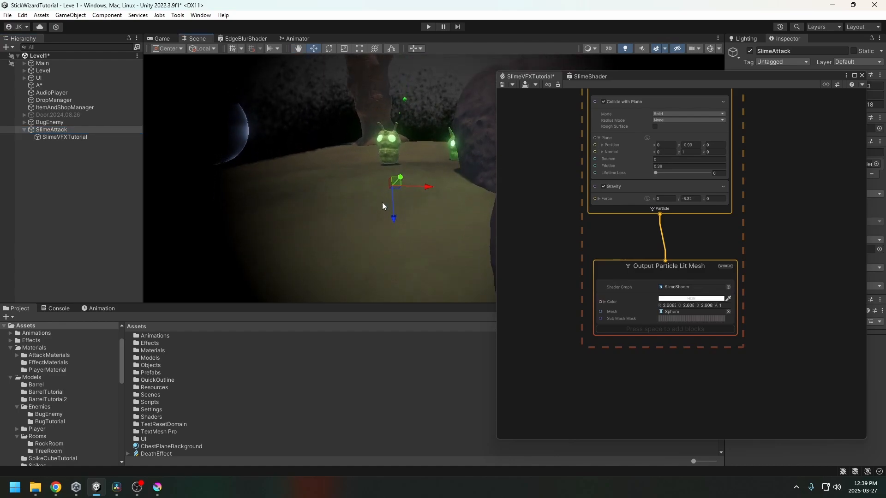
drag(399, 186, 297, 237)
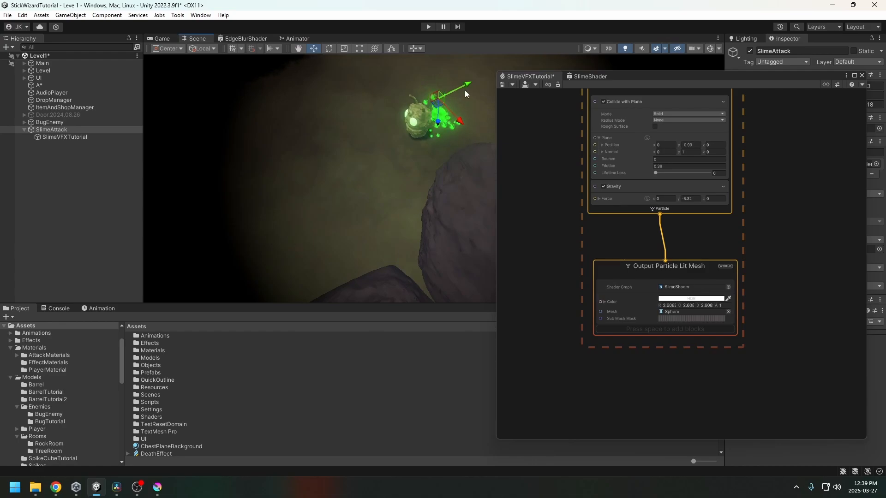
alt+drag(464, 90, 448, 184)
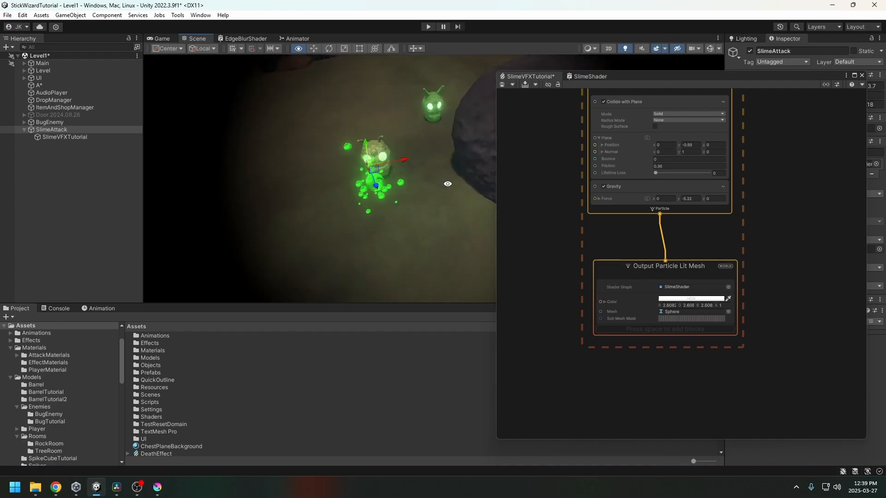
In the Game view, slide SlimeAttack back and forth along its Z position to check the particle trail, ending at Z -12.6.
click(159, 38)
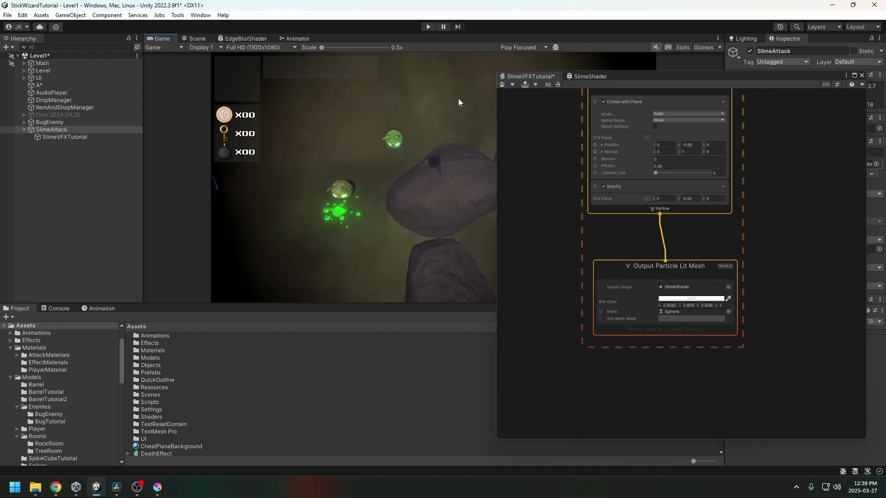
click(53, 131)
drag(681, 72, 679, 244)
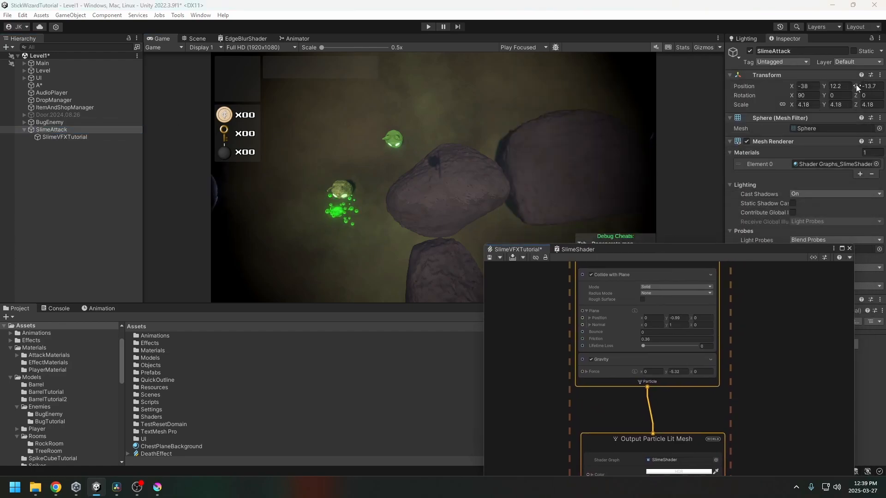
drag(856, 85, 863, 106)
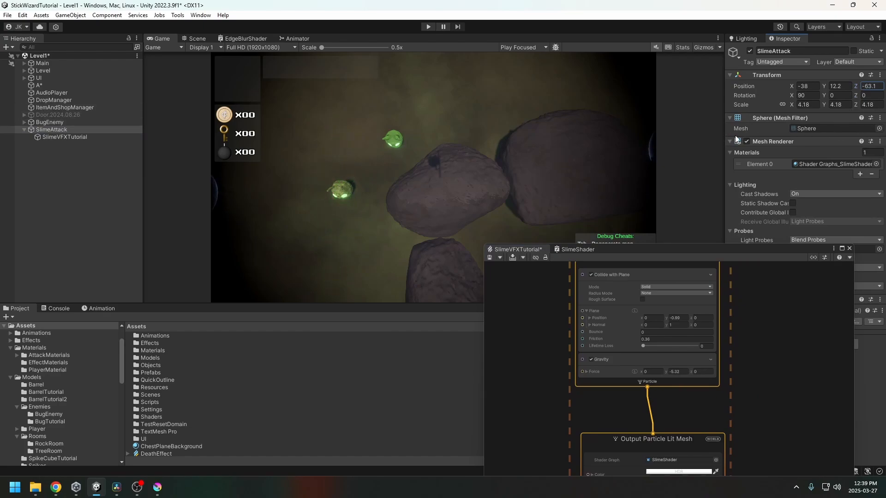
drag(856, 136, 13, 146)
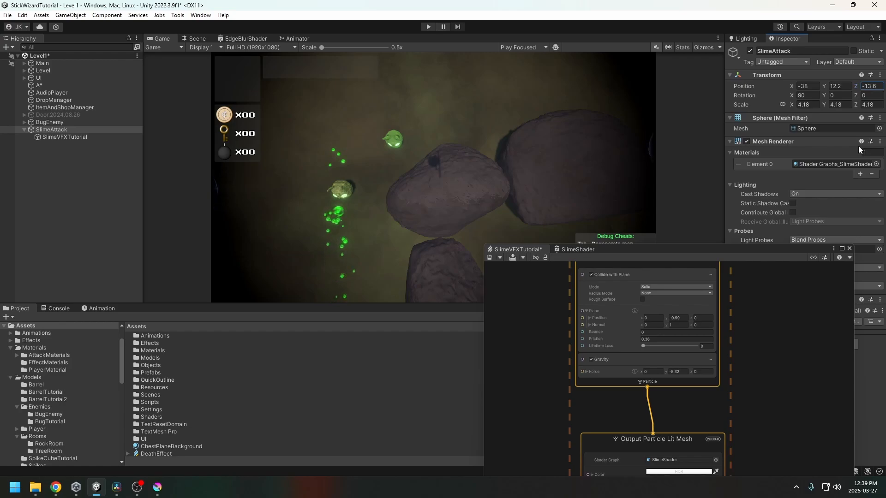
drag(858, 146, 860, 146)
Set the slime effect's constant spawn rate to 200 and the Initialize Particle capacity to 500.
drag(632, 250, 615, 168)
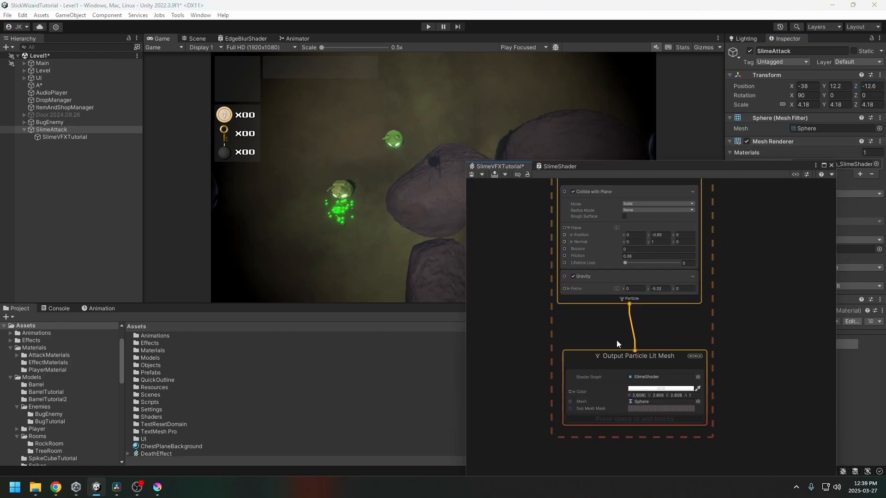
middle_drag(757, 327, 643, 309)
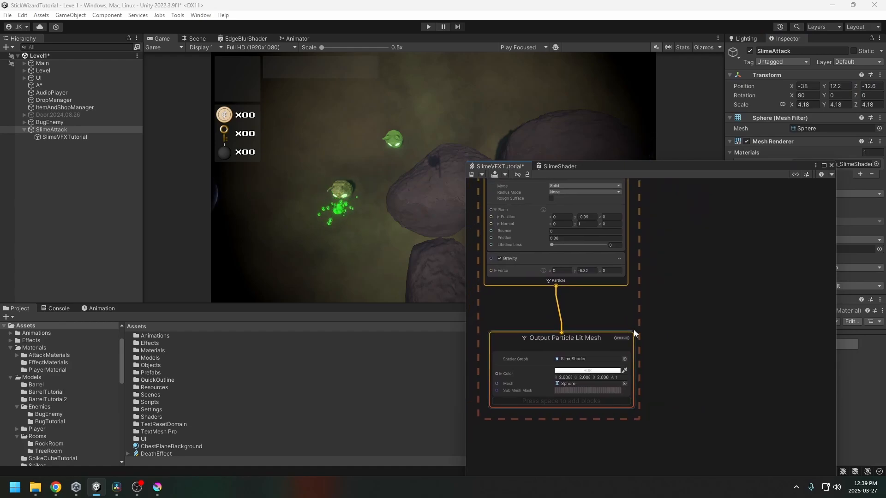
middle_drag(633, 330, 669, 466)
middle_drag(682, 295, 683, 390)
middle_drag(639, 258, 637, 301)
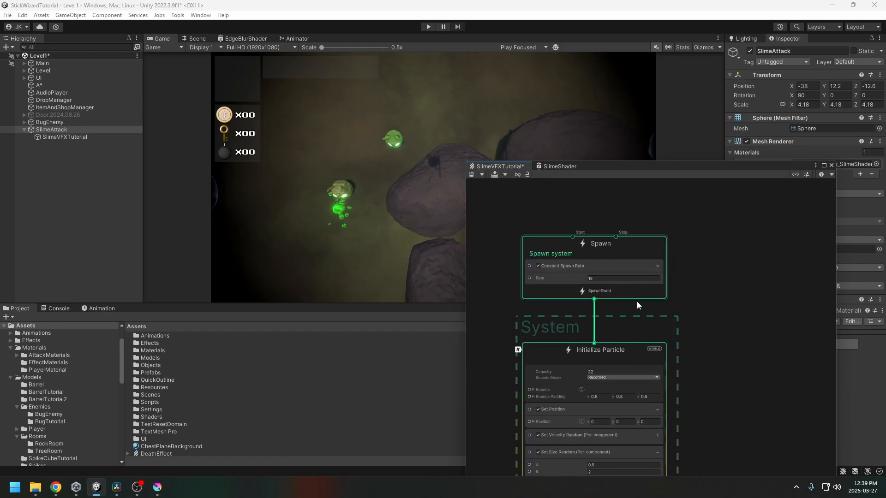
click(619, 278)
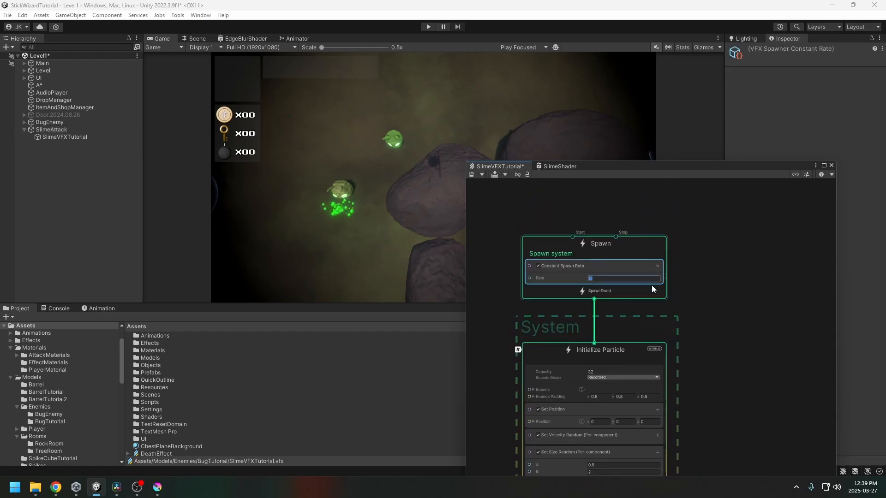
text(200)
click(599, 368)
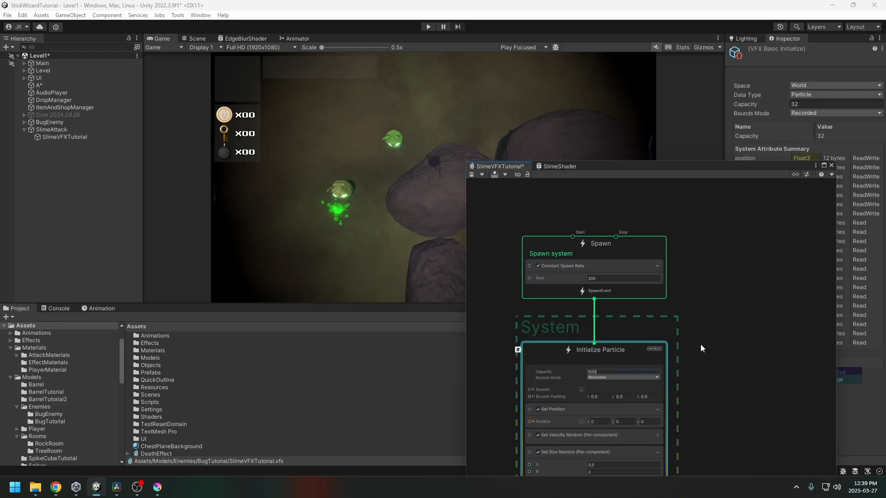
click(502, 218)
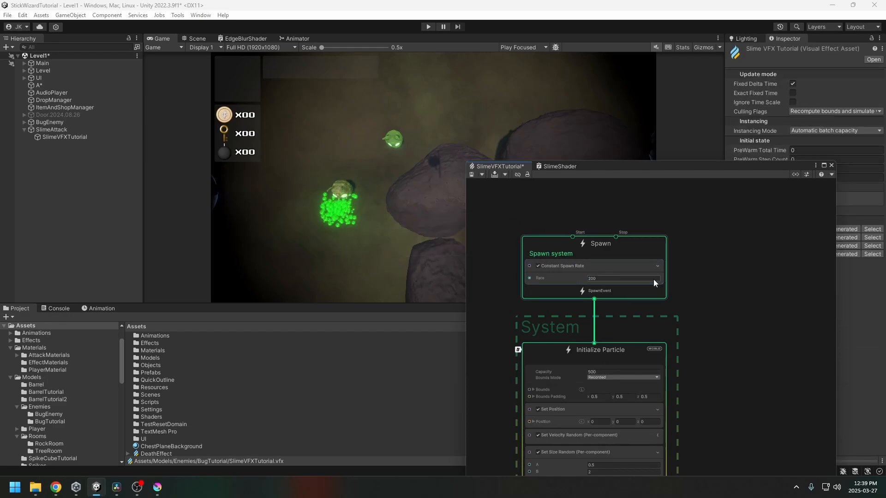
Tighten the graph layout by moving the Update Particle and Output Particle Lit Mesh contexts up close beneath their preceding contexts.
middle_drag(734, 340, 729, 269)
middle_drag(707, 371, 711, 248)
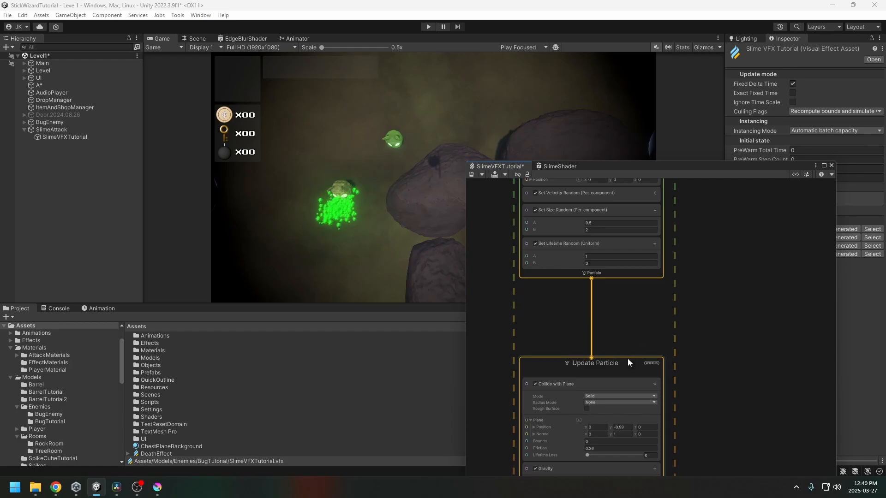
drag(629, 359, 627, 295)
middle_drag(699, 329, 712, 300)
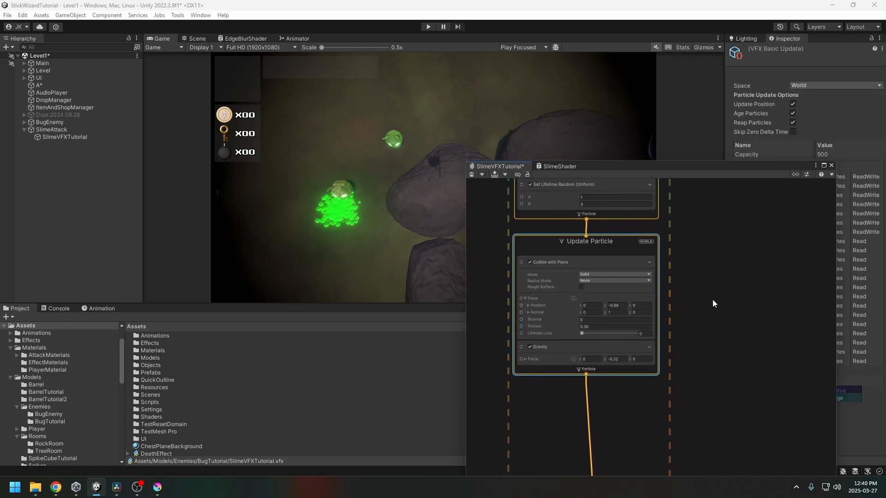
middle_drag(700, 414, 699, 336)
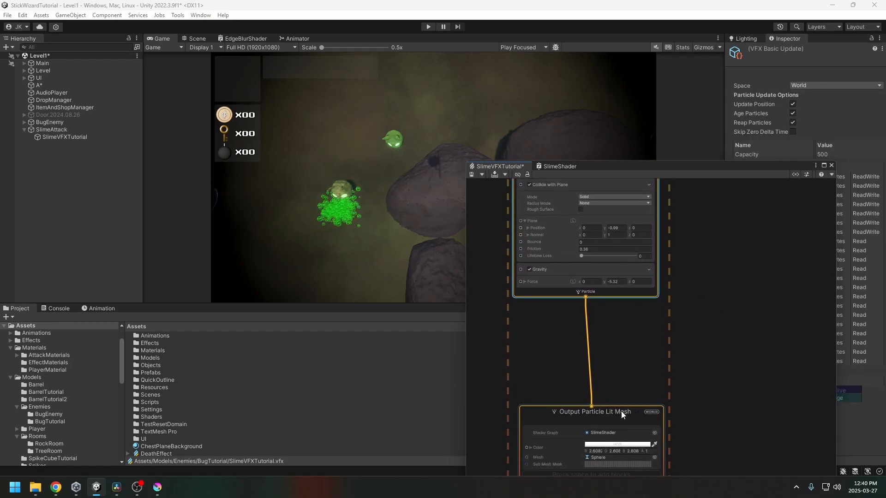
drag(621, 411, 613, 322)
middle_drag(684, 316, 675, 328)
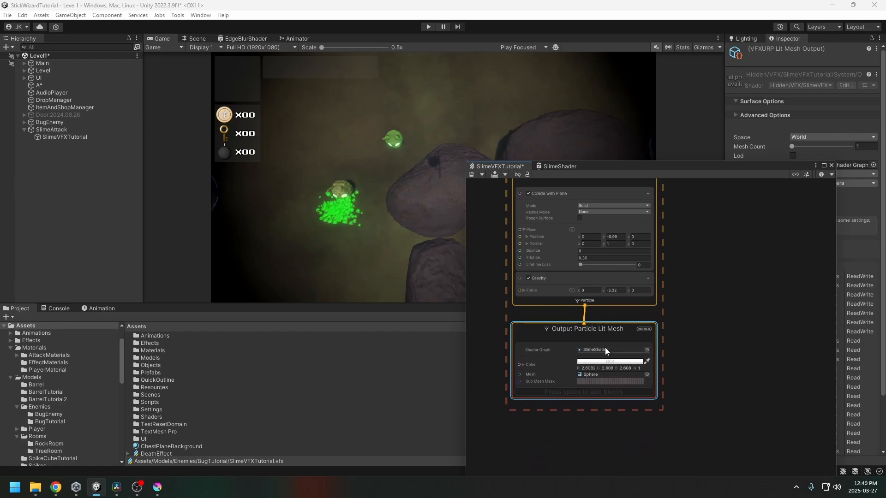
Duplicate the SlimeShader asset in the BugTutorial folder and name the copy SlimeShaderAddidtive.
click(61, 394)
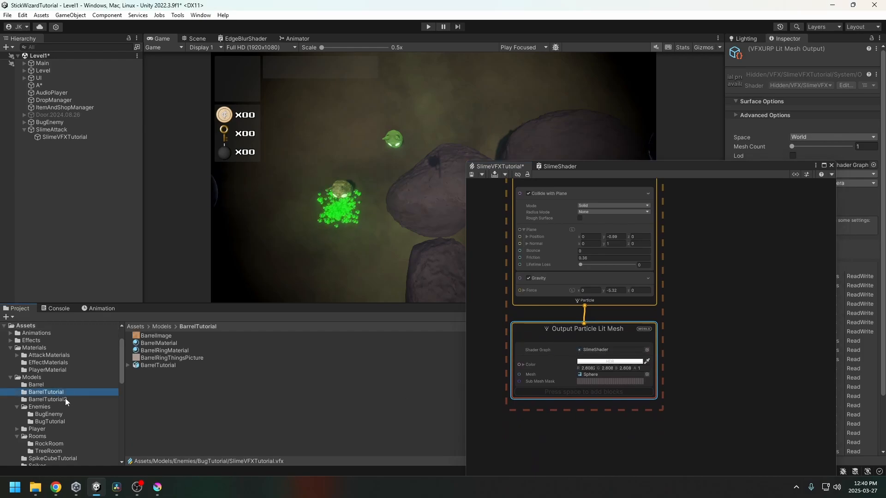
scroll(32, 389, down, 3)
click(81, 367)
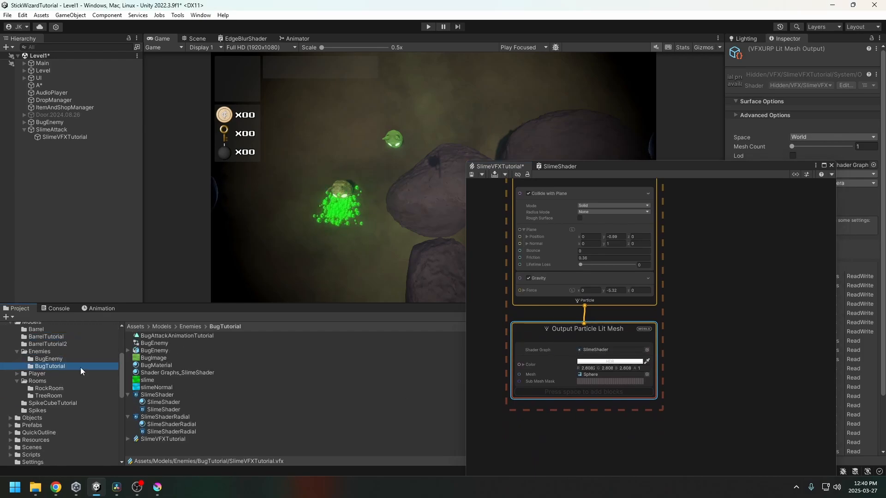
click(157, 417)
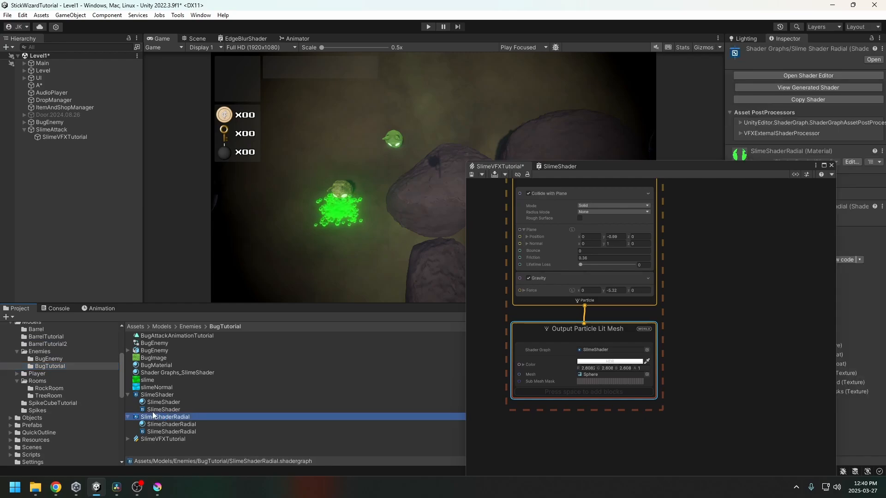
click(127, 395)
click(155, 395)
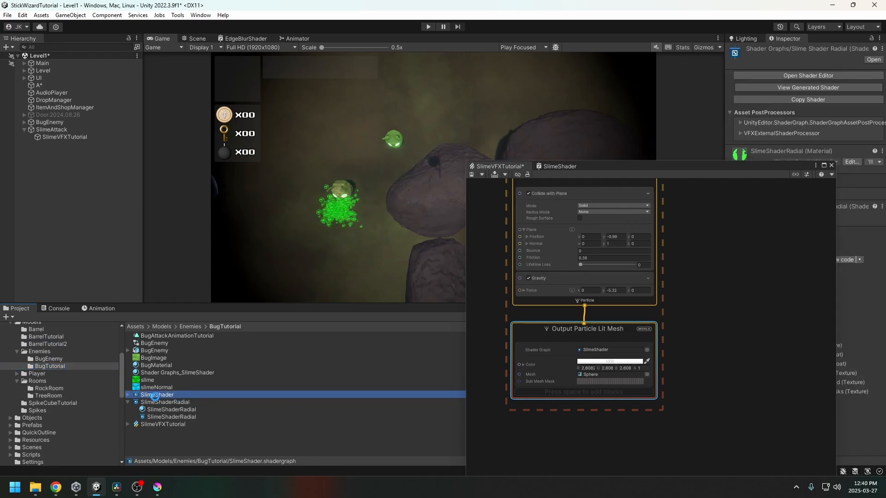
key(ctrl+d)
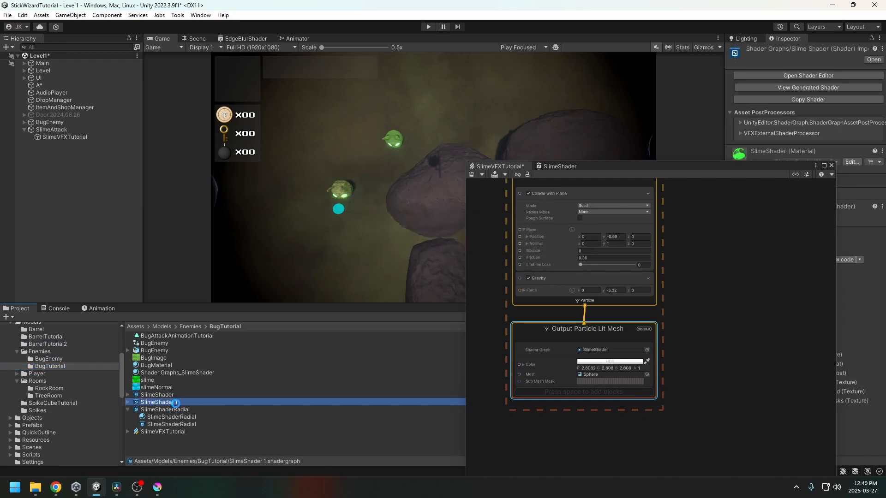
click(199, 403)
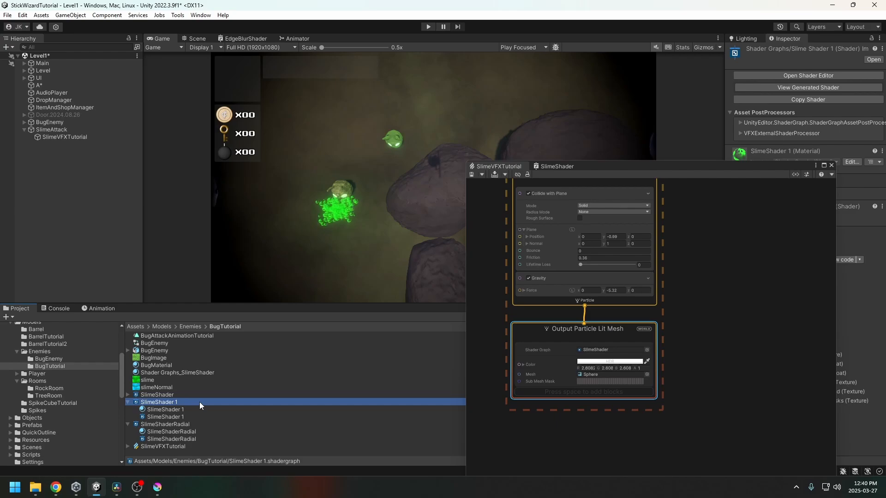
click(193, 404)
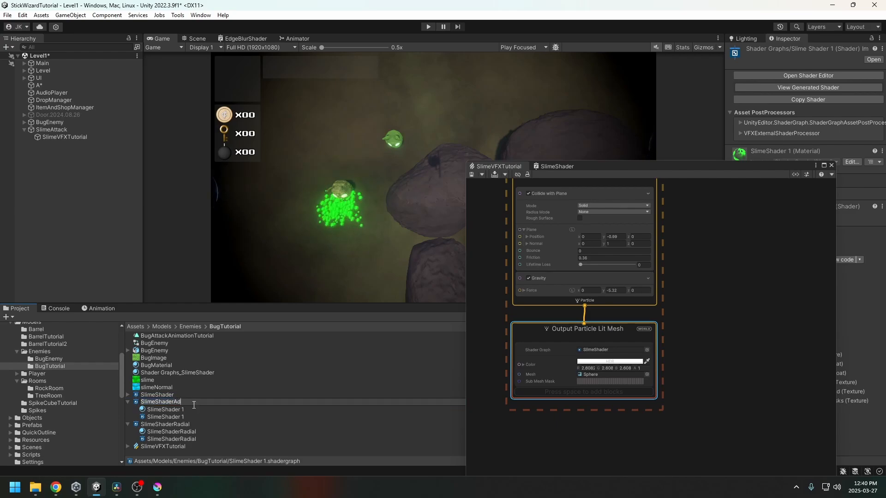
key(Return)
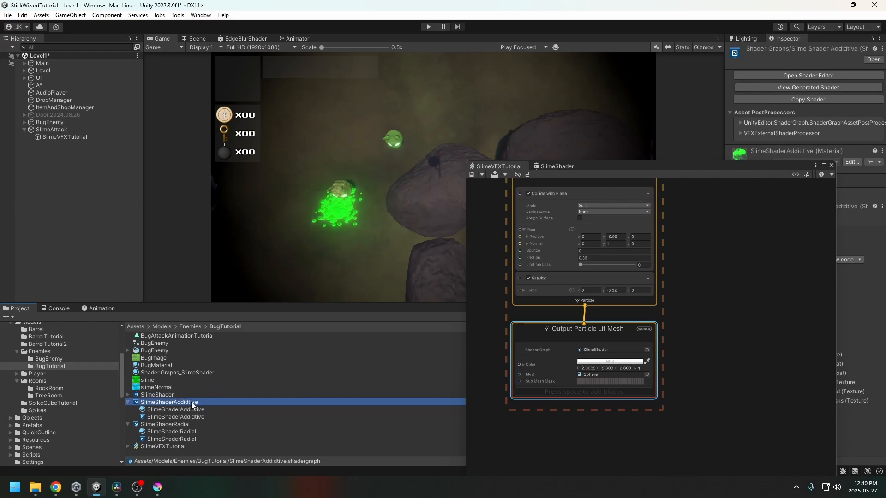
Open the SlimeShaderAddidtive graph, set its blending mode to Additive in the graph settings, and save the asset.
double_click(191, 402)
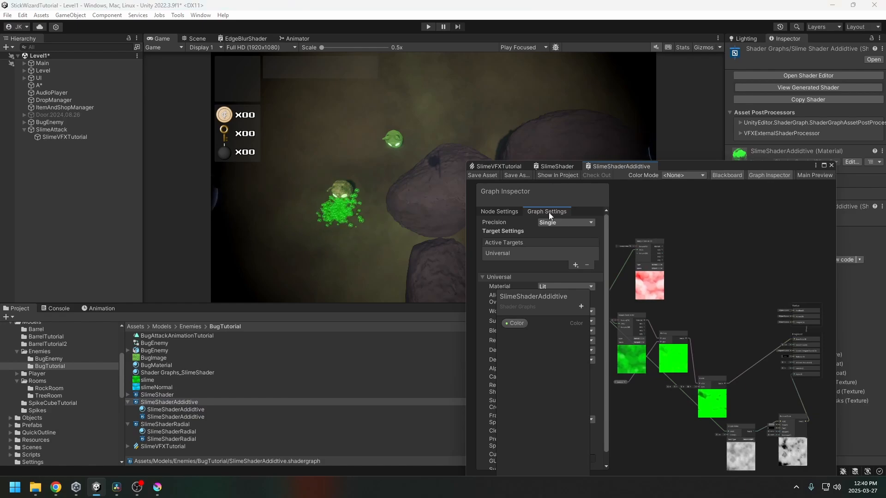
drag(549, 295, 783, 213)
click(562, 331)
click(566, 362)
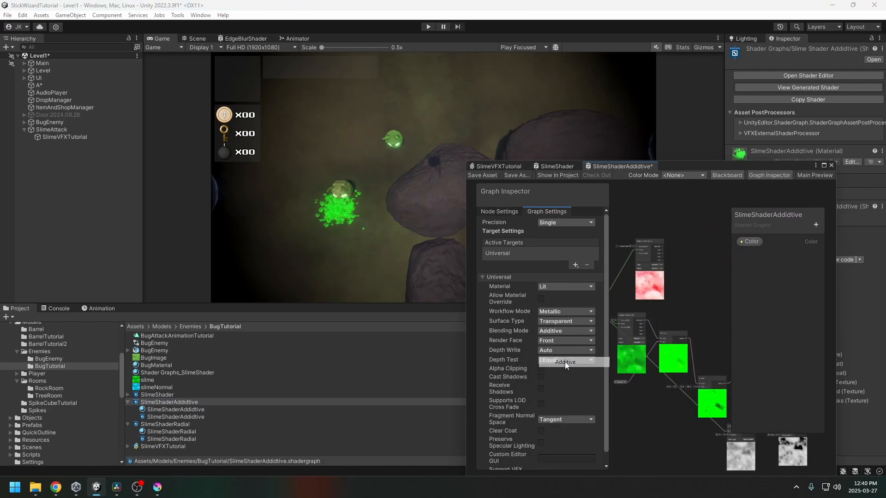
click(489, 176)
In the SlimeVFXTutorial graph, assign SlimeShaderAddidtive as the shader graph of Output Particle Lit Mesh.
click(497, 167)
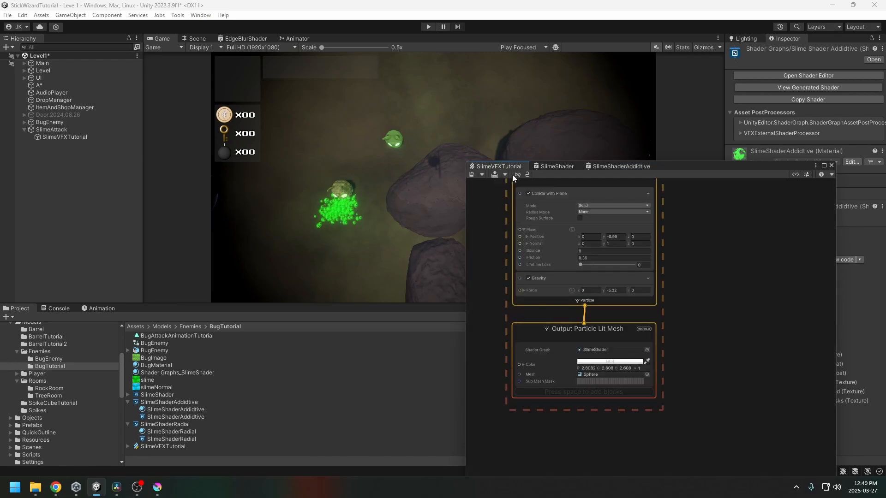
click(647, 350)
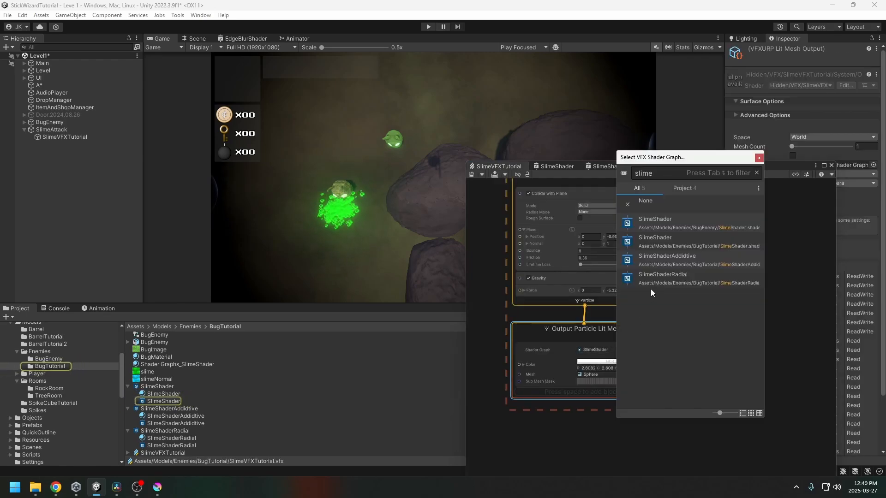
double_click(677, 259)
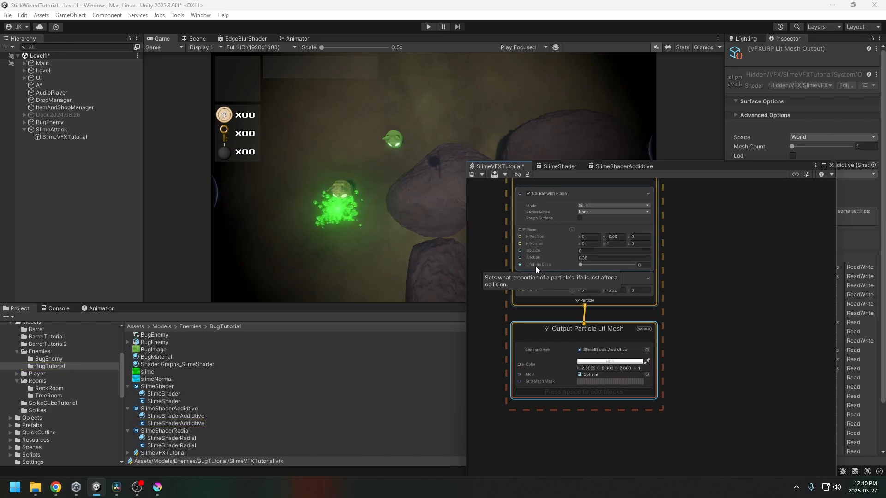
middle_drag(706, 255, 706, 427)
middle_drag(713, 370, 713, 284)
middle_drag(735, 394, 735, 276)
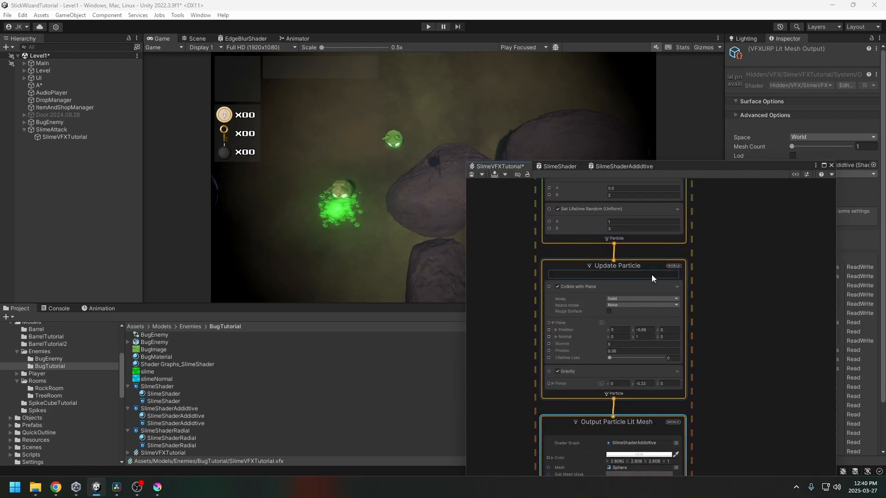
click(640, 290)
click(608, 372)
middle_drag(735, 341, 741, 306)
key(space)
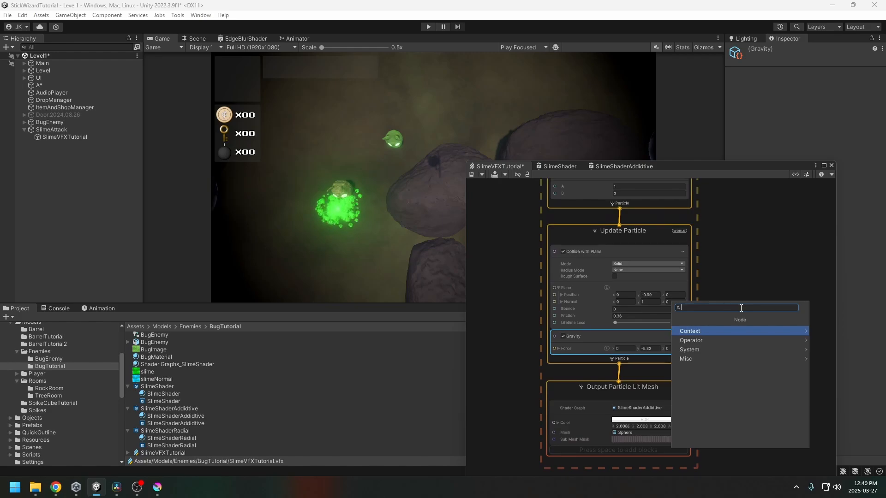
text(add ang)
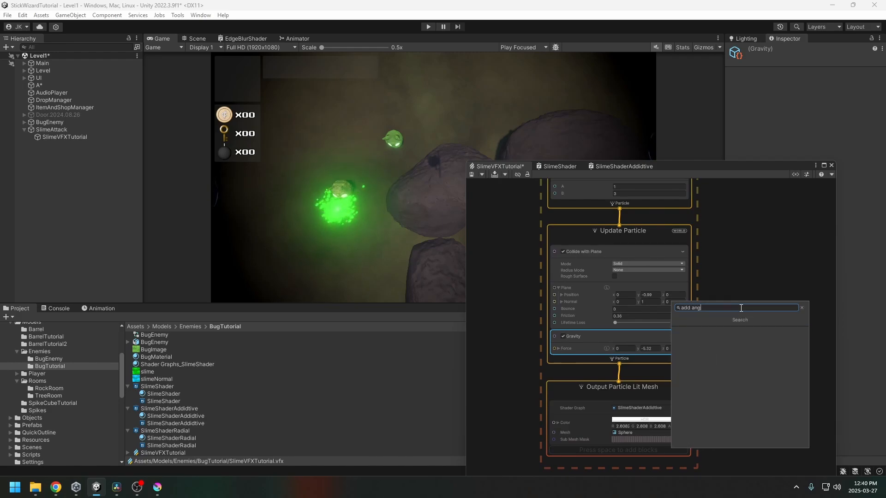
key(Escape)
Add an Add Angle block with XYZ channels to the Update Particle context and set its Z angle to 0.1.
click(655, 236)
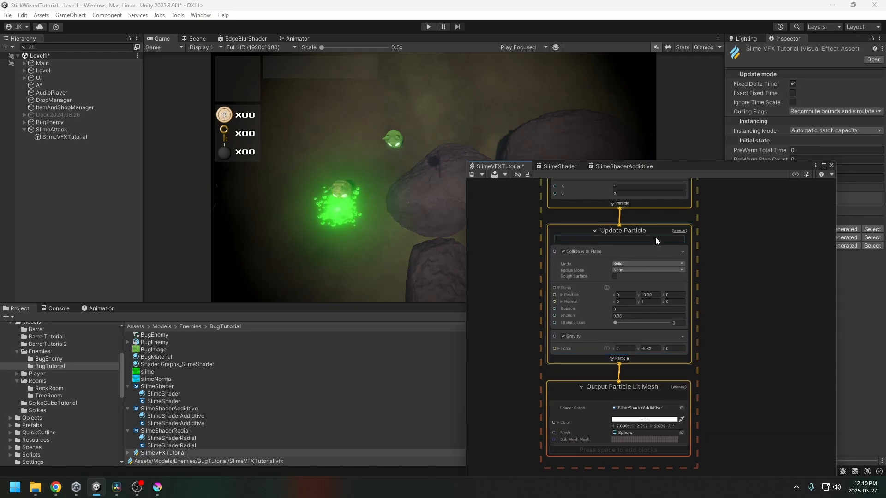
key(space)
text(add am)
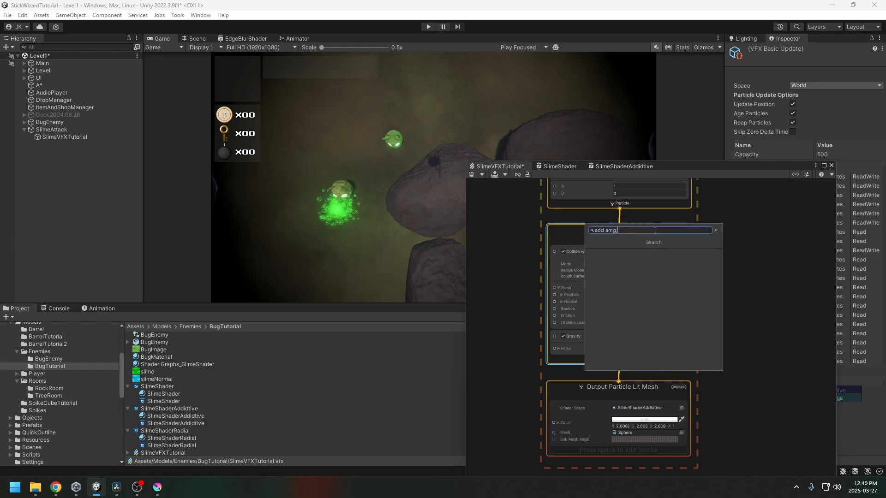
key(BackSpace)
text(ngle)
key(Return)
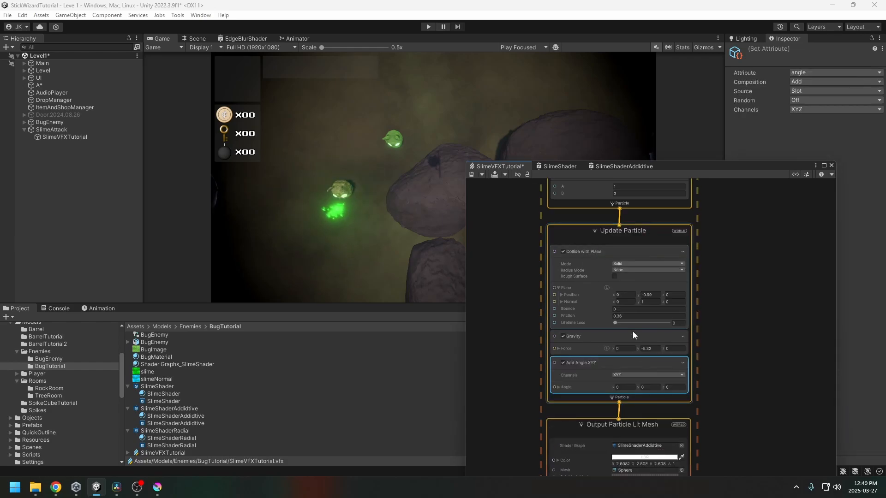
click(670, 388)
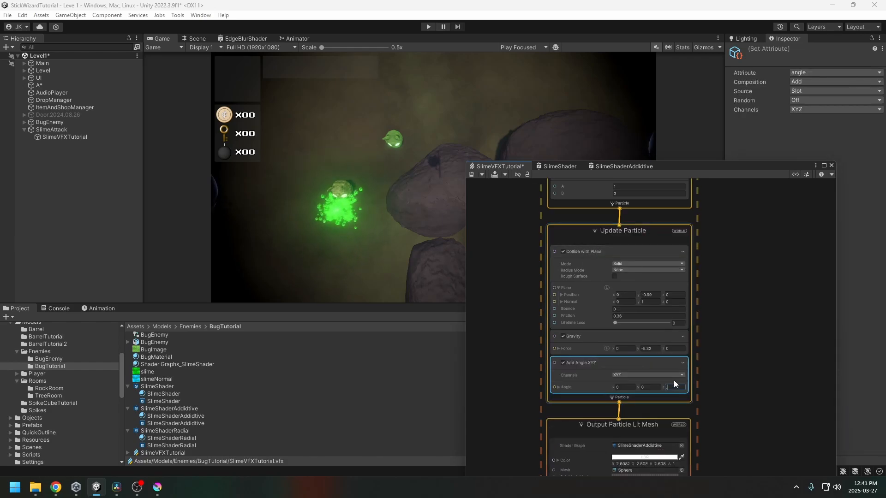
text(.1)
click(725, 342)
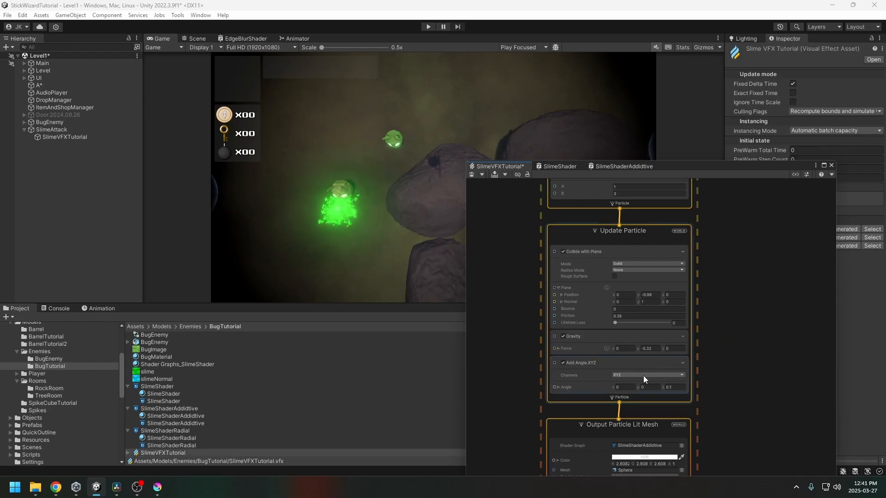
Set the Random mode of the Add Angle block in Update Particle to Per Component.
click(648, 361)
click(794, 101)
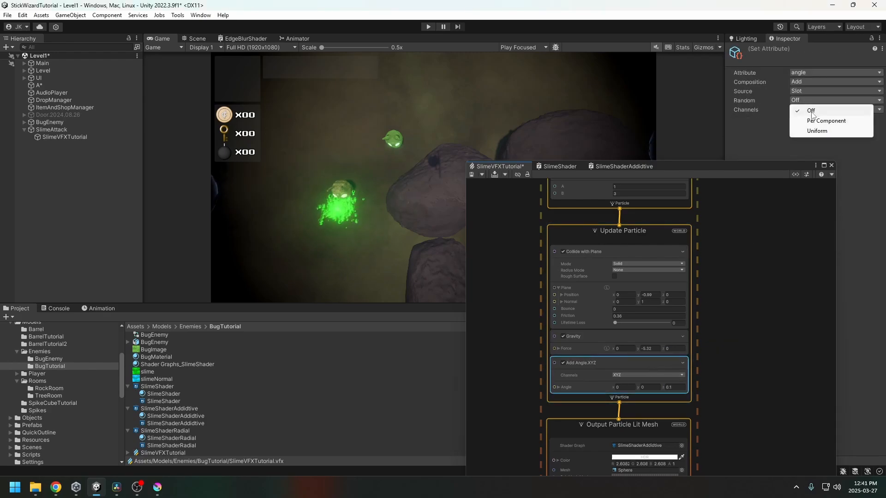
click(820, 121)
Set the Add Angle block's A values to 0.1 and B values to -0.1 on all three axes, and save the graph.
click(673, 387)
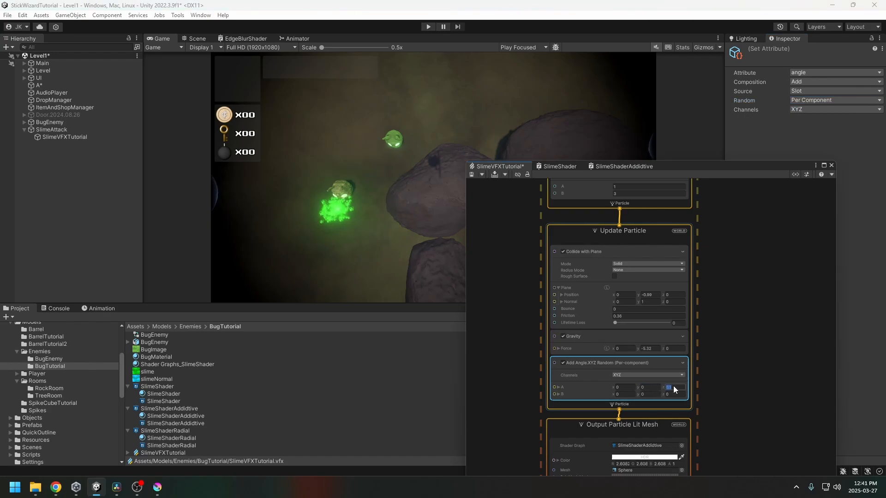
key(ctrl+c)
click(651, 387)
key(ctrl+v)
click(626, 387)
key(ctrl+v)
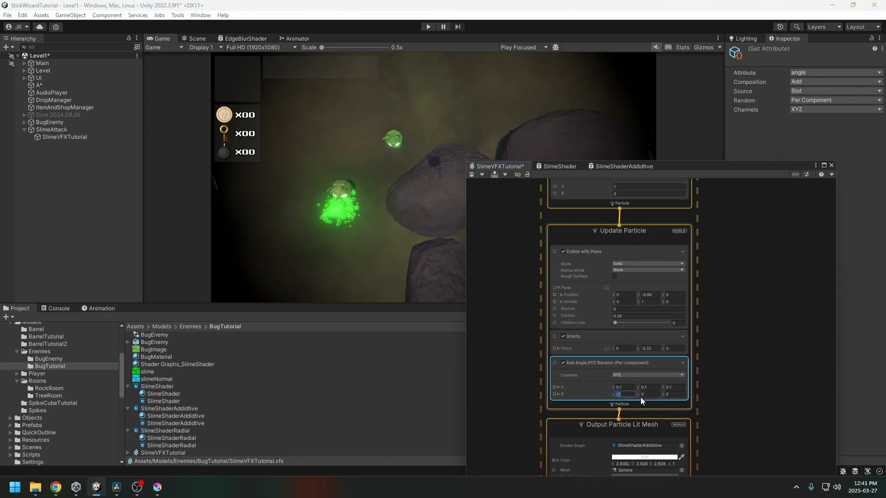
key(ctrl+c)
click(641, 394)
key(ctrl+v)
click(670, 394)
key(ctrl+v)
click(724, 379)
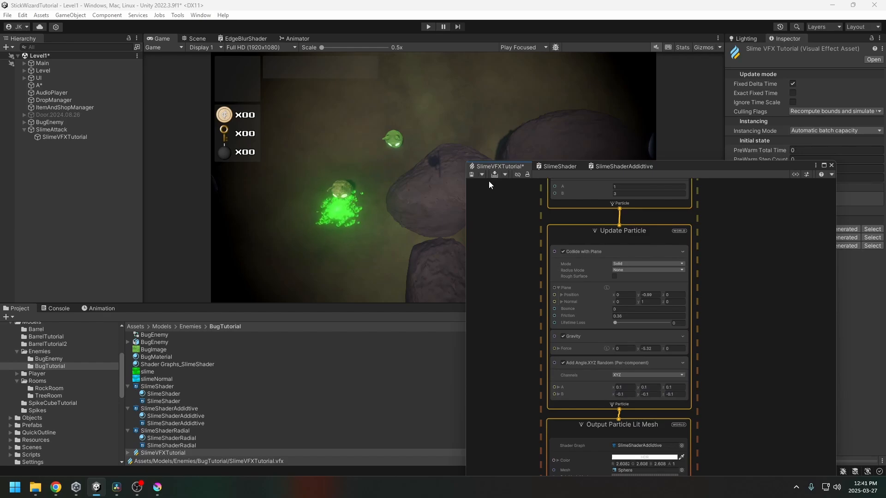
key(ctrl+s)
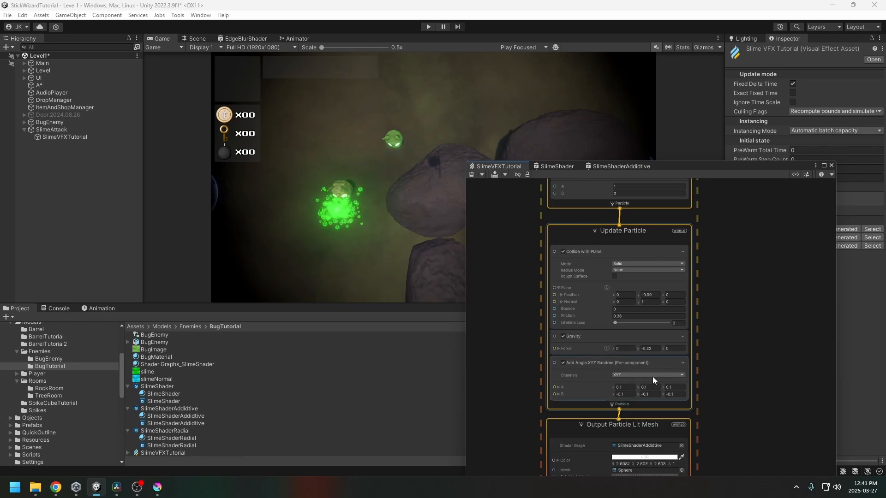
Set the Add Angle block's A values to 0.4 and B values to -0.4 on X, Y and Z.
click(622, 387)
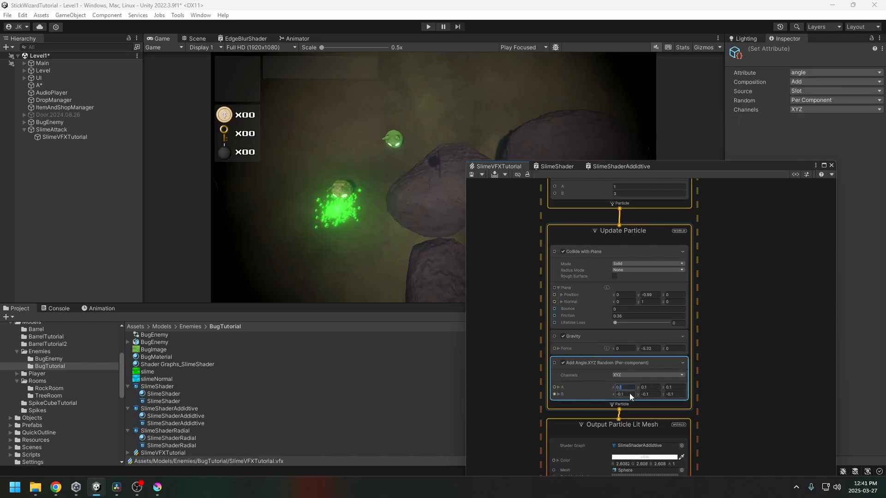
text(4)
click(623, 394)
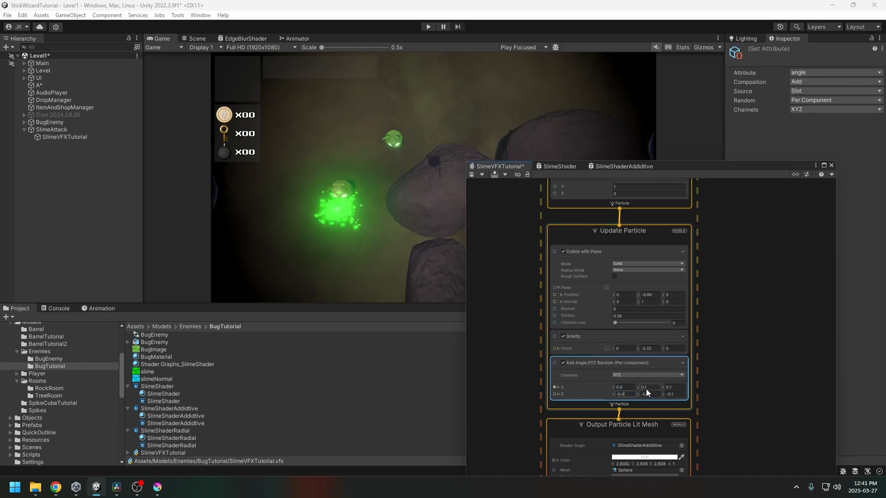
drag(650, 389, 645, 389)
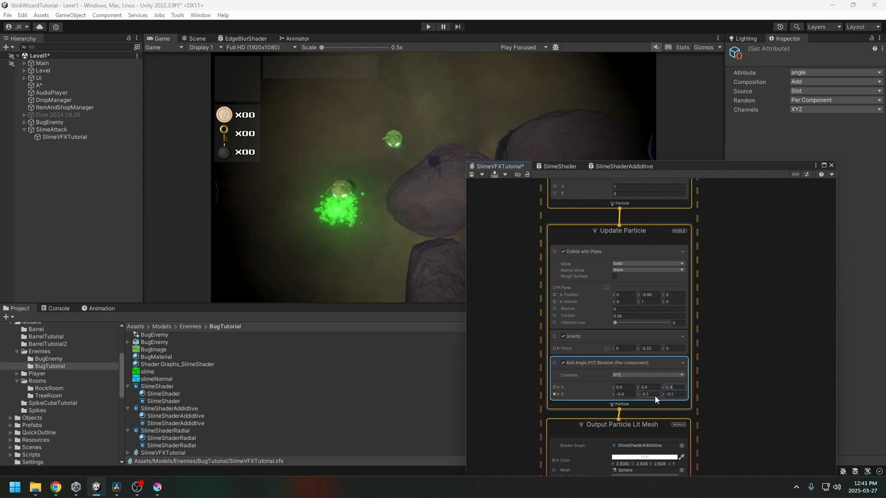
click(695, 393)
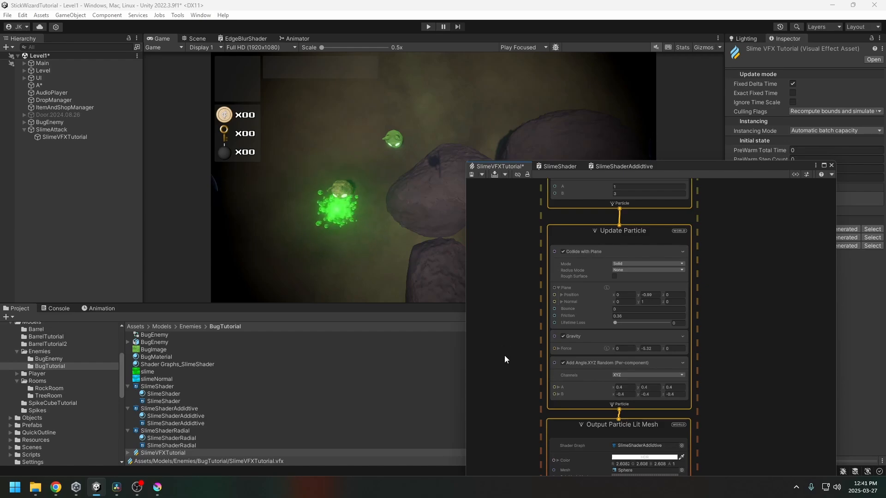
Create a float node with value 1 beside Update Particle and connect it to the Add Angle block's A input.
middle_drag(505, 355, 552, 347)
right_click(573, 358)
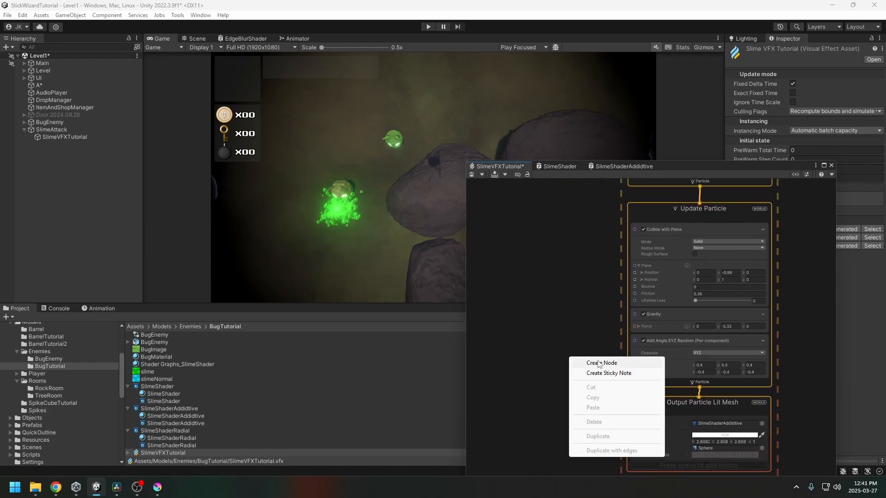
click(597, 361)
text(float)
key(Return)
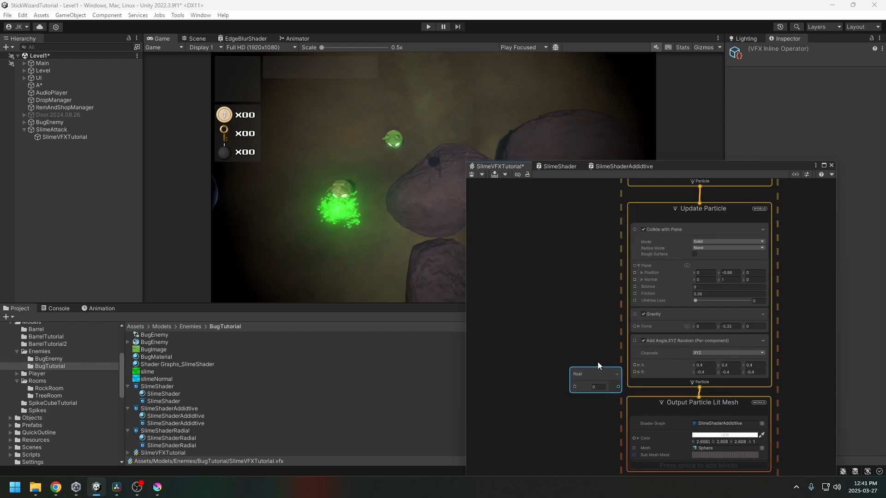
drag(586, 367, 635, 366)
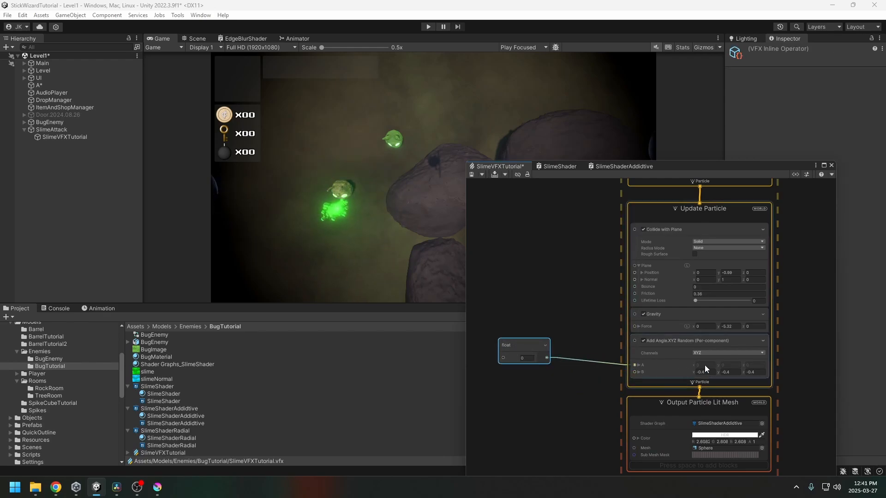
click(525, 359)
text(1)
click(551, 366)
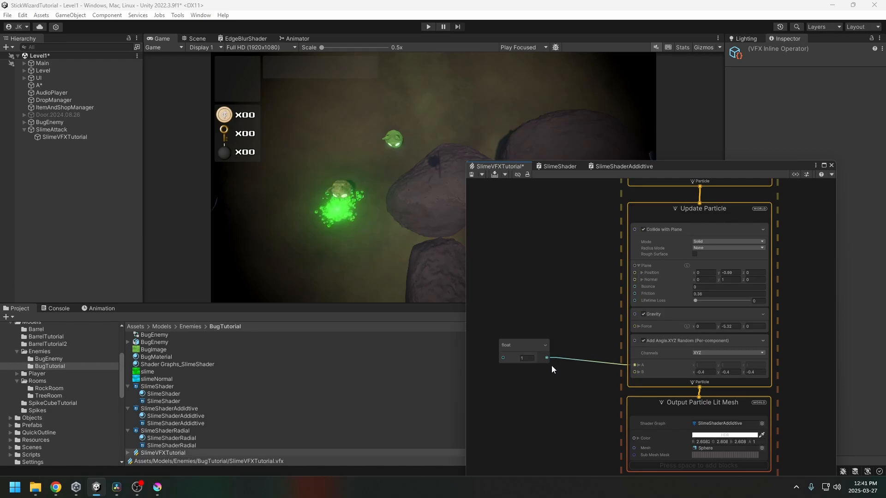
Multiply the float by -1, connect the product to the Add Angle block's B input, and set the float to 3.08.
drag(547, 358, 557, 368)
text(mult)
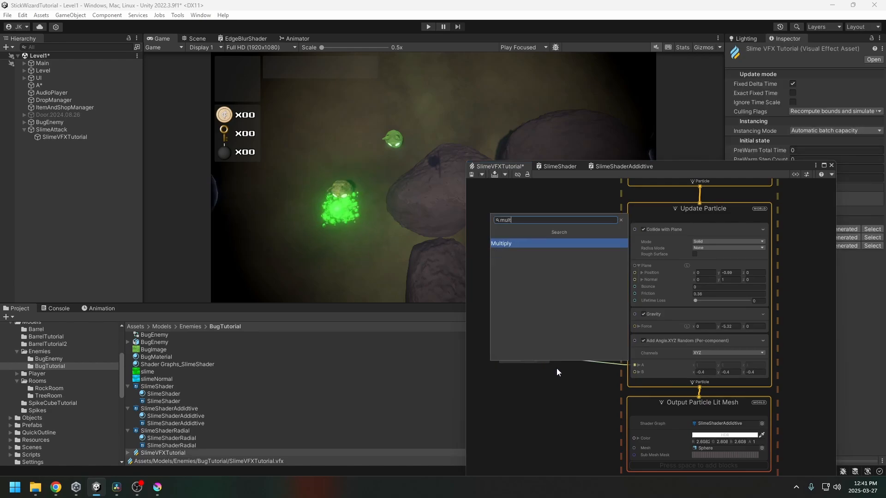
key(Return)
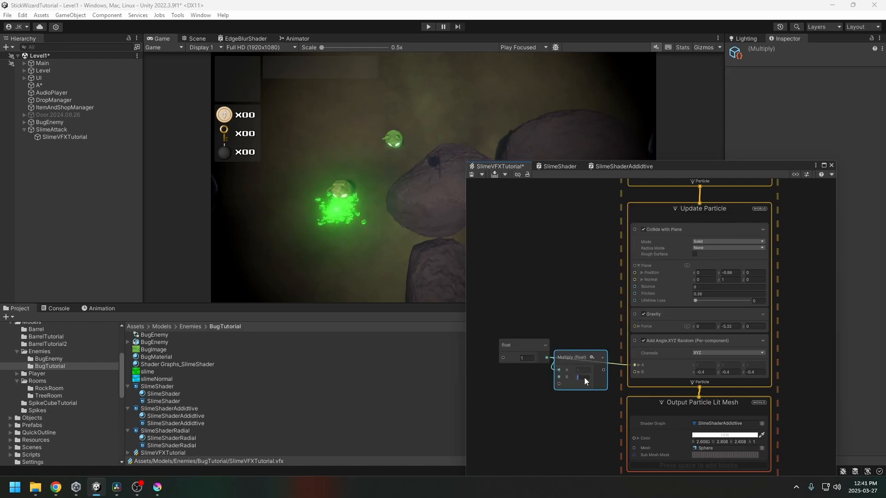
drag(578, 360, 635, 372)
drag(530, 344, 506, 344)
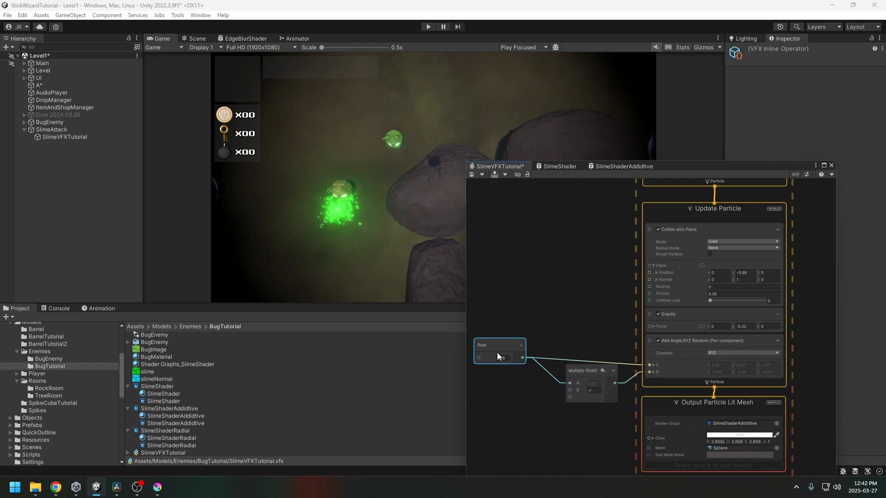
middle_drag(797, 330, 792, 369)
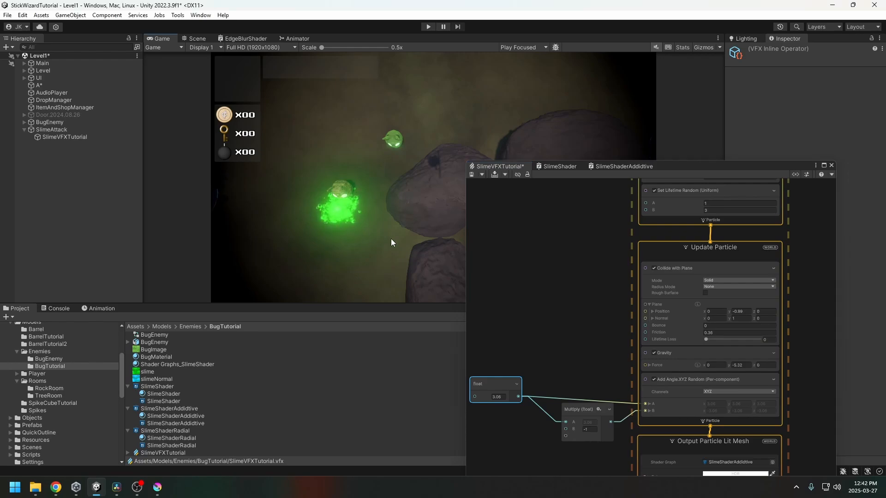
Switch to the Scene view for a close look at the slime and set the Constant Spawn Rate to 100.
click(197, 38)
scroll(352, 195, up, 6)
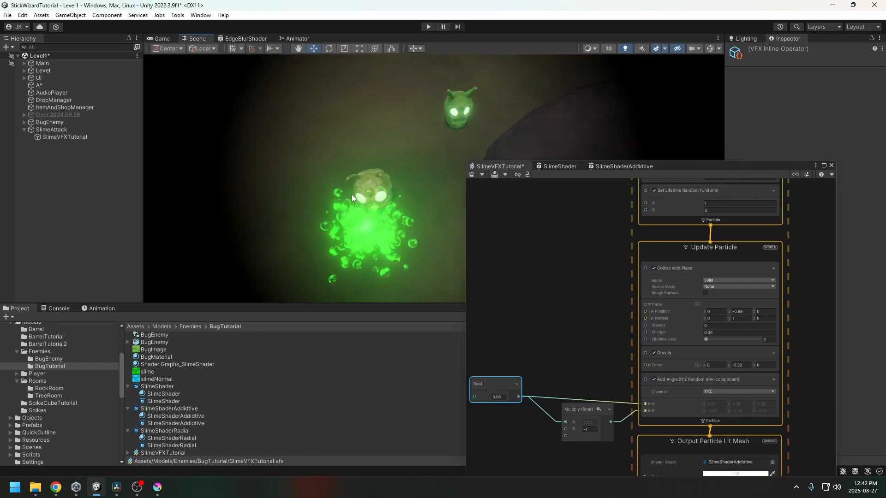
scroll(342, 154, up, 3)
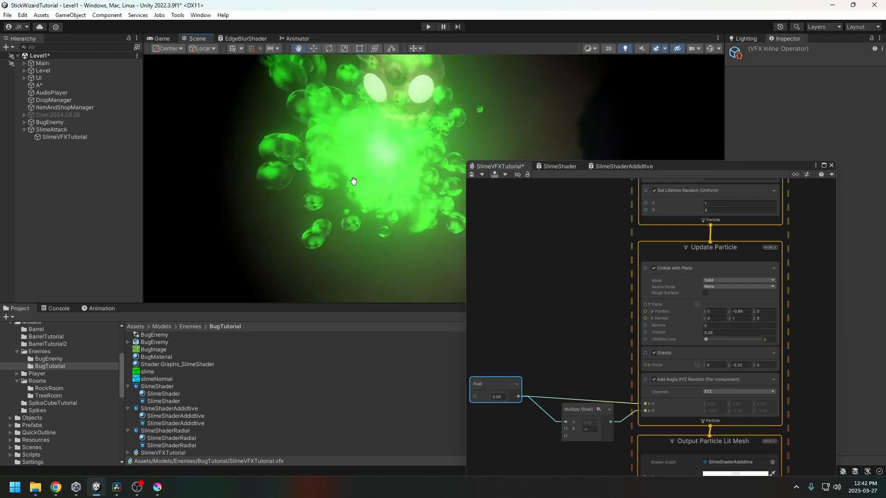
scroll(347, 173, down, 2)
alt+drag(337, 188, 345, 201)
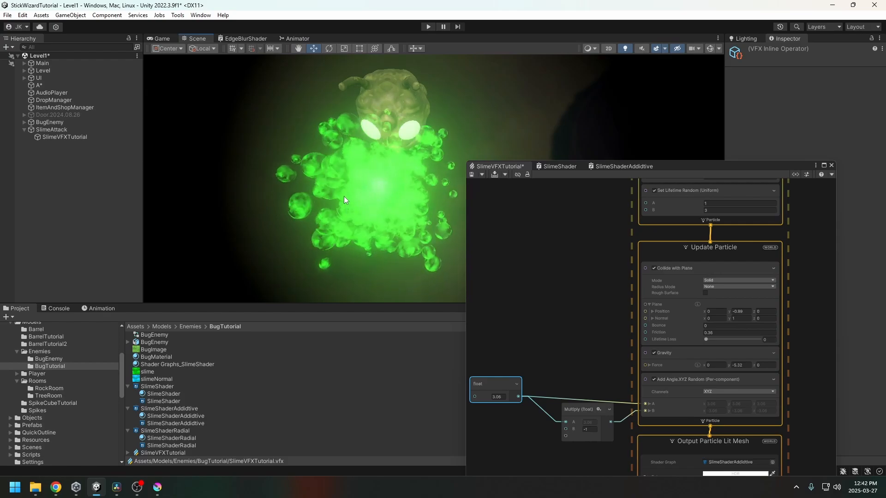
middle_drag(558, 221, 532, 318)
middle_drag(772, 224, 742, 339)
middle_drag(761, 231, 741, 300)
double_click(644, 263)
text(100)
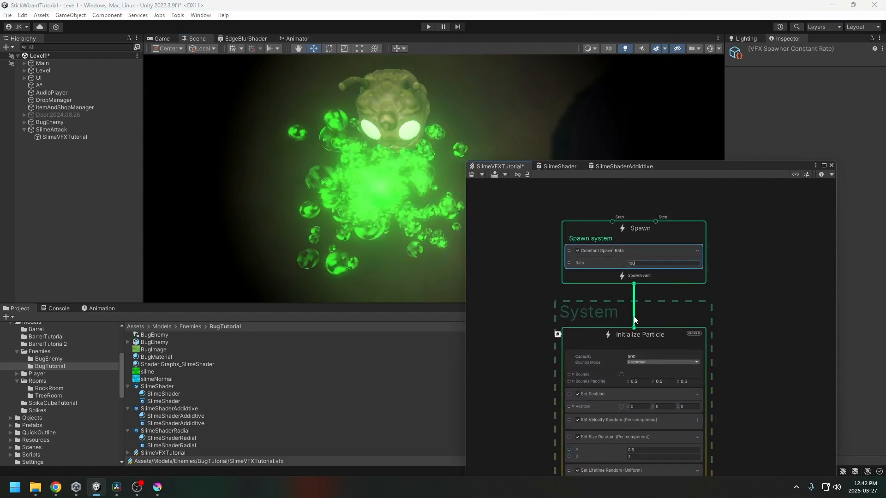
Set the particle capacity in the Initialize Particle context to 300.
double_click(641, 356)
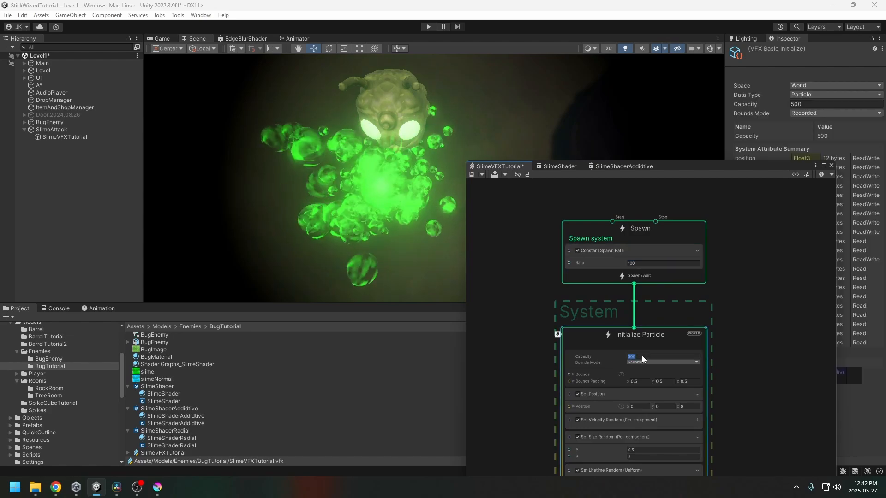
text(300)
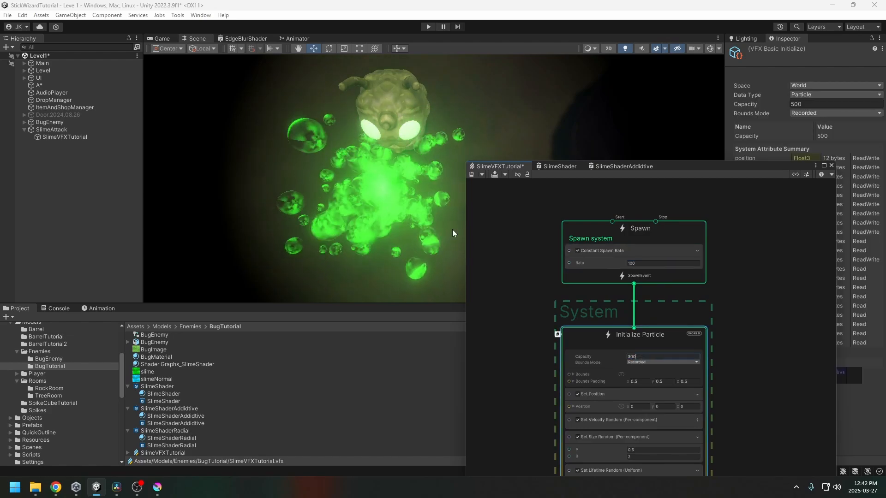
key(Return)
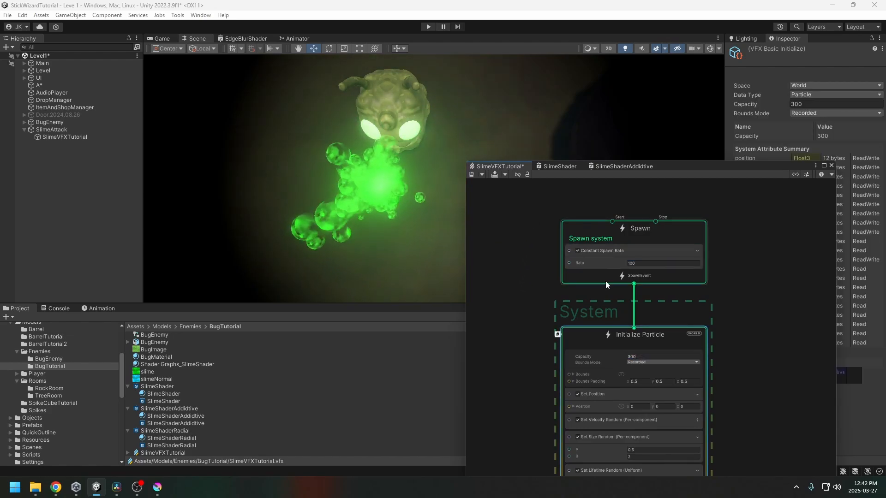
Set the HDR colour intensity of Output Particle Lit Mesh to 2.1 and save the graph.
middle_drag(771, 352, 752, 273)
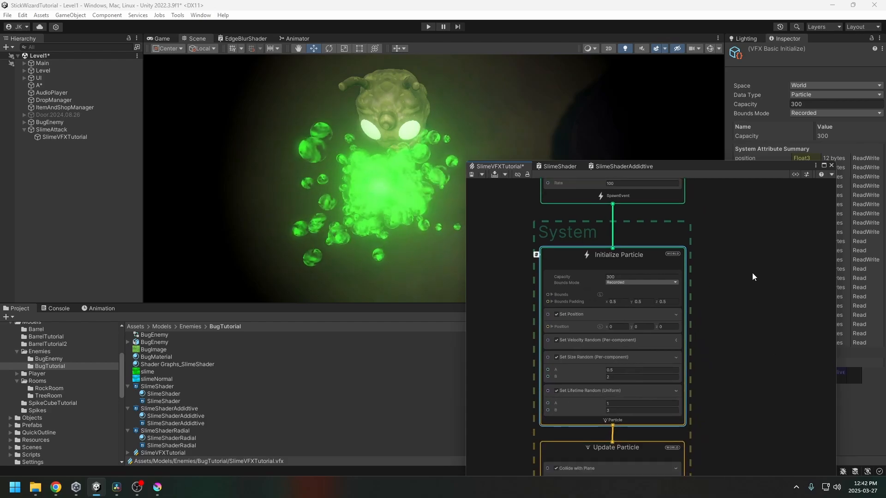
scroll(750, 348, down, 3)
middle_drag(746, 409, 746, 257)
middle_drag(746, 352, 746, 313)
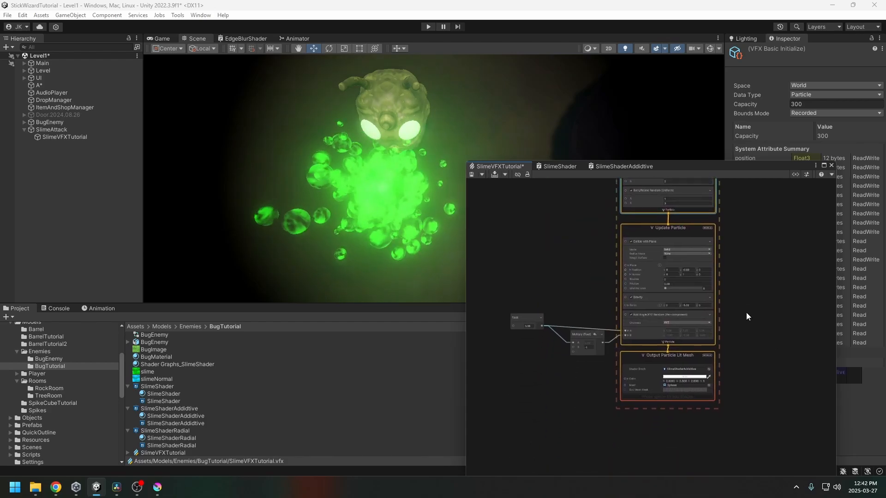
click(699, 357)
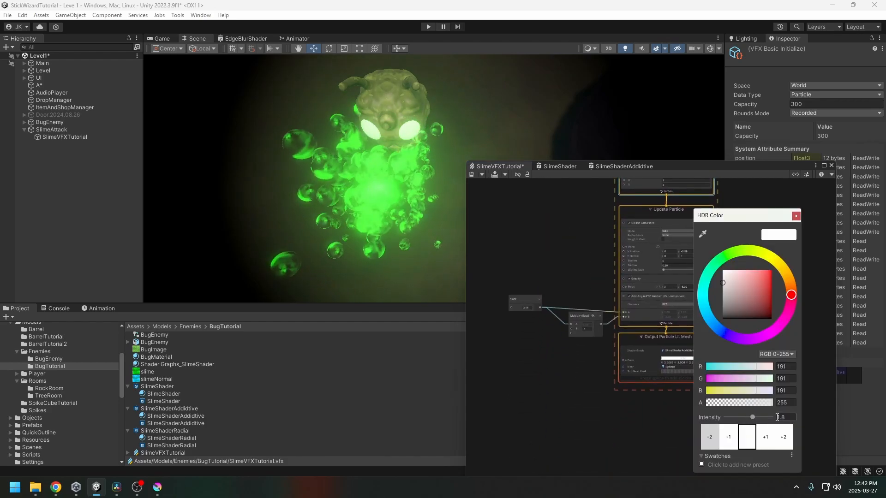
drag(785, 417, 775, 418)
text(2)
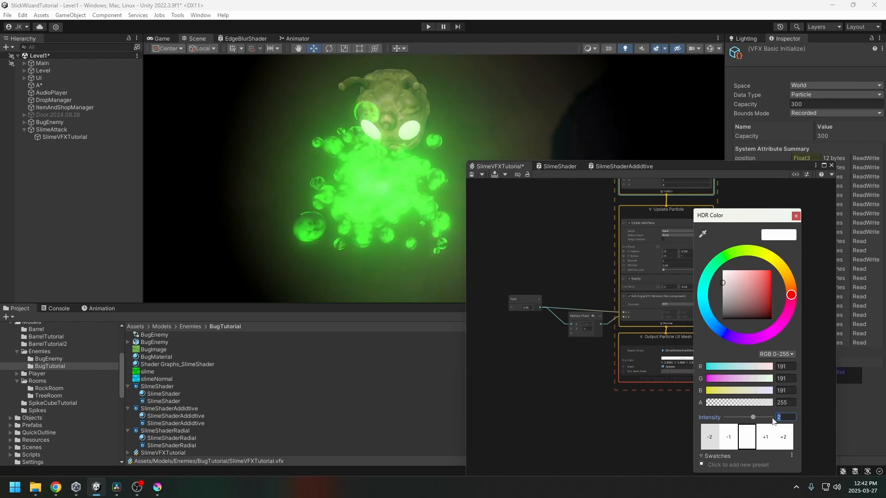
text(3)
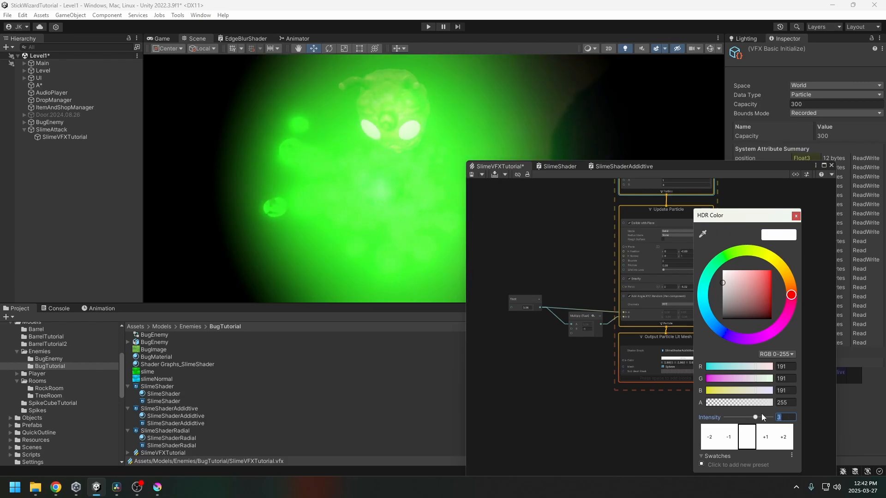
key(BackSpace)
text(2.1)
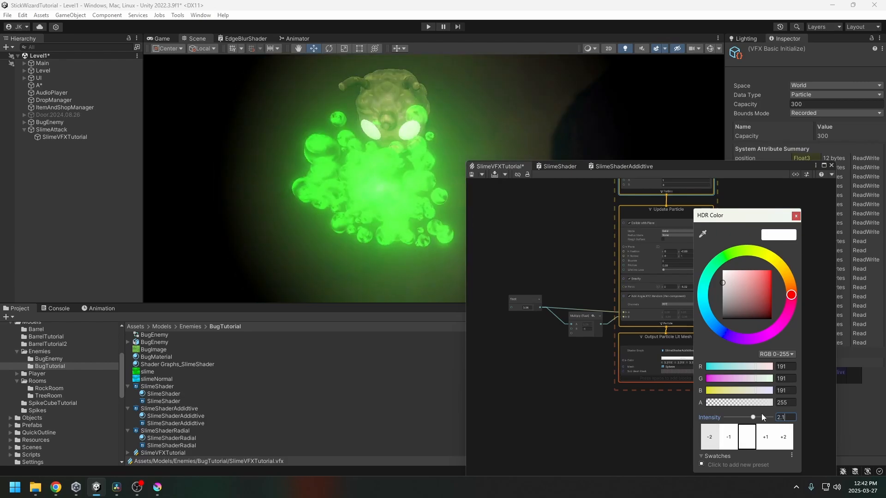
key(Return)
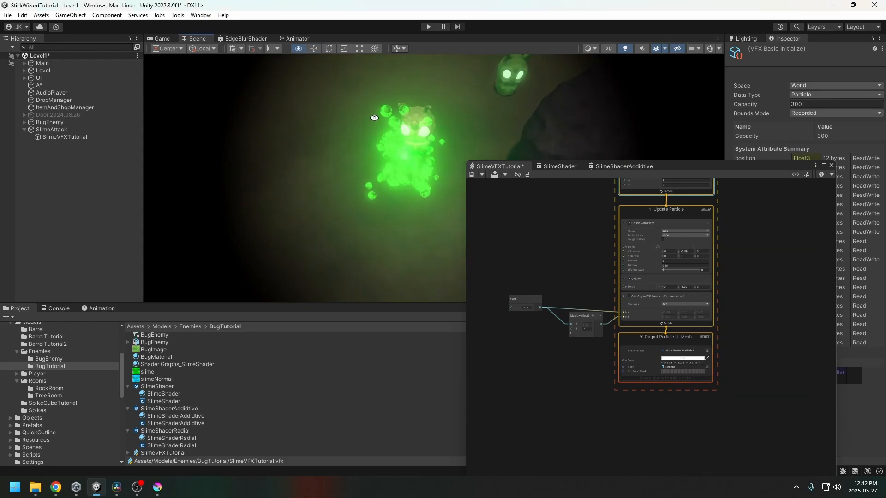
click(471, 174)
Move the SlimeAttack object around in the scene to check how its slime particles trail behind.
drag(672, 170, 719, 162)
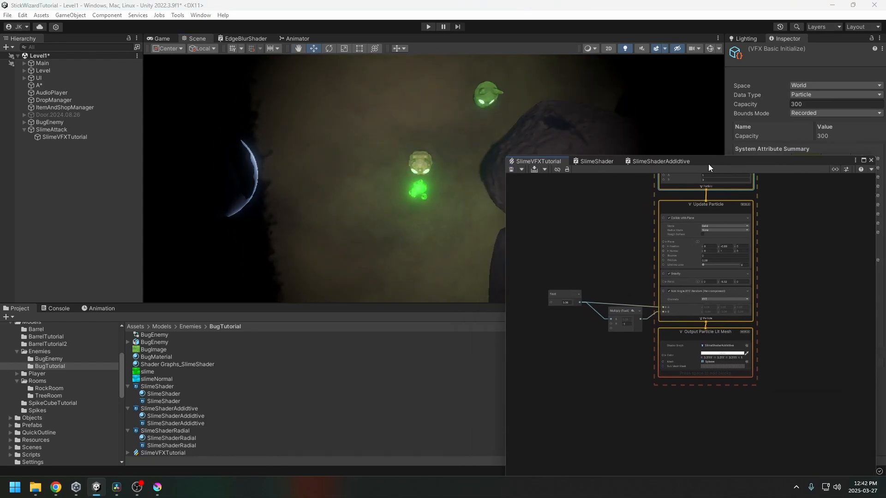
click(50, 129)
mouse_move(418, 189)
mouse_down()
mouse_move(358, 202)
mouse_move(357, 250)
mouse_move(439, 263)
mouse_move(318, 131)
mouse_move(309, 99)
mouse_move(417, 281)
mouse_move(342, 117)
mouse_move(424, 188)
mouse_up()
scroll(431, 243, up, 3)
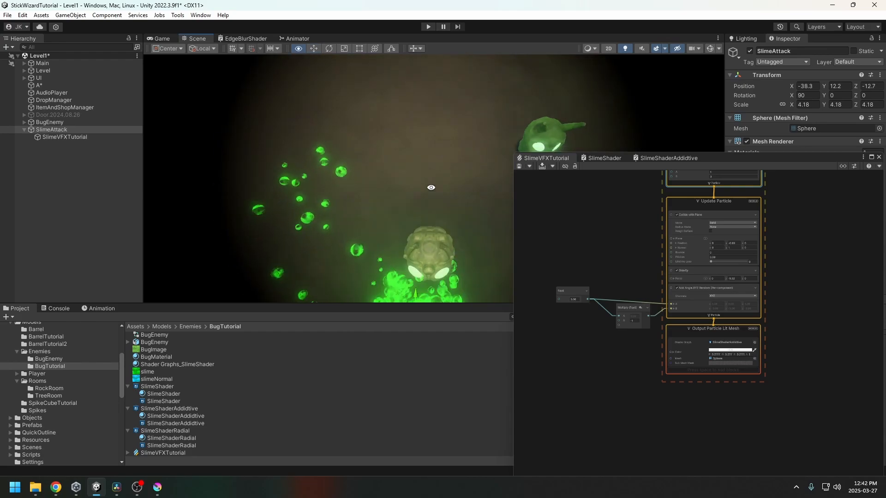
scroll(426, 160, up, 2)
Set the A value of the Set Lifetime Random block in Initialize Particle to 0.1.
scroll(684, 237, up, 3)
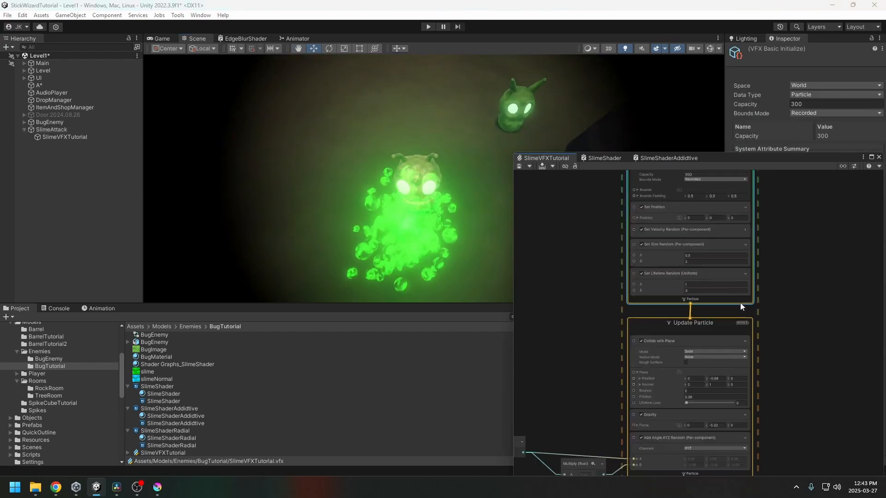
click(688, 314)
click(697, 322)
text(0.1)
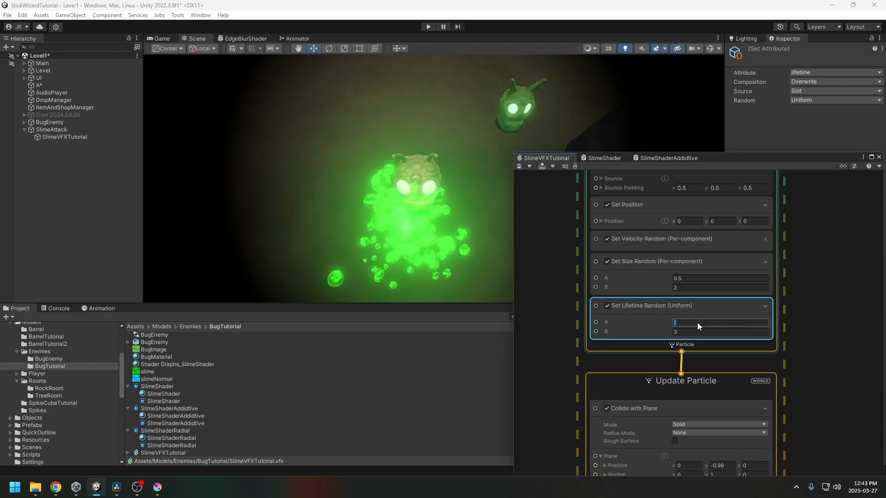
Set the B value of the Set Lifetime Random block in Initialize Particle to 1 and save the graph.
click(690, 332)
text(1)
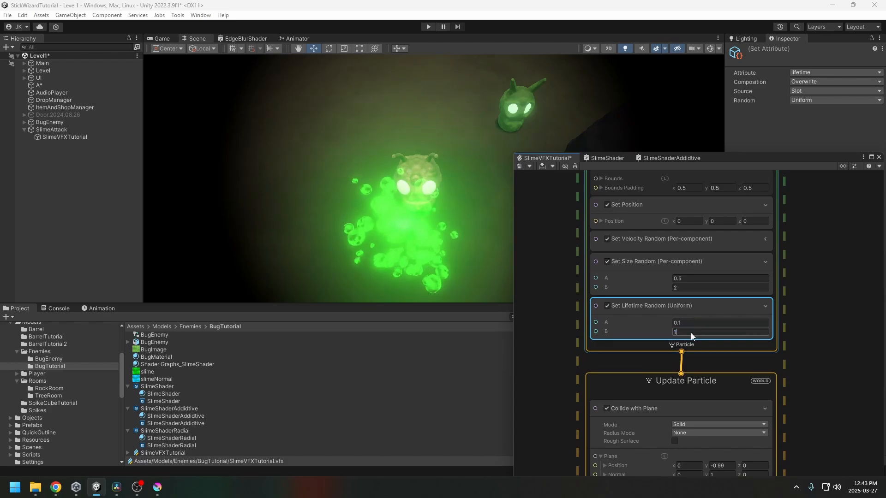
click(651, 265)
key(ctrl+s)
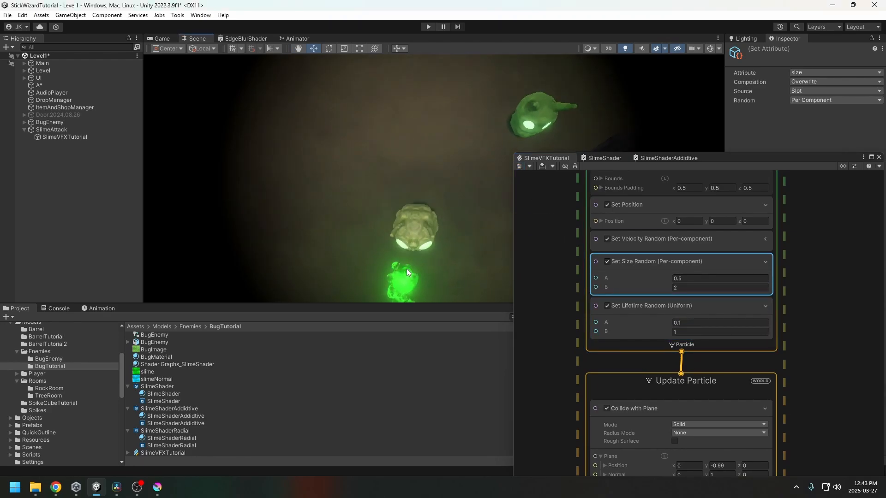
Move the SlimeVFXTutorial object around in the scene to check its shorter-lived particles, and undo the last move.
scroll(397, 276, down, 2)
click(76, 137)
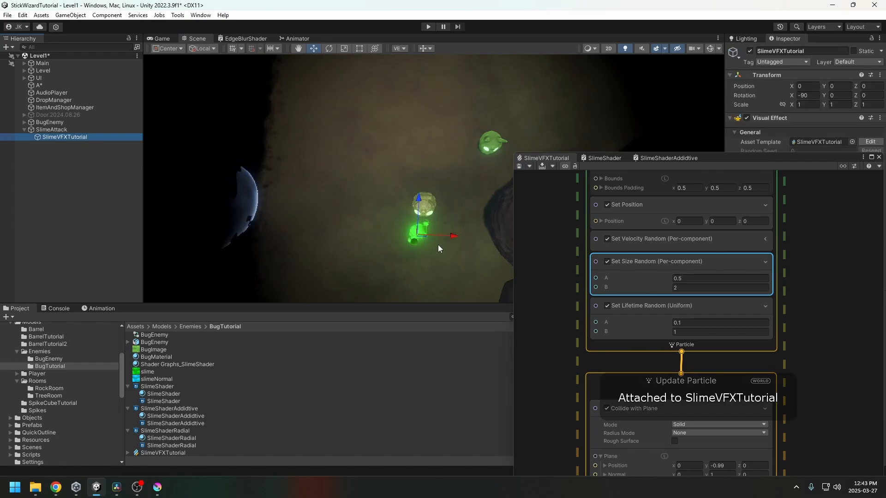
mouse_move(422, 229)
mouse_down()
mouse_move(300, 189)
mouse_move(461, 245)
mouse_move(369, 249)
mouse_move(330, 238)
mouse_move(425, 249)
mouse_move(298, 211)
mouse_move(301, 223)
mouse_move(421, 233)
mouse_up()
key(ctrl+z)
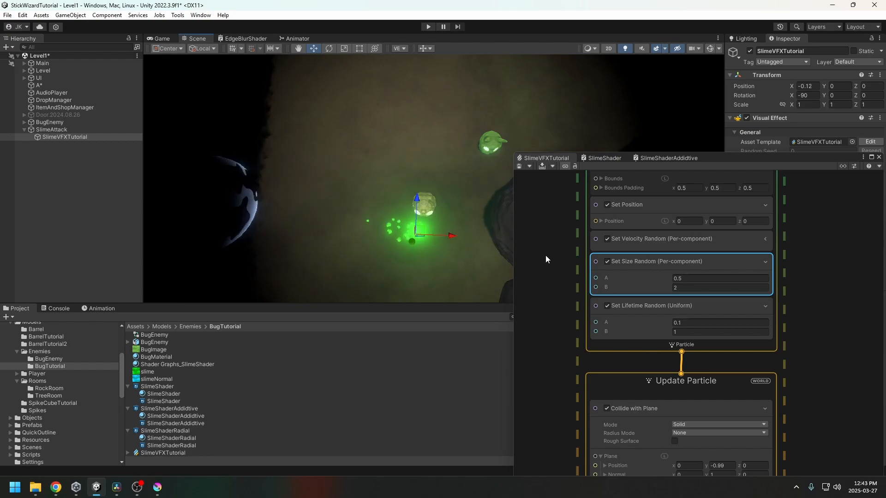
Set the Constant Spawn Rate to 300 and the Initialize Particle capacity to 1000, and save the graph.
scroll(792, 291, up, 1)
middle_drag(792, 217, 795, 345)
middle_drag(673, 278, 670, 341)
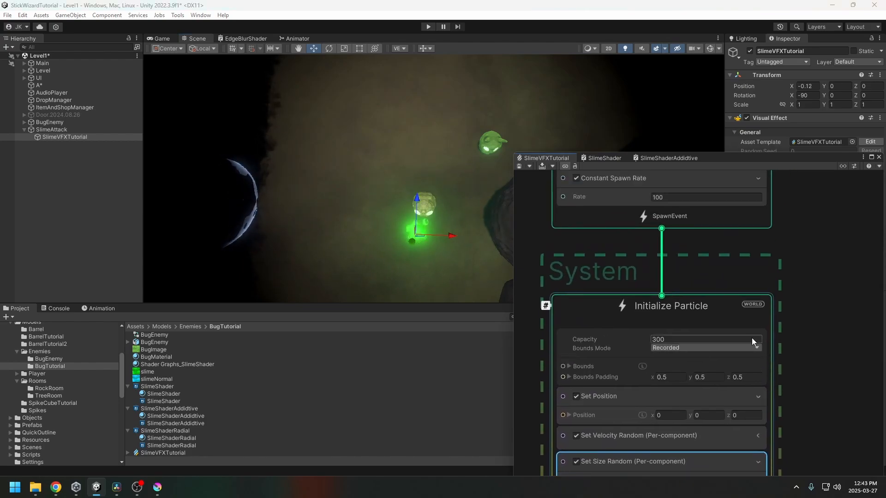
click(671, 198)
text(300)
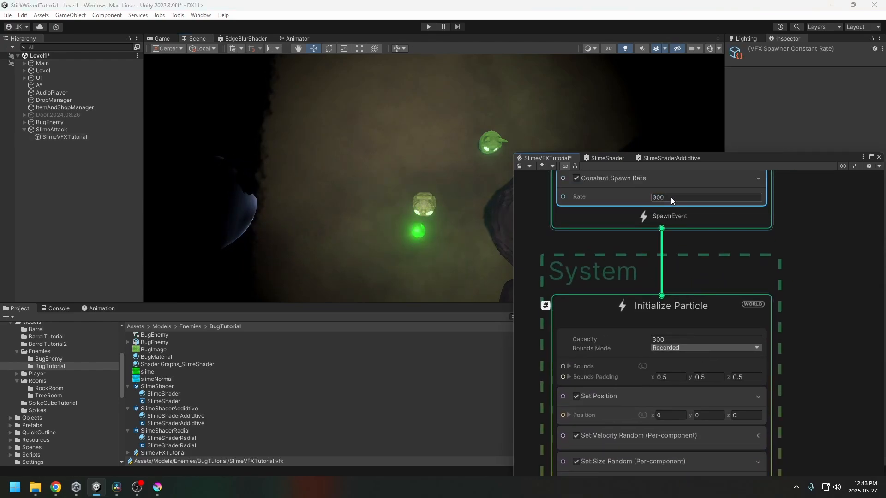
click(680, 337)
text(1-0)
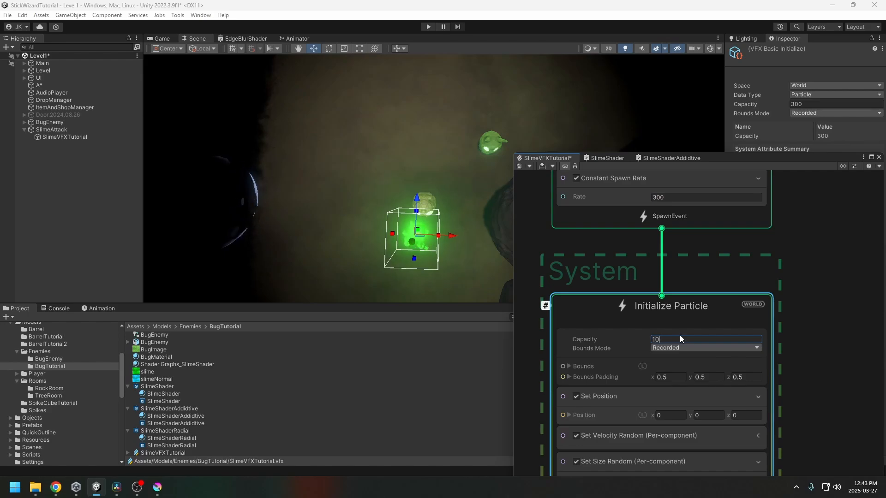
key(BackSpace)
click(801, 294)
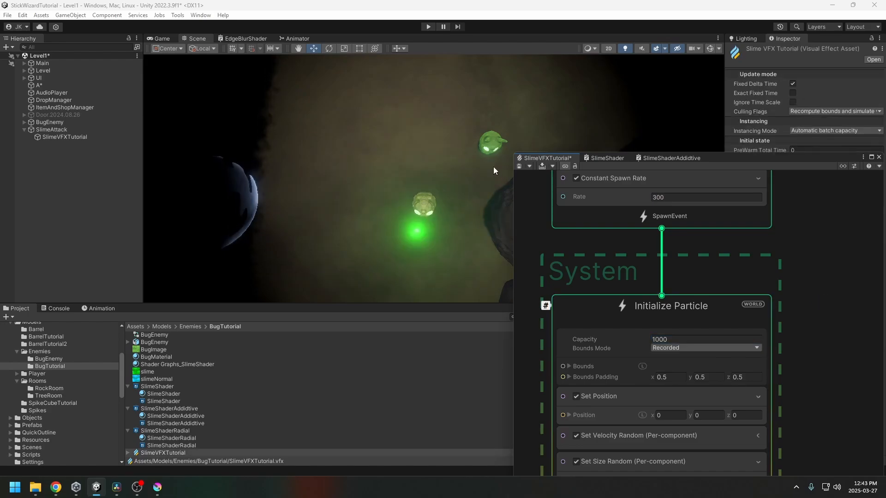
click(517, 166)
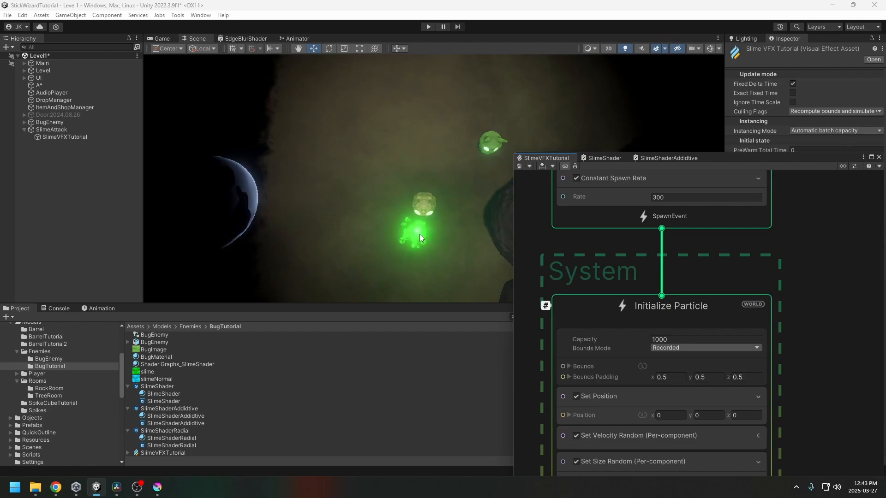
Move the SlimeAttack object around near the bug enemy to check its denser particle trail.
click(88, 137)
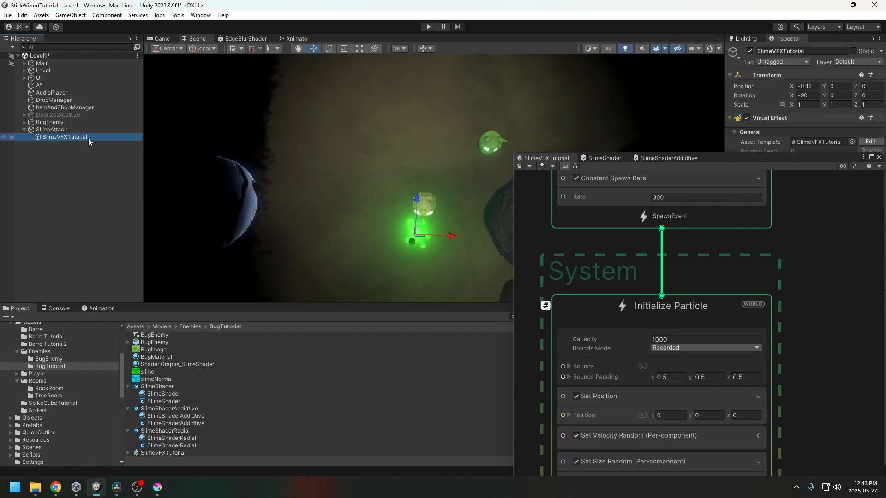
click(60, 130)
drag(419, 235, 432, 266)
drag(459, 287, 417, 225)
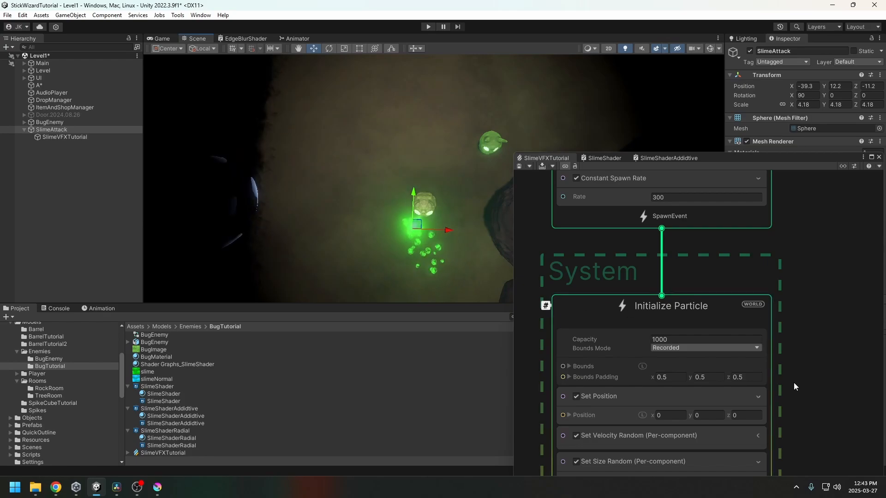
Examine the Output Particle Lit Mesh context and locate its assigned shader graph in the project.
double_click(698, 318)
middle_drag(827, 411, 791, 220)
middle_drag(769, 413, 830, 298)
scroll(762, 295, down, 3)
scroll(761, 337, up, 3)
scroll(812, 346, down, 4)
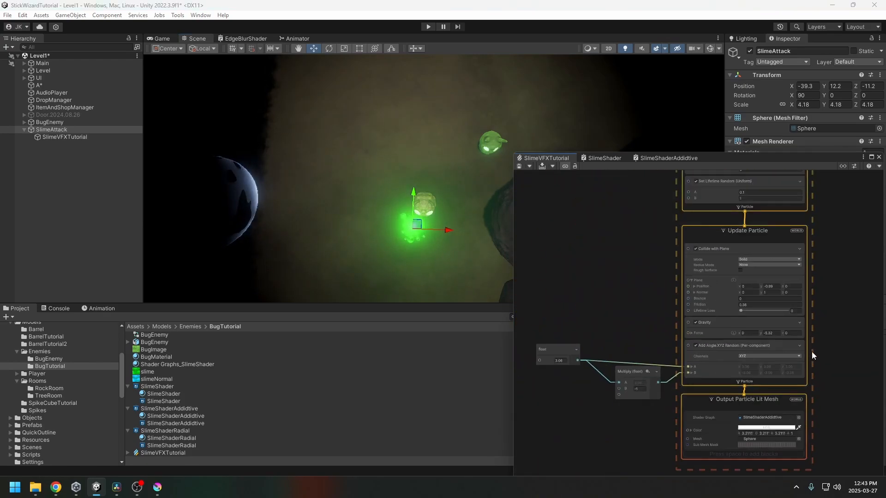
middle_drag(796, 387, 822, 303)
scroll(791, 347, up, 4)
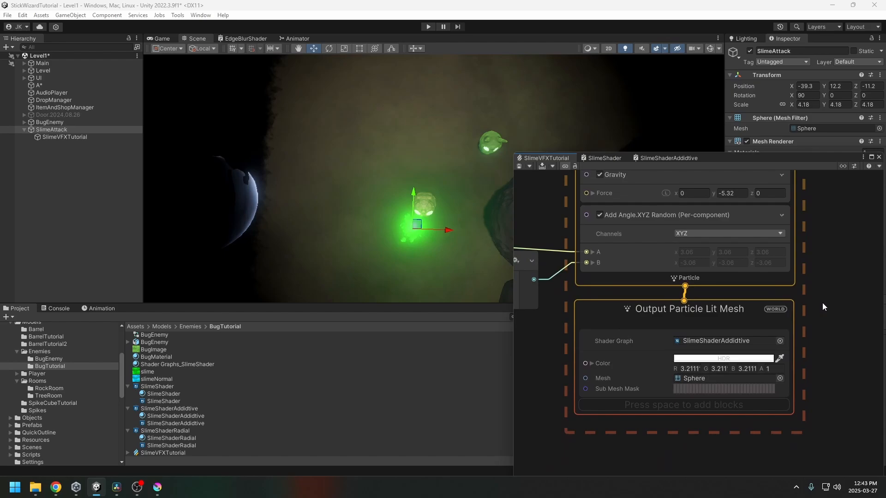
click(736, 333)
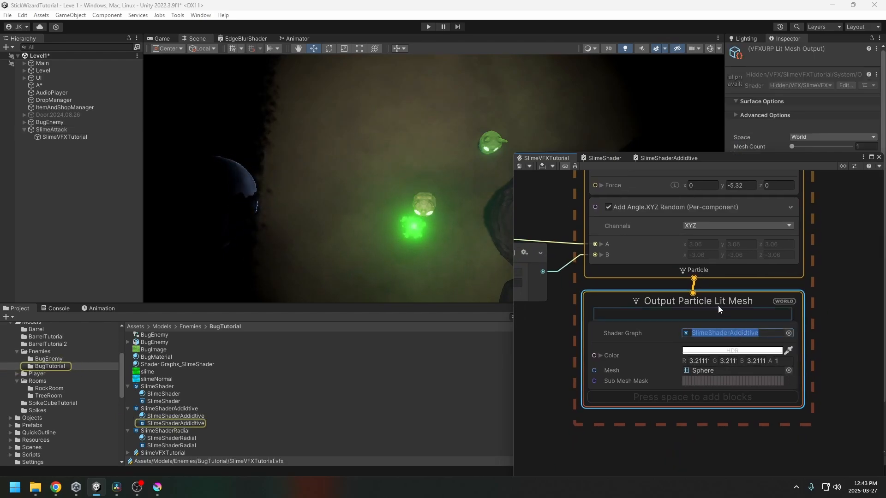
In the SlimeShaderAddidtive graph, set the Replace Color node's Fuzziness to 0, raise its Range, and save the asset.
click(660, 157)
middle_drag(754, 324, 687, 259)
scroll(734, 331, up, 5)
middle_drag(743, 334, 659, 269)
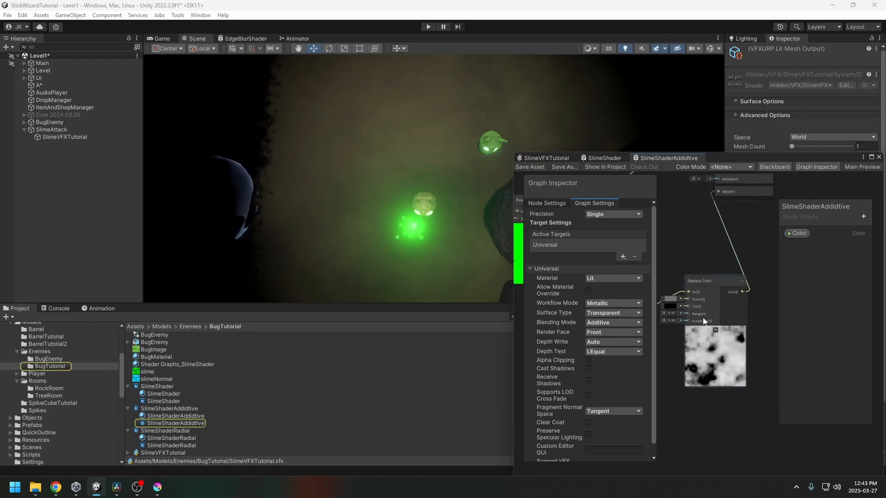
click(674, 320)
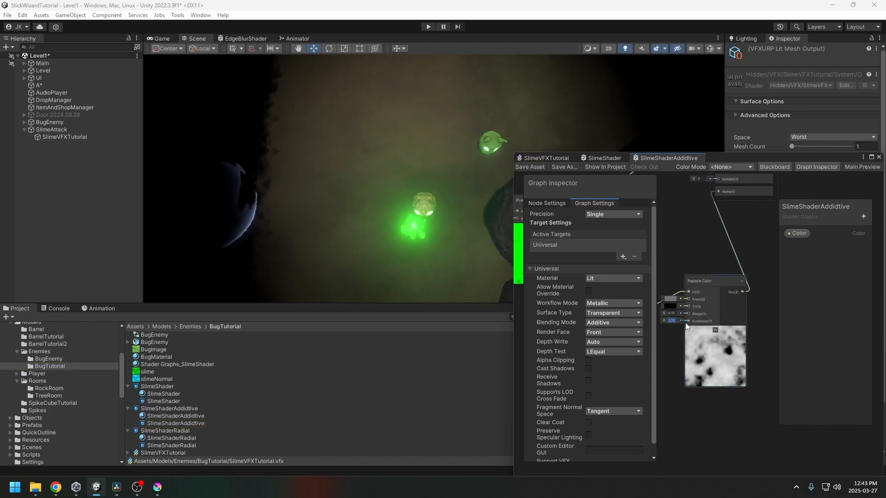
text(0)
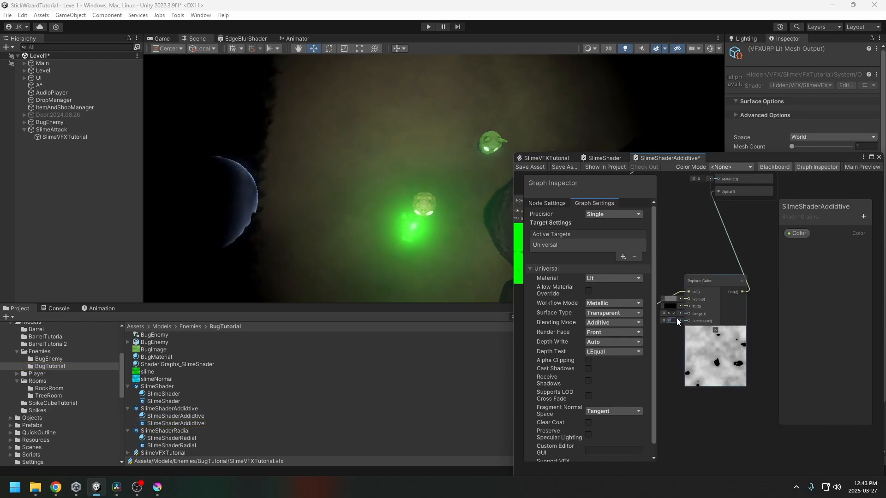
drag(662, 313, 674, 317)
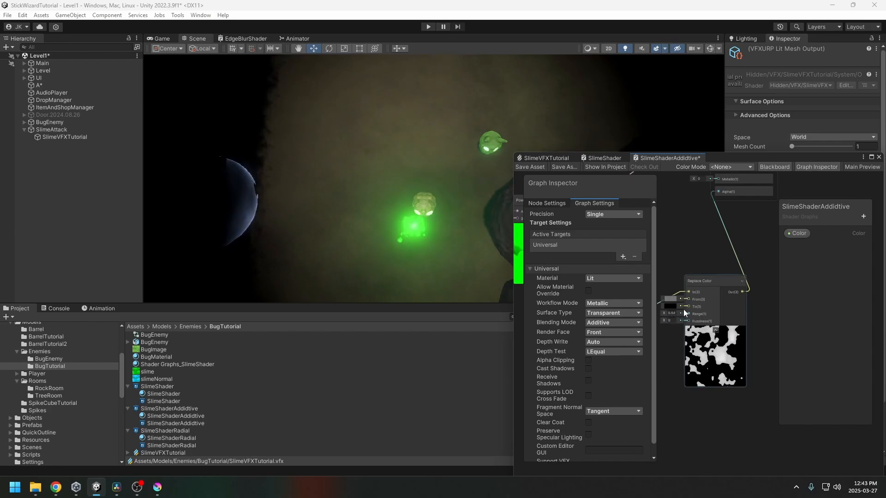
click(531, 169)
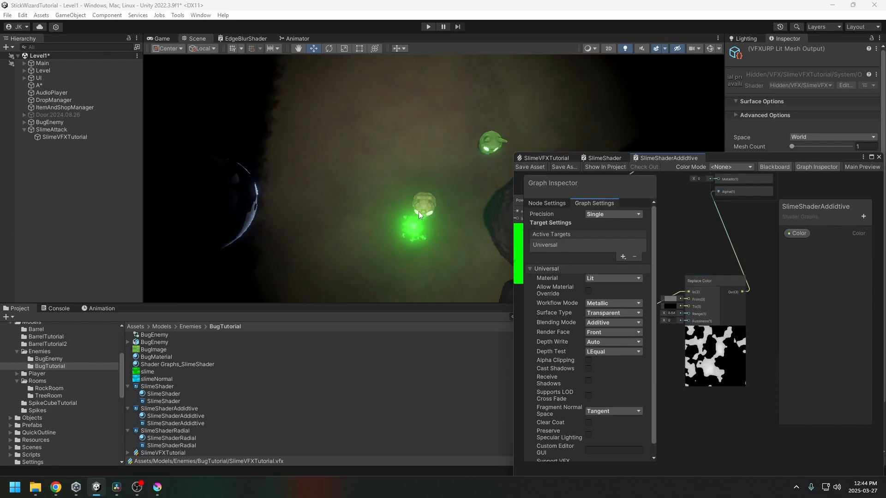
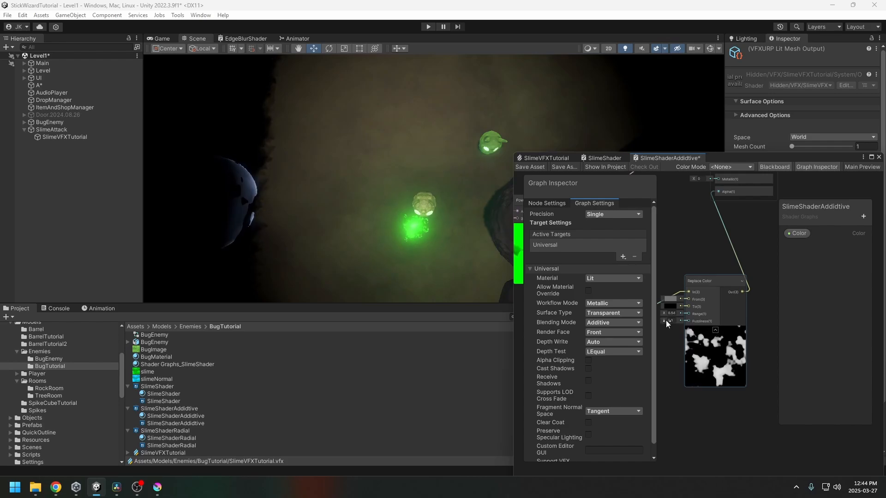
Raise the Replace Color node's Fuzziness to soften the slime pattern, lower its Range, and save the shader.
drag(664, 321, 671, 322)
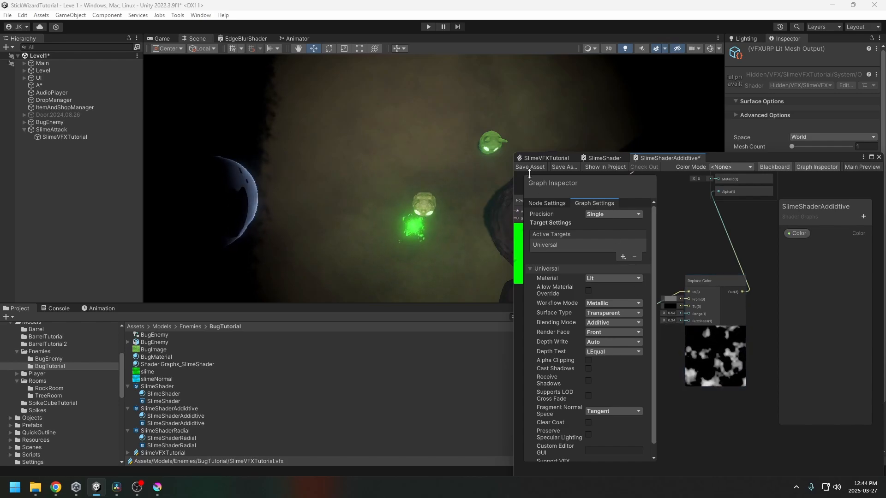
key(ctrl+s)
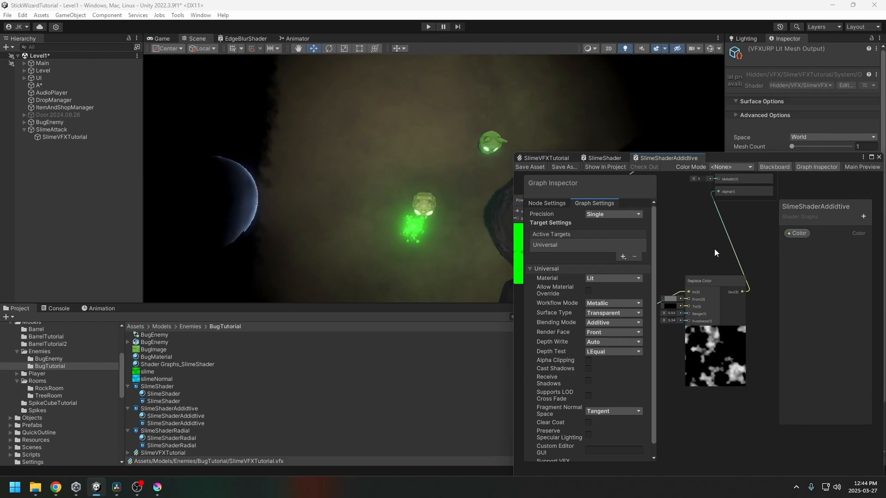
drag(668, 314, 659, 311)
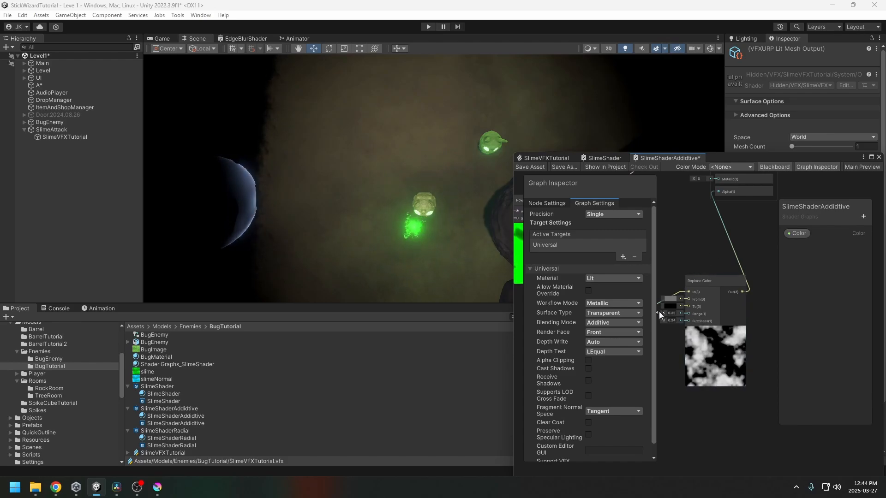
click(530, 166)
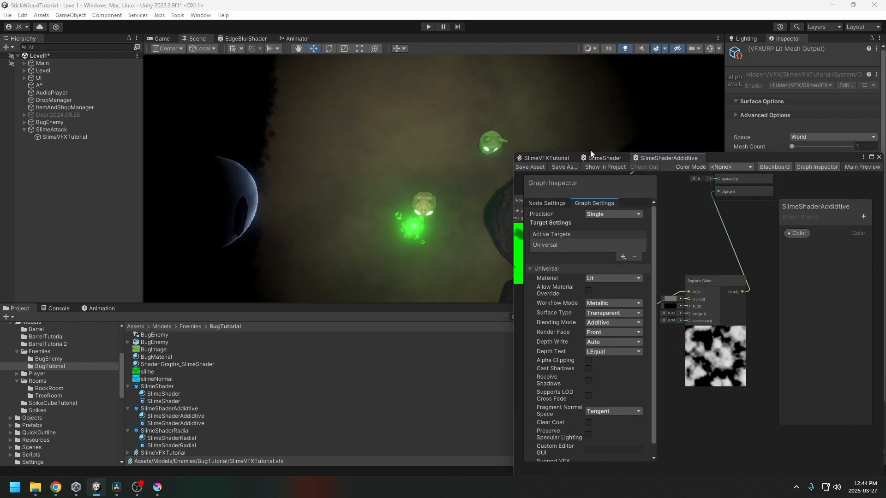
Add a Set Size over Life block to SlimeVFXTutorial's Output Particle Lit Mesh context and set its composition to Multiply.
click(561, 159)
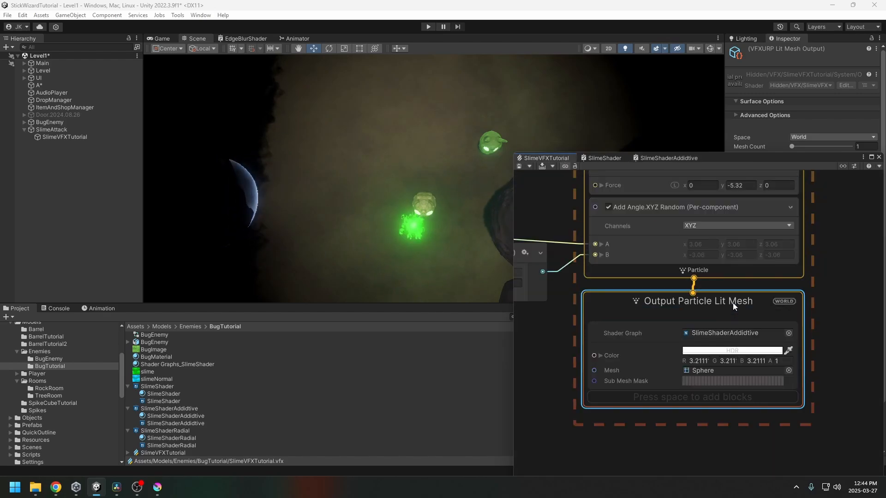
key(space)
text(set size over)
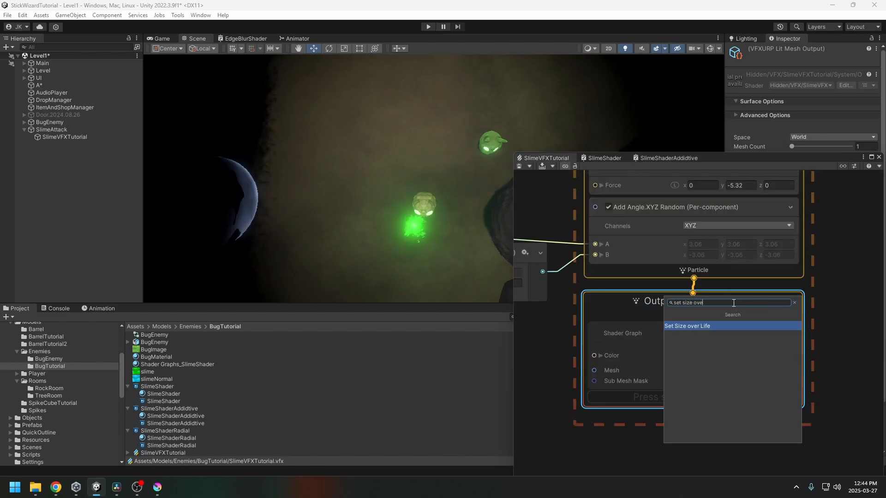
key(Return)
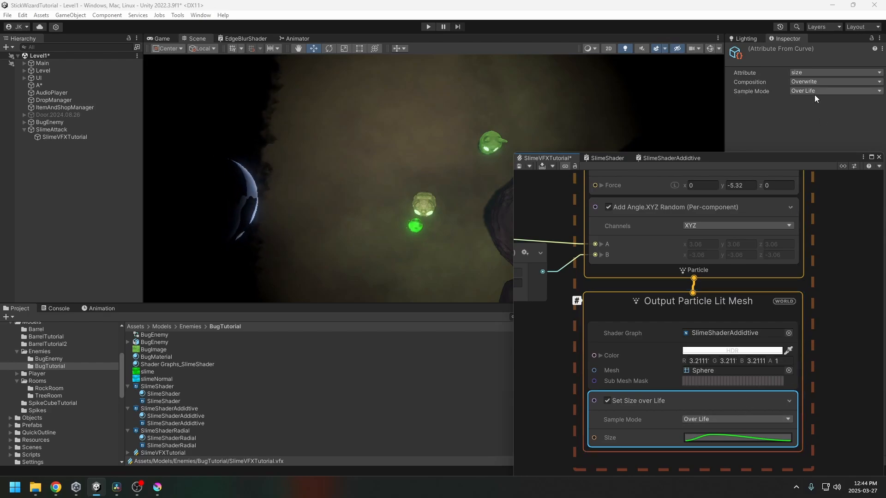
click(806, 82)
click(809, 109)
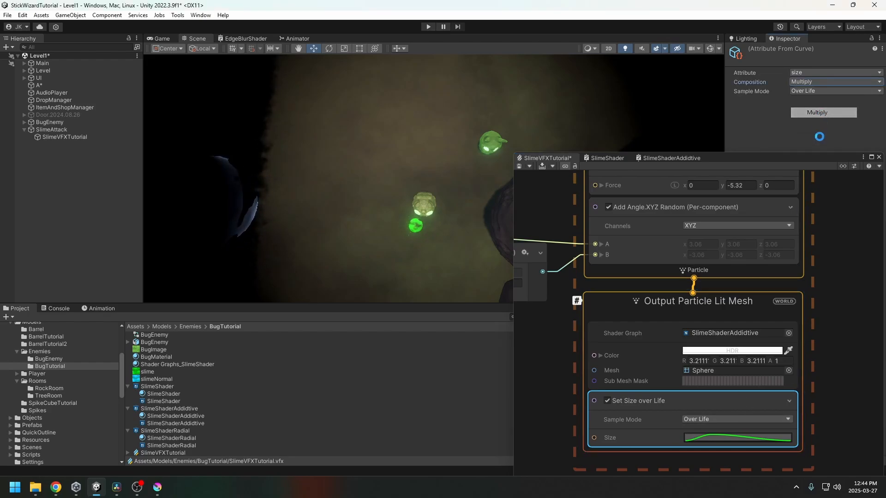
Reshape the size-over-life curve to fall from 1 to 0 without the middle key and with a steeper ending, and save.
click(720, 436)
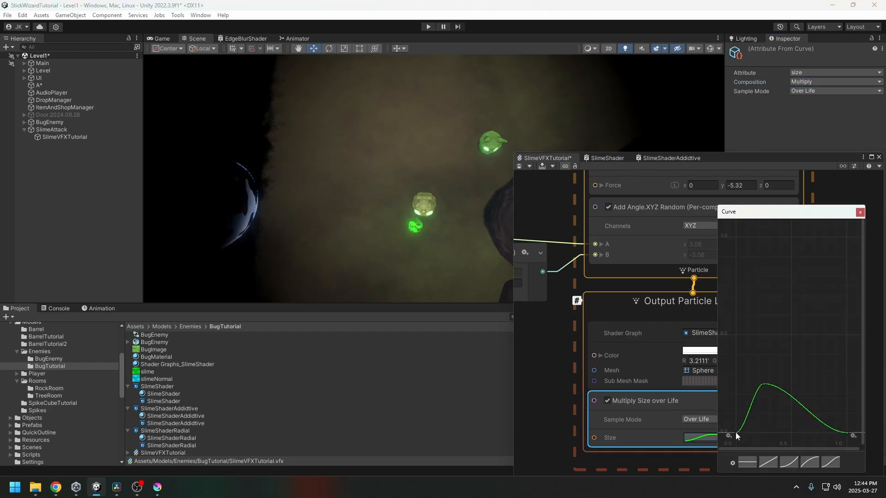
drag(736, 433, 738, 279)
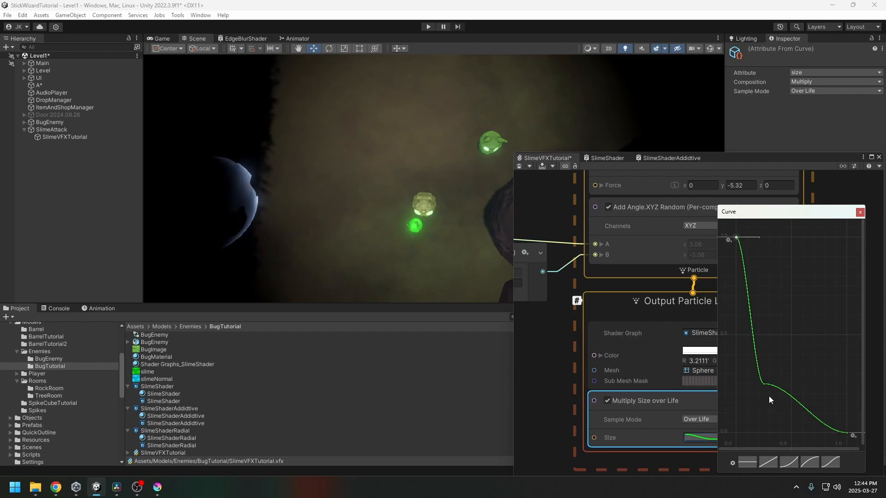
key(Delete)
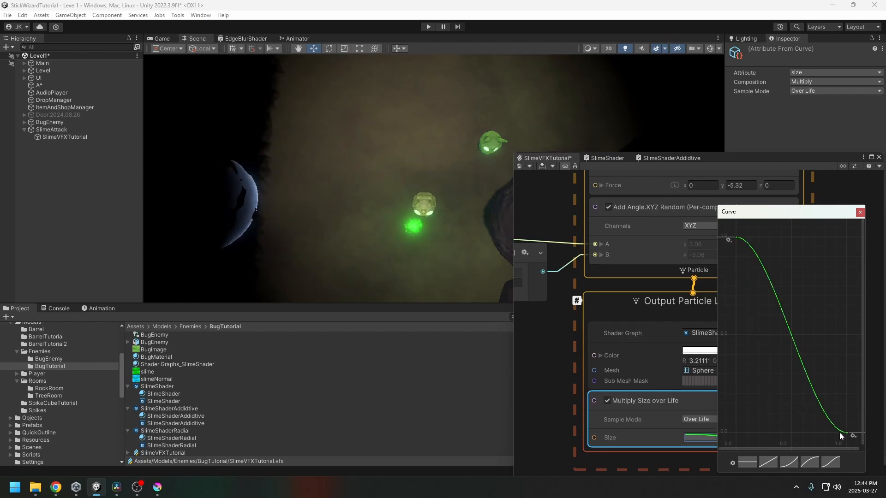
drag(823, 433, 834, 409)
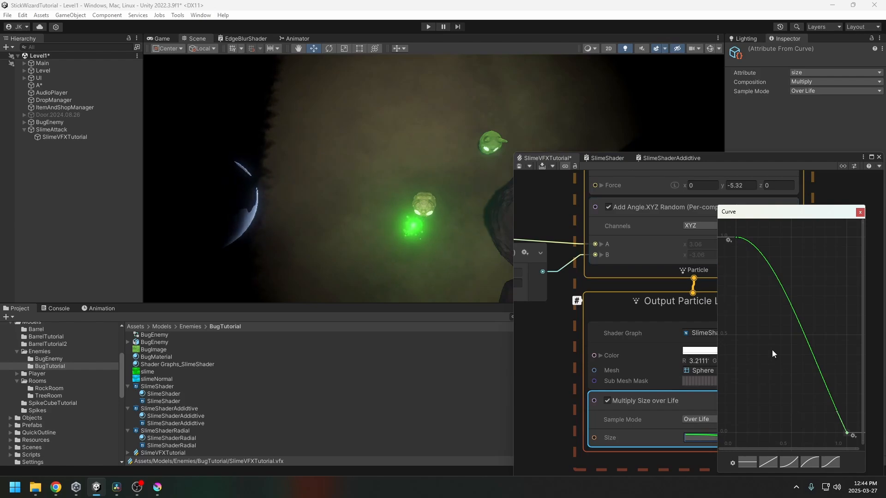
click(519, 166)
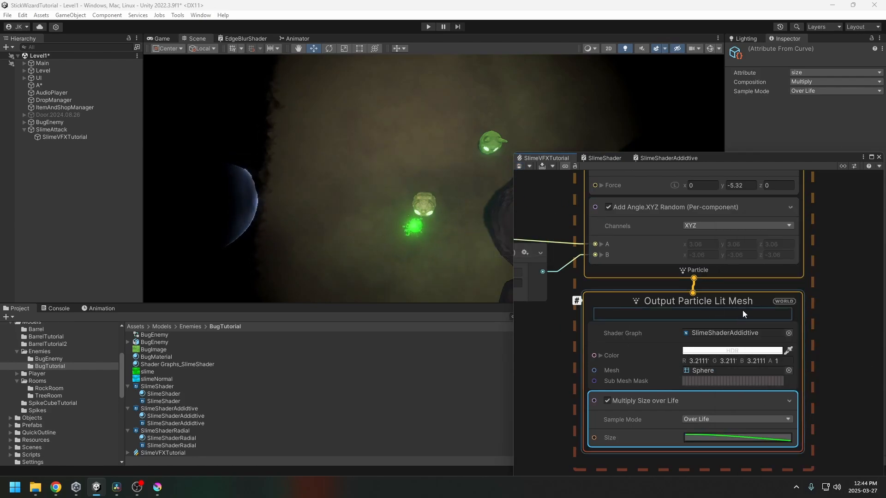
Set the Set Size Random block's range in Initialize Particle to A 1 and B 9.
scroll(811, 398, up, 5)
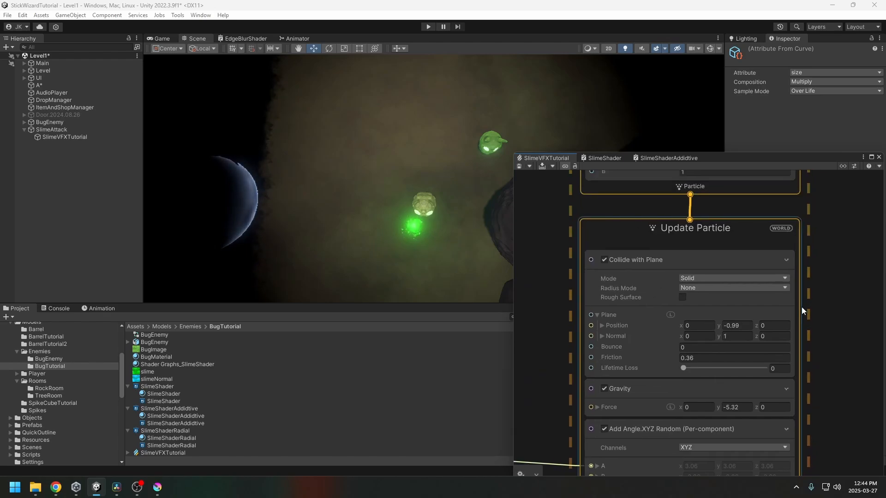
scroll(802, 306, up, 5)
click(674, 349)
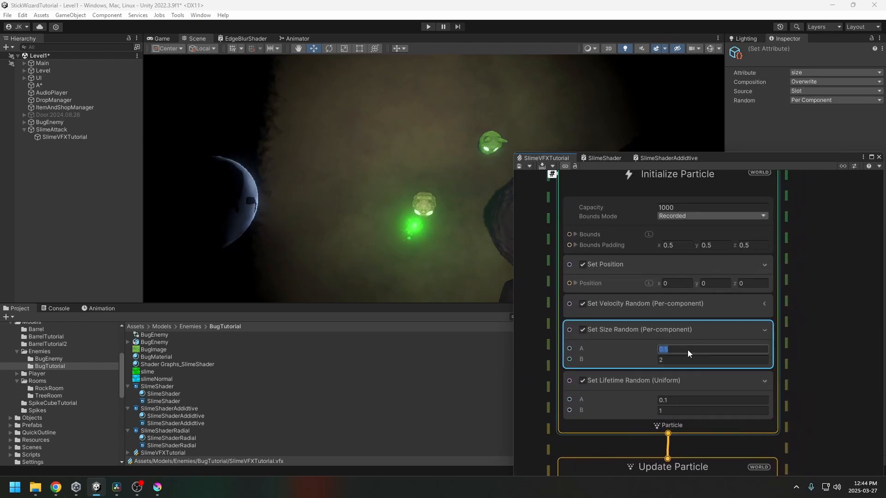
text(1)
click(670, 359)
text(3)
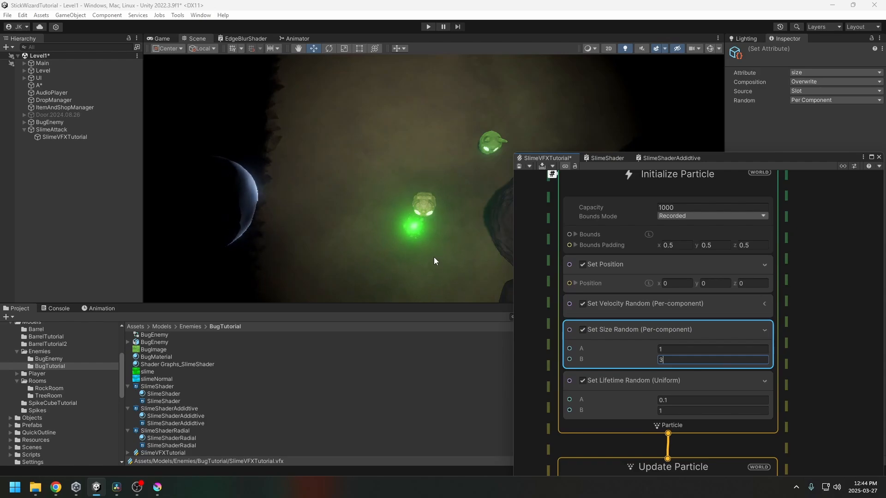
click(692, 349)
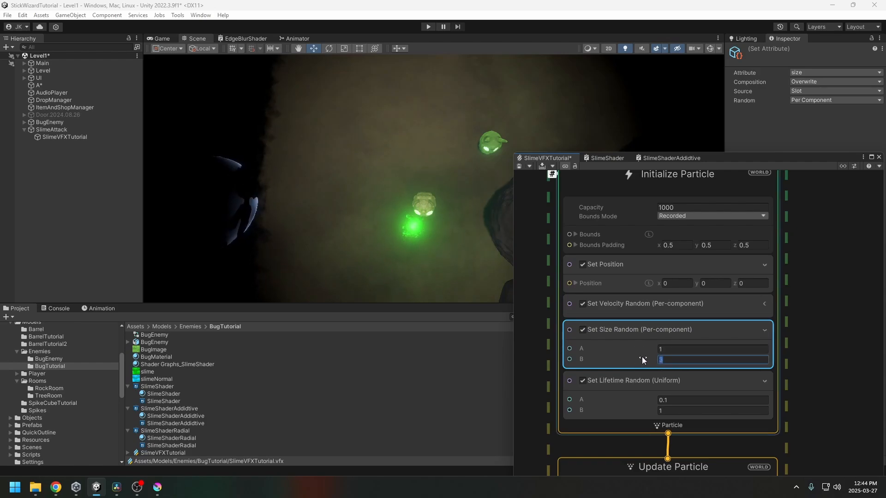
text(9)
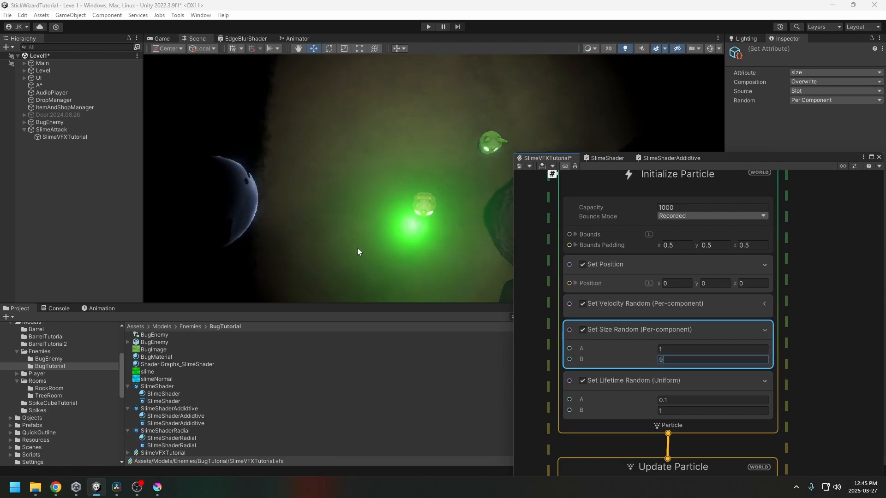
Move the SlimeAttack object slightly within the scene so the slime effect sits over the bug.
scroll(648, 316, down, 10)
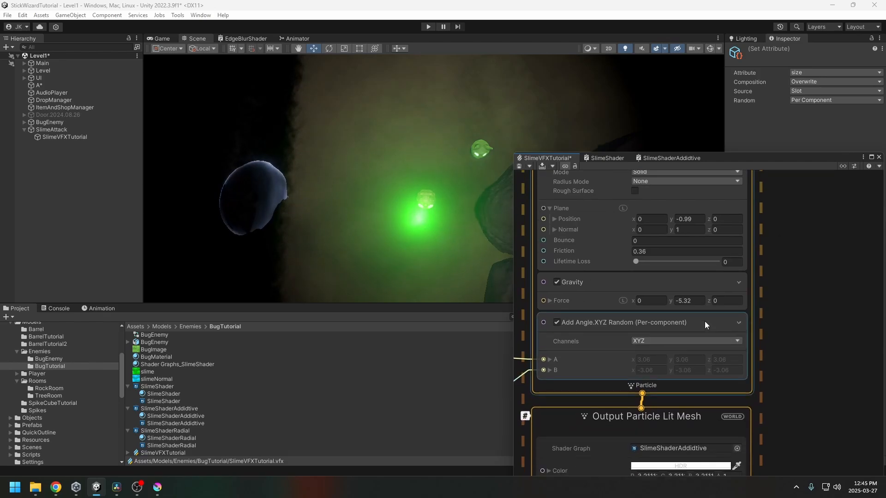
click(61, 129)
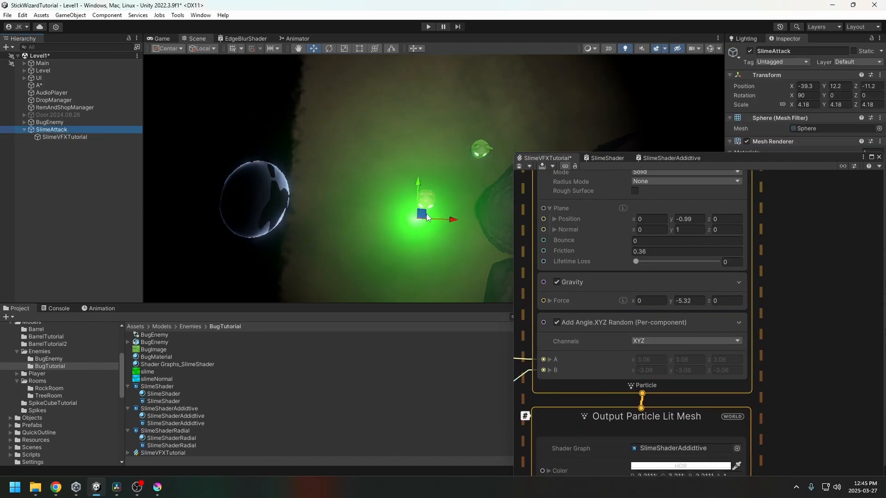
mouse_move(427, 214)
mouse_down()
mouse_move(344, 81)
mouse_move(364, 235)
mouse_move(409, 254)
mouse_move(455, 111)
mouse_move(494, 146)
mouse_move(366, 167)
mouse_move(372, 247)
mouse_move(392, 112)
mouse_move(468, 182)
mouse_move(340, 197)
mouse_move(431, 255)
mouse_move(406, 180)
mouse_move(386, 273)
mouse_move(379, 190)
mouse_move(367, 273)
mouse_move(429, 199)
mouse_up()
Set the float operator feeding the Add Angle Random block and its Multiply node to 1.
click(583, 284)
middle_drag(582, 284, 693, 304)
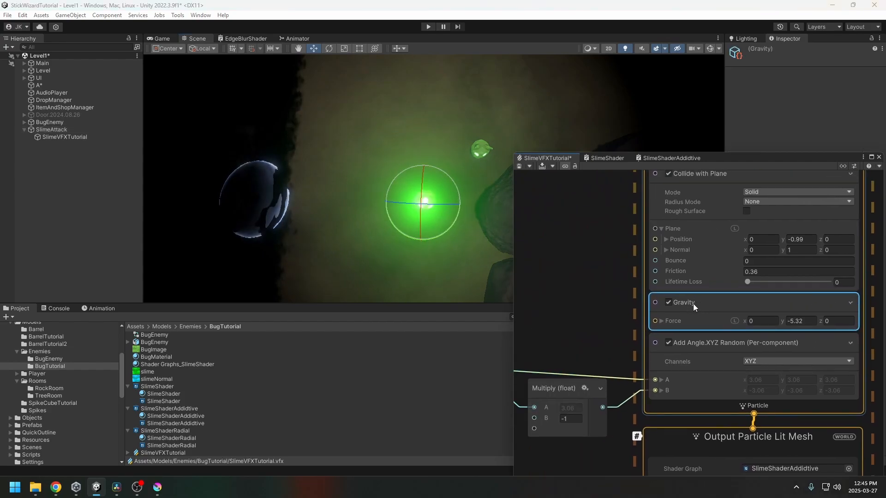
scroll(646, 302, down, 1)
middle_drag(625, 310, 717, 306)
scroll(600, 311, up, 3)
click(585, 295)
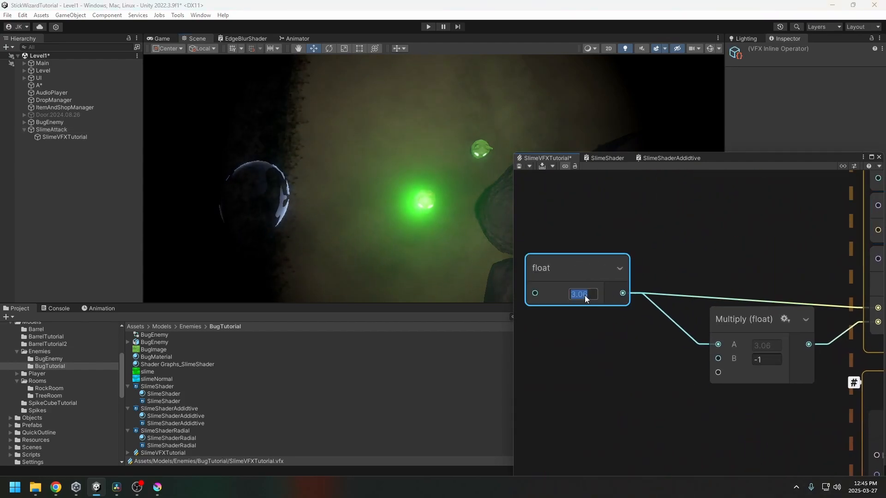
text(1)
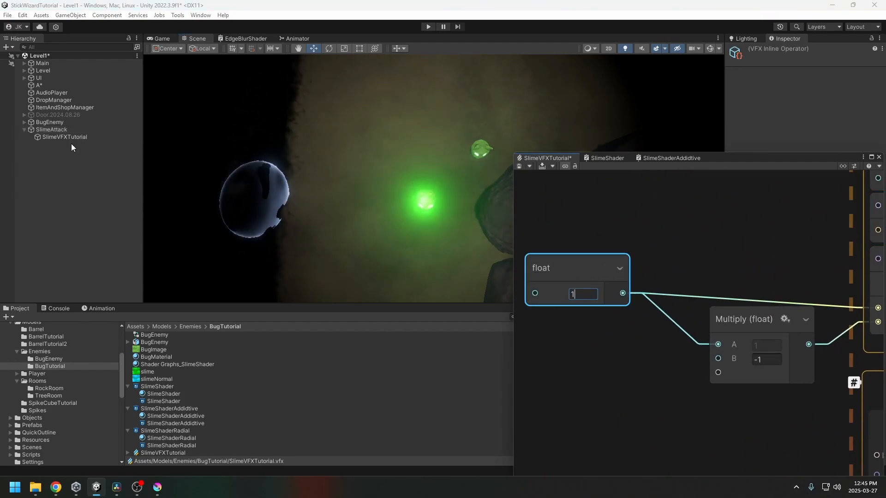
Move the SlimeAttack object across the scene to about X -43.3, Z -11.7.
click(68, 130)
drag(426, 197, 321, 172)
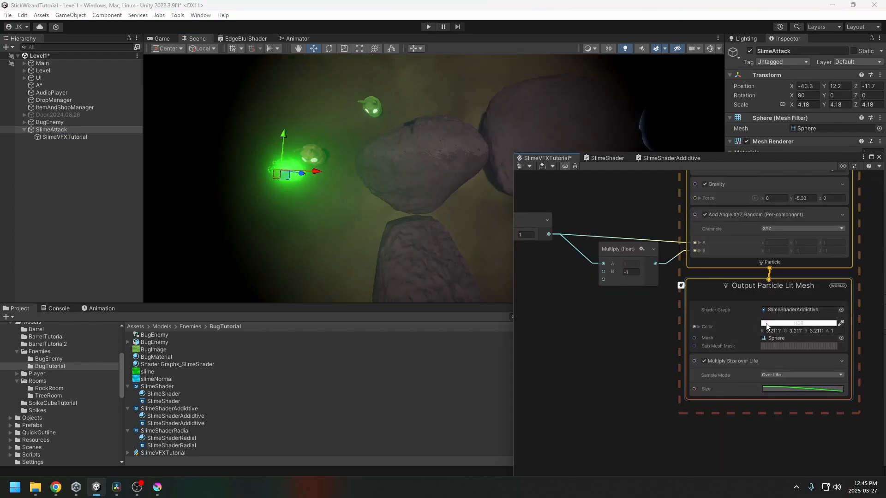
Add a Sample Curve operator to the SlimeVFXTutorial graph and place it below the Multiply node, beside the output context.
right_click(605, 330)
click(628, 336)
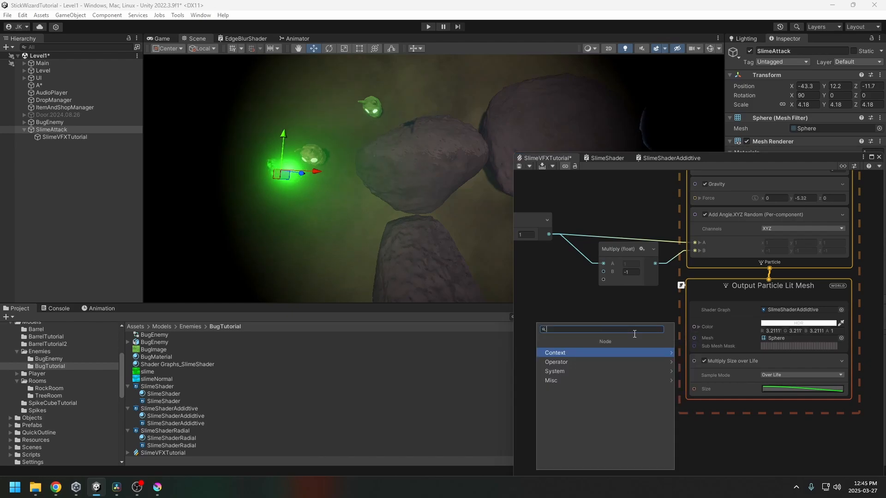
text(curve)
key(Return)
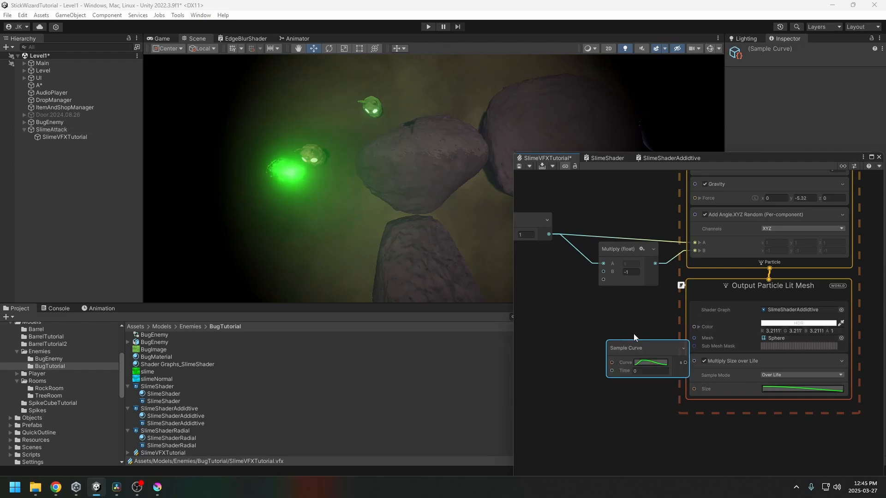
drag(640, 342, 594, 327)
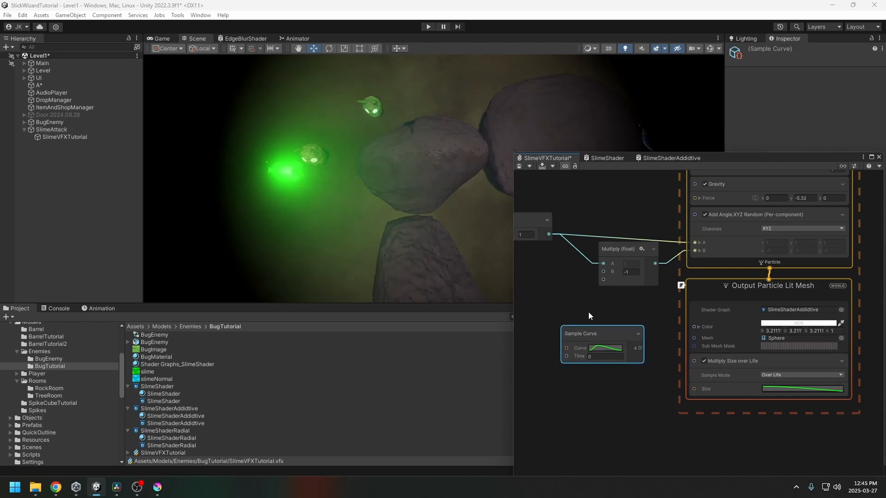
middle_drag(539, 322, 621, 321)
click(593, 352)
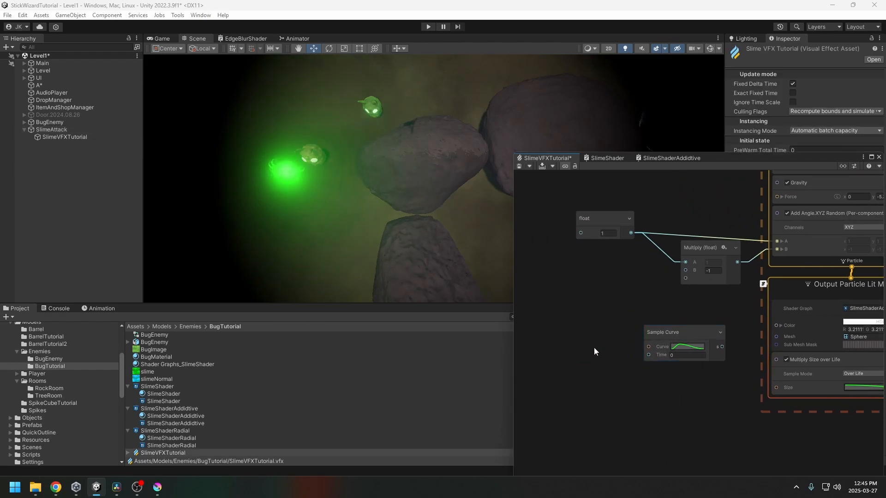
Add an Age Over Lifetime [0..1] node beside the Sample Curve node and connect it to the curve's Time input.
right_click(592, 351)
click(618, 355)
text(life)
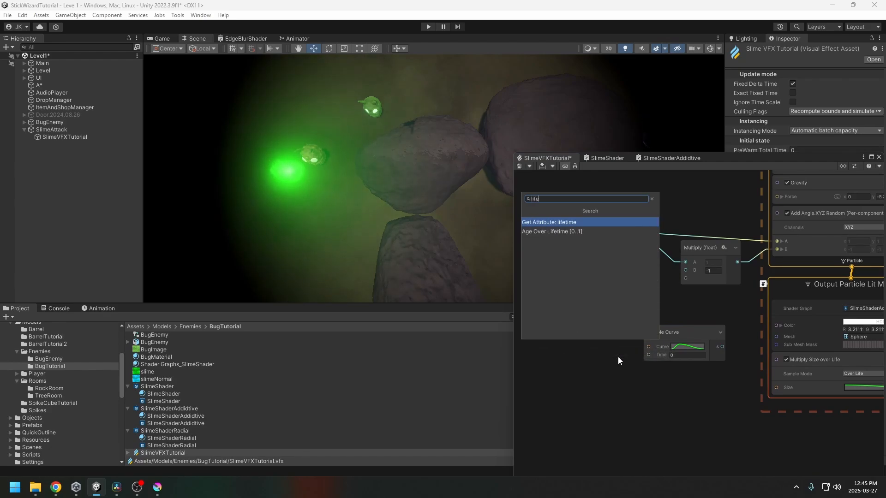
key(Down)
key(Return)
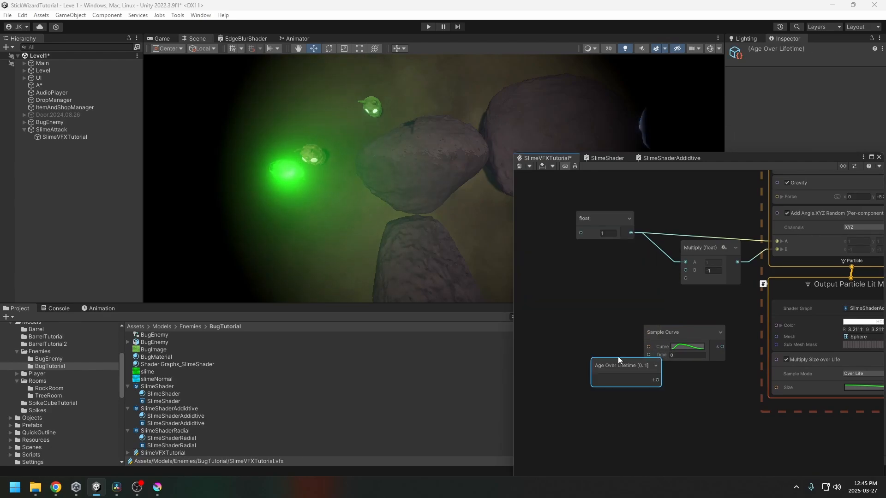
drag(630, 368, 646, 361)
middle_drag(686, 403, 620, 404)
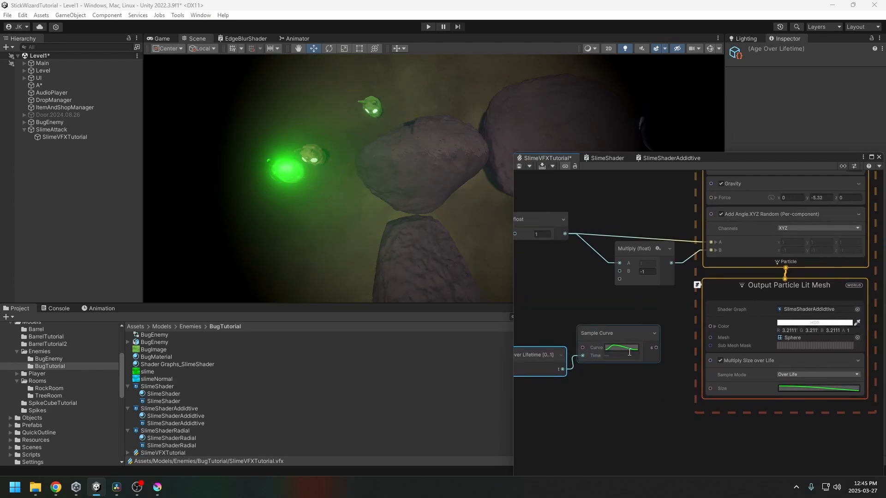
Expand the Color of the Output Particle Lit Mesh context and connect the Sample Curve output to its alpha channel.
click(629, 347)
key(Escape)
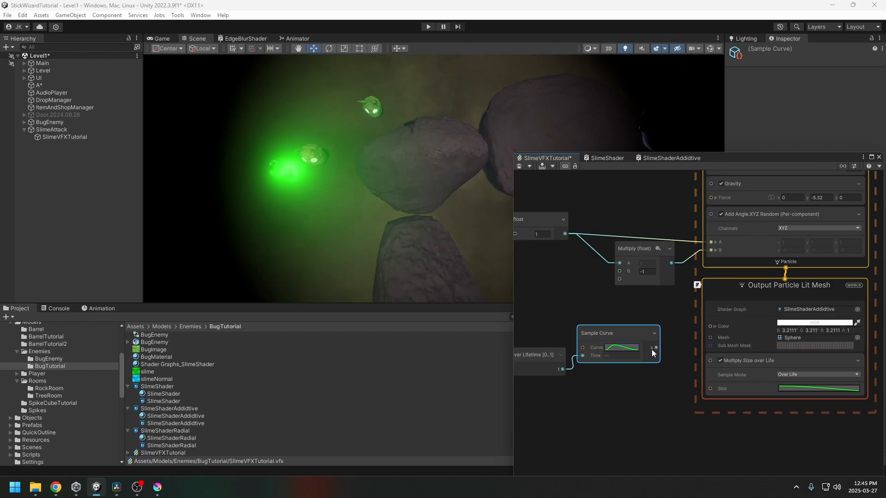
scroll(683, 369, down, 2)
drag(682, 317, 619, 378)
middle_drag(705, 362, 638, 391)
click(706, 341)
scroll(638, 391, up, 3)
drag(605, 352, 666, 368)
middle_drag(565, 354, 610, 350)
Reshape the Sample Curve to fall smoothly from 1 to 0 over the lifetime, removing its middle peak key.
click(608, 349)
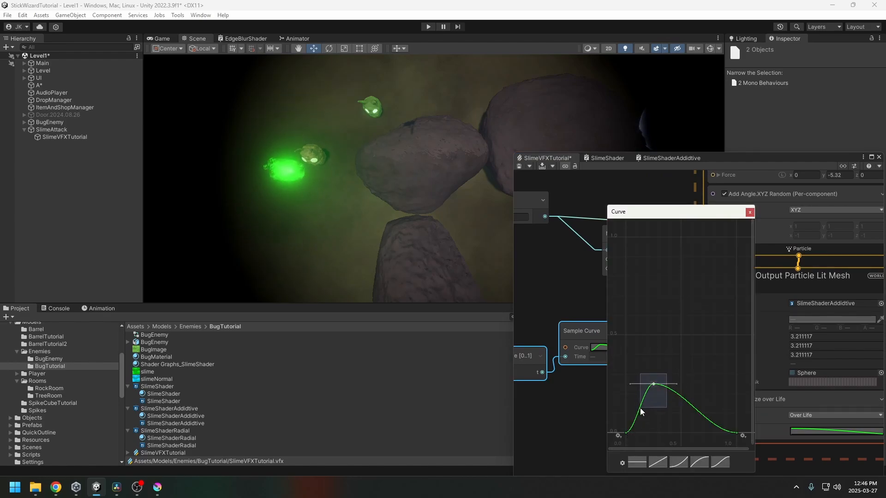
drag(640, 412, 651, 213)
middle_drag(657, 272, 659, 343)
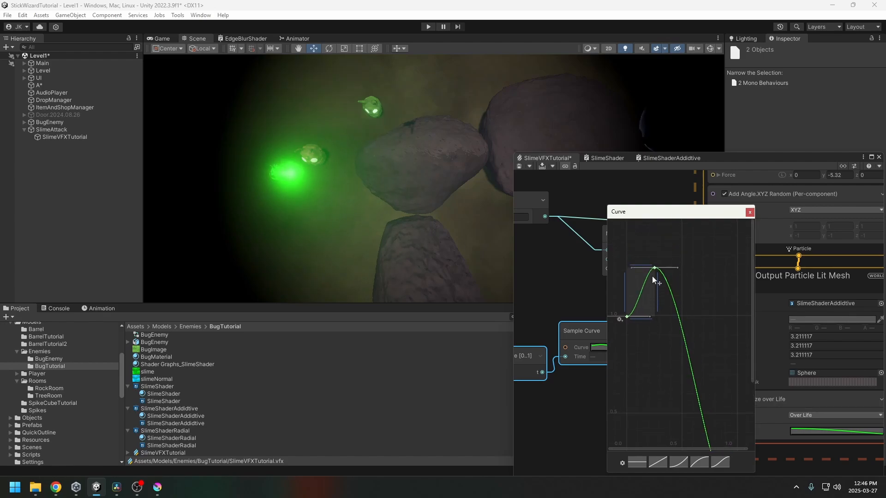
mouse_move(653, 268)
mouse_down()
mouse_move(661, 298)
mouse_move(656, 266)
mouse_up()
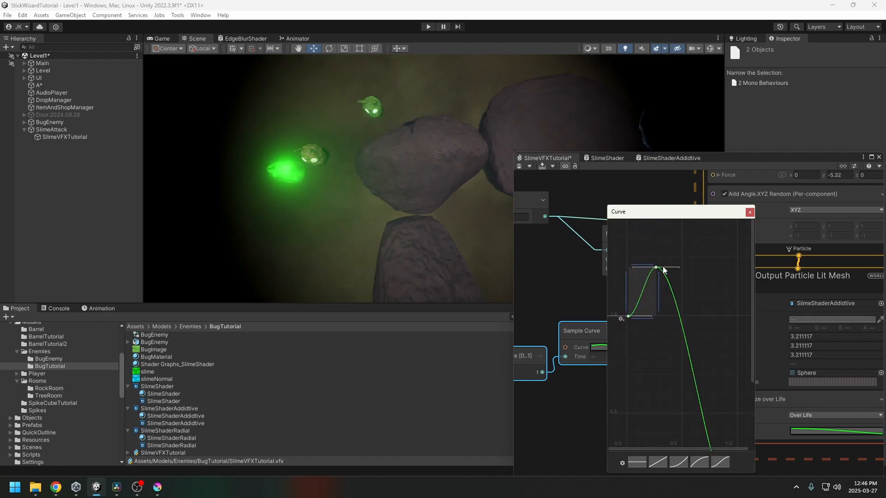
click(655, 269)
key(Delete)
middle_drag(670, 373, 648, 235)
click(715, 374)
drag(693, 375, 705, 351)
middle_drag(694, 289, 705, 334)
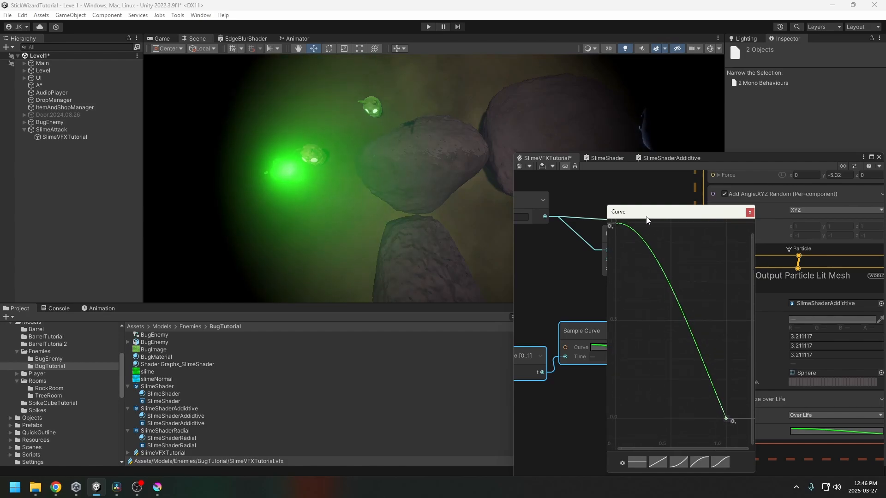
click(750, 212)
Try to connect the Sample Curve output to the Multiply Size over Life block, and undo that connection.
scroll(674, 315, down, 3)
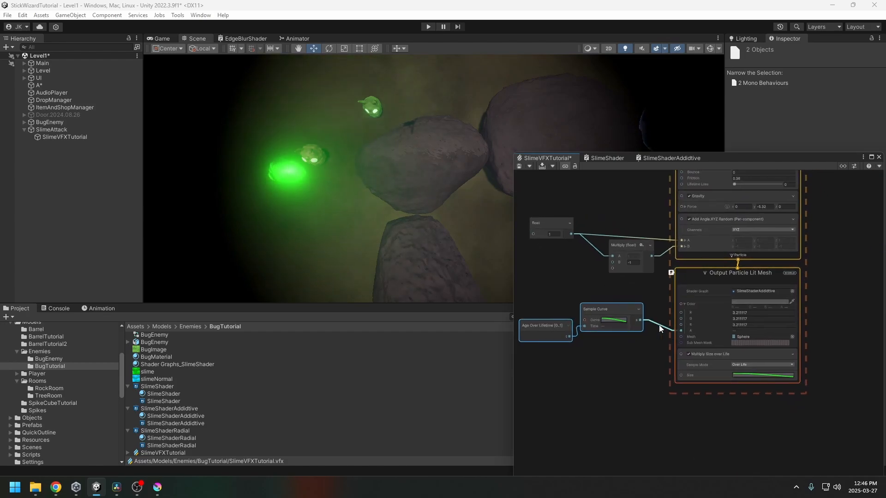
drag(640, 321, 681, 375)
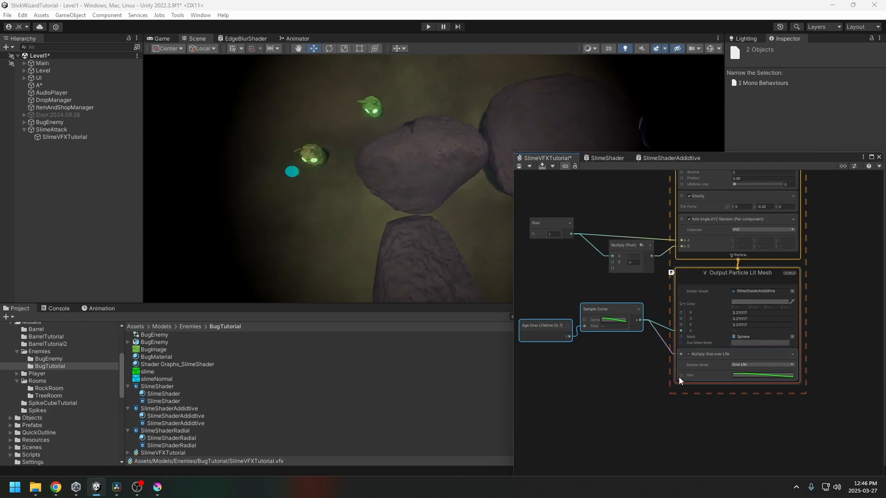
key(ctrl+z)
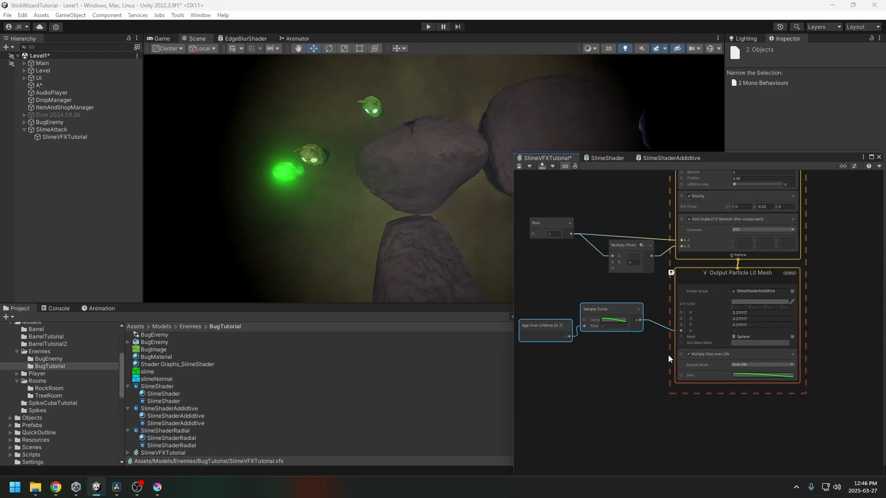
Save the effect graph and move SlimeAttack to about X -35.6, Z -17.1 to preview the particle trail.
click(518, 165)
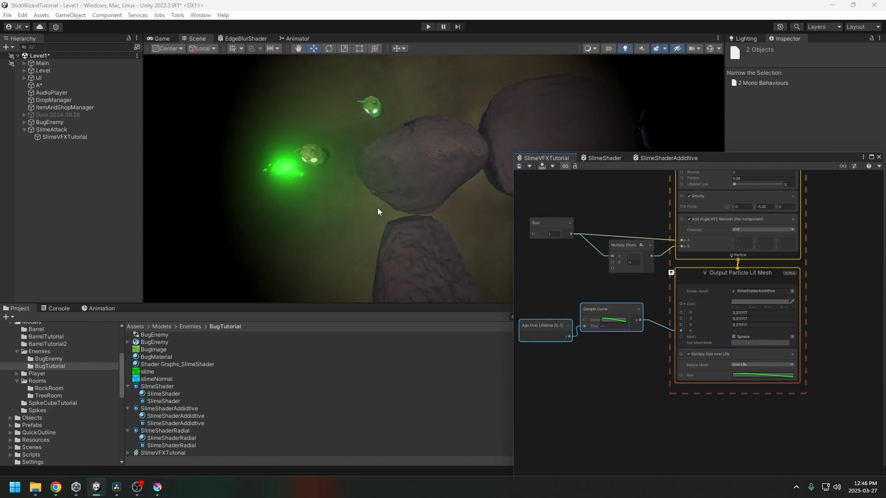
middle_drag(253, 215, 369, 238)
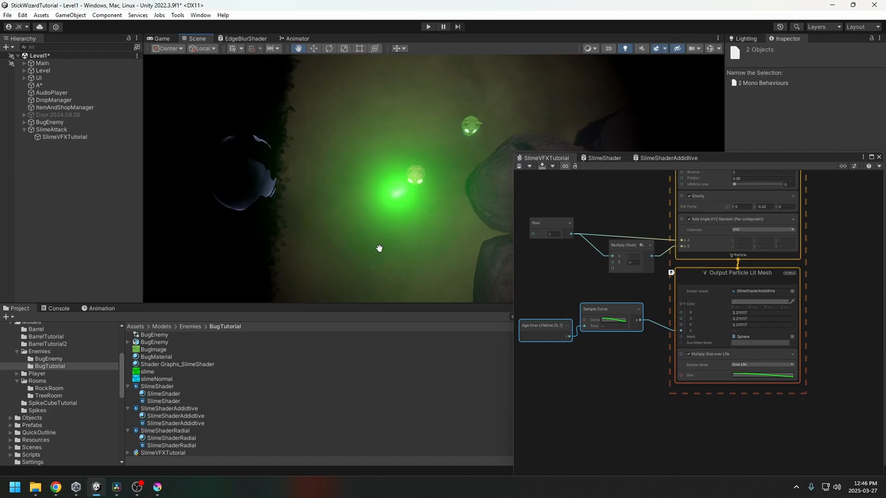
click(84, 130)
drag(439, 162, 434, 207)
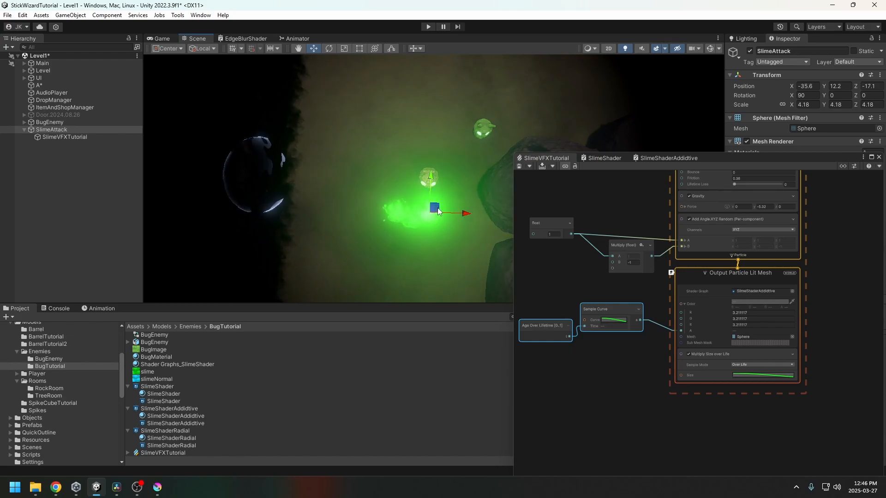
Set the R, G and B color channels of the Output Particle Lit Mesh context to 2 each.
middle_drag(785, 326, 738, 312)
click(750, 307)
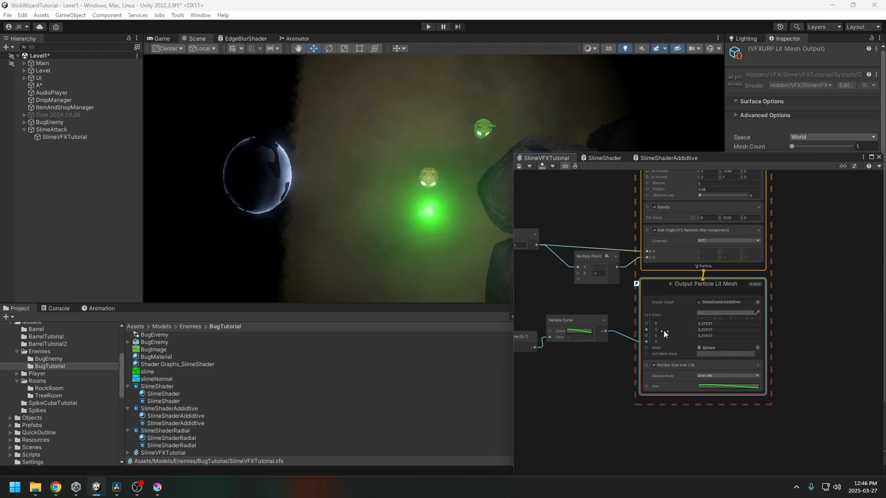
drag(656, 323, 658, 337)
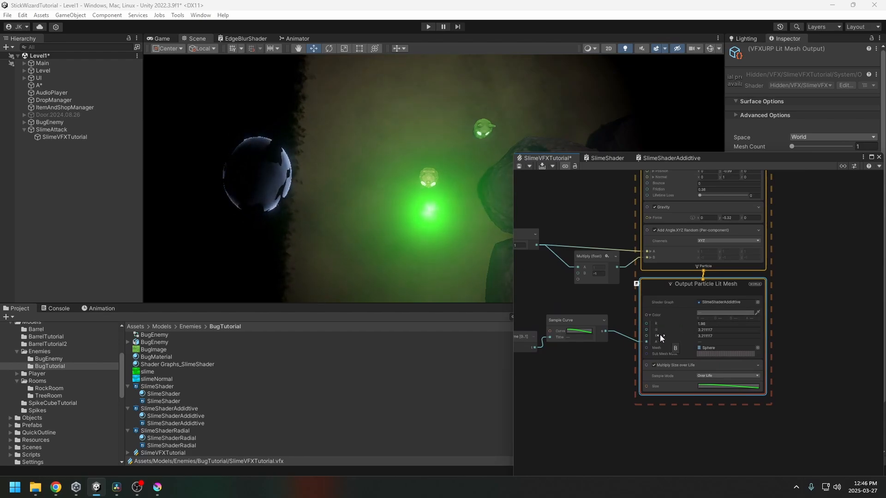
click(711, 324)
text(2)
key(Tab)
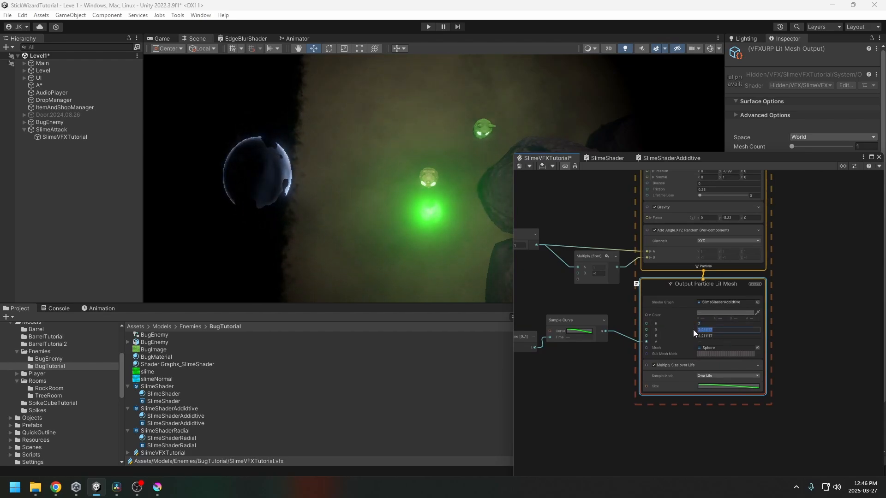
text(2)
key(Tab)
text(2)
click(811, 332)
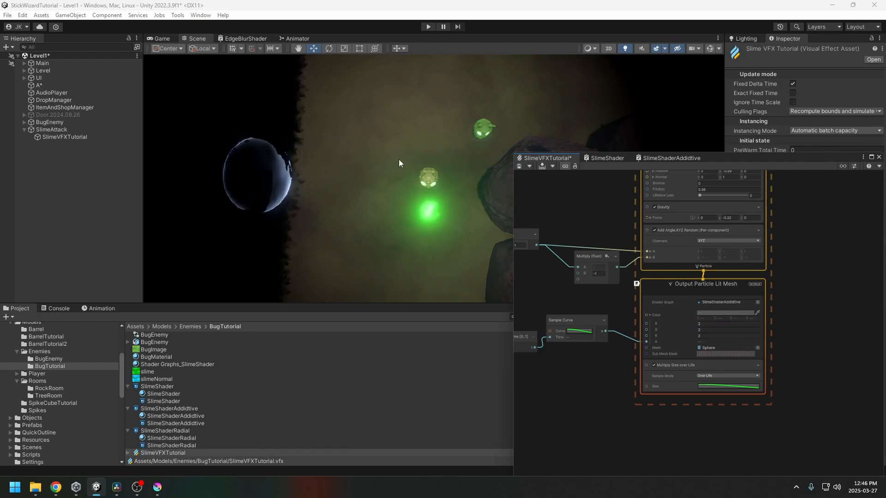
Move SlimeAttack to about X -50.1, Z -15.1, and select the Set Velocity Random block in Initialize Particle.
click(77, 130)
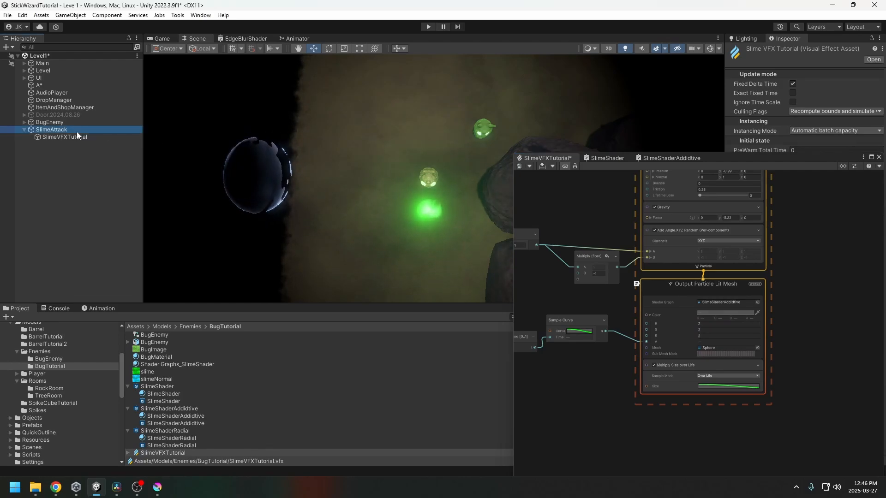
drag(439, 158, 389, 82)
middle_drag(784, 239, 787, 345)
middle_drag(779, 314, 795, 370)
scroll(759, 383, up, 1)
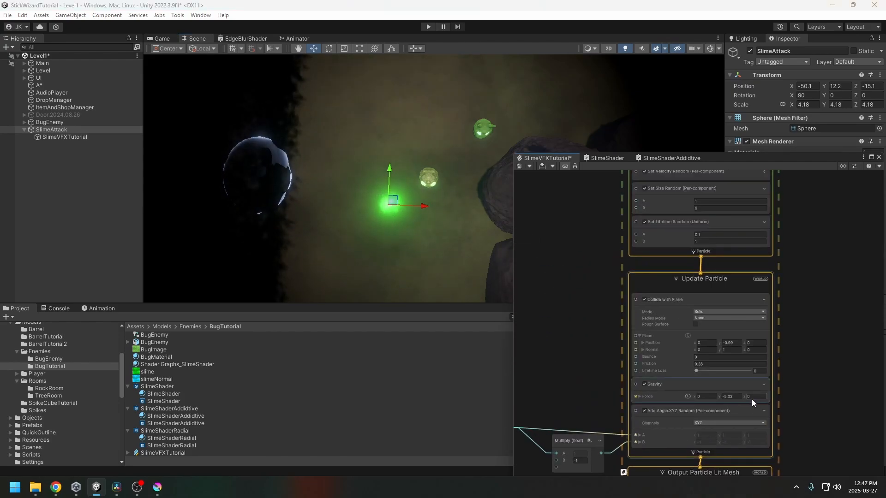
click(759, 386)
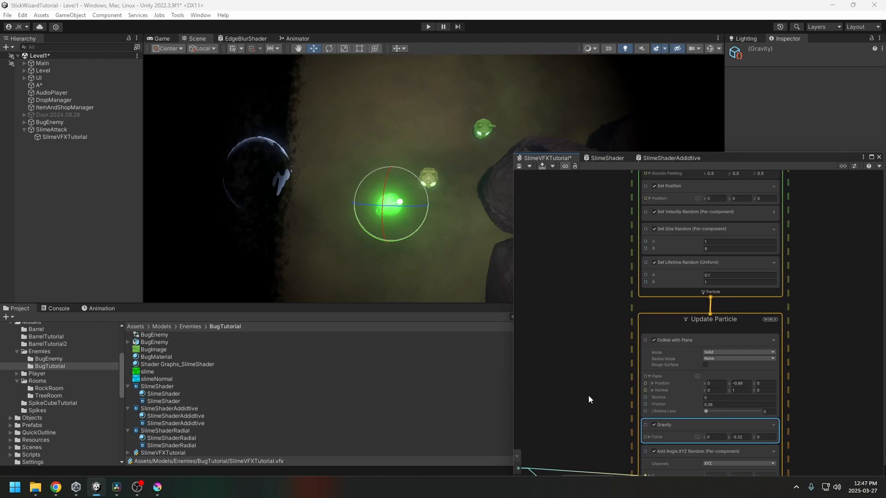
middle_drag(757, 312, 746, 387)
click(692, 286)
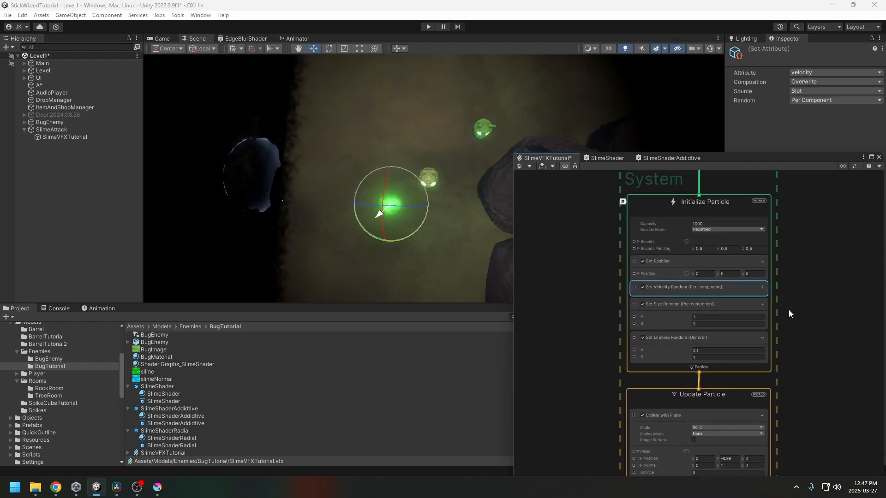
click(717, 207)
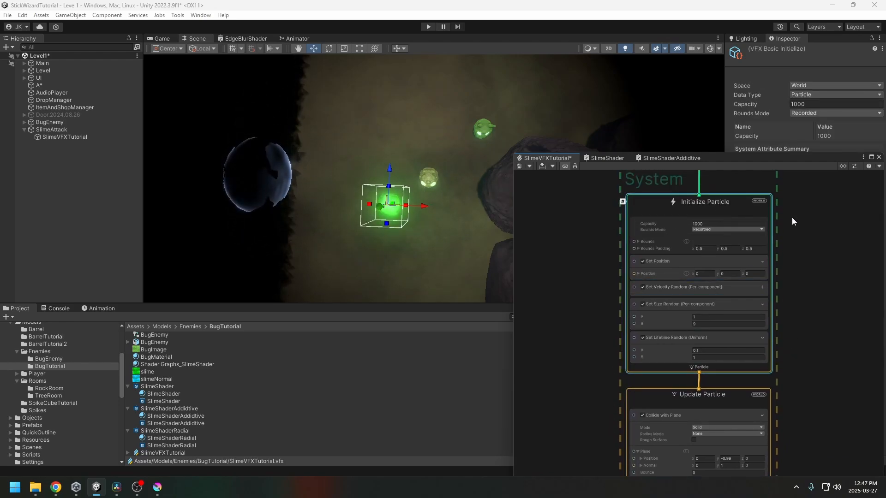
key(space)
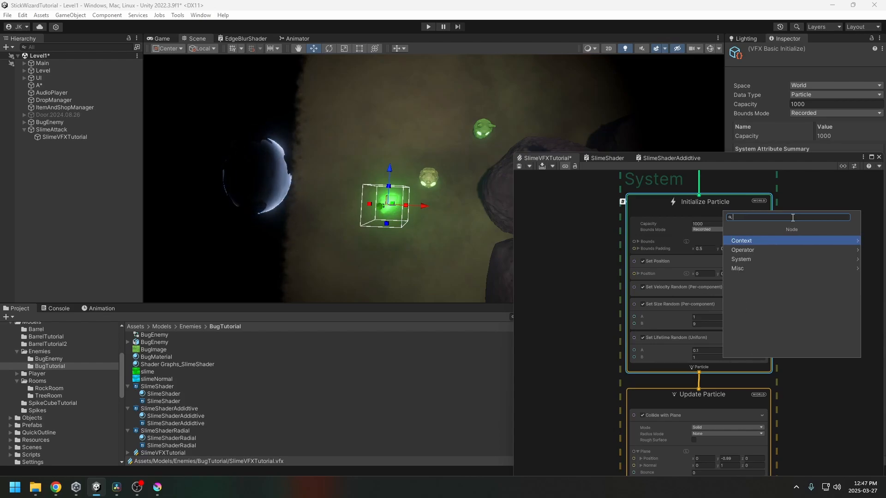
text(angle)
key(BackSpace)
key(BackSpace)
key(BackSpace)
key(BackSpace)
key(BackSpace)
click(798, 196)
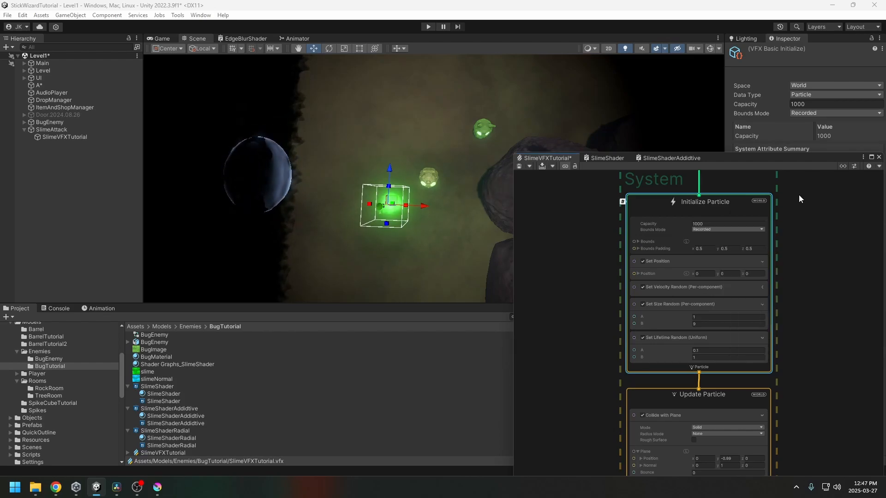
click(733, 205)
key(space)
text(s)
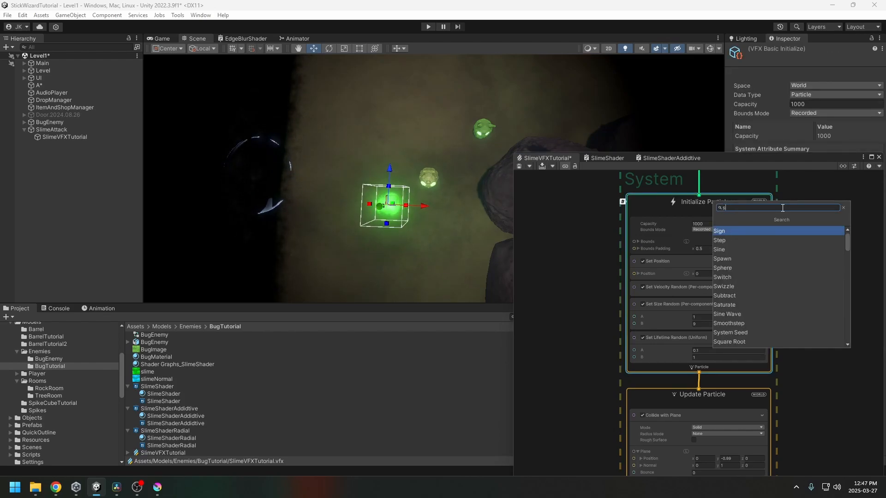
key(BackSpace)
text(angle)
key(Escape)
key(Escape)
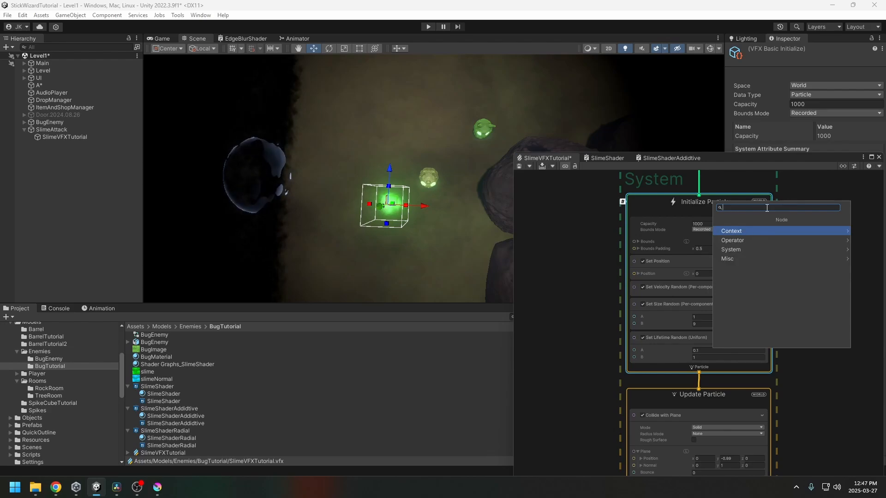
Add a Set Angle block above Set Position in Initialize Particle and make it random Per Component.
click(684, 262)
key(space)
text(set angle)
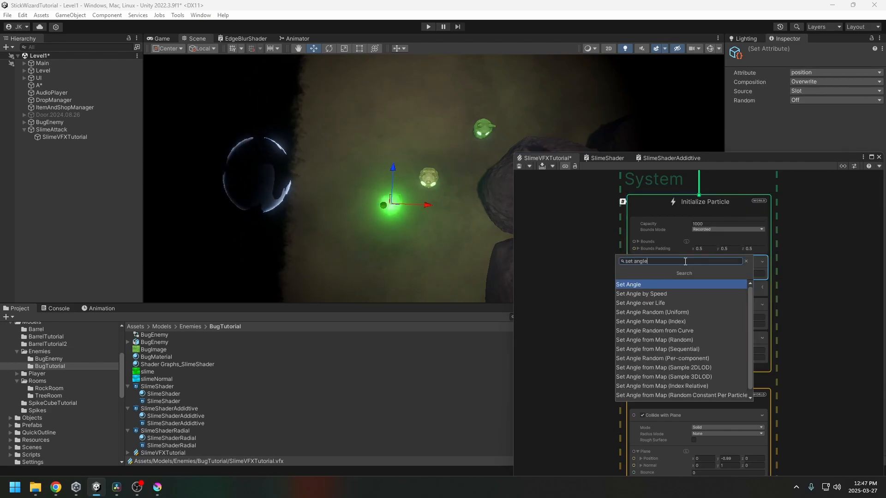
key(Return)
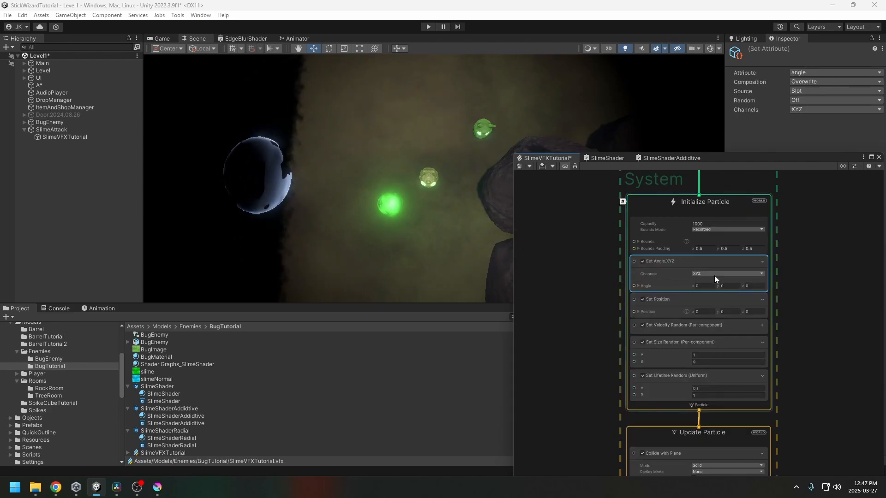
click(805, 100)
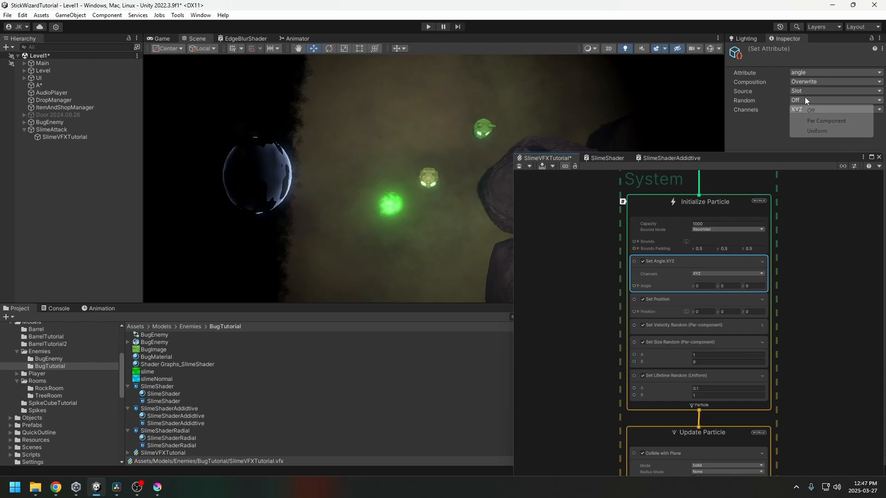
click(826, 120)
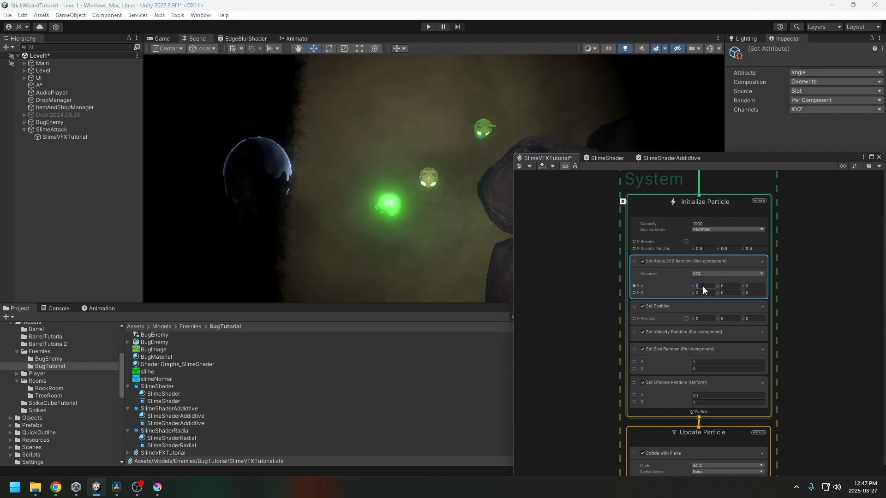
Set the A value of the random angle block to 360 on X, Y and Z.
text(360)
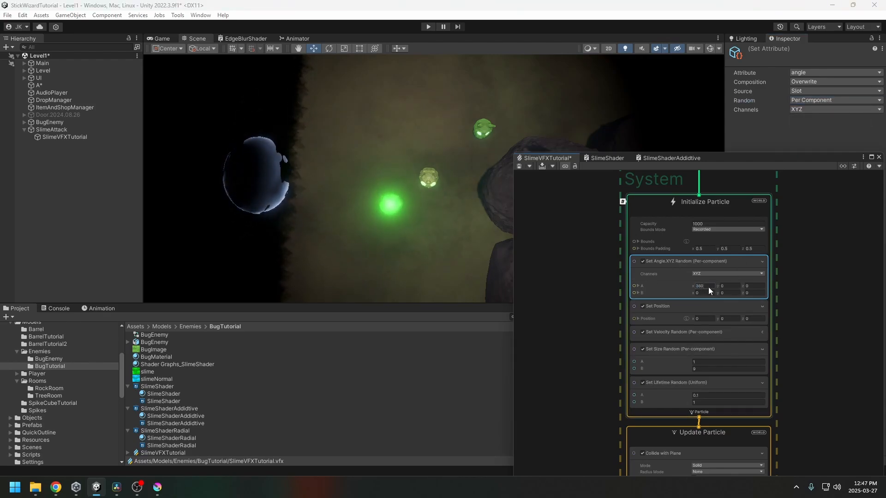
key(ctrl+a)
key(ctrl+c)
click(726, 286)
key(ctrl+v)
click(748, 285)
key(ctrl+v)
Set the B value of the random angle block to -360 on X, Y and Z.
click(699, 292)
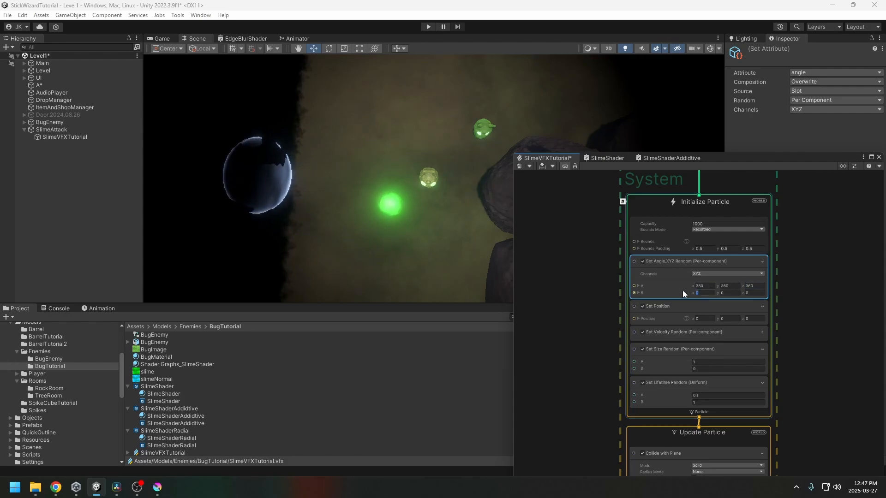
text(-360)
key(ctrl+a)
key(ctrl+c)
click(726, 293)
key(ctrl+v)
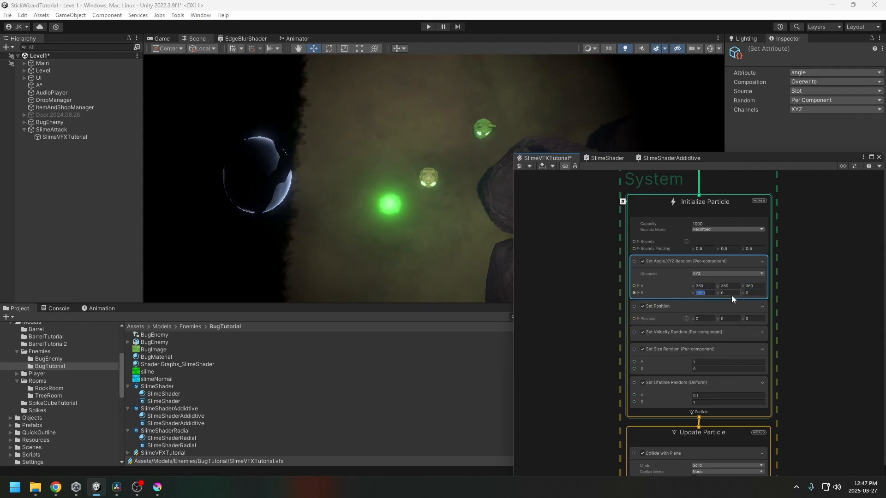
click(751, 293)
key(ctrl+v)
click(803, 276)
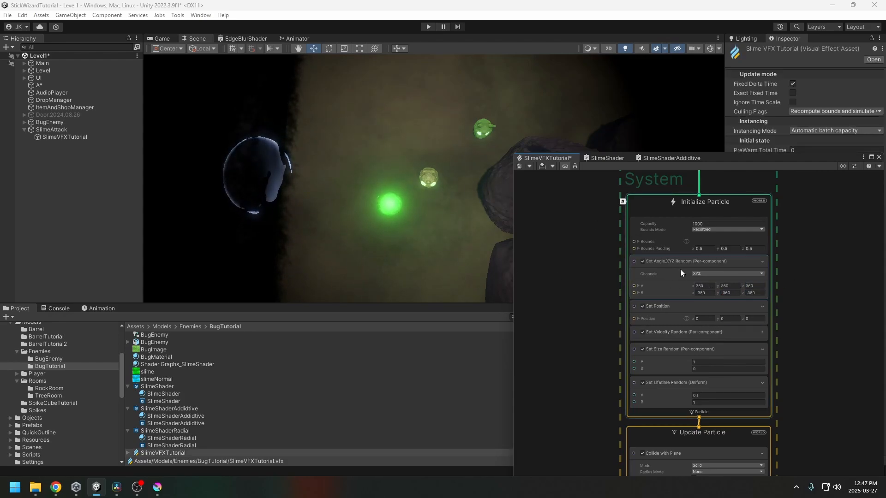
Save the visual effect graph and move SlimeAttack to about X -38.7, Z -13.2 in the scene.
click(542, 166)
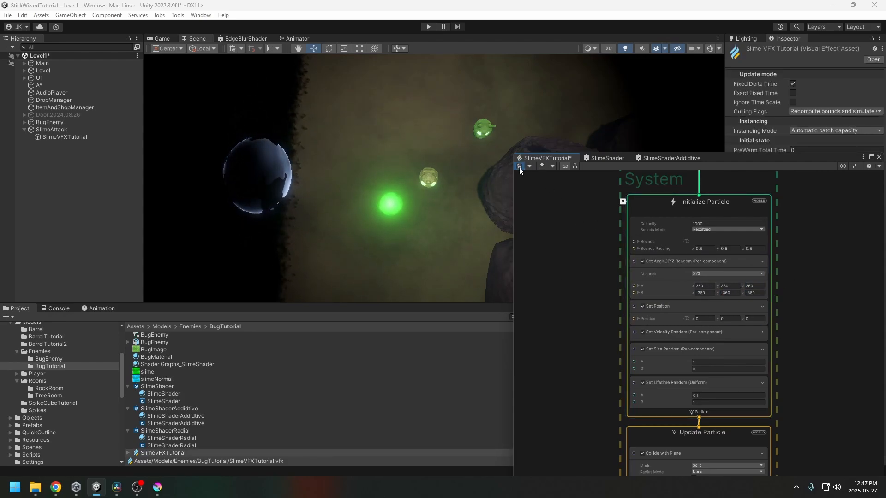
click(51, 129)
drag(392, 196, 426, 197)
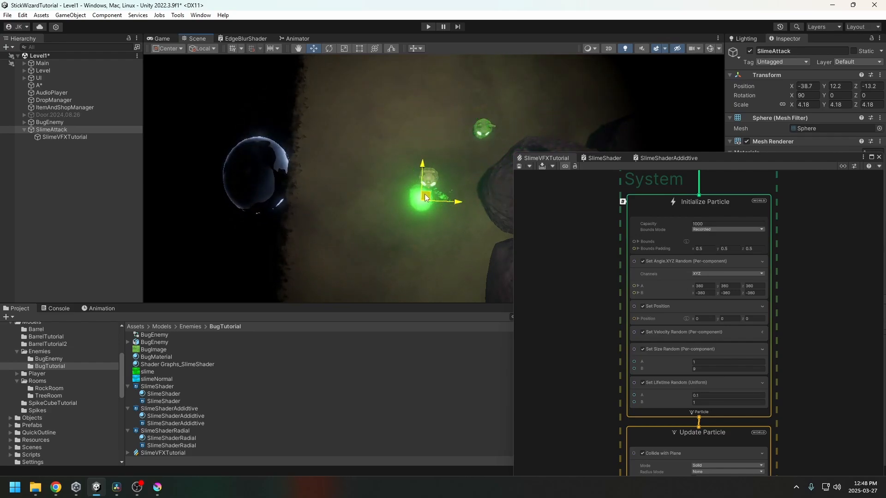
In the SlimeShaderAddidtive shader graph, add a Float property named Range.
middle_drag(841, 392, 845, 154)
middle_drag(823, 265, 853, 194)
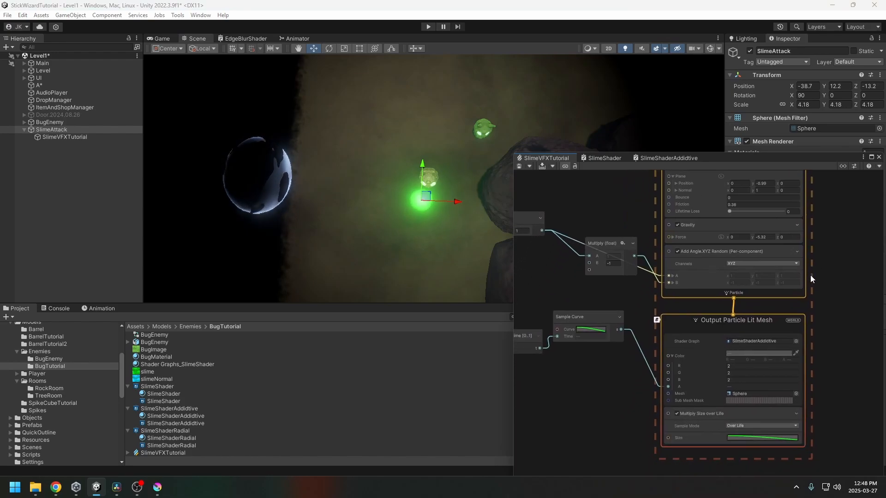
click(669, 159)
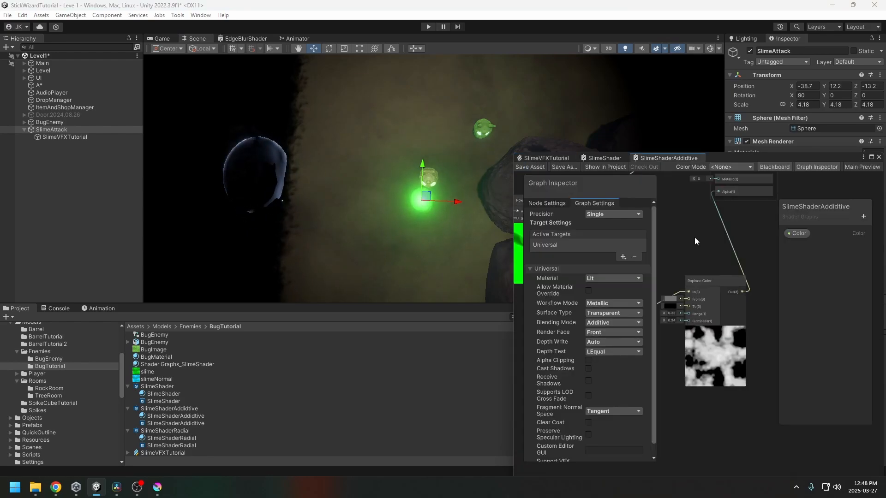
scroll(696, 356, up, 2)
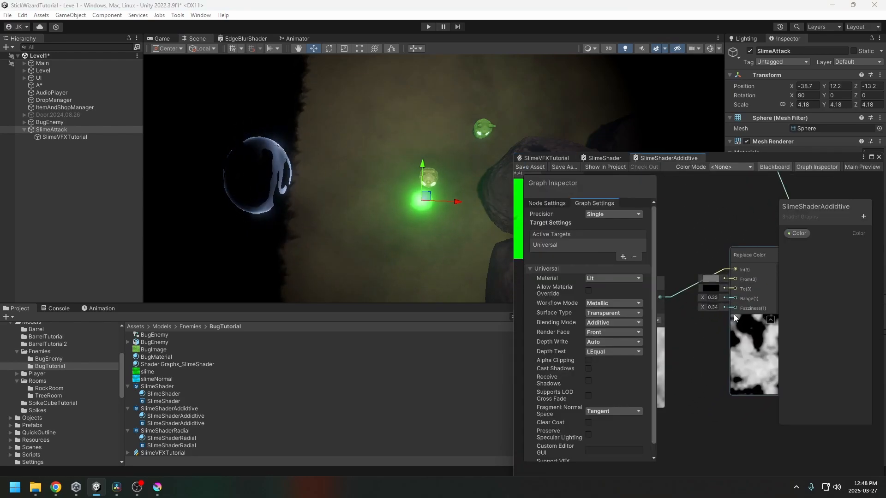
mouse_move(707, 331)
middle_down()
mouse_move(687, 334)
mouse_move(695, 341)
middle_up()
scroll(692, 322, down, 2)
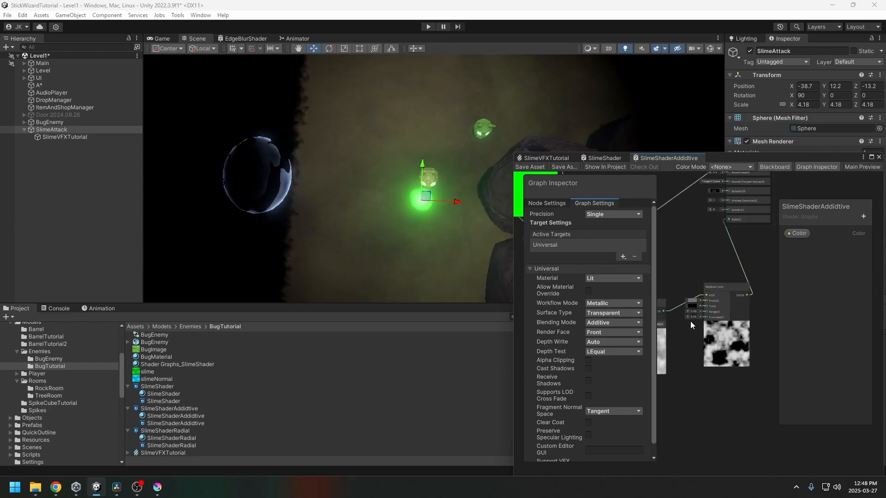
click(817, 167)
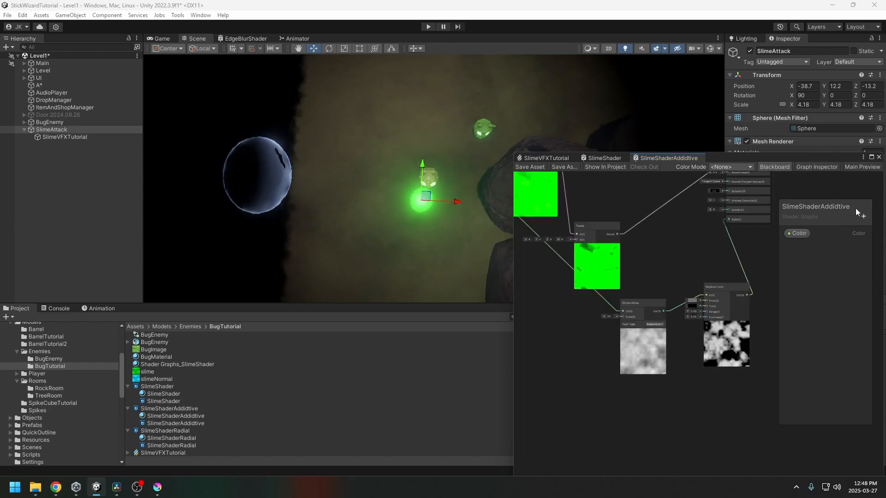
click(863, 217)
click(814, 234)
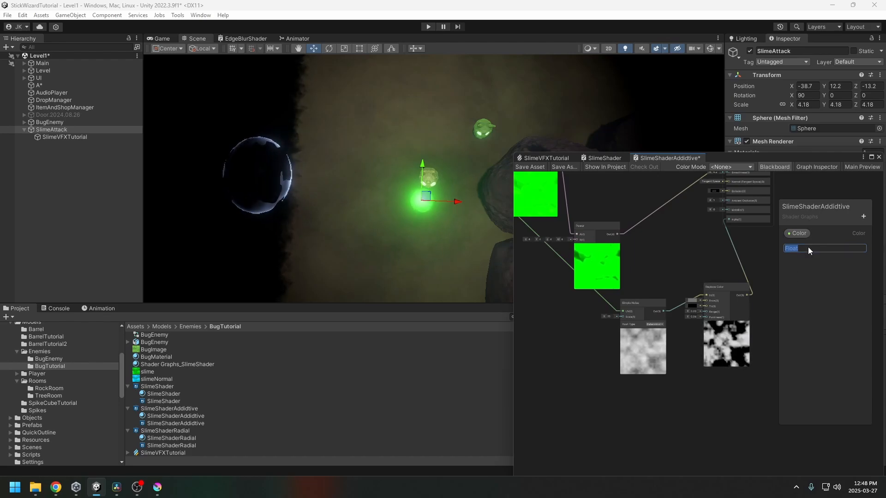
text(Rang)
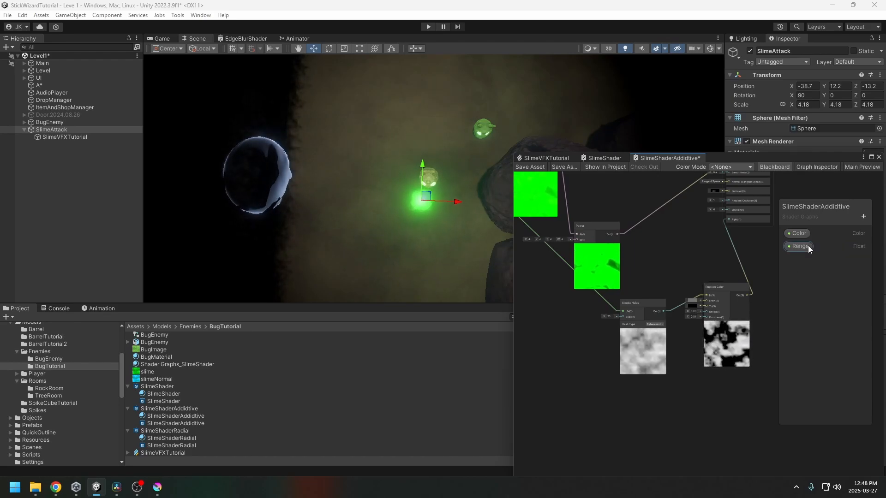
text(e)
key(Return)
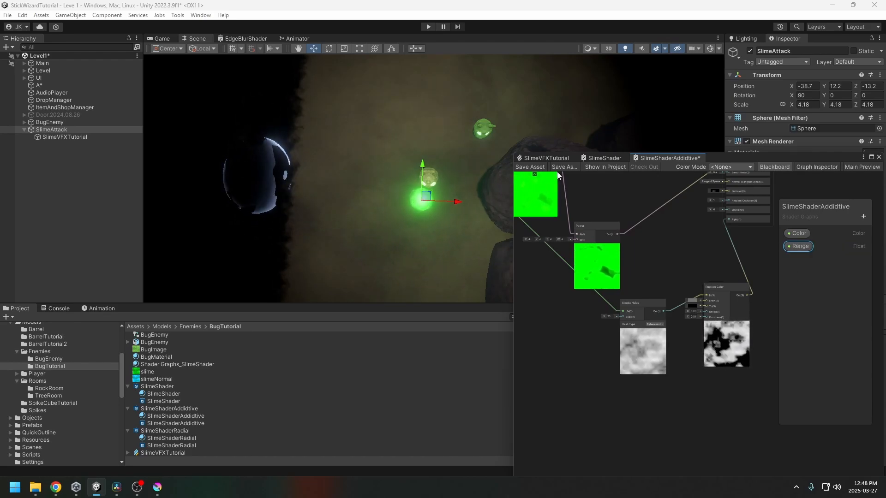
Set the default value of the Range property to 0.33.
click(863, 216)
click(795, 283)
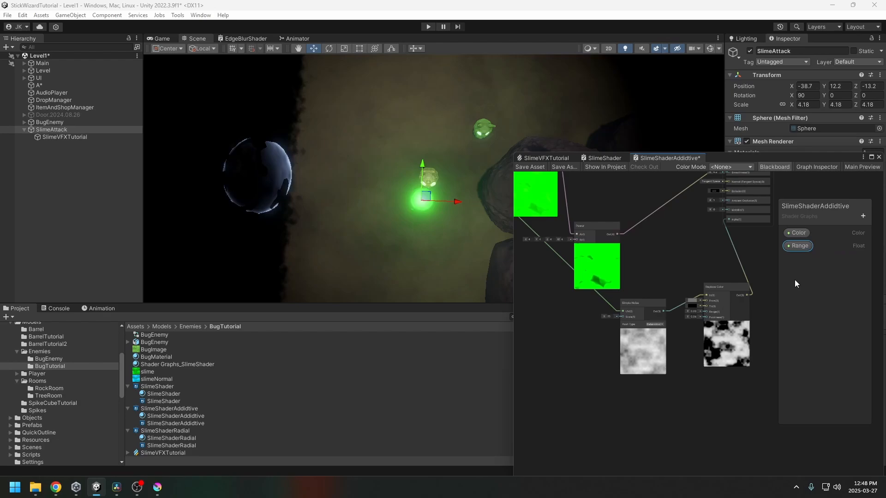
click(831, 167)
click(605, 253)
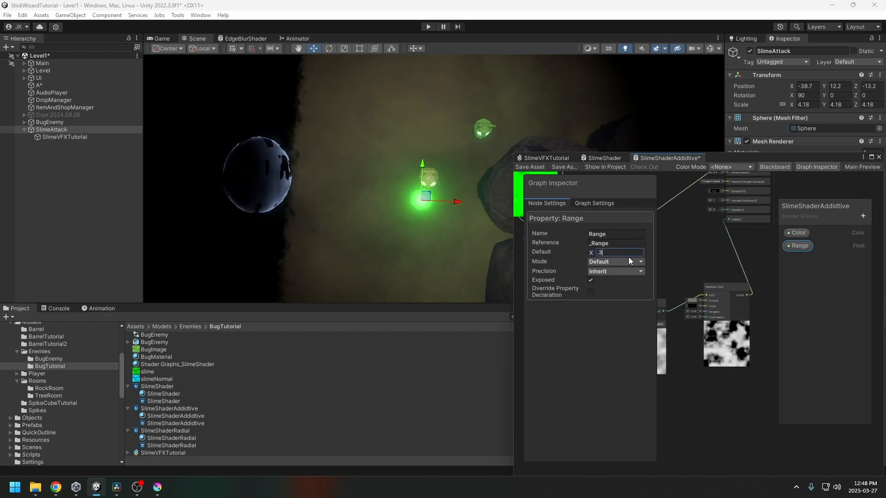
text(0.33)
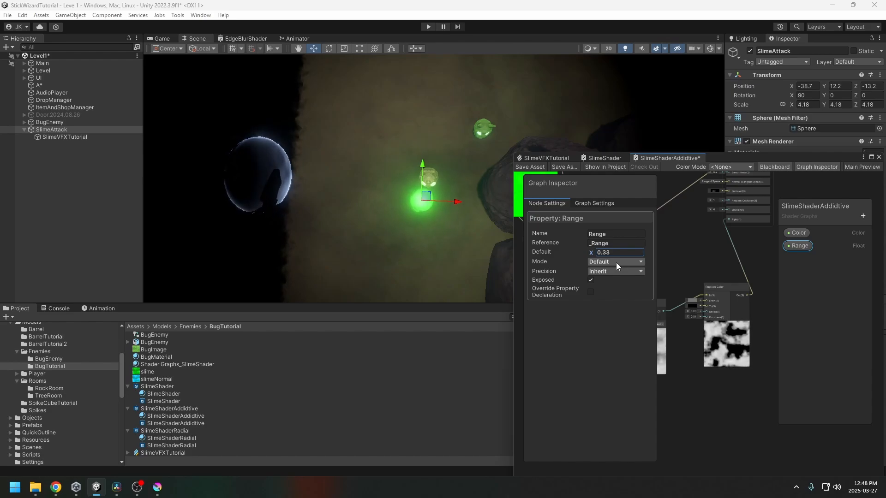
Place the Range property in the graph, connect it to the Range input of Replace Color, and save the shader.
drag(790, 247, 683, 342)
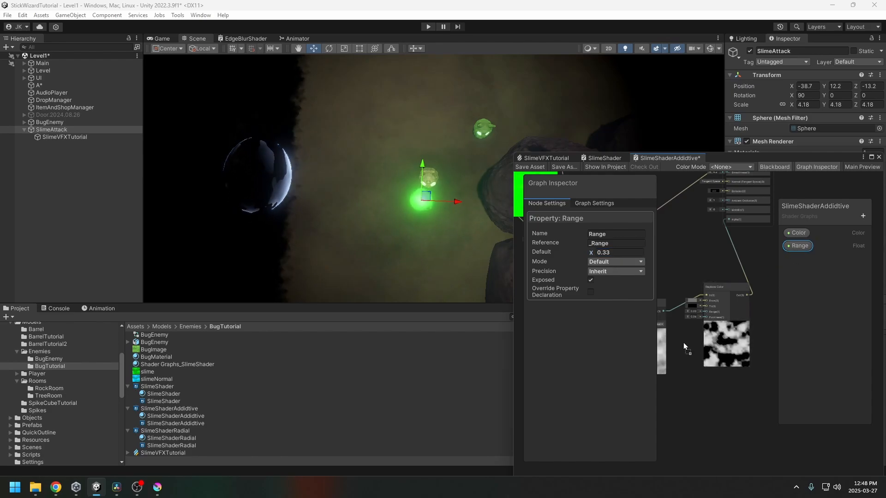
drag(707, 312, 706, 312)
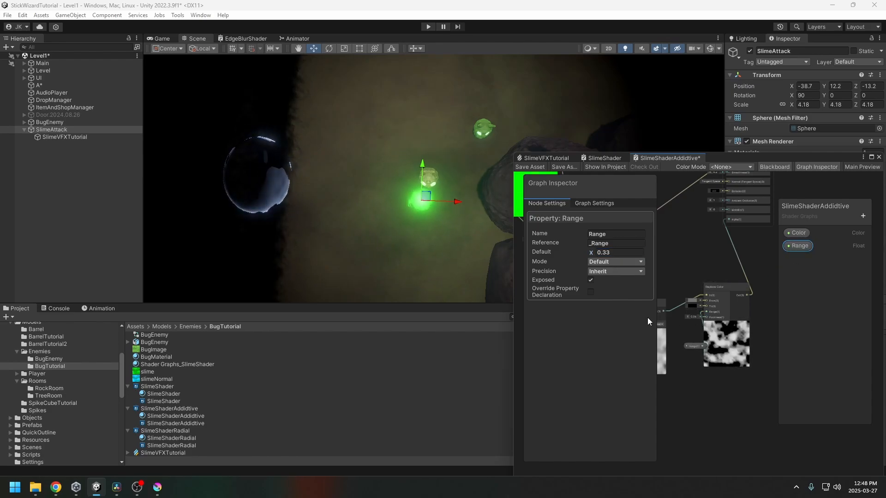
drag(694, 348, 674, 389)
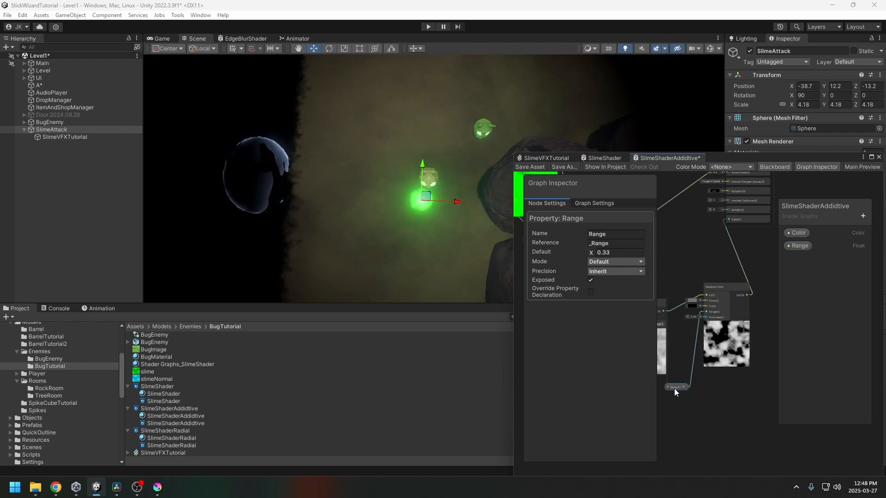
click(554, 173)
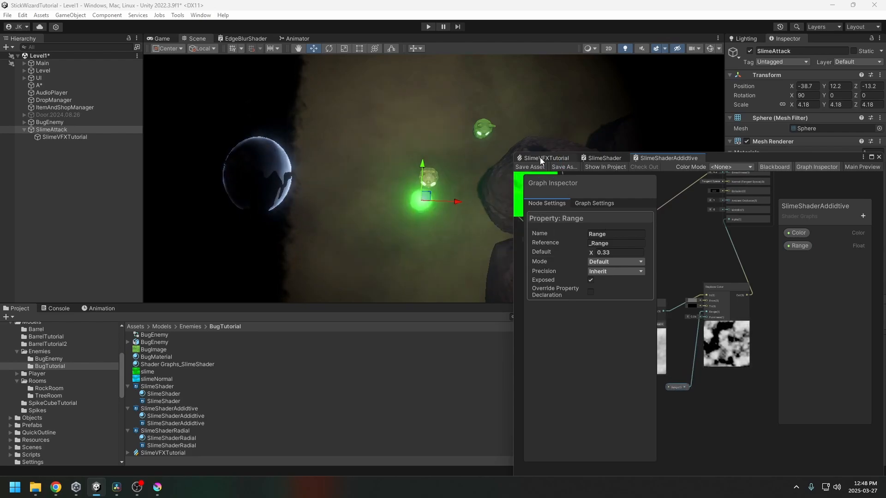
Save the SlimeVFXTutorial graph with the updated shader and move SlimeAttack to about X -48.4, Z -11.3.
click(540, 157)
click(528, 167)
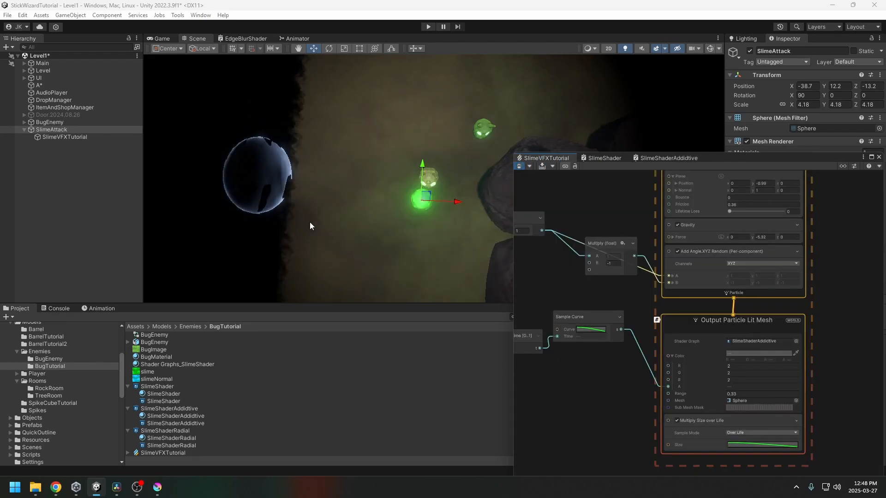
drag(423, 197, 398, 189)
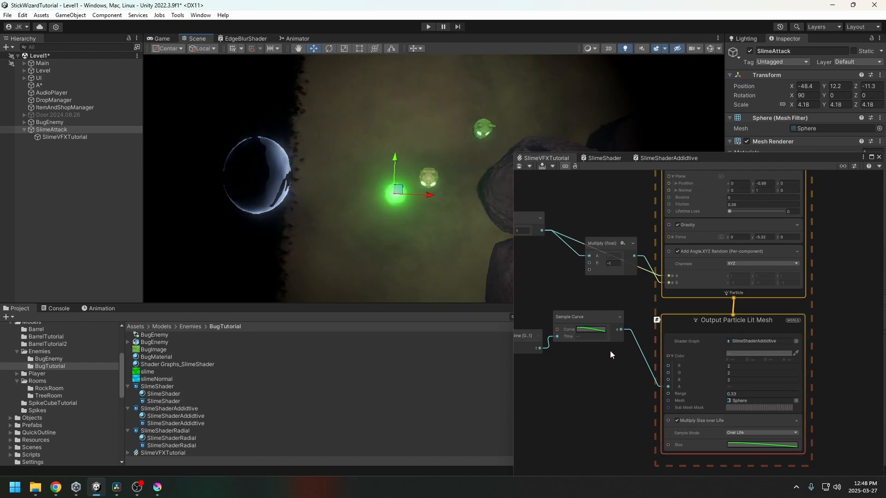
Duplicate the Age Over Lifetime and Sample Curve nodes and place the copies below the originals.
middle_drag(605, 365, 631, 337)
drag(613, 276, 568, 341)
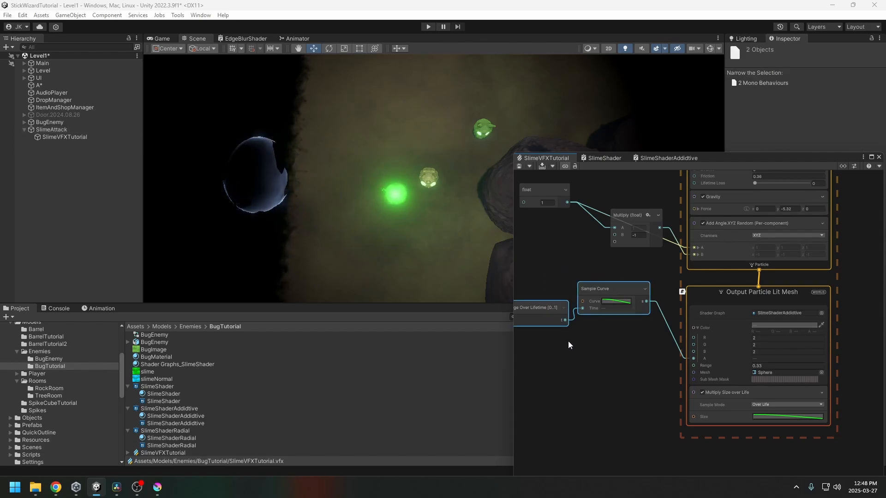
key(ctrl+d)
drag(632, 383, 569, 372)
Reshape the duplicated Sample Curve so it rises from about 0.33 at the start to 1.0 at the end.
click(637, 366)
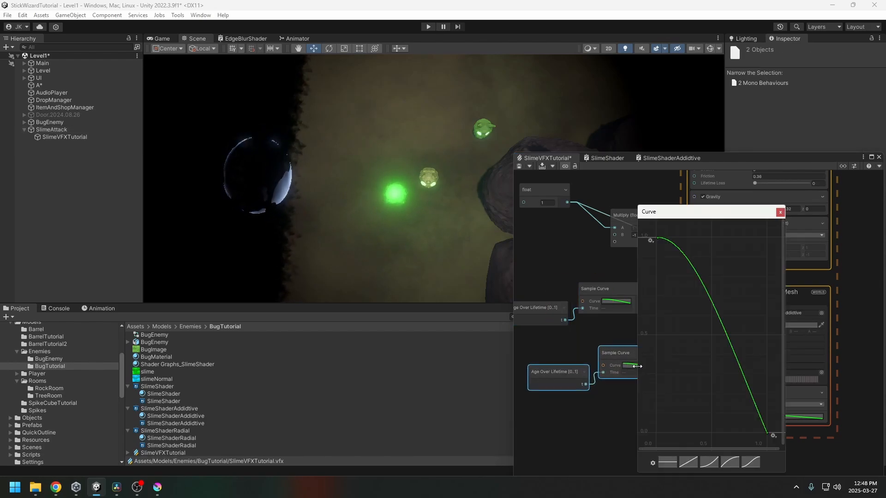
drag(650, 236, 655, 367)
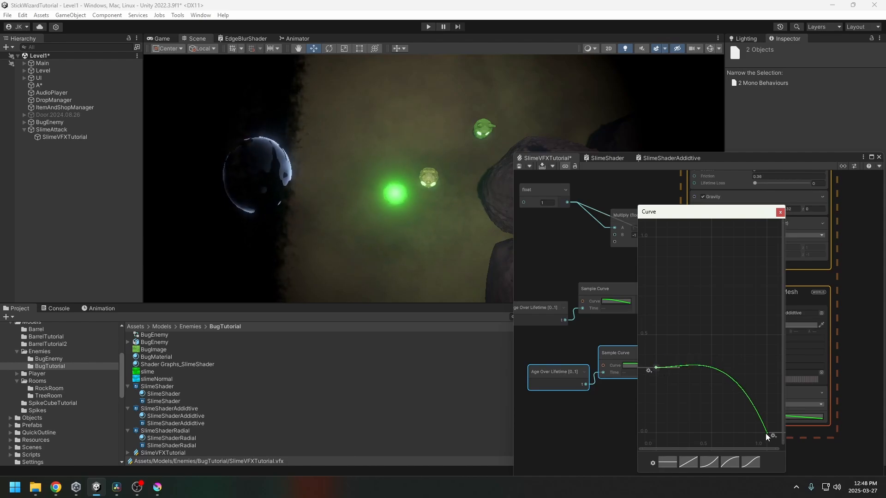
drag(767, 432, 742, 297)
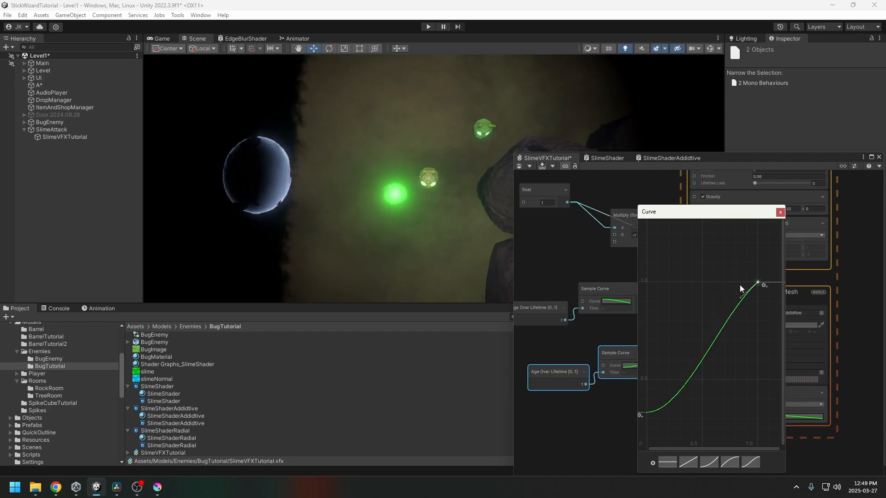
click(780, 212)
Connect the duplicated Sample Curve's output to the Range input of Output Particle Lit Mesh.
middle_drag(666, 364, 631, 346)
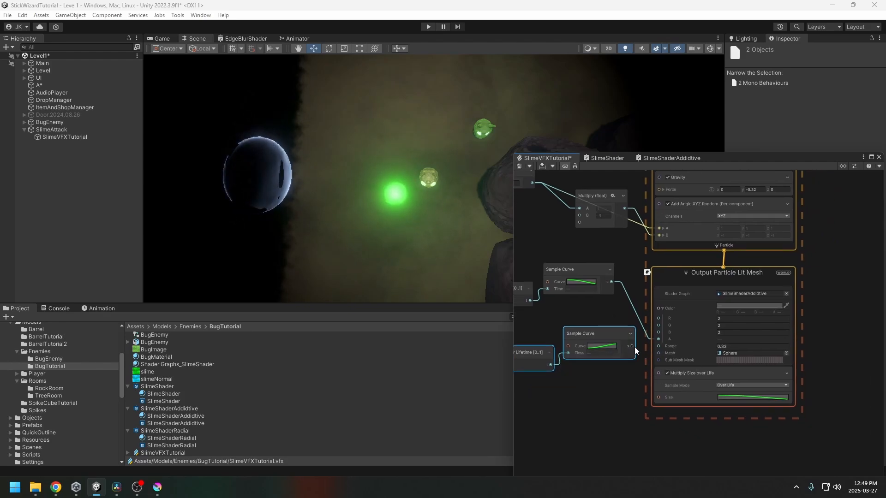
drag(635, 347, 655, 347)
middle_drag(619, 382, 653, 376)
Save the effect graph and move SlimeAttack to about X -35.7, Z -15.9 to test the particles.
click(519, 166)
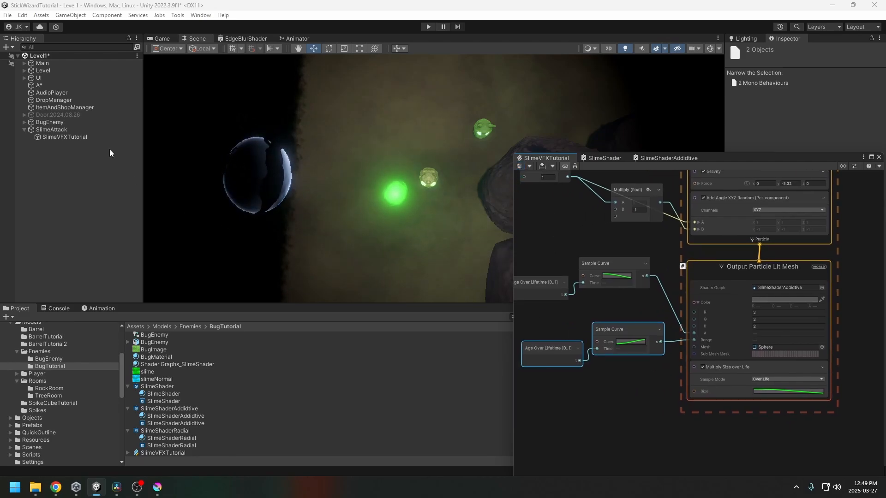
click(76, 128)
drag(399, 191, 436, 206)
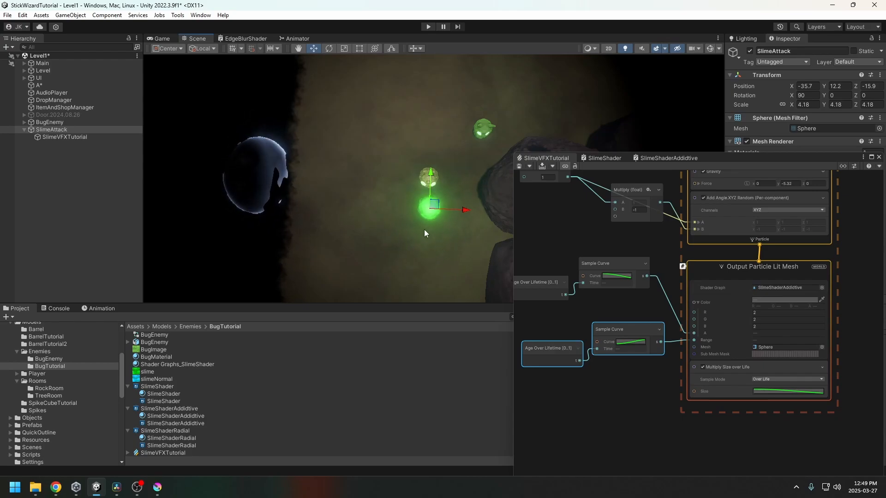
Review the particle graph from Initialize Particle down to Output Particle Lit Mesh, inspecting the Add Angle block in Update Particle.
scroll(675, 303, down, 4)
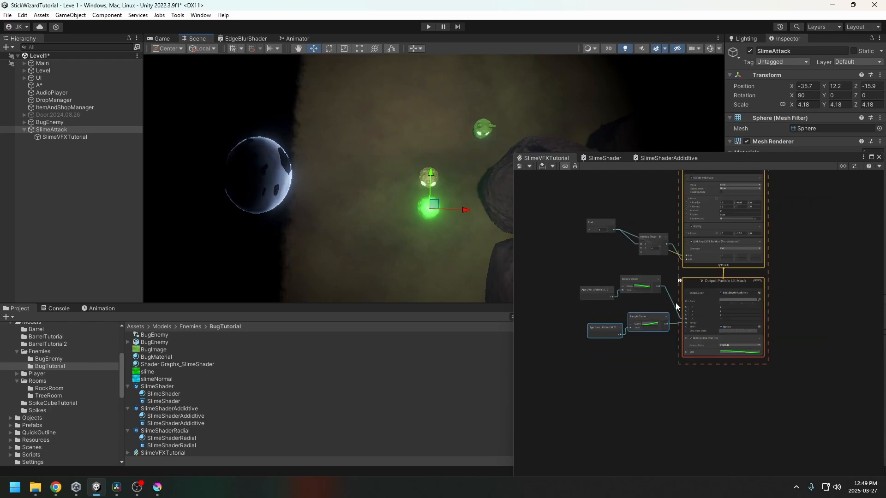
scroll(788, 308, down, 2)
middle_drag(787, 309, 714, 387)
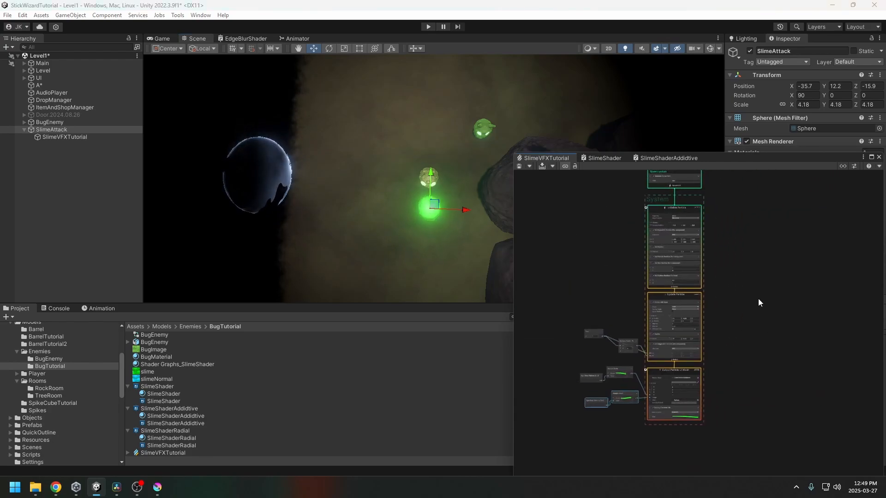
middle_drag(710, 333, 758, 278)
scroll(735, 318, up, 5)
middle_drag(741, 323, 749, 372)
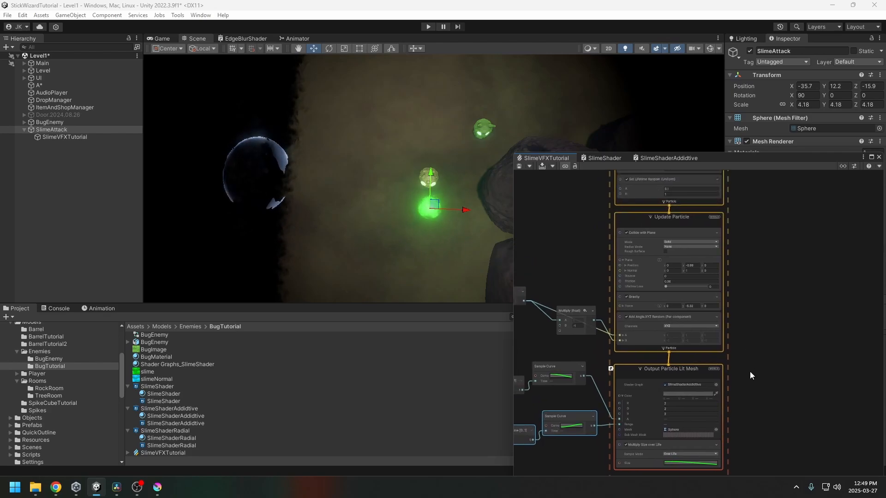
middle_drag(729, 338, 722, 358)
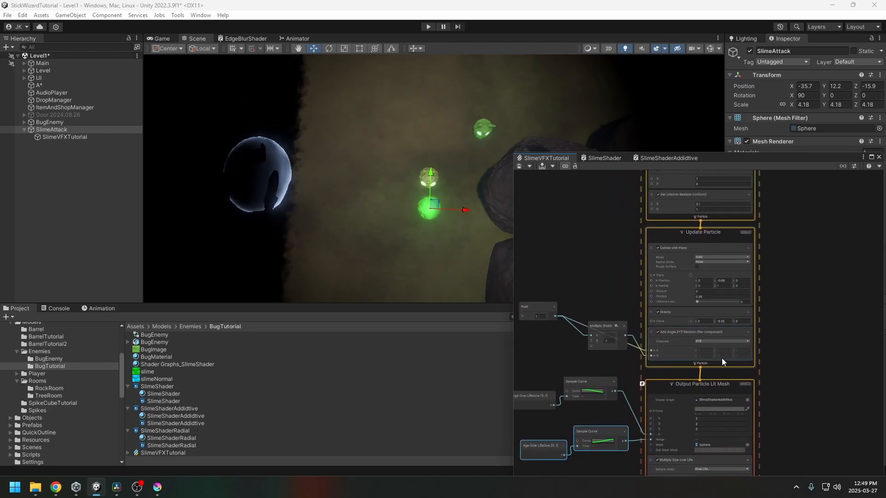
click(710, 335)
middle_drag(790, 403, 780, 342)
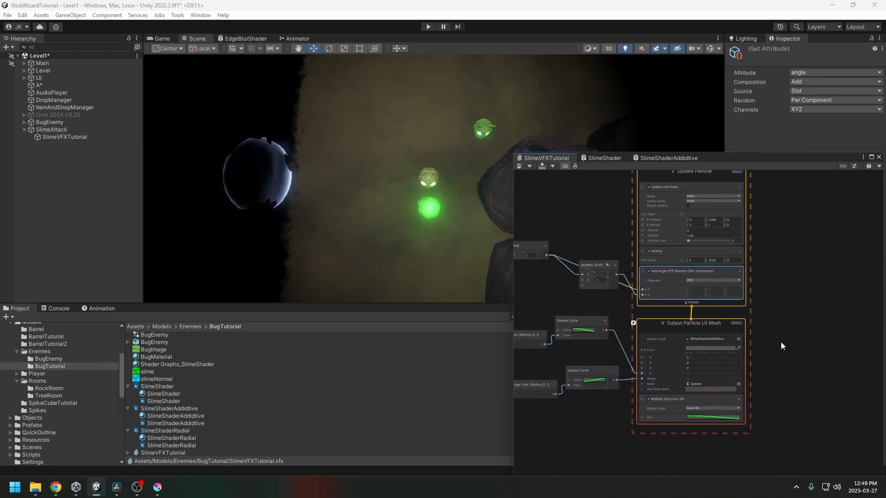
scroll(781, 342, down, 2)
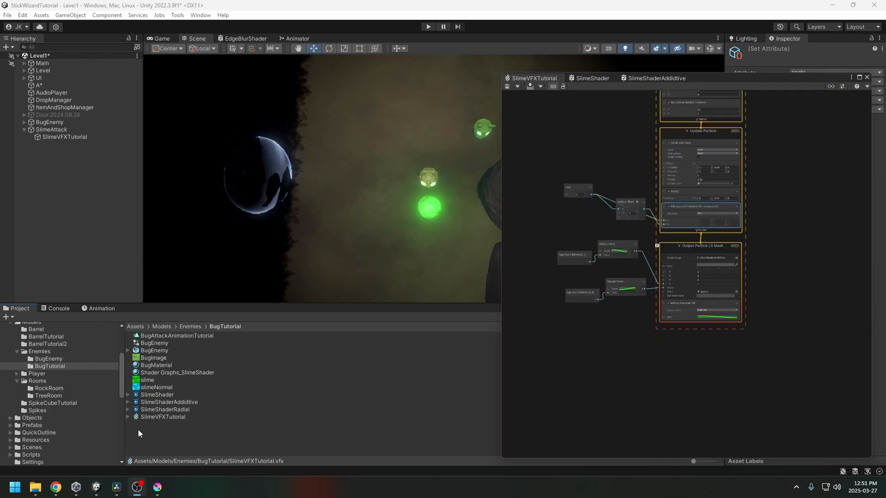
right_click(159, 430)
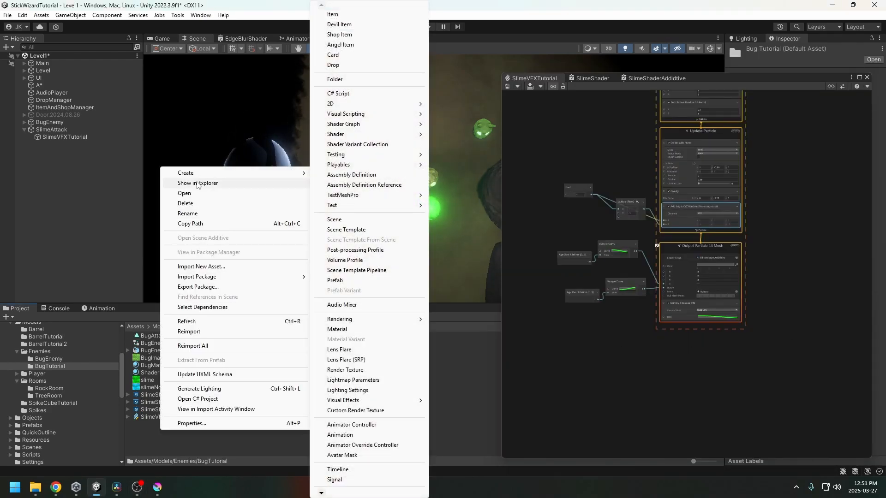
mouse_move(377, 401)
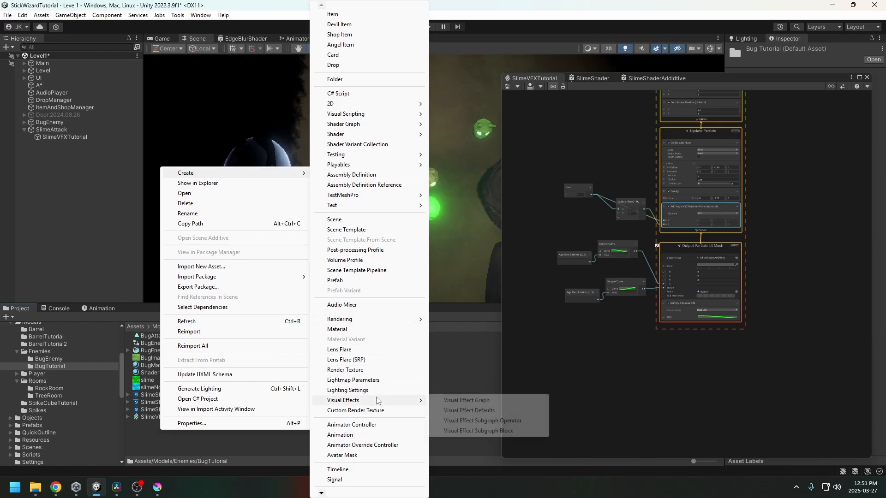
click(251, 391)
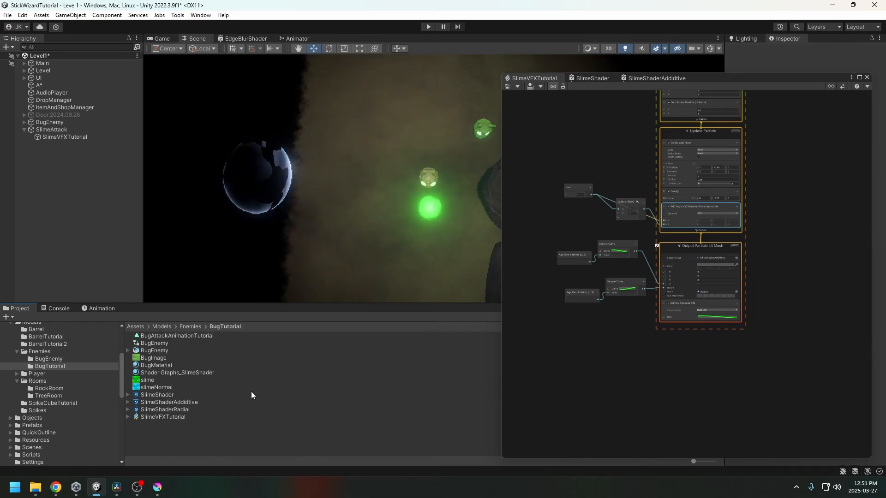
Create a Visual Effect Graph named BugAttackExplosion in the BugTutorial folder.
right_click(172, 429)
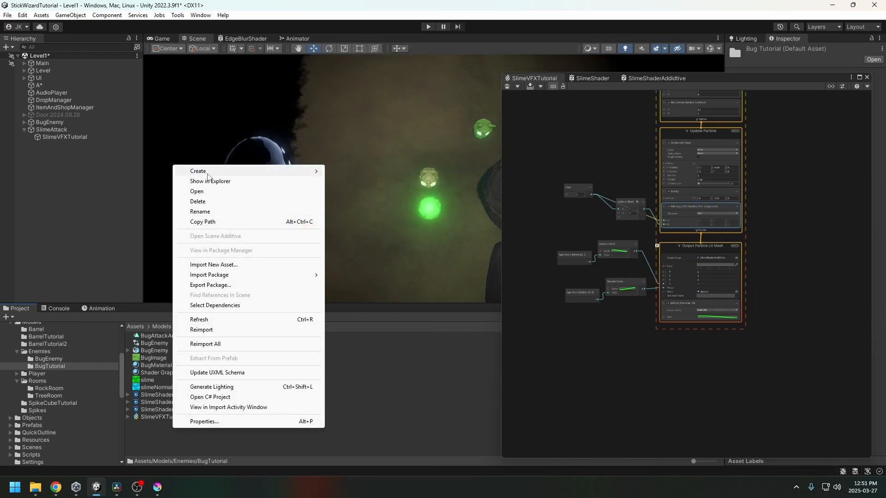
mouse_move(203, 172)
mouse_move(377, 400)
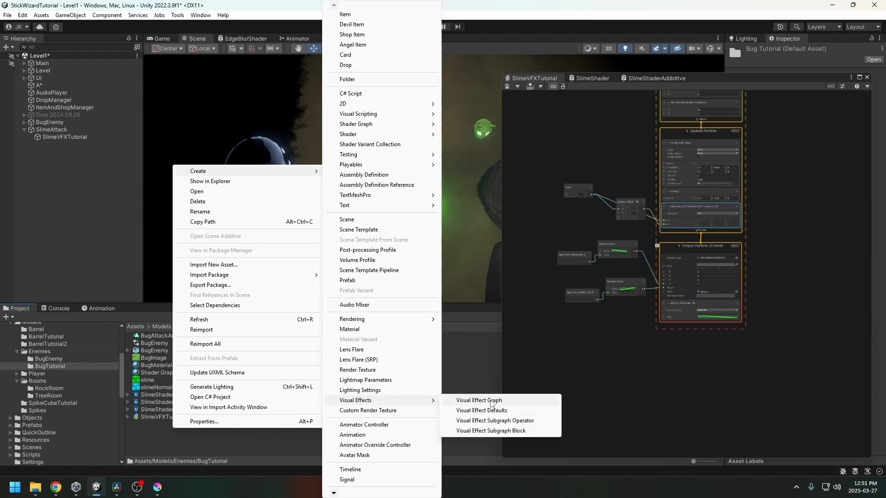
click(491, 401)
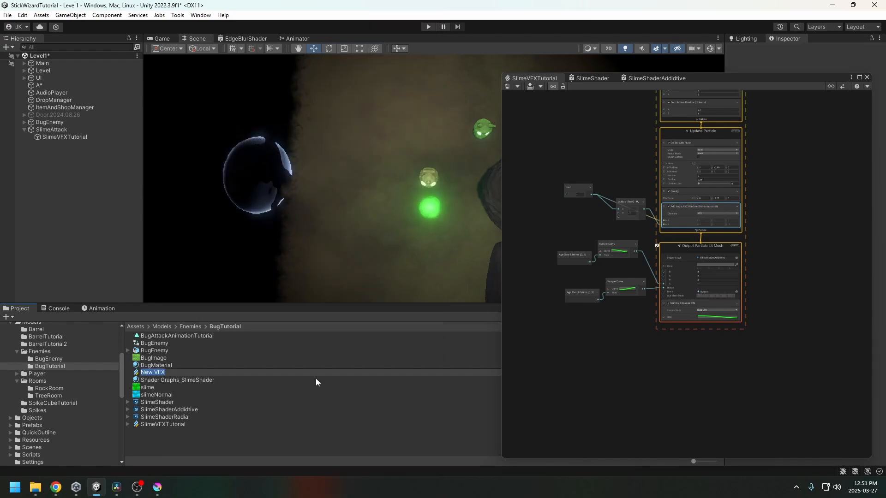
text(BugAttackExp)
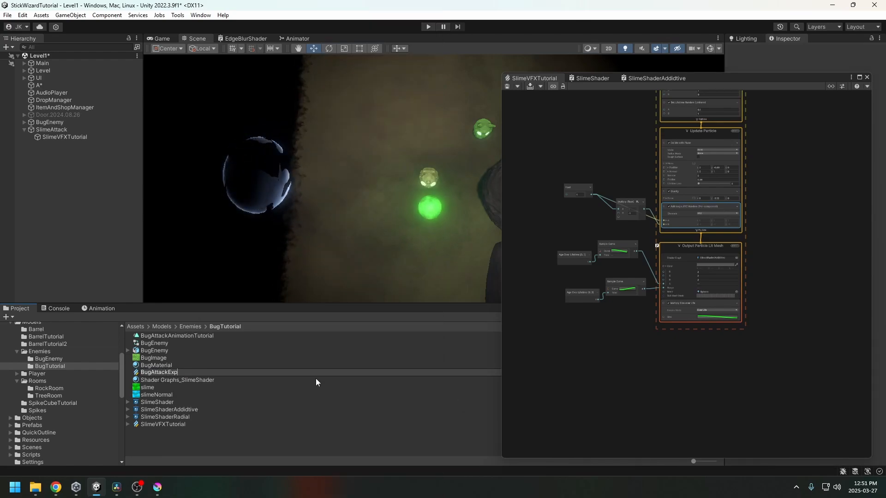
text(losion)
key(Return)
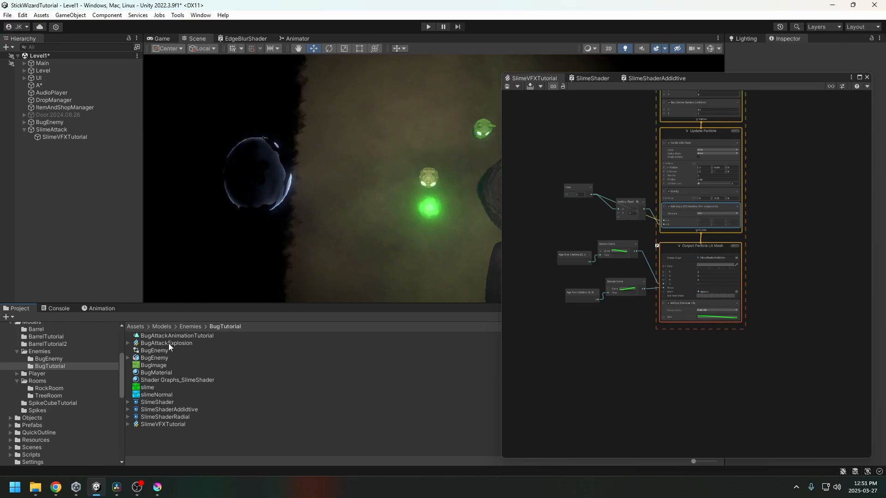
Add BugAttackExplosion to the Level1 hierarchy and place it beside the bugs at about X -54.8, Y 19.1, Z -26.7.
drag(168, 343, 77, 174)
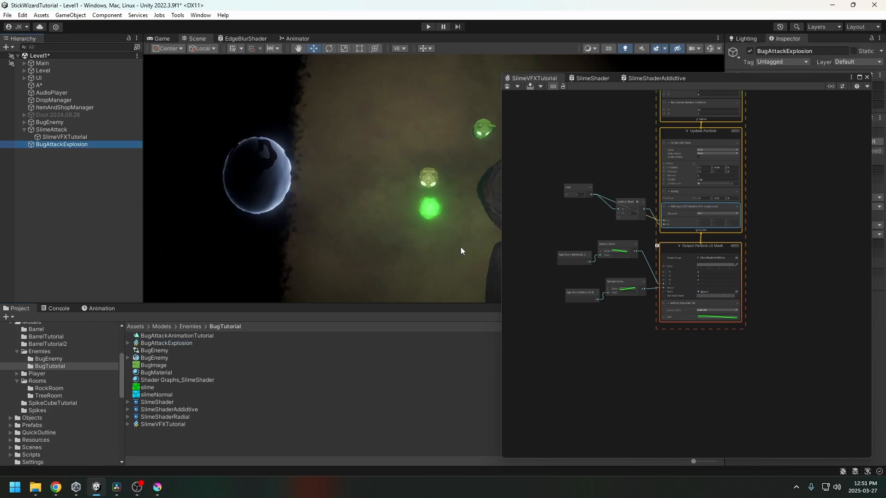
drag(705, 79, 727, 244)
drag(512, 181, 379, 242)
middle_drag(411, 250, 452, 237)
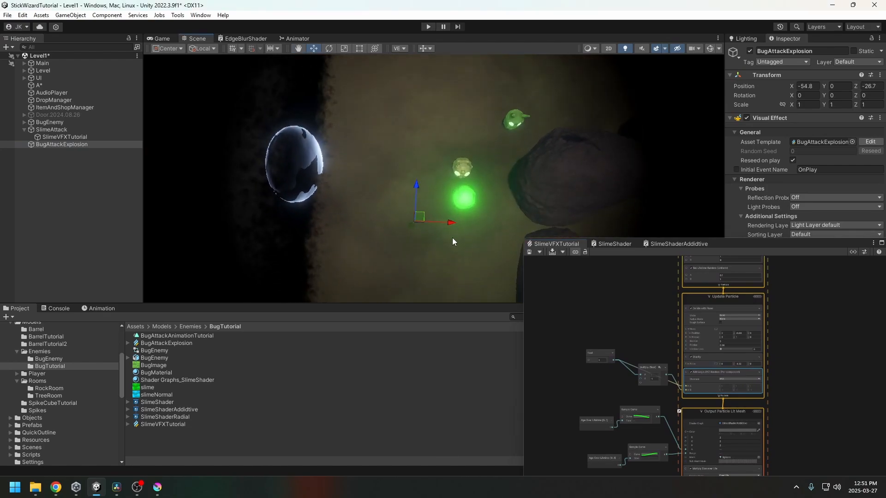
alt+drag(453, 241, 438, 215)
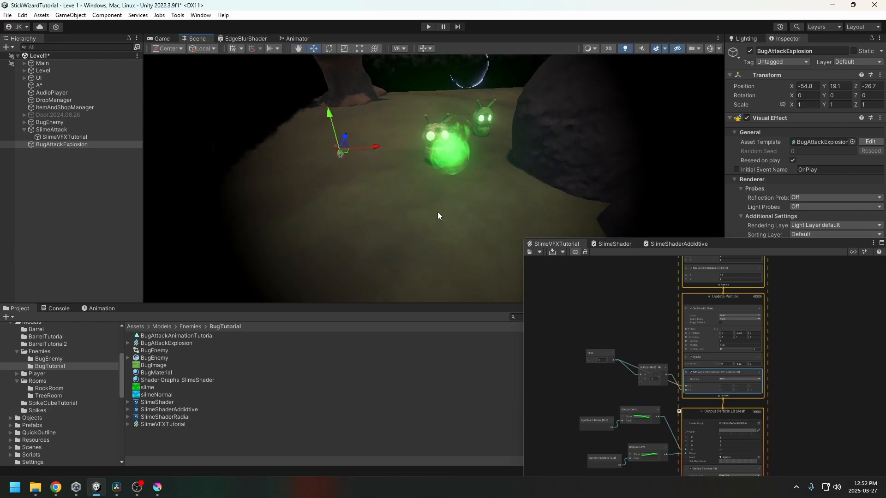
Select and copy all nodes of the SlimeVFXTutorial graph.
scroll(785, 329, down, 5)
click(810, 331)
key(ctrl+a)
middle_drag(810, 331, 740, 352)
scroll(768, 327, down, 2)
drag(748, 279, 635, 427)
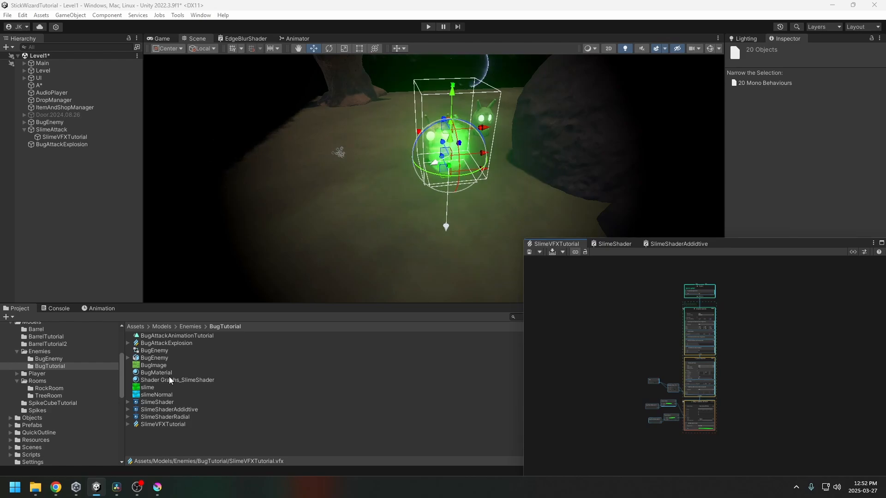
Open the BugAttackExplosion graph and replace all of its default nodes with the nodes copied from SlimeVFXTutorial.
click(156, 343)
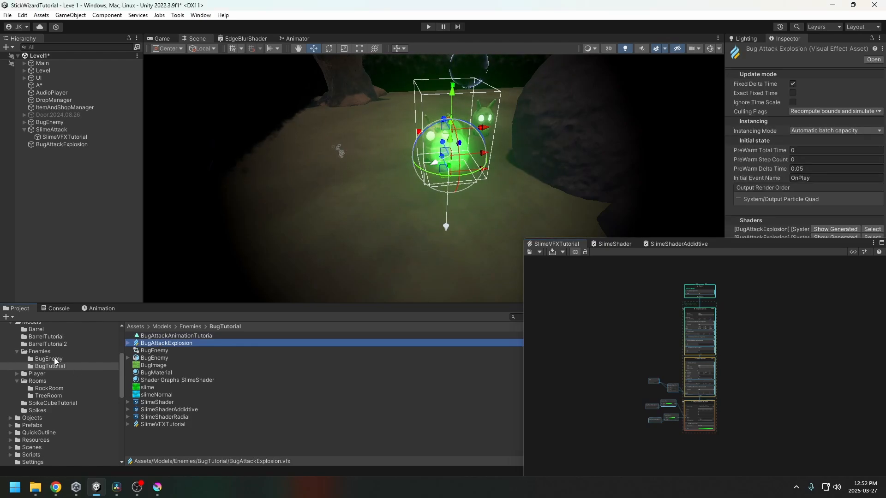
double_click(166, 343)
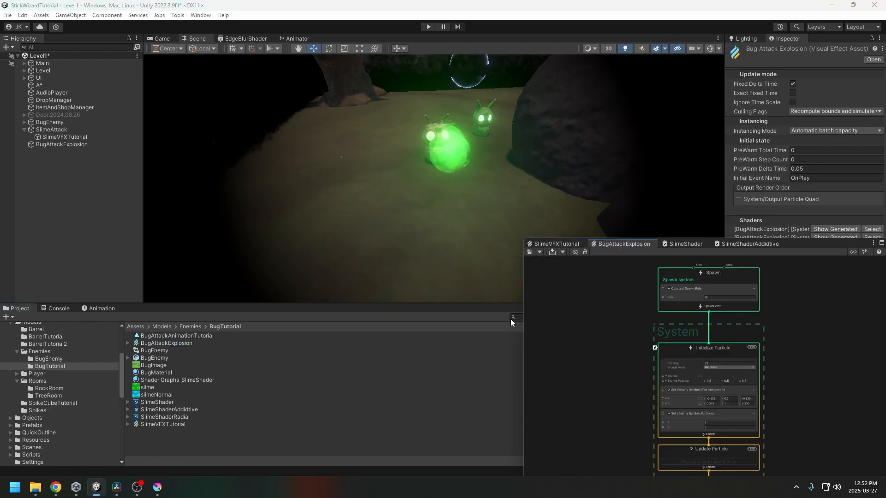
scroll(767, 341, down, 5)
drag(797, 294, 677, 472)
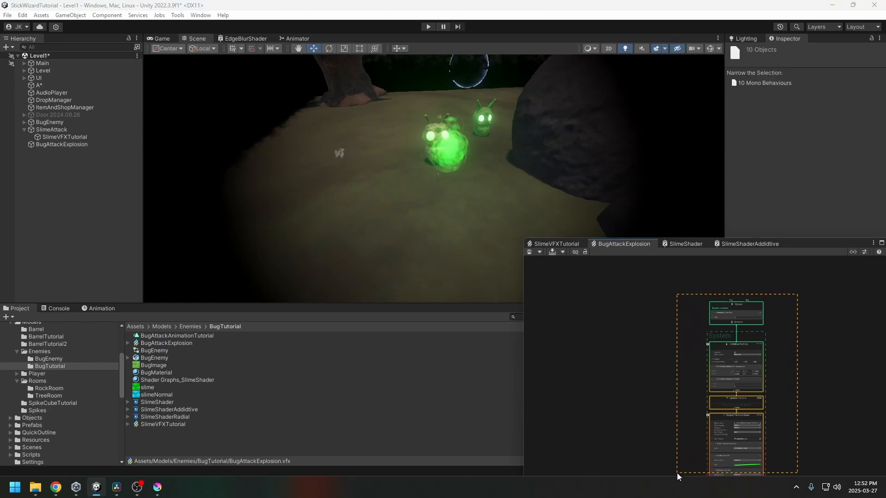
scroll(675, 461, down, 4)
middle_drag(752, 409, 737, 348)
drag(733, 289, 624, 441)
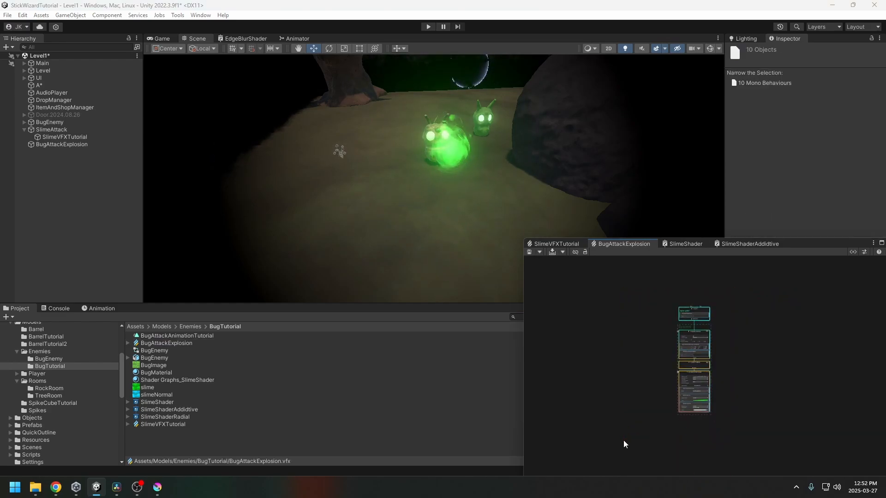
key(Delete)
key(ctrl+v)
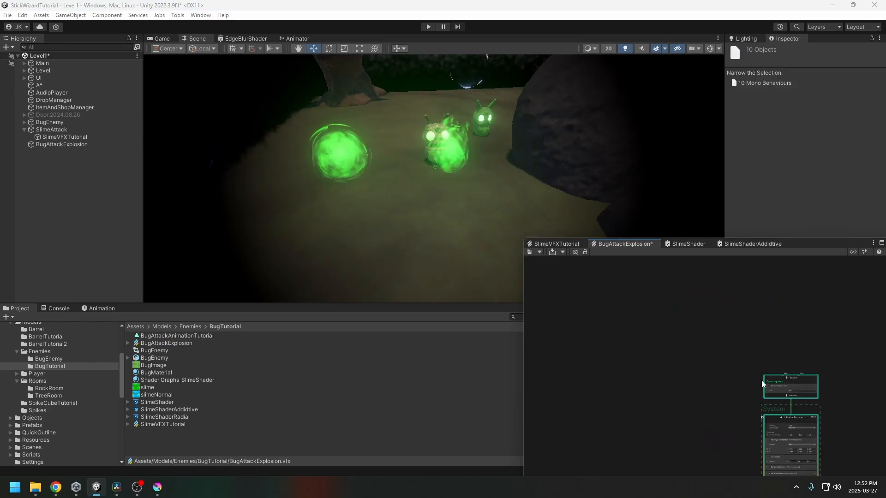
Replace the Constant Spawn Rate block in the Spawn context with a Single Burst block with a count of 100.
middle_drag(804, 389, 716, 311)
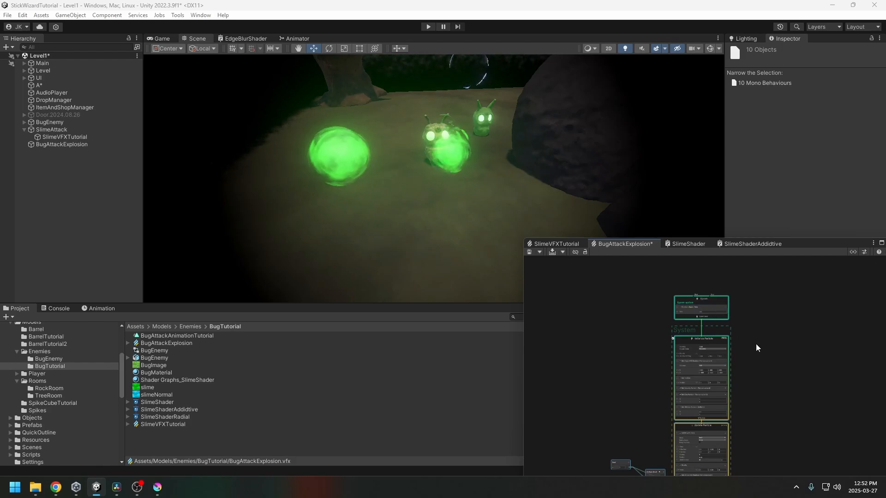
scroll(756, 344, up, 4)
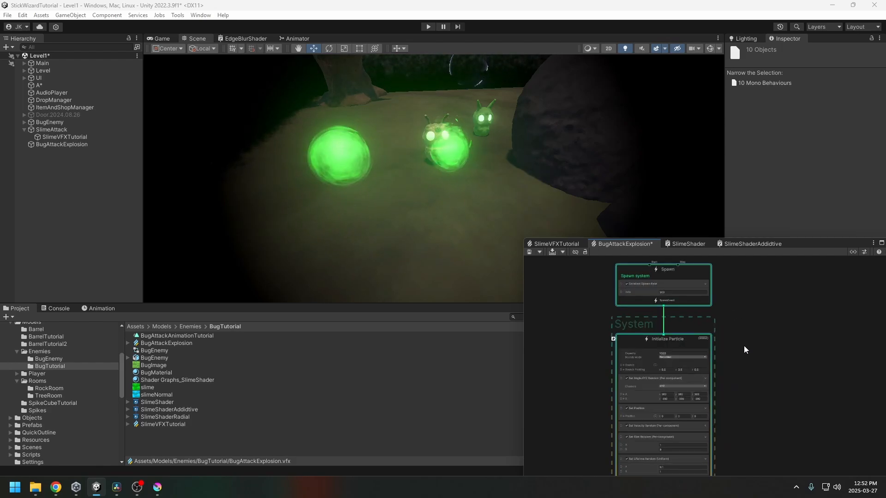
click(666, 298)
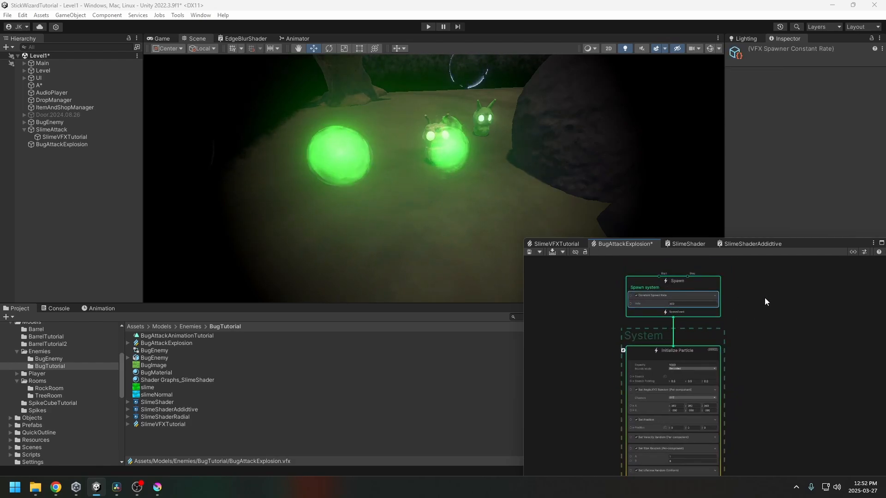
key(Delete)
click(708, 288)
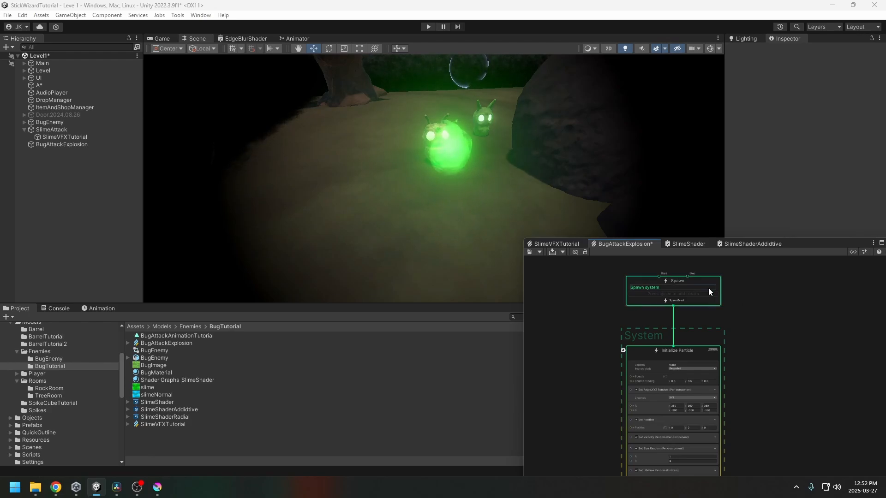
key(space)
text(burs)
key(Return)
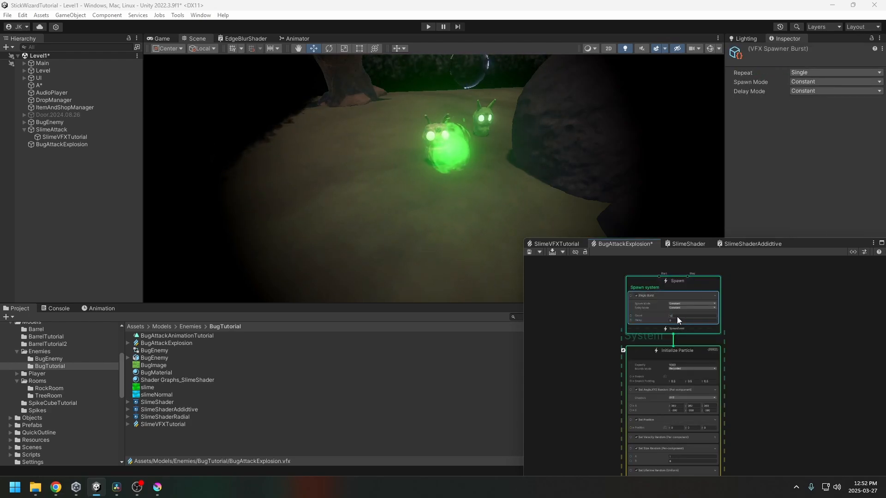
click(677, 317)
text(100)
Set the Initialize Particle capacity to 100 and save the BugAttackExplosion graph.
scroll(697, 351, up, 3)
click(653, 398)
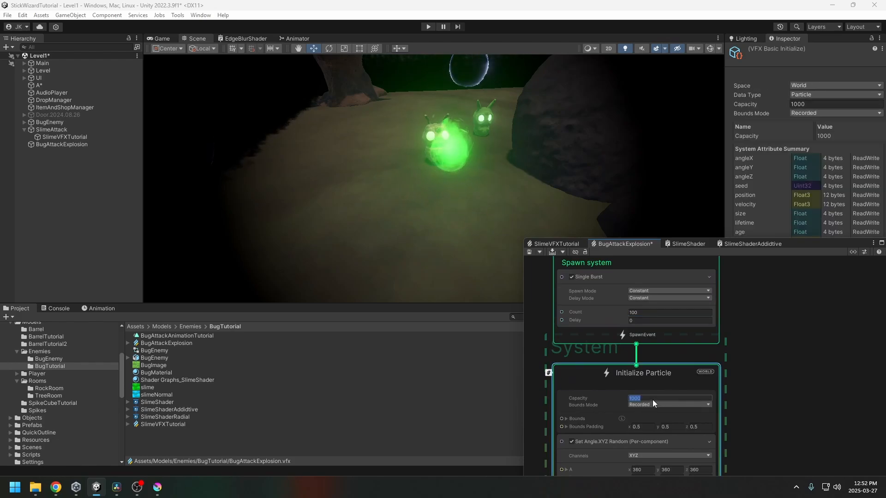
text(100)
click(777, 364)
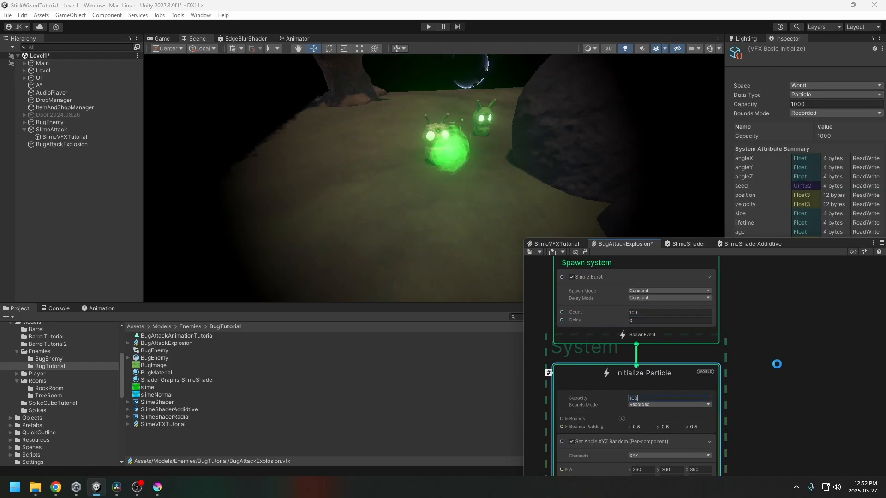
click(530, 252)
Add a Set Position (Shape: Arc Sphere) block to Initialize Particle and move it above the Set Angle block.
middle_drag(758, 416, 786, 375)
click(689, 326)
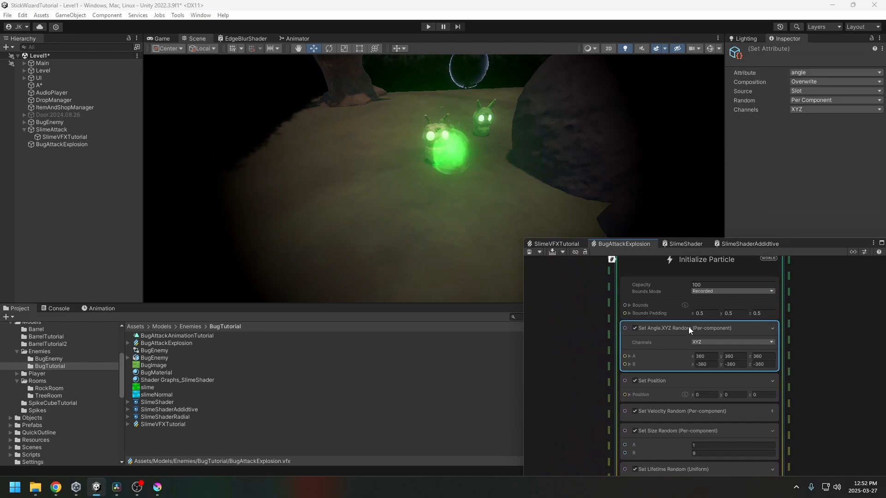
middle_drag(745, 350, 745, 390)
click(706, 300)
key(space)
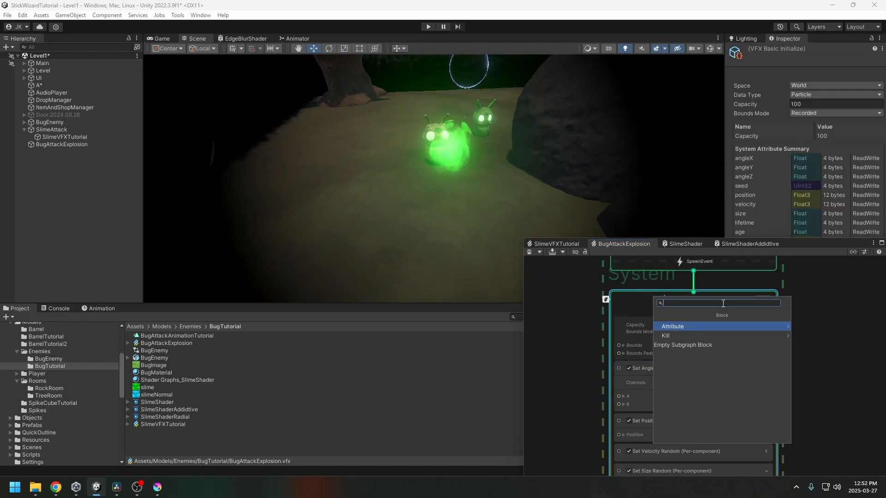
text(sphere)
key(Down)
key(Return)
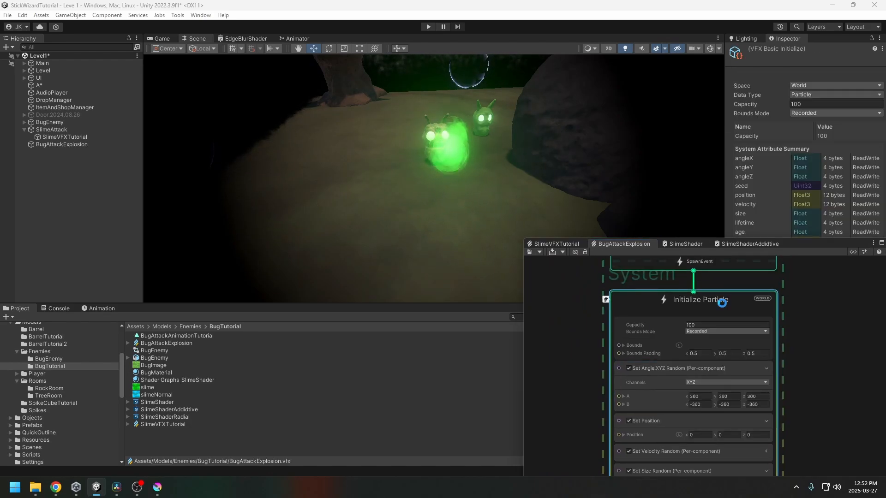
middle_drag(757, 456, 760, 375)
scroll(749, 387, down, 2)
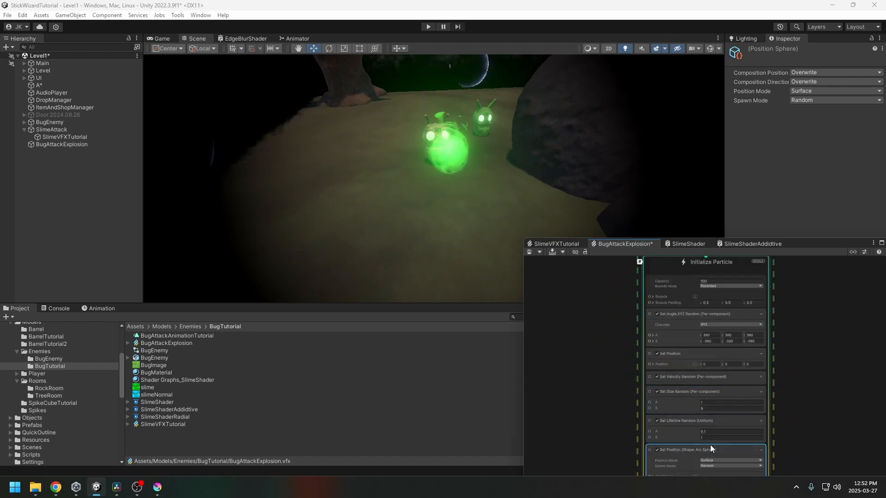
drag(710, 447, 708, 308)
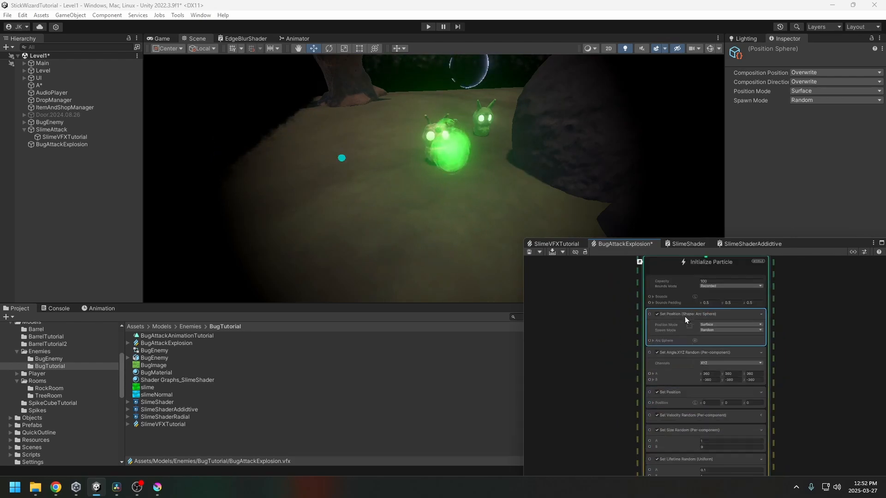
Expand the Arc Sphere settings and move the plain Set Position block above the Arc Sphere position block.
click(652, 341)
middle_drag(640, 334, 642, 353)
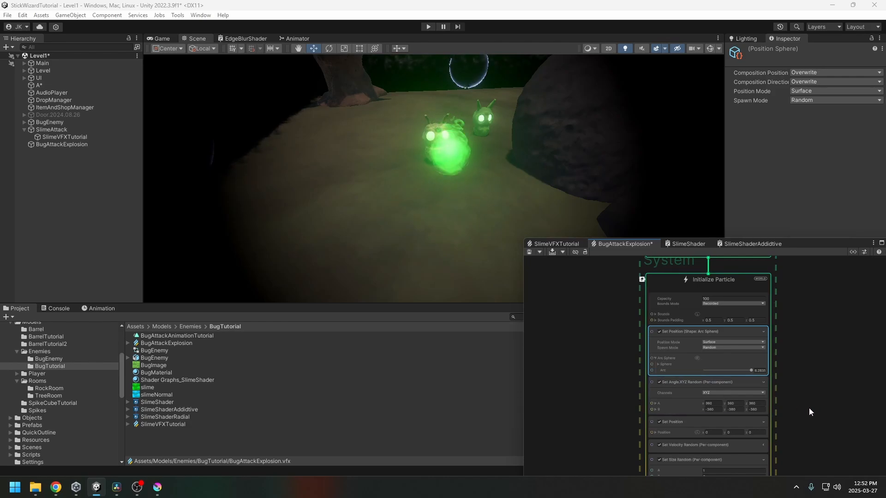
middle_drag(810, 408, 750, 401)
click(663, 412)
drag(668, 330, 668, 328)
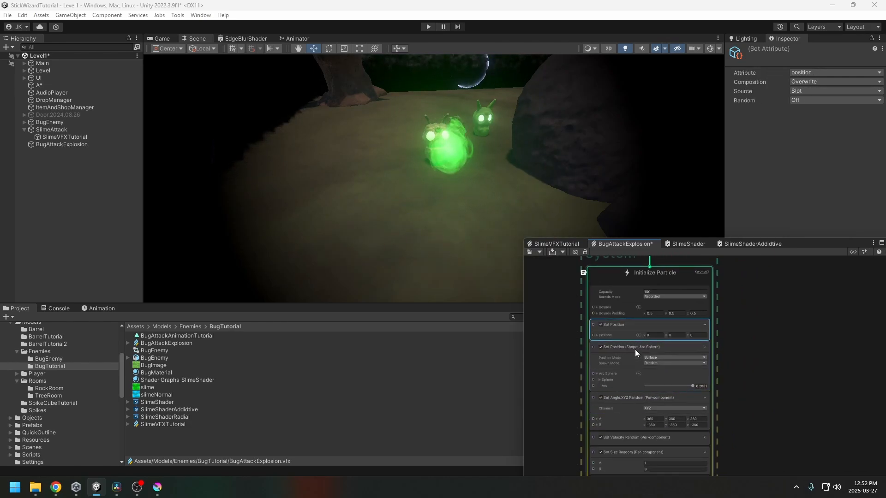
Move the Set Velocity Random block directly above the Set Angle Random block in Initialize Particle.
middle_drag(716, 359, 763, 370)
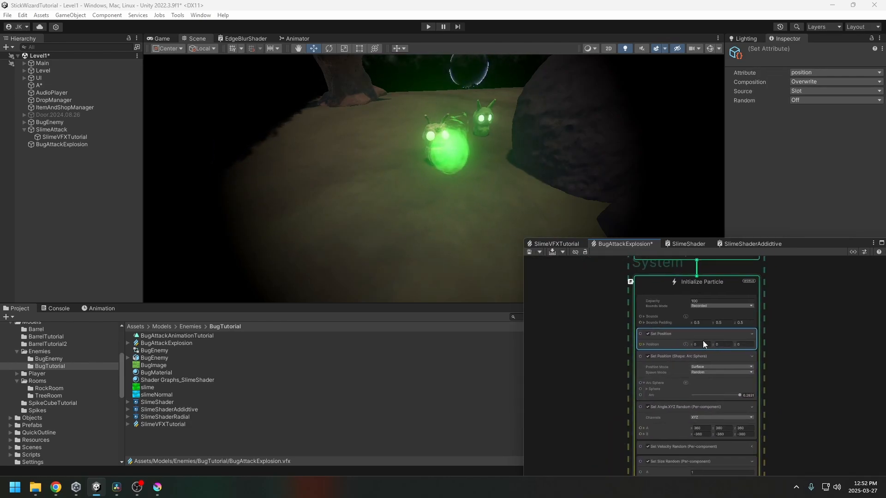
scroll(651, 372, up, 4)
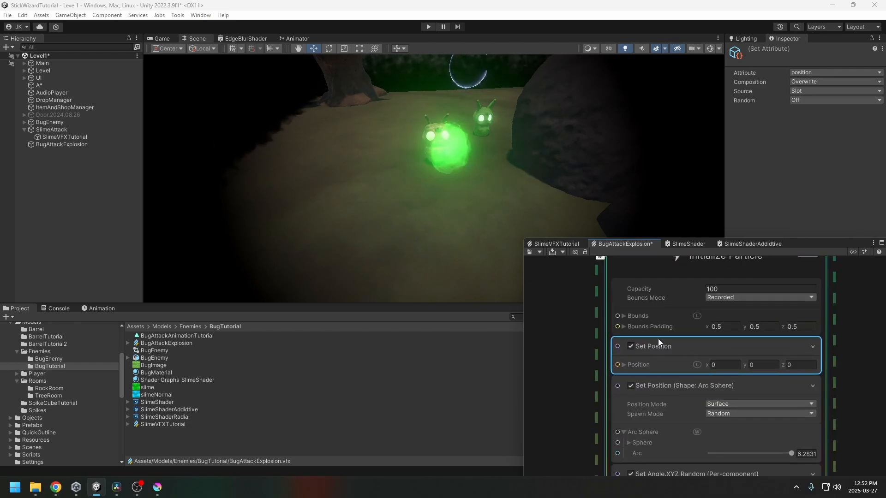
scroll(658, 338, down, 4)
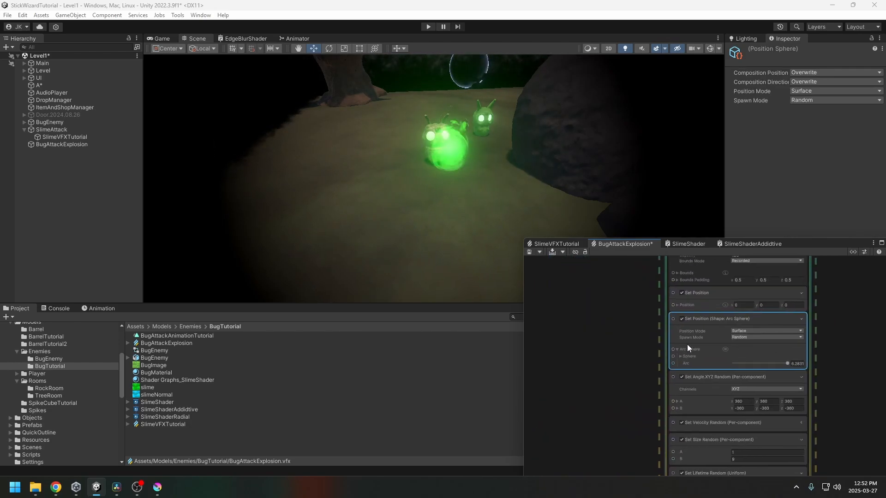
middle_drag(802, 432, 768, 352)
drag(709, 347, 702, 298)
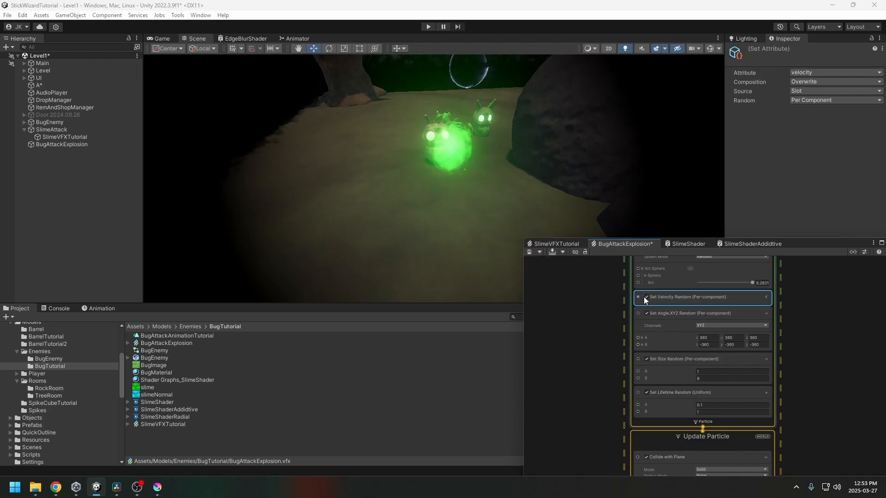
Expand the Set Velocity Random block to show its A and B vectors.
scroll(600, 315, up, 2)
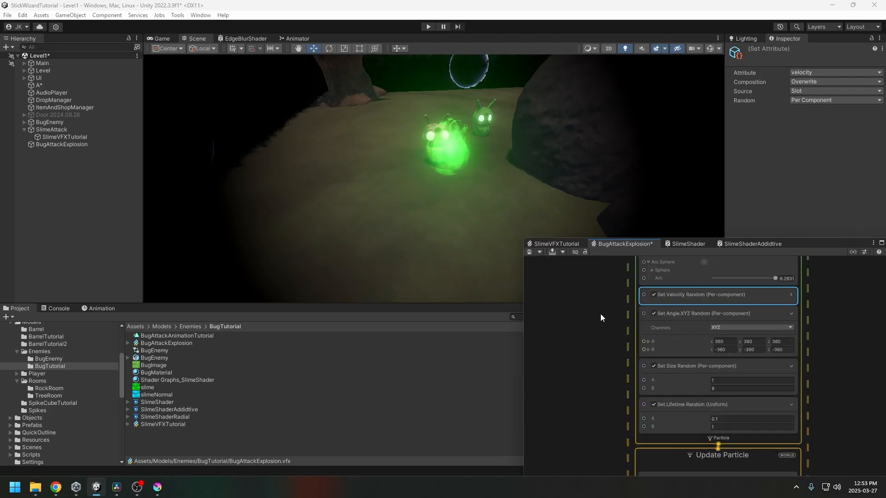
scroll(625, 325, down, 3)
middle_drag(681, 317, 691, 362)
click(691, 361)
click(688, 346)
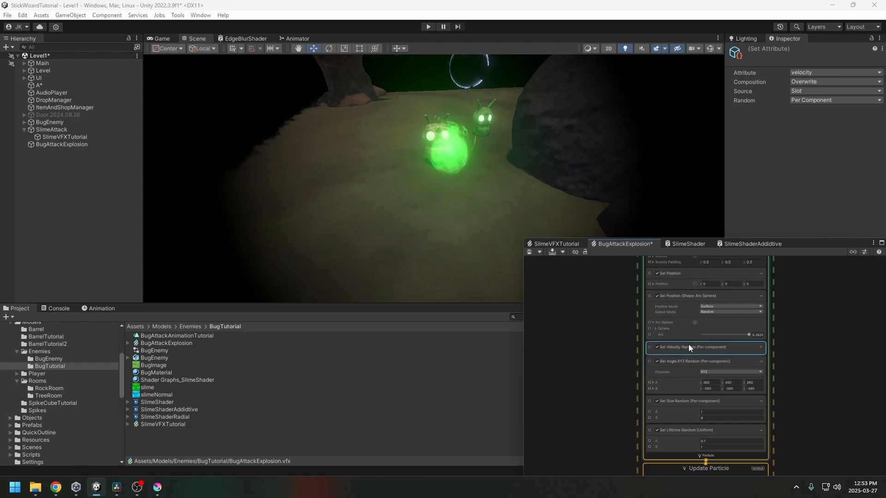
click(761, 347)
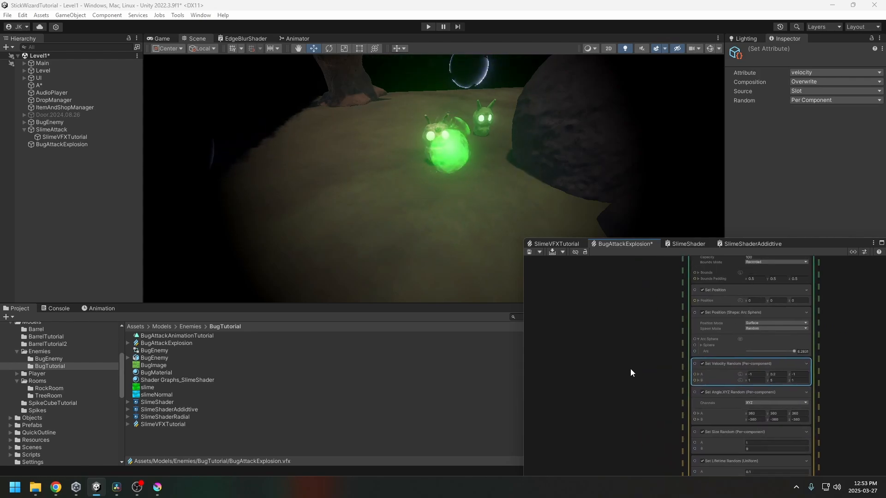
Add a Get Attribute: position node and connect its output to the B input of Set Velocity Random.
click(623, 364)
right_click(609, 365)
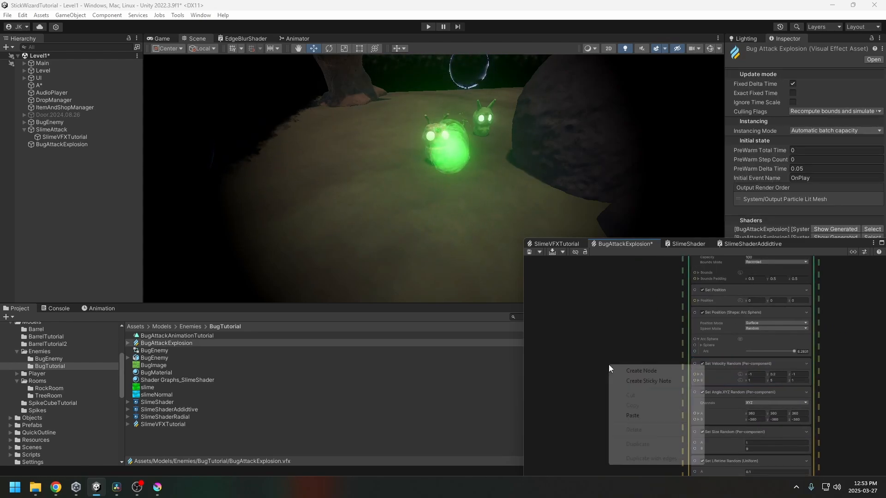
click(635, 371)
text(get pos)
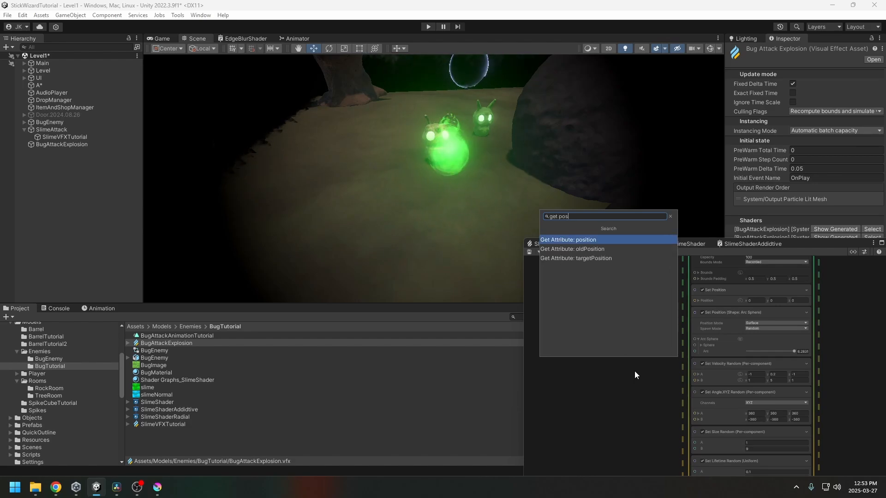
key(Return)
drag(635, 371, 601, 377)
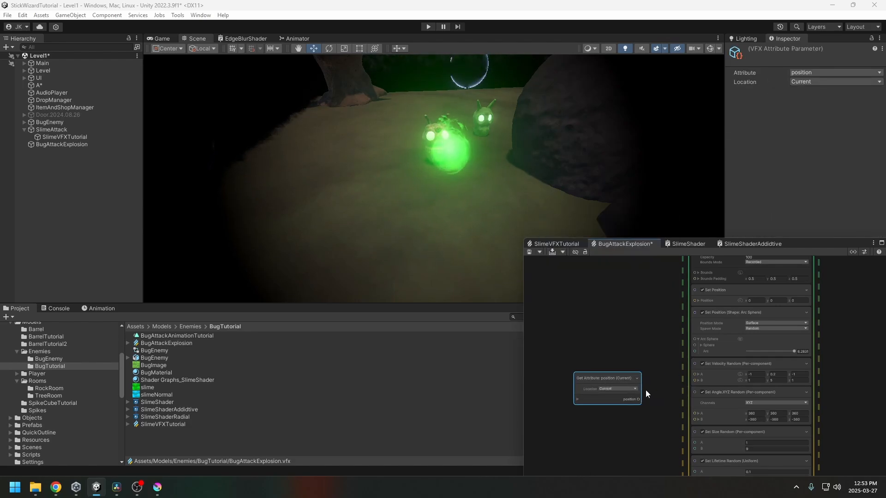
drag(664, 400, 694, 381)
Set the Set Velocity Random block's A vector to 0, 0, 0 and save the explosion graph.
click(755, 374)
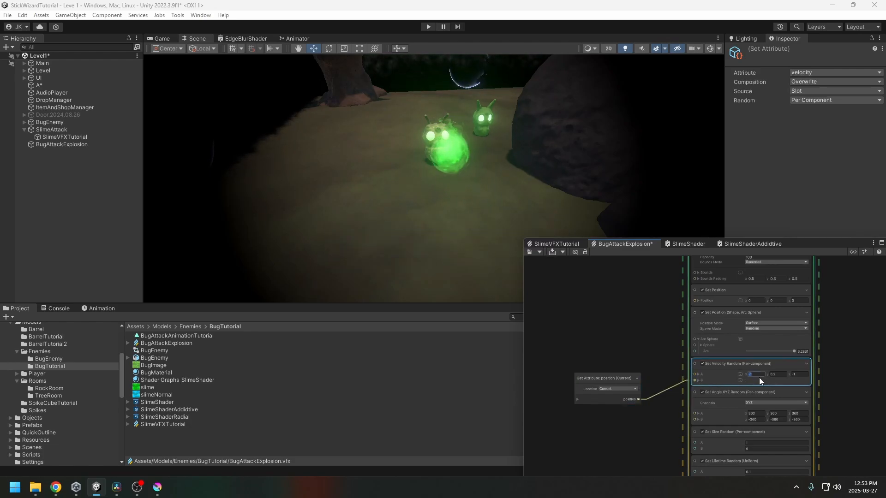
click(776, 374)
text(0)
click(804, 374)
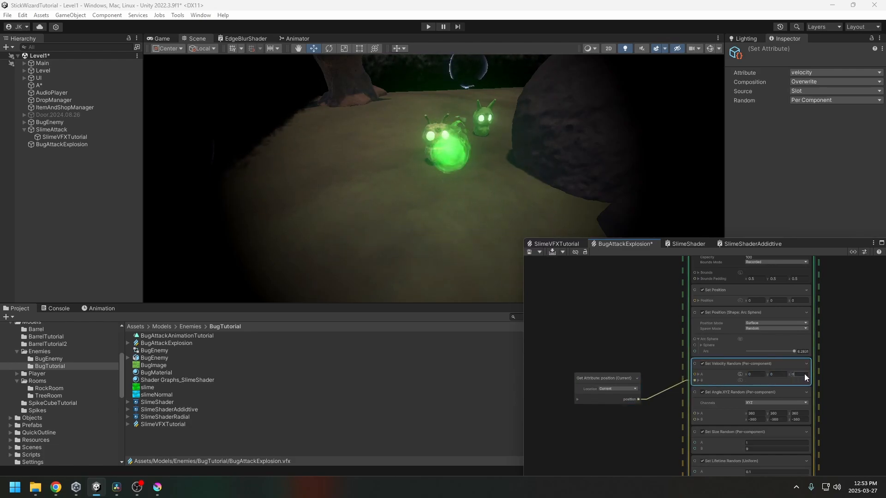
text(0)
click(530, 252)
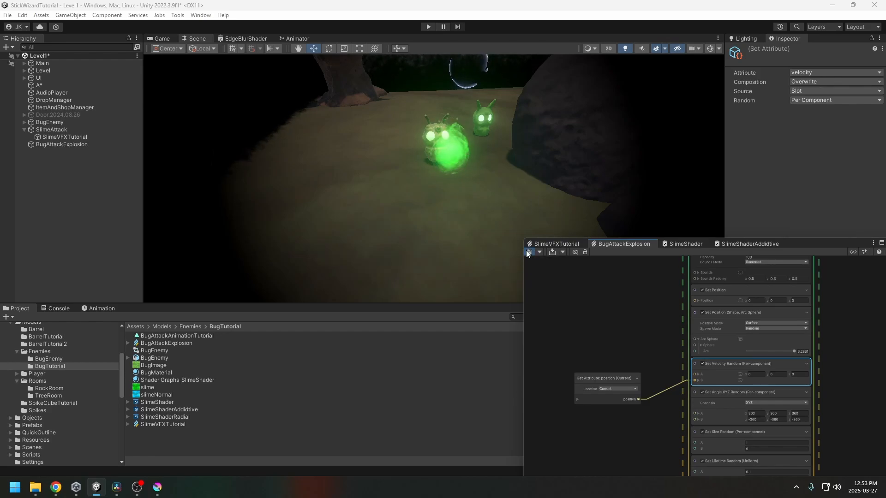
Set the Set Lifetime Random block's A to 1 and B to 5 and save the graph.
middle_drag(696, 382, 659, 326)
middle_drag(809, 389, 803, 381)
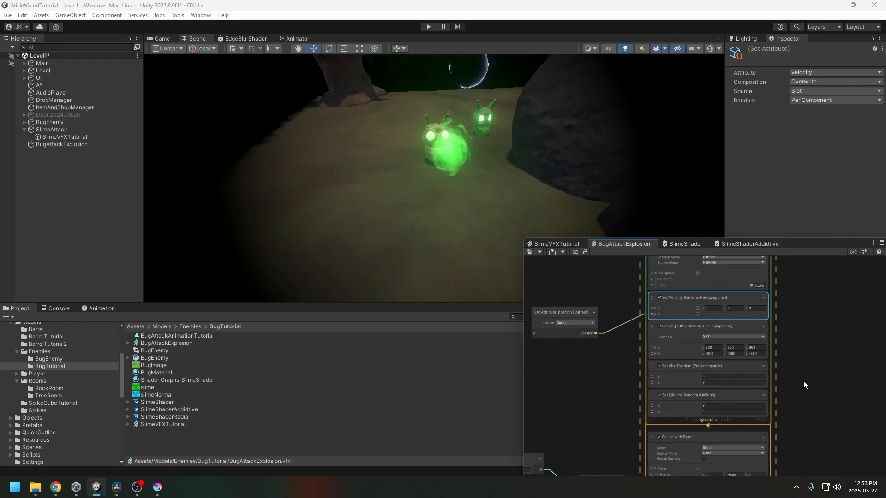
click(718, 405)
text(1)
click(706, 412)
text(5)
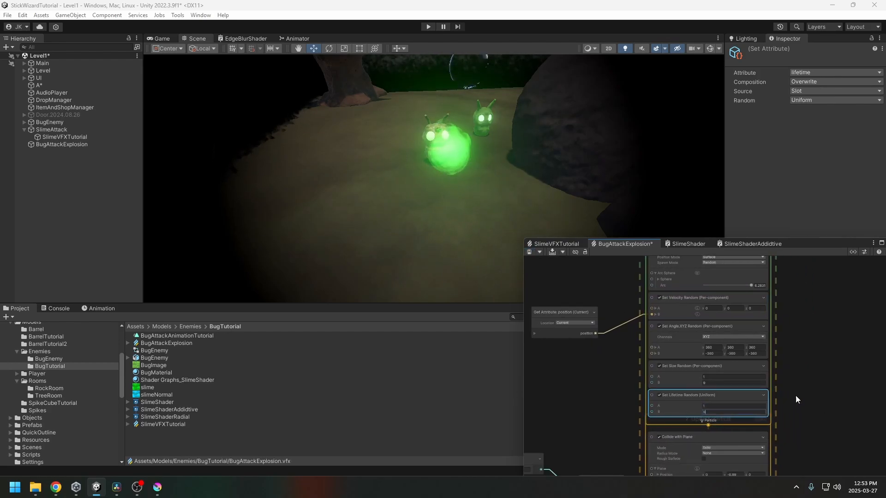
click(572, 286)
click(529, 251)
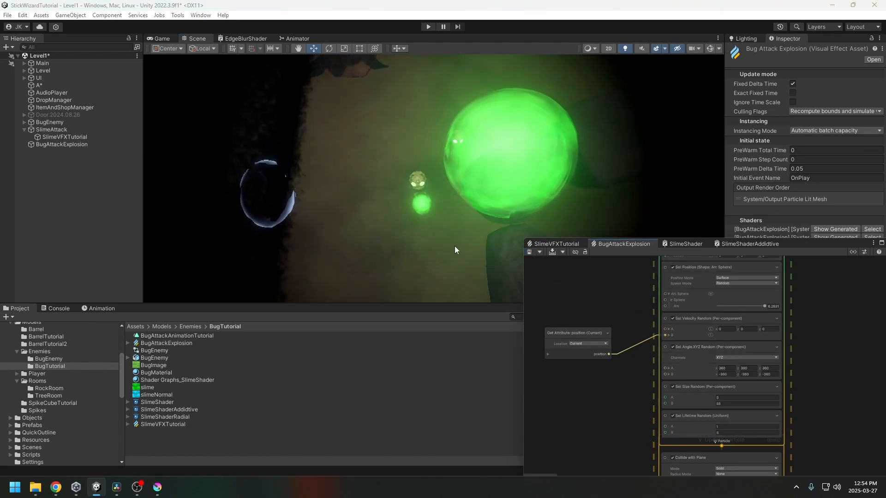
Compare the BugAttackExplosion object's scene position with the Set Position and Arc Sphere settings in Initialize Particle.
click(67, 144)
middle_drag(648, 299, 620, 389)
scroll(673, 351, up, 2)
scroll(675, 349, up, 2)
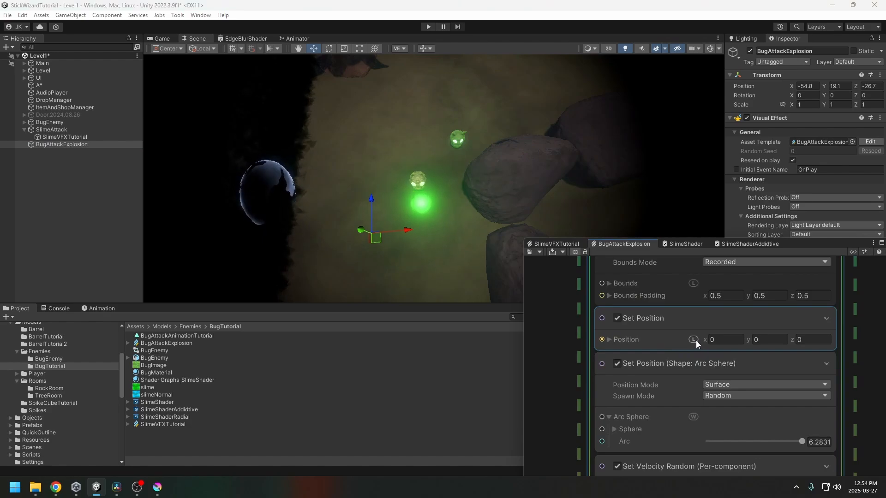
click(808, 340)
scroll(798, 420, down, 4)
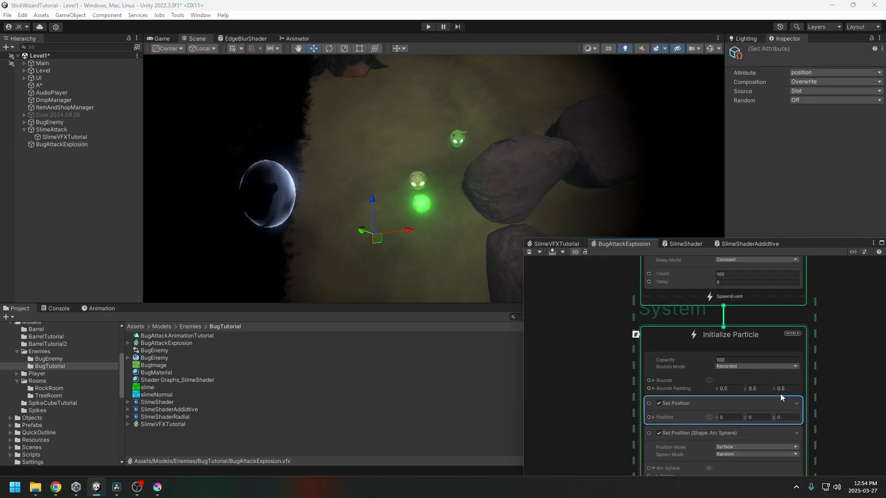
click(87, 144)
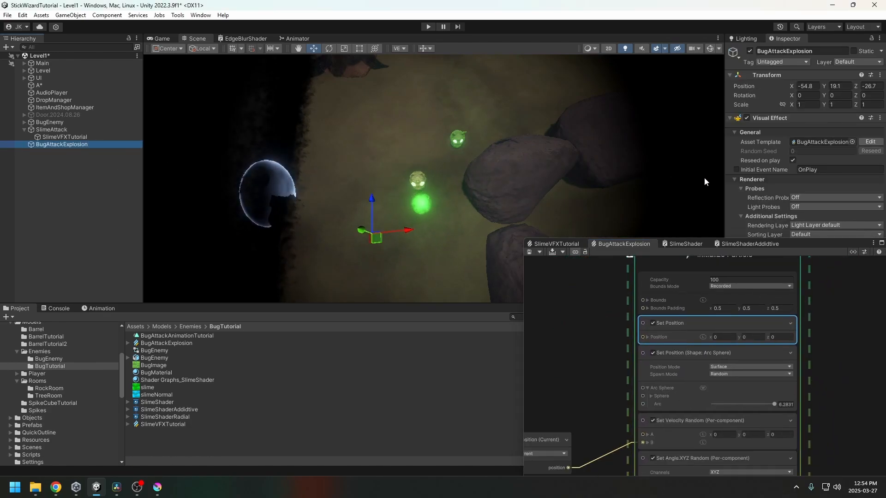
scroll(840, 323, down, 3)
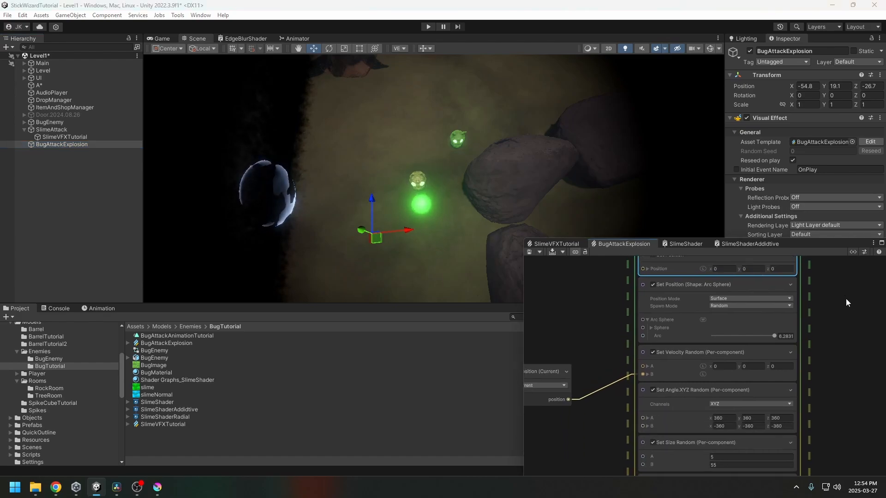
middle_drag(837, 322, 793, 299)
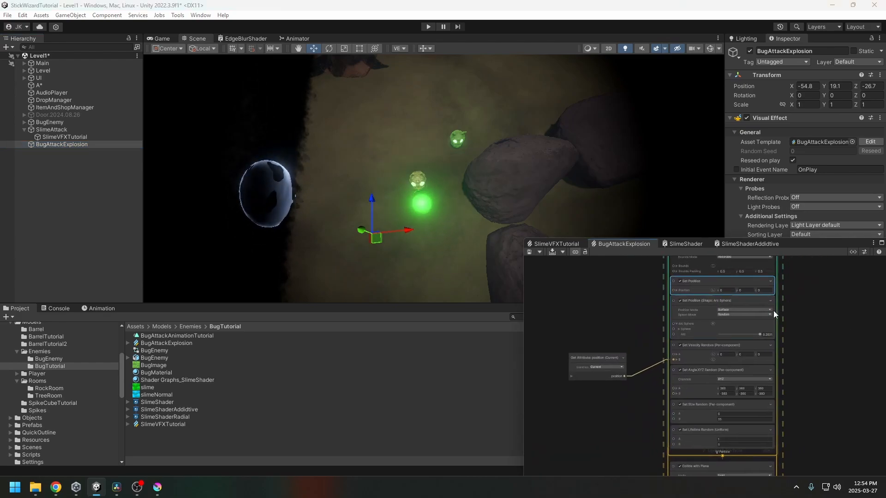
middle_drag(643, 315, 603, 327)
scroll(616, 312, up, 4)
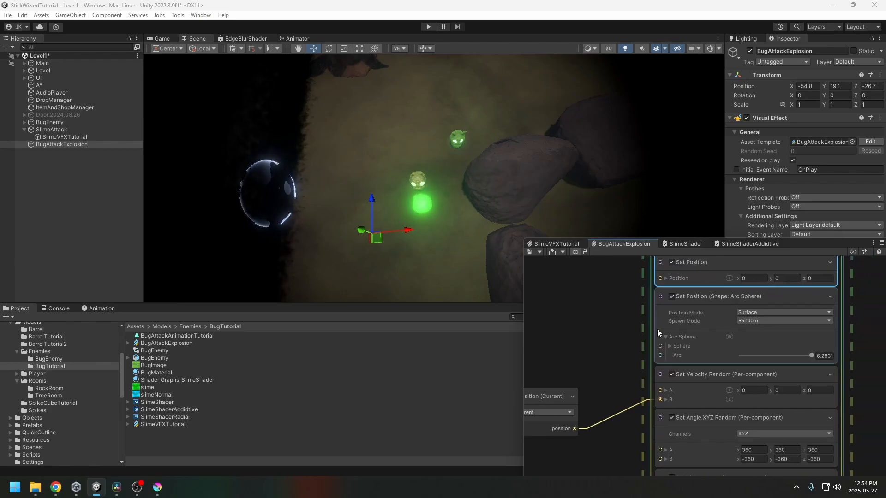
Delete the plain Set Position block and switch the Arc Sphere's coordinate space to Local.
click(688, 327)
middle_drag(687, 327, 697, 351)
click(712, 290)
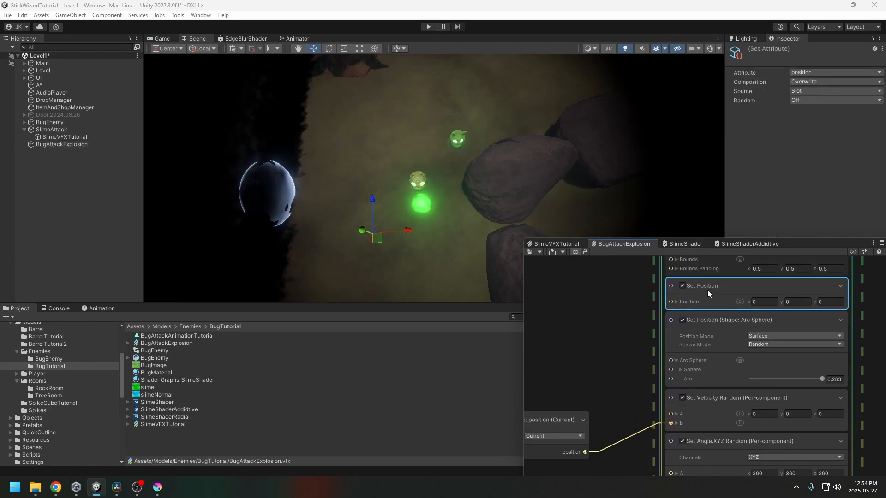
key(Delete)
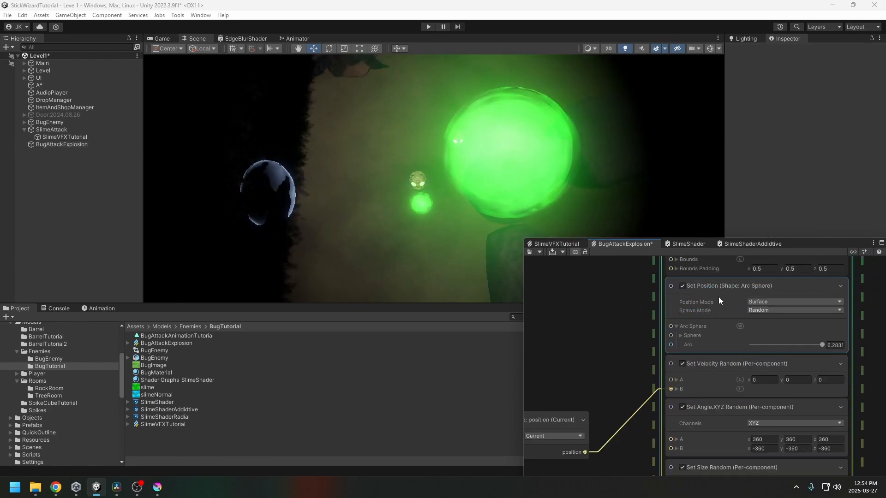
click(739, 327)
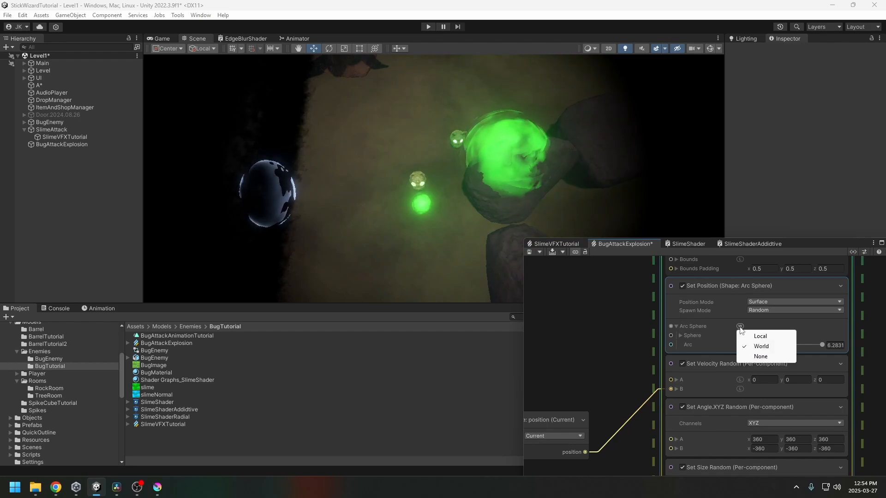
click(756, 335)
Set the B value of the Set Size Random block to 9.
scroll(564, 336, down, 4)
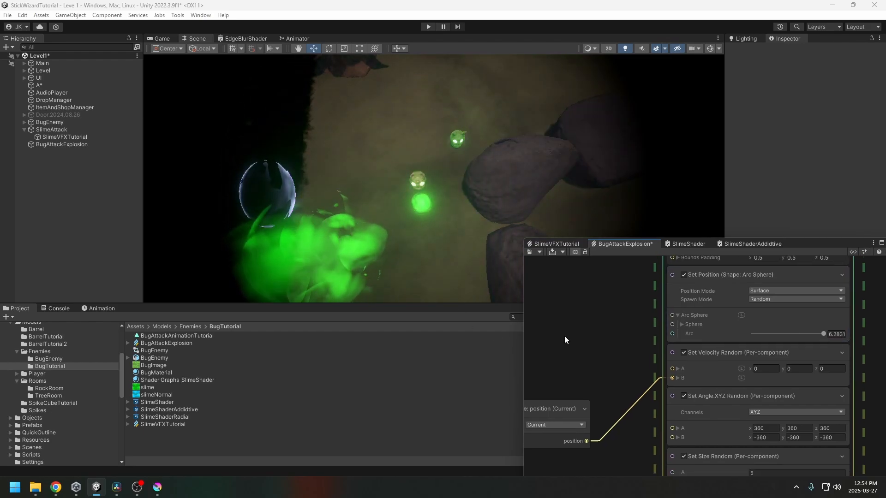
click(735, 414)
scroll(758, 415, up, 4)
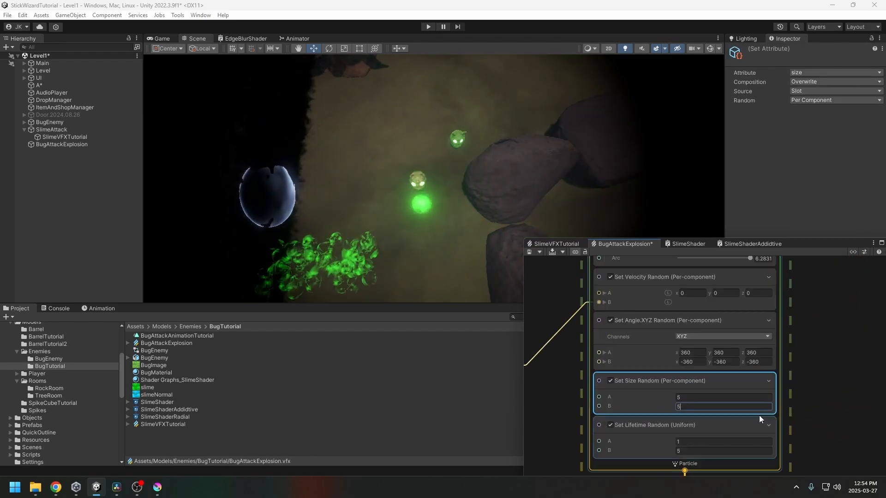
click(698, 406)
text(5)
key(BackSpace)
text(9)
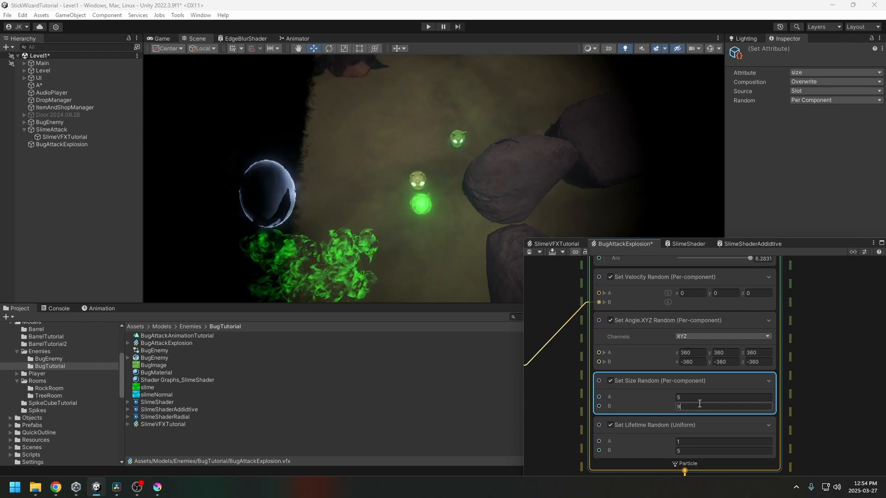
Switch the coordinate space of both the A and B vectors in Set Velocity Random to World.
alt+drag(427, 203, 420, 156)
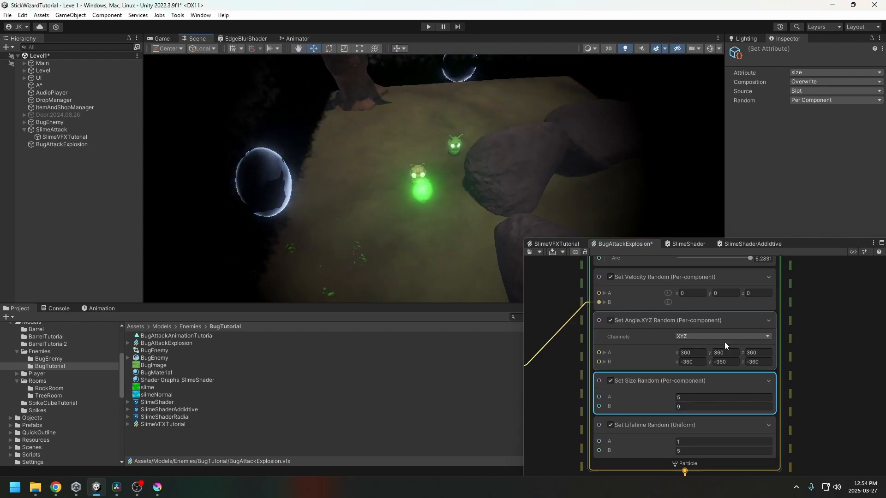
middle_drag(586, 305, 710, 386)
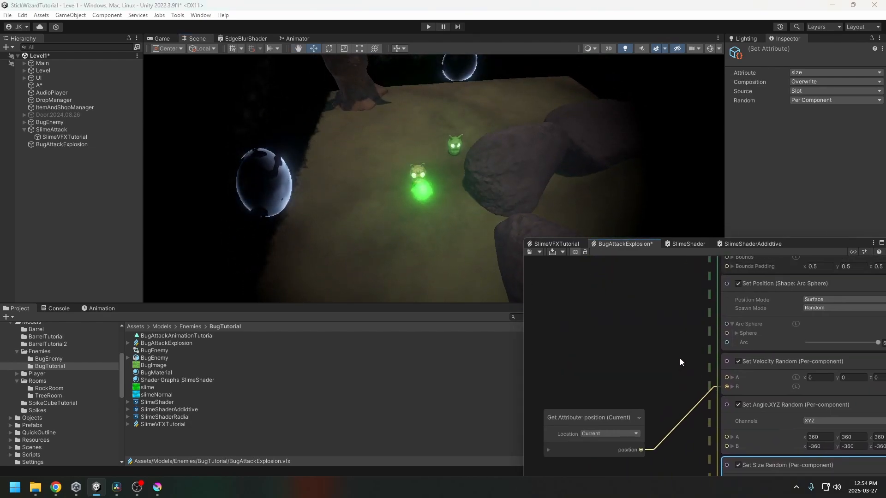
middle_drag(680, 358, 604, 334)
click(719, 362)
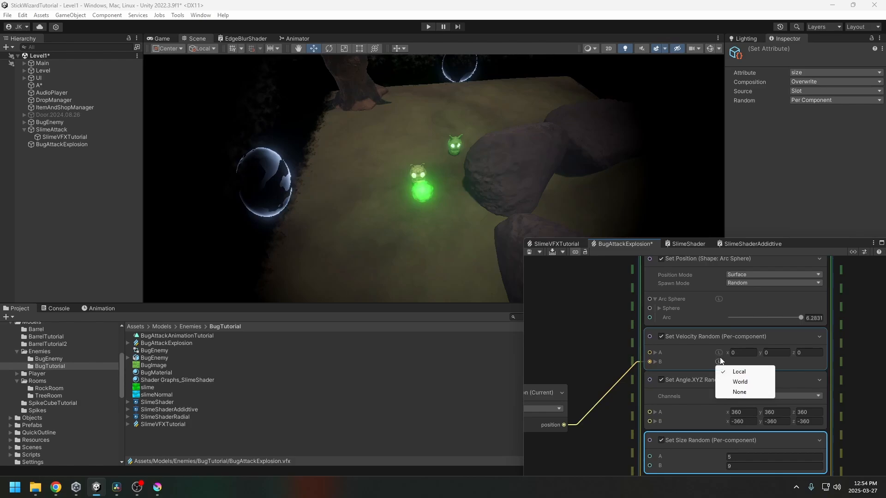
click(718, 352)
click(740, 372)
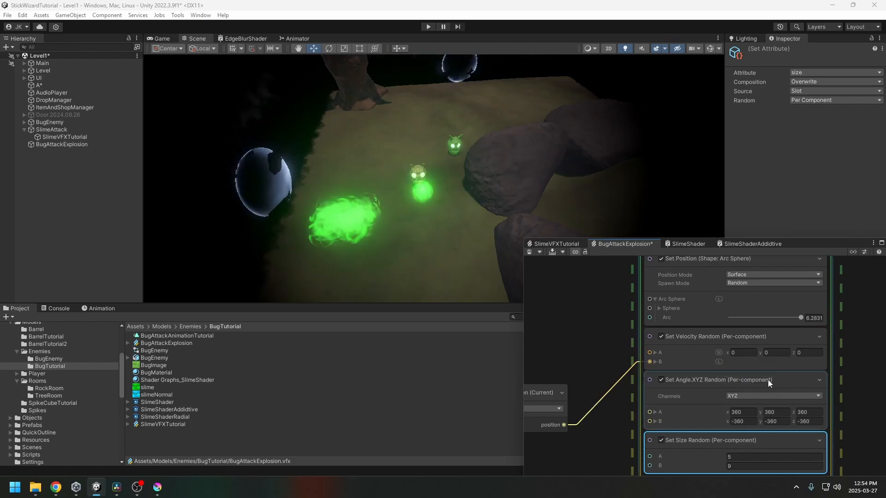
click(718, 362)
click(739, 382)
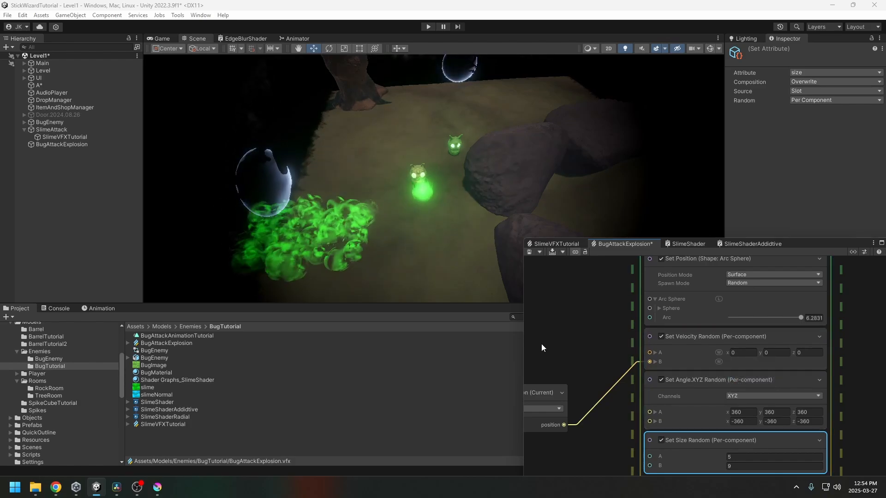
Expand the position output of the Get Attribute: position node into its x, y and z components.
middle_drag(634, 393, 642, 372)
scroll(642, 371, down, 3)
middle_drag(804, 377, 785, 382)
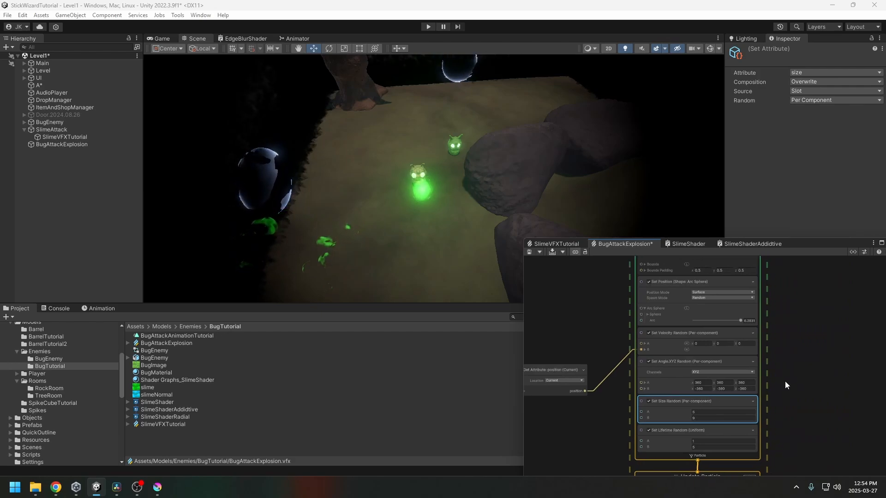
scroll(782, 381, up, 4)
click(726, 381)
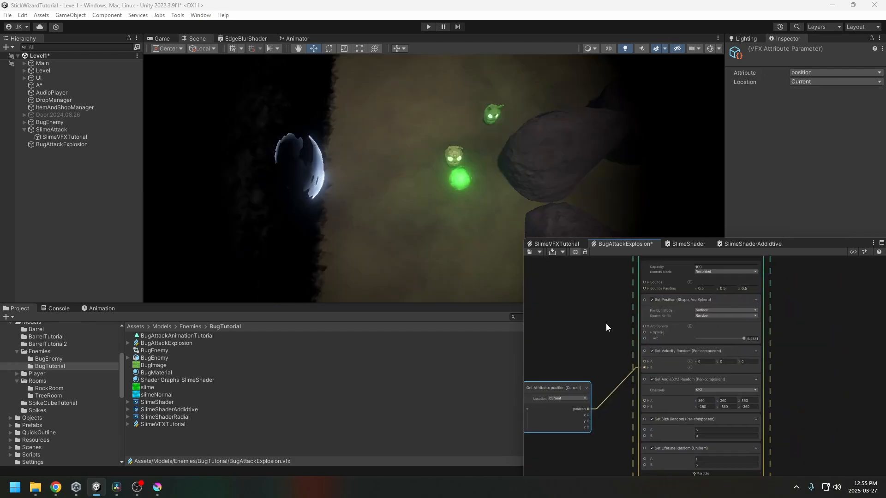
middle_drag(605, 323, 616, 309)
middle_drag(769, 279, 768, 319)
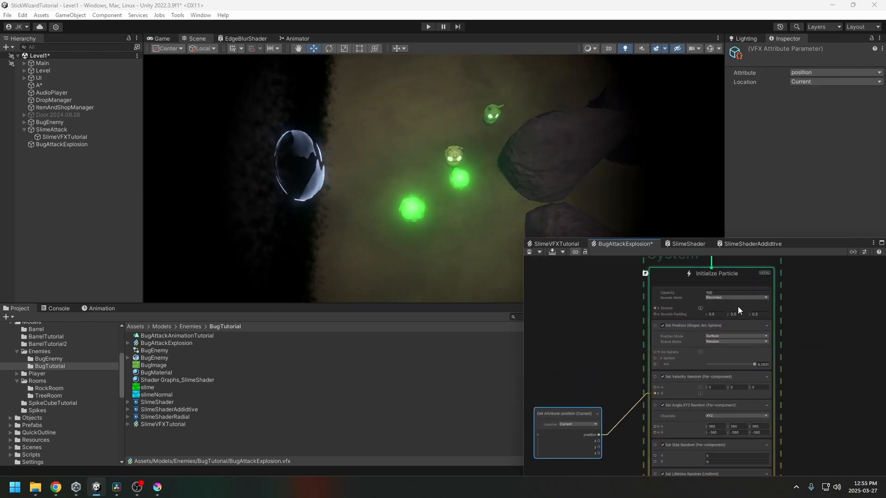
Review the Initialize Particle blocks from Set Velocity to Set Lifetime and save the explosion graph.
middle_drag(804, 366, 801, 340)
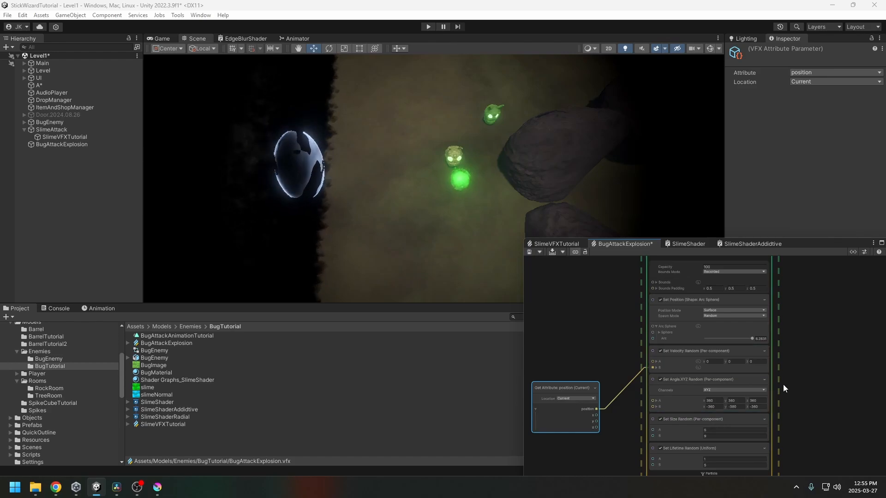
middle_drag(806, 317, 830, 331)
scroll(803, 402, up, 5)
scroll(829, 331, down, 1)
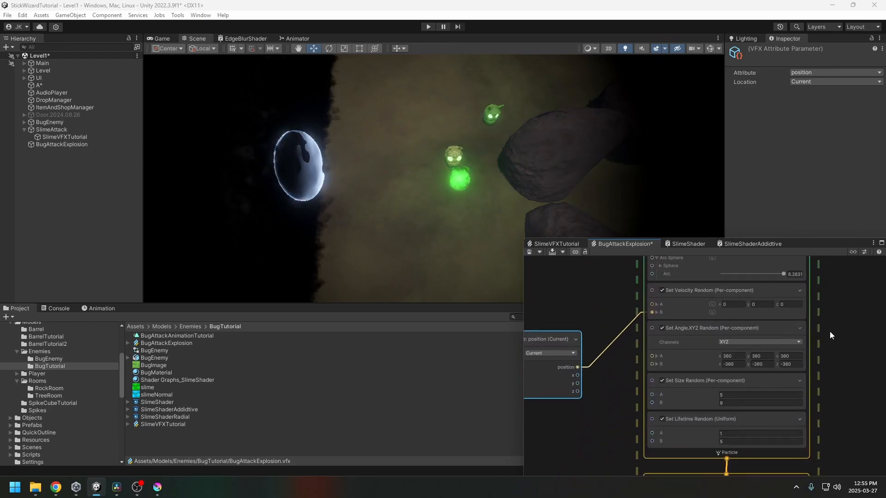
middle_drag(834, 387, 863, 369)
scroll(664, 360, down, 2)
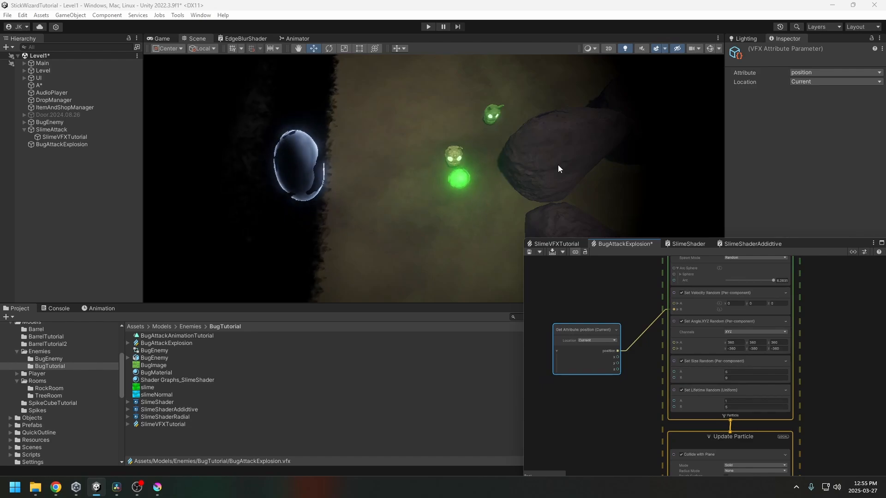
click(703, 350)
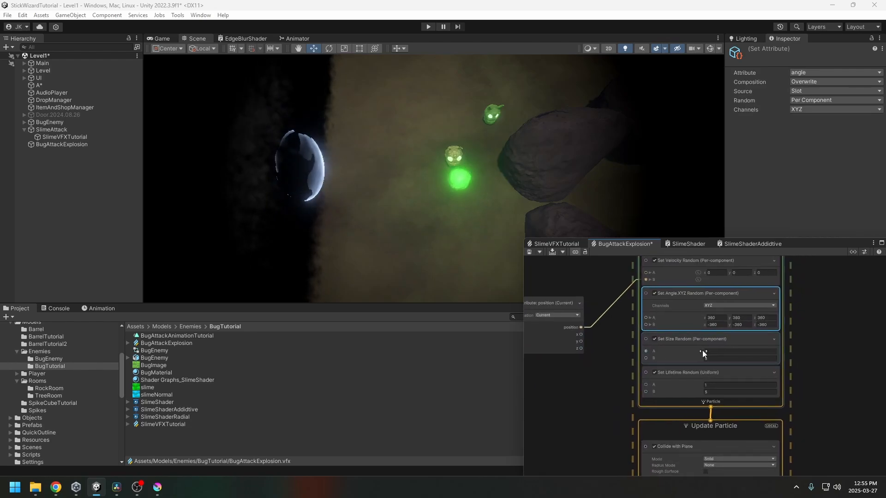
scroll(702, 350, down, 1)
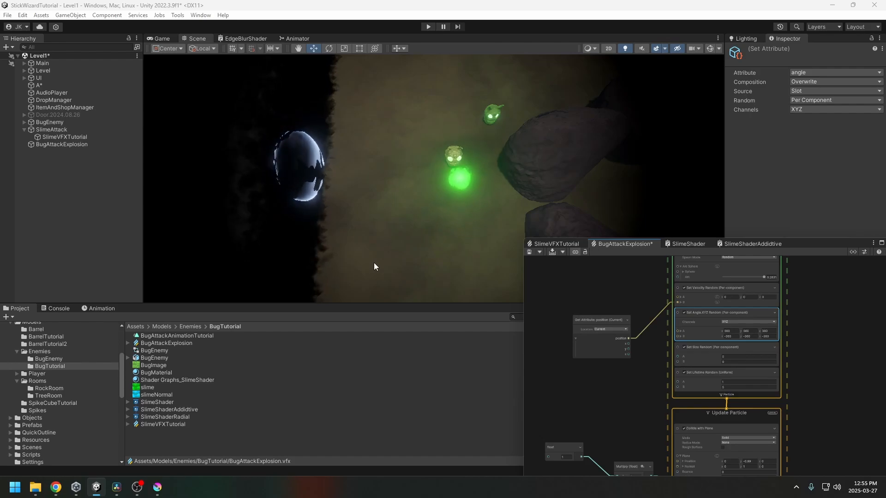
click(529, 252)
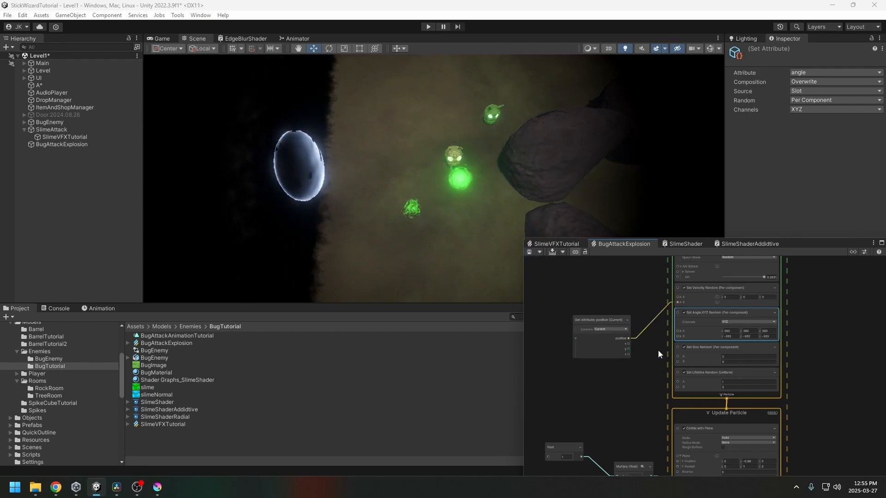
Add a Multiply node fed by the position output of Get Attribute: position and set its B value to 15.
scroll(735, 366, up, 4)
scroll(596, 349, down, 3)
middle_drag(595, 350, 673, 325)
drag(651, 318, 618, 306)
middle_drag(675, 345, 646, 336)
drag(619, 320, 639, 328)
text(multi)
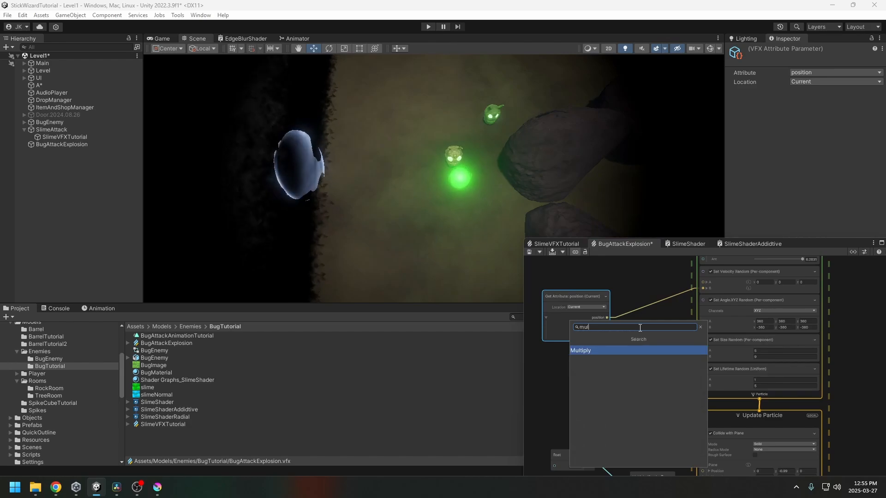
key(Return)
click(654, 335)
text(15)
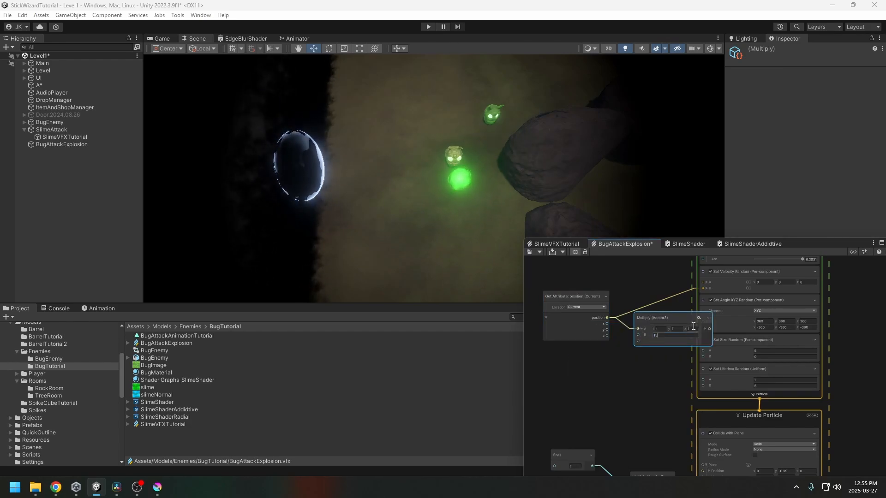
Connect the Multiply output to the B input of Set Velocity Random, tidy the nodes and set the Multiply B value to 5.
drag(672, 317, 702, 294)
middle_drag(702, 295, 697, 314)
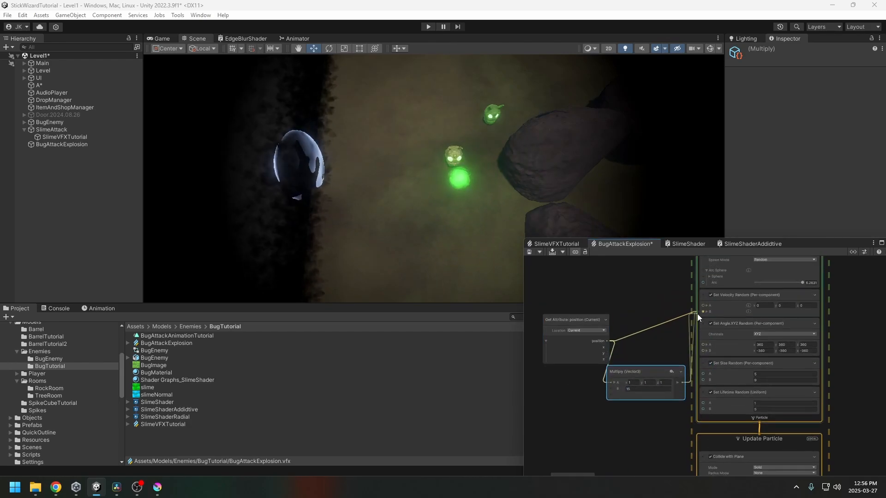
click(562, 345)
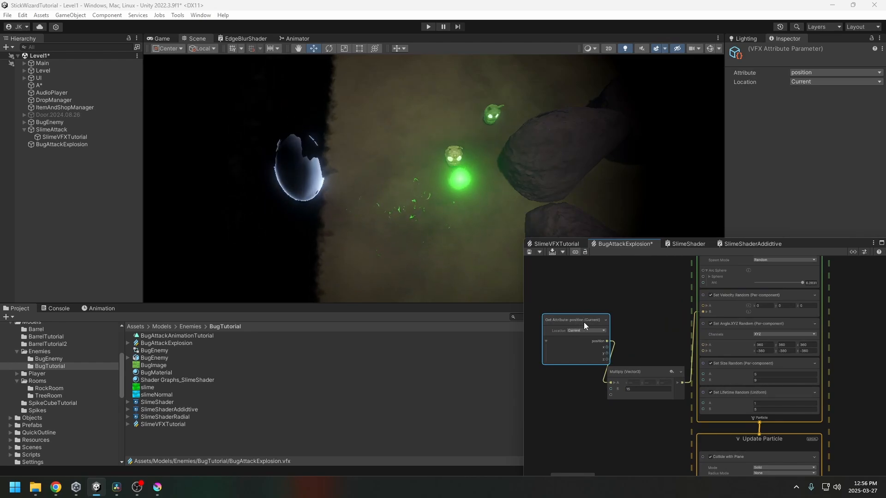
drag(585, 320, 574, 355)
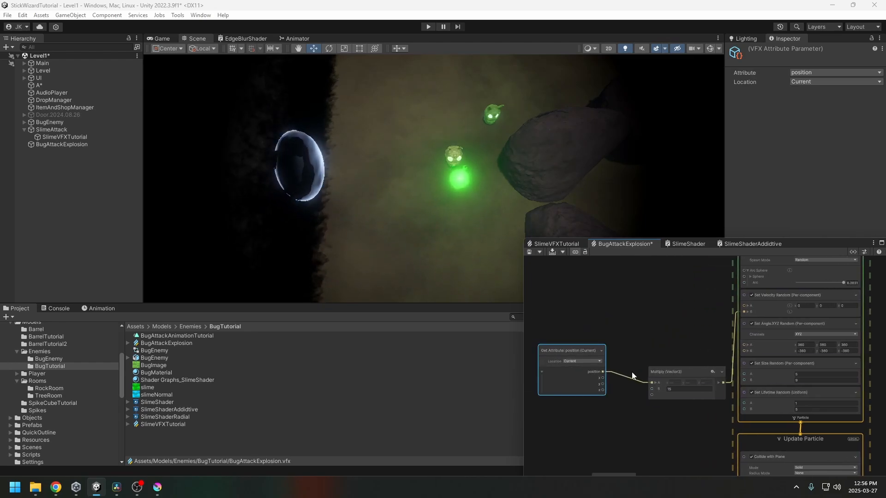
click(677, 389)
text(5)
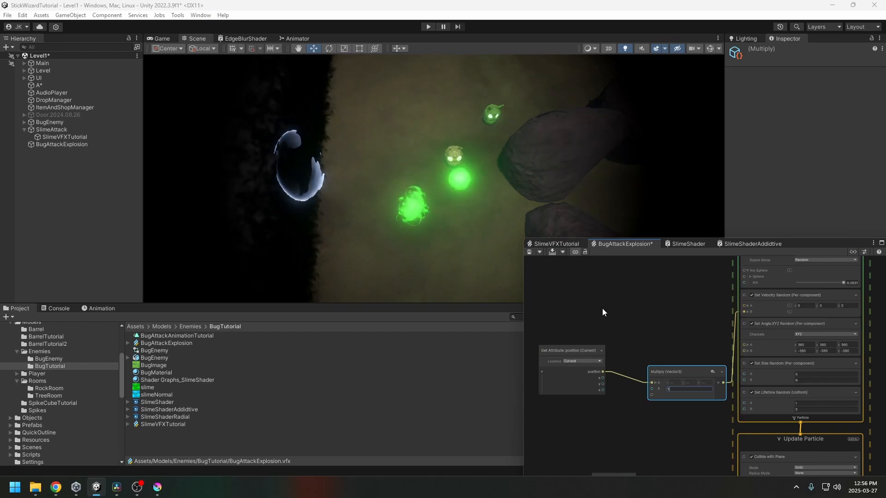
Set the B value of Set Lifetime Random to 3 and save the graph.
middle_drag(691, 334, 620, 278)
click(737, 352)
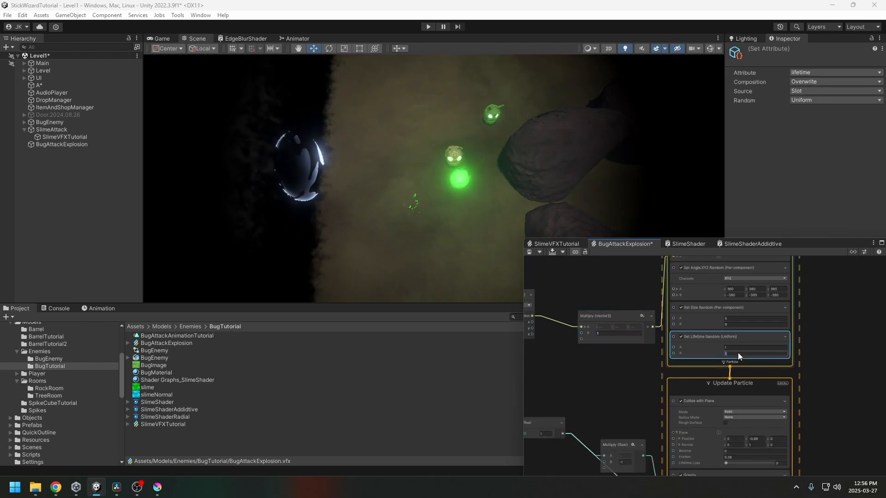
text(3)
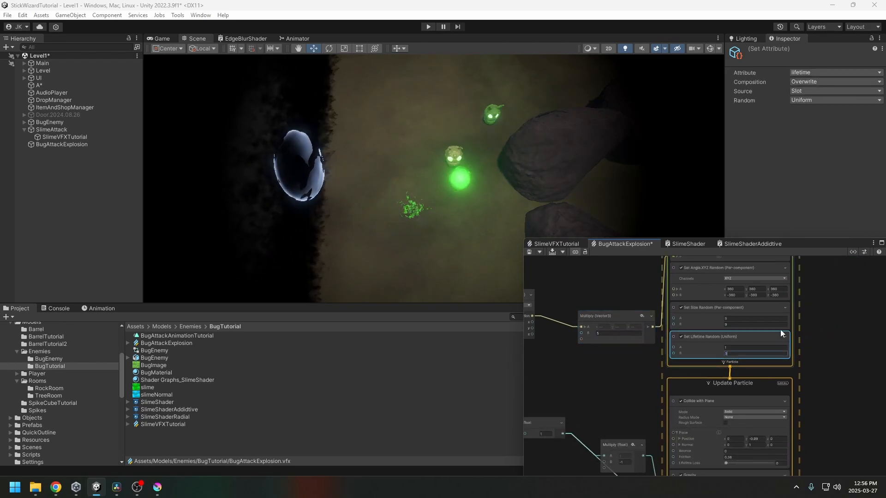
click(530, 253)
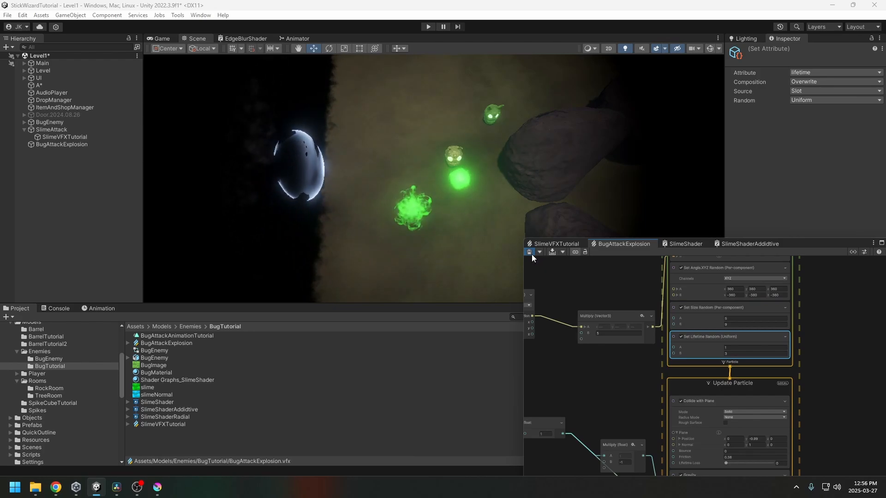
Set the Set Size Random values to 1 for A and 5 for B and save the graph.
scroll(762, 341, up, 2)
click(736, 354)
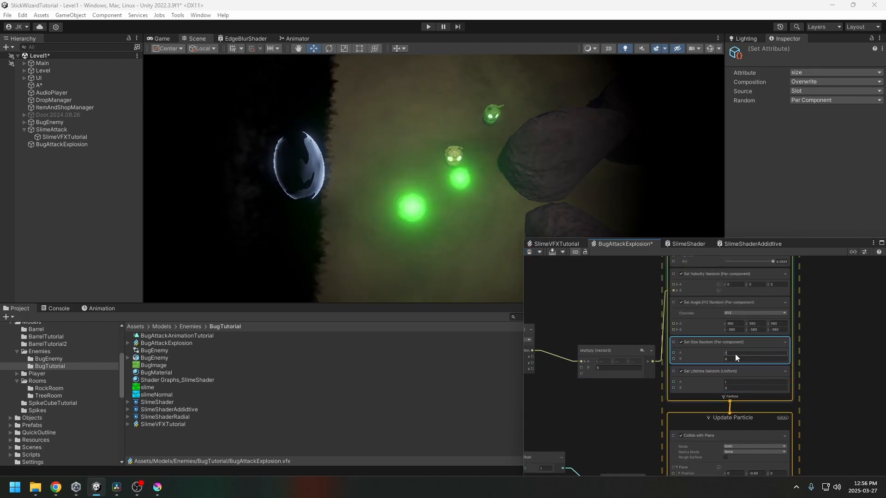
text(1)
click(732, 360)
text(5)
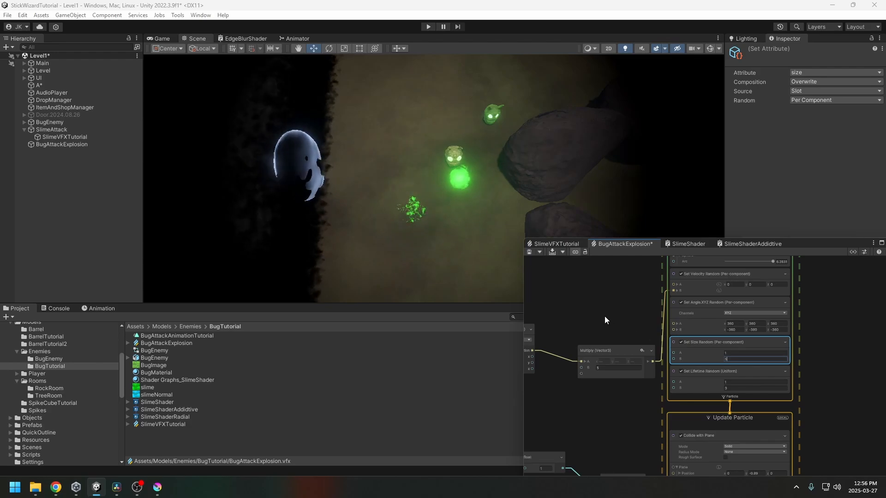
click(529, 252)
Set the B value of the Multiply node driving the velocity to 15.
click(644, 352)
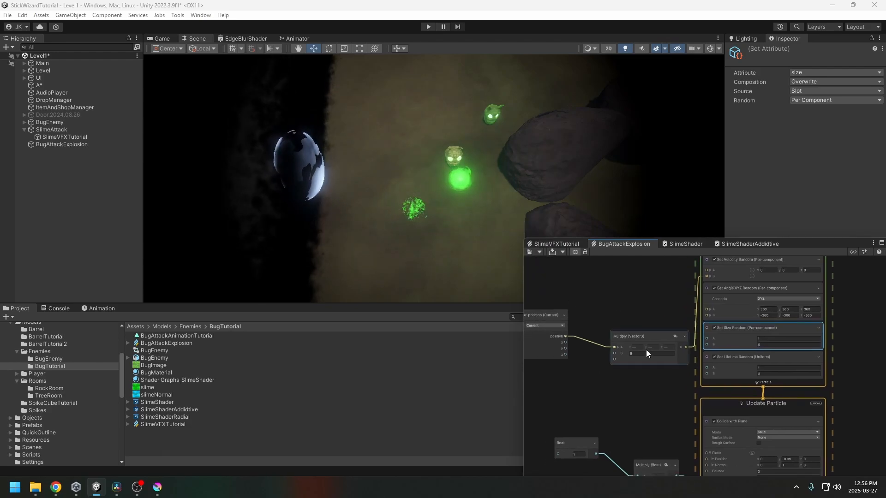
text(15)
click(641, 281)
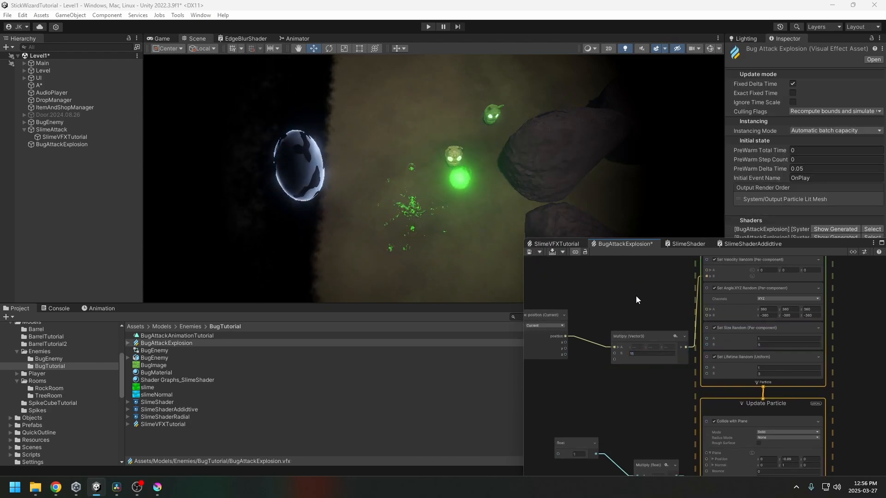
Raise the Multiply node's B value to 45 for a faster burst and save the graph to replay the effect.
middle_drag(661, 295, 641, 328)
click(752, 322)
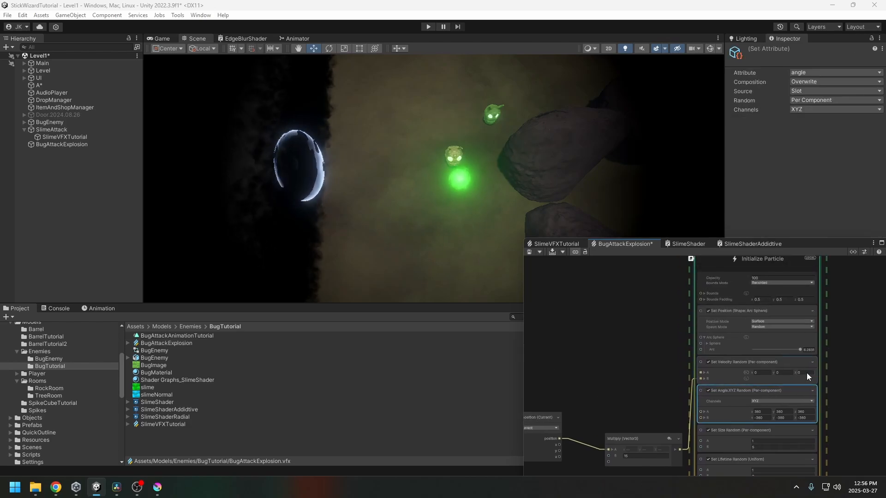
click(629, 398)
text(45)
click(636, 324)
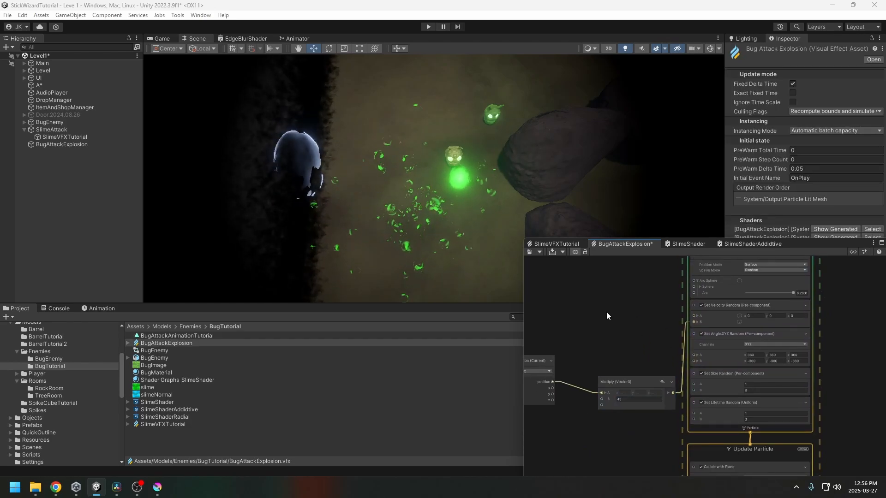
middle_drag(640, 334, 635, 313)
click(530, 253)
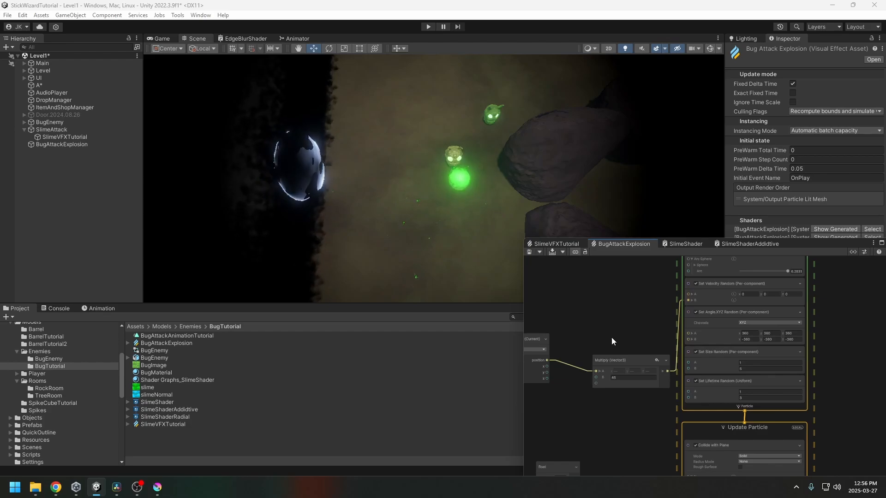
click(528, 252)
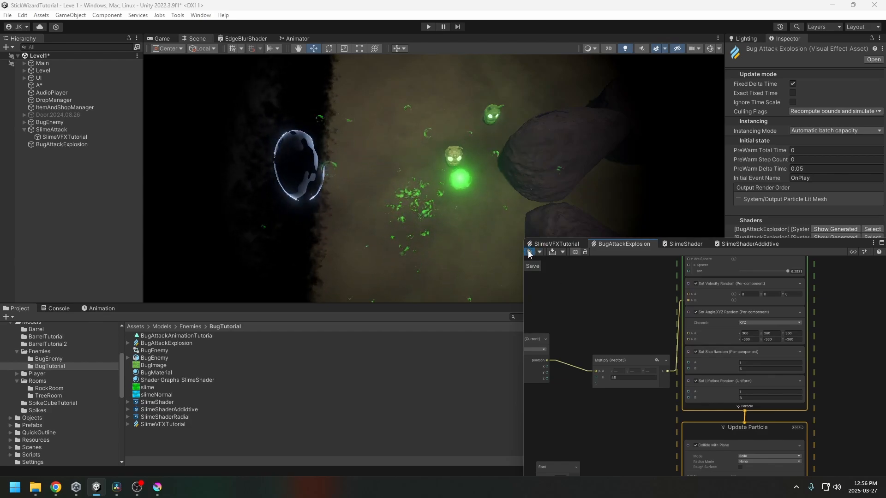
Set the Friction of the Collide with Plane block in Update Particle to 0 and save the graph.
middle_drag(594, 307, 573, 263)
mouse_move(788, 378)
middle_down()
mouse_move(771, 321)
mouse_move(772, 350)
middle_up()
click(681, 390)
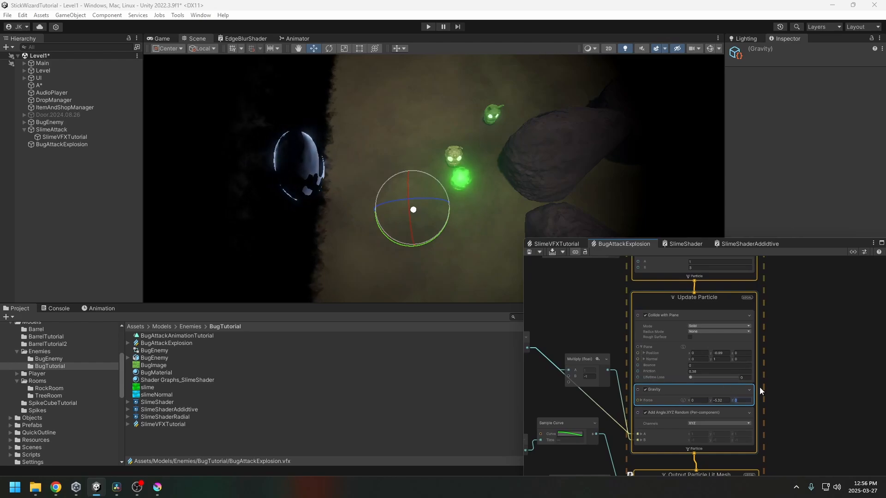
middle_drag(717, 425, 709, 375)
click(708, 373)
middle_drag(771, 356, 780, 409)
click(694, 369)
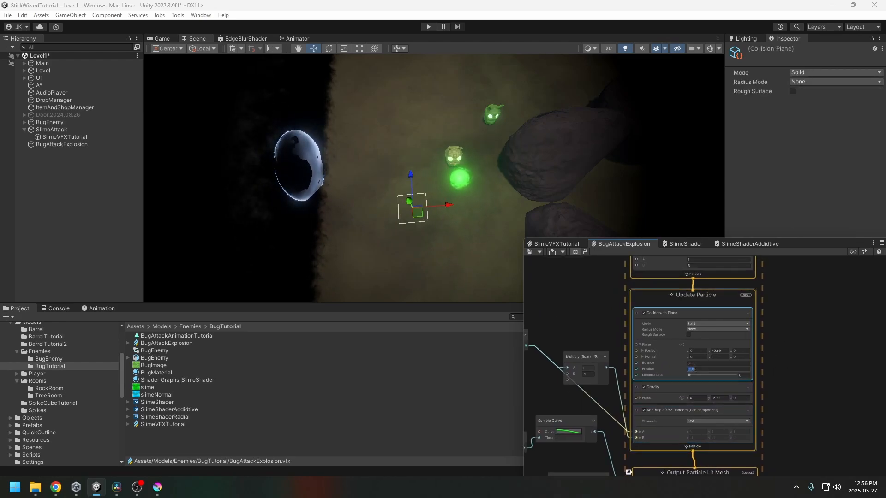
text(0)
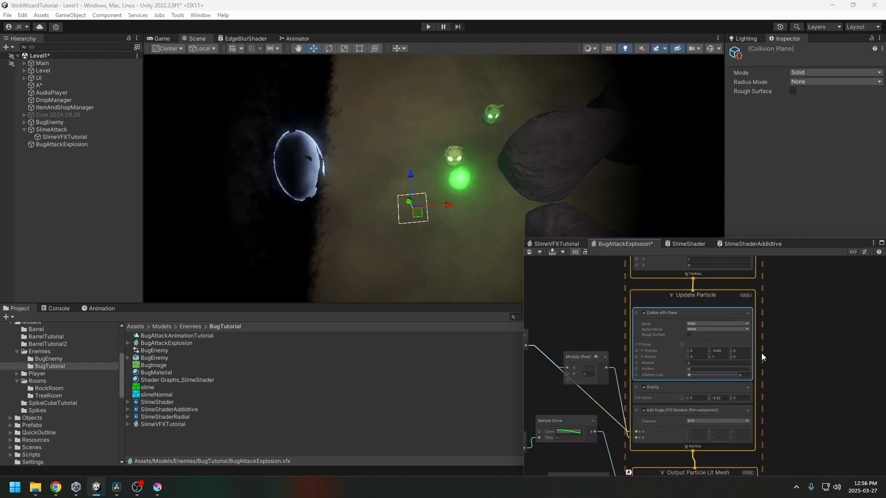
click(528, 253)
click(528, 253)
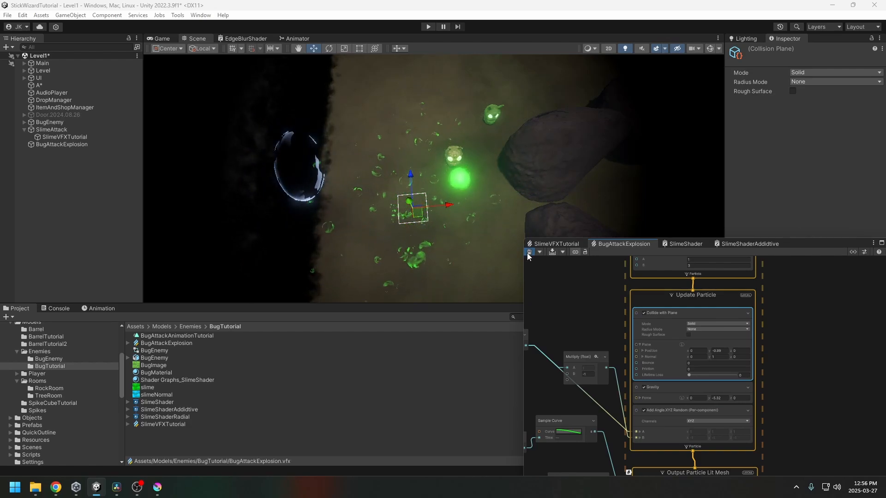
Set the B value of Set Lifetime Random to 2 and save the graph.
middle_drag(759, 397, 769, 456)
drag(713, 321, 693, 319)
text(2)
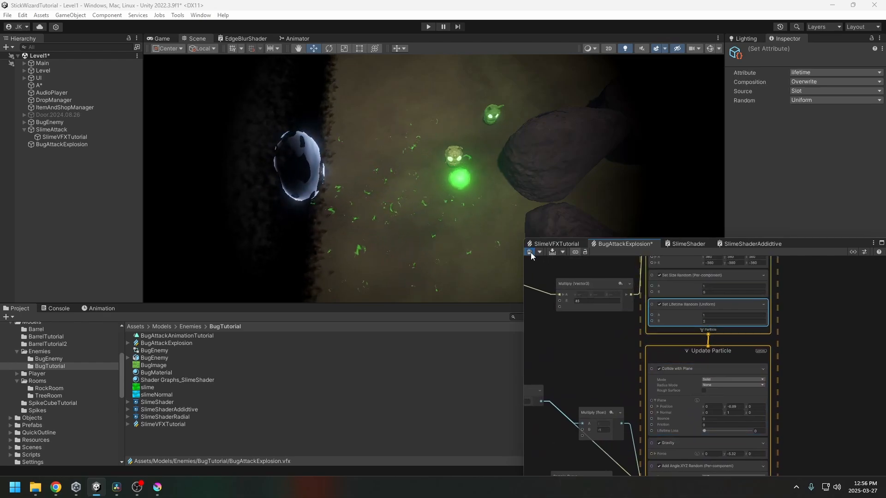
click(531, 252)
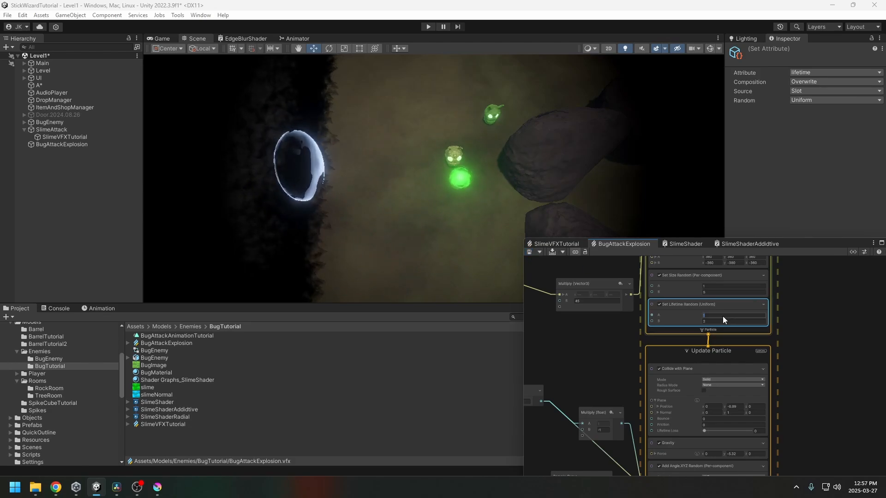
Shorten the Set Lifetime Random range to 0.1 for A and 0.5 for B and save the graph.
text(0)
click(707, 322)
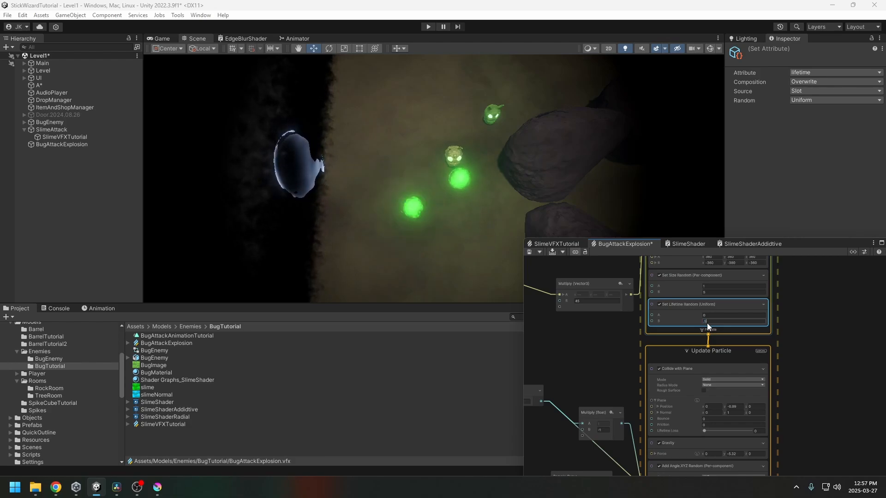
text(.5)
click(712, 316)
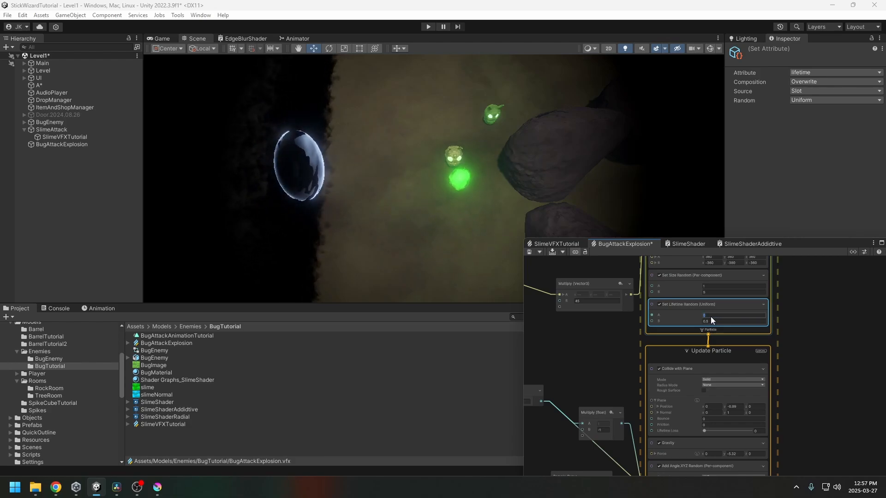
text(.1)
click(530, 252)
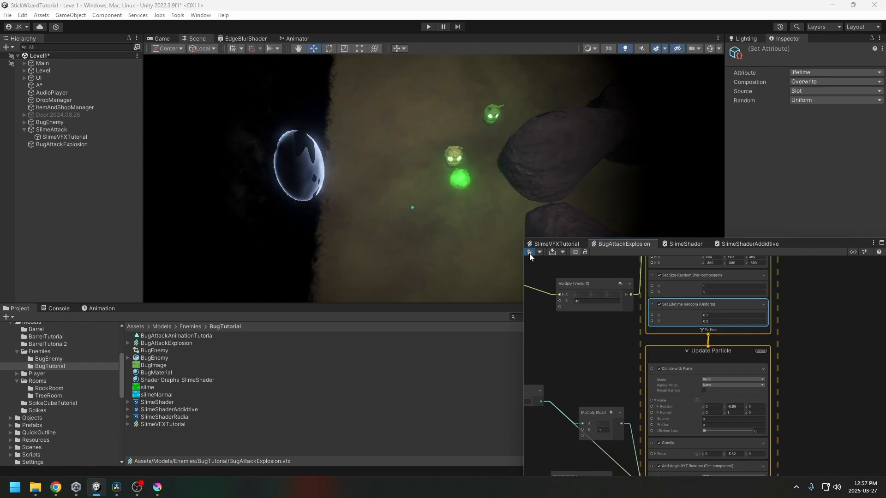
Set the B value of Set Lifetime Random to 0.8 and save the graph.
click(705, 322)
text(08)
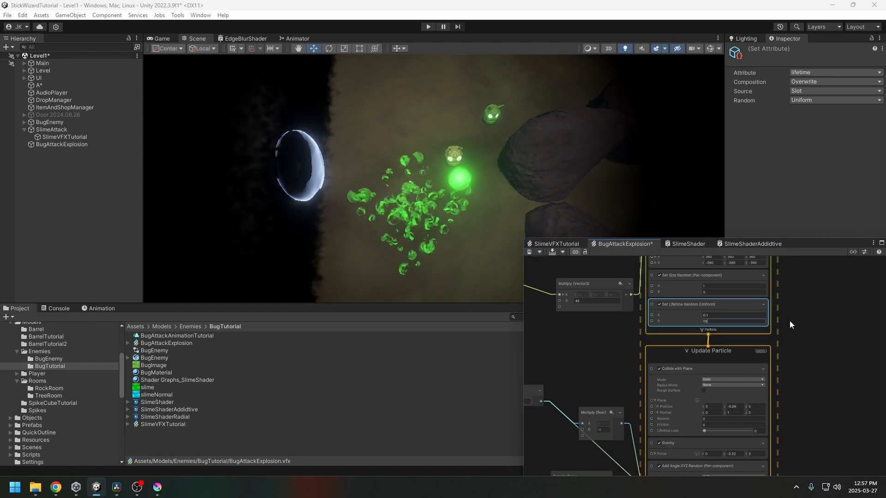
click(790, 321)
click(718, 323)
text(.8)
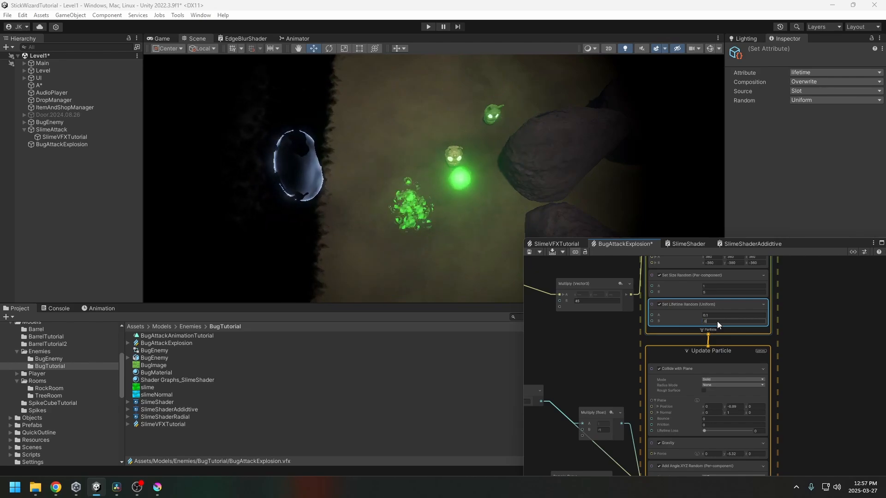
click(531, 253)
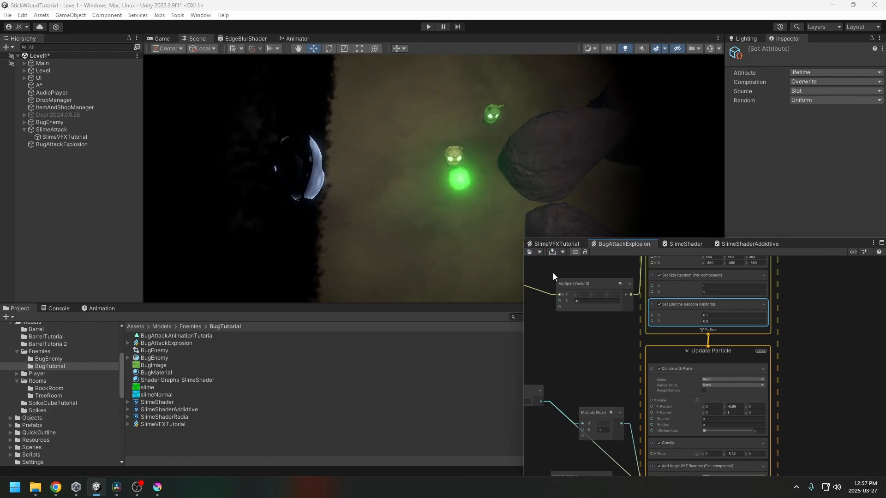
Set both the Single Burst count and the Initialize Particle capacity to 300 and save the graph.
mouse_move(796, 298)
middle_down()
mouse_move(809, 431)
mouse_move(785, 373)
middle_up()
middle_drag(805, 329, 798, 364)
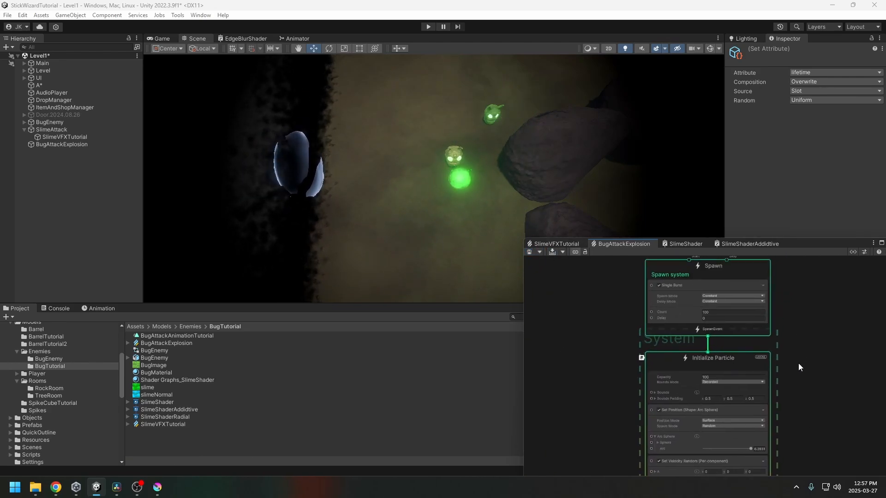
click(714, 313)
text(300)
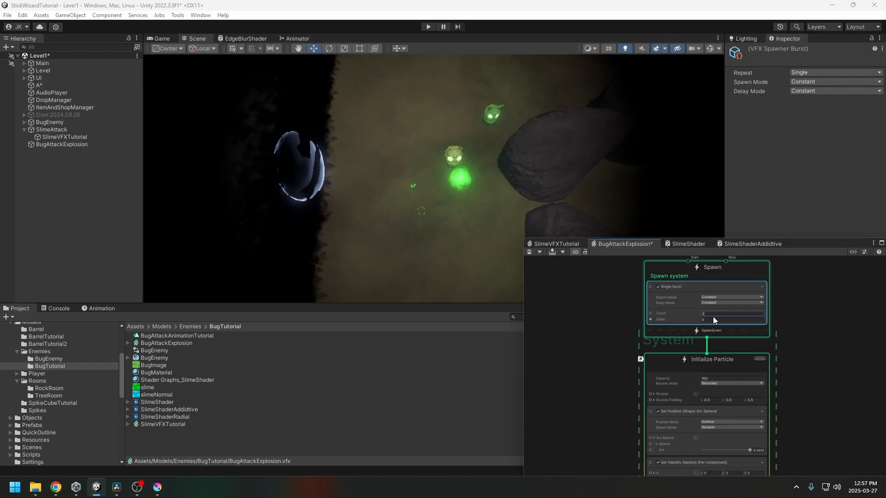
click(718, 378)
text(30)
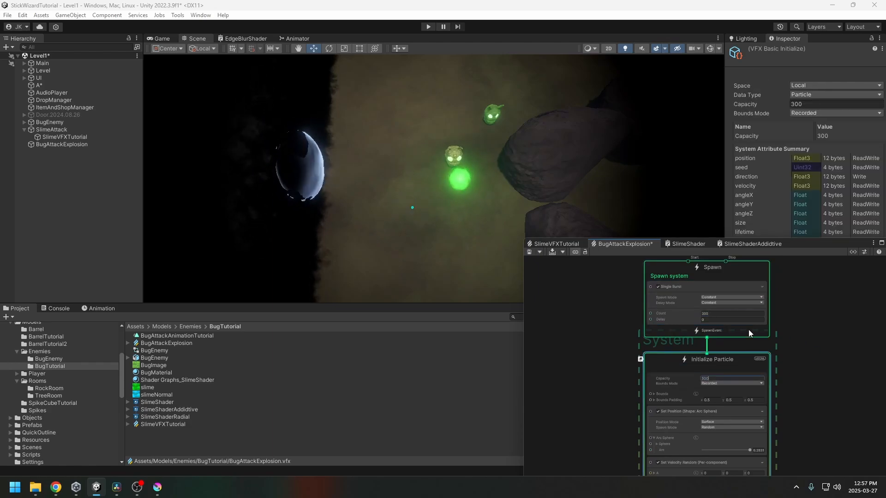
text(0)
click(637, 287)
click(530, 252)
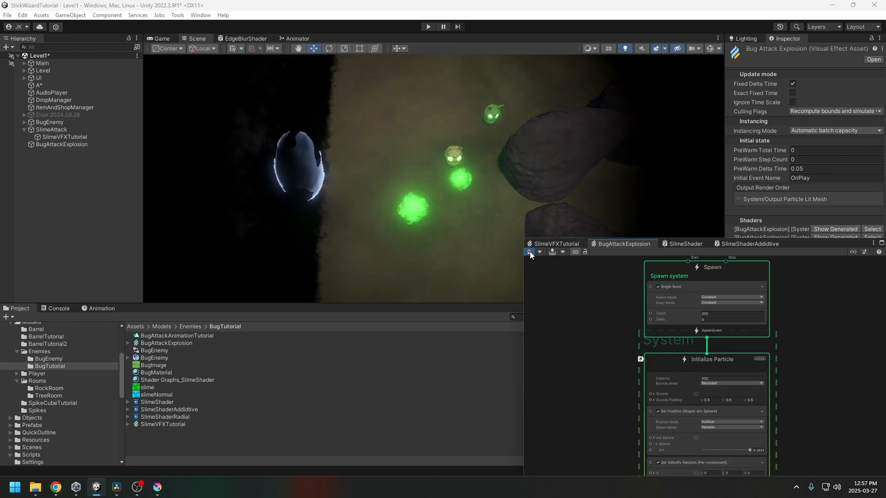
click(529, 251)
Set the B value of Set Size Random to 8 in the BugAttackExplosion graph and save it.
middle_drag(607, 331, 592, 301)
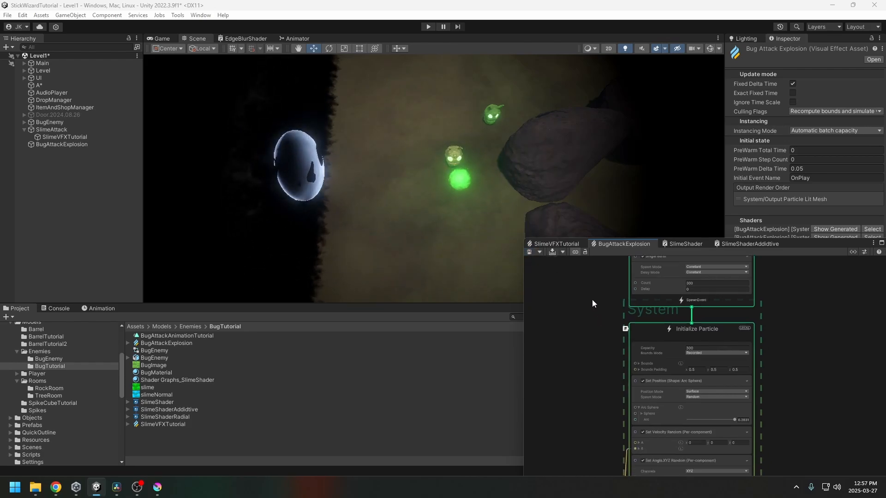
middle_drag(784, 450, 750, 340)
scroll(762, 396, up, 2)
middle_drag(761, 396, 788, 385)
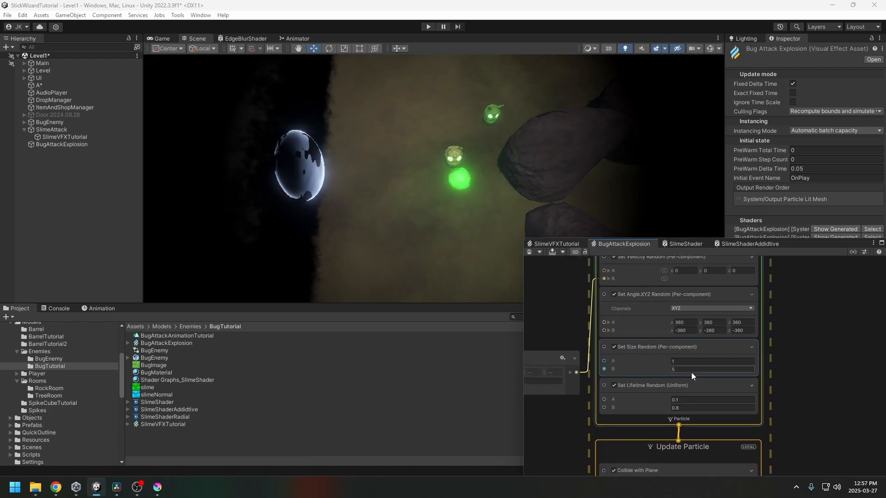
click(691, 371)
text(8)
click(791, 339)
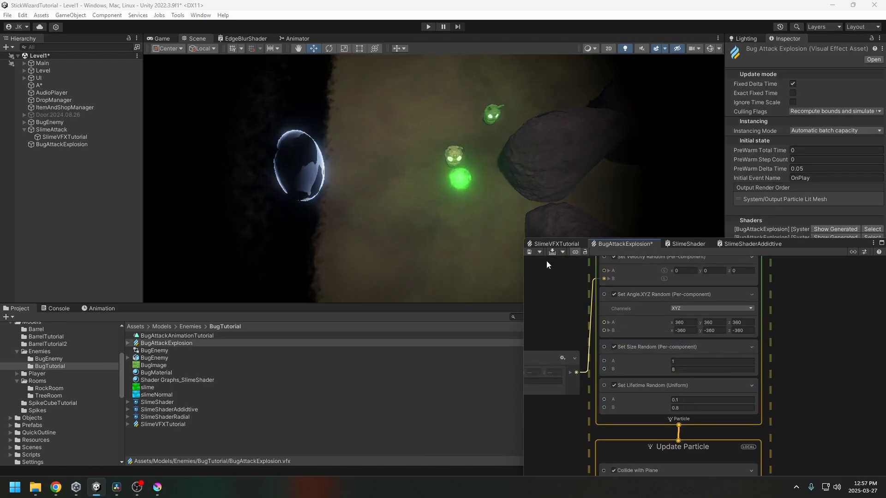
click(530, 252)
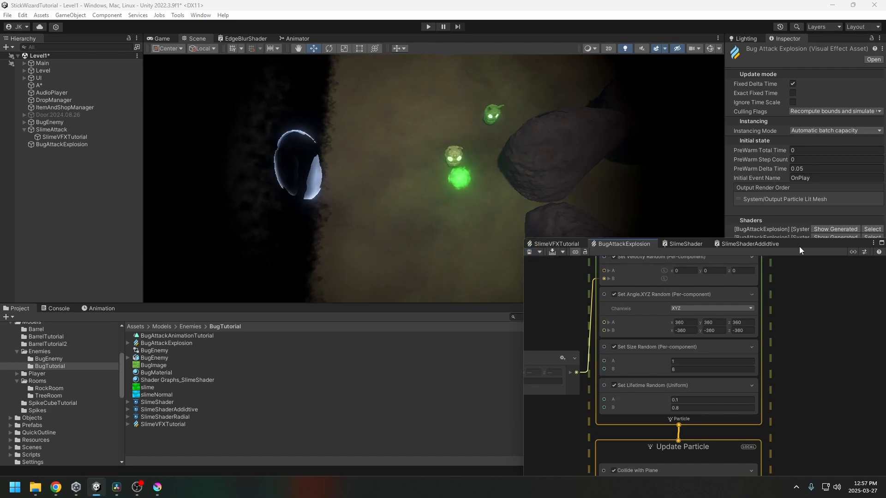
Dock the SlimeVFXTutorial, BugAttackExplosion, SlimeShaderAddidtive and SlimeShader graphs alongside the Scene and Game views and show the Game view.
drag(799, 246, 643, 201)
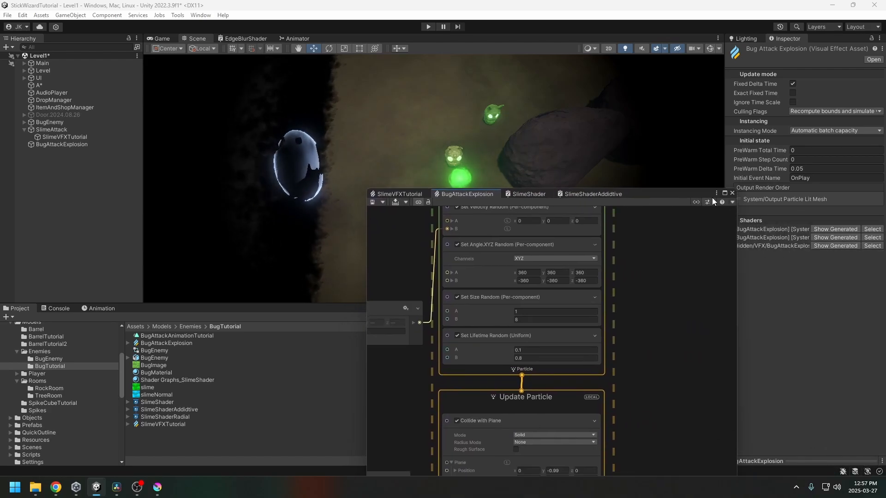
drag(400, 194, 346, 39)
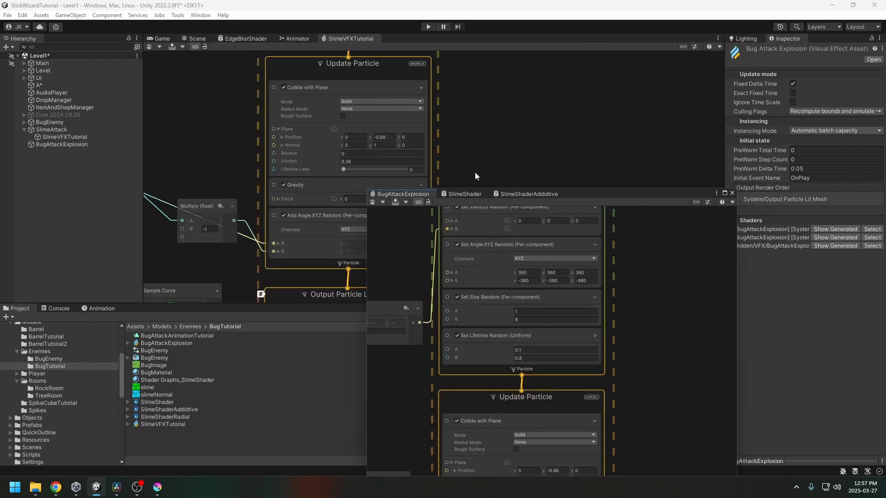
drag(399, 187, 362, 40)
drag(436, 194, 448, 38)
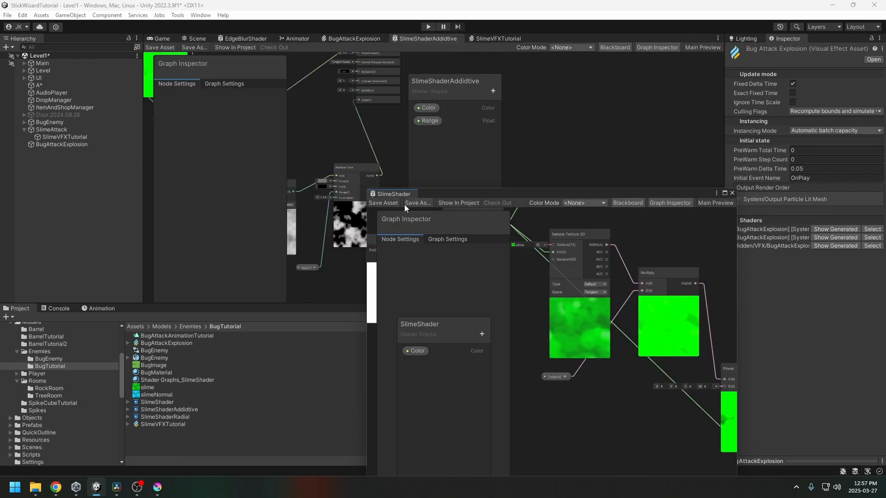
drag(398, 196, 531, 38)
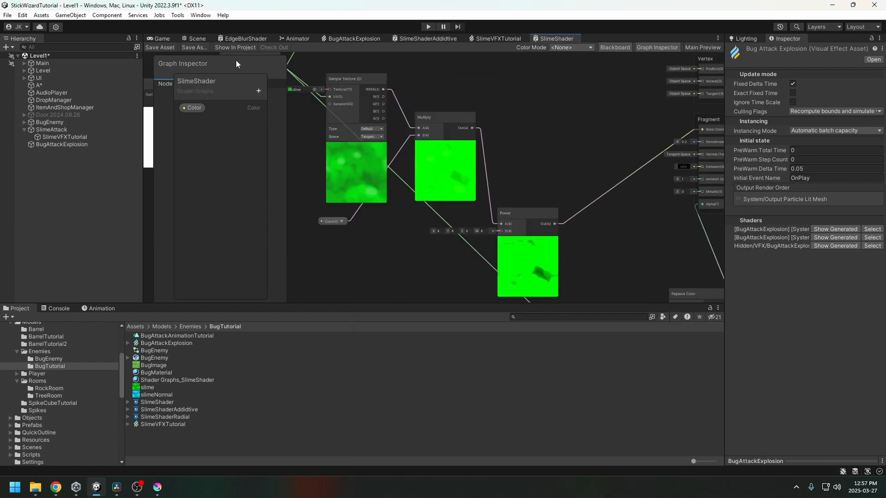
click(161, 38)
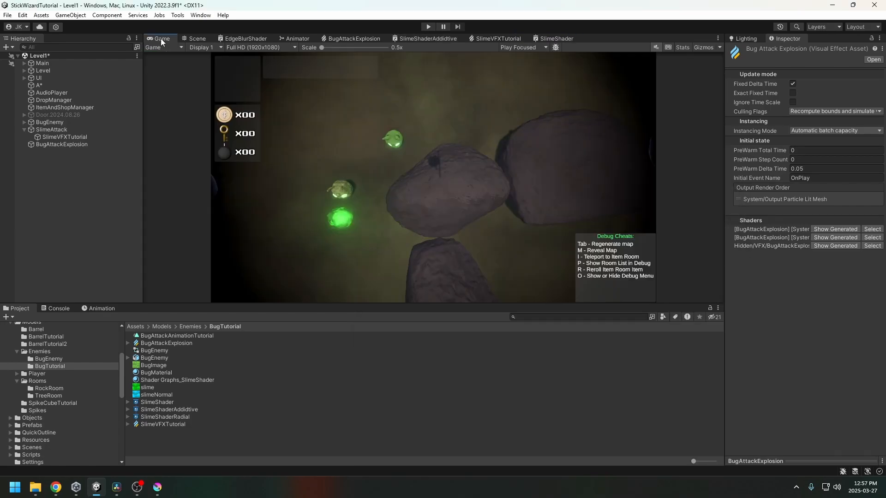
Deactivate the BugEnemy.2025.03.23 object inside the Enemies group of room 21.
click(52, 123)
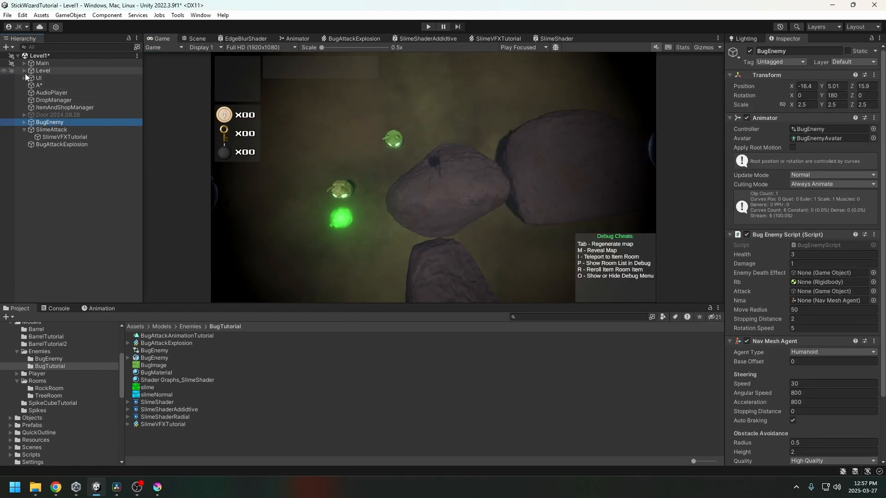
click(24, 71)
click(30, 79)
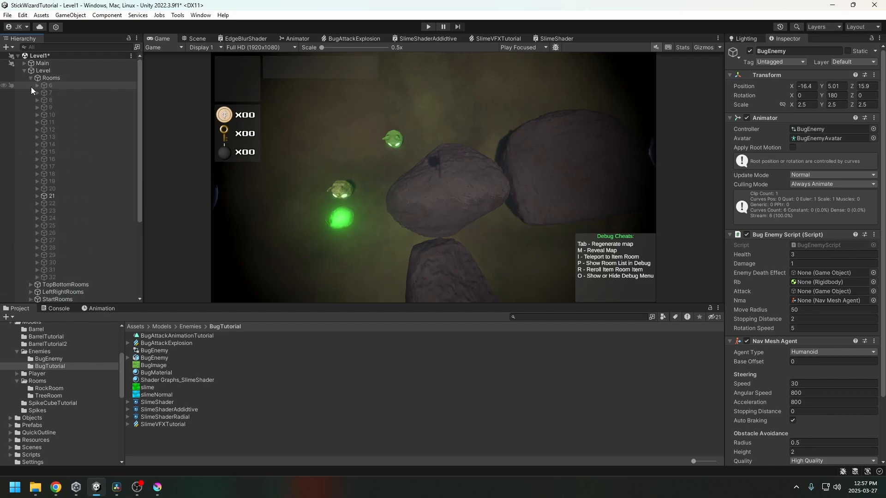
click(37, 196)
scroll(46, 199, down, 3)
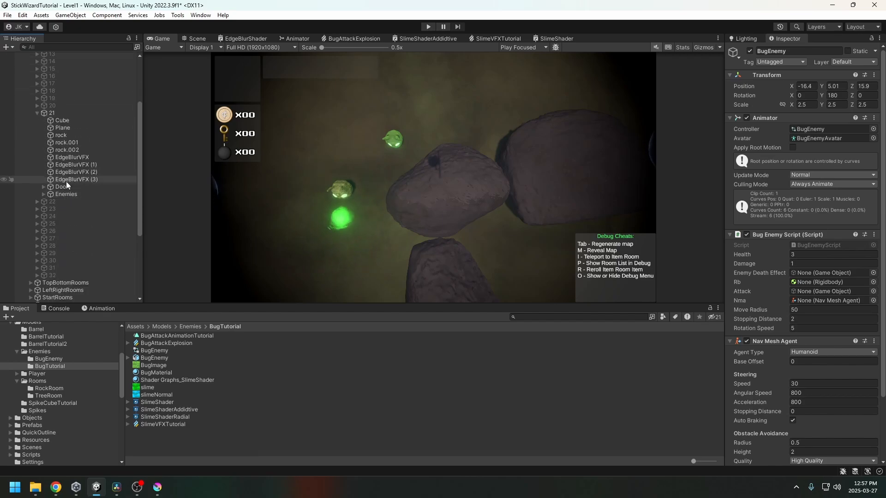
click(70, 155)
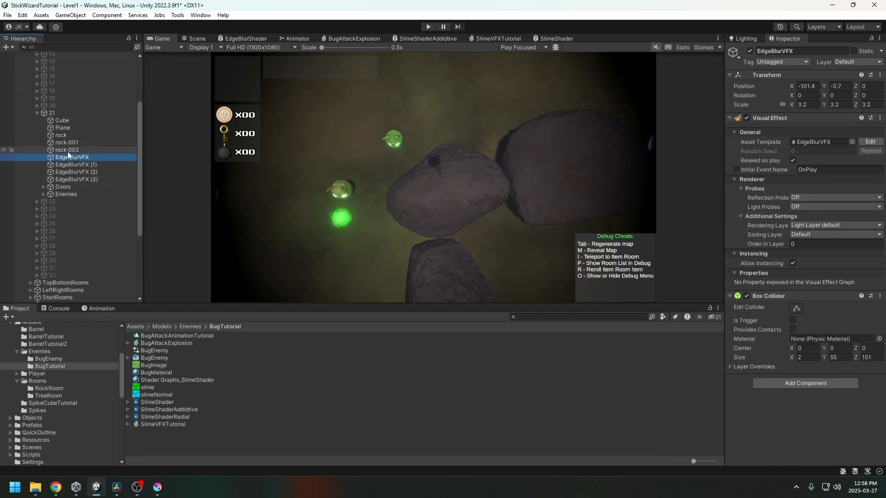
click(44, 194)
click(65, 202)
click(749, 51)
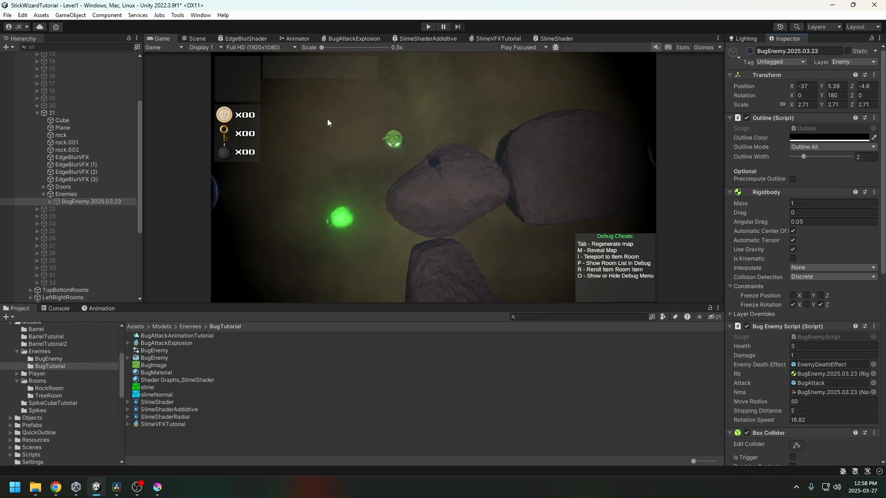
click(38, 113)
Save the SlimeAttack and BugAttackExplosion scene objects as prefabs in the BugTutorial folder.
scroll(84, 231, down, 2)
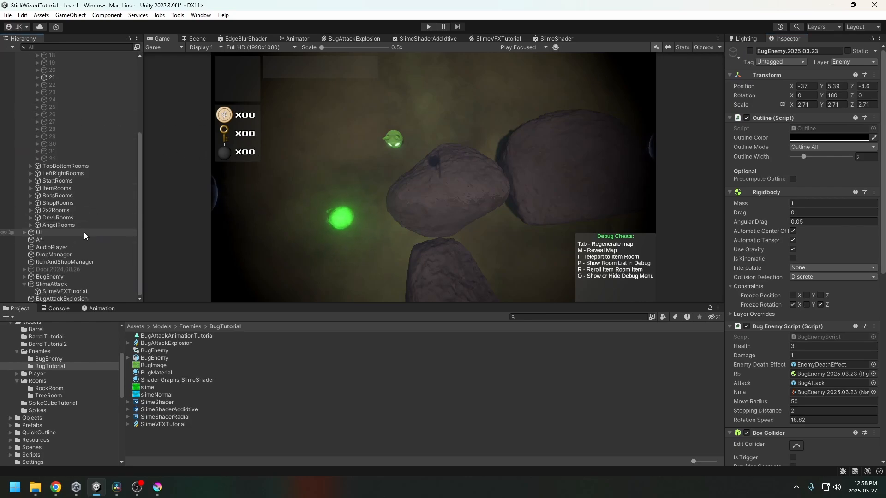
click(50, 284)
click(48, 277)
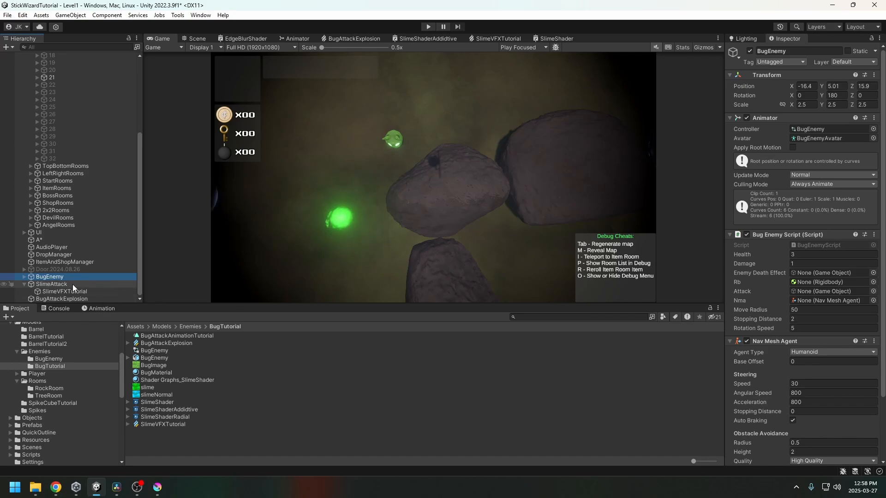
click(52, 284)
drag(52, 283, 123, 398)
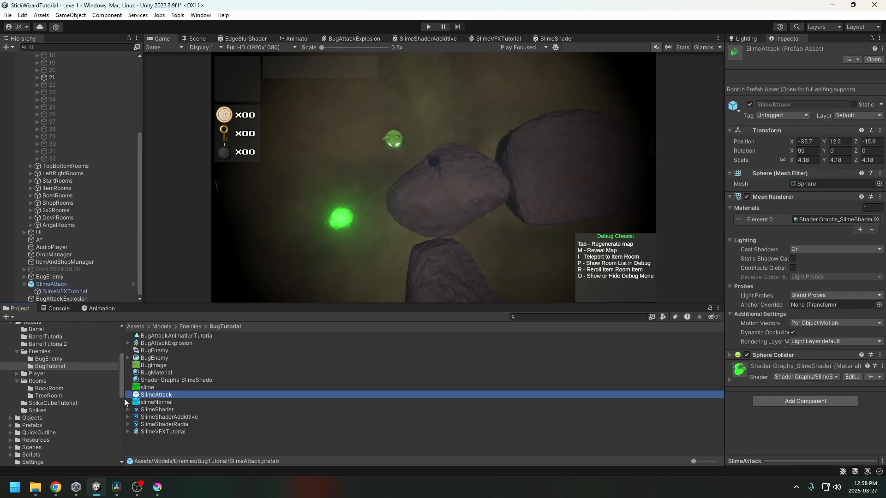
drag(62, 297, 213, 372)
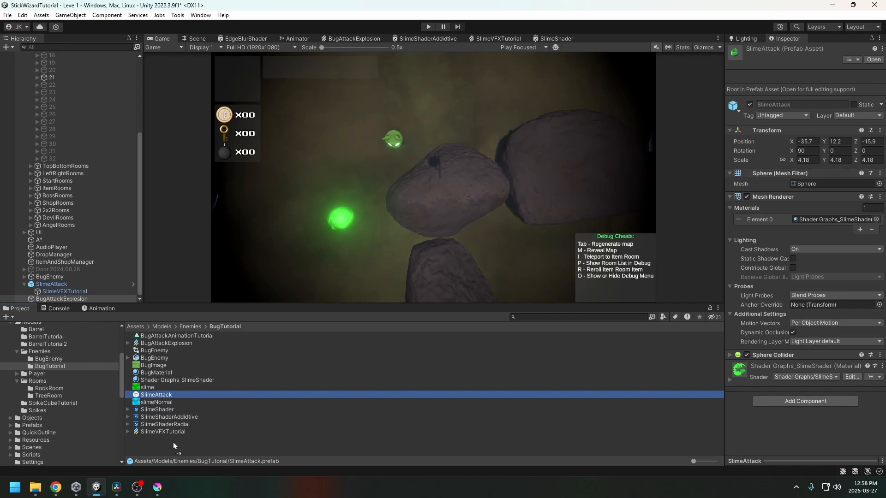
drag(174, 445, 176, 446)
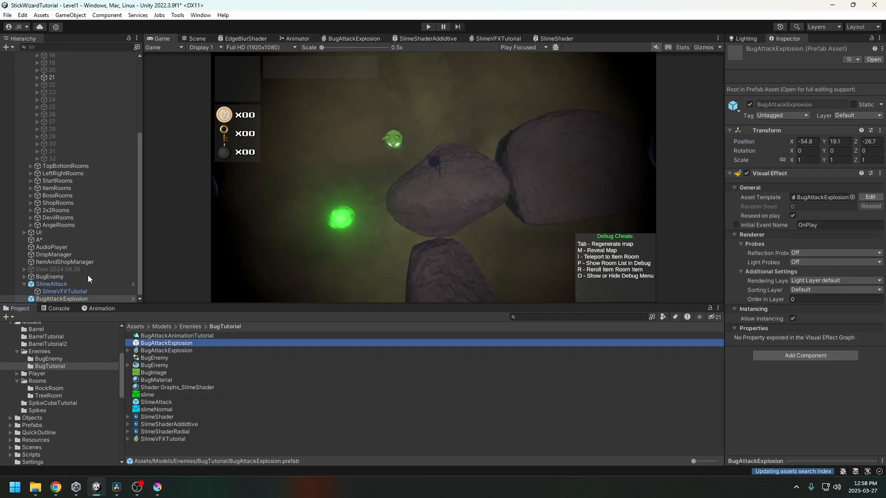
Assign the SlimeAttack prefab as the Attack object of BugEnemy's Bug Enemy Script.
click(50, 276)
drag(157, 403, 815, 295)
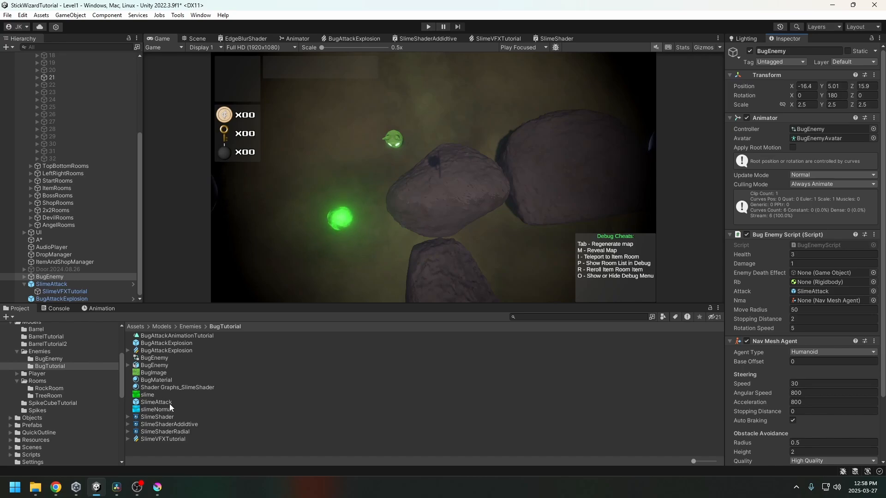
Review the attack routine of BugEnemyScript in Visual Studio and return to Unity's BugTutorial folder.
double_click(157, 357)
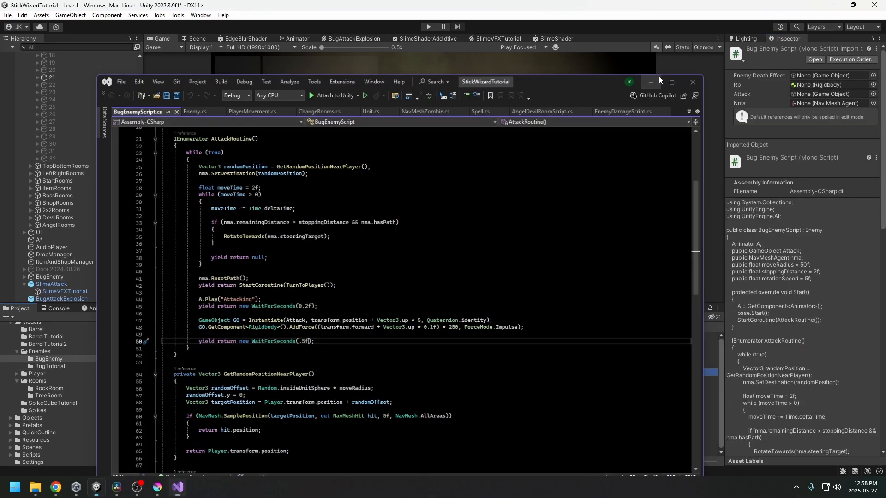
click(658, 79)
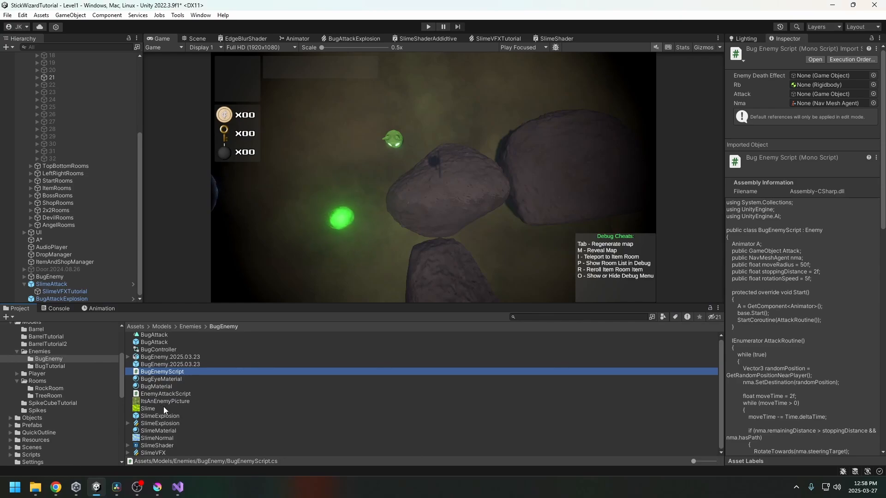
click(50, 366)
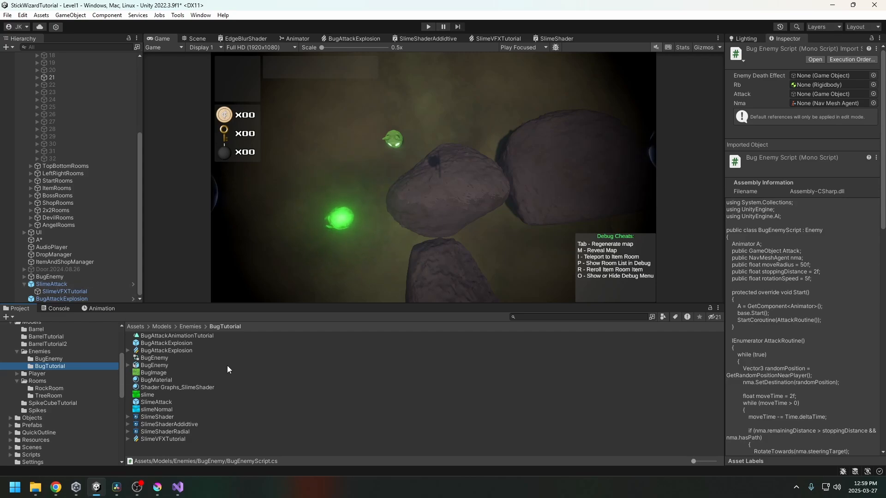
Examine the existing BugAttack prefab in the BugEnemy folder for its Rigidbody, colliders and Enemy Attack Script component.
click(533, 317)
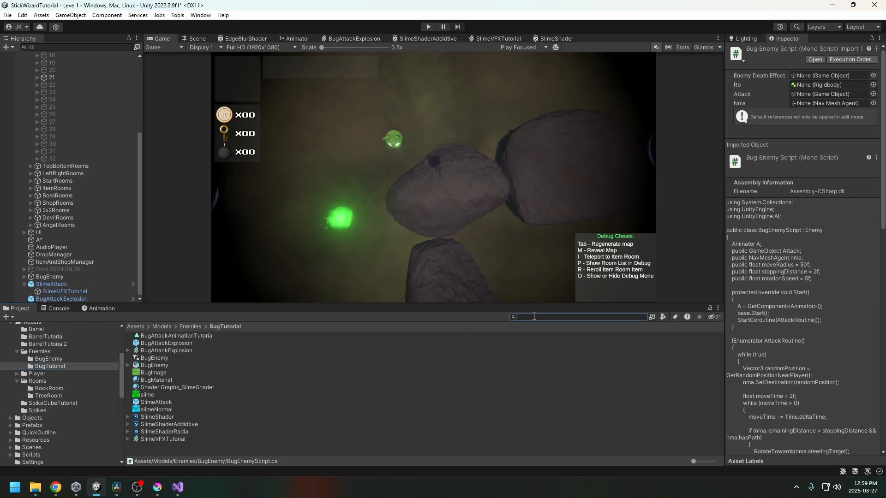
scroll(84, 187, up, 4)
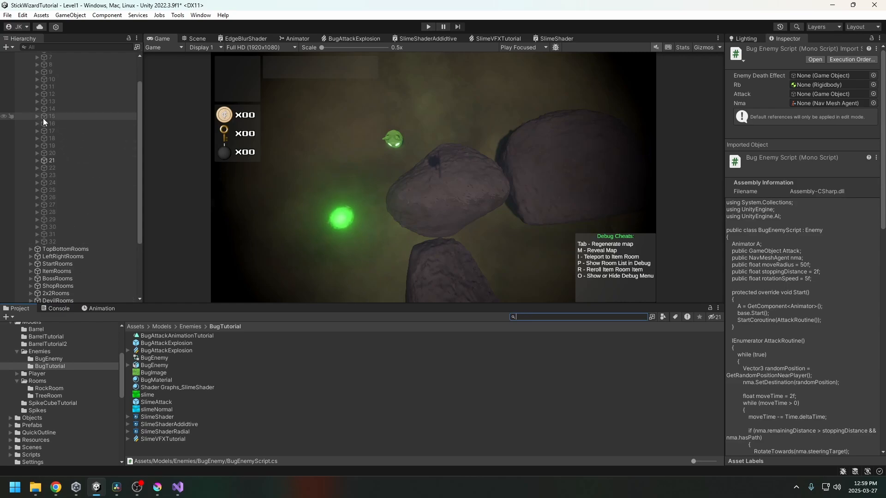
click(38, 160)
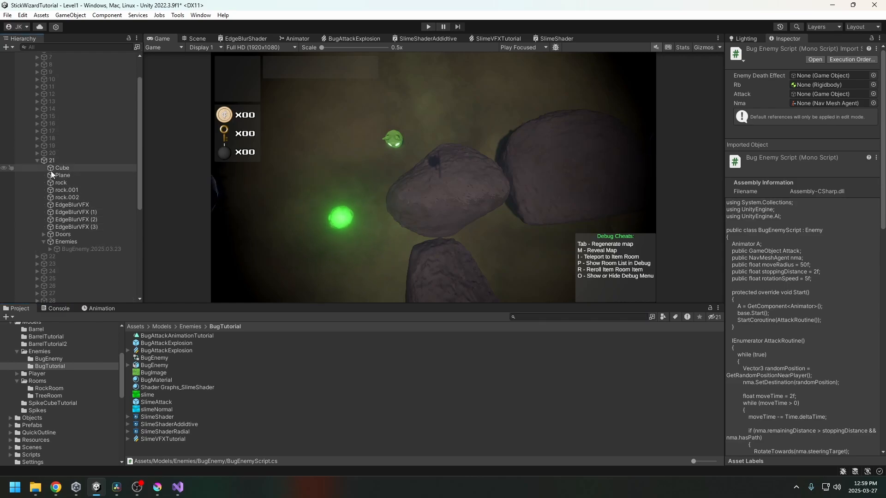
click(38, 160)
click(49, 359)
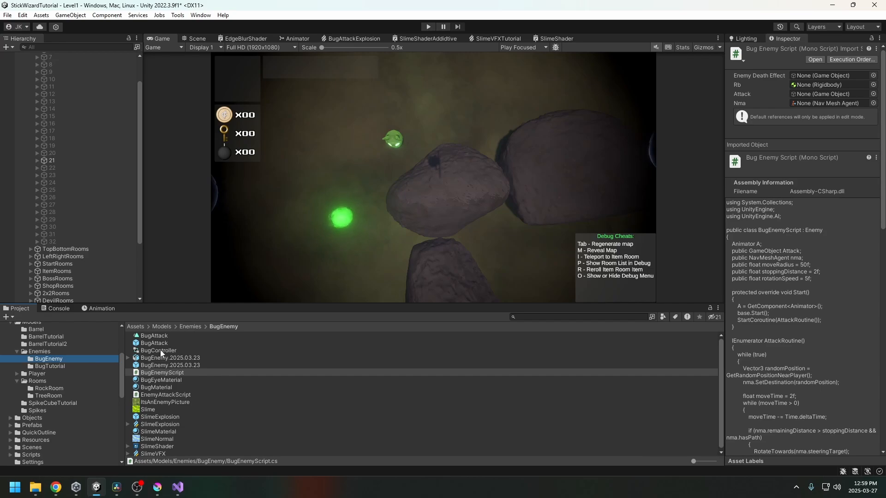
click(154, 344)
scroll(819, 339, down, 5)
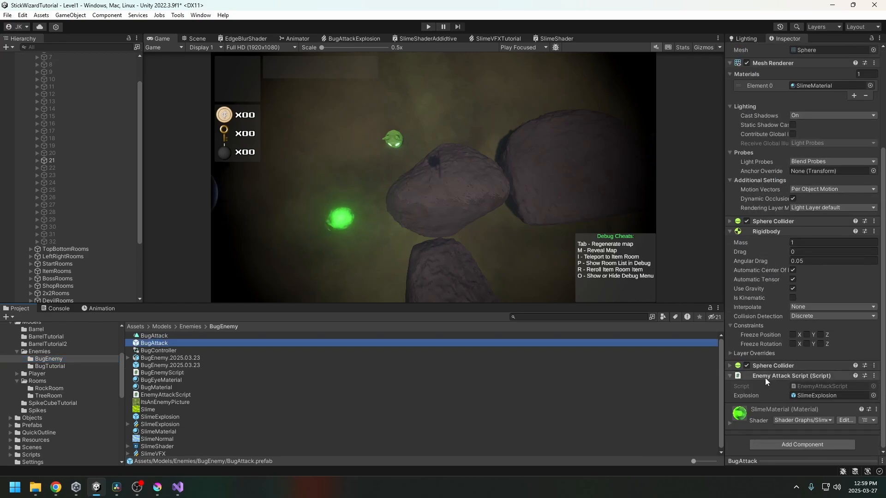
click(770, 377)
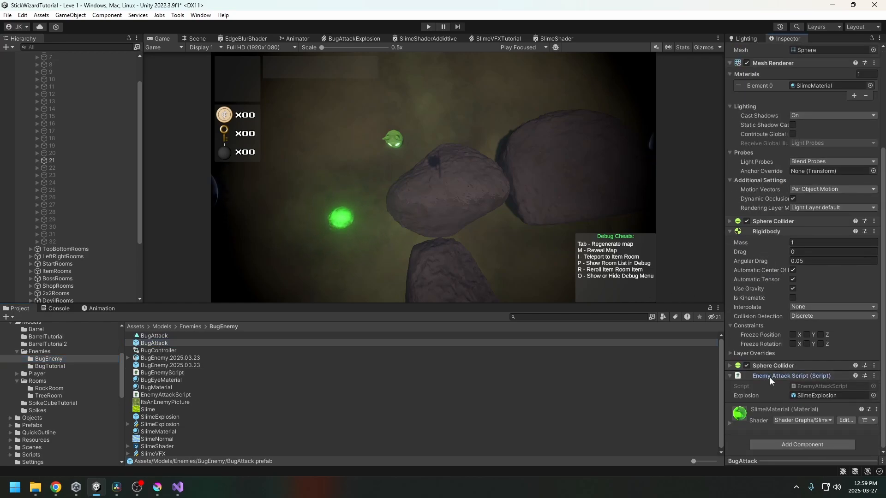
scroll(264, 373, down, 1)
Search the project assets for "enemy" and attach EnemyAttackScript to the SlimeAttack object in the scene.
click(533, 317)
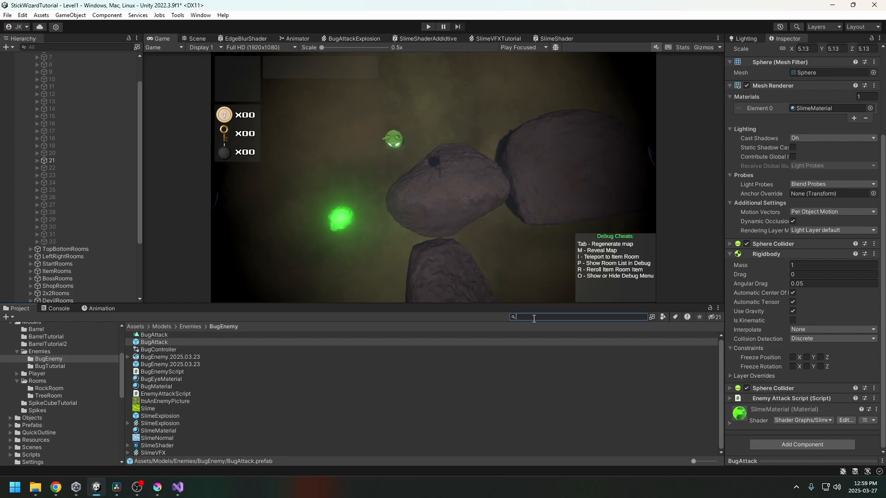
text(enemy)
scroll(243, 370, down, 5)
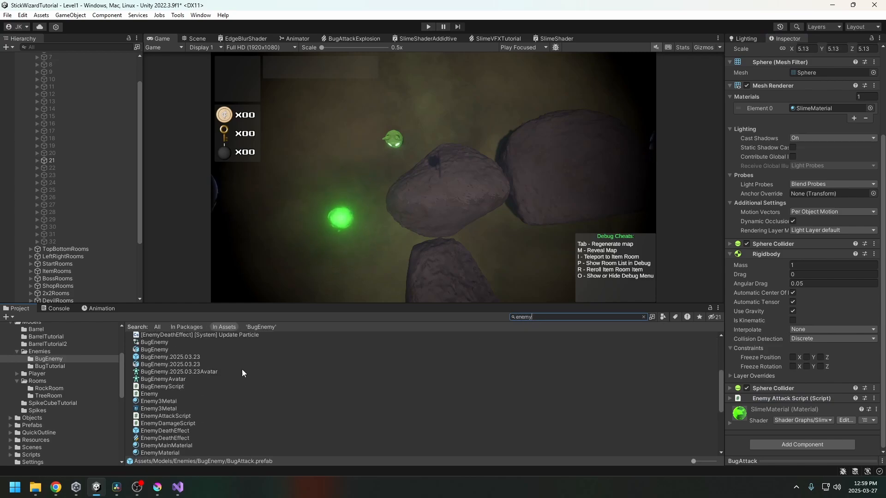
scroll(168, 389, down, 1)
click(167, 381)
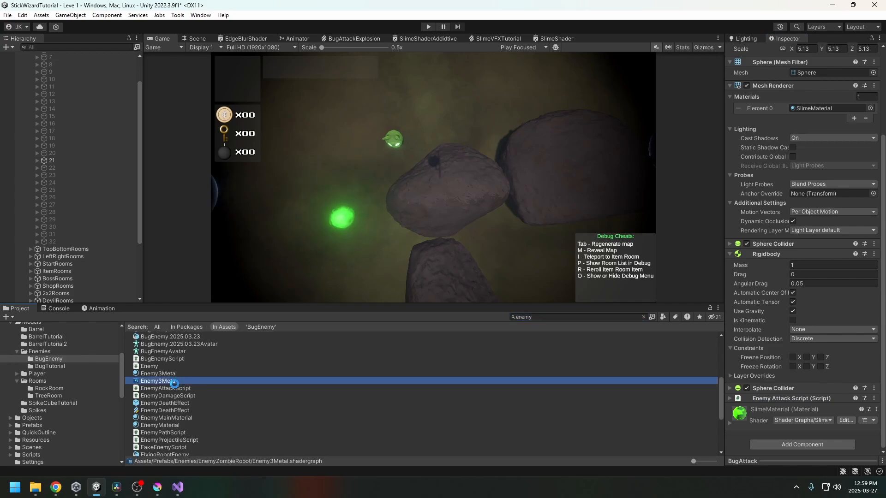
click(169, 389)
scroll(79, 285, down, 3)
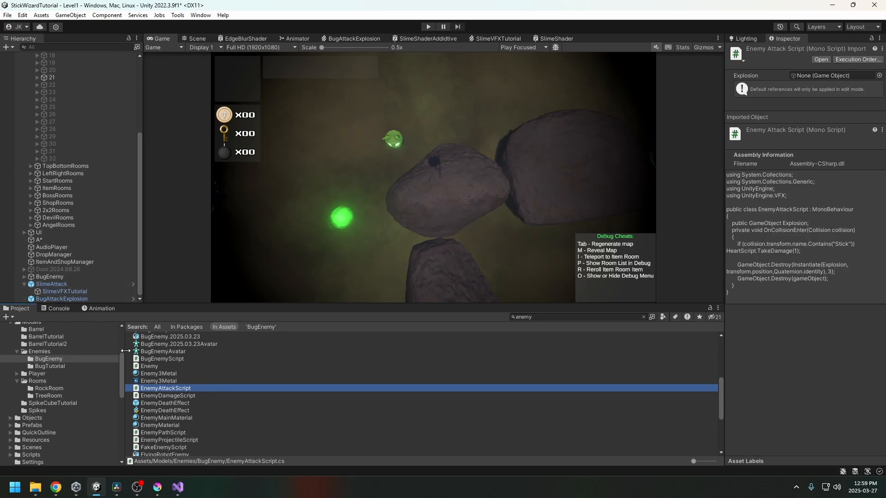
drag(154, 389, 59, 286)
Apply the added Enemy Attack Script to the SlimeAttack prefab and select that prefab in the BugTutorial folder.
click(54, 365)
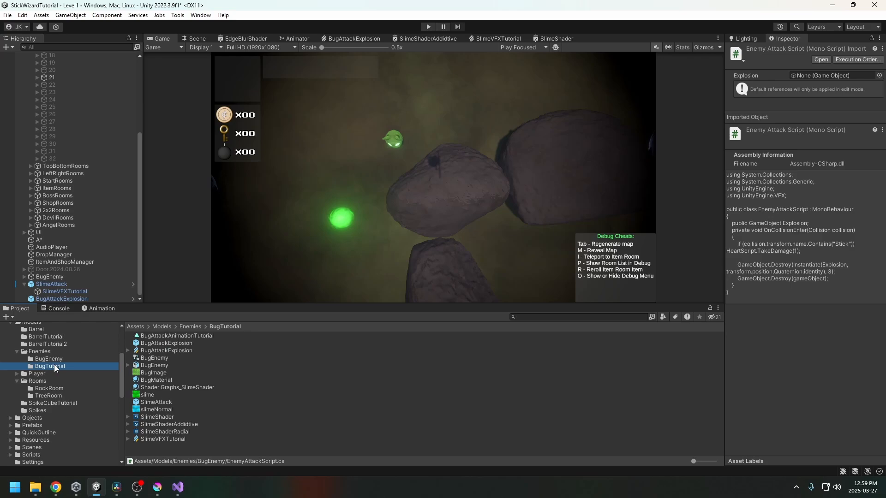
click(64, 284)
click(166, 403)
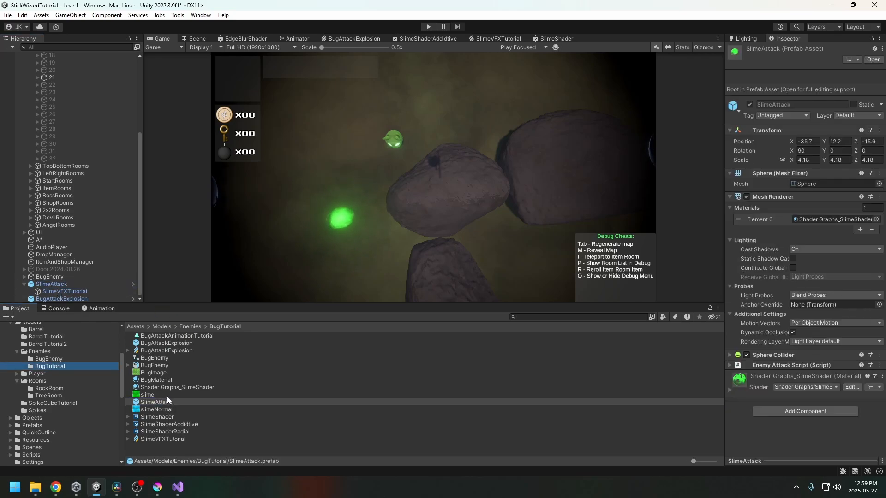
Open the EnemyAttackScript attached to the scene's SlimeAttack object in Visual Studio.
click(68, 285)
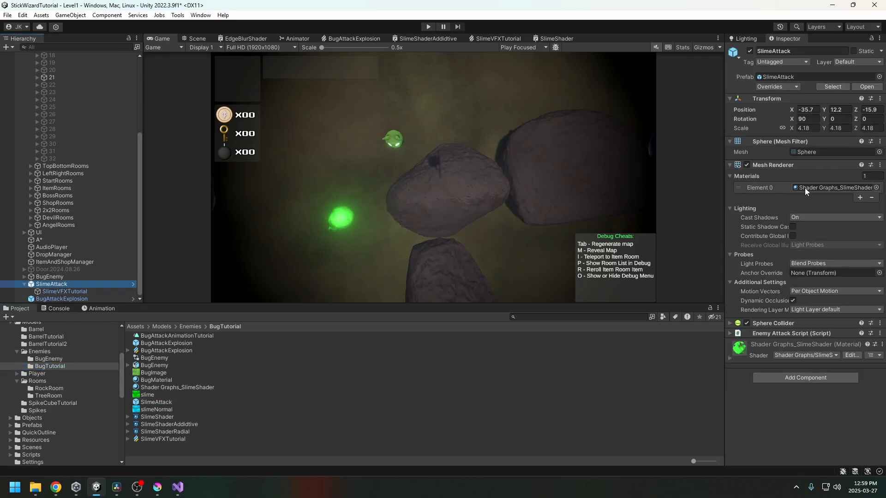
click(737, 335)
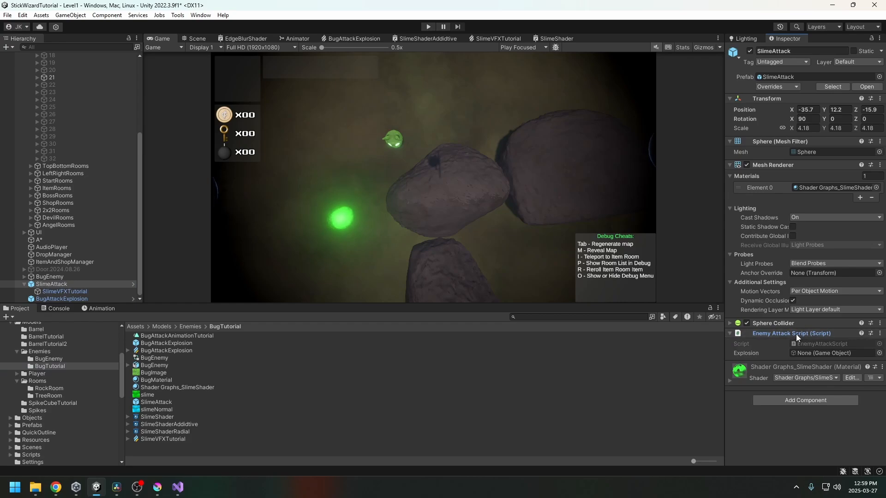
click(794, 345)
double_click(180, 395)
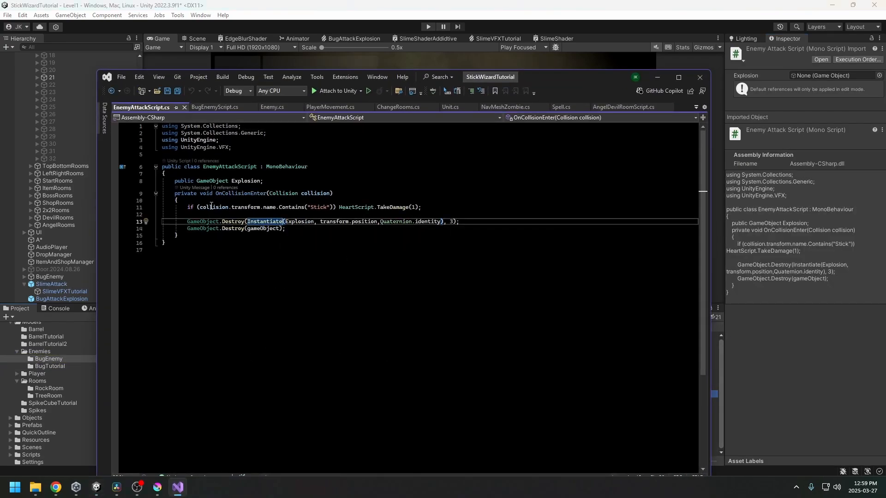
Review the damage, explosion and self-destruction lines of EnemyAttackScript's OnCollisionEnter method, and return to Unity.
drag(199, 208, 424, 208)
click(361, 207)
click(425, 207)
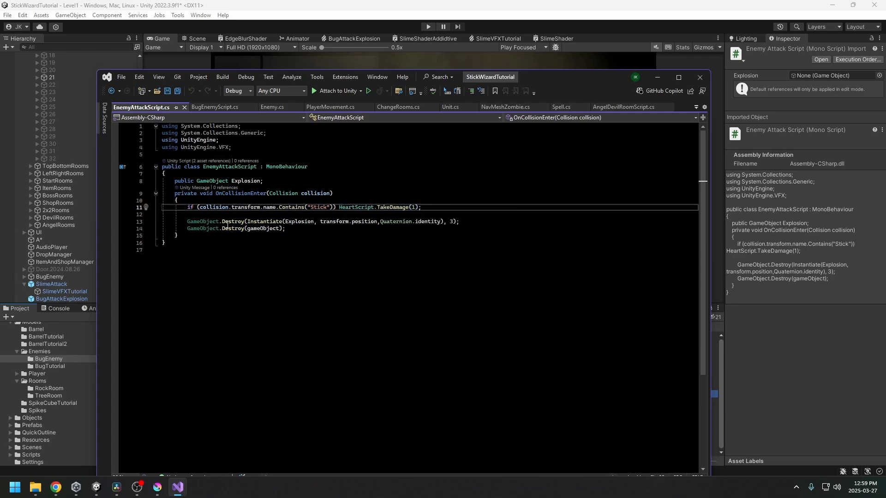
drag(222, 223, 349, 224)
double_click(299, 222)
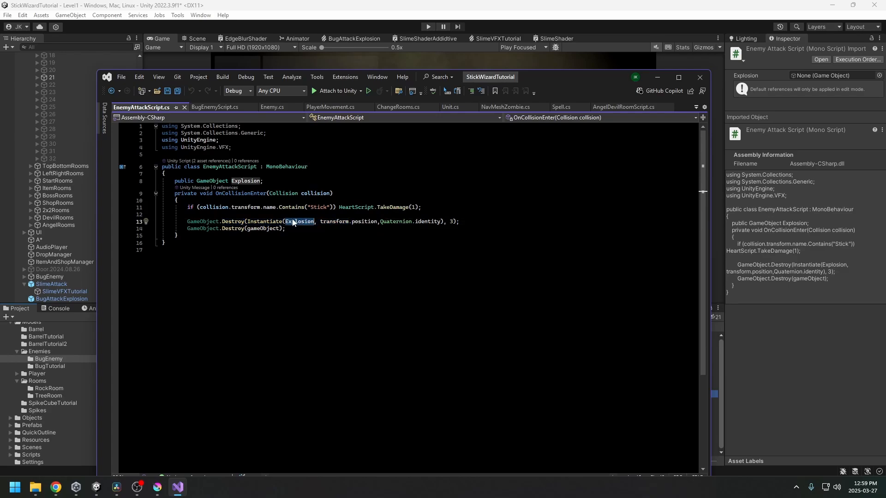
click(455, 223)
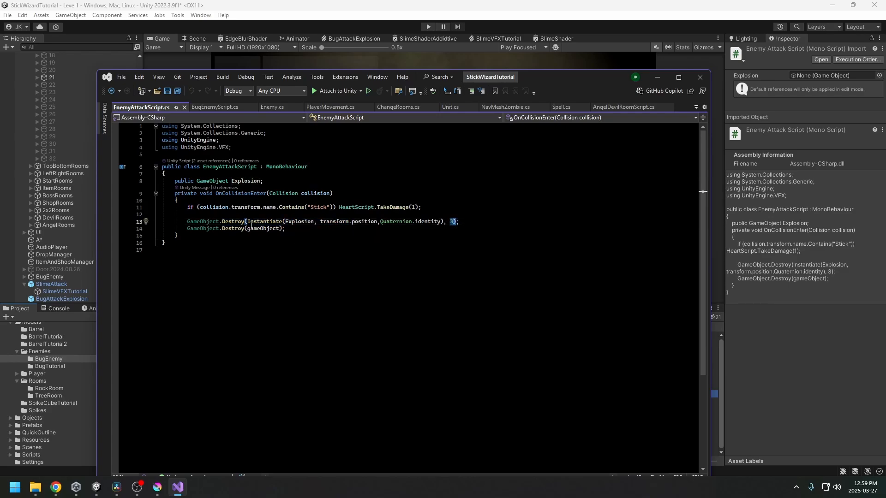
drag(222, 229, 285, 229)
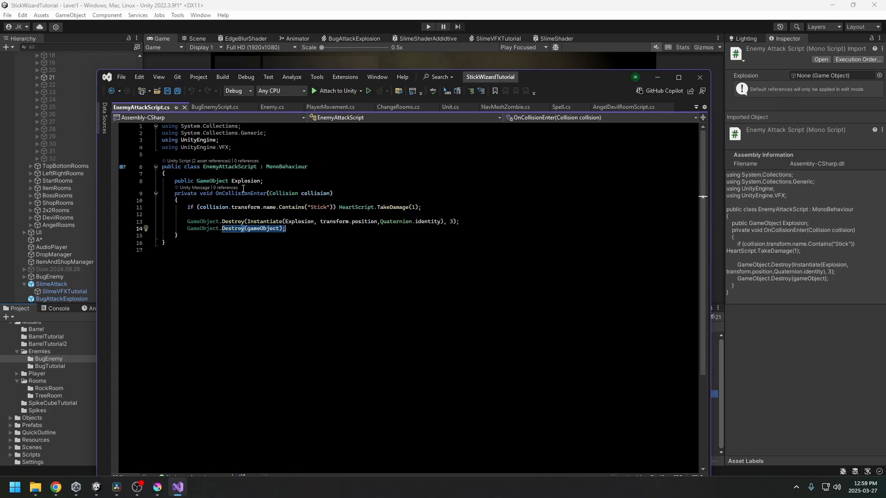
click(657, 77)
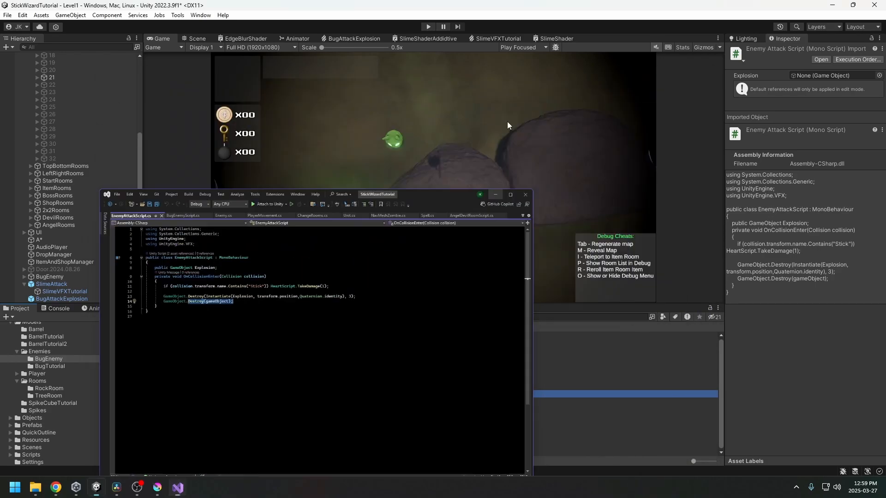
Check the BugAttack prefab as reference and assign BugAttackExplosion as the Explosion of the SlimeAttack prefab's Enemy Attack Script.
click(55, 285)
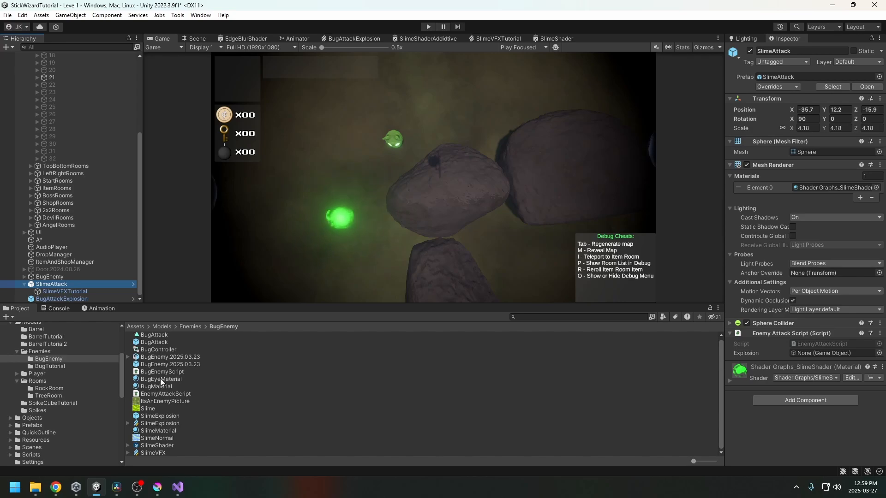
click(159, 342)
scroll(807, 397, down, 5)
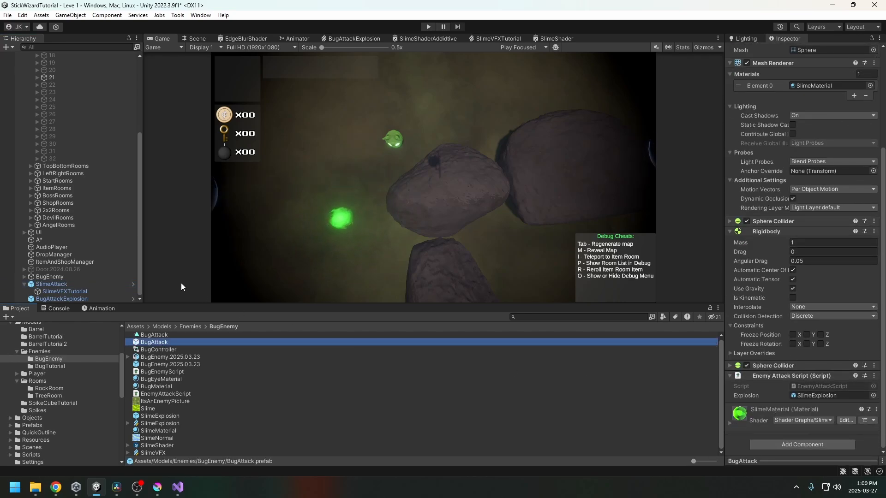
click(49, 365)
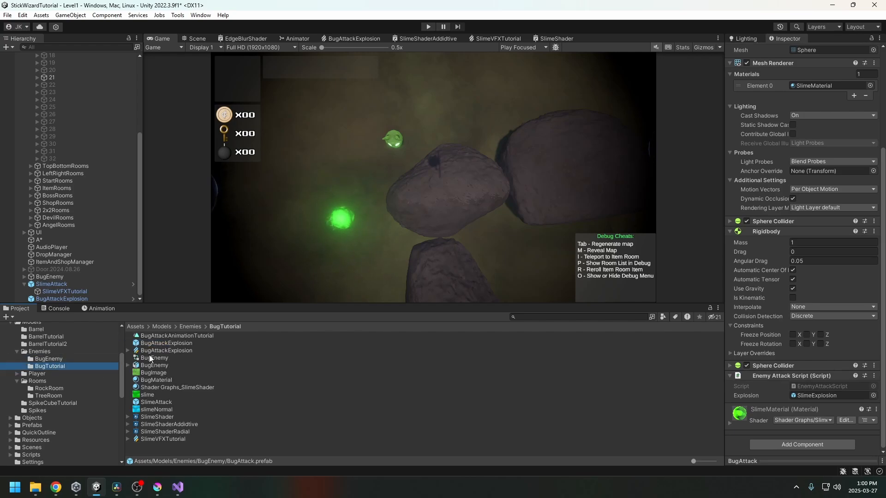
click(160, 343)
click(155, 403)
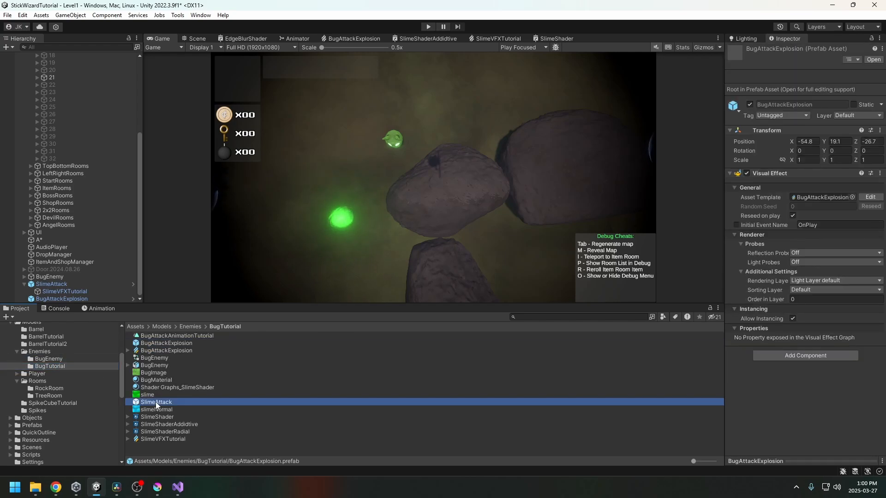
drag(172, 344, 826, 385)
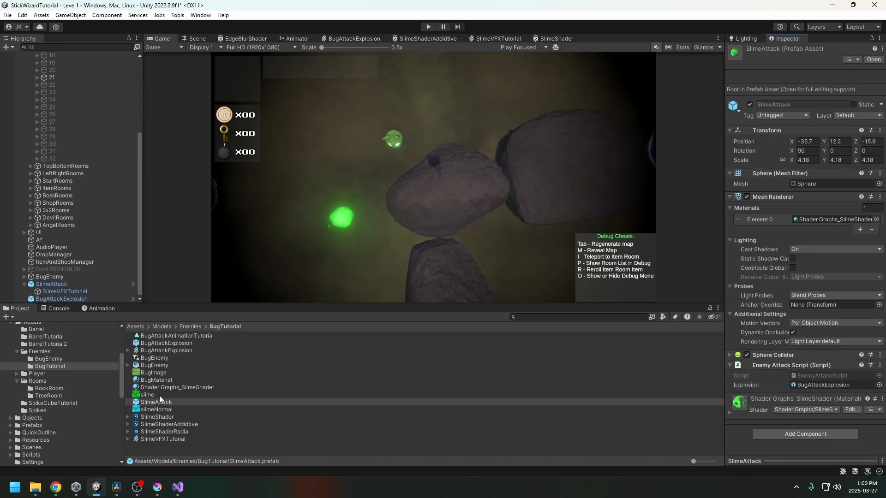
Delete the SlimeAttack and BugAttackExplosion objects from the scene, keeping their prefabs.
click(50, 278)
click(57, 285)
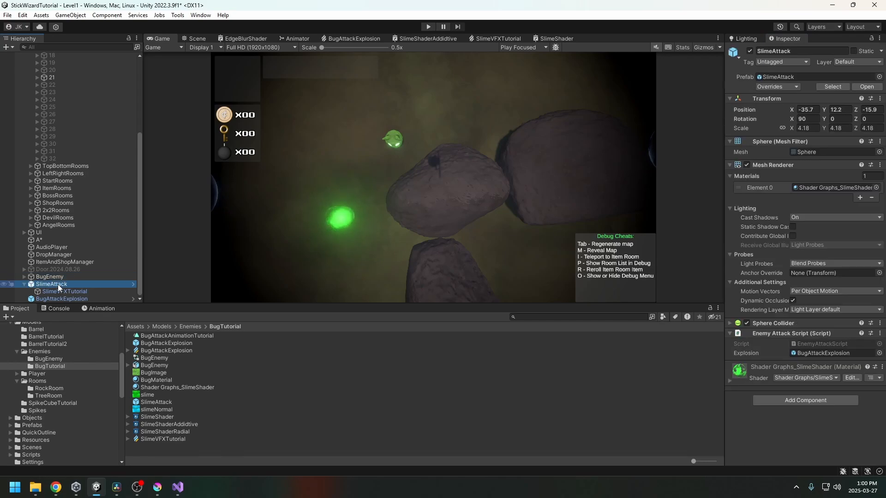
key(Delete)
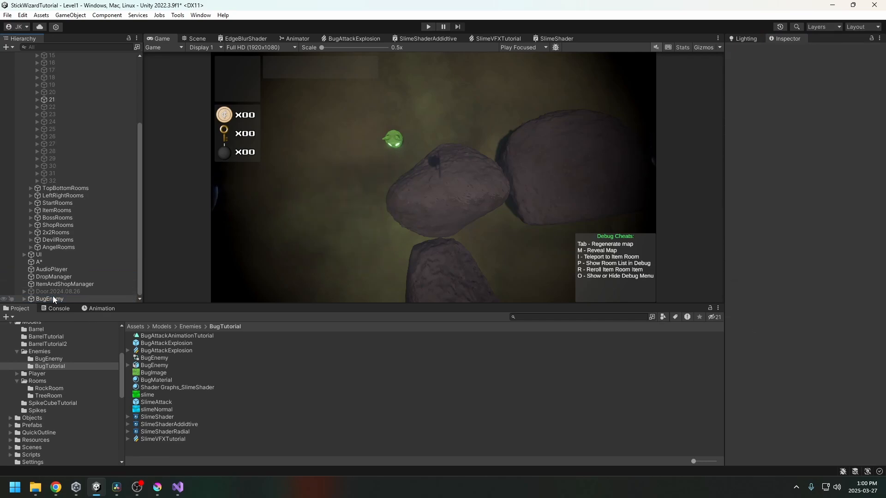
Search the project for "enemy death effect" and assign the EnemyDeathEffect prefab as BugEnemy's Enemy Death Effect.
click(53, 297)
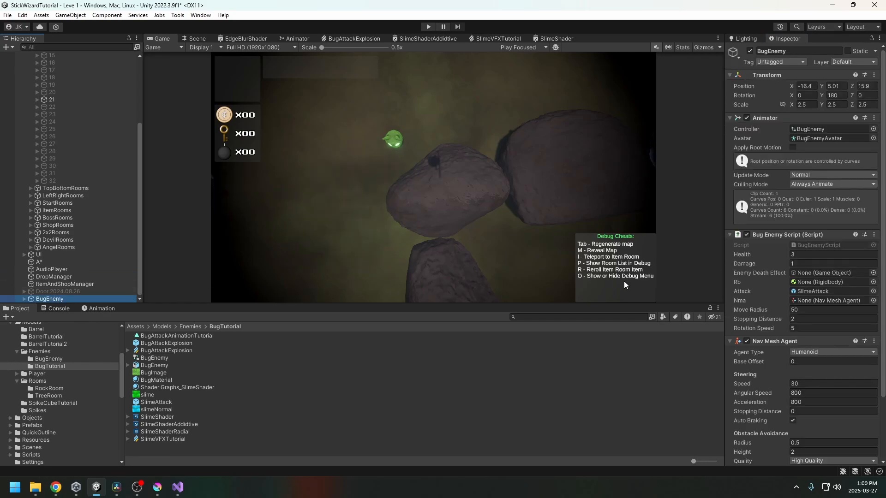
scroll(43, 210, up, 5)
click(31, 77)
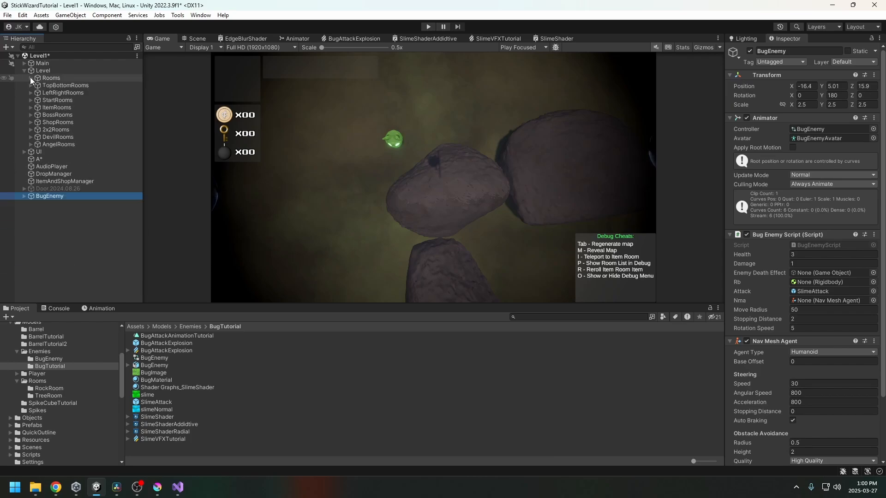
click(25, 71)
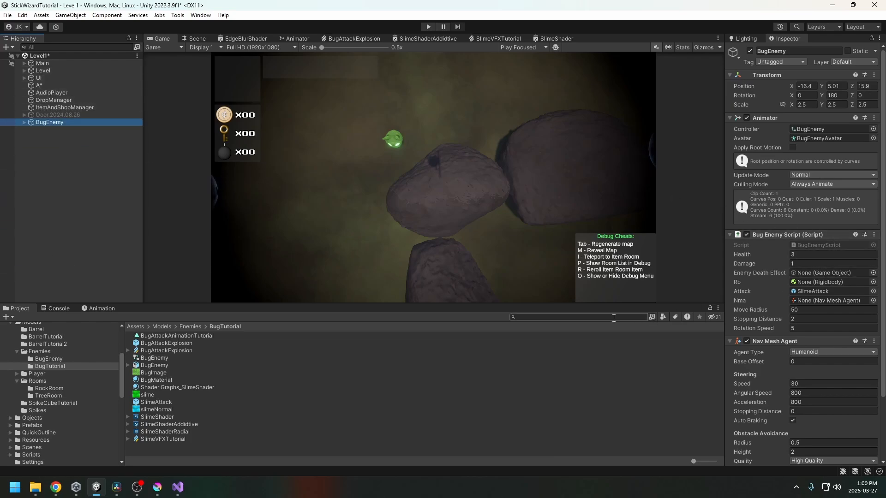
click(594, 315)
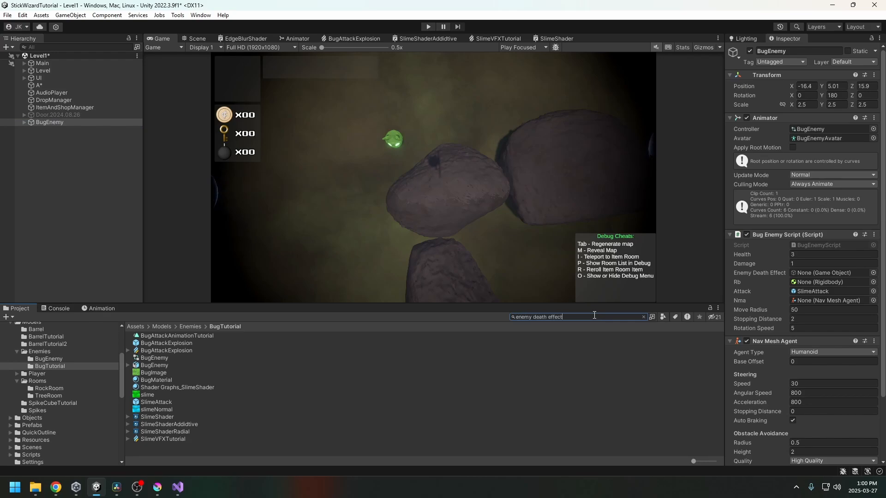
drag(175, 358, 806, 273)
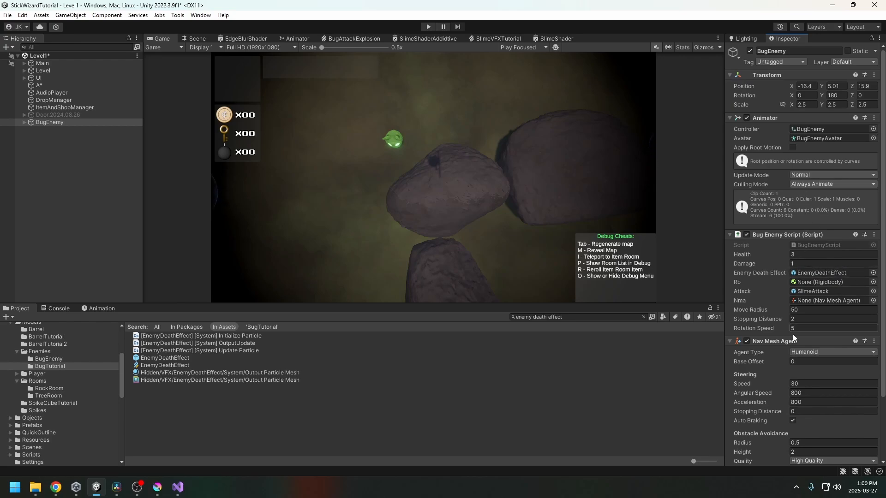
Add a Rigidbody component to BugEnemy and assign it to the Rb reference of the Bug Enemy Script.
scroll(779, 392, down, 3)
scroll(786, 355, up, 3)
scroll(780, 313, down, 3)
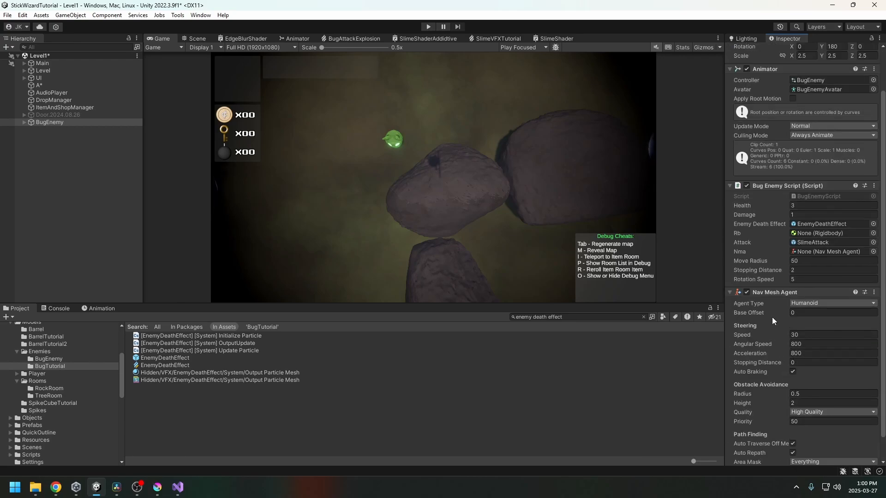
click(792, 452)
text(rigid)
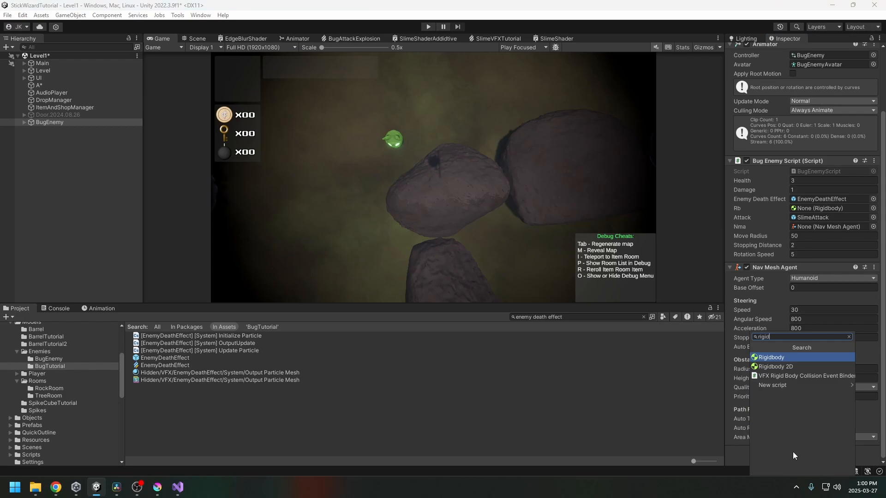
click(785, 358)
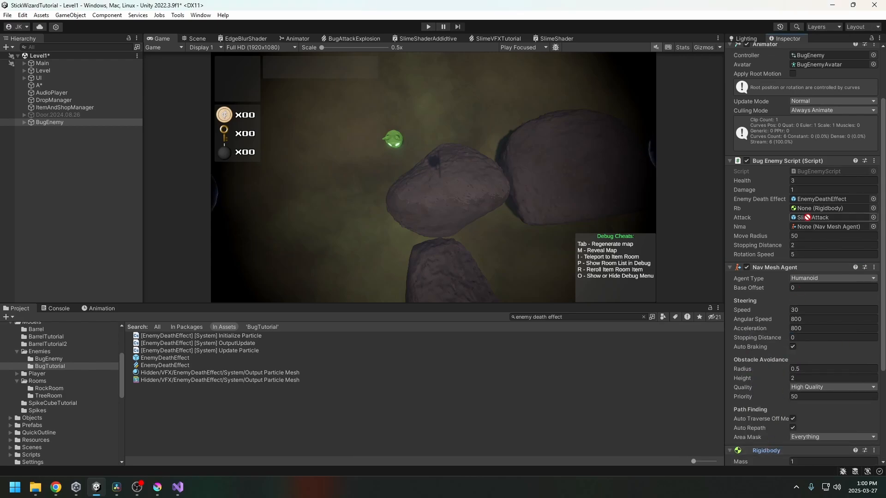
drag(815, 207, 815, 207)
Add a Box Collider component to BugEnemy.
scroll(803, 427, down, 3)
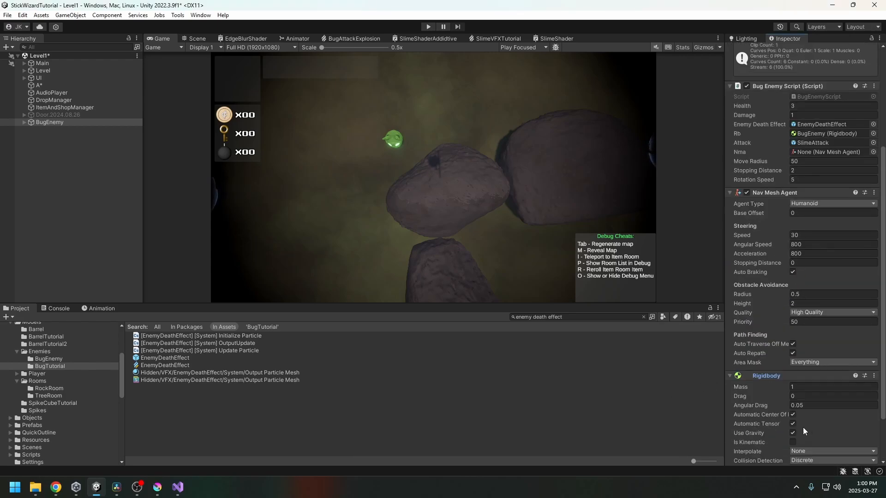
click(729, 326)
click(781, 455)
text(box)
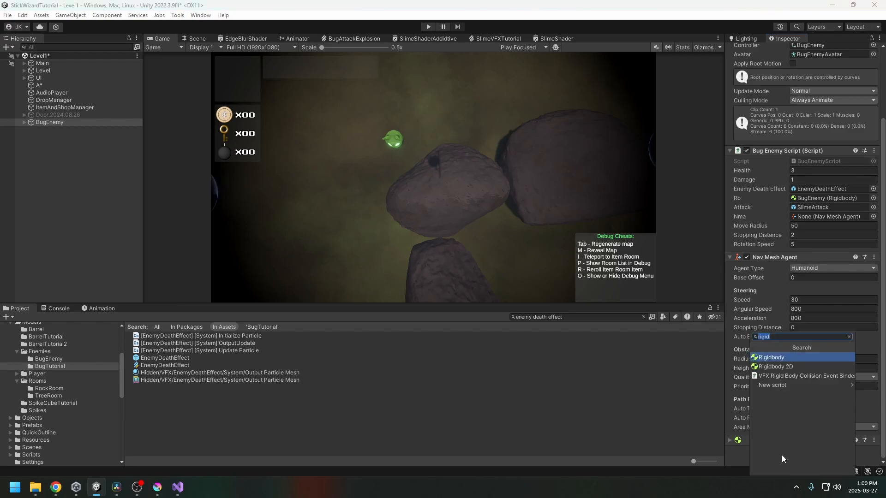
click(778, 357)
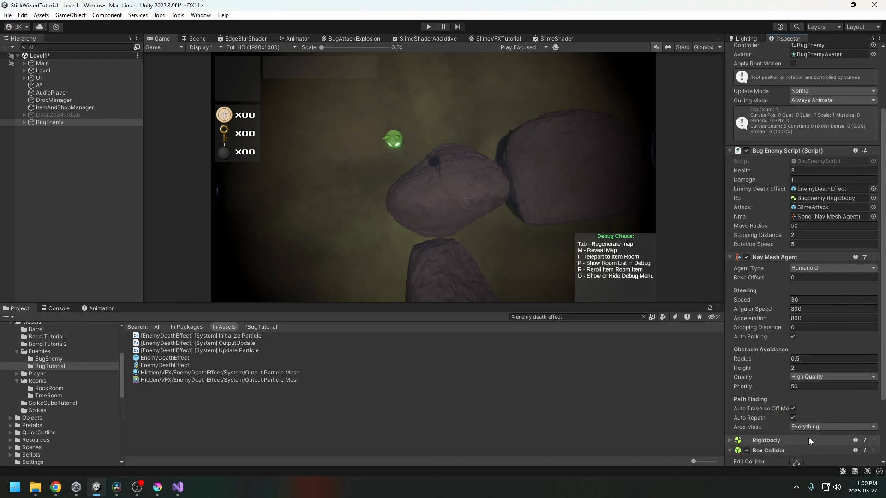
drag(772, 451, 798, 263)
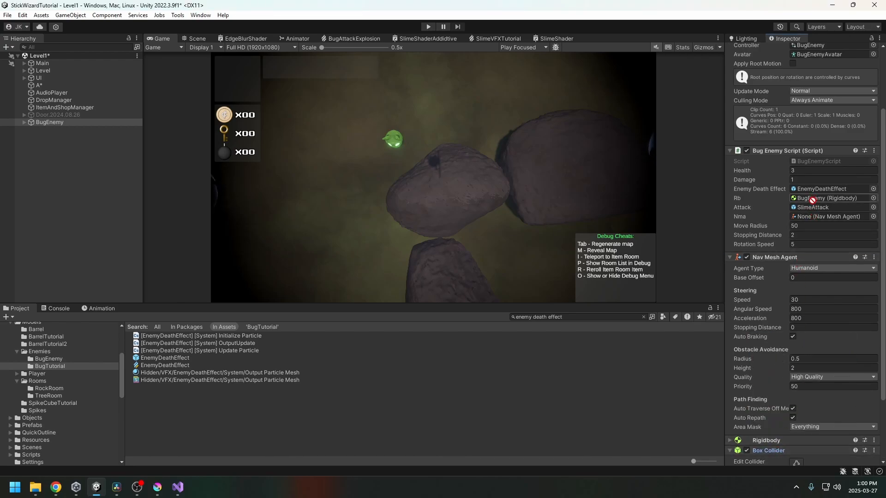
drag(812, 199, 793, 215)
scroll(793, 393, down, 4)
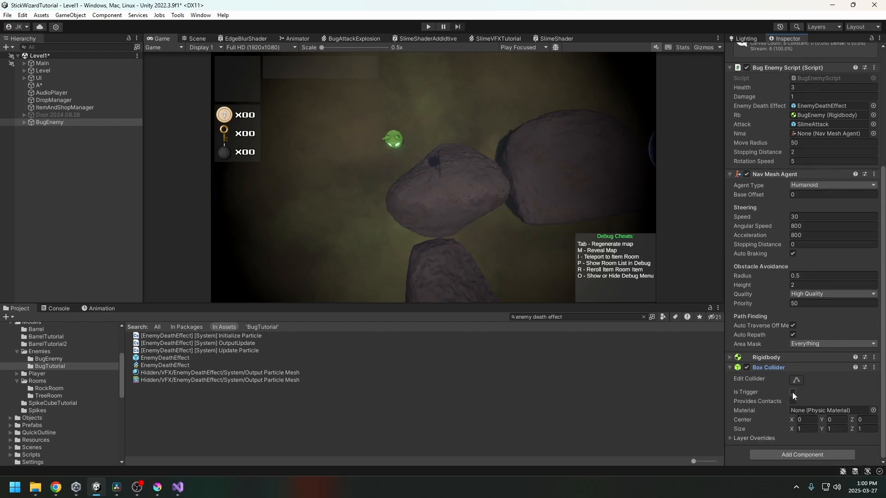
Fit BugEnemy's Box Collider around the bug, with size about 2.6 × 4.57 × 1.73 and center Y about 1.78.
click(198, 38)
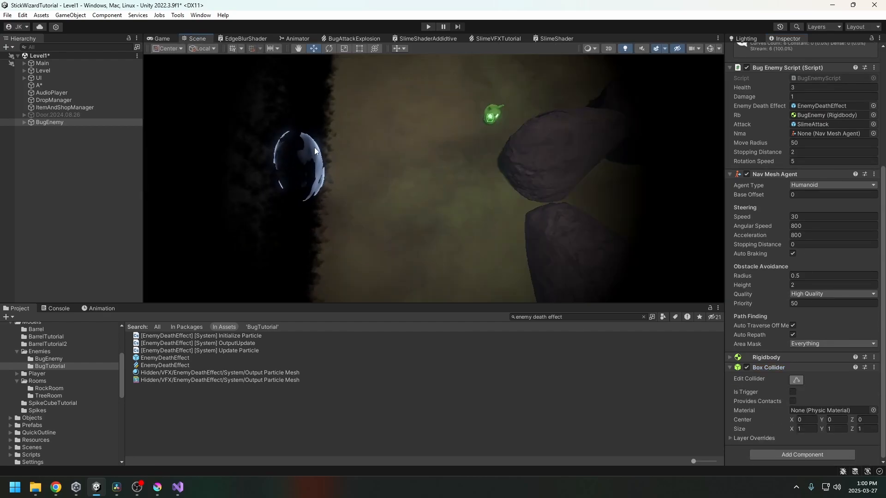
alt+drag(480, 193, 457, 152)
scroll(453, 269, up, 3)
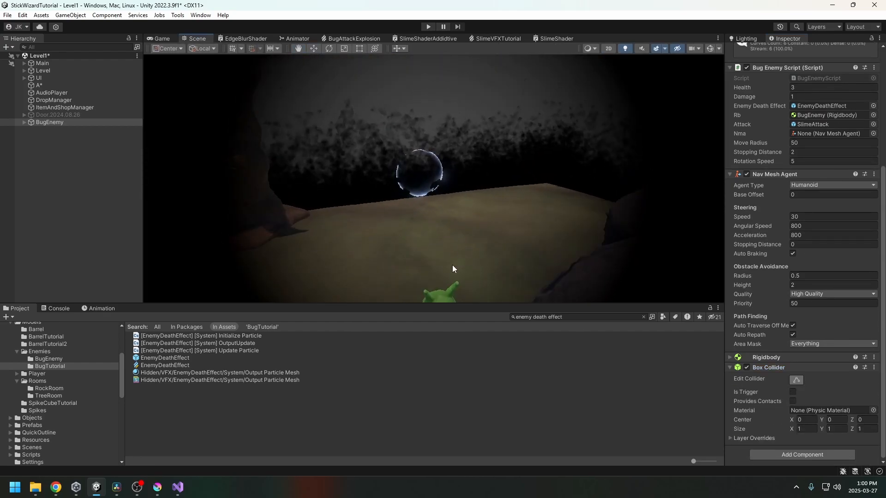
middle_drag(453, 269, 454, 217)
drag(455, 231, 484, 229)
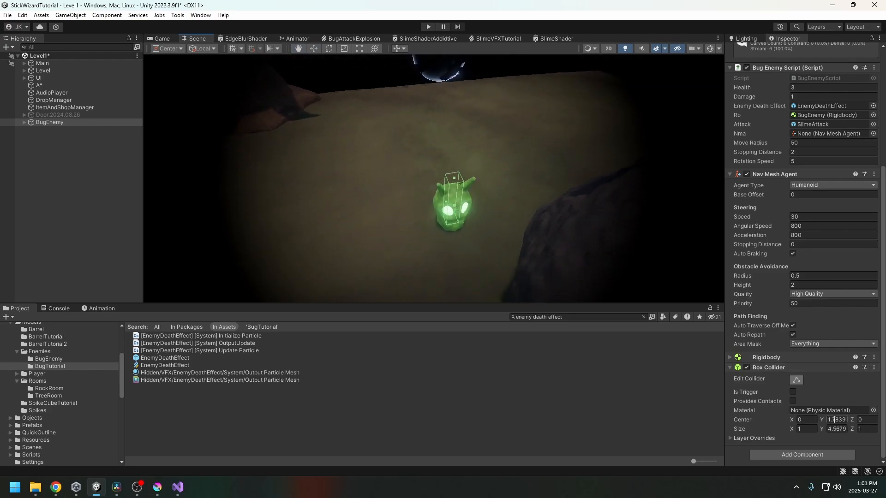
drag(795, 431, 872, 429)
alt+drag(561, 259, 567, 331)
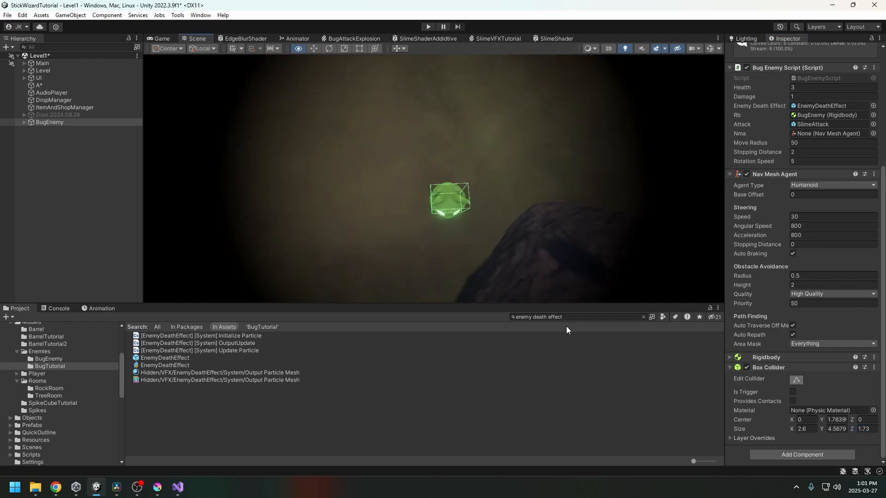
Set BugEnemy's layer to Enemy and answer the prompt about its child objects.
scroll(833, 136, up, 4)
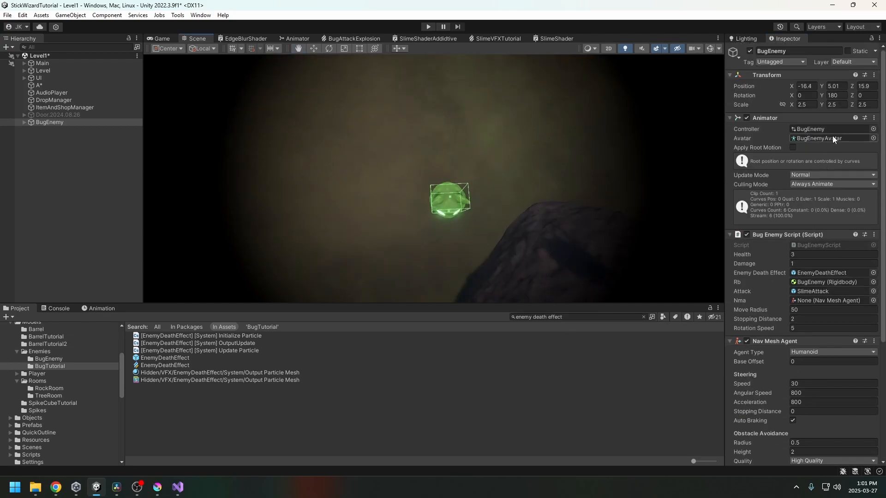
click(853, 62)
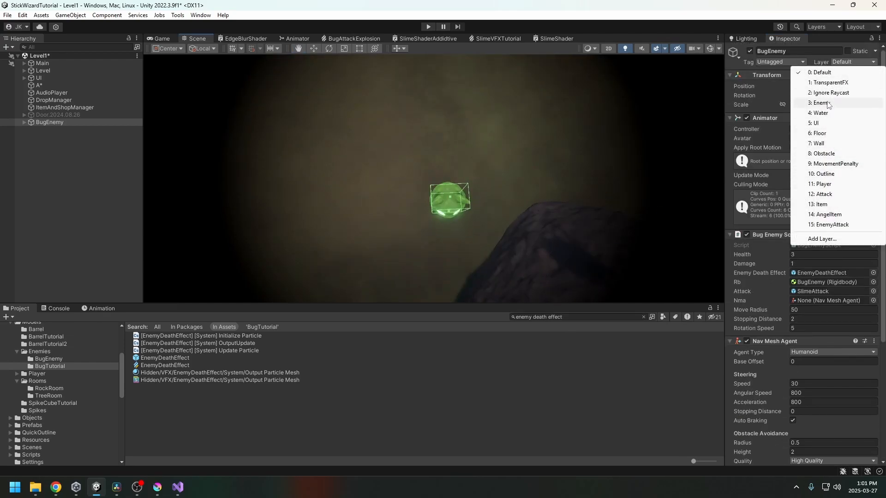
click(826, 102)
click(402, 261)
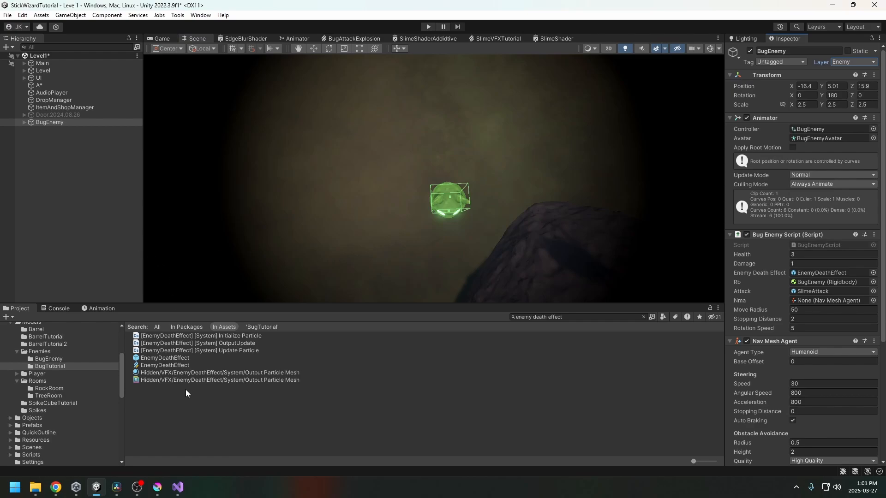
Set the layer of the SlimeAttack prefab in the BugTutorial folder to EnemyAttack.
click(47, 366)
click(156, 402)
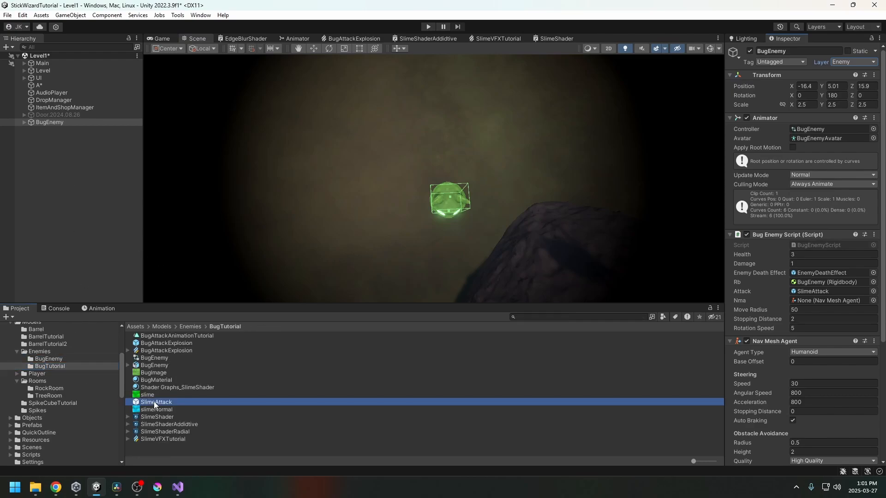
click(861, 117)
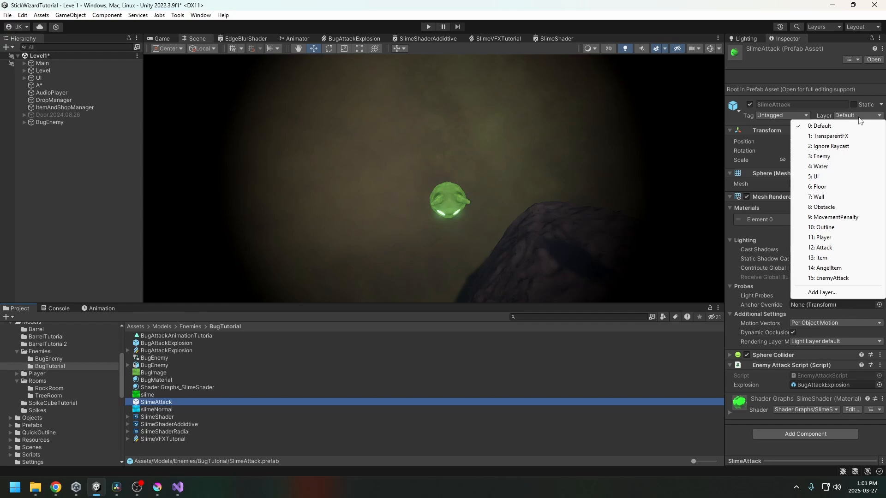
click(830, 279)
click(415, 264)
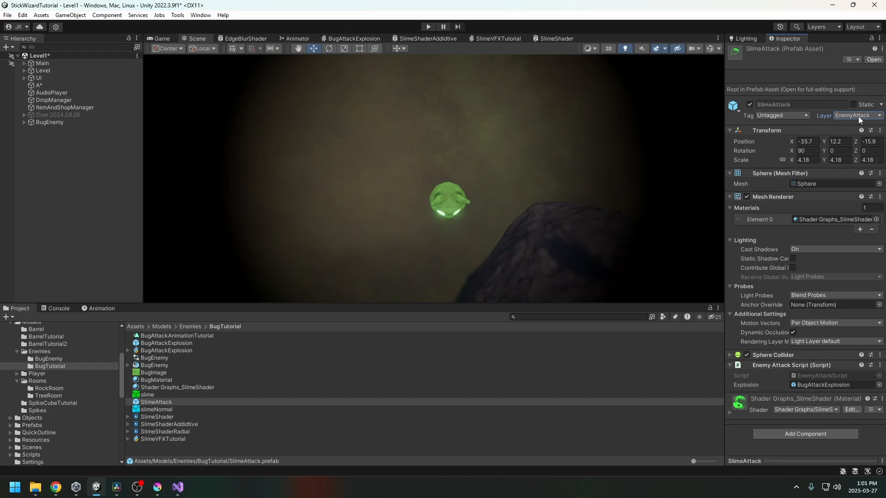
click(42, 15)
mouse_move(22, 14)
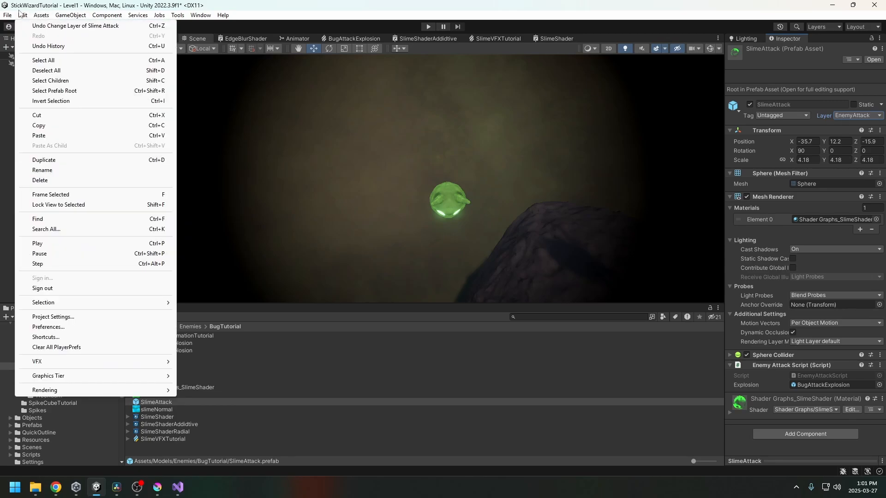
click(48, 327)
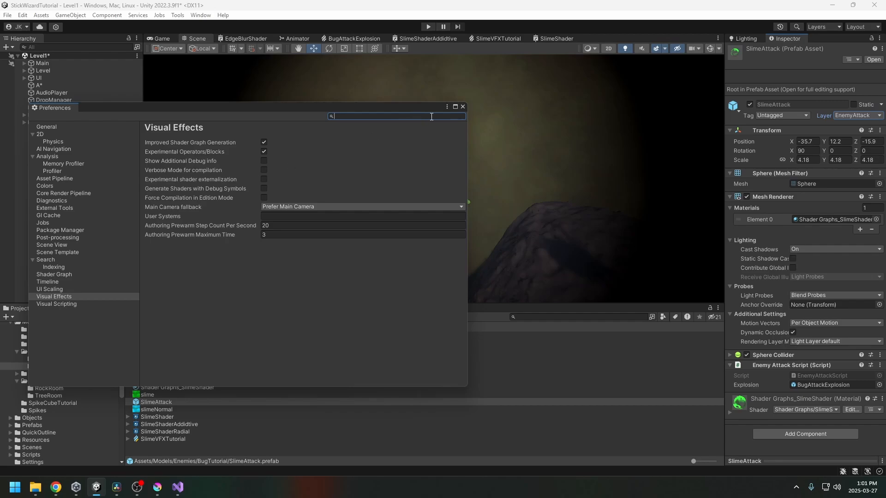
click(463, 107)
Review the Enemy and EnemyAttack pairing in the Layer Collision Matrix of the project's Physics settings.
click(22, 15)
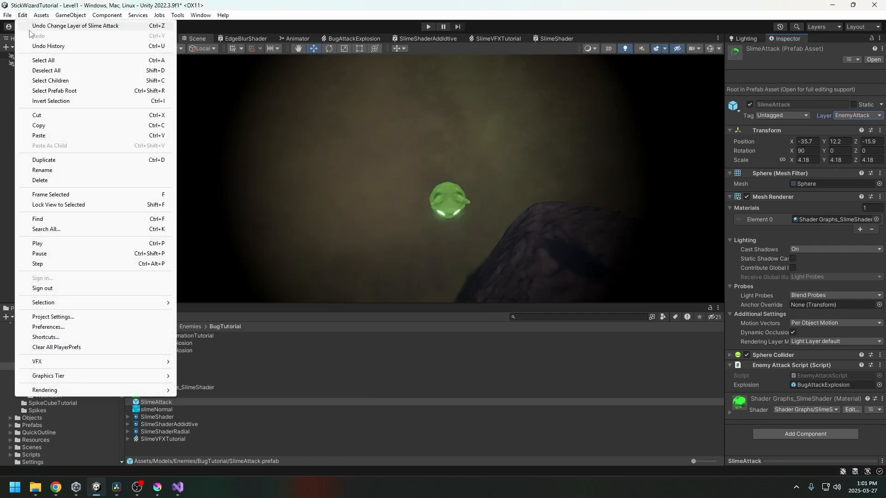
click(46, 317)
click(278, 126)
scroll(508, 310, down, 6)
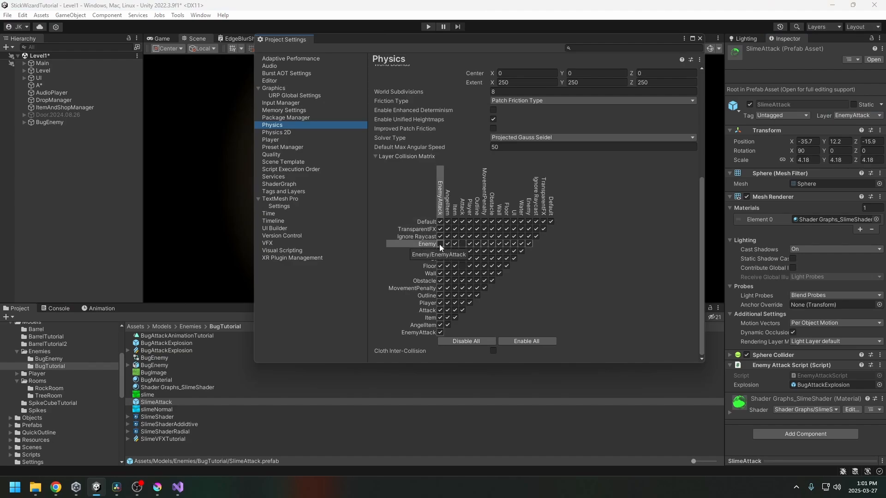
click(700, 39)
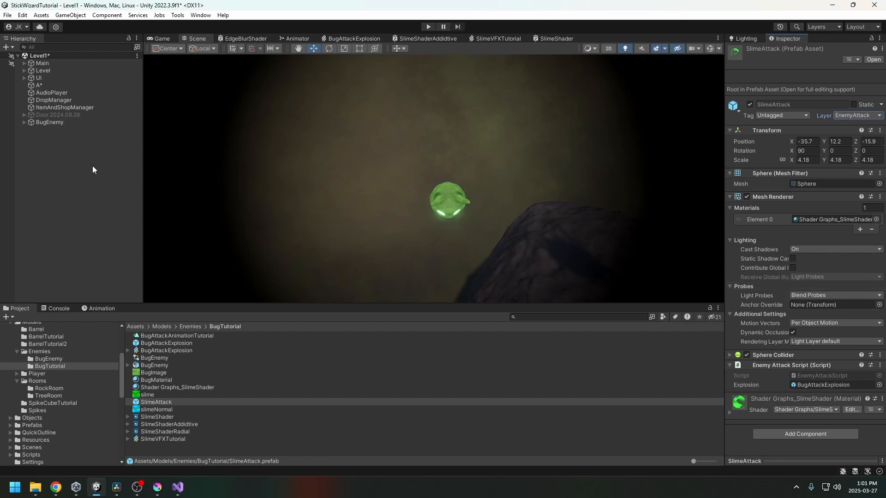
Assign BugEnemy's Nav Mesh Agent component to the Nma reference of its Bug Enemy Script.
click(59, 123)
scroll(775, 346, down, 3)
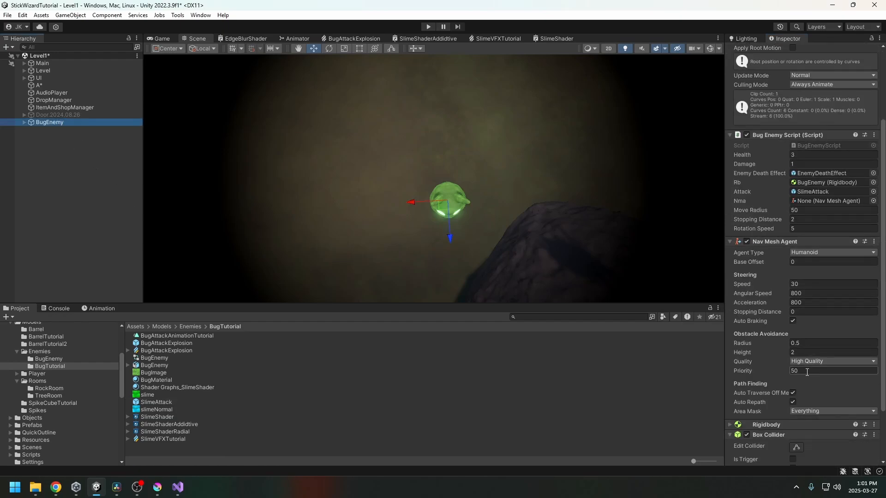
scroll(809, 324, up, 3)
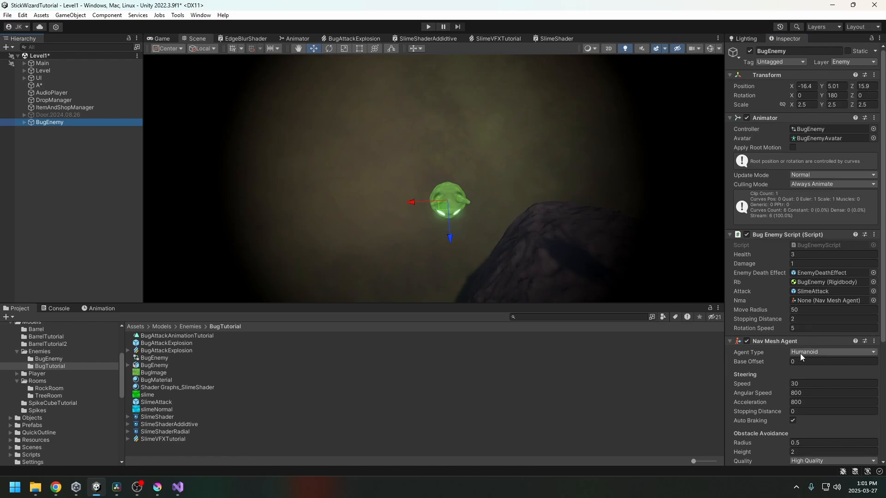
drag(803, 341, 820, 301)
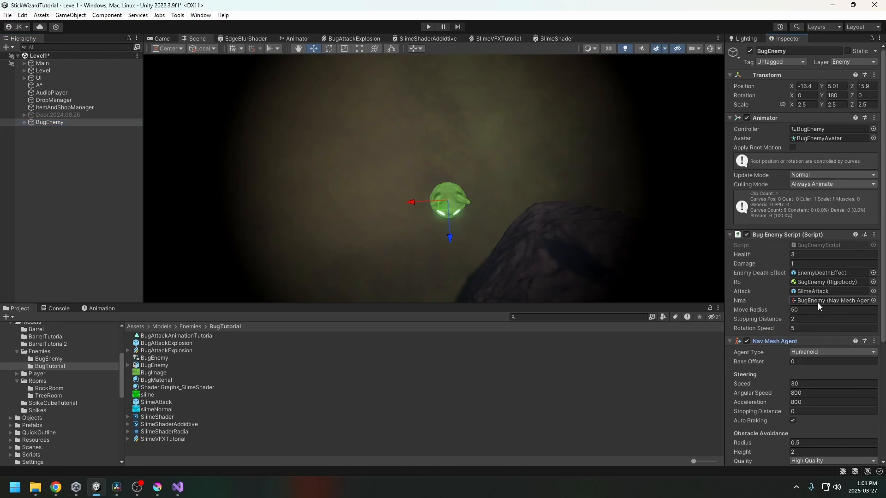
Set the Bug Enemy Script's Rotation Speed to 30 and save the Level1 scene.
click(798, 328)
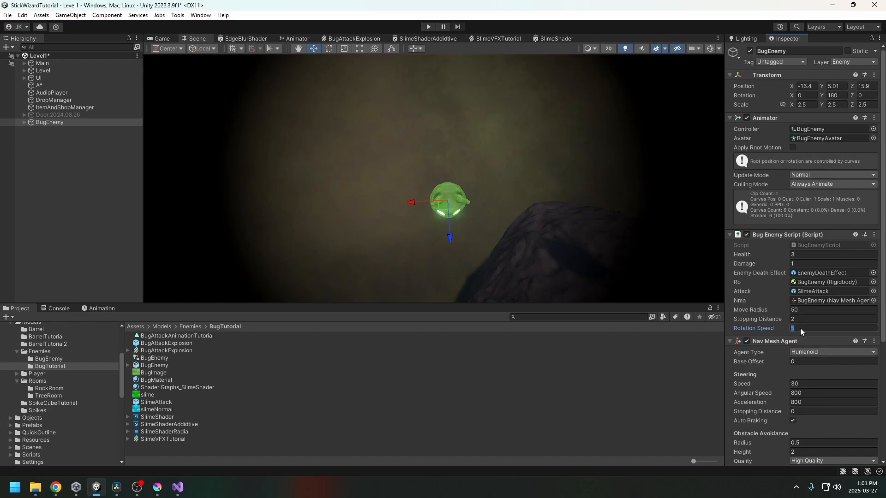
text(30)
key(Return)
scroll(865, 294, down, 5)
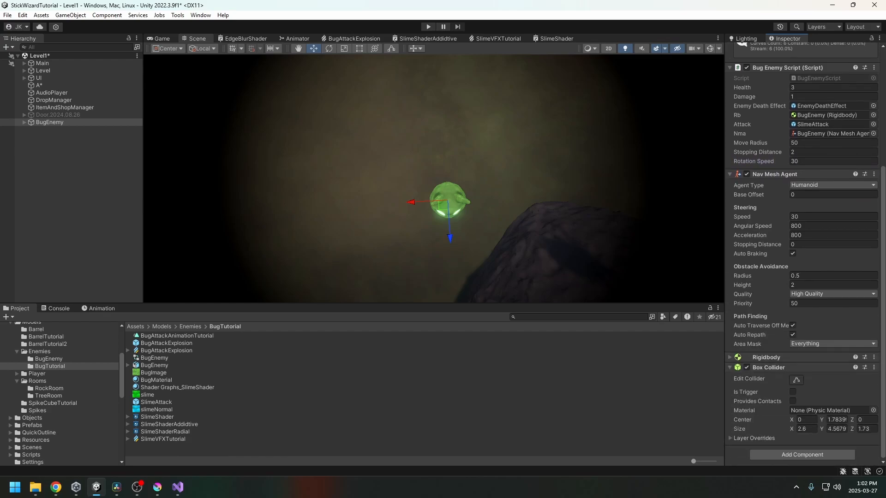
scroll(875, 168, up, 5)
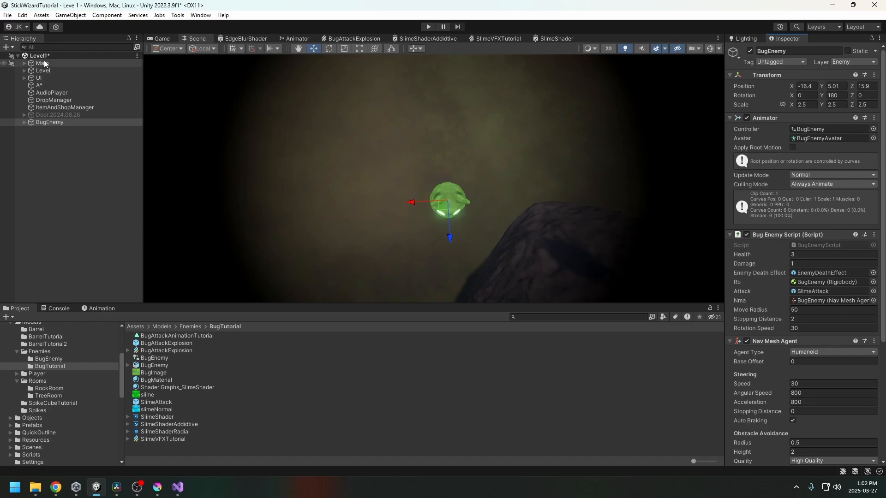
click(7, 15)
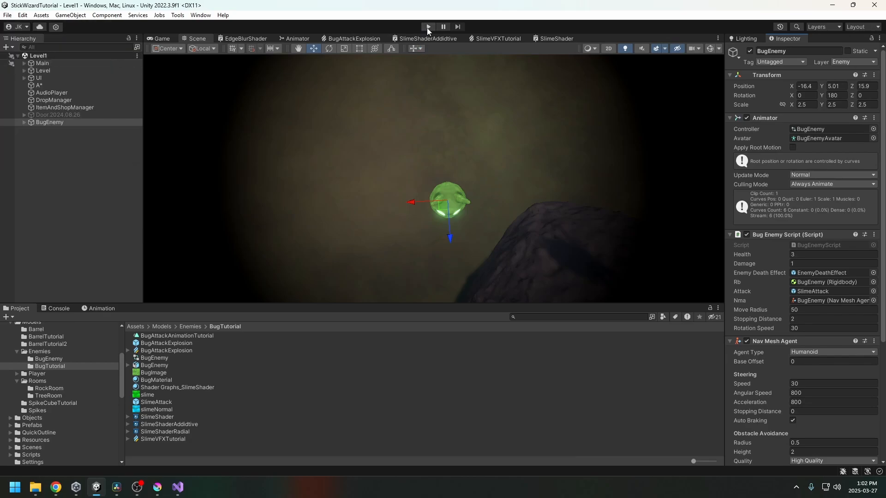
Run the scene to test the bug enemy and examine the error logged at startup.
click(428, 27)
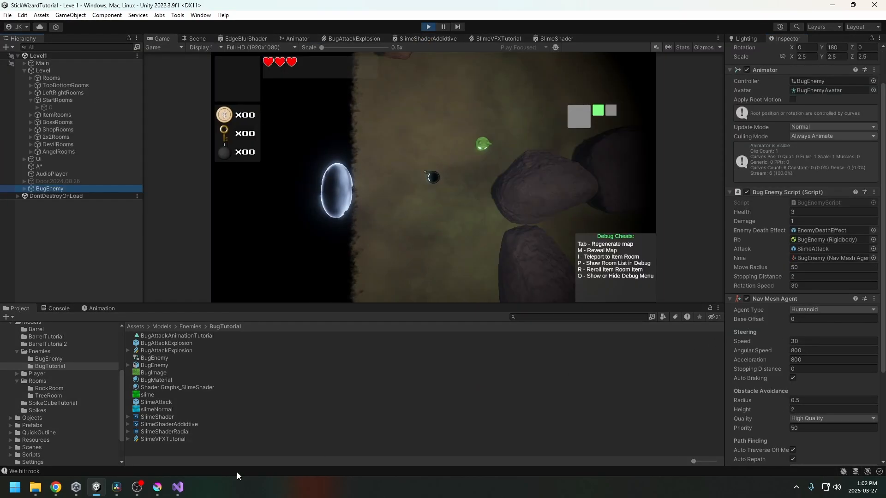
click(133, 471)
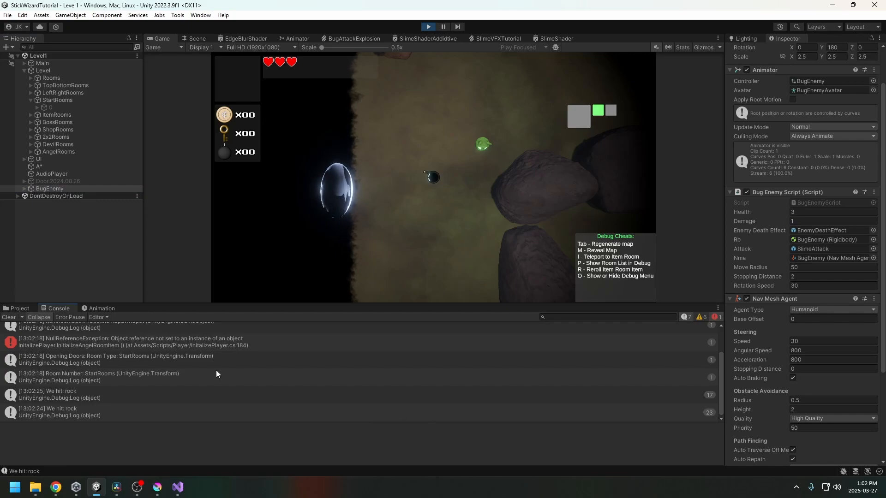
click(205, 349)
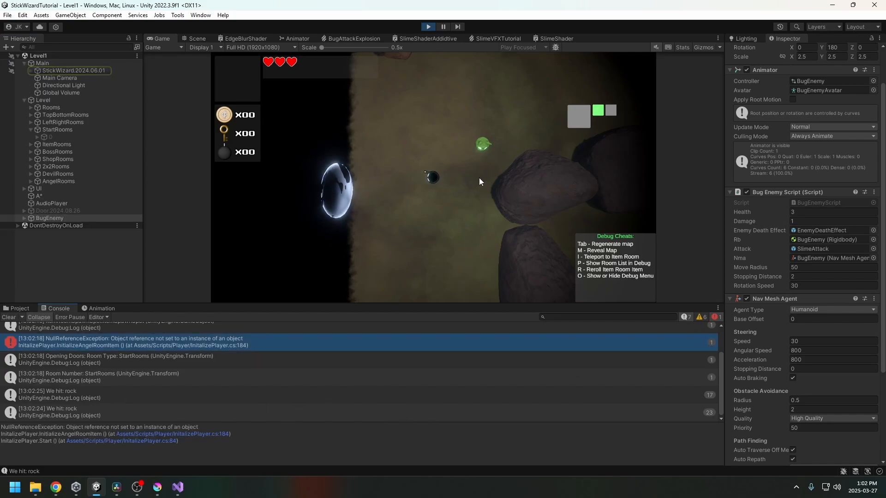
click(530, 154)
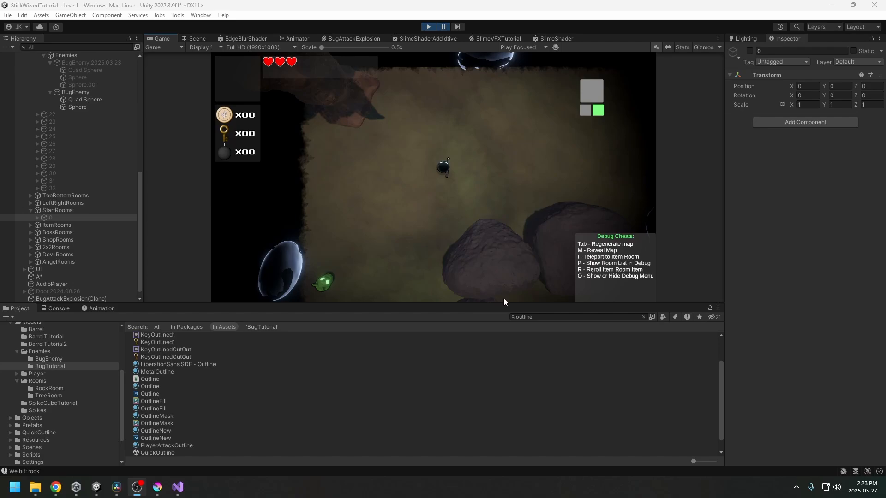
Enlarge the game view, resume the paused game and move the player around the room to test the bug enemy's movement and slime attacks.
drag(507, 304, 518, 334)
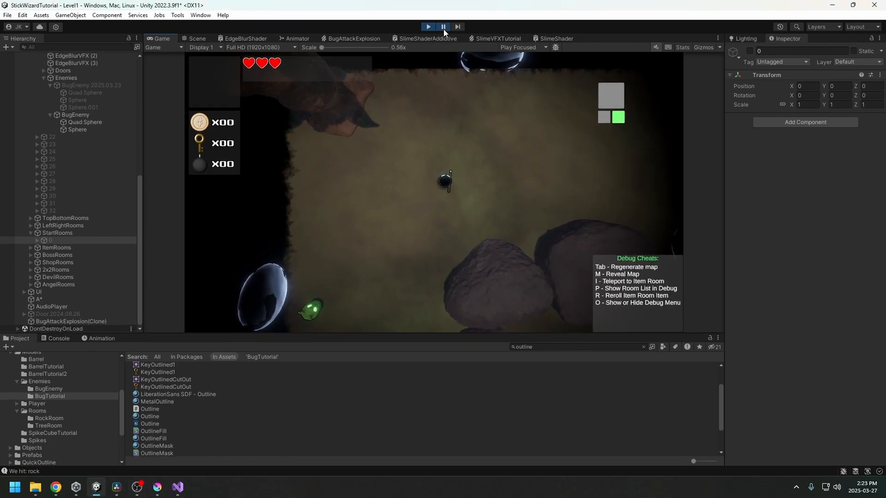
click(444, 26)
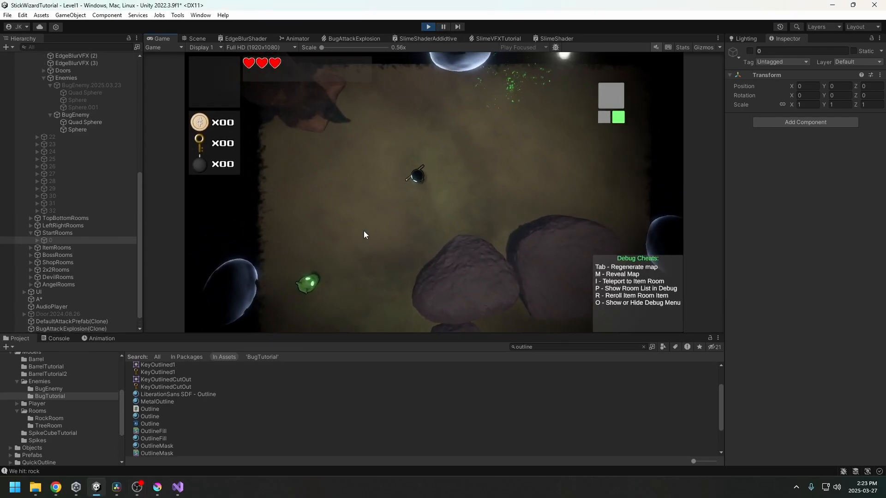
key(d)
key(s)
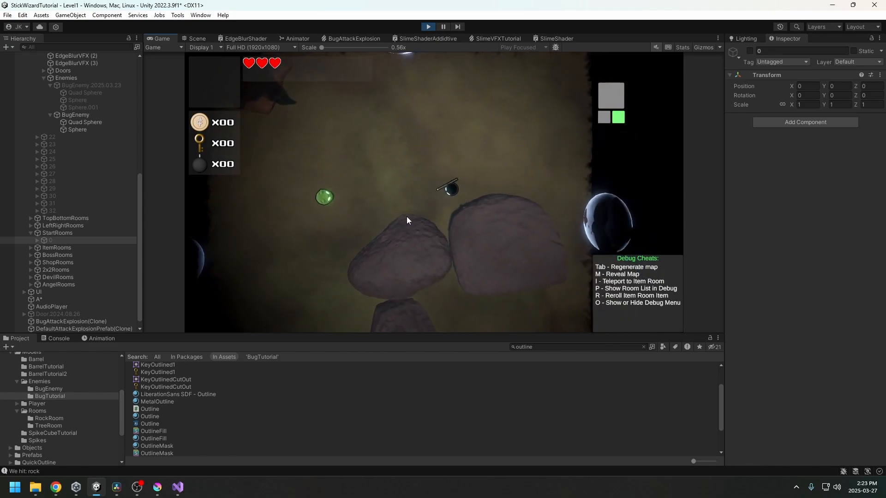
key(a)
key(w)
key(s)
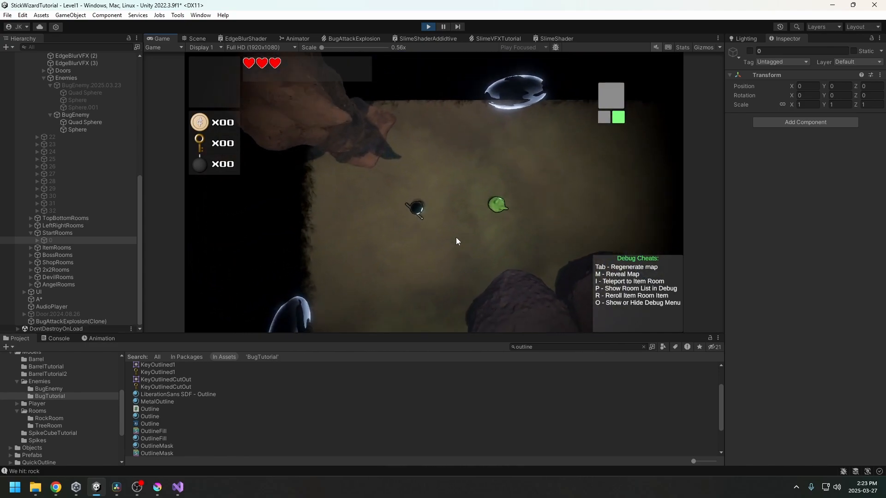
key(d)
key(a)
key(w)
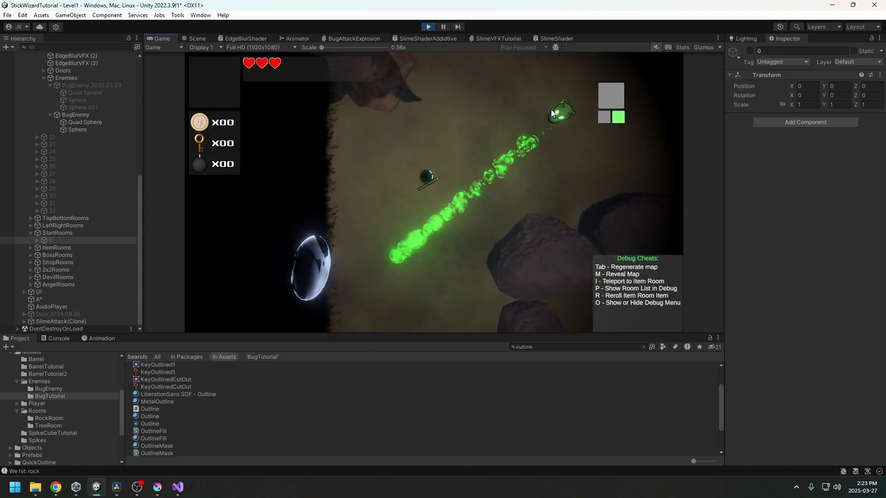
key(d)
key(s)
key(w)
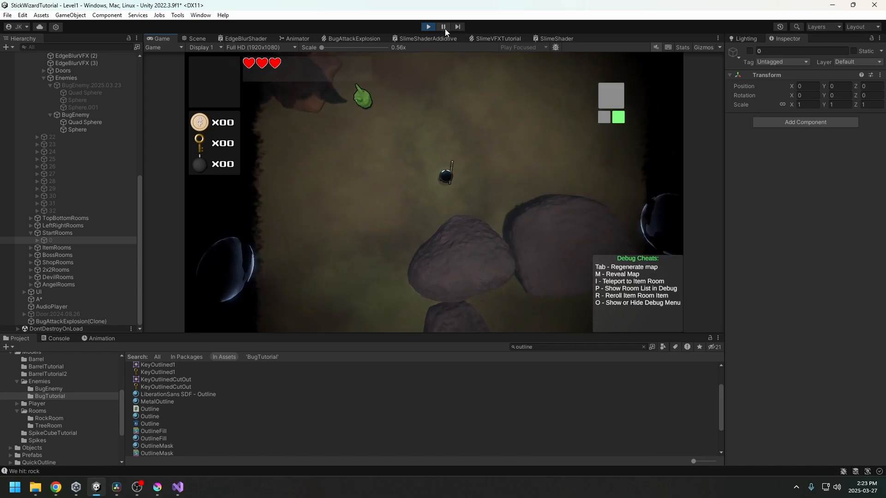
key(a)
key(s)
key(d)
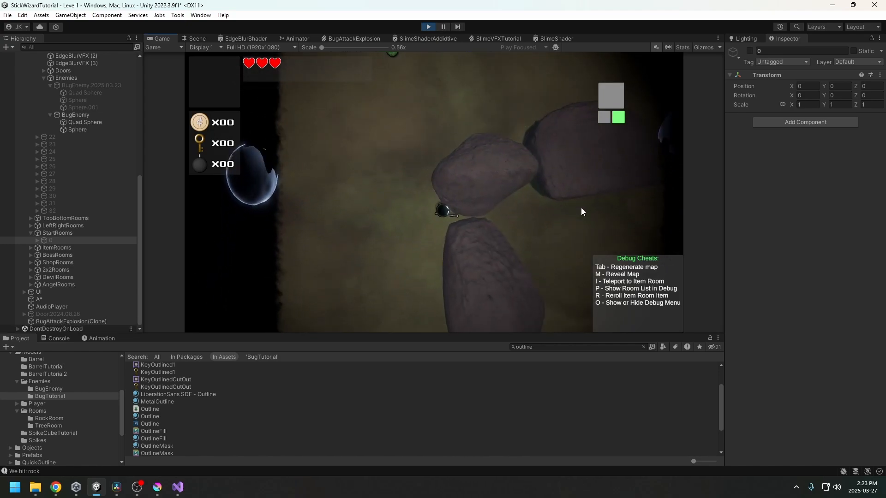
key(d)
key(s)
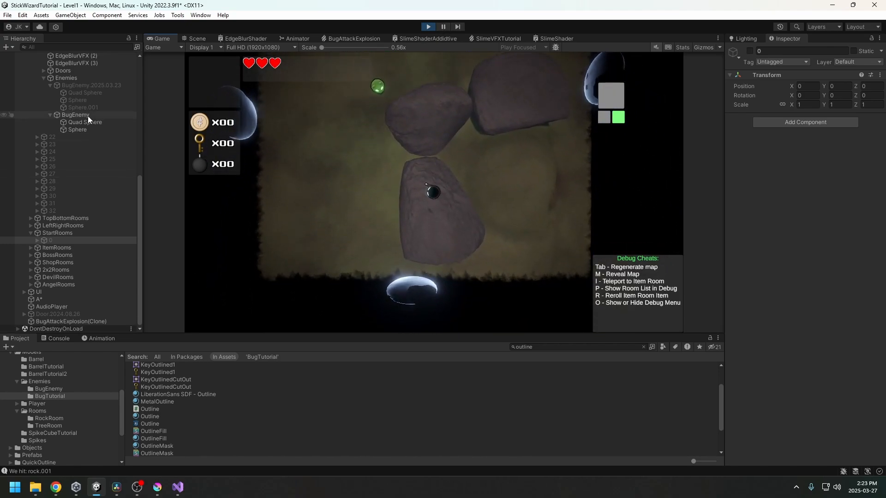
Try a bright green Outline Color in the running BugEnemy's Outline script and return it to black.
click(88, 116)
scroll(787, 369, down, 1)
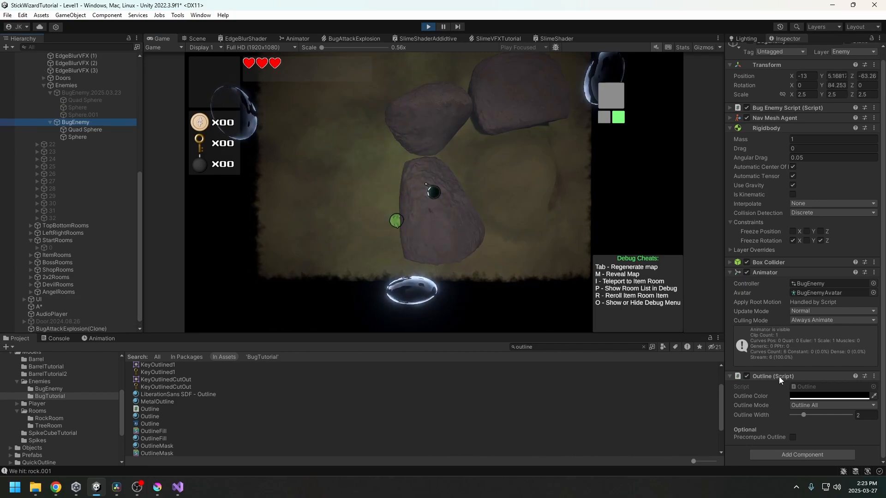
click(794, 396)
click(805, 288)
drag(844, 319, 852, 301)
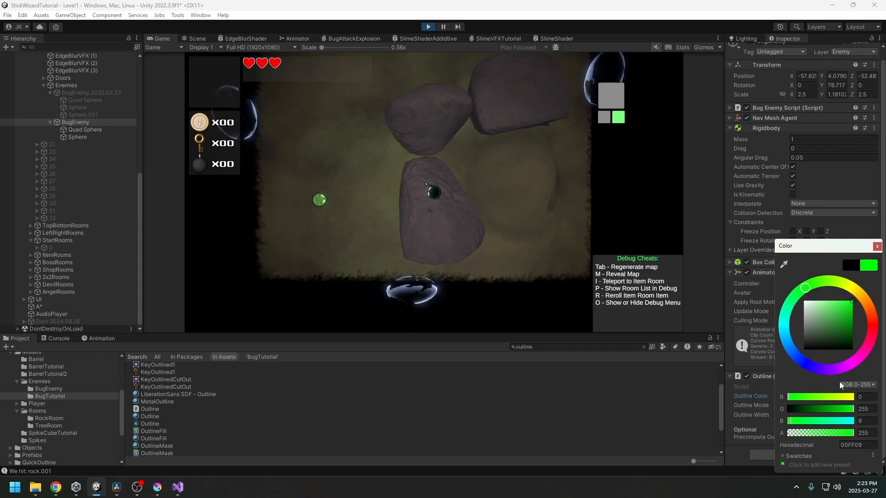
drag(827, 319, 808, 353)
click(877, 247)
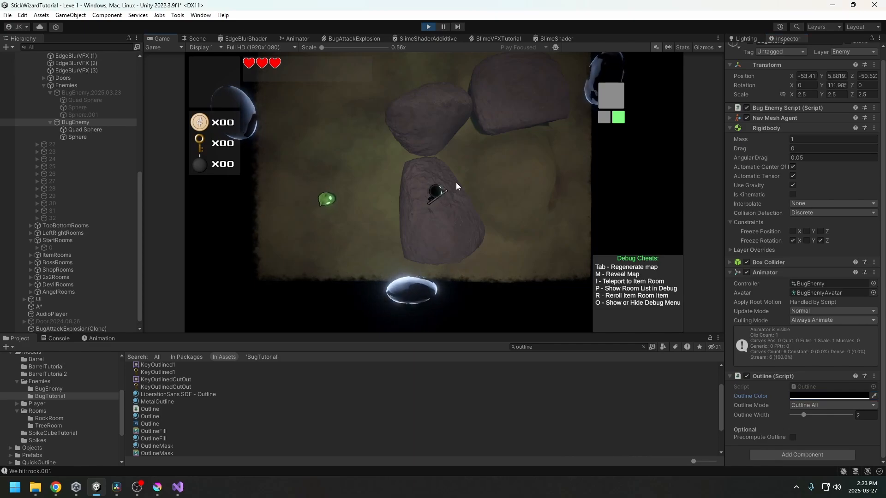
Examine the Output Particle Lit Mesh color values in the SlimeVFXTutorial graph.
click(396, 214)
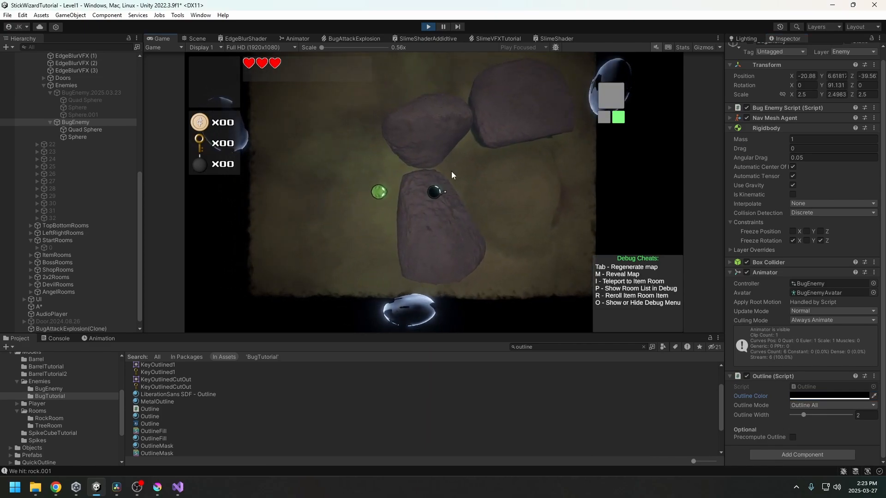
click(386, 199)
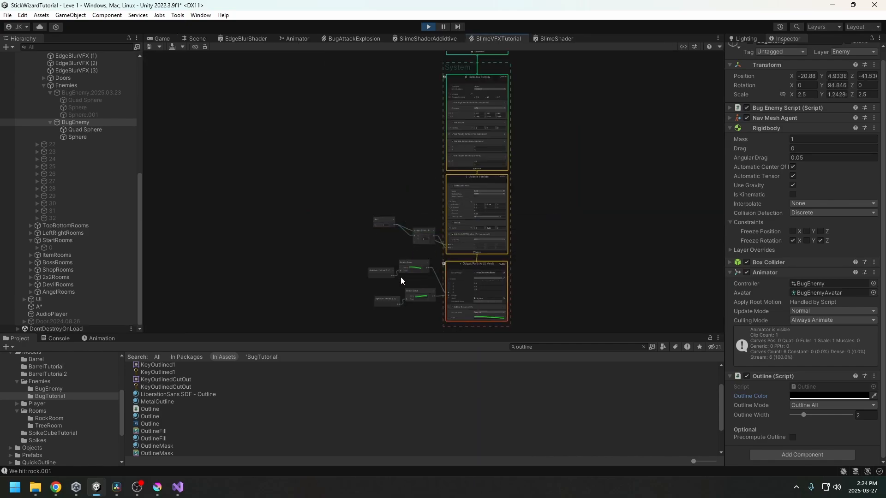
scroll(457, 268, up, 5)
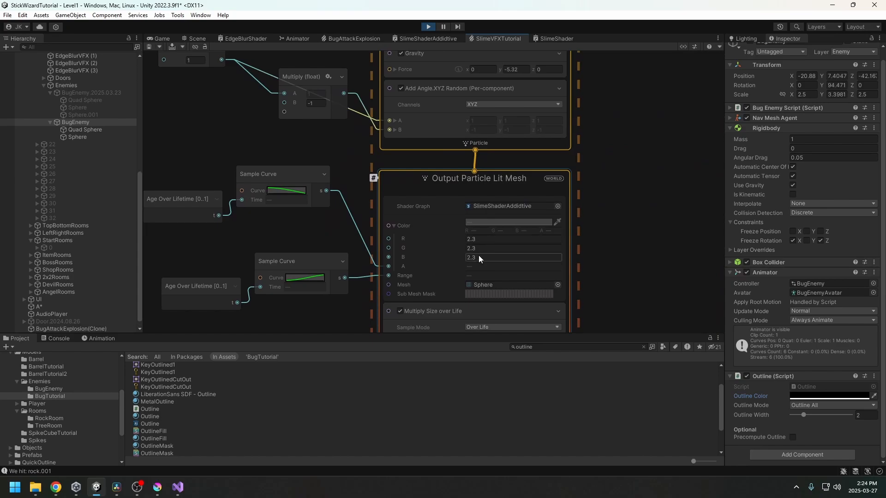
Return to the running game and move the player around the bug enemy to continue testing.
click(173, 37)
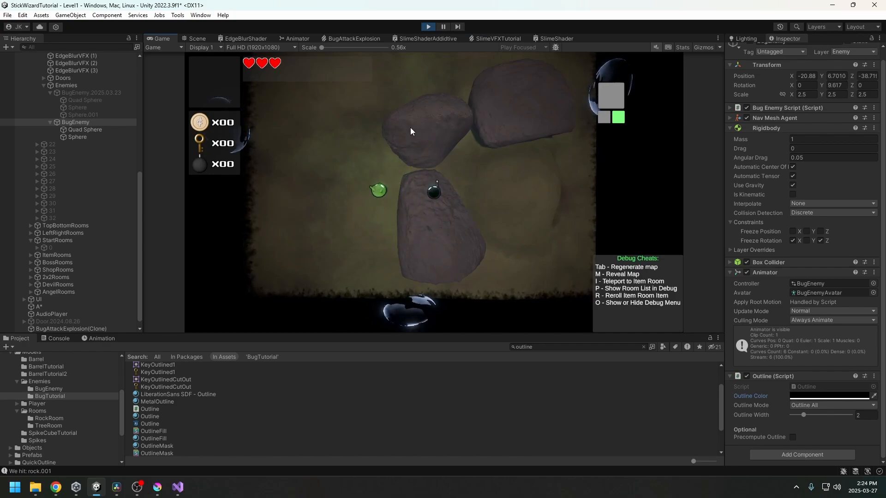
key(a)
key(s)
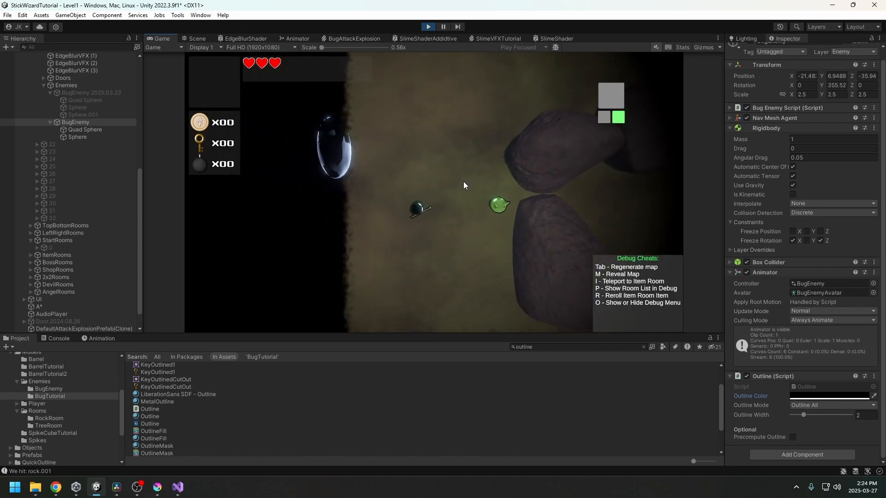
Move the player around the bug enemy, inspect the enemy up close in the paused scene, and continue testing its pursuit.
key(w)
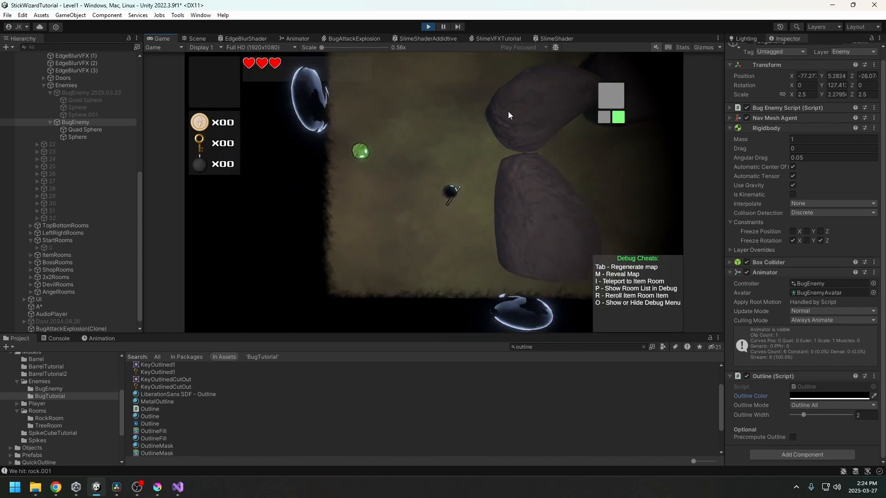
key(s)
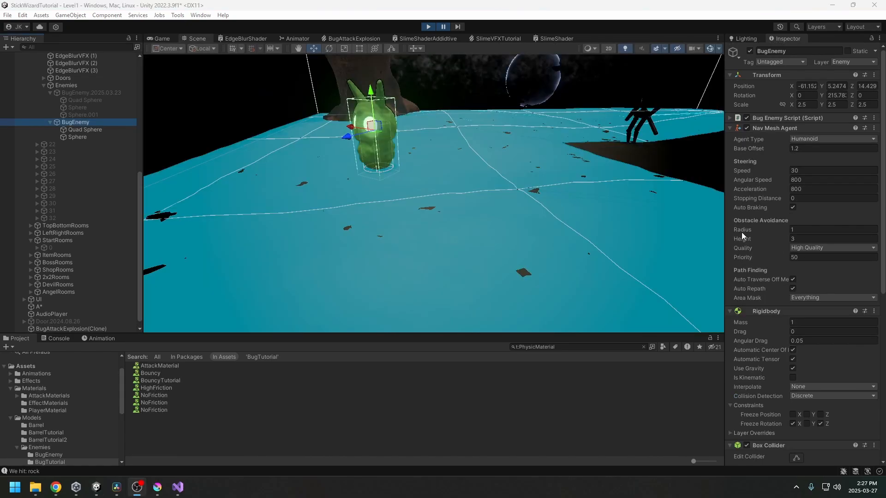
alt+drag(347, 145, 369, 165)
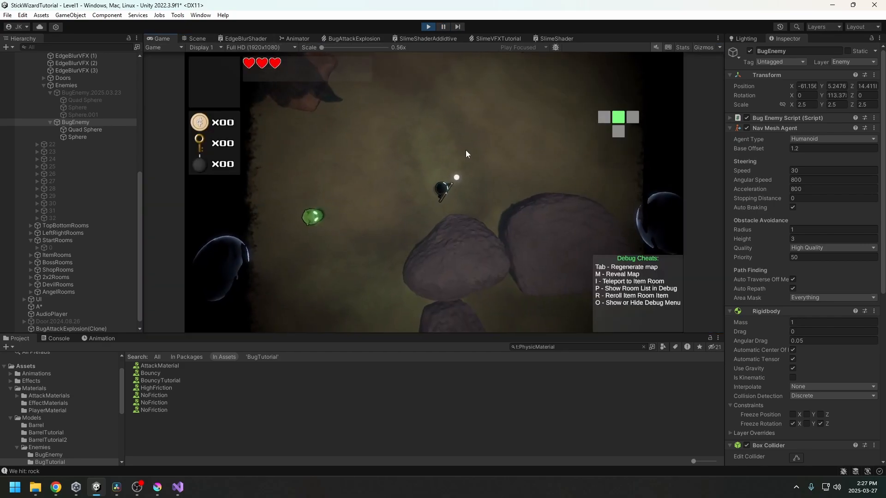
key(d)
key(s)
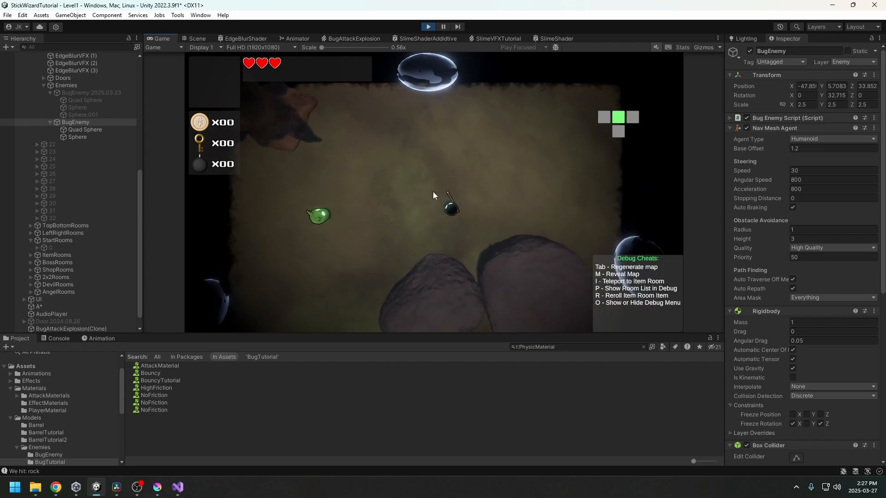
key(a)
key(d)
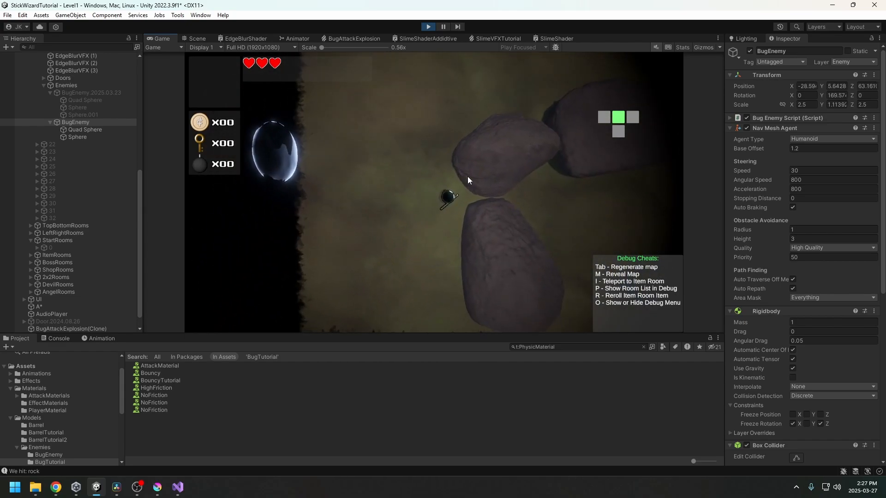
In BugEnemyScript.cs, delete the trailing comment on the deltaRotation line in OnAnimatorMove and review the method's applyRootMotion check and rotation code.
click(178, 487)
scroll(283, 312, down, 7)
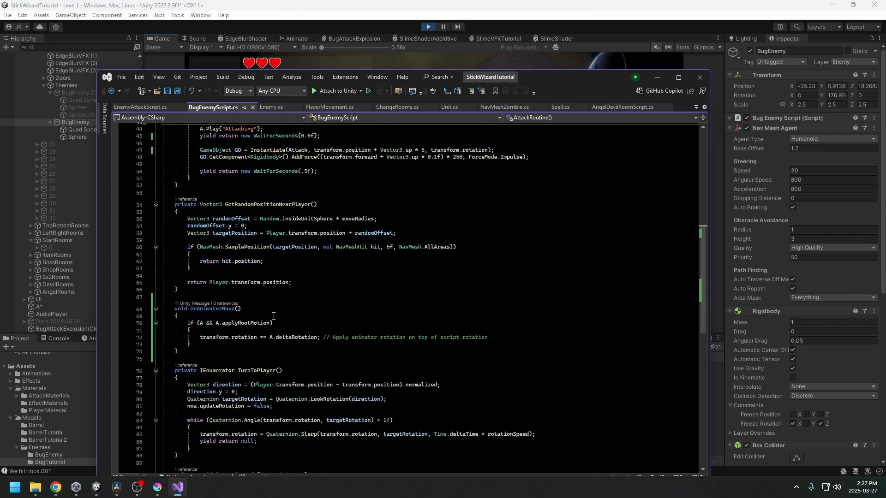
scroll(295, 319, up, 10)
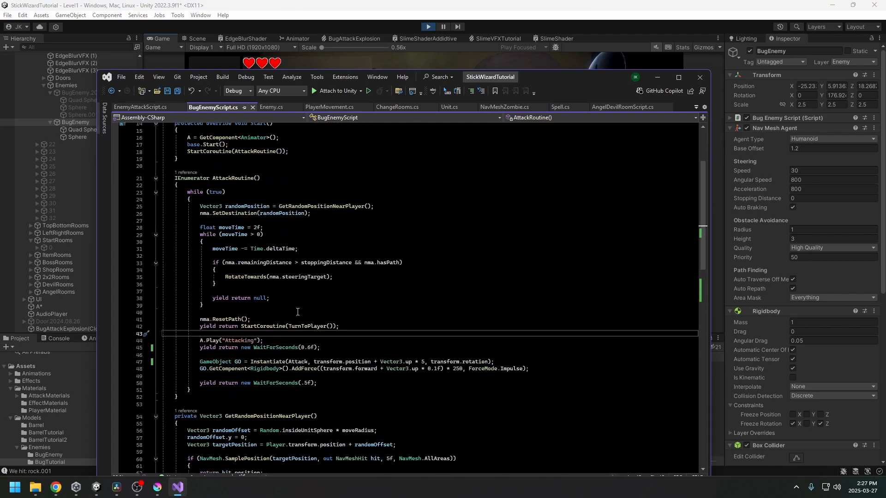
scroll(298, 312, up, 3)
scroll(299, 312, down, 12)
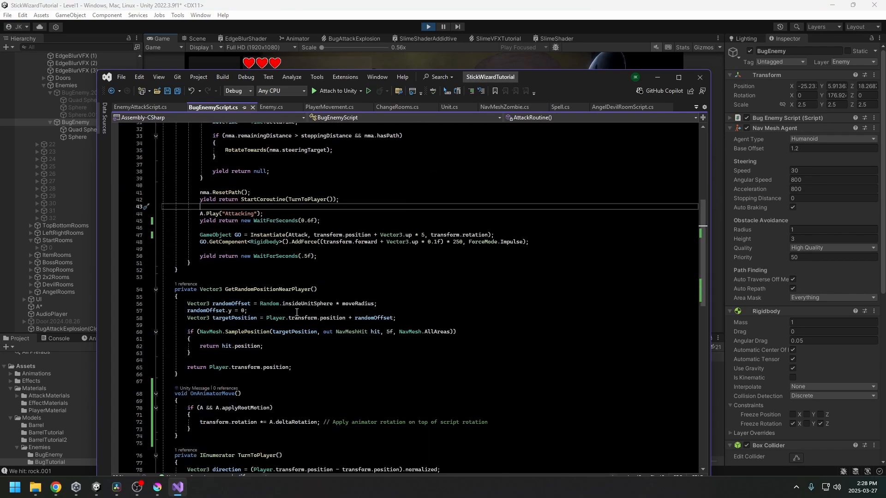
scroll(207, 318, down, 1)
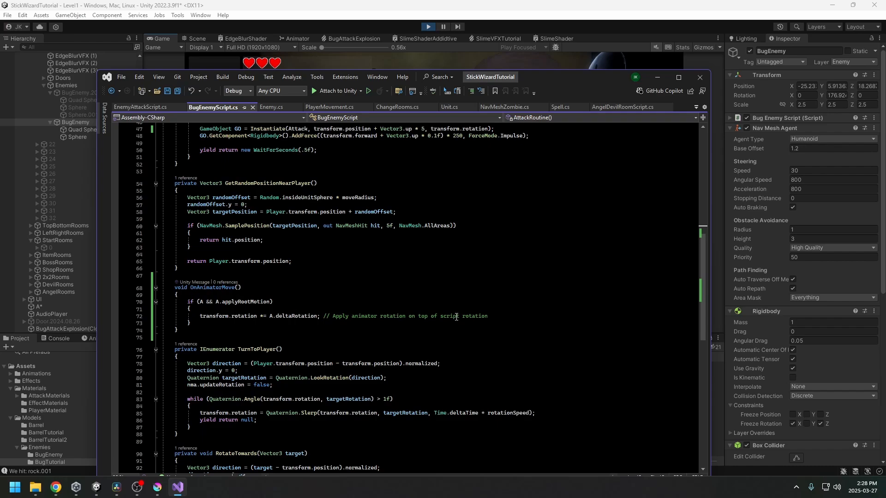
drag(443, 320, 322, 317)
key(BackSpace)
double_click(212, 287)
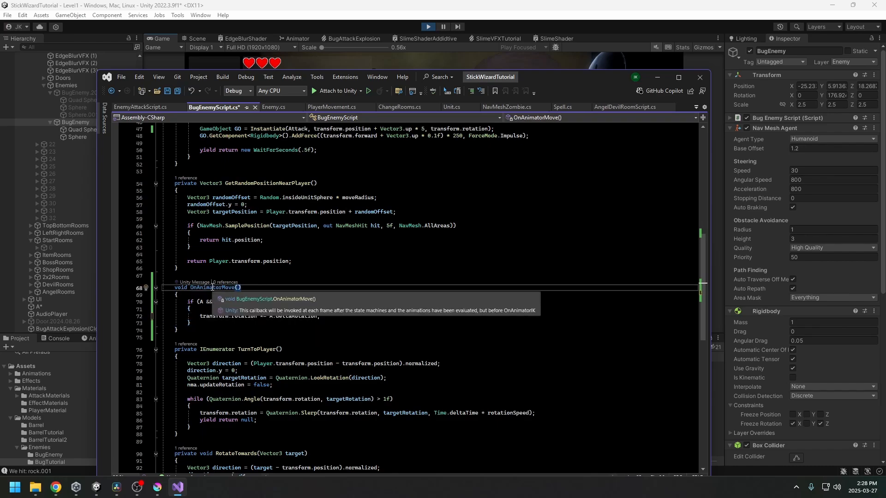
click(201, 302)
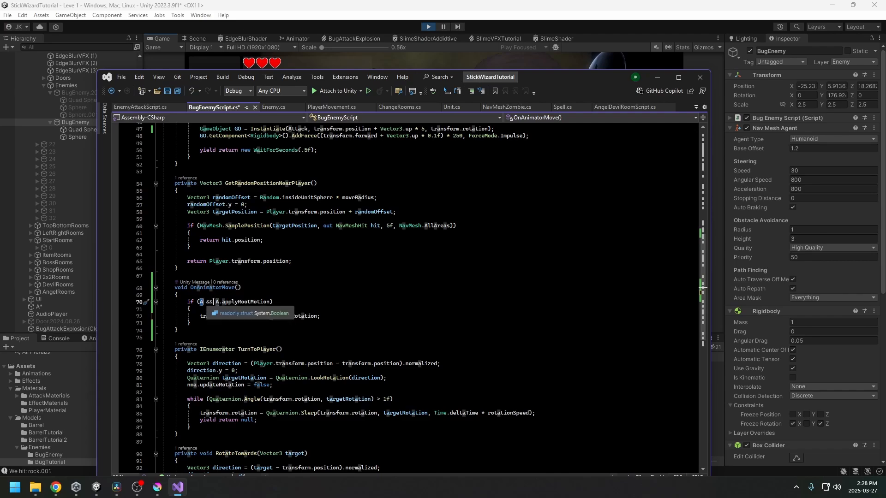
drag(215, 302, 246, 301)
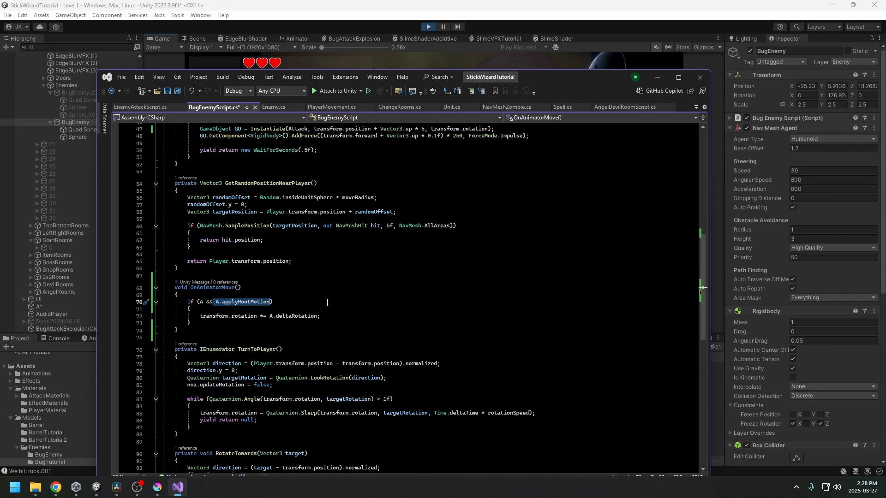
drag(259, 316, 271, 317)
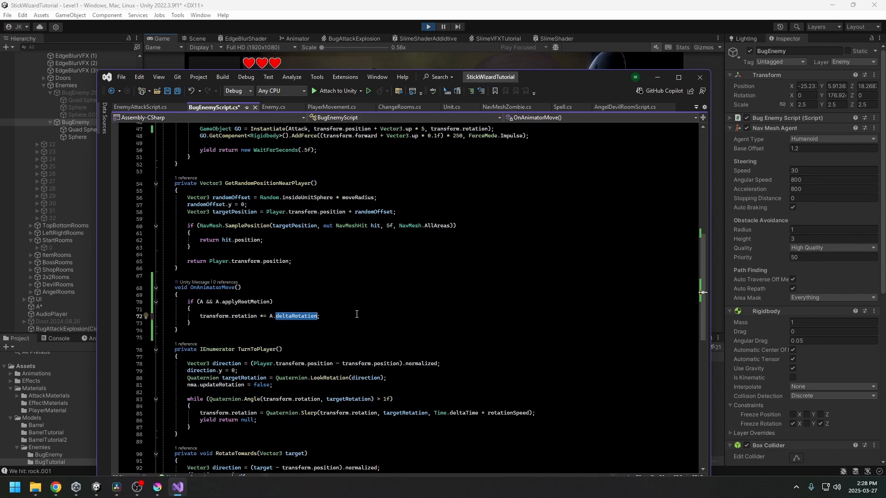
Return to the running Unity game and move the player around the rocks to test the bug enemy's turning and slime attacks.
click(489, 30)
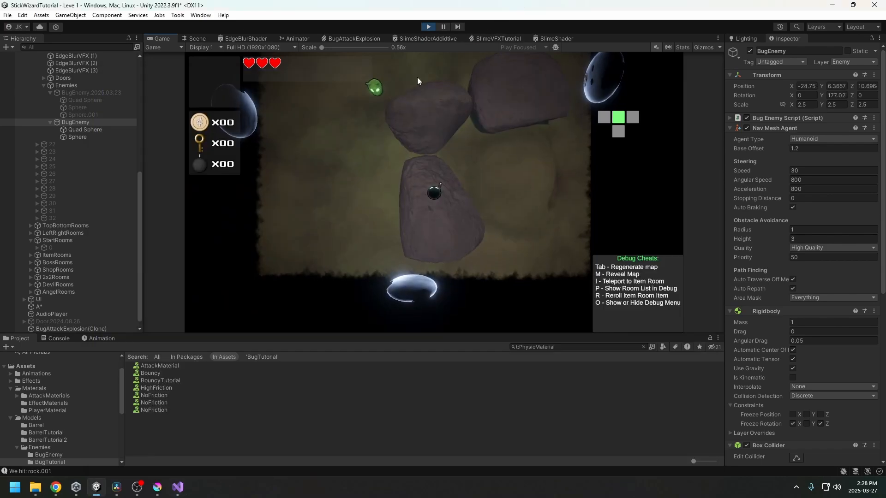
key(s)
key(d)
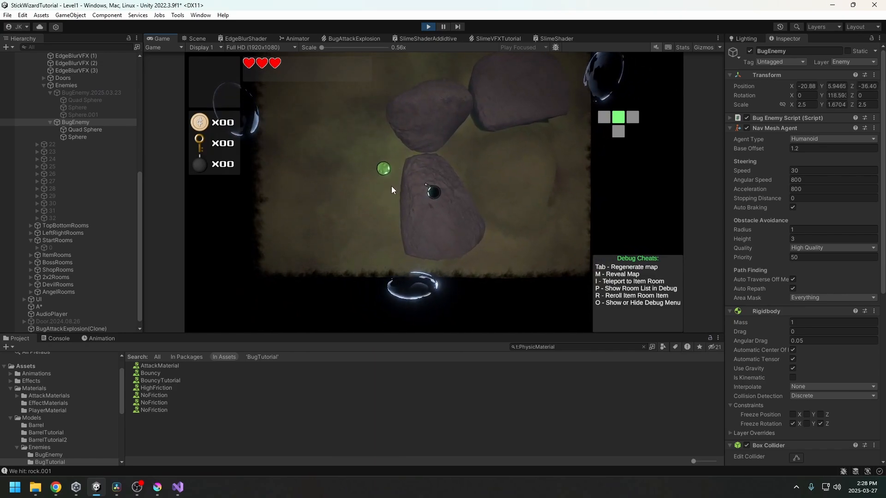
key(w)
key(a)
key(a)
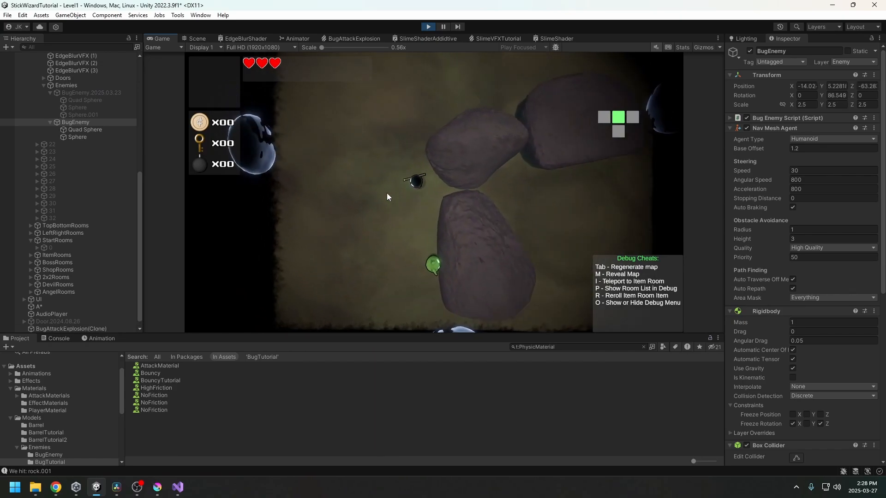
key(s)
key(d)
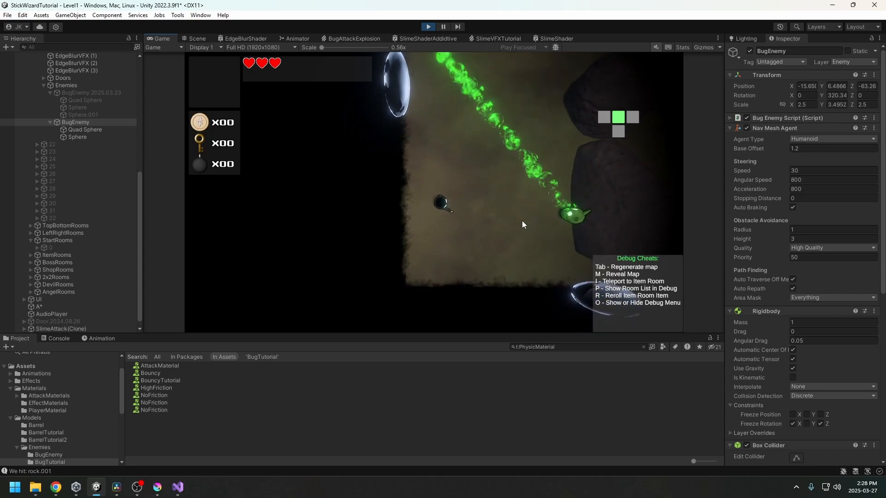
key(w)
key(d)
key(s)
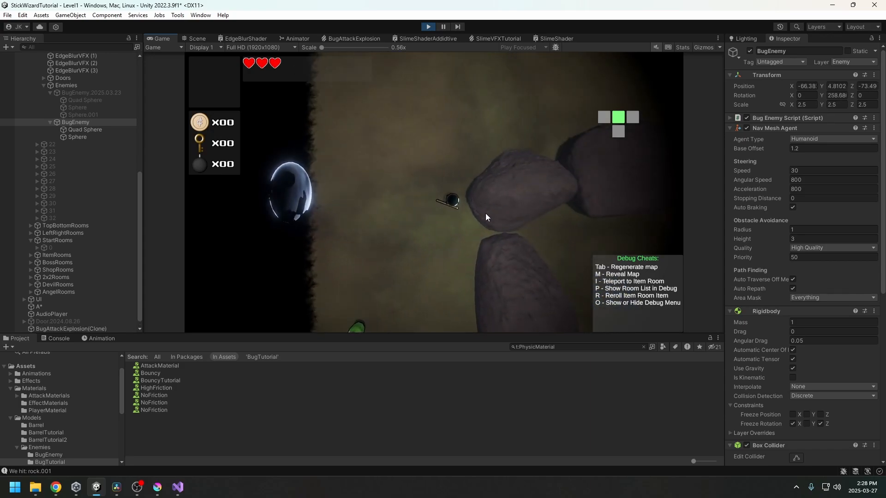
key(a)
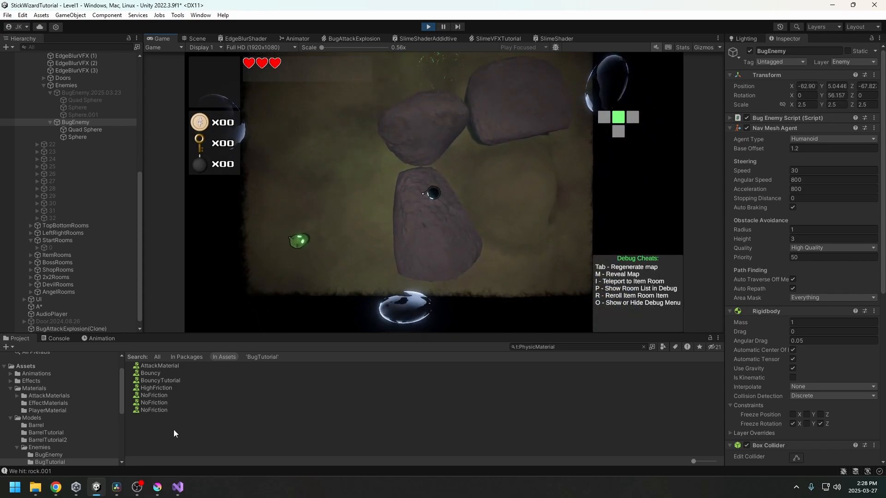
Review AttackRoutine in BugEnemyScript.cs in Visual Studio, checking the Attacking animation call, the wait before the attack and the AddForce strength.
click(177, 488)
scroll(329, 269, up, 9)
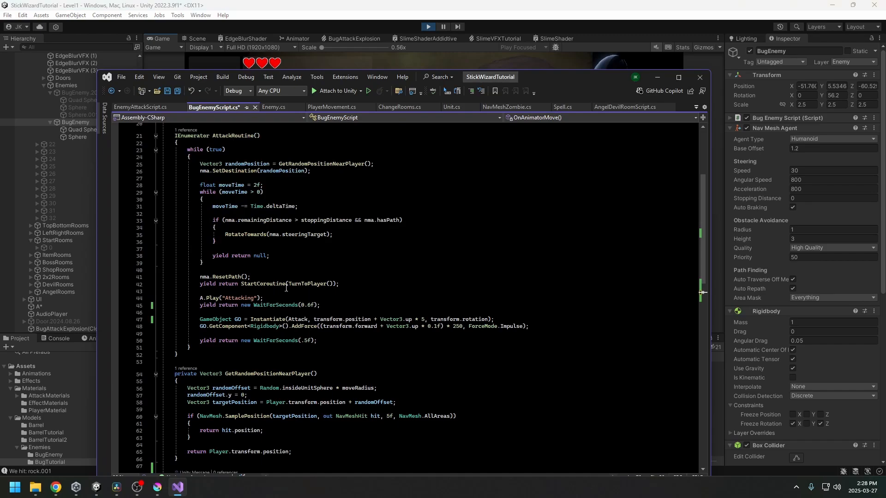
drag(198, 299, 267, 301)
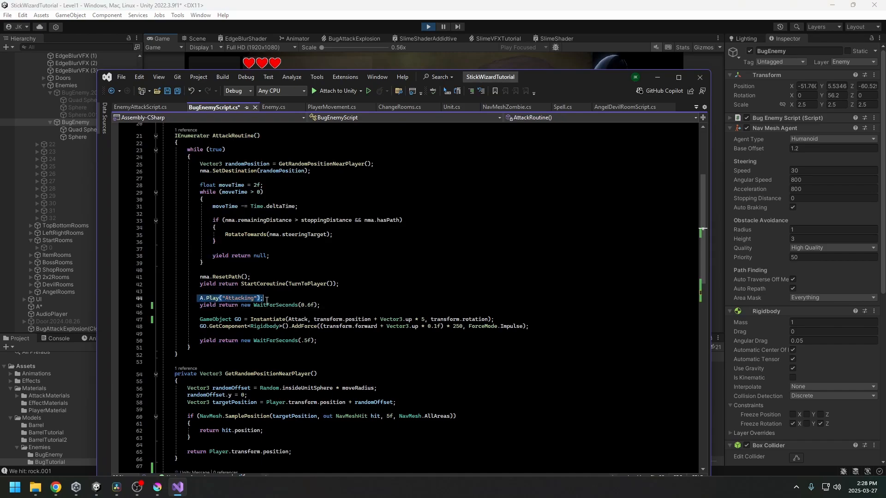
scroll(267, 300, down, 2)
click(323, 262)
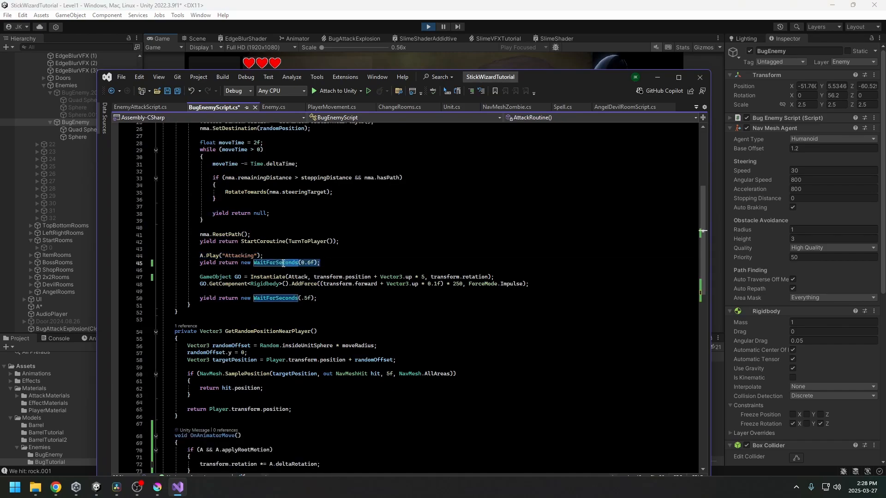
click(308, 262)
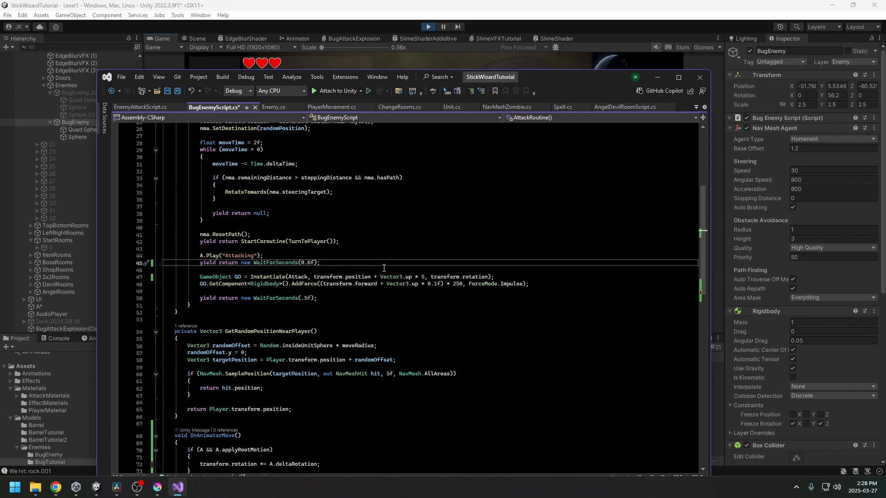
click(458, 286)
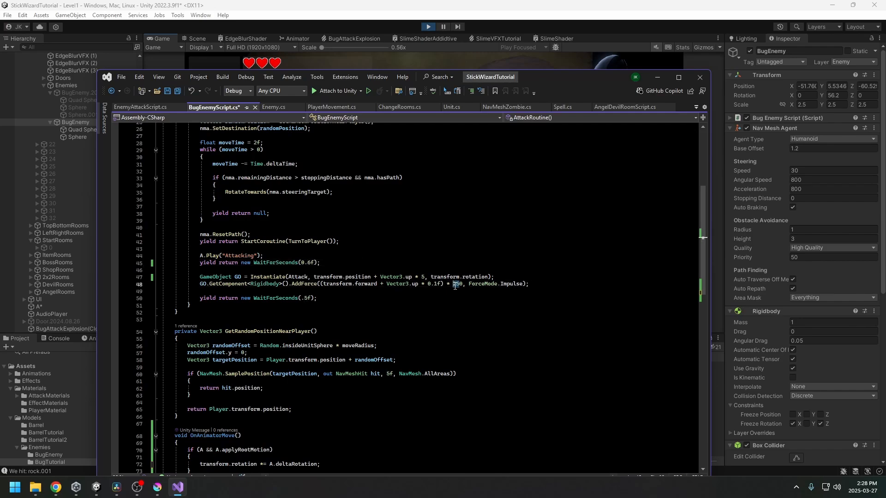
Switch back to the running Unity game and lead the bug enemy around the room to observe its attack timing and slime projectiles.
click(533, 4)
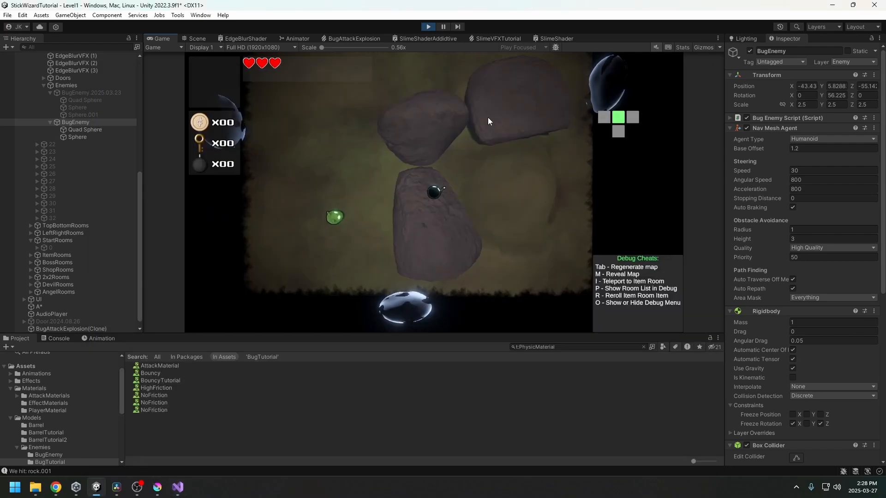
key(w)
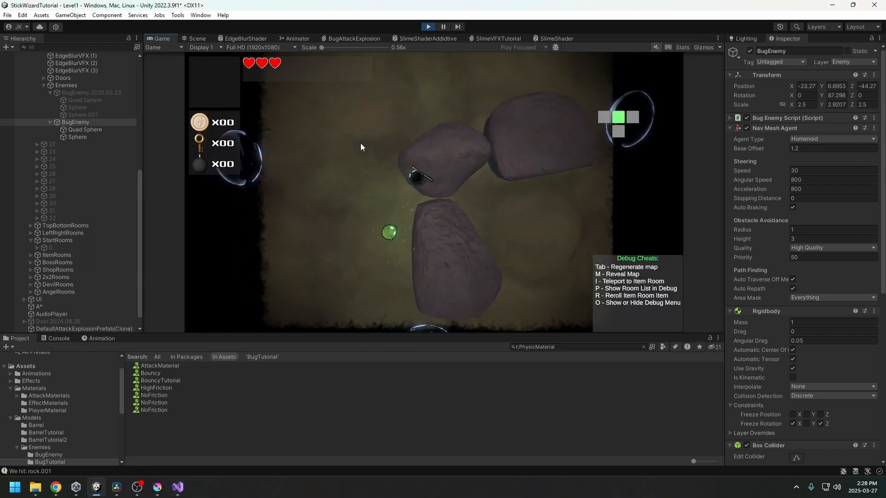
key(a)
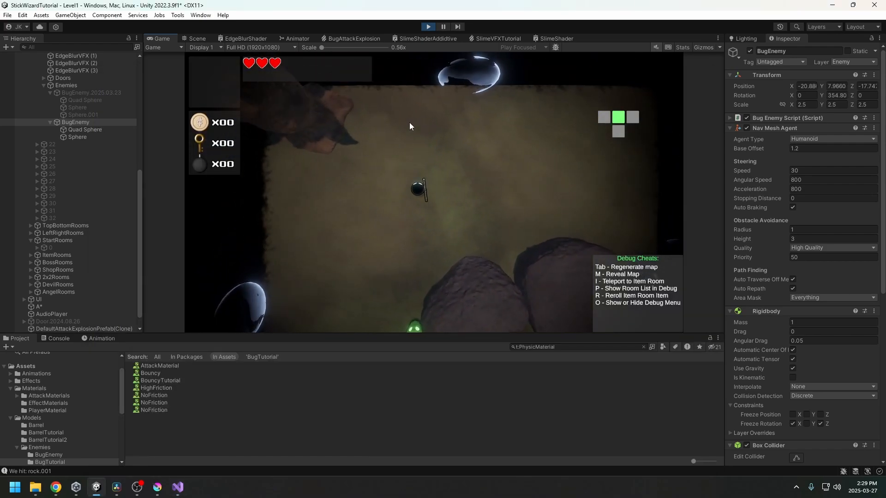
key(w)
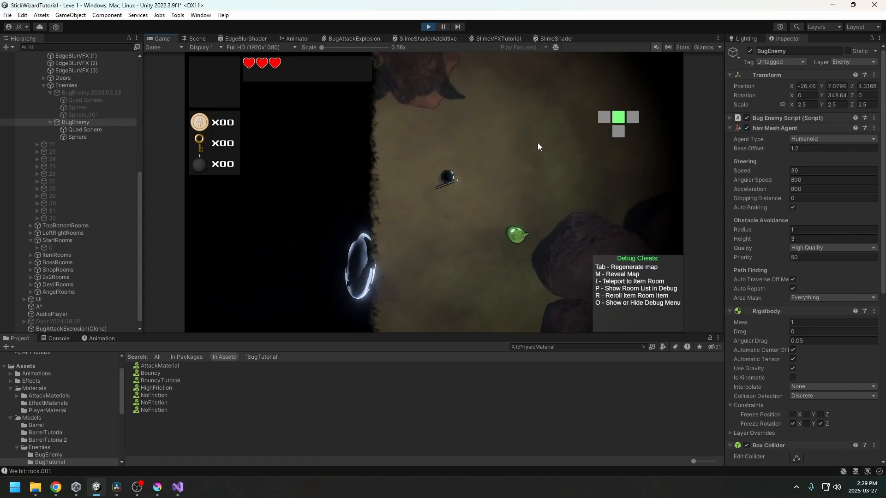
key(d)
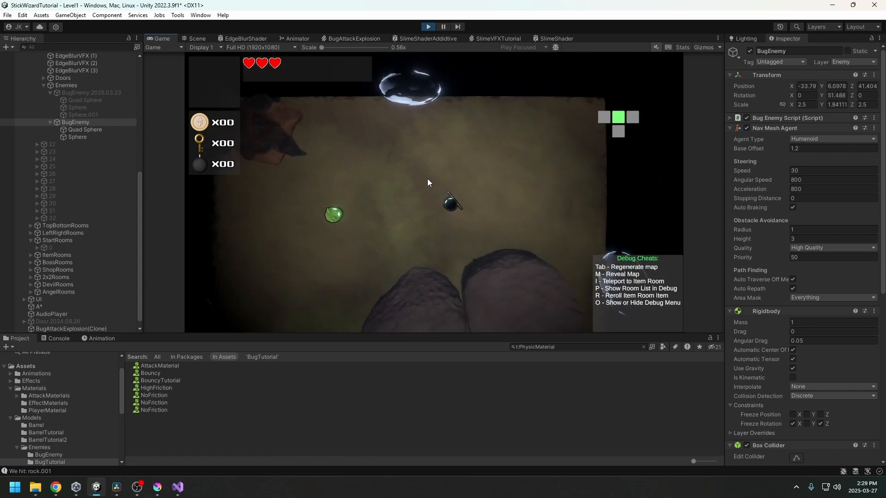
key(a)
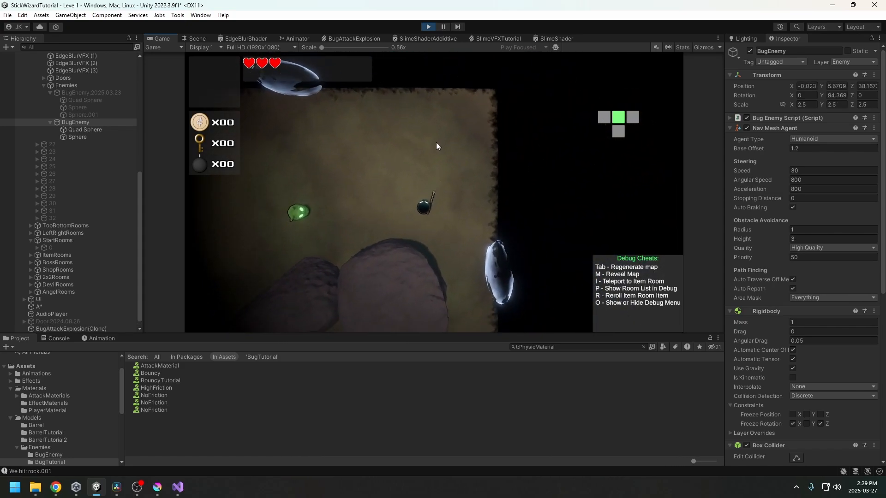
key(s)
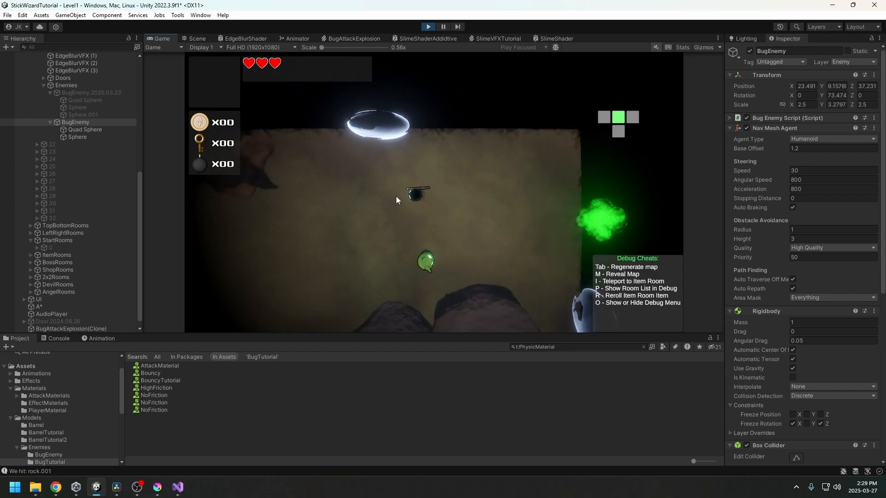
key(d)
key(d)
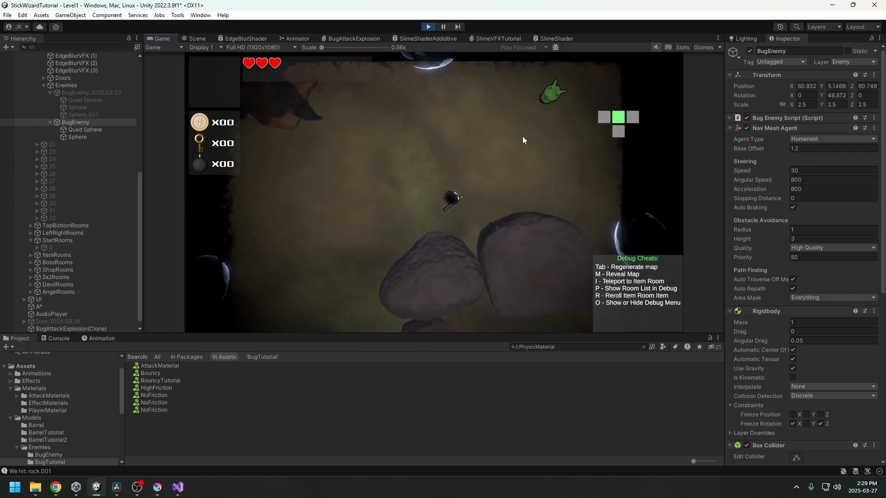
key(a)
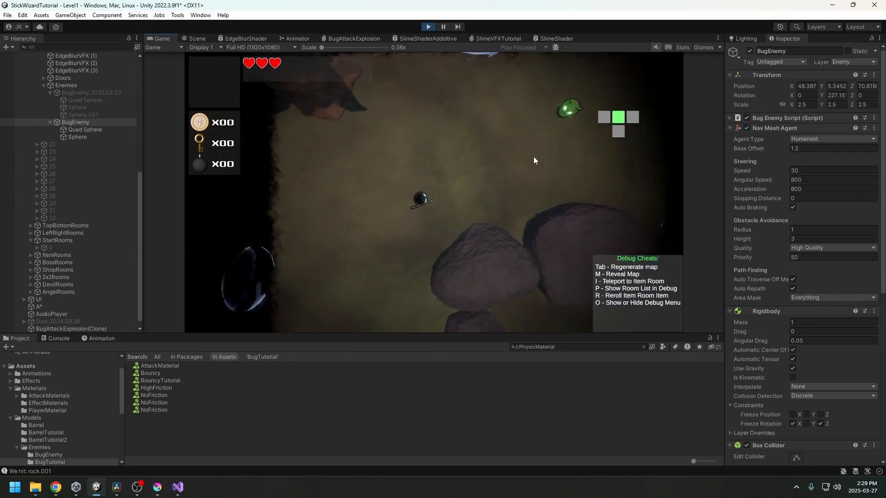
key(s)
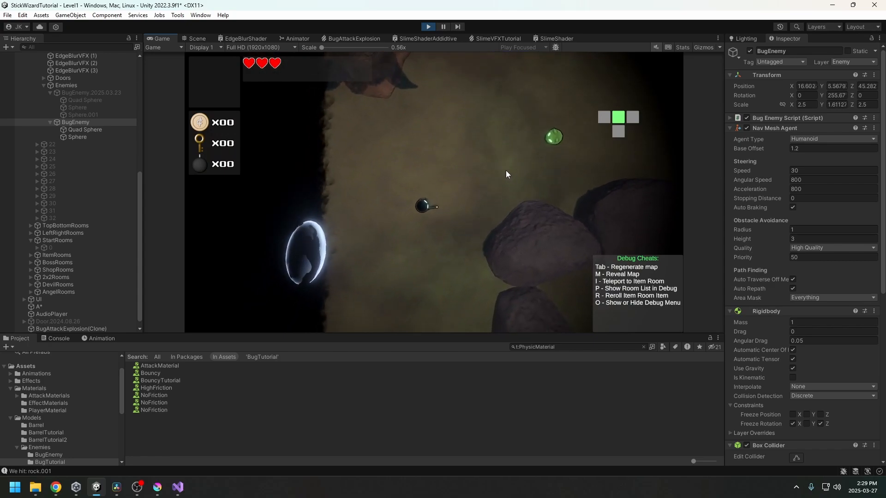
key(w)
key(a)
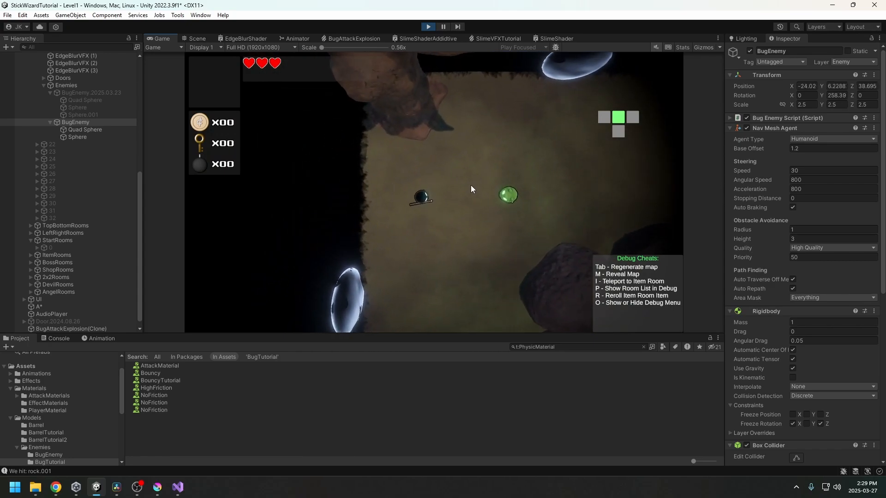
Lead the bug enemy along the room's edge past the rocks toward the lower corner to observe its chasing and slime attacks.
key(s)
key(d)
key(a)
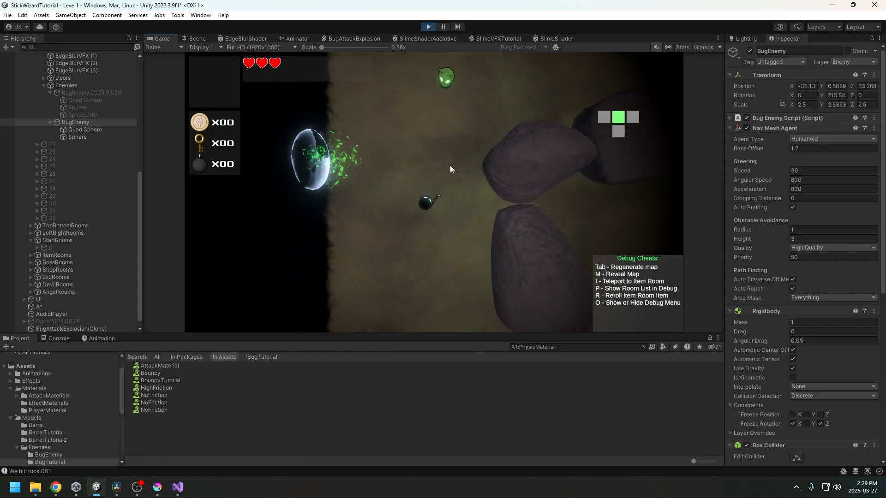
key(s)
key(d)
key(a)
key(s)
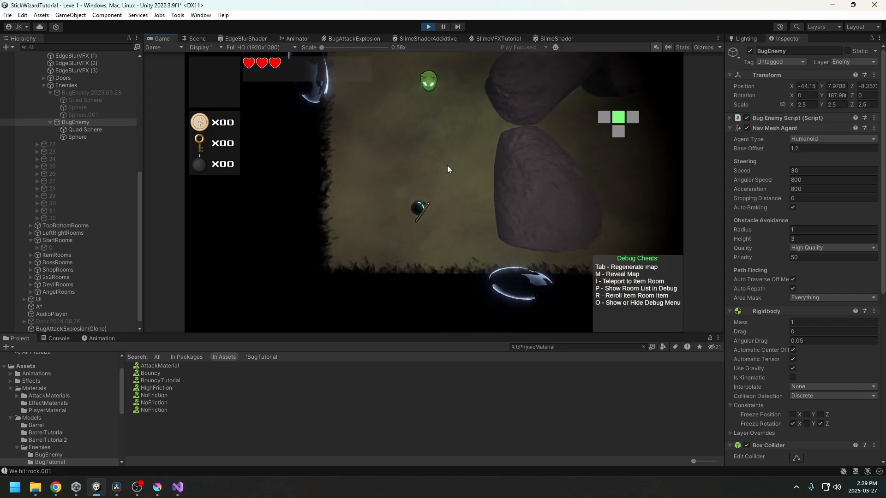
key(w)
key(s)
key(d)
key(a)
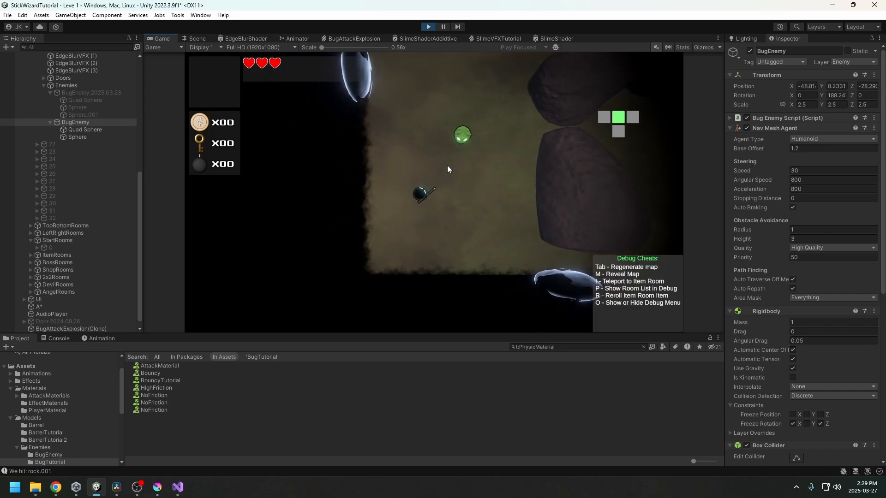
Attack the chasing bug enemy with the player's projectiles until it dies, testing its damage handling and death effect.
key(d)
key(s)
click(464, 146)
click(464, 145)
key(a)
key(w)
key(w)
key(d)
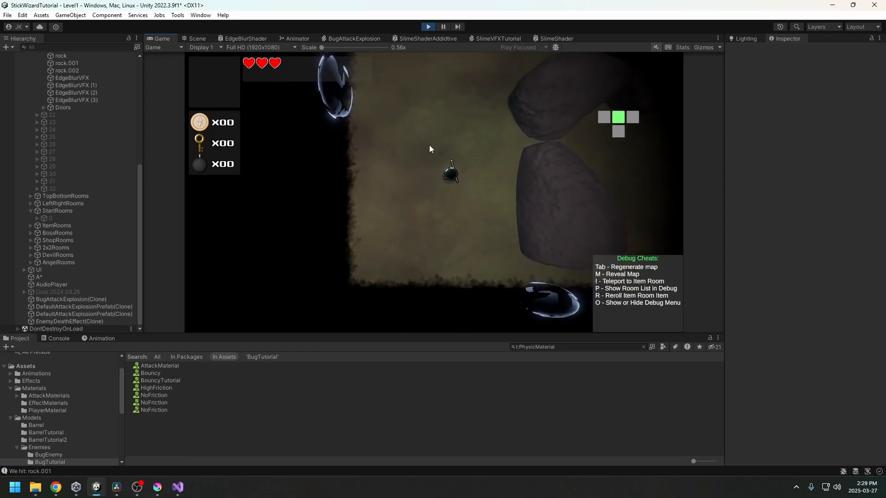
key(a)
key(s)
key(w)
key(d)
key(s)
key(w)
key(a)
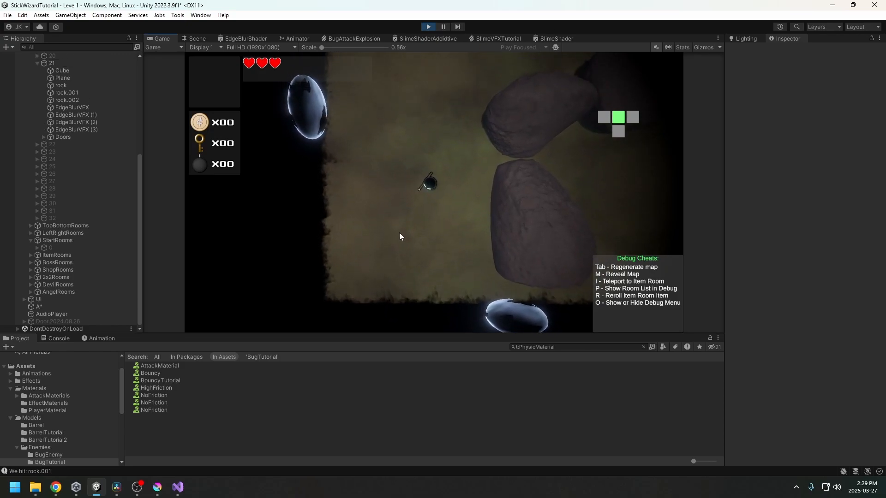
key(d)
key(w)
key(w)
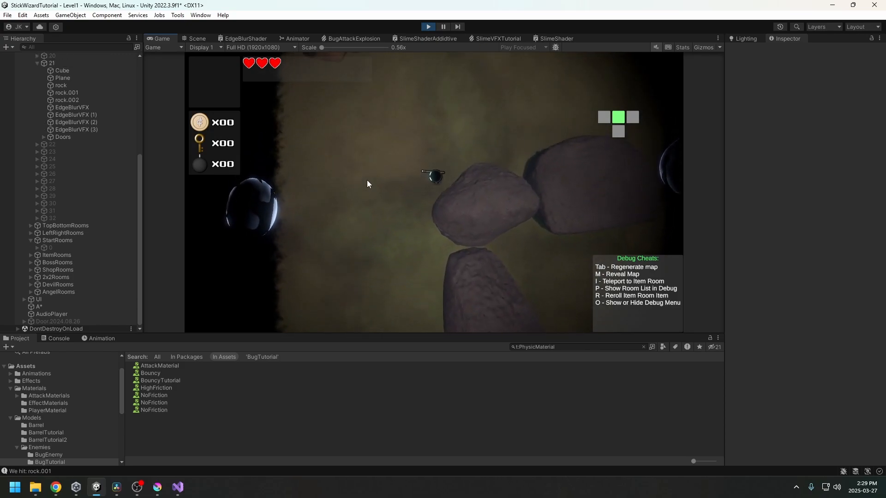
key(d)
key(a)
key(w)
key(s)
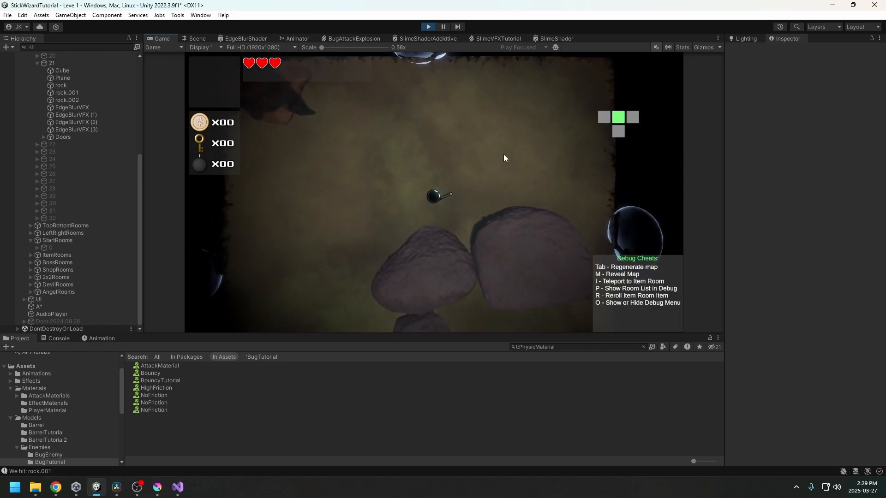
key(a)
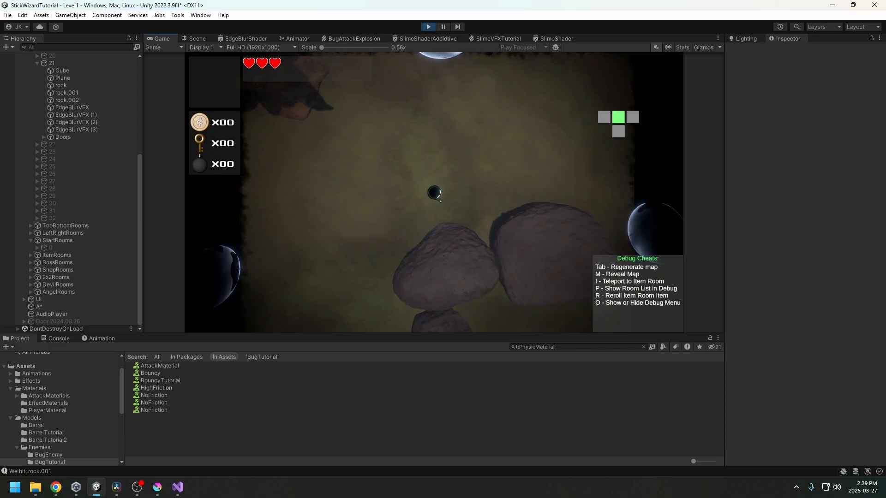